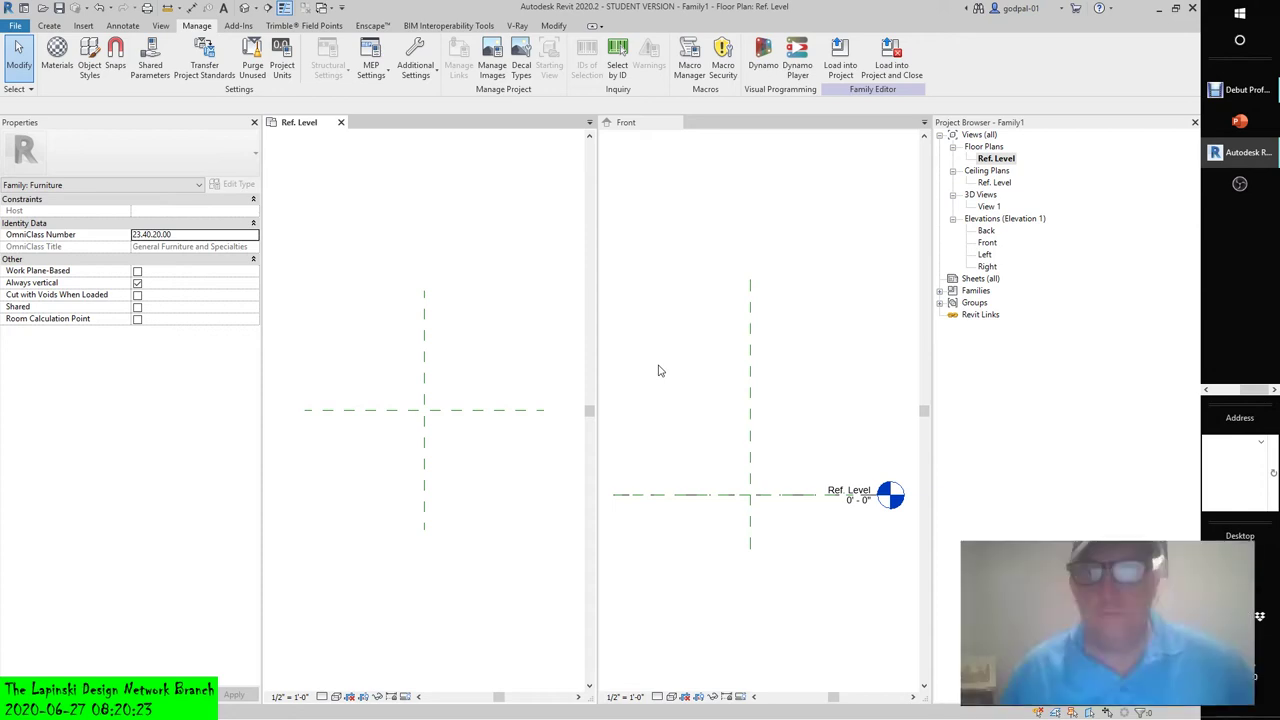
- Show the Create tab tools in the new Furniture family (Family1) Family Editor
{"action": "left_click", "coordinate": [656, 364]}
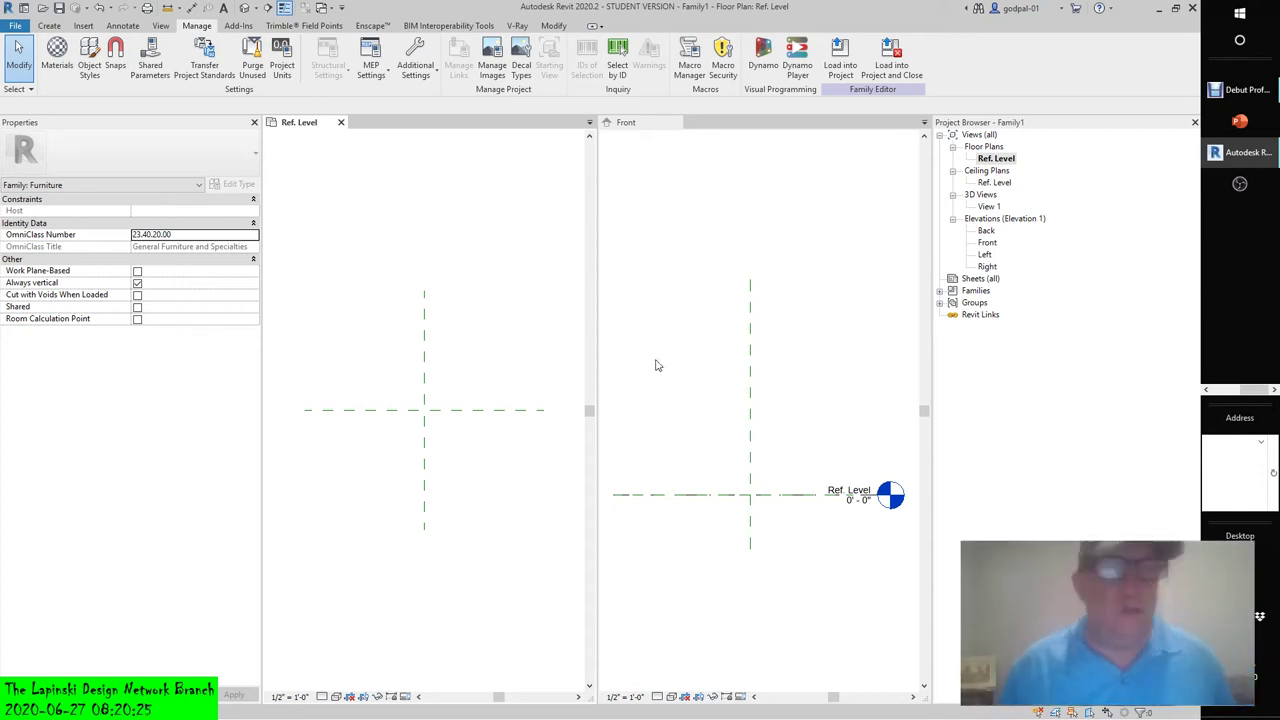
{"action": "left_click", "coordinate": [656, 365]}
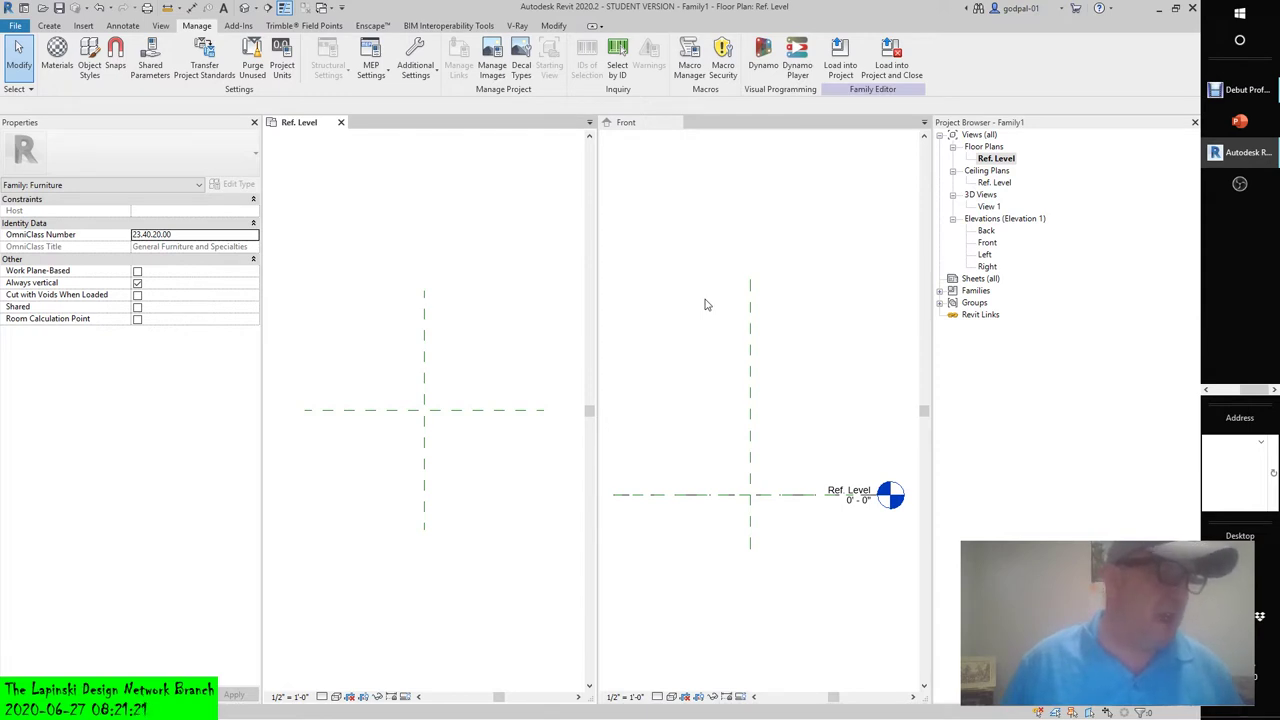
{"action": "left_click", "coordinate": [52, 26]}
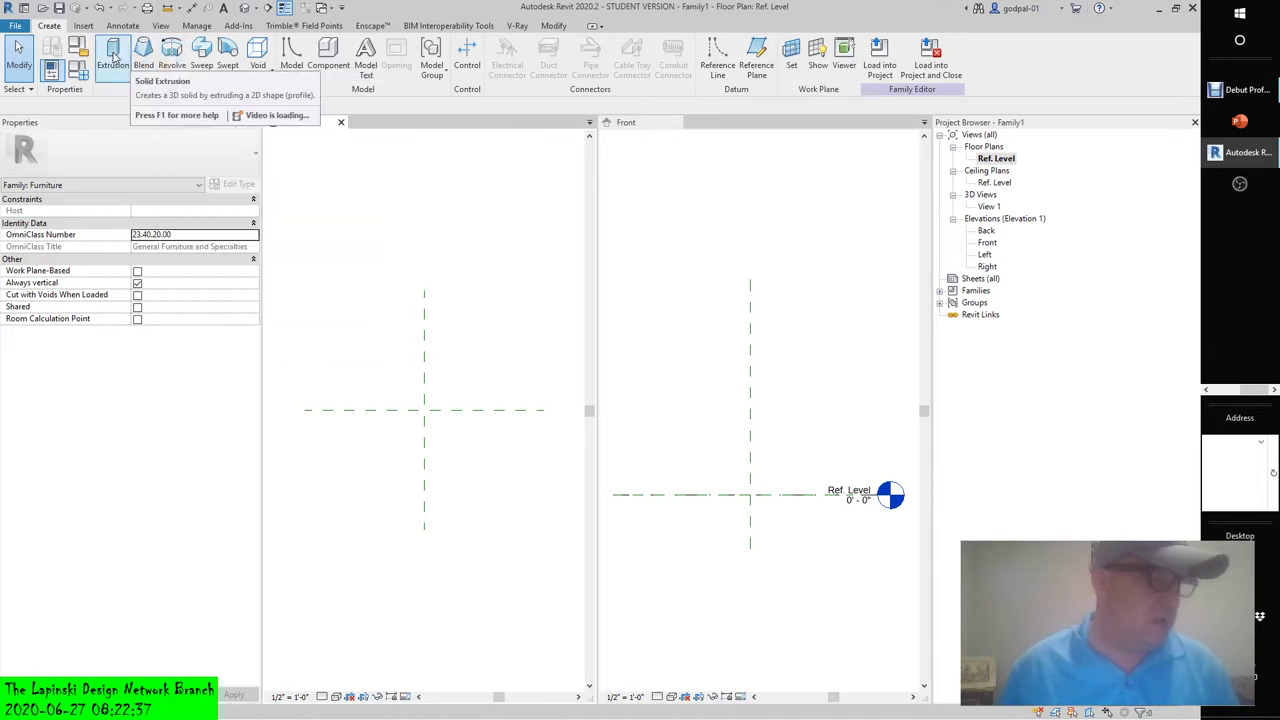
- Start a solid extrusion on Ref. Level, extruding from 0' 0" to 1' 0"
{"action": "left_click", "coordinate": [114, 55]}
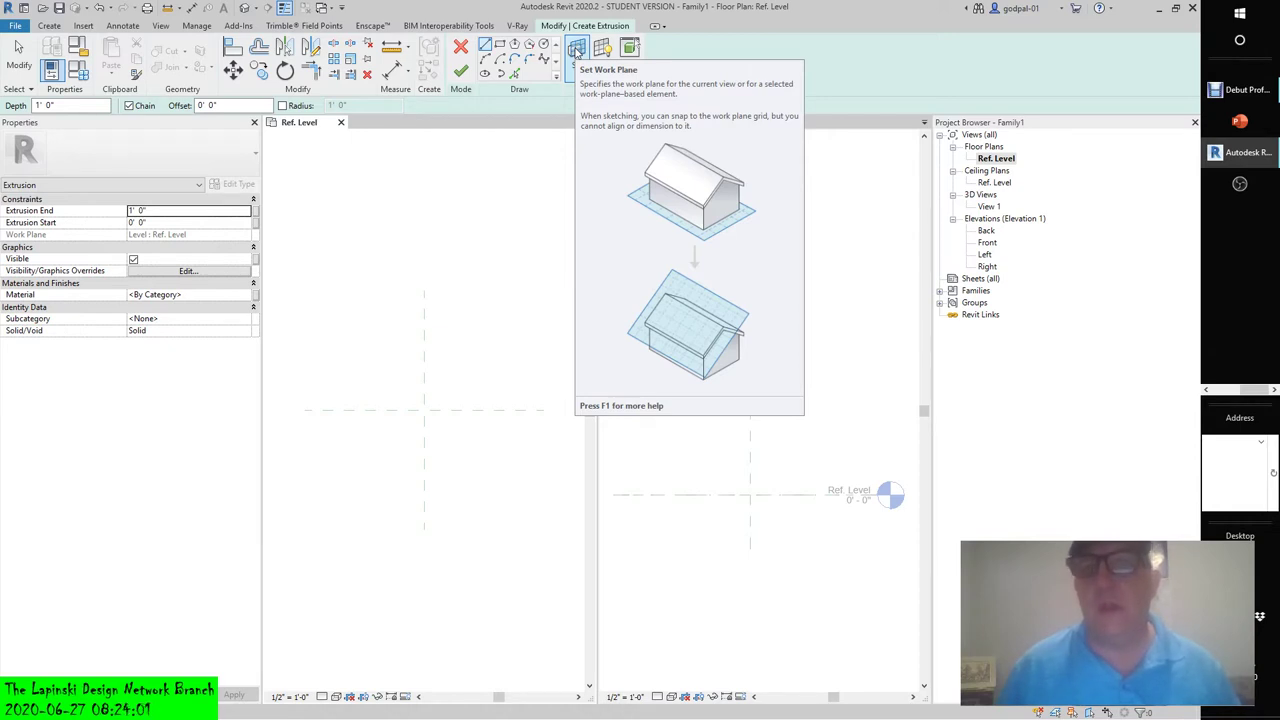
- Set the extrusion sketch's work plane to Level : Ref. Level
{"action": "left_click", "coordinate": [577, 50]}
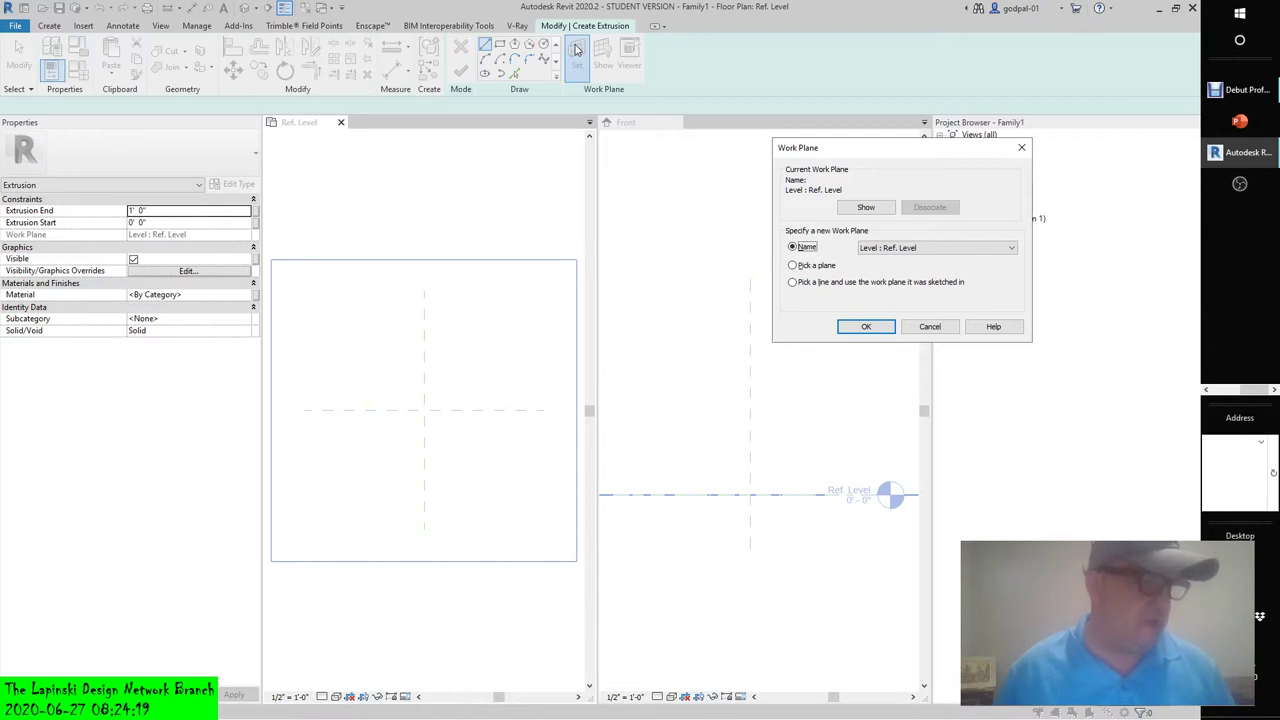
{"action": "left_click", "coordinate": [911, 250]}
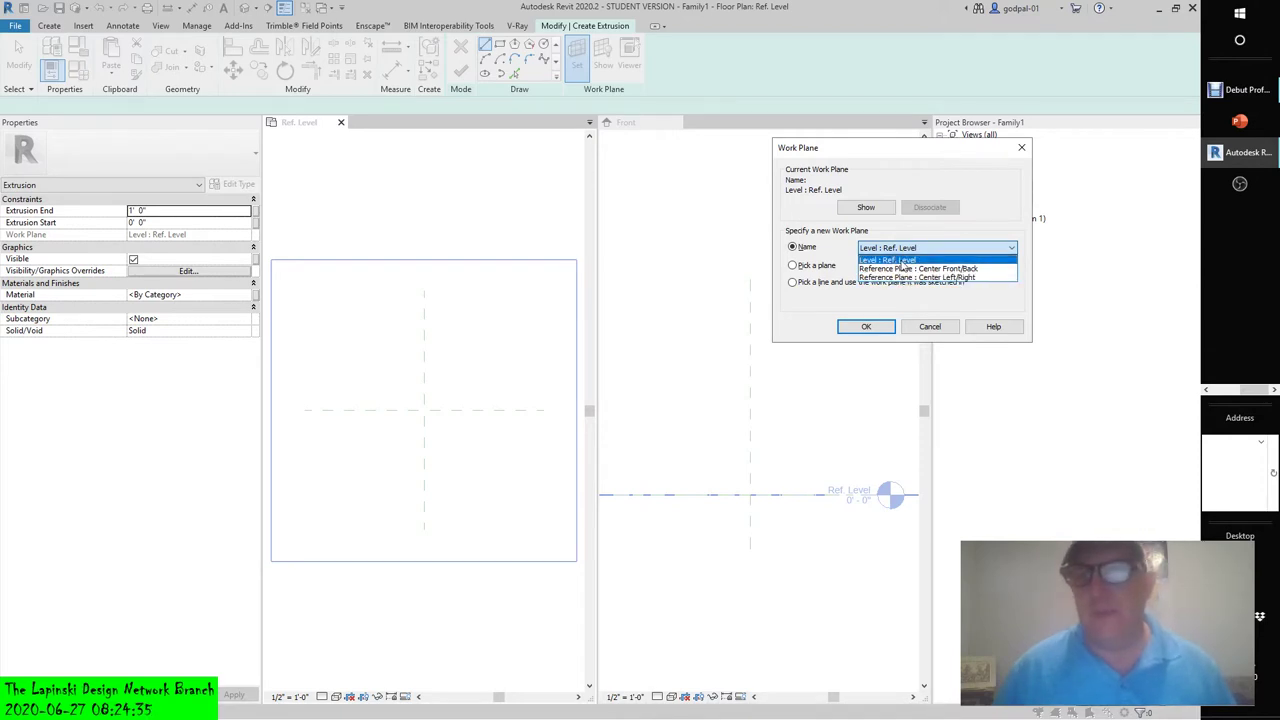
{"action": "left_click", "coordinate": [901, 261]}
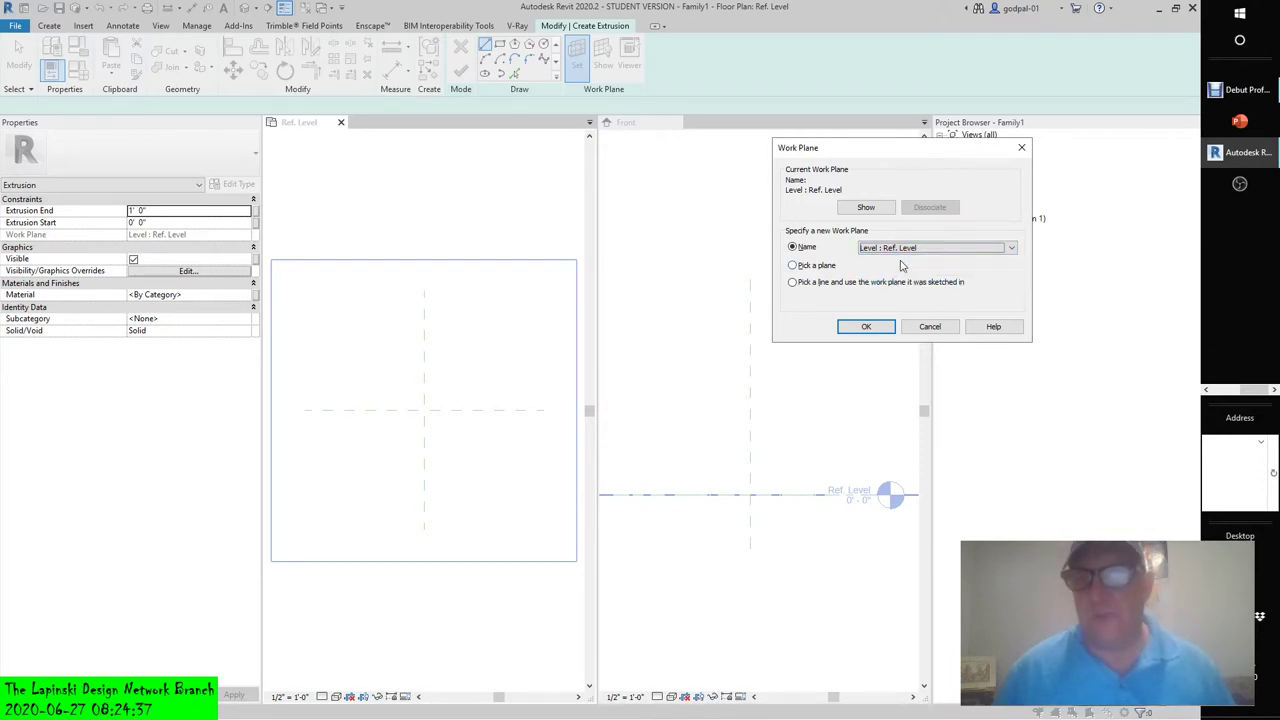
{"action": "left_click", "coordinate": [866, 329]}
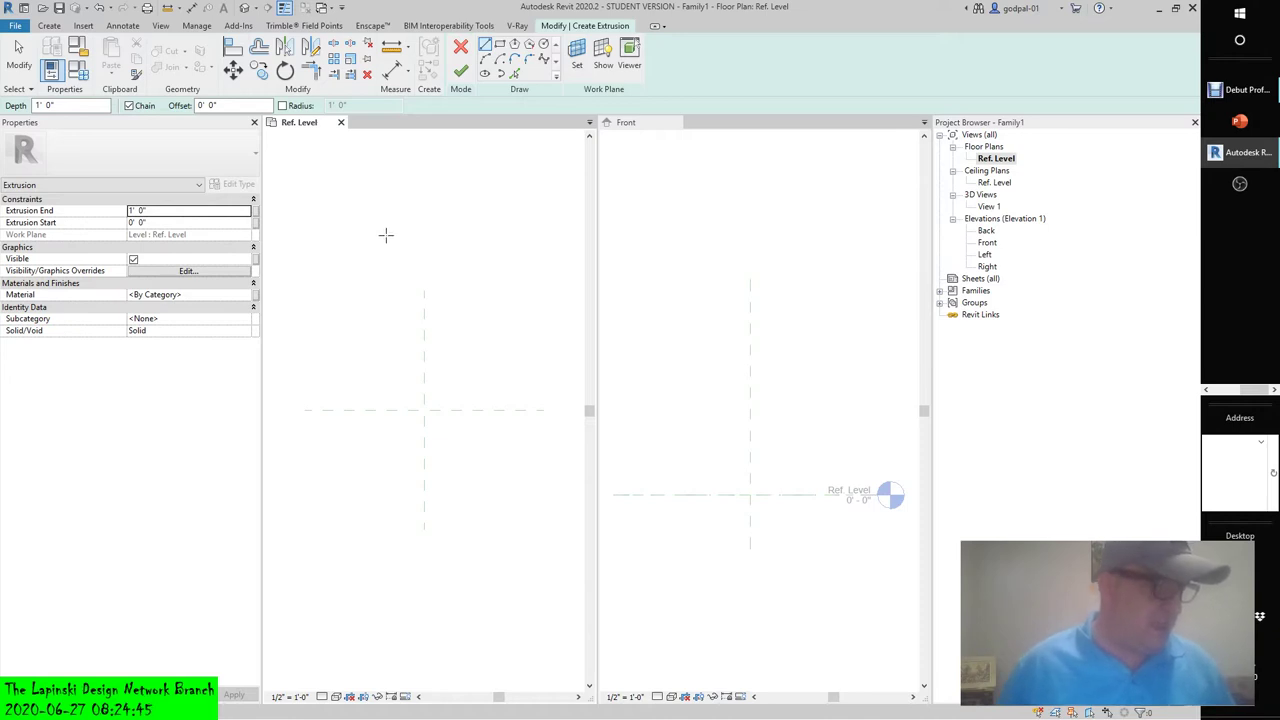
- Set the extrusion depth to -2" in the options bar
{"action": "left_click", "coordinate": [70, 105]}
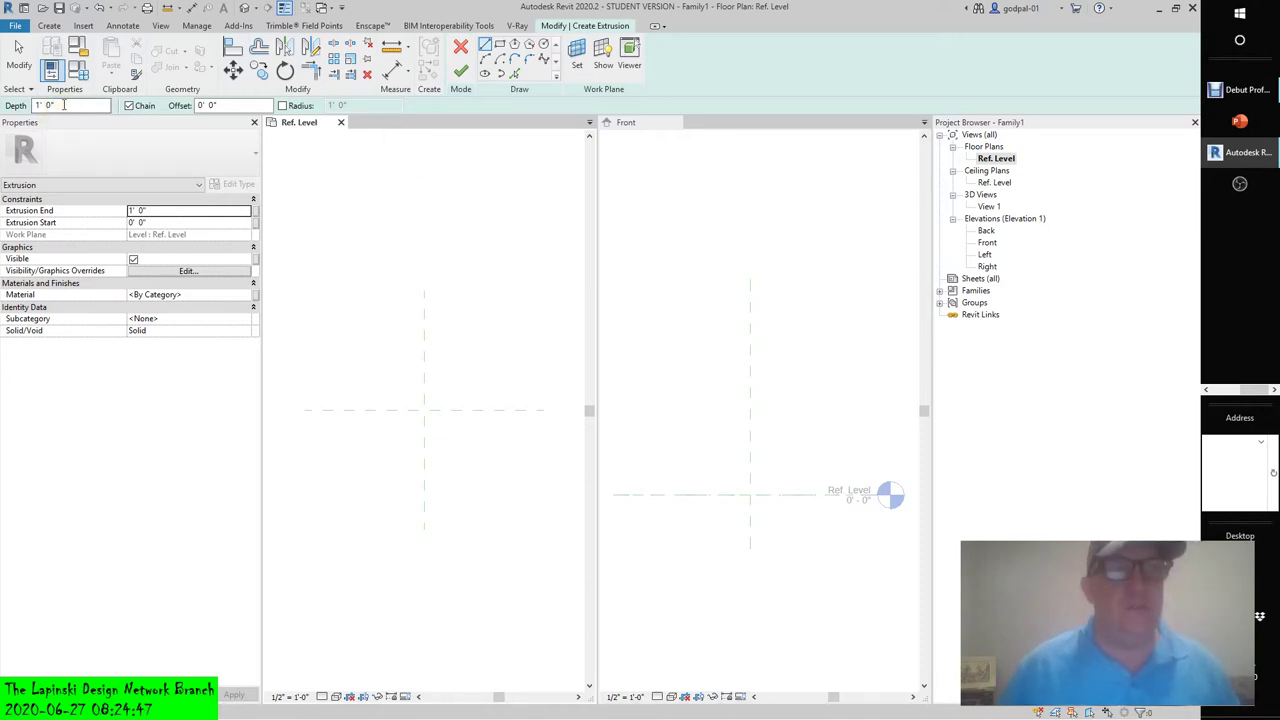
{"action": "type", "text": "-2\""}
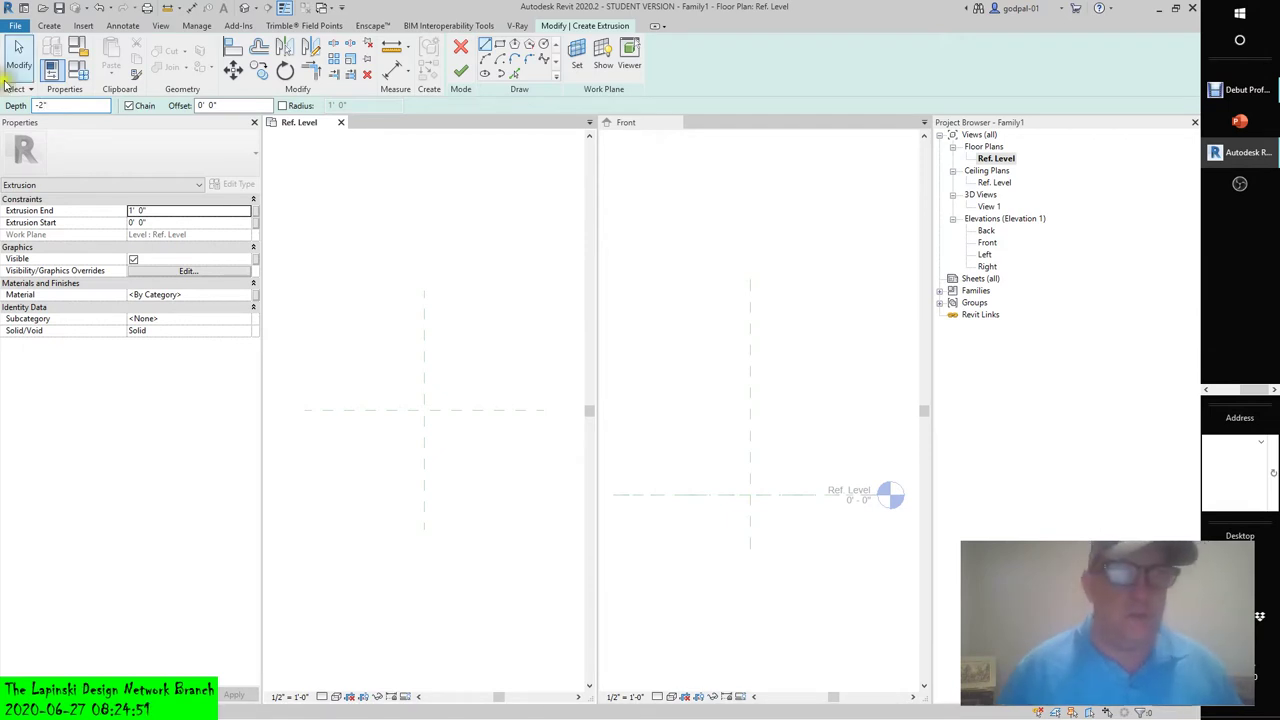
{"action": "left_click", "coordinate": [227, 105]}
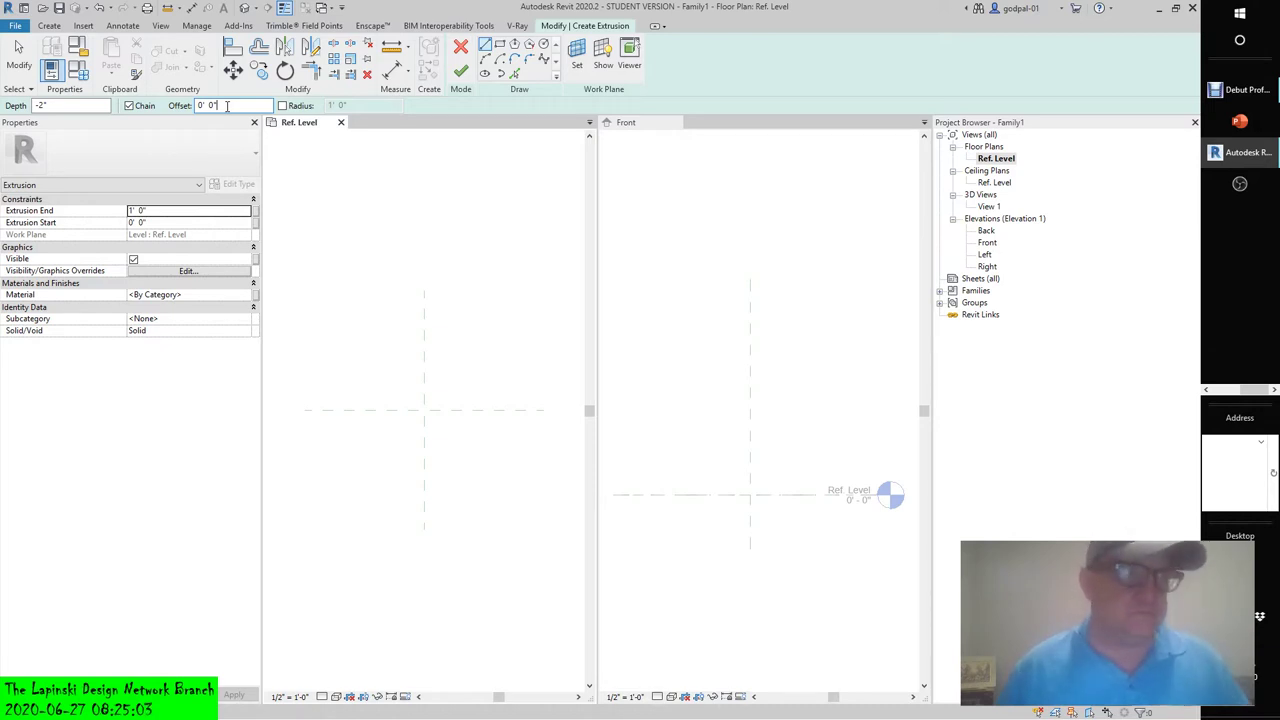
- Set the extrusion's subcategory to Tables and open Family Category and Parameters
{"action": "left_click", "coordinate": [123, 181]}
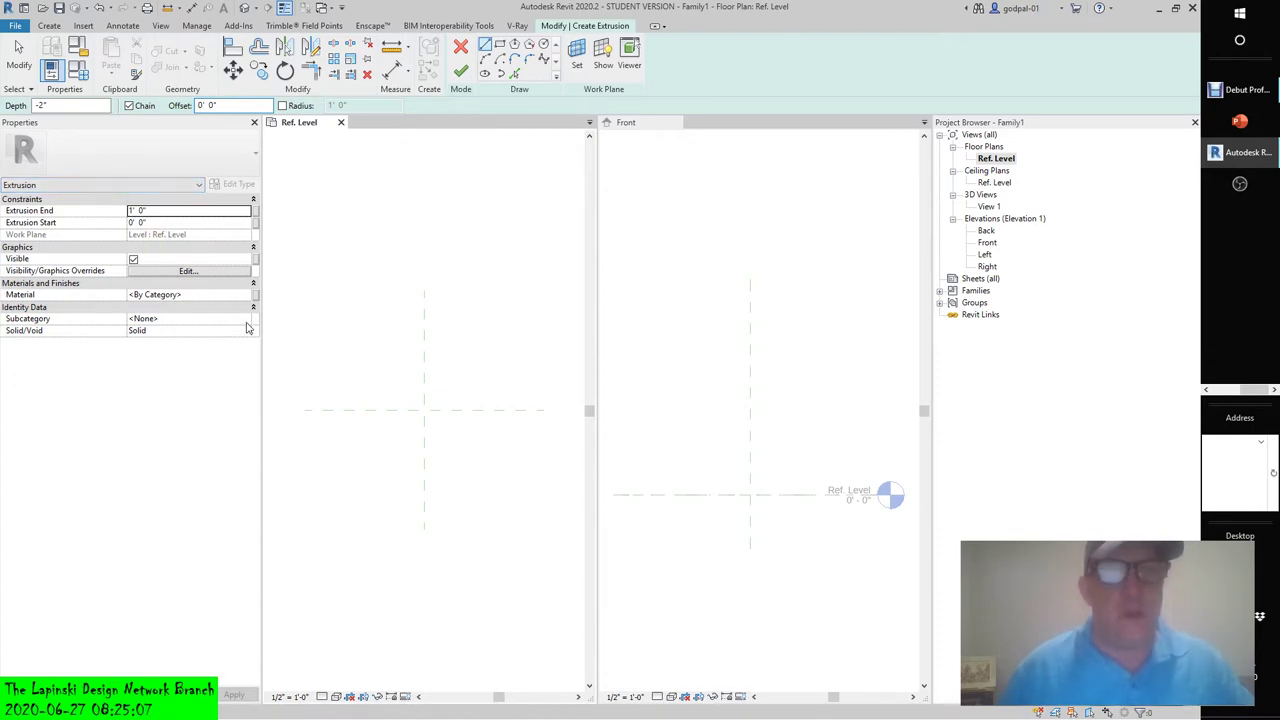
{"action": "left_click", "coordinate": [248, 320]}
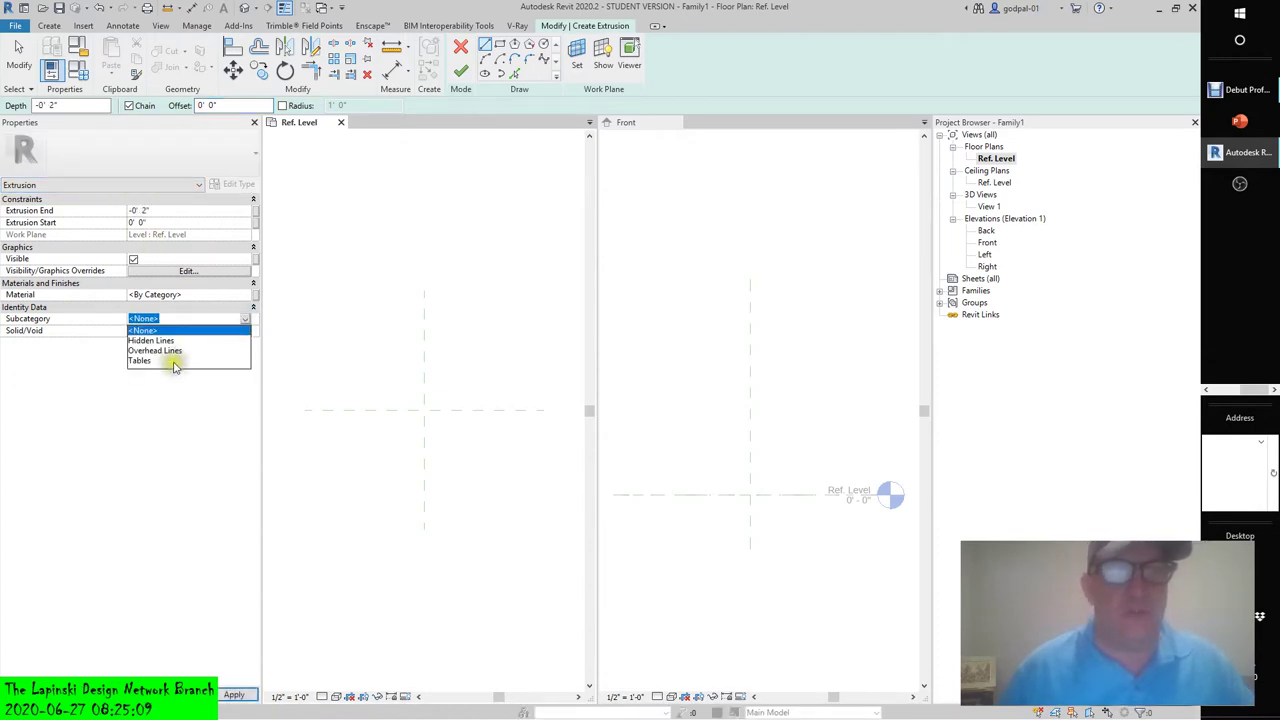
{"action": "left_click", "coordinate": [156, 374]}
{"action": "left_click", "coordinate": [243, 319]}
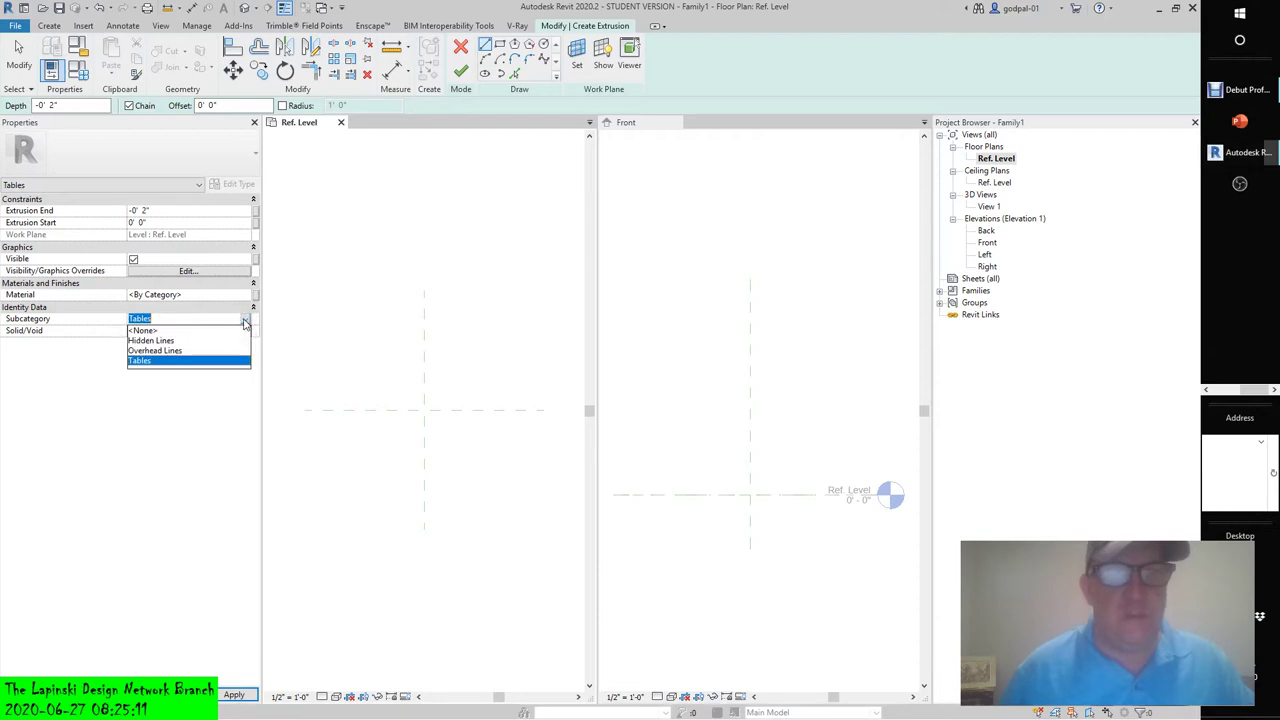
{"action": "left_click", "coordinate": [141, 364]}
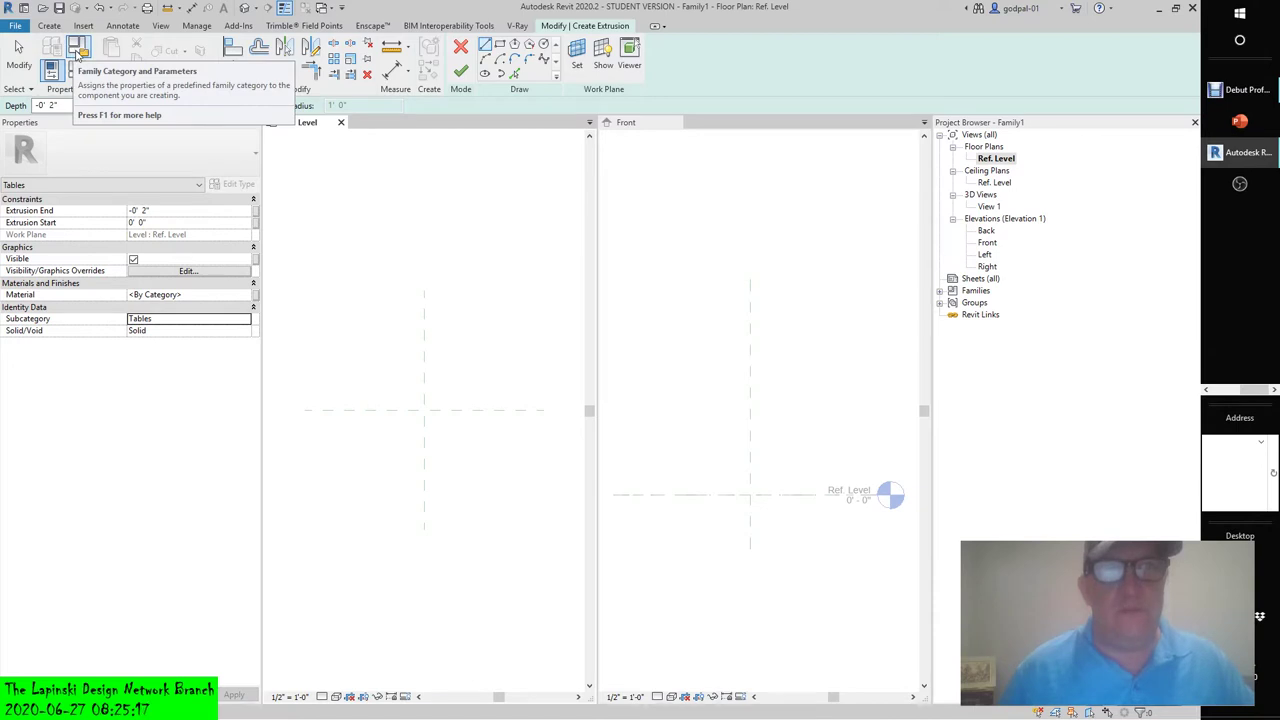
{"action": "left_click", "coordinate": [79, 53]}
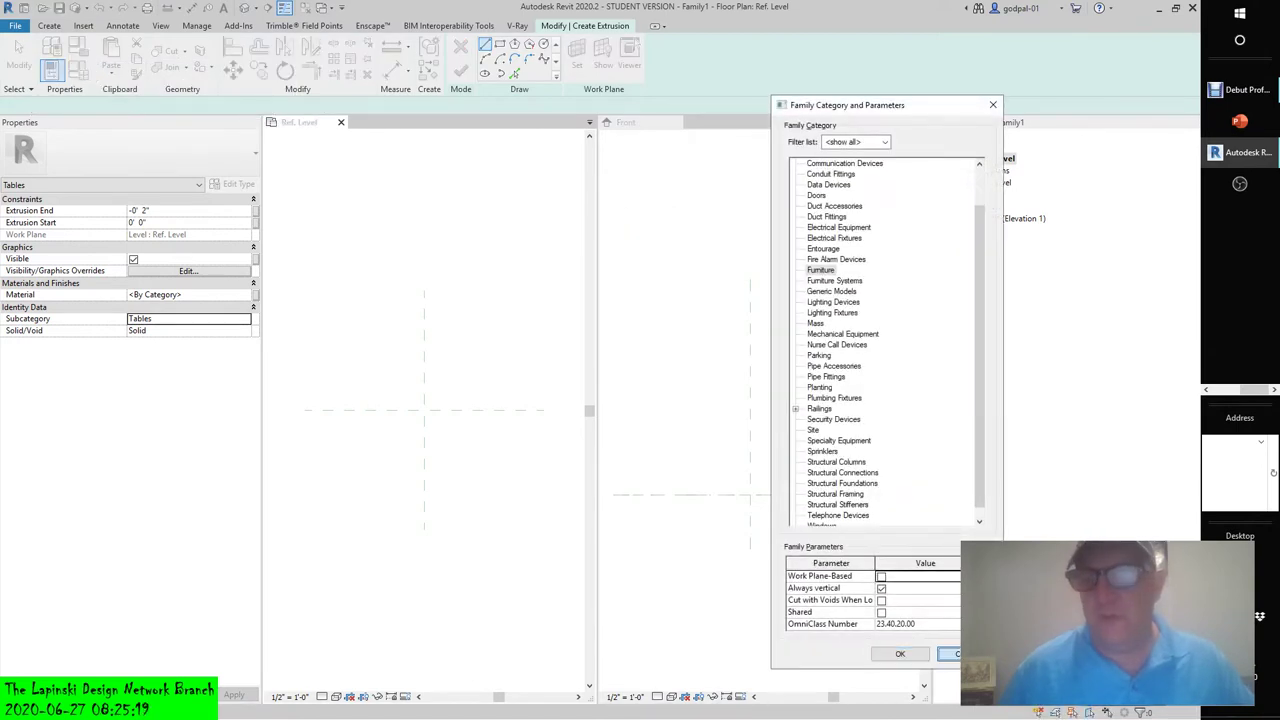
- Close Family Category and Parameters and Family Types without making changes
{"action": "left_click", "coordinate": [955, 654]}
{"action": "left_click", "coordinate": [79, 68]}
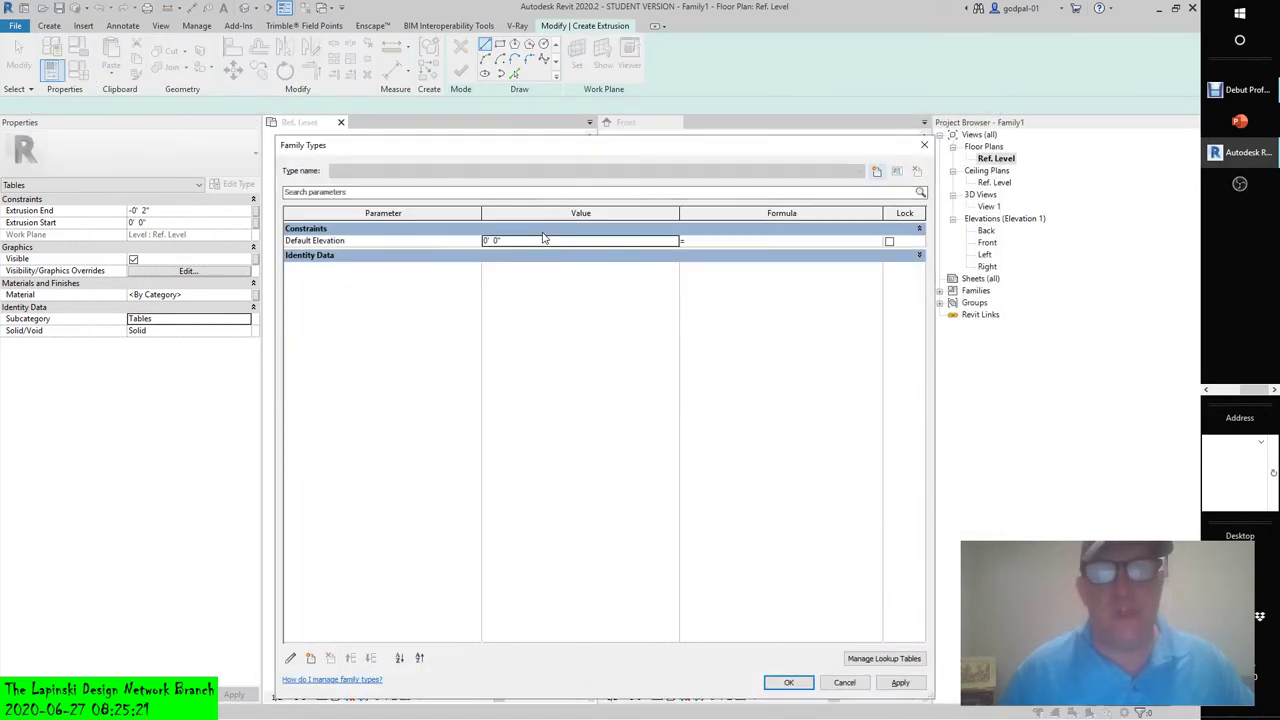
{"action": "left_click", "coordinate": [845, 684]}
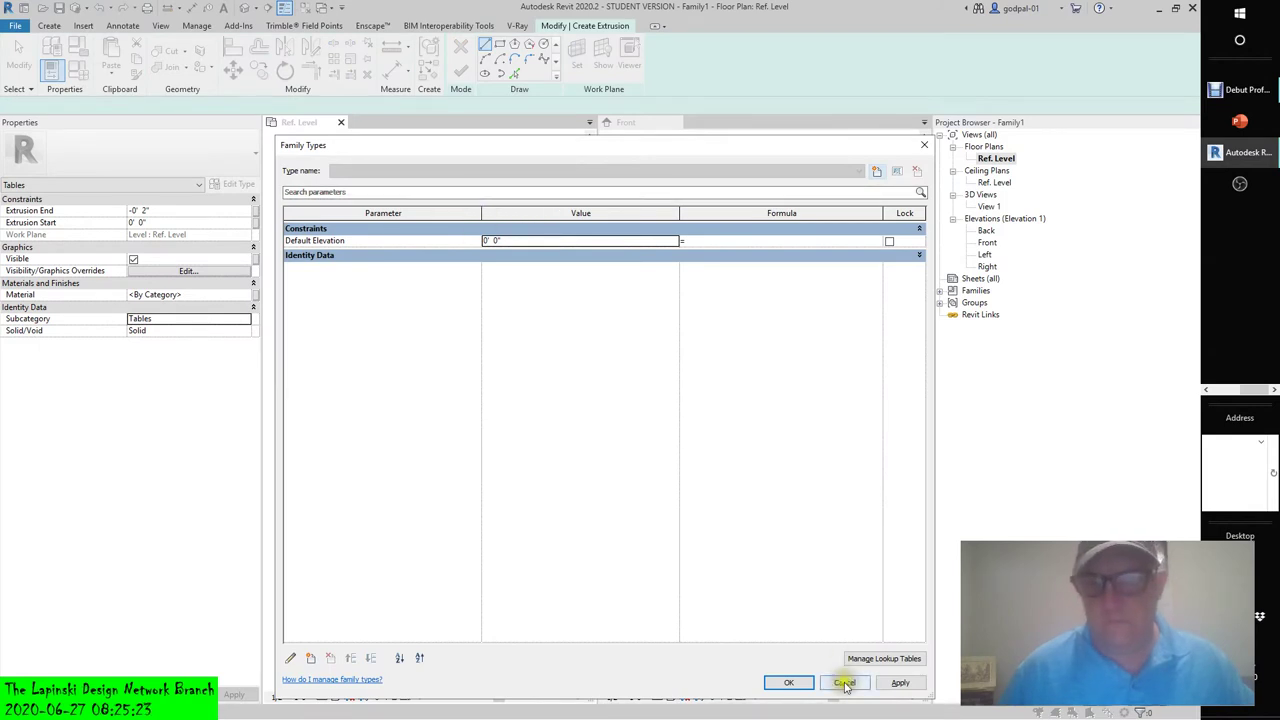
{"action": "left_click", "coordinate": [79, 53]}
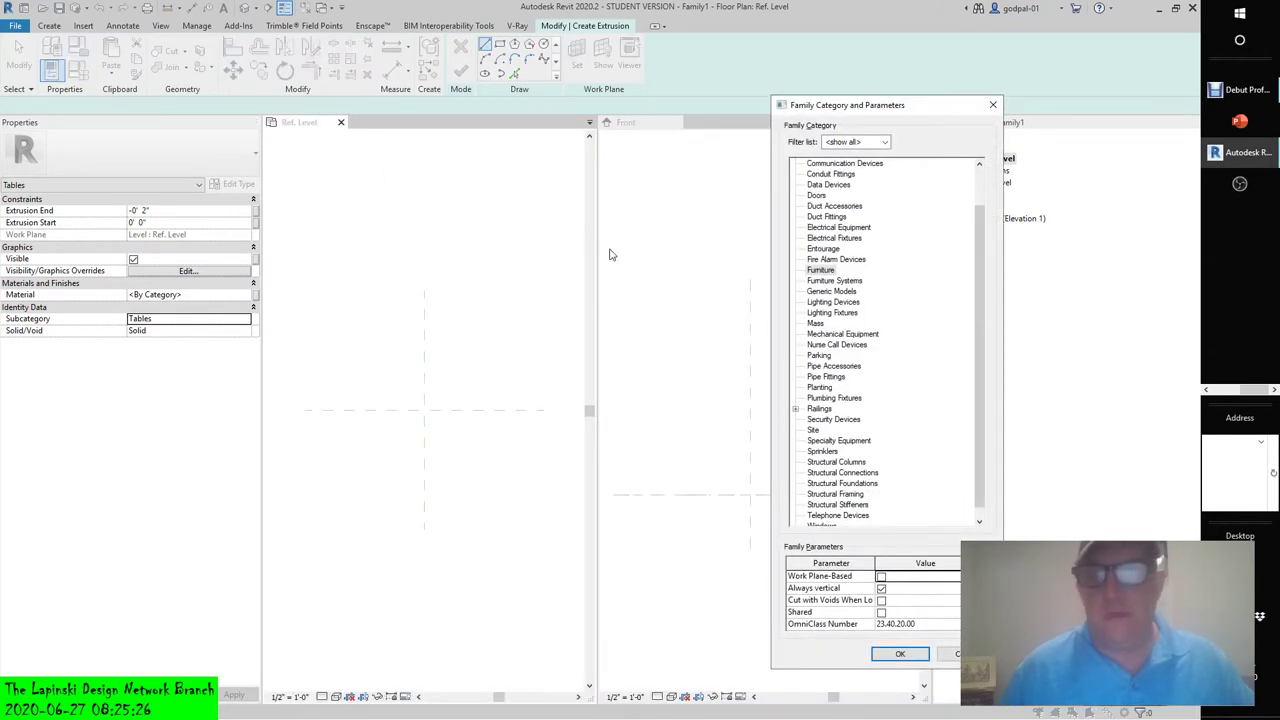
{"action": "left_click", "coordinate": [953, 654]}
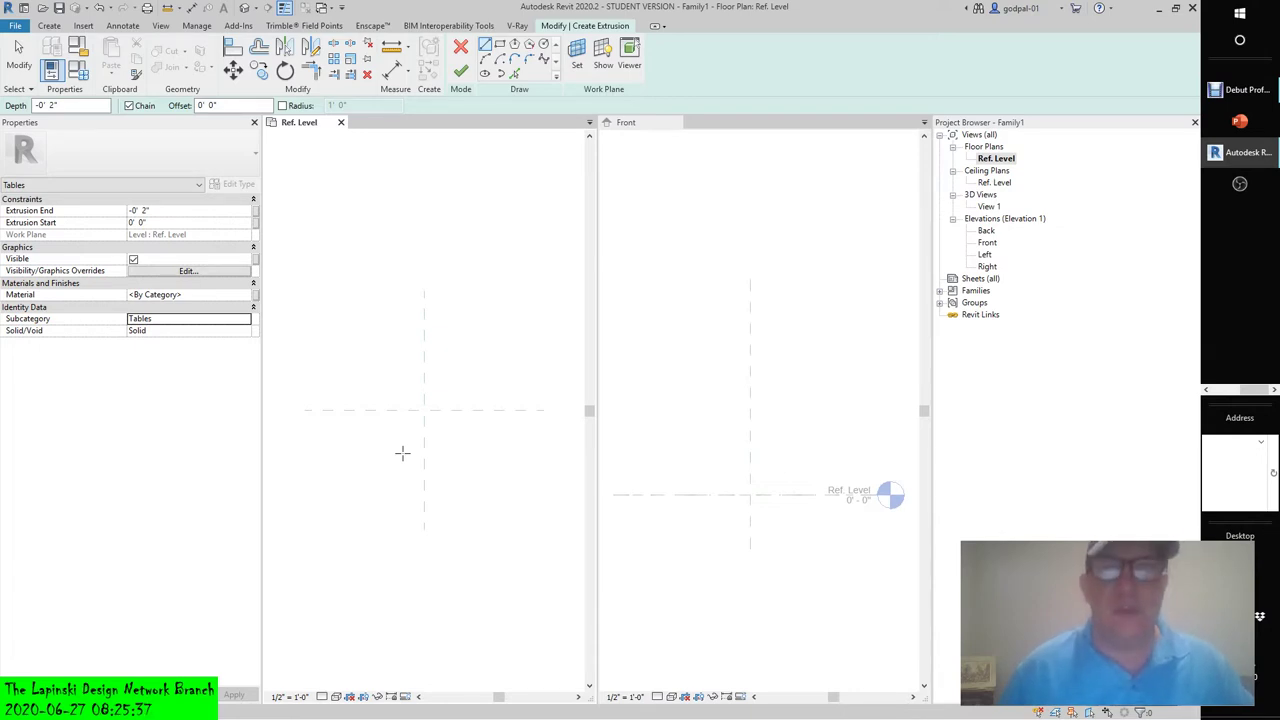
- Keep Tables as the extrusion's subcategory
{"action": "left_click", "coordinate": [228, 320]}
{"action": "left_click", "coordinate": [245, 319]}
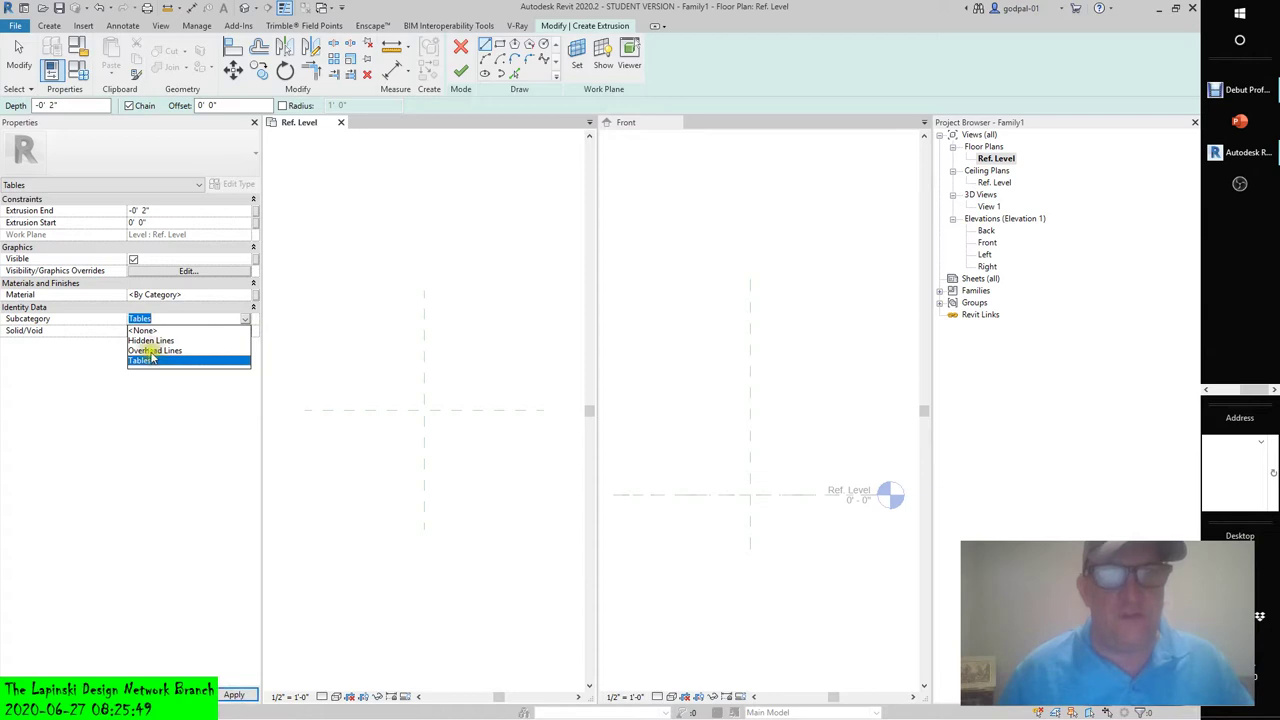
{"action": "left_click", "coordinate": [199, 315]}
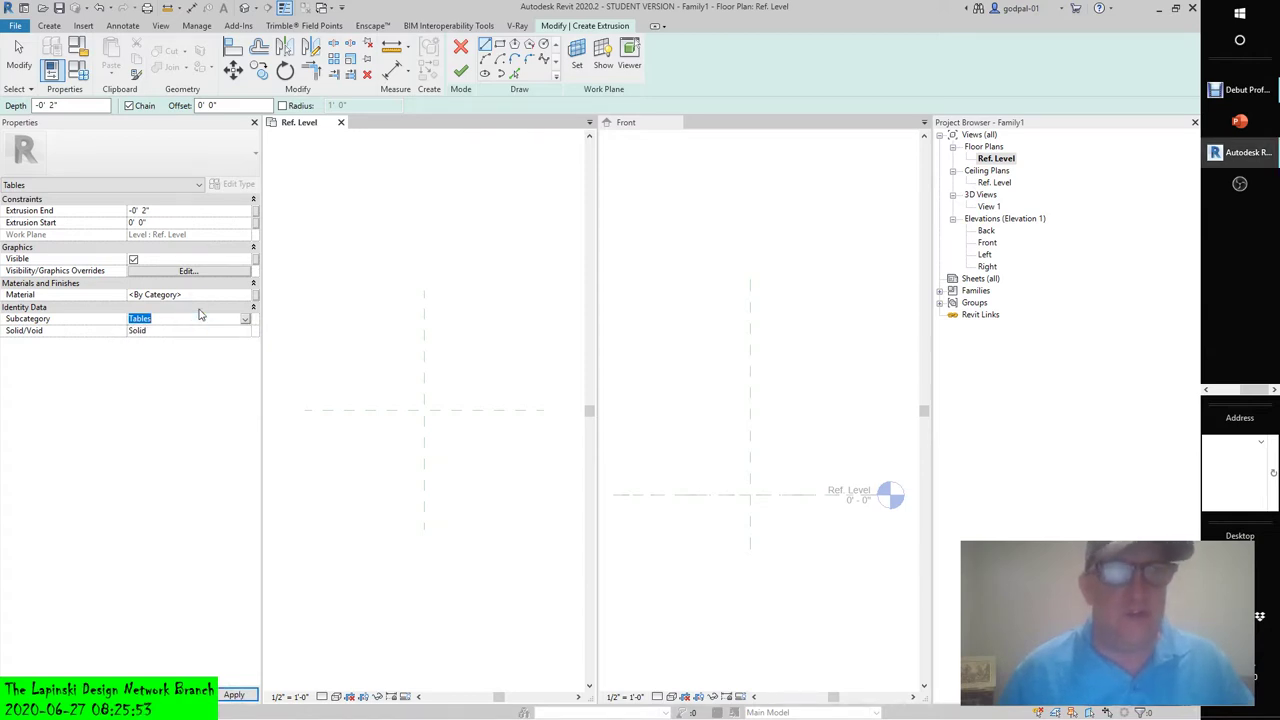
- Review visibility overrides unchanged, then open Associate Family Parameter for the Material
{"action": "left_click", "coordinate": [186, 272]}
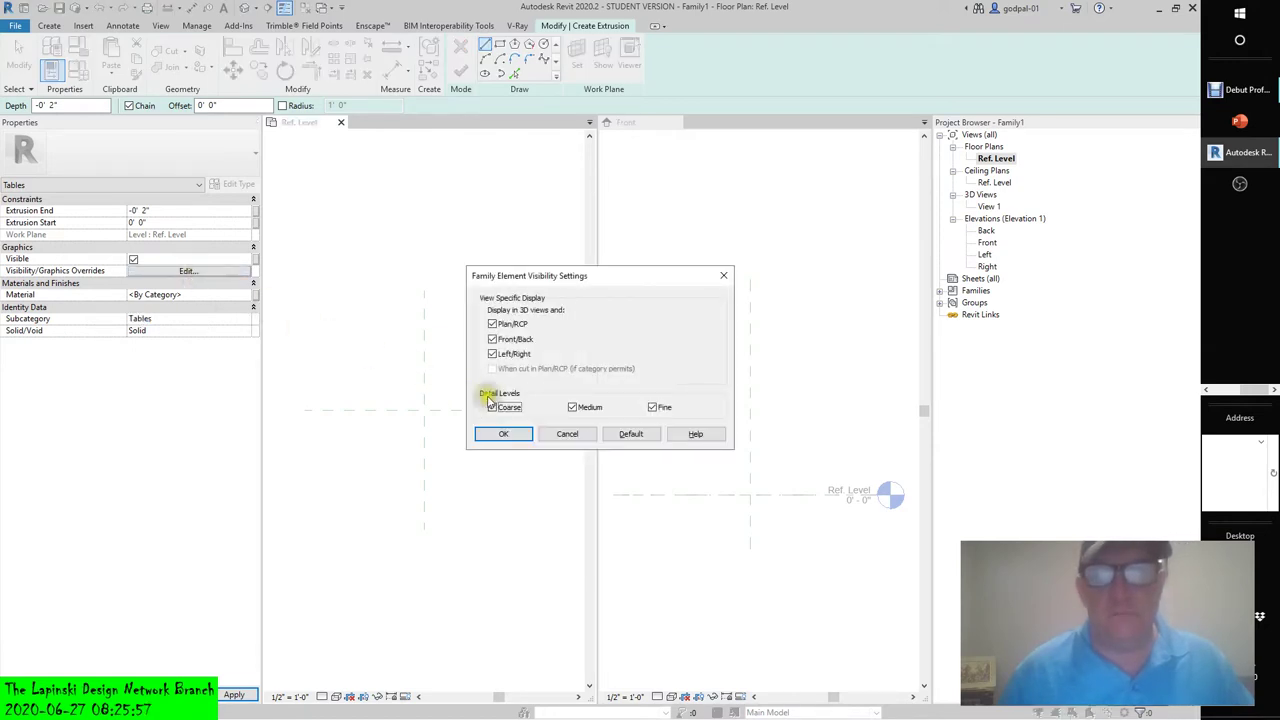
{"action": "left_click", "coordinate": [573, 436]}
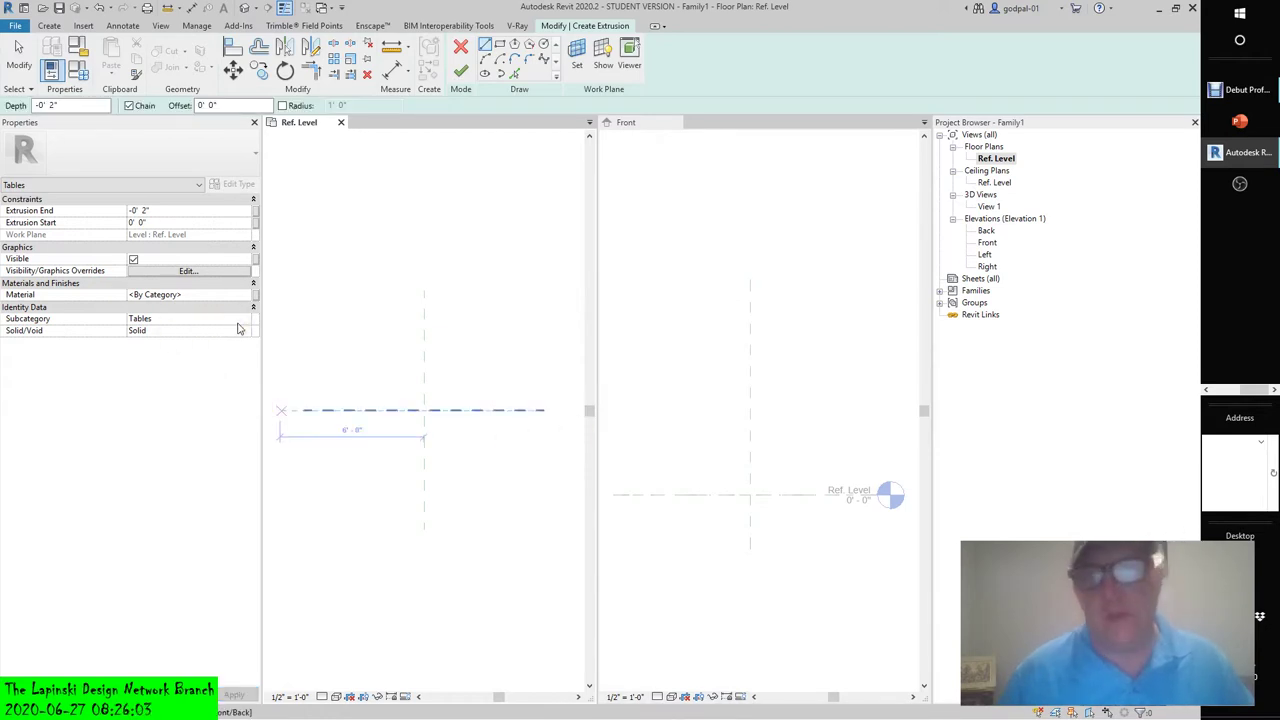
{"action": "left_click", "coordinate": [440, 395]}
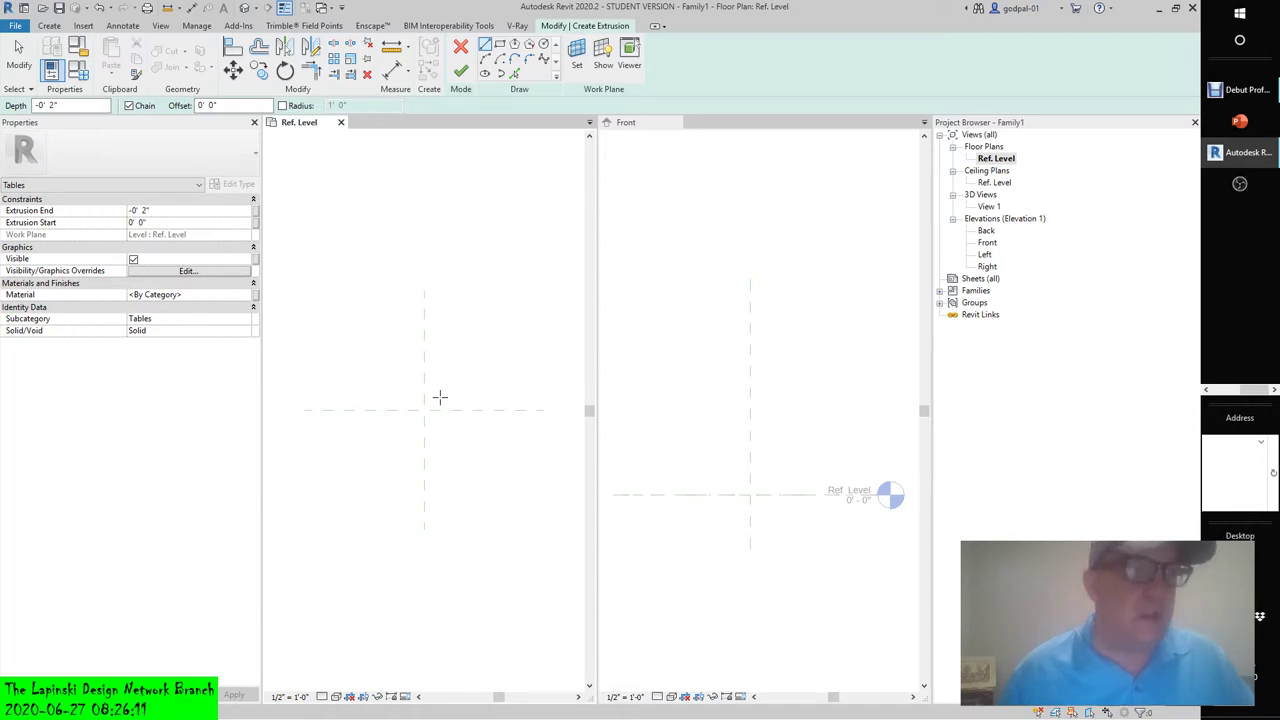
{"action": "left_click", "coordinate": [432, 384]}
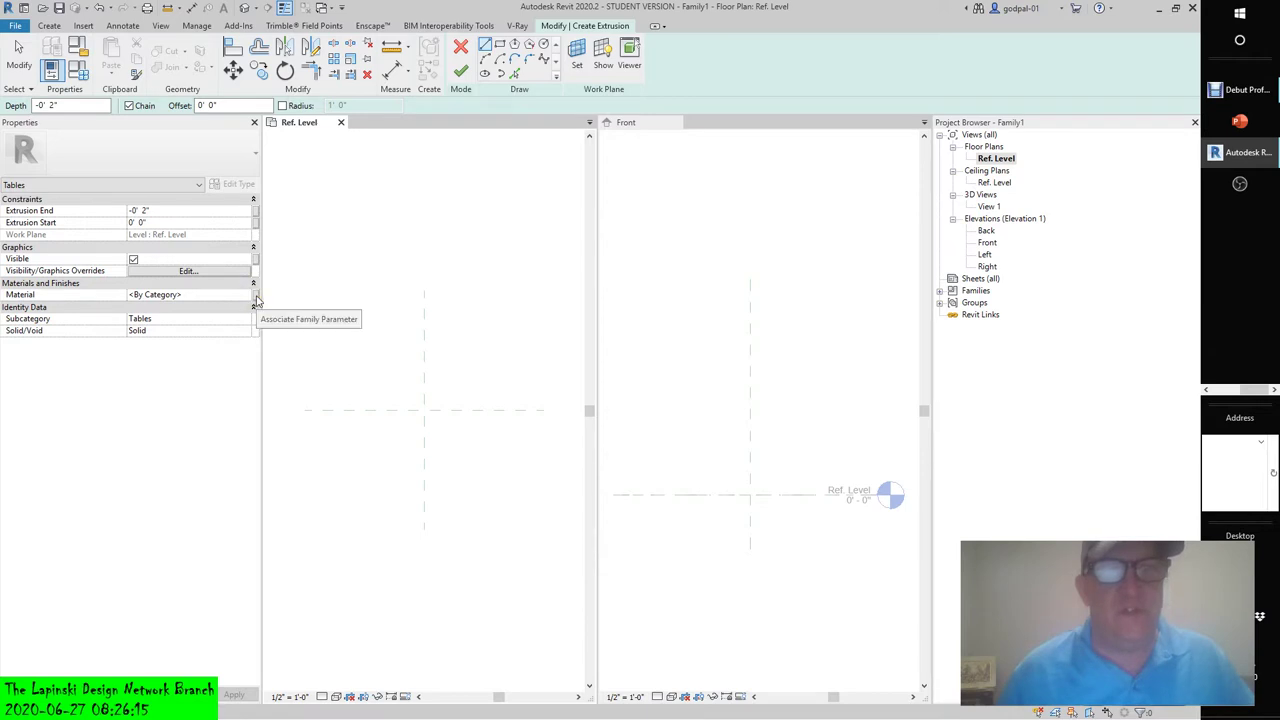
{"action": "left_click", "coordinate": [256, 300]}
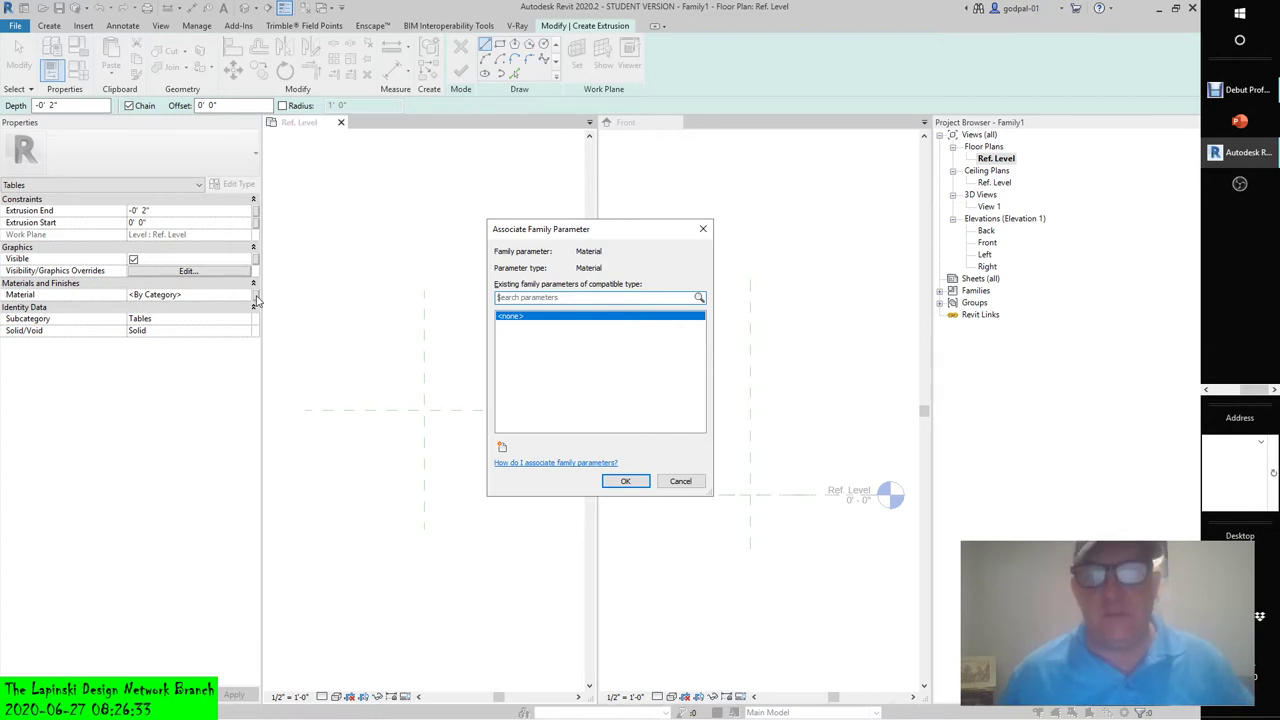
- Create a 'Tabletop Material' parameter and associate the extrusion's material with it
{"action": "left_click", "coordinate": [503, 449]}
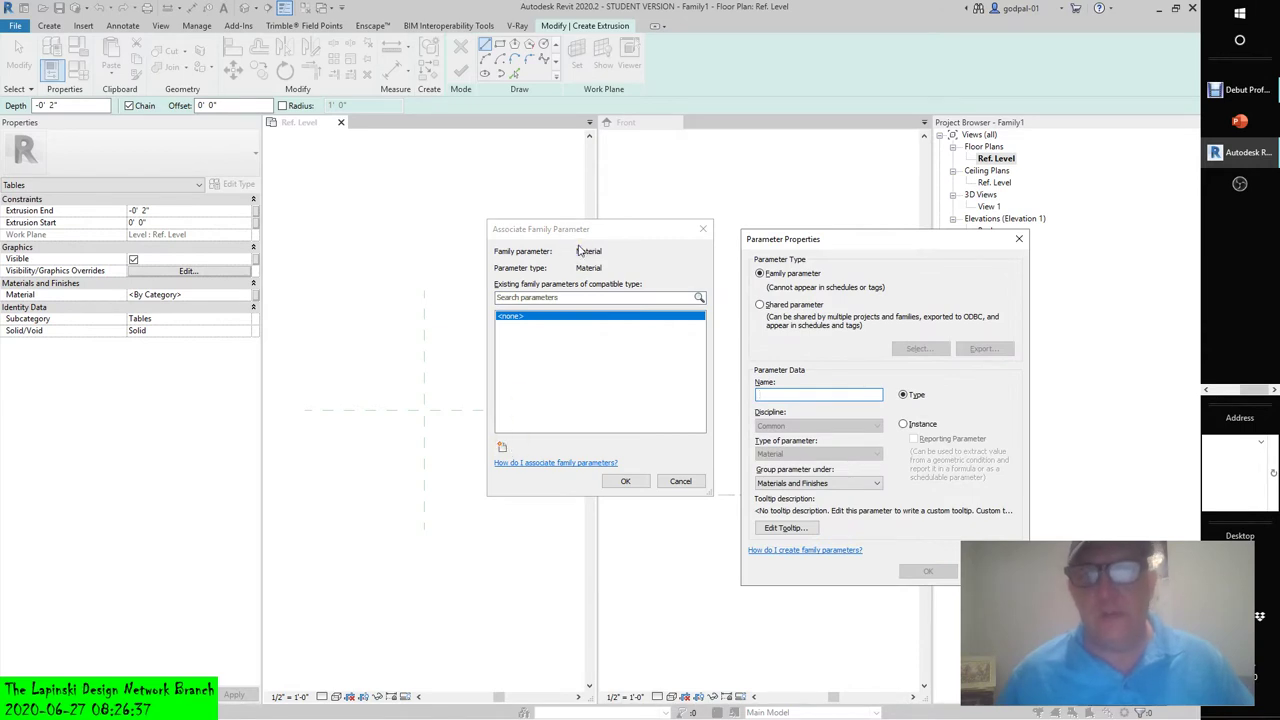
{"action": "left_click", "coordinate": [797, 396]}
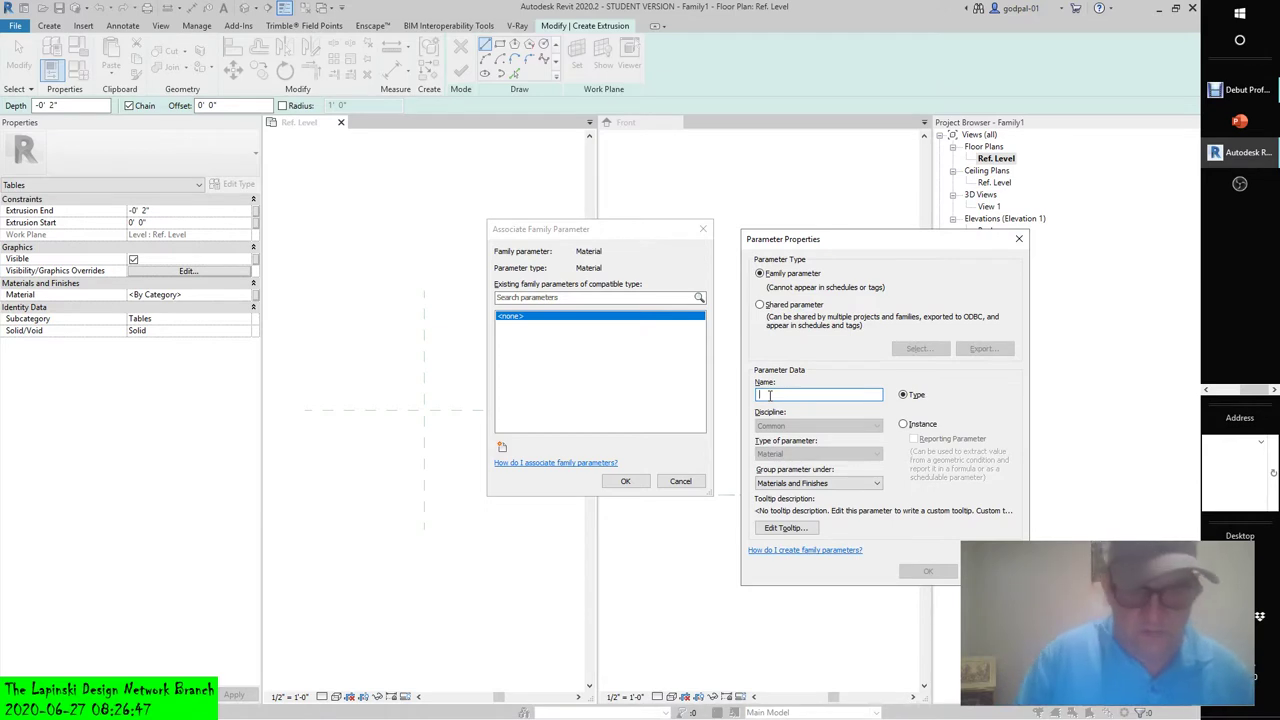
{"action": "type", "text": "Tabletop"}
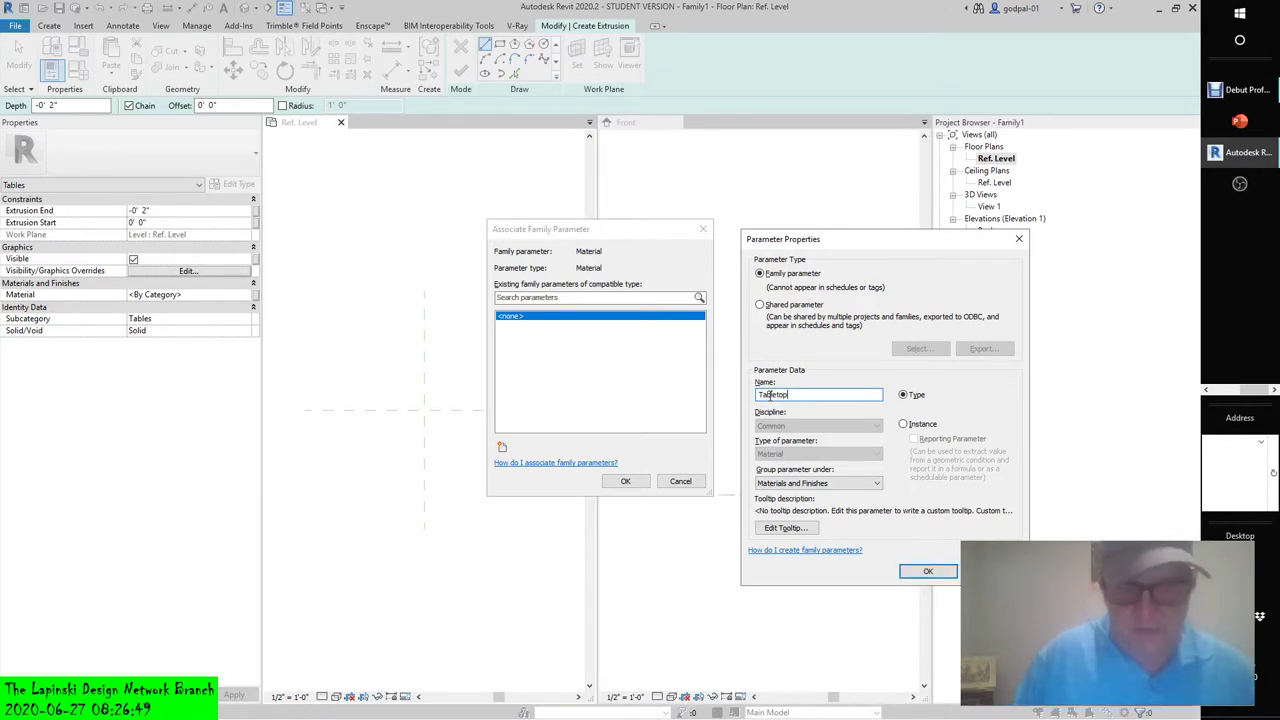
{"action": "type", "text": " Material"}
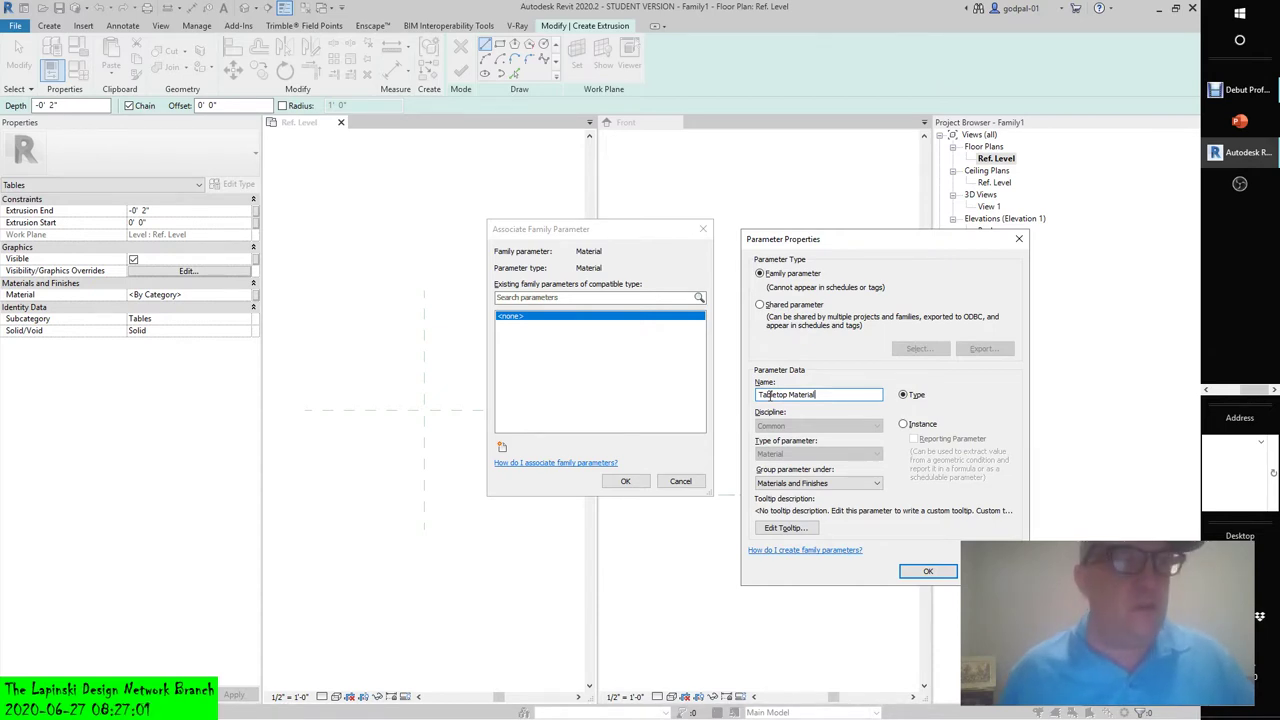
{"action": "left_click", "coordinate": [921, 570]}
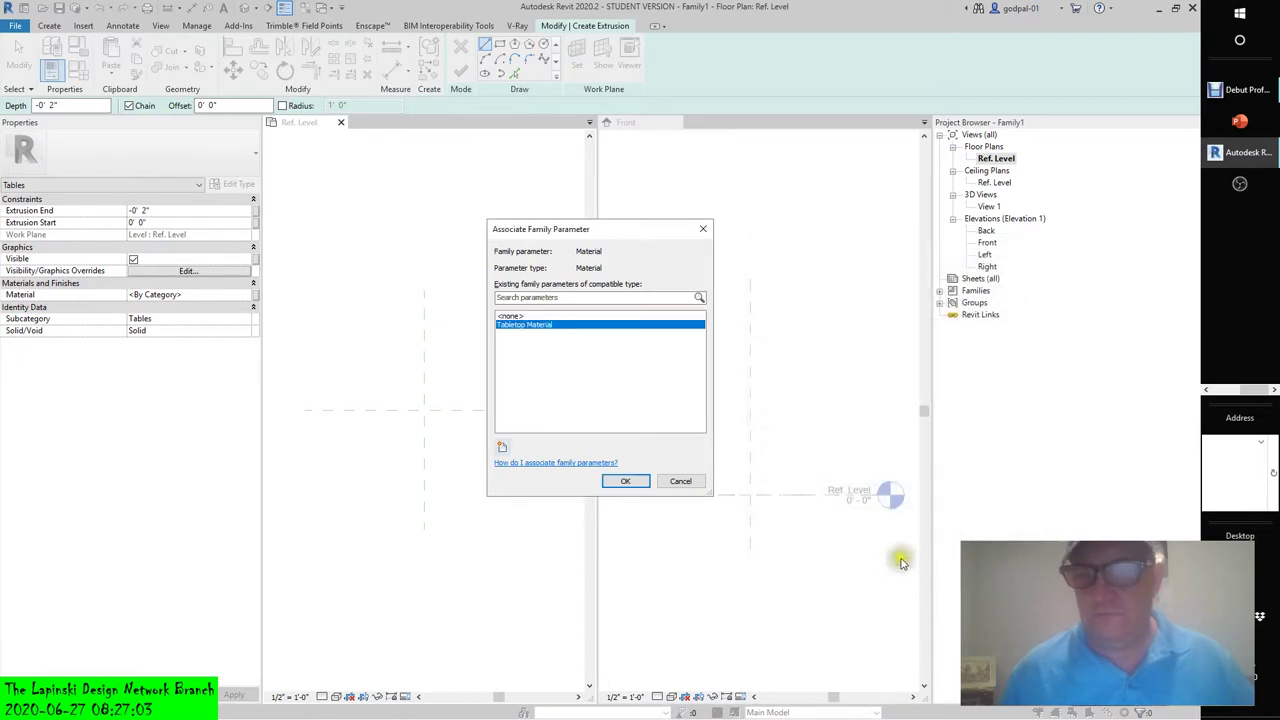
{"action": "left_click", "coordinate": [627, 483]}
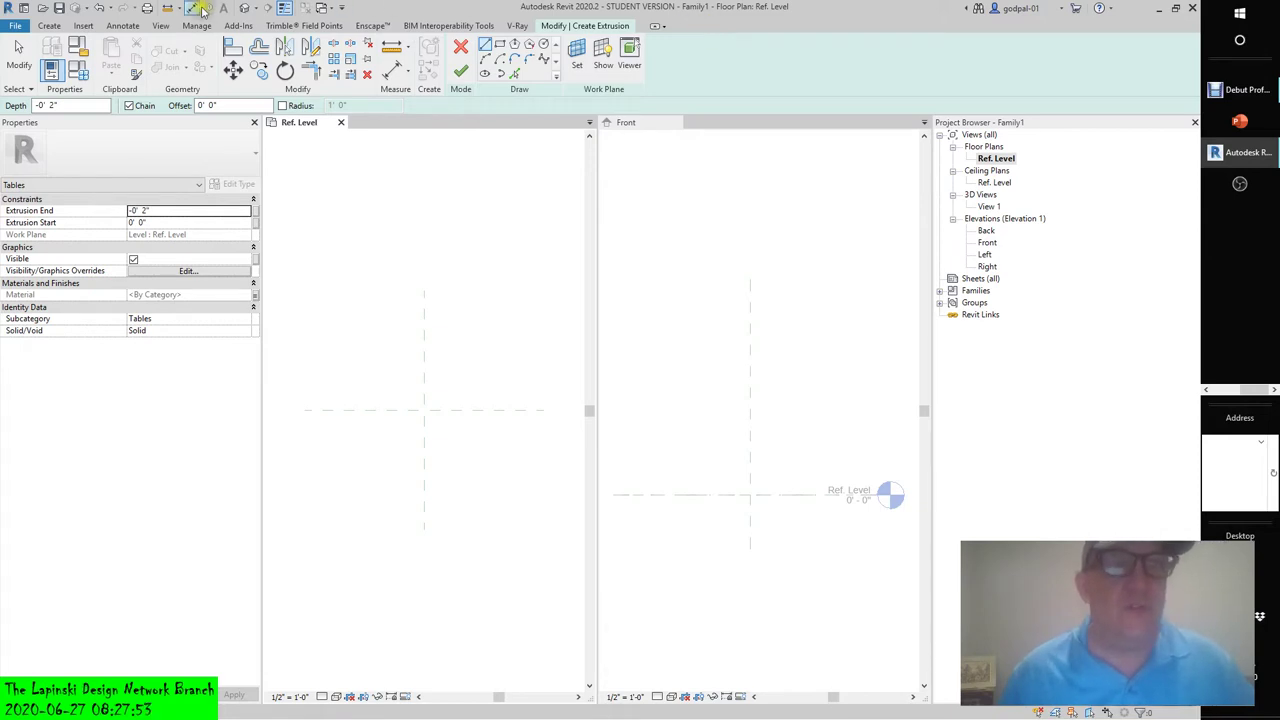
- Browse the ribbon tabs, then choose the Rectangle tool in Modify | Create Extrusion
{"action": "left_click", "coordinate": [46, 27]}
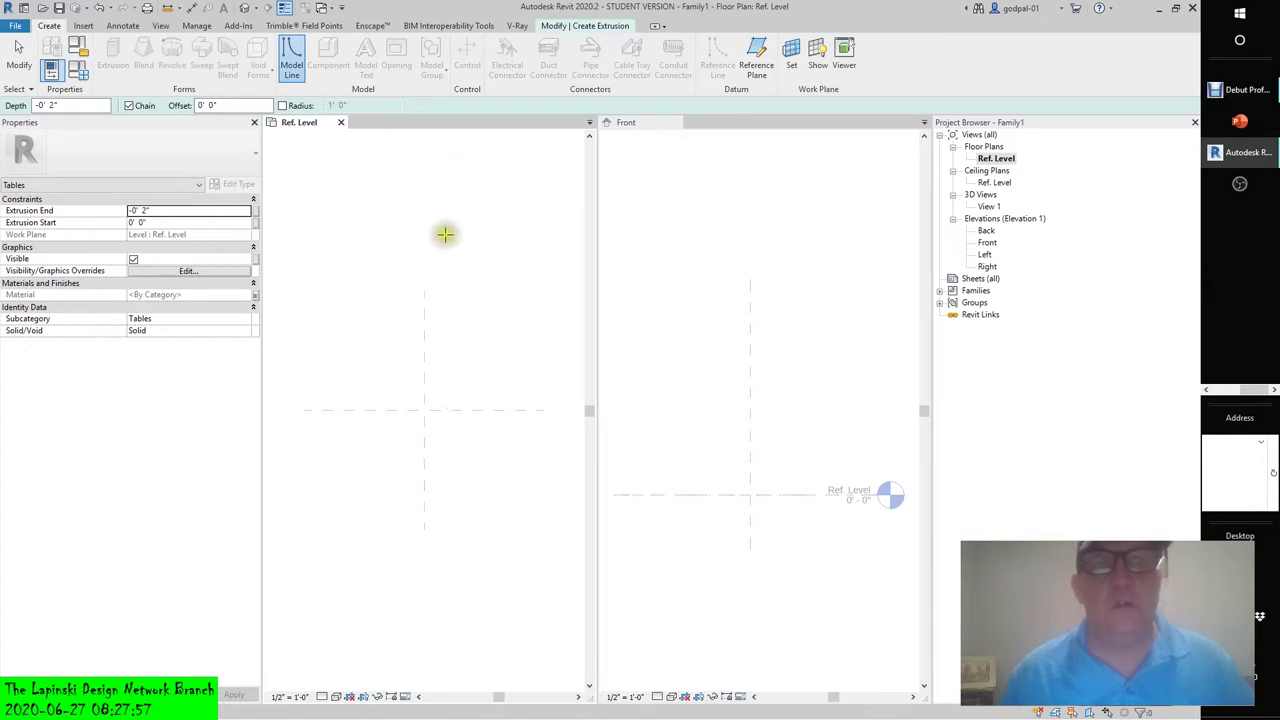
{"action": "left_click", "coordinate": [429, 263]}
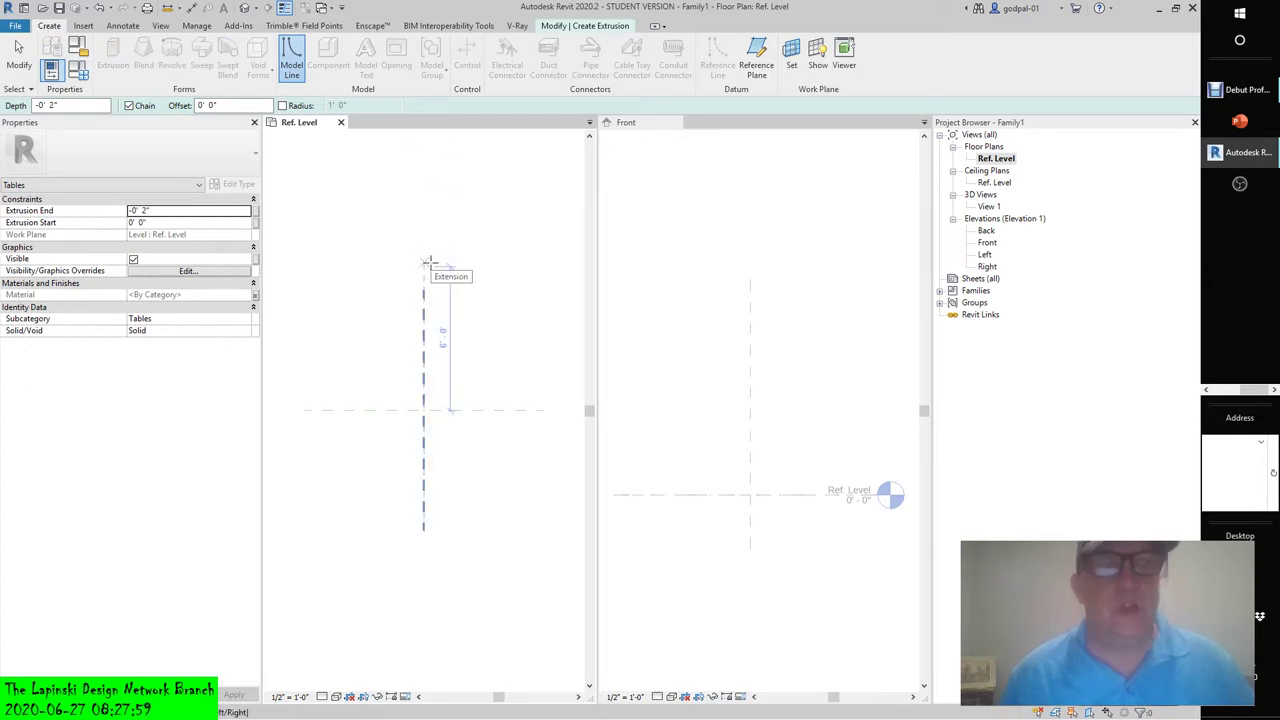
{"action": "left_click", "coordinate": [417, 246]}
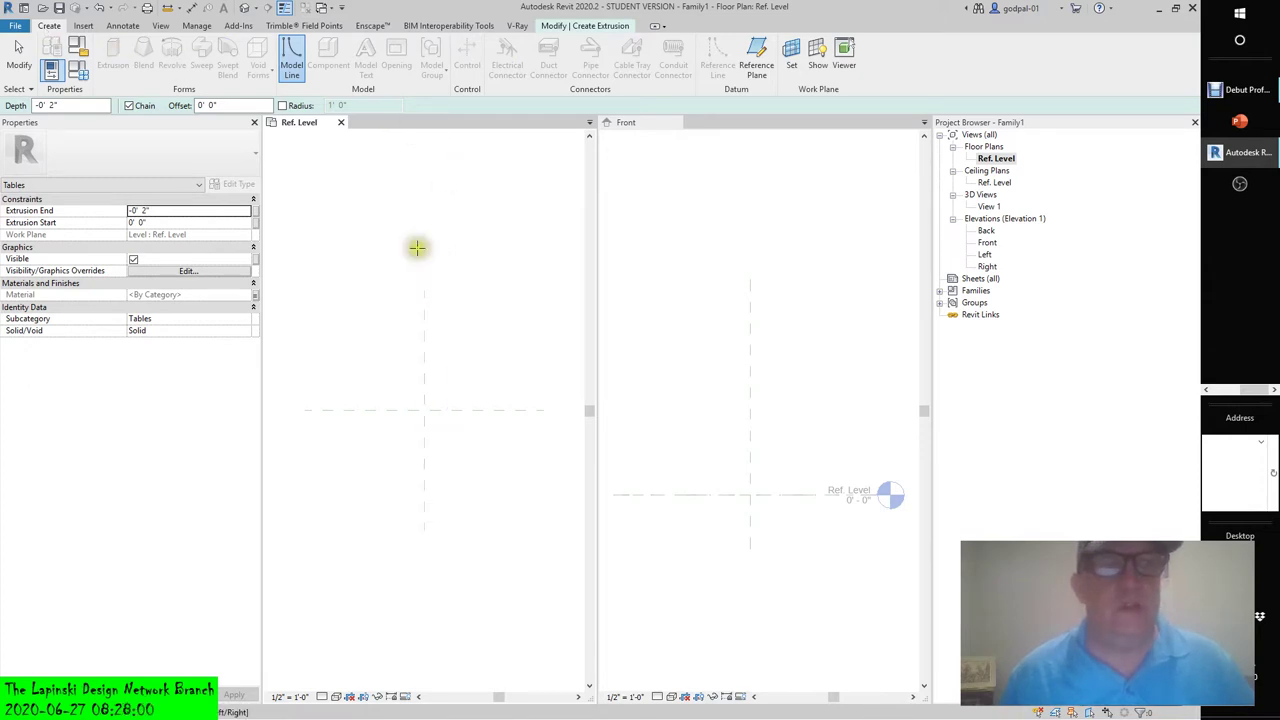
{"action": "left_click", "coordinate": [83, 27]}
{"action": "left_click", "coordinate": [130, 27]}
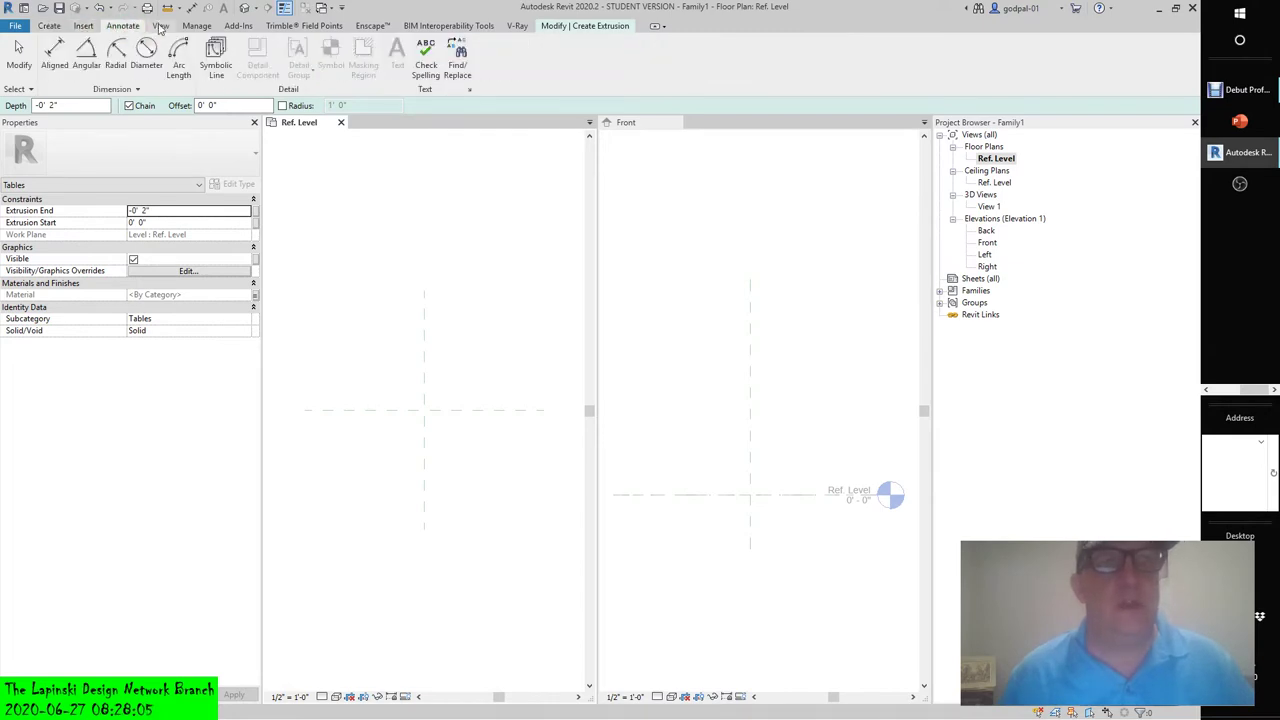
{"action": "left_click", "coordinate": [160, 27]}
{"action": "left_click", "coordinate": [196, 27]}
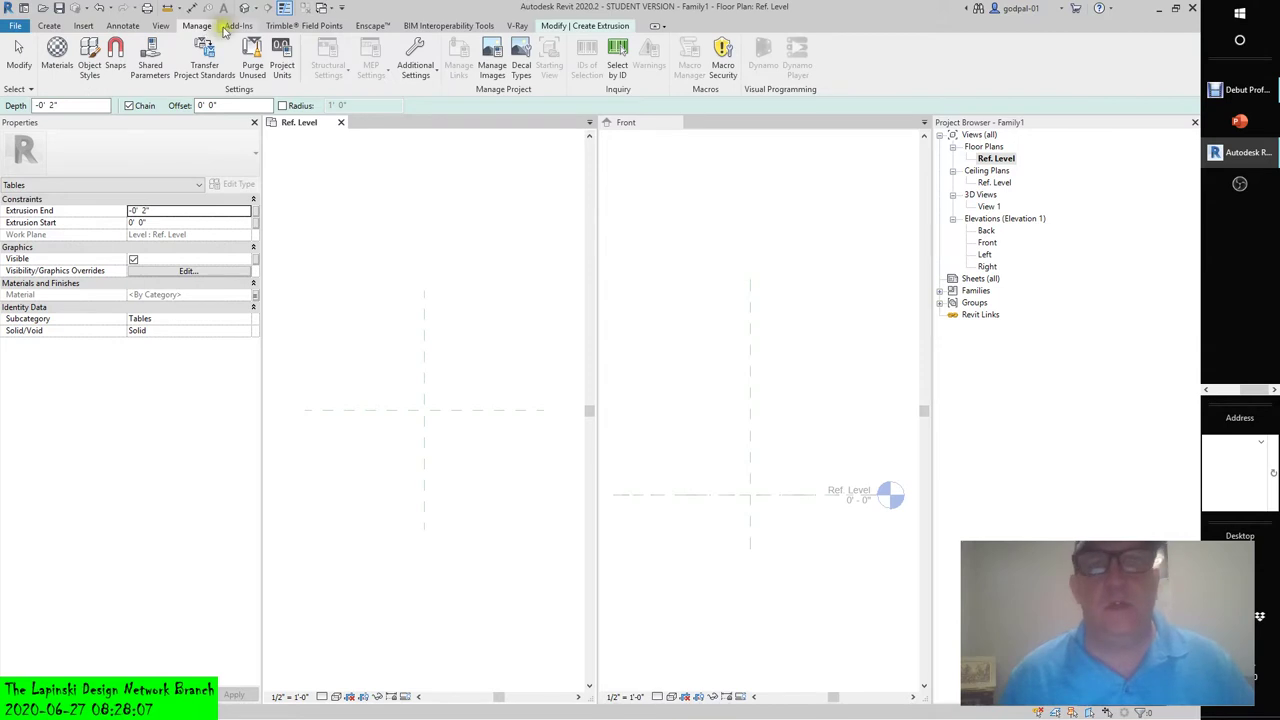
{"action": "left_click", "coordinate": [238, 27]}
{"action": "left_click", "coordinate": [304, 27]}
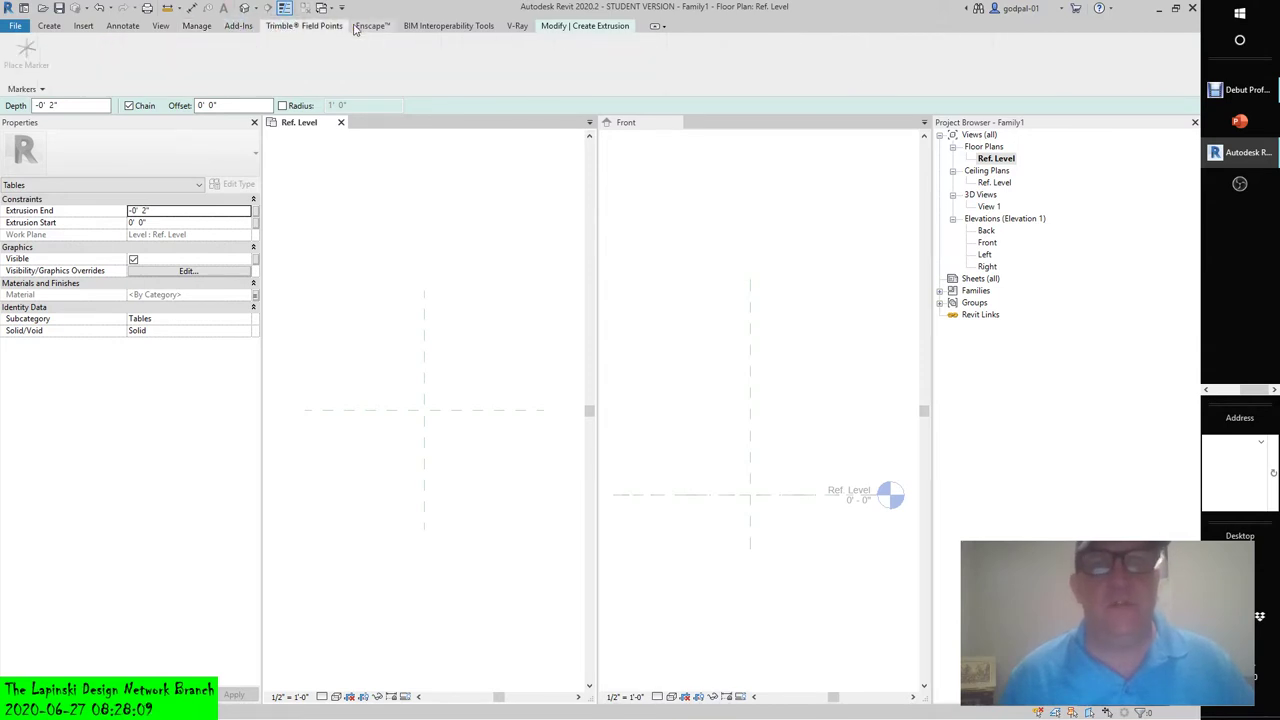
{"action": "left_click", "coordinate": [371, 27]}
{"action": "left_click", "coordinate": [448, 27]}
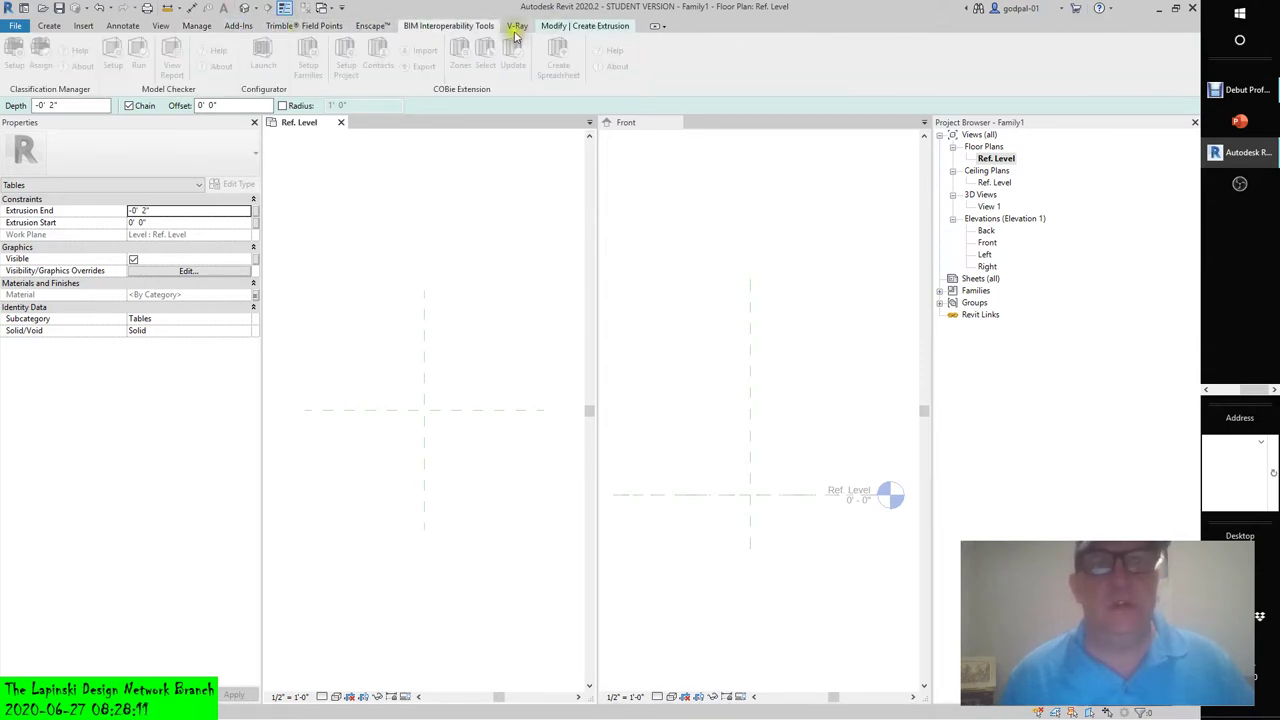
{"action": "left_click", "coordinate": [585, 26]}
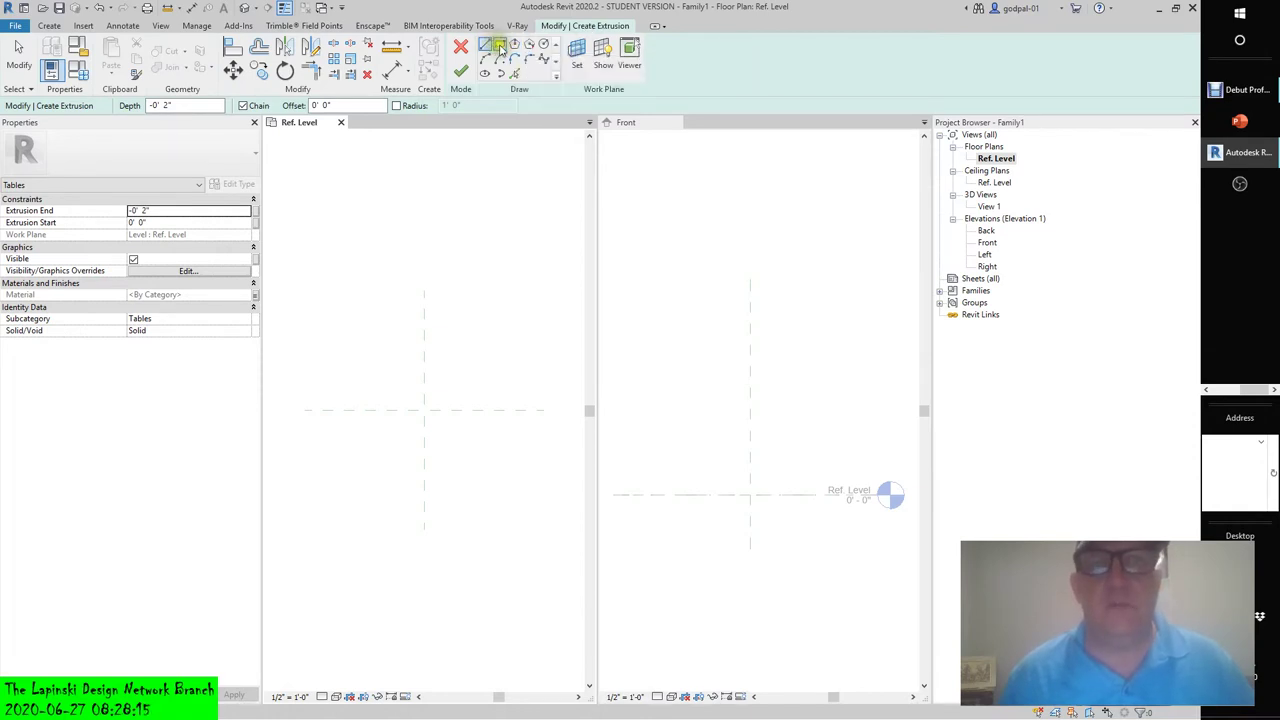
{"action": "left_click", "coordinate": [499, 46]}
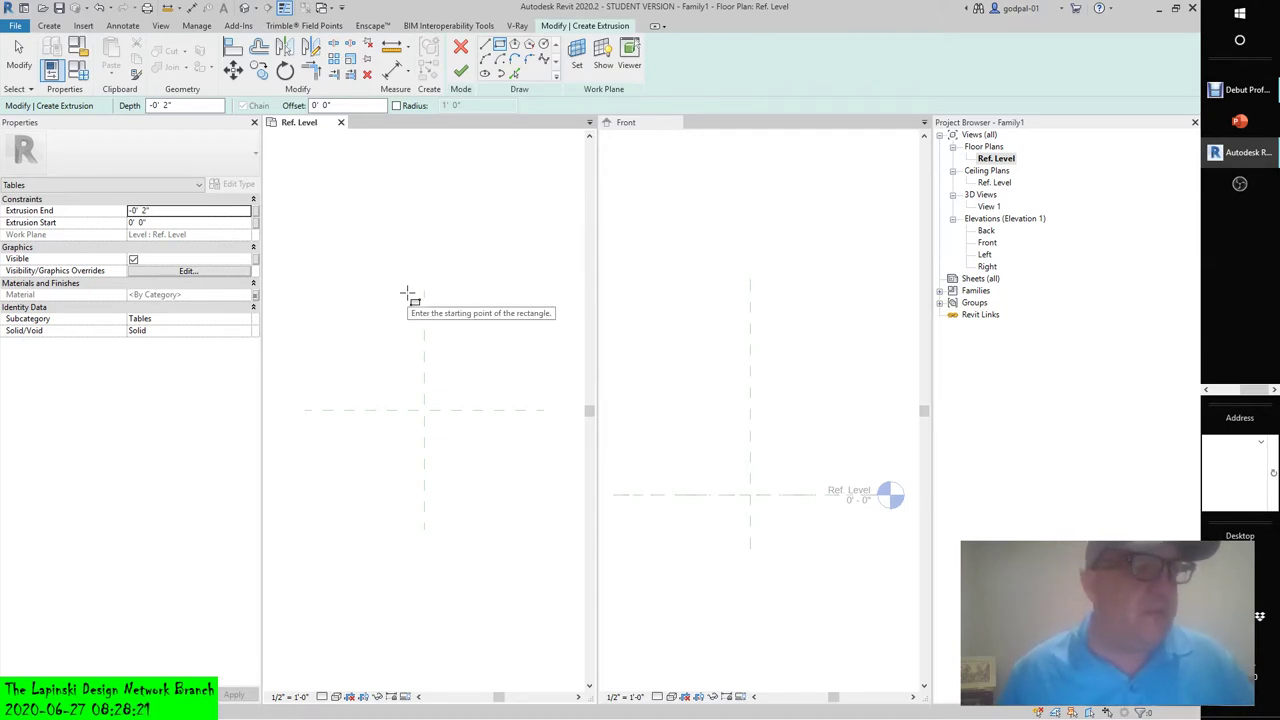
- Show the active work plane in the plan and discard a started rectangle
{"action": "left_click", "coordinate": [408, 294]}
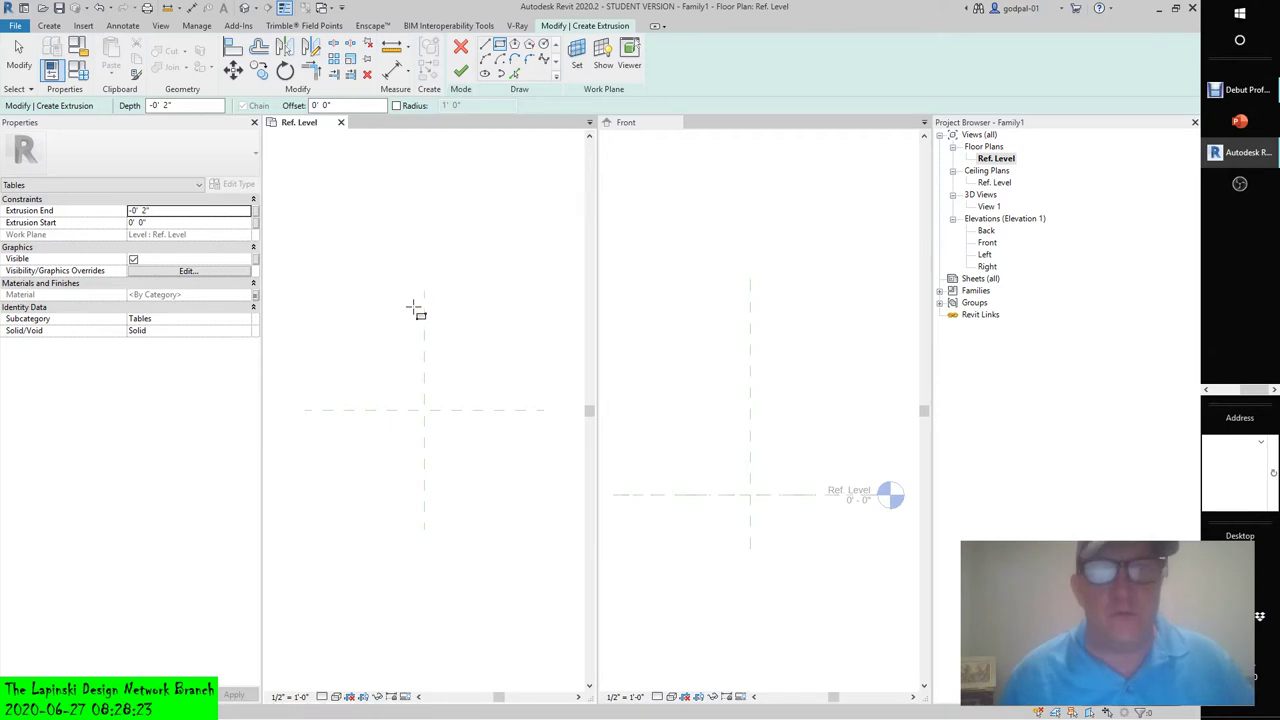
{"action": "left_click", "coordinate": [603, 56]}
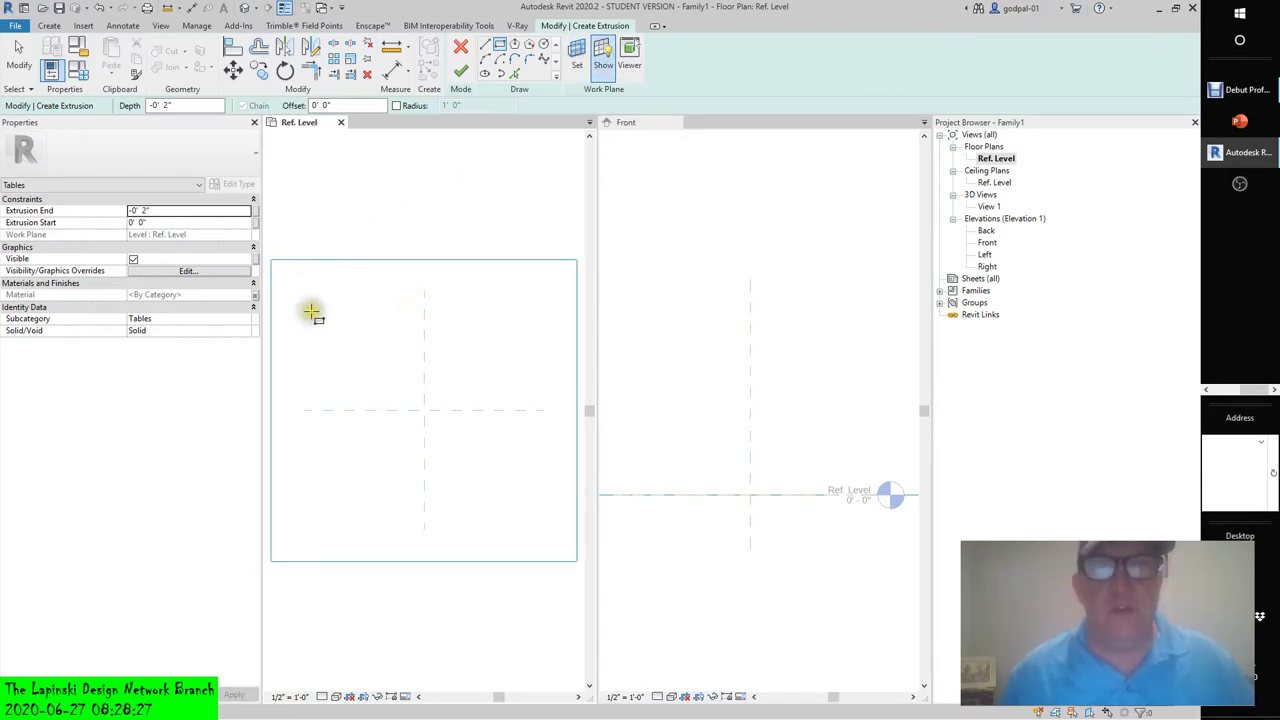
{"action": "middle_click_drag", "start_coordinate": [318, 315], "coordinate": [346, 320]}
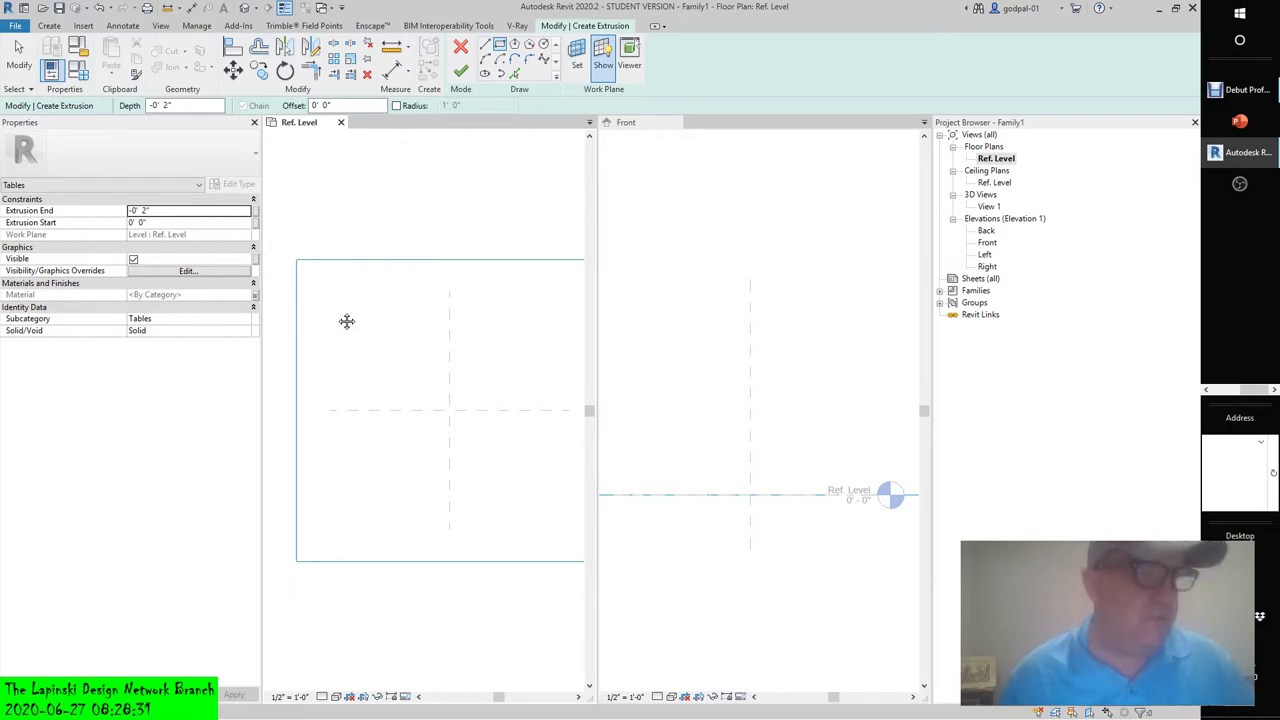
{"action": "left_click", "coordinate": [338, 308]}
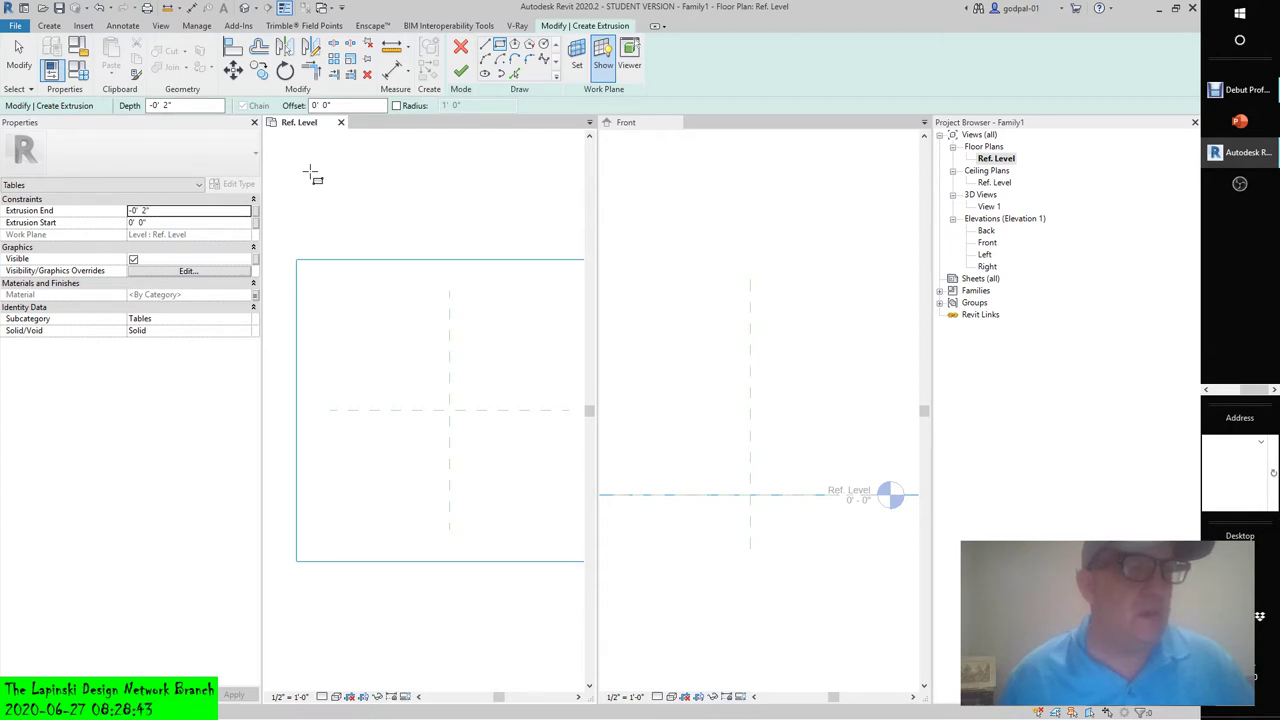
{"action": "left_click", "coordinate": [327, 410]}
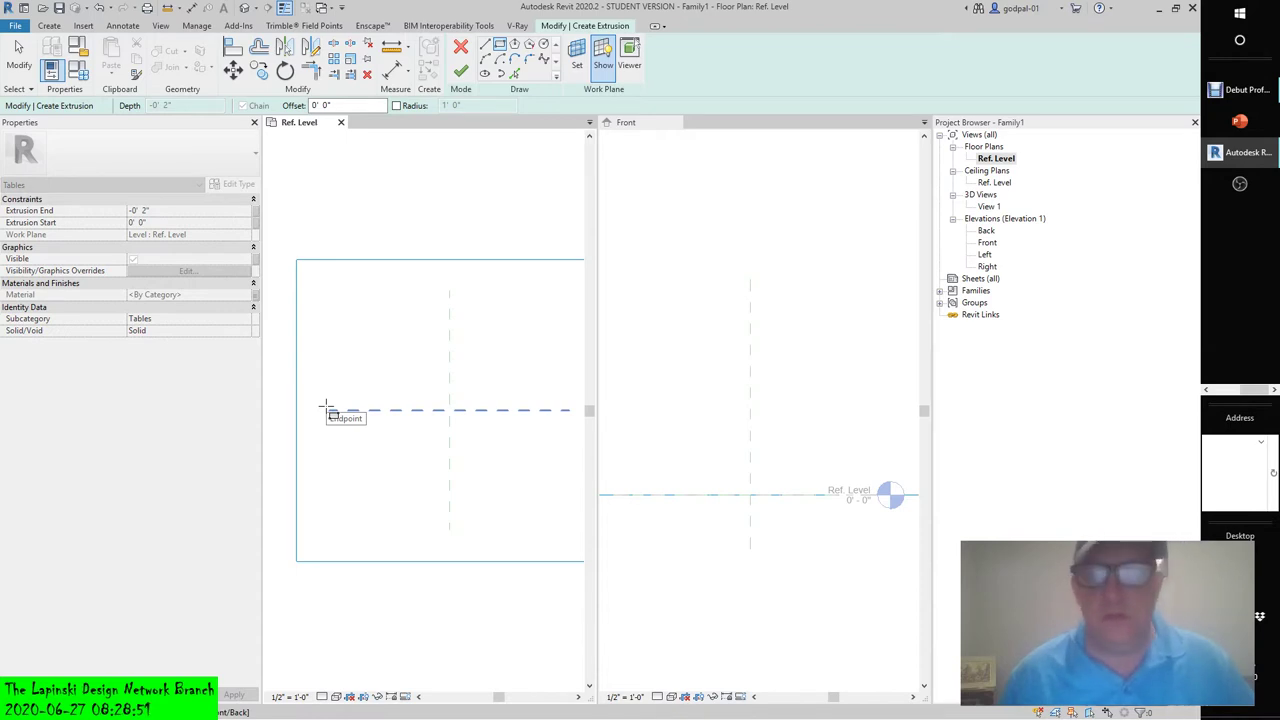
{"action": "scroll", "coordinate": [327, 410], "scroll_direction": "down", "scroll_amount": 2}
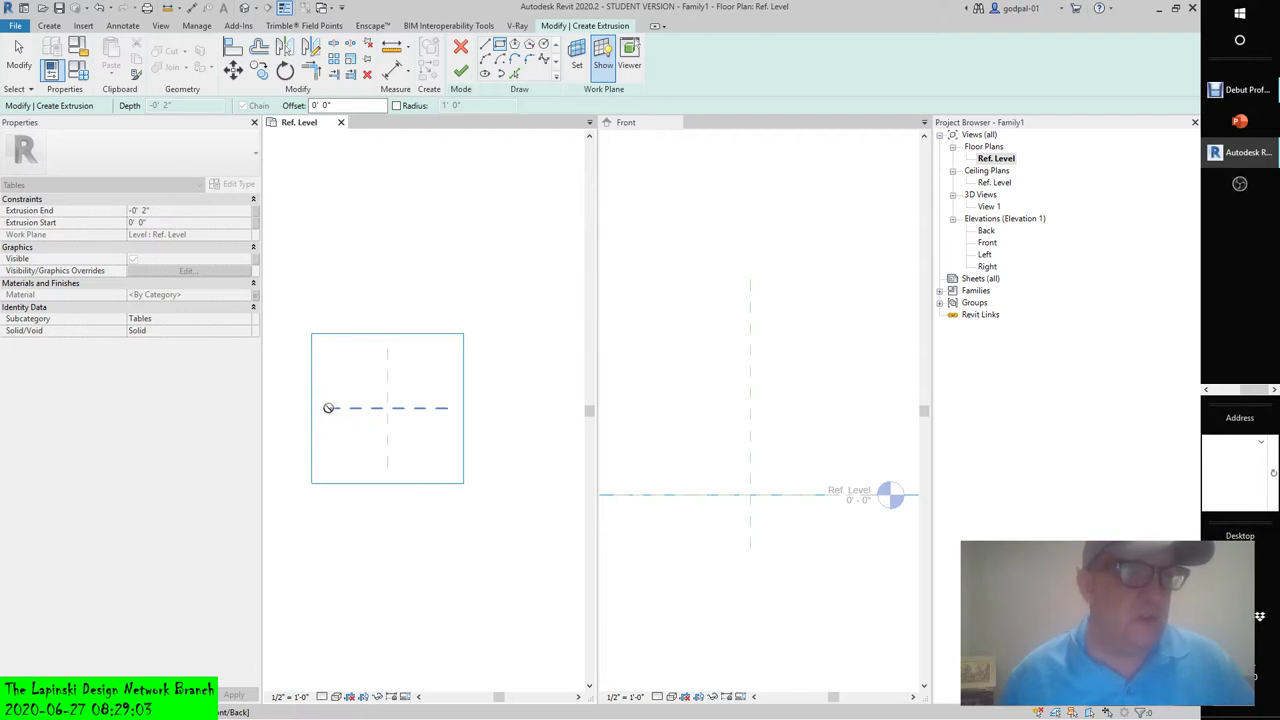
{"action": "left_click", "coordinate": [330, 409]}
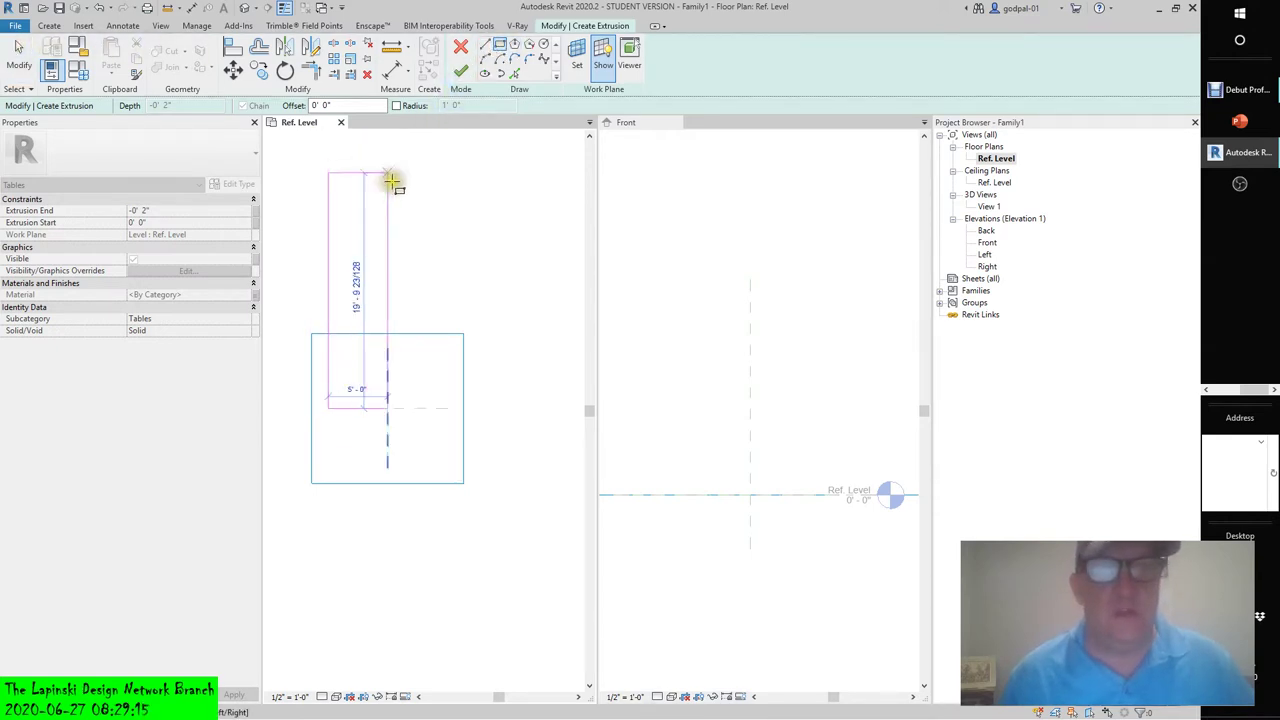
{"action": "key", "text": "Escape"}
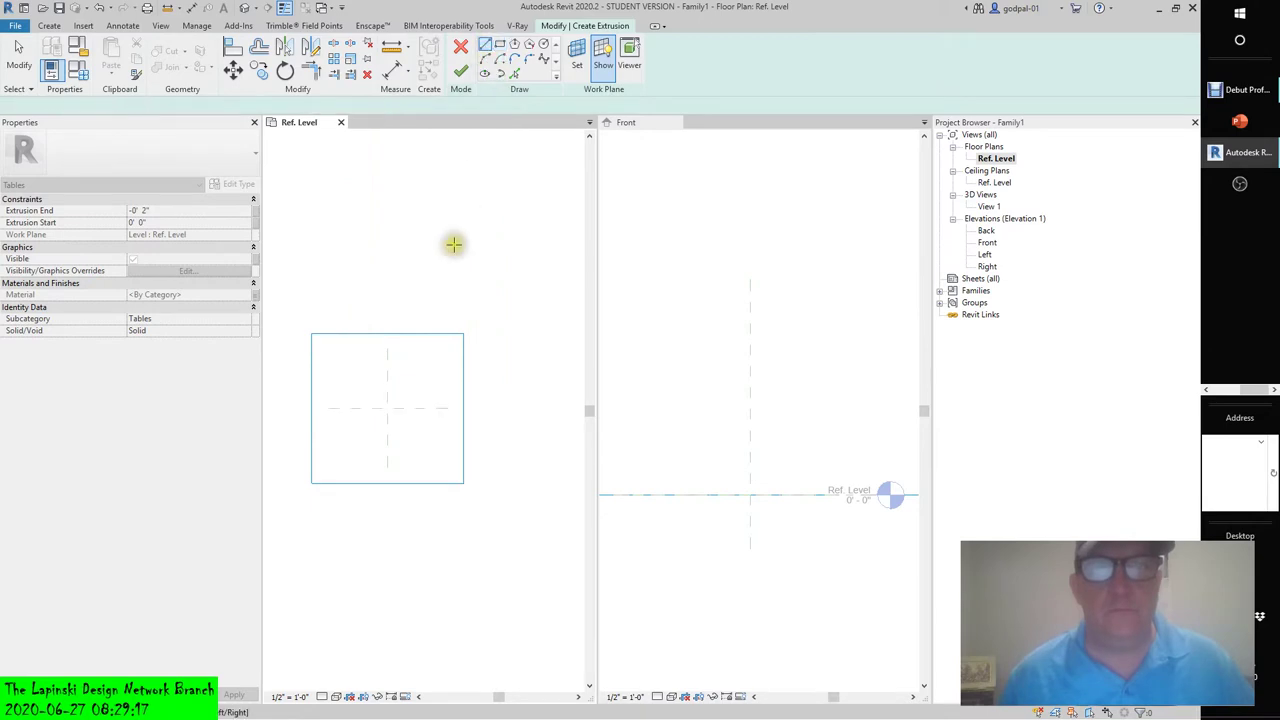
- Draw a 10' 0" square rectangle as the tabletop outline
{"action": "key", "text": "z"}
{"action": "key", "text": "f"}
{"action": "left_click", "coordinate": [498, 47]}
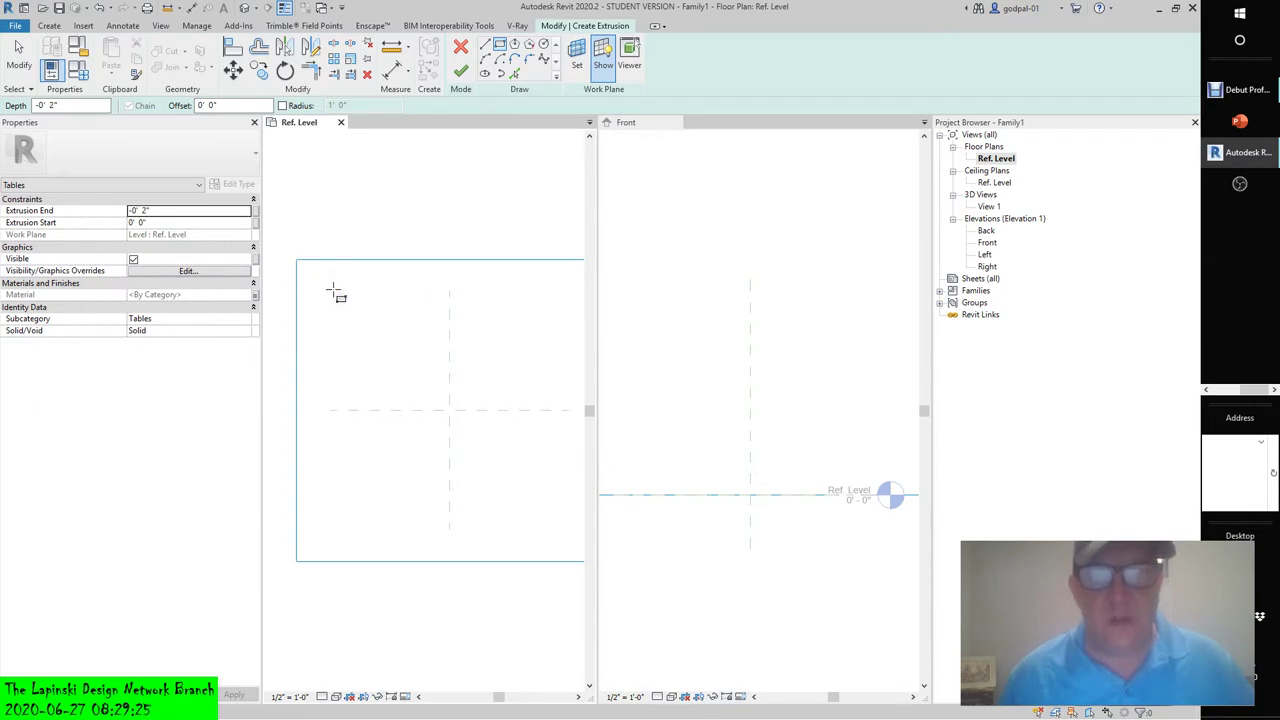
{"action": "left_click", "coordinate": [343, 312]}
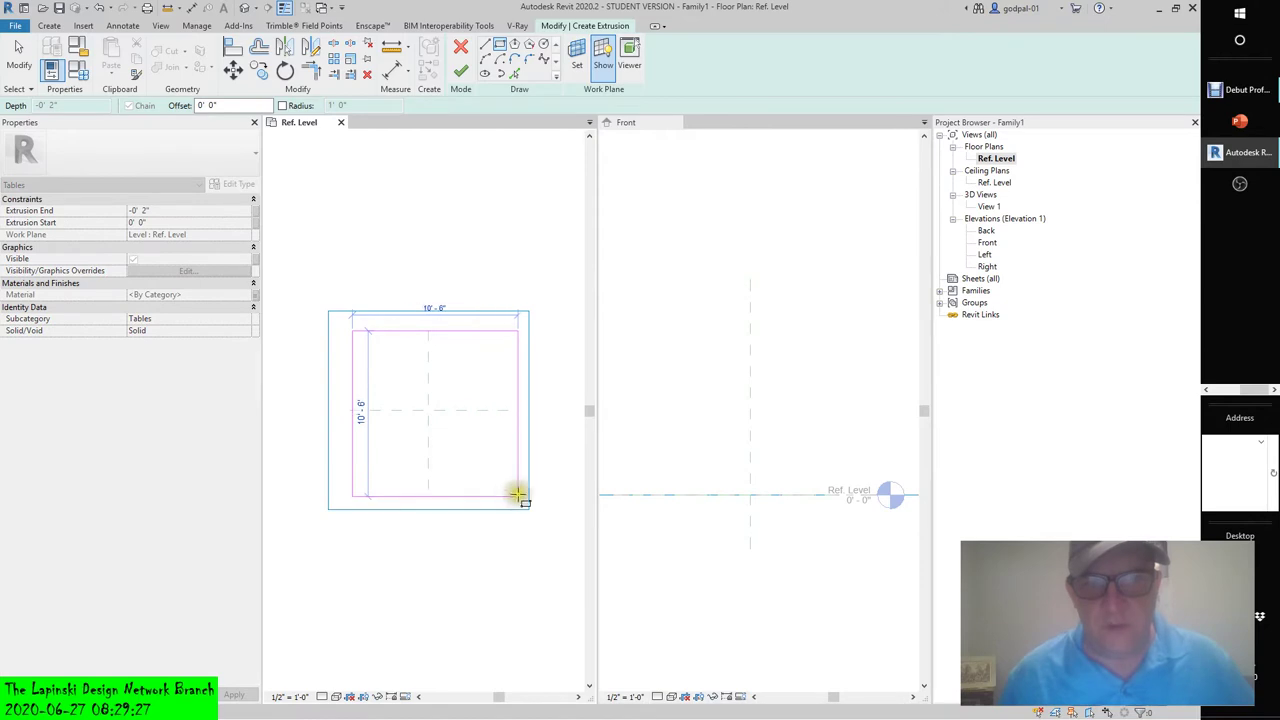
{"action": "left_click", "coordinate": [511, 496]}
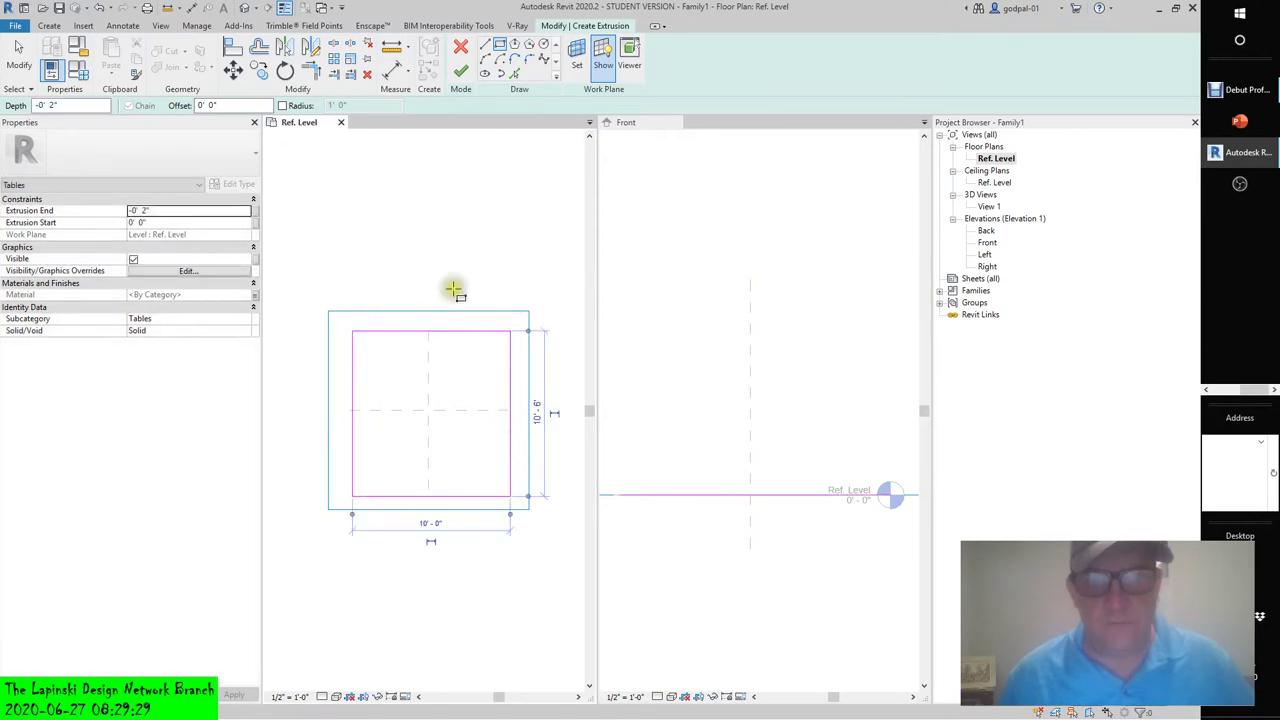
{"action": "key", "text": "Escape"}
{"action": "key", "text": "Escape"}
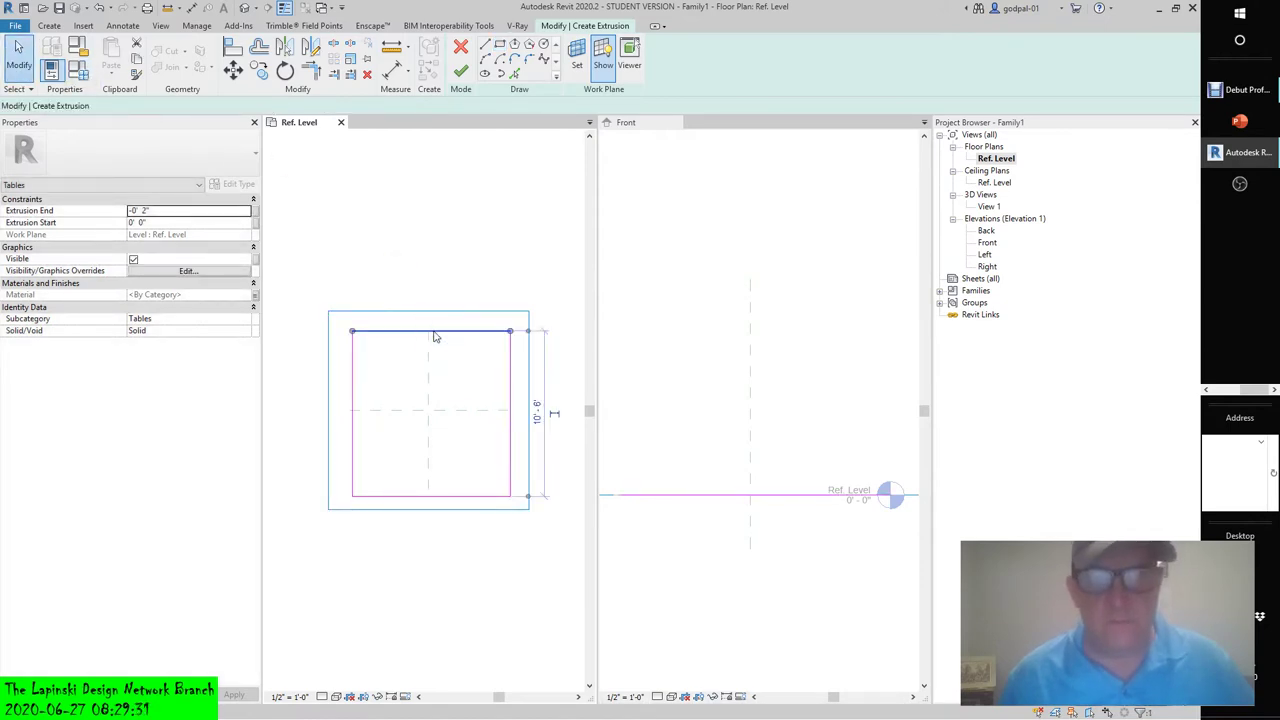
- Select the square's top and left edges, then switch to the Line draw tool
{"action": "left_click", "coordinate": [435, 337]}
{"action": "scroll", "coordinate": [435, 337], "scroll_direction": "up", "scroll_amount": 4}
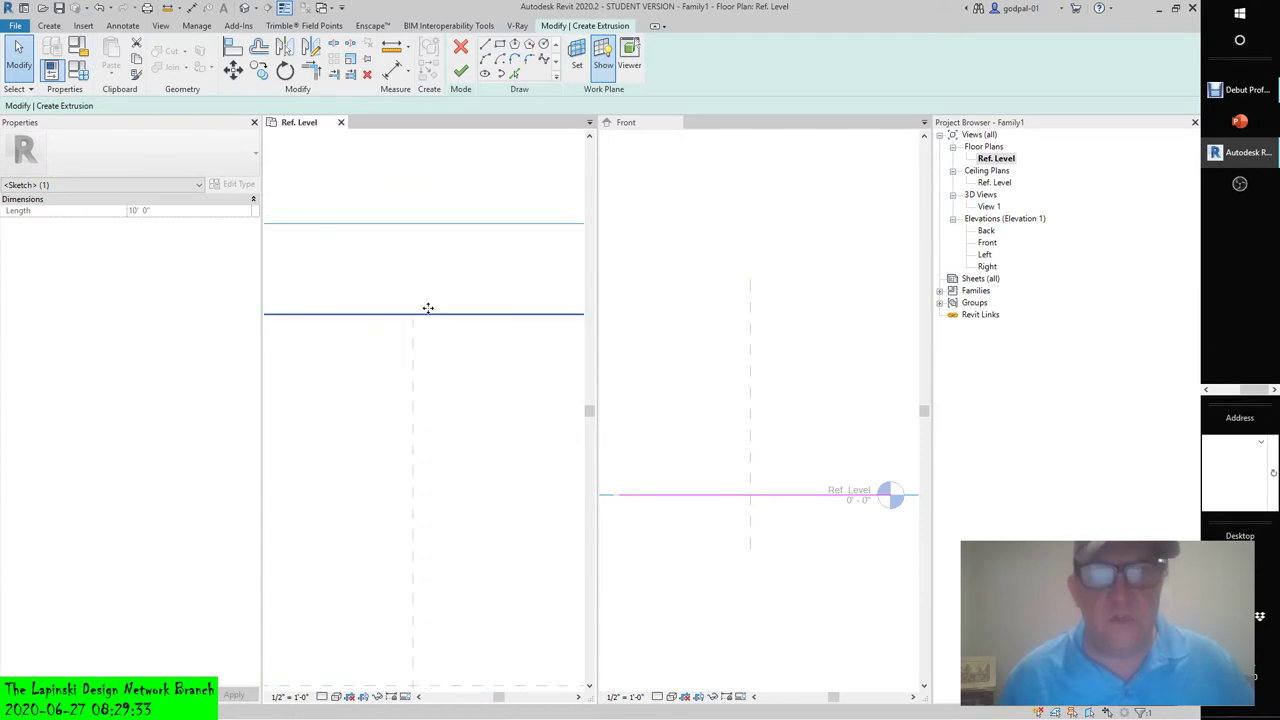
{"action": "scroll", "coordinate": [428, 308], "scroll_direction": "down", "scroll_amount": 3}
{"action": "scroll", "coordinate": [423, 309], "scroll_direction": "down", "scroll_amount": 4}
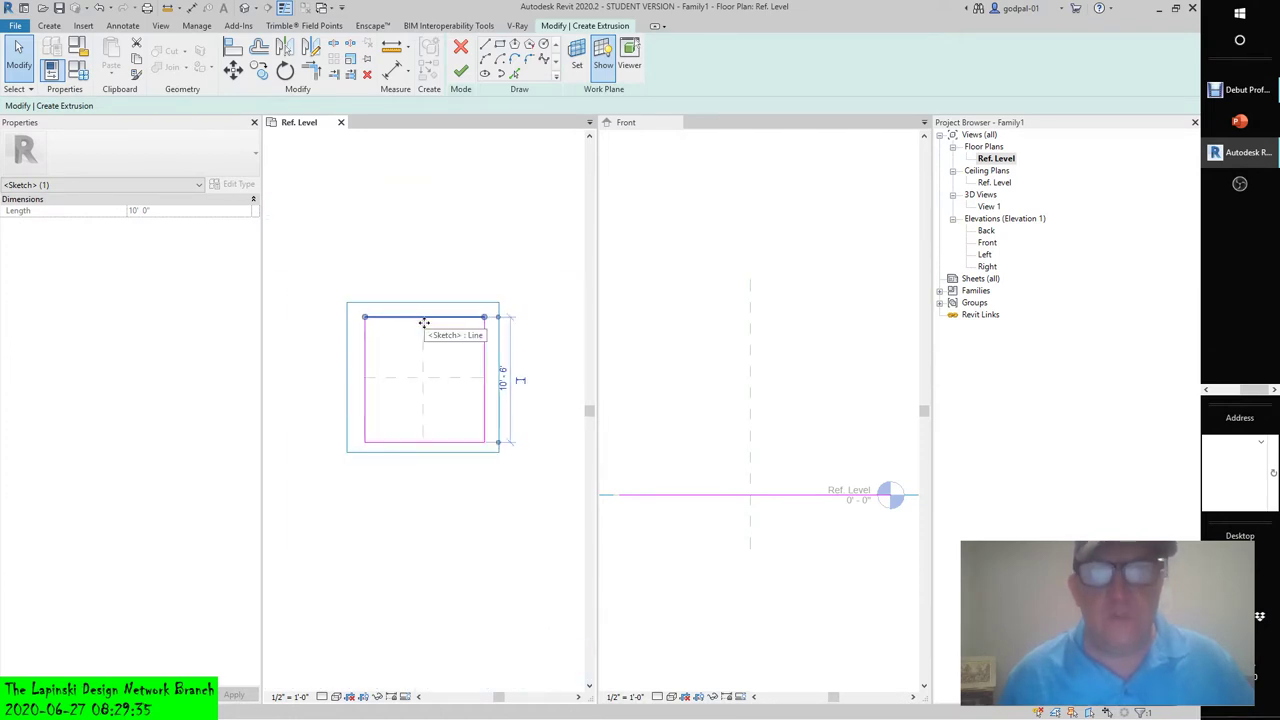
{"action": "left_click", "coordinate": [365, 342]}
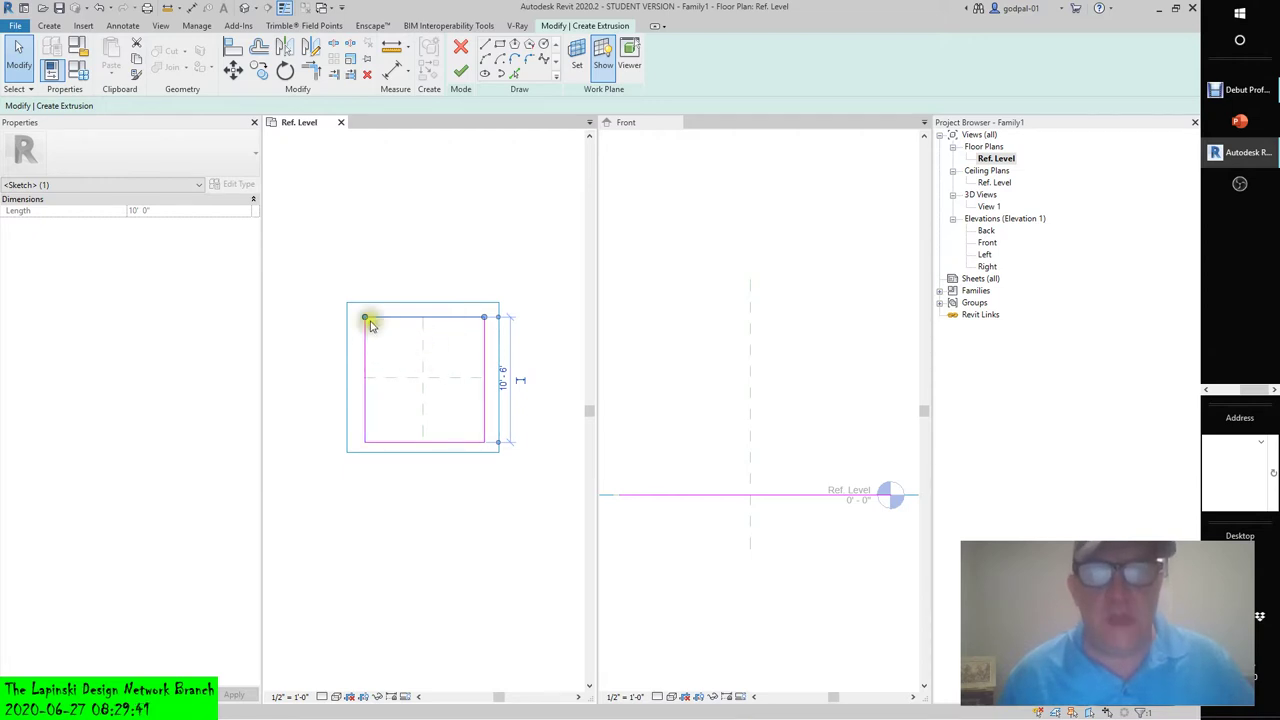
{"action": "left_click", "coordinate": [381, 372]}
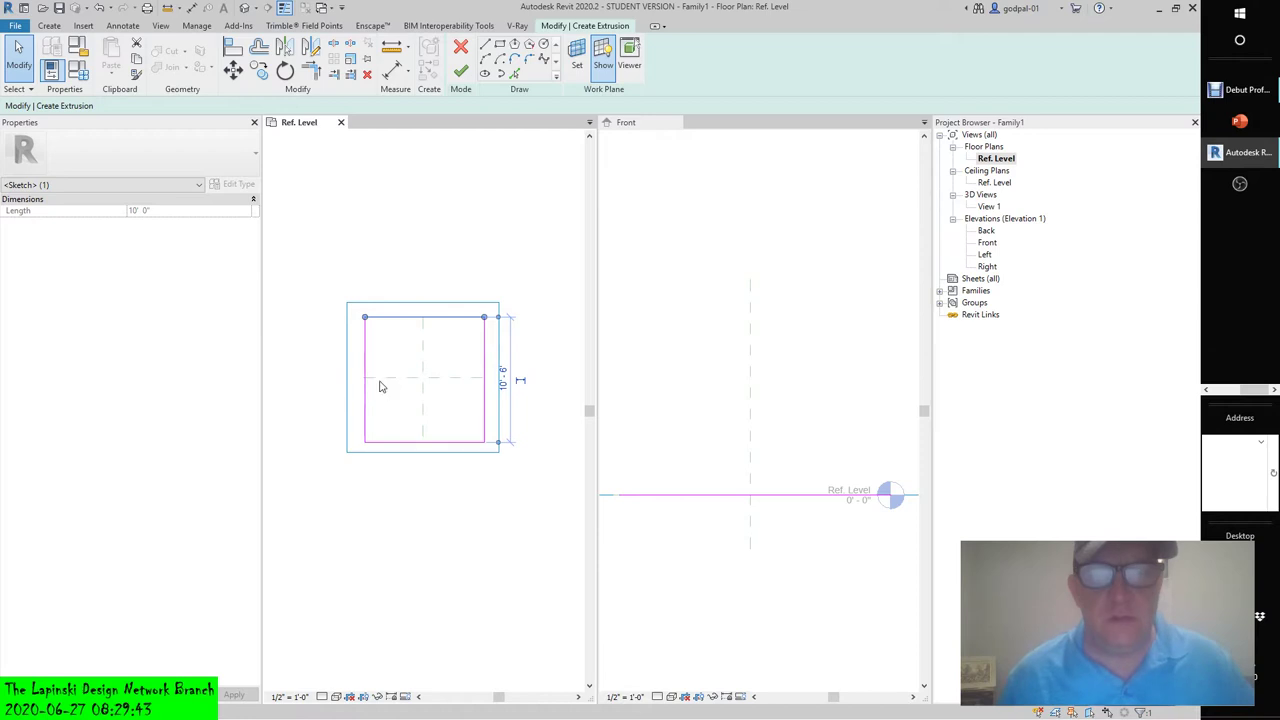
{"action": "left_click", "coordinate": [378, 383]}
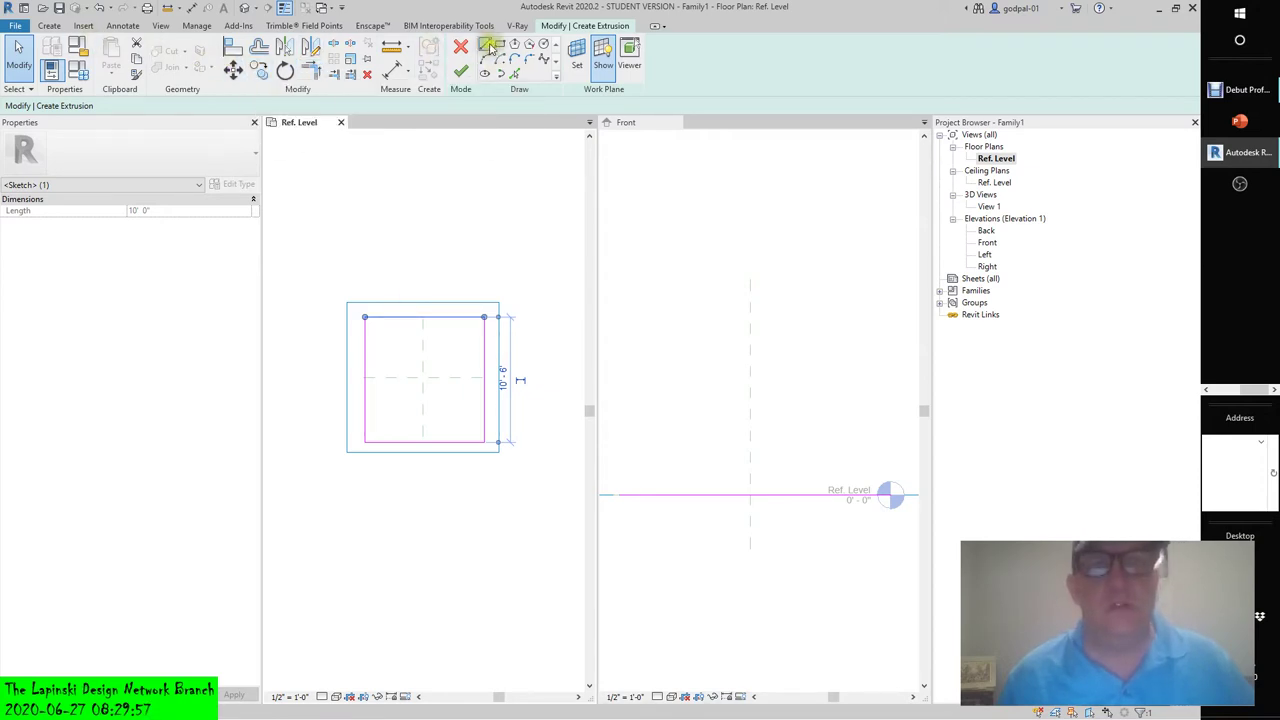
{"action": "left_click", "coordinate": [489, 48]}
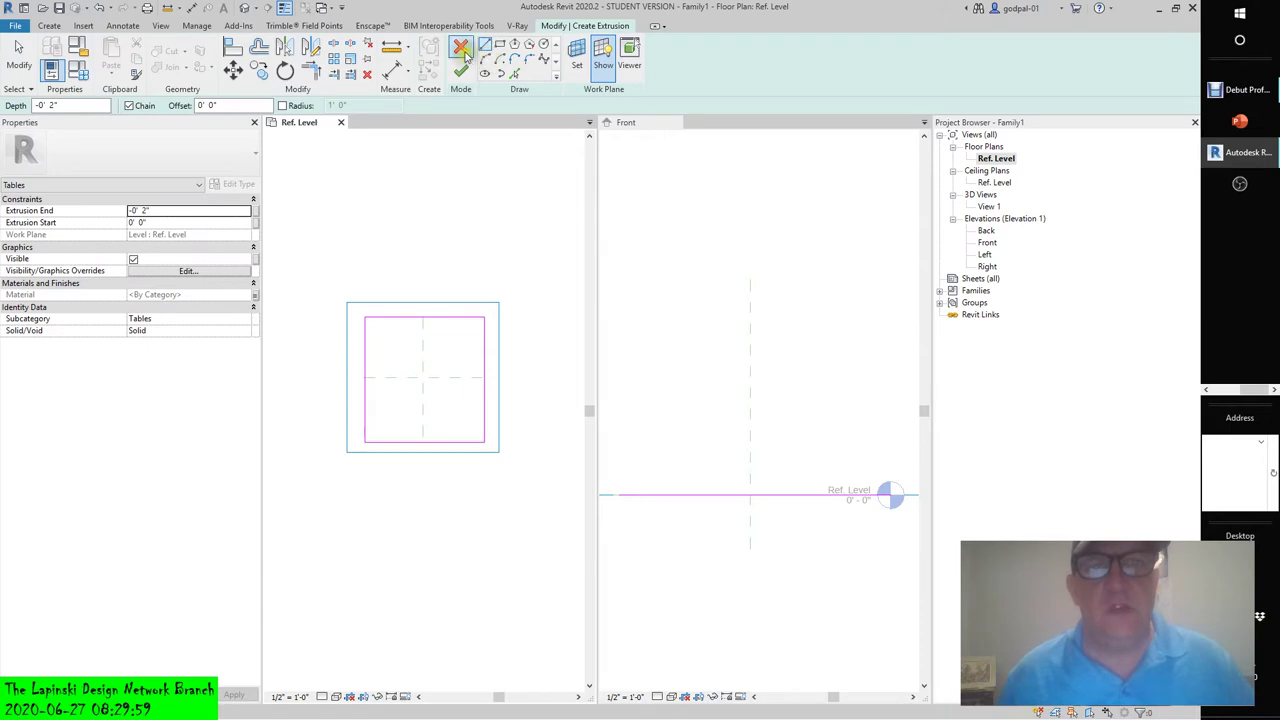
- Discard the square extrusion sketch and keep Ref. Level as the current work plane
{"action": "left_click", "coordinate": [461, 48]}
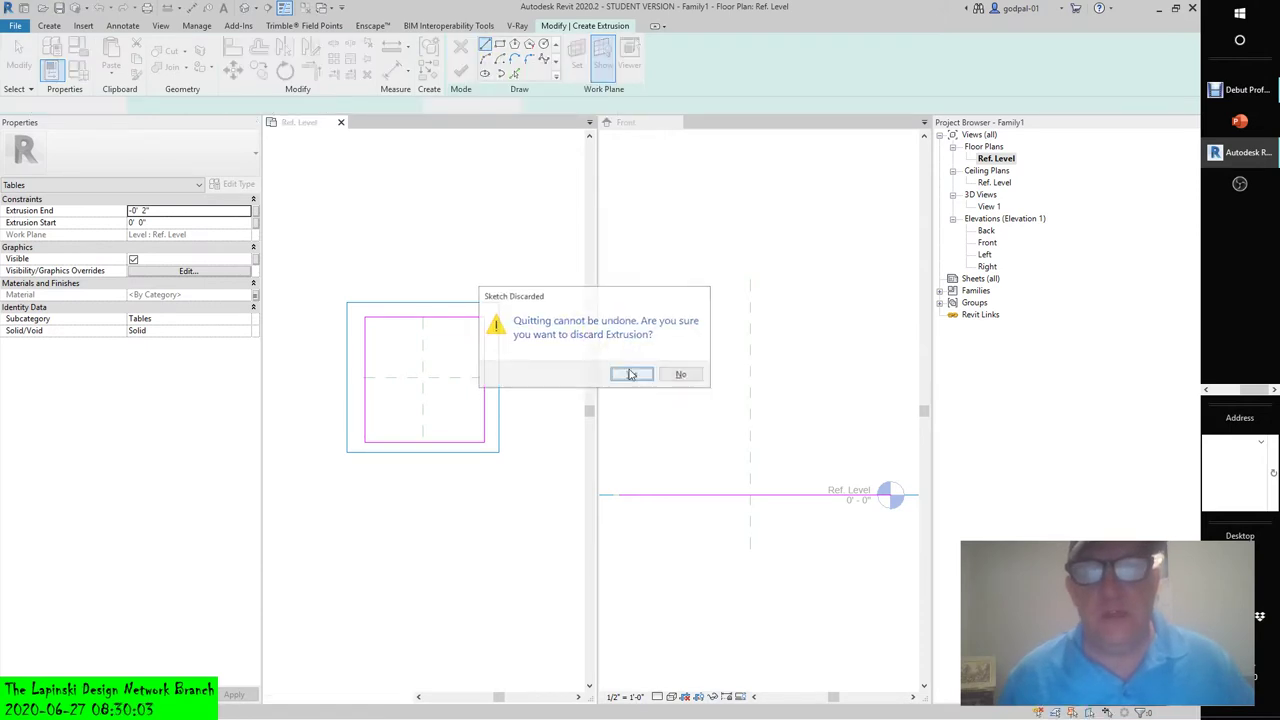
{"action": "left_click", "coordinate": [630, 374]}
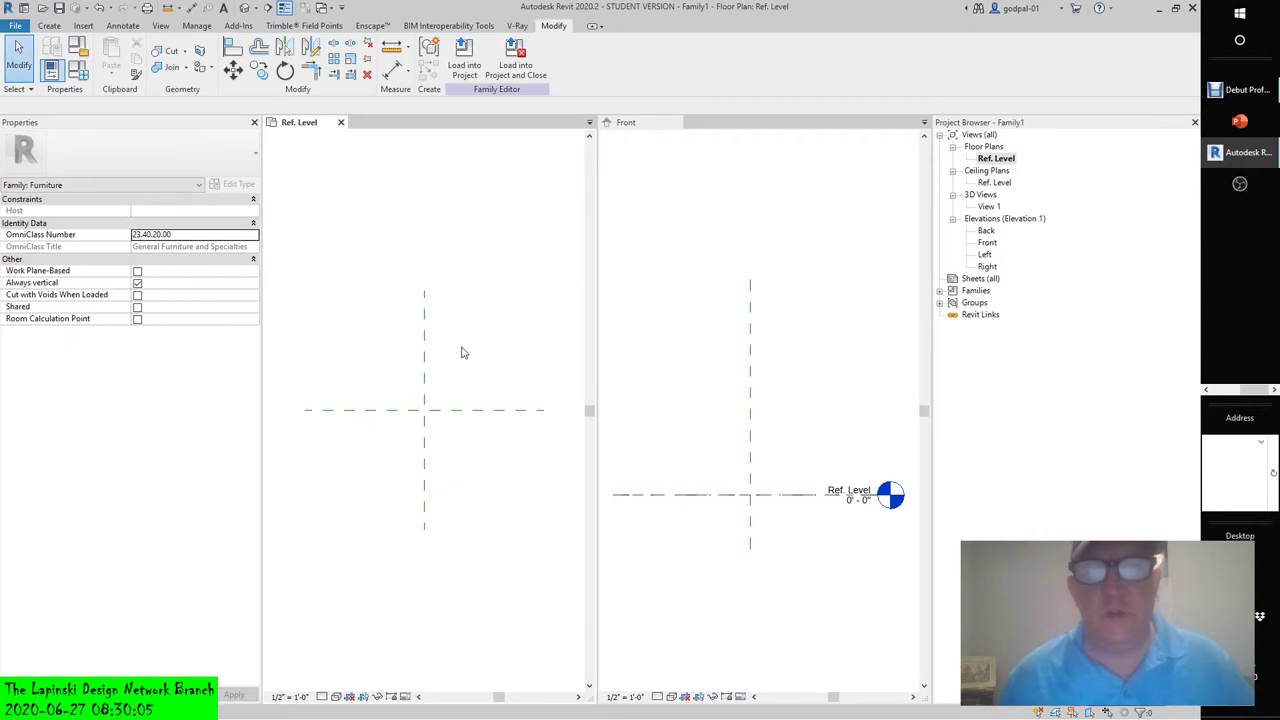
{"action": "left_click", "coordinate": [50, 27]}
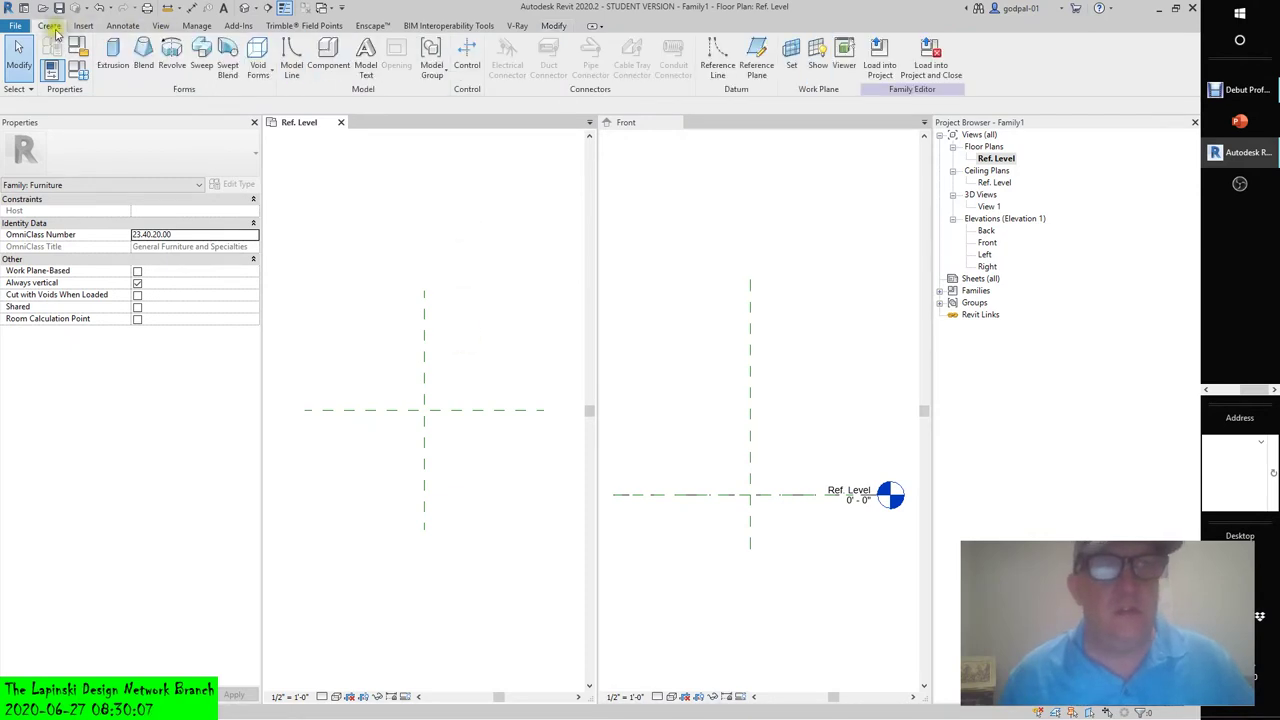
{"action": "left_click", "coordinate": [791, 55]}
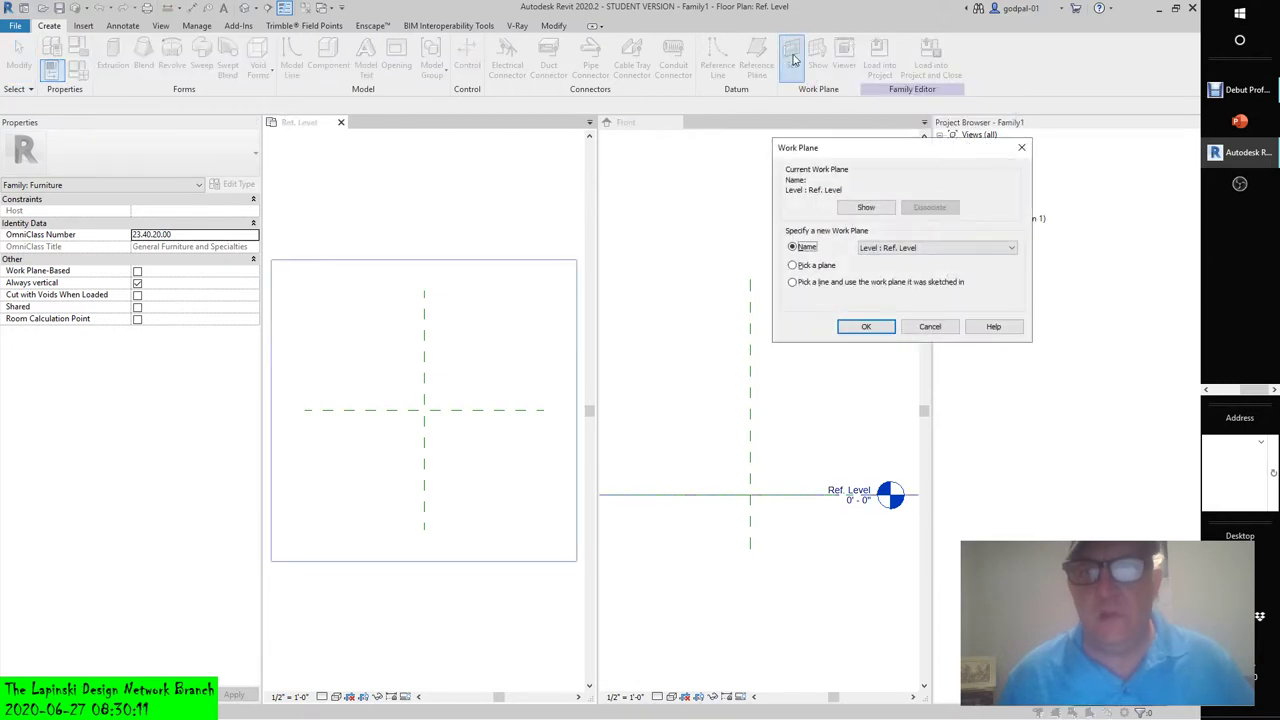
{"action": "left_click", "coordinate": [878, 250]}
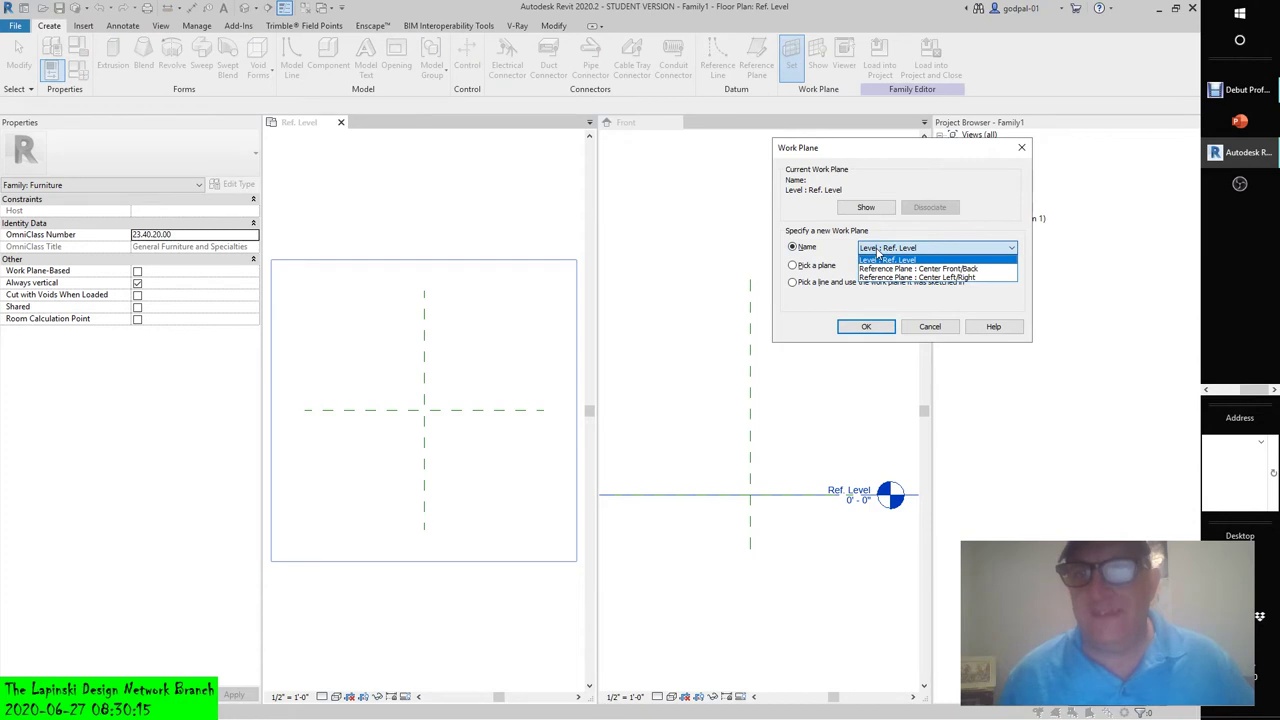
{"action": "left_click", "coordinate": [866, 207]}
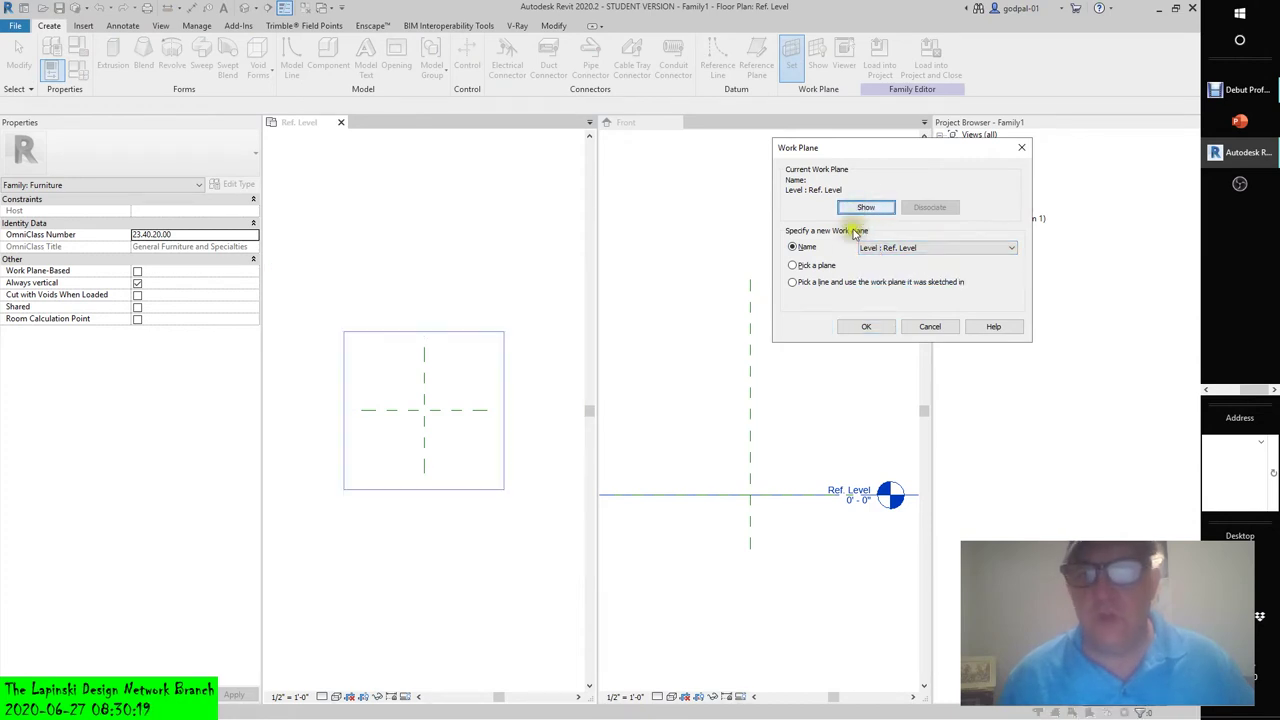
{"action": "left_click", "coordinate": [866, 326]}
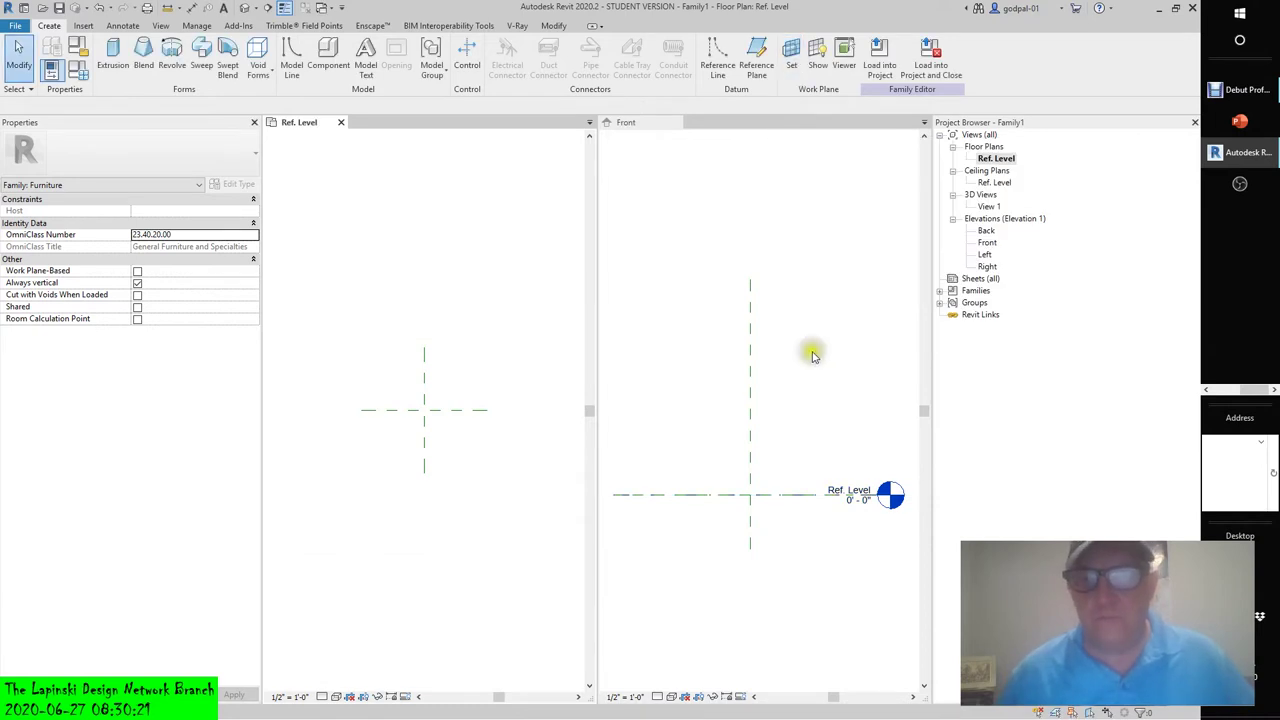
{"action": "scroll", "coordinate": [370, 356], "scroll_direction": "down", "scroll_amount": 1}
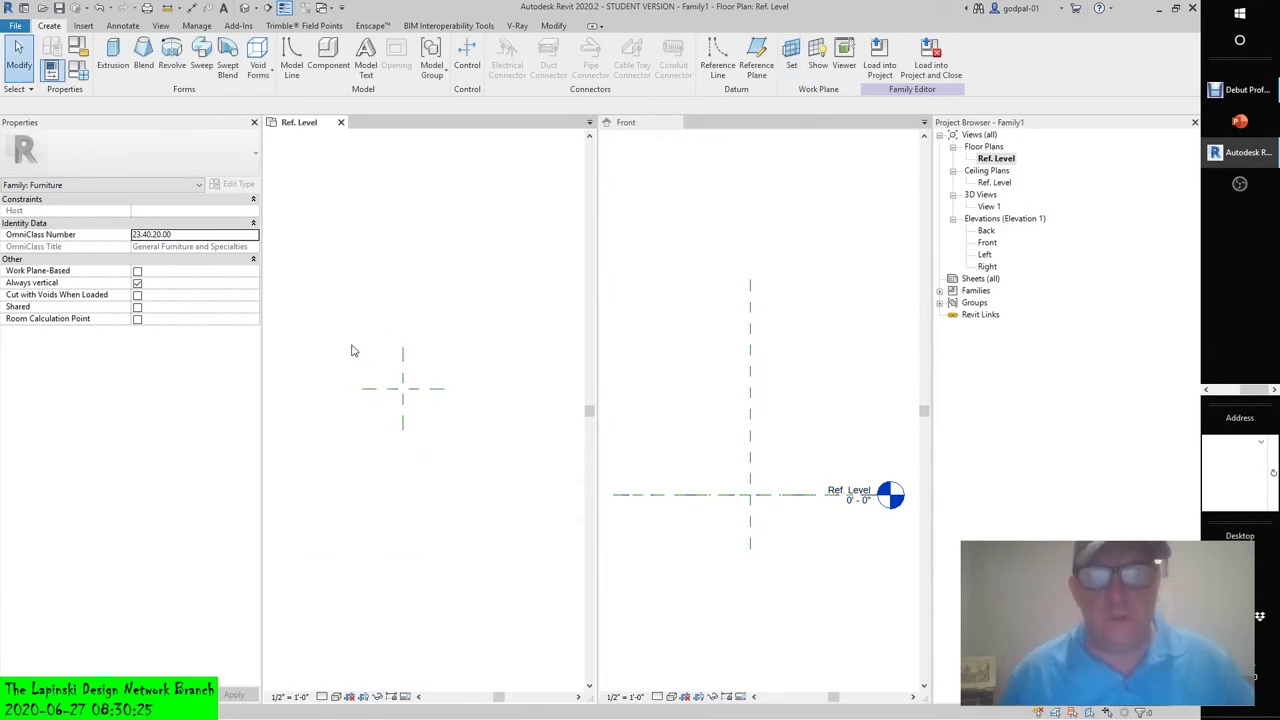
- Draw a vertical reference line left of the centre planes
{"action": "left_click", "coordinate": [717, 56]}
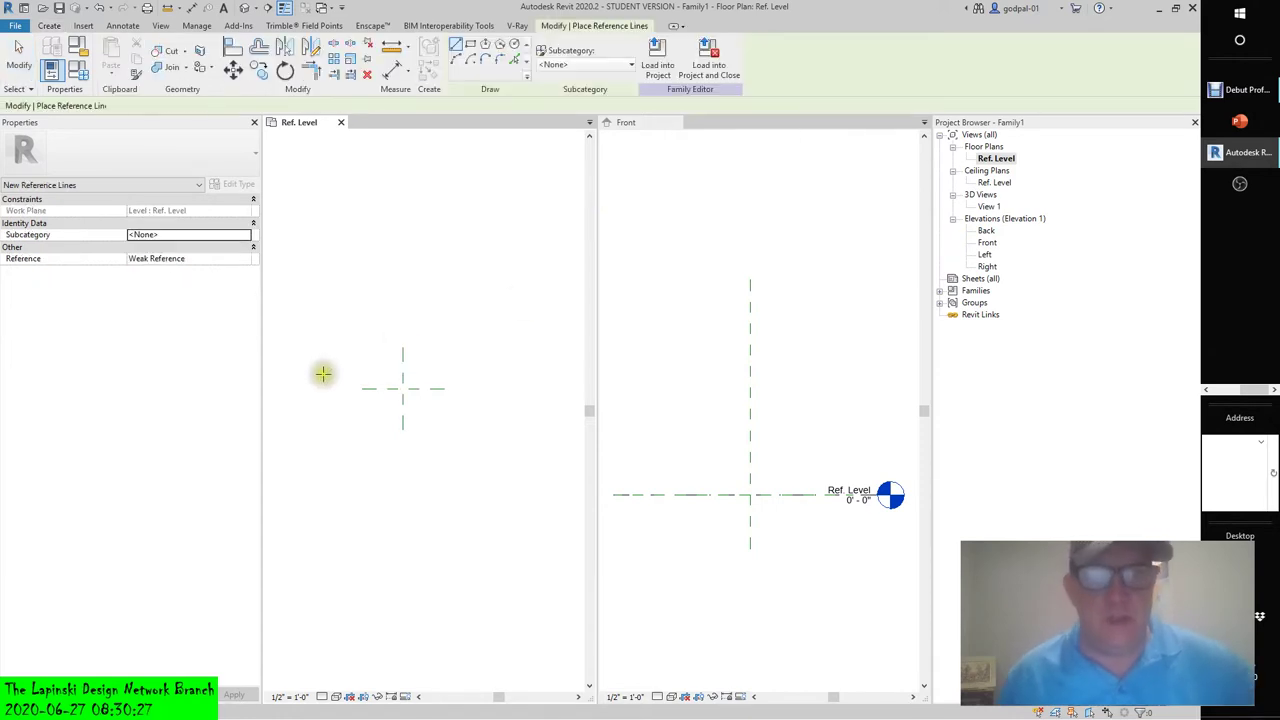
{"action": "left_click", "coordinate": [361, 389]}
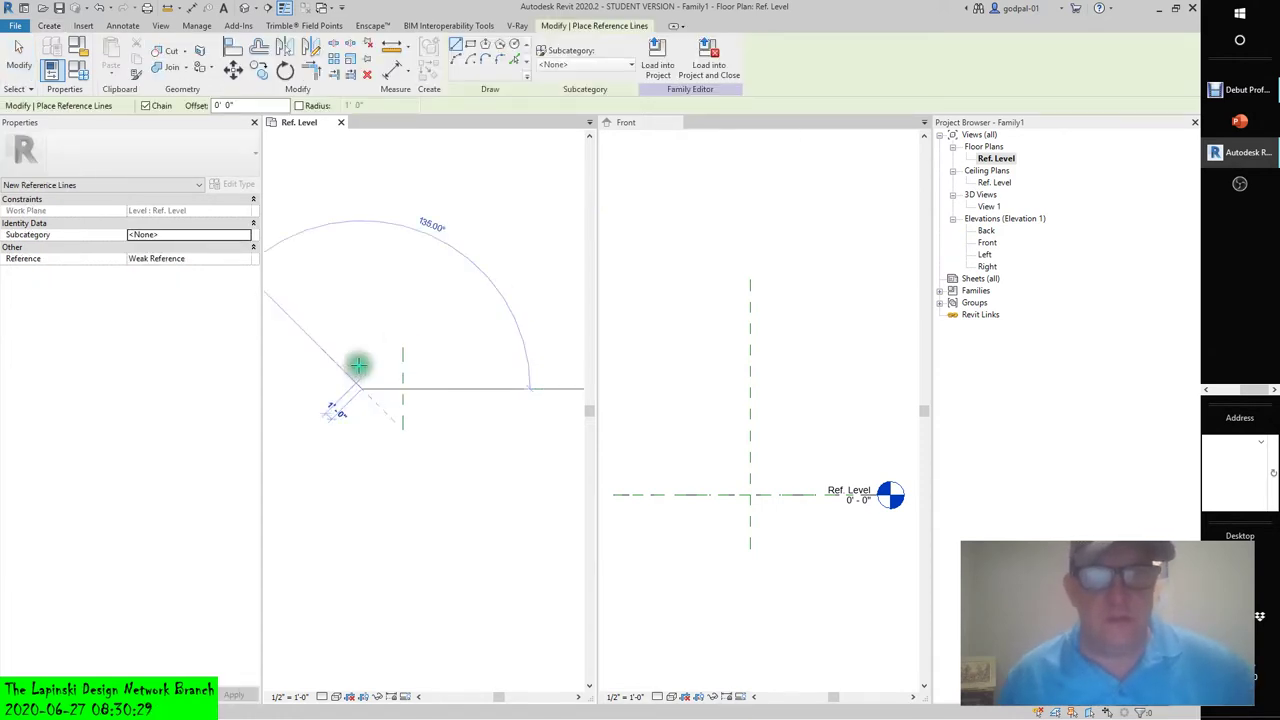
{"action": "left_click", "coordinate": [362, 286]}
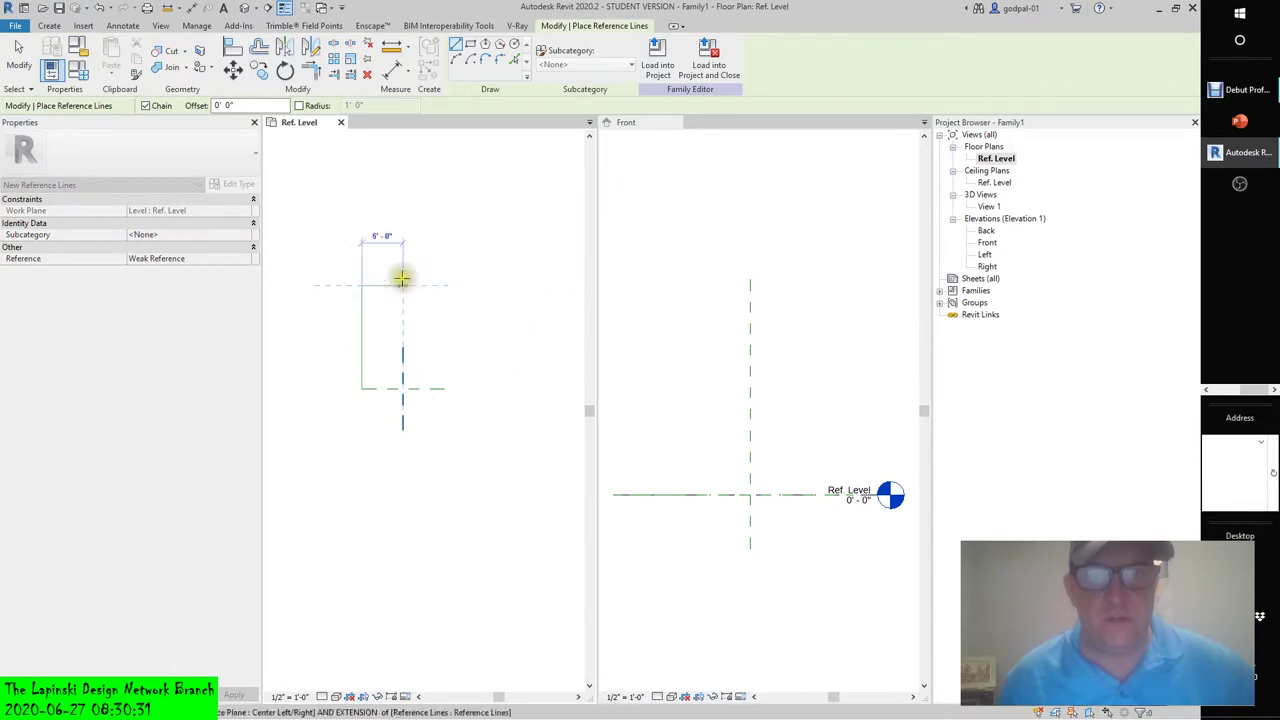
{"action": "key", "text": "Escape"}
{"action": "key", "text": "Escape"}
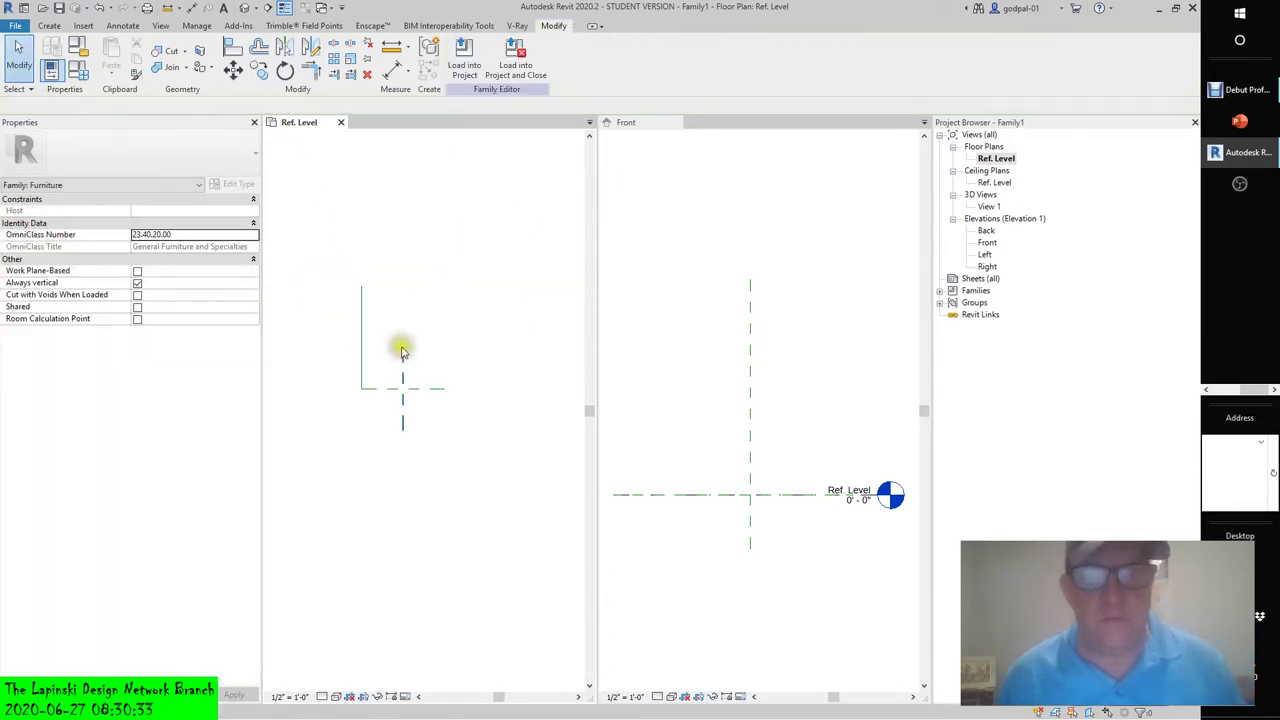
- Add a horizontal reference line above centre and lengthen it rightward
{"action": "left_click", "coordinate": [58, 25]}
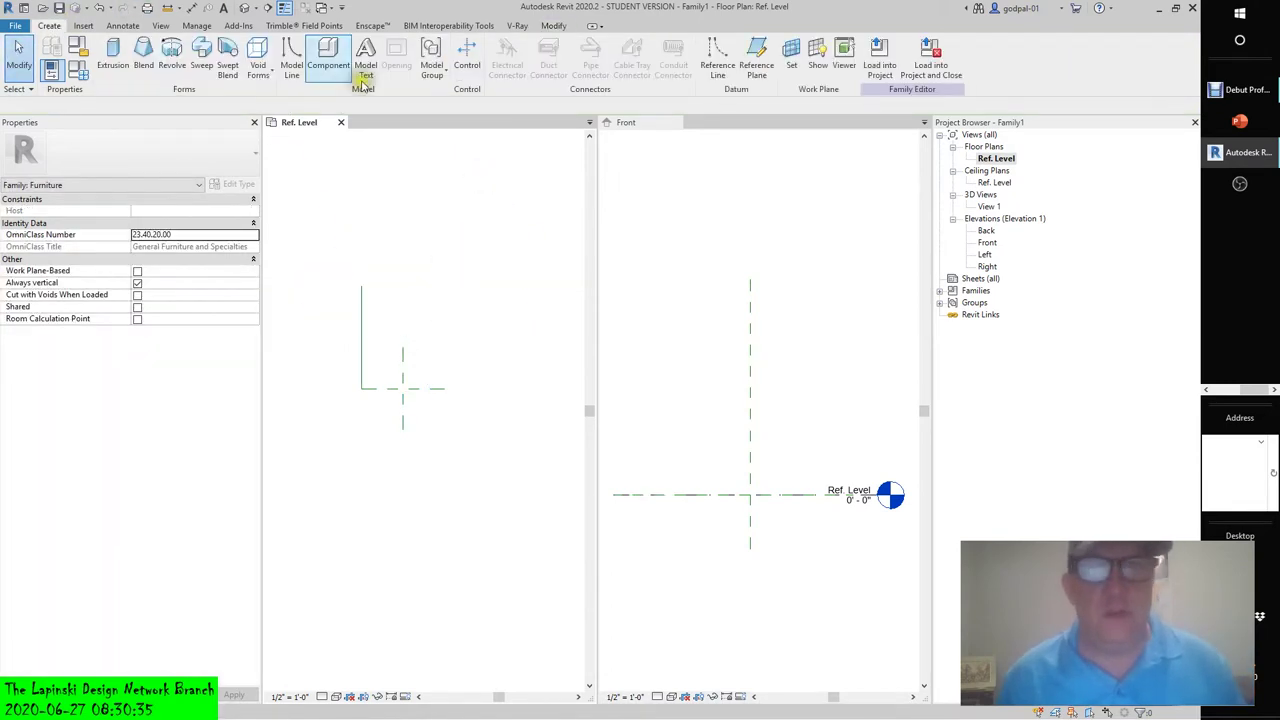
{"action": "left_click", "coordinate": [713, 70]}
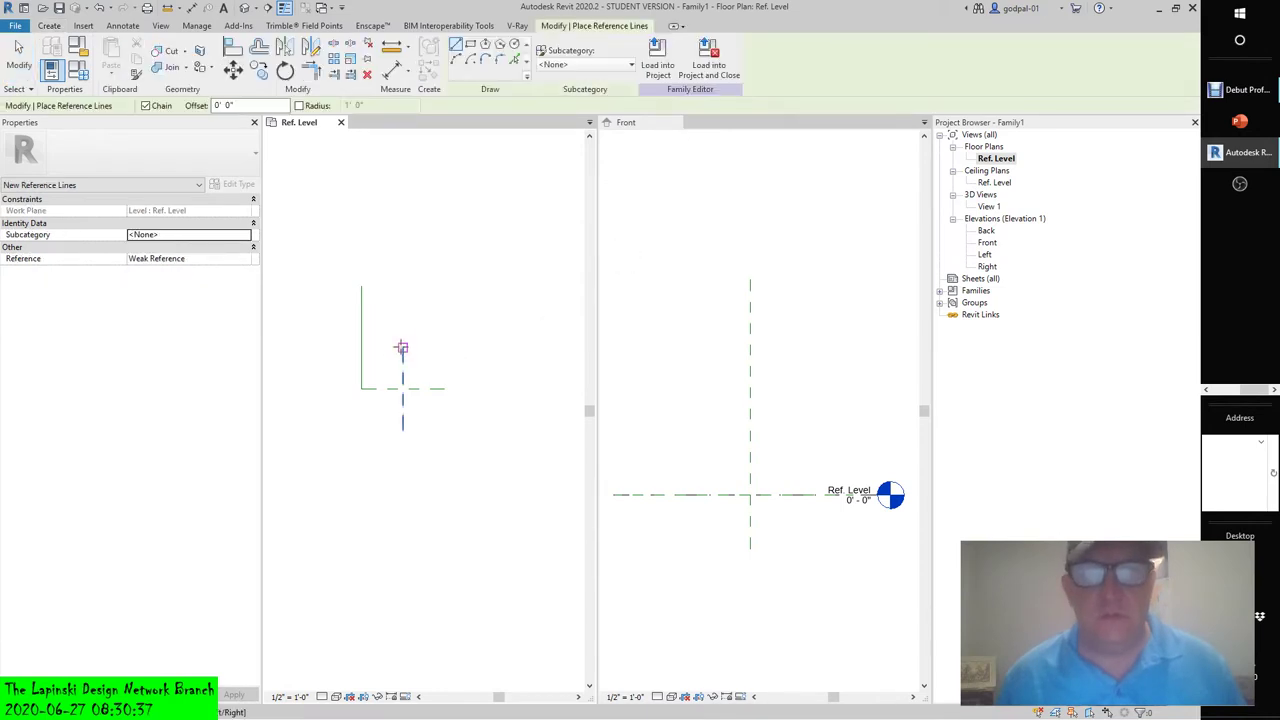
{"action": "left_click", "coordinate": [330, 347]}
{"action": "key", "text": "Escape"}
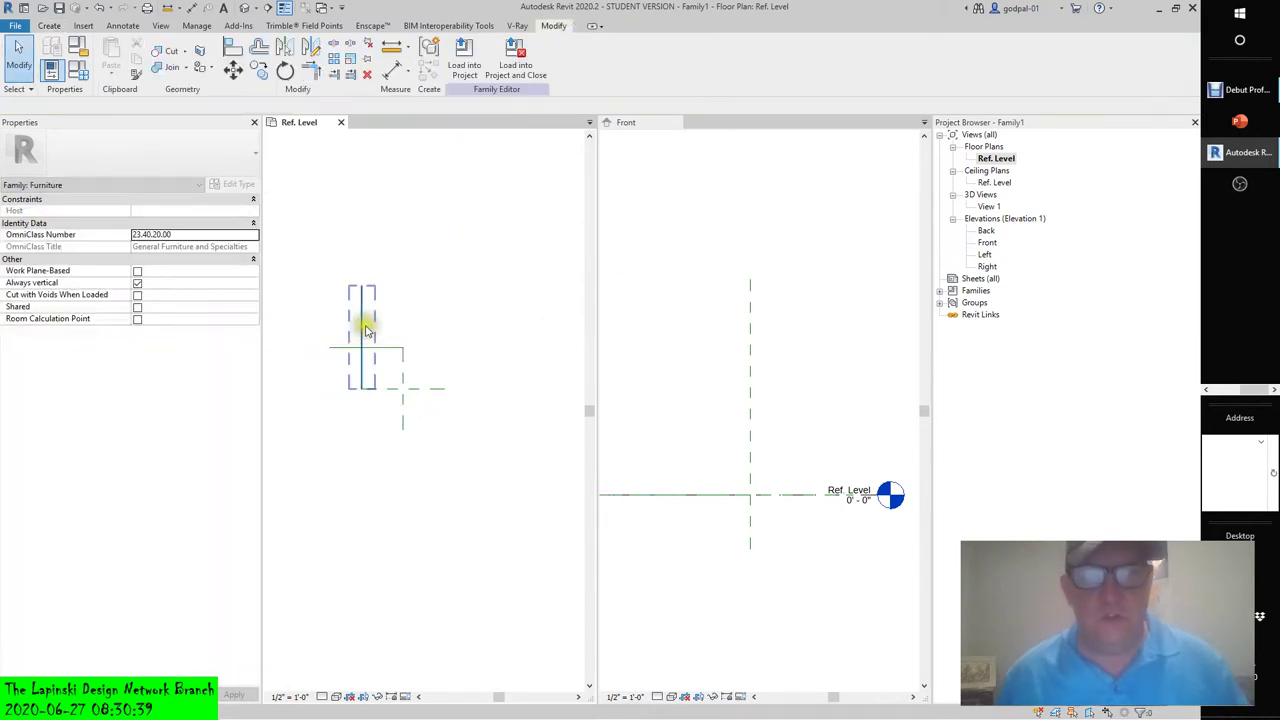
{"action": "left_click", "coordinate": [357, 380]}
{"action": "left_click_drag", "start_coordinate": [363, 434], "coordinate": [469, 349]}
{"action": "key", "text": "Escape"}
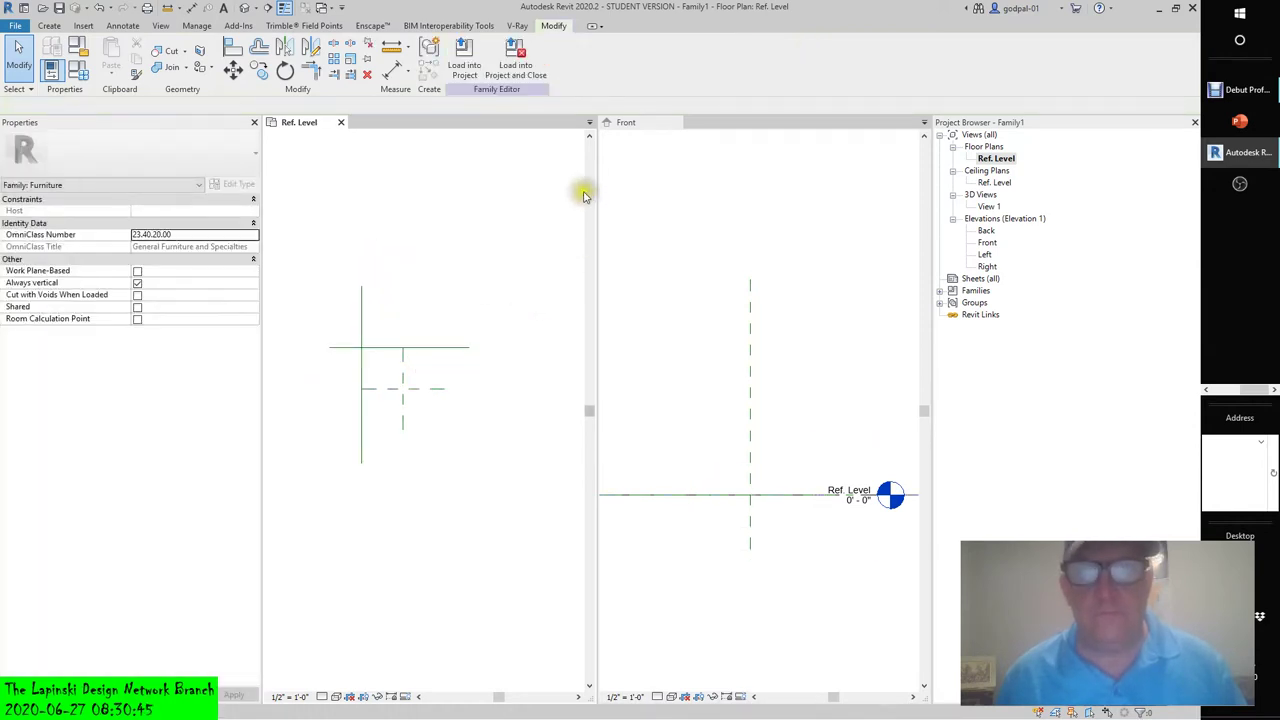
- Draw a stray slanted reference line below centre, then delete it
{"action": "left_click", "coordinate": [48, 25]}
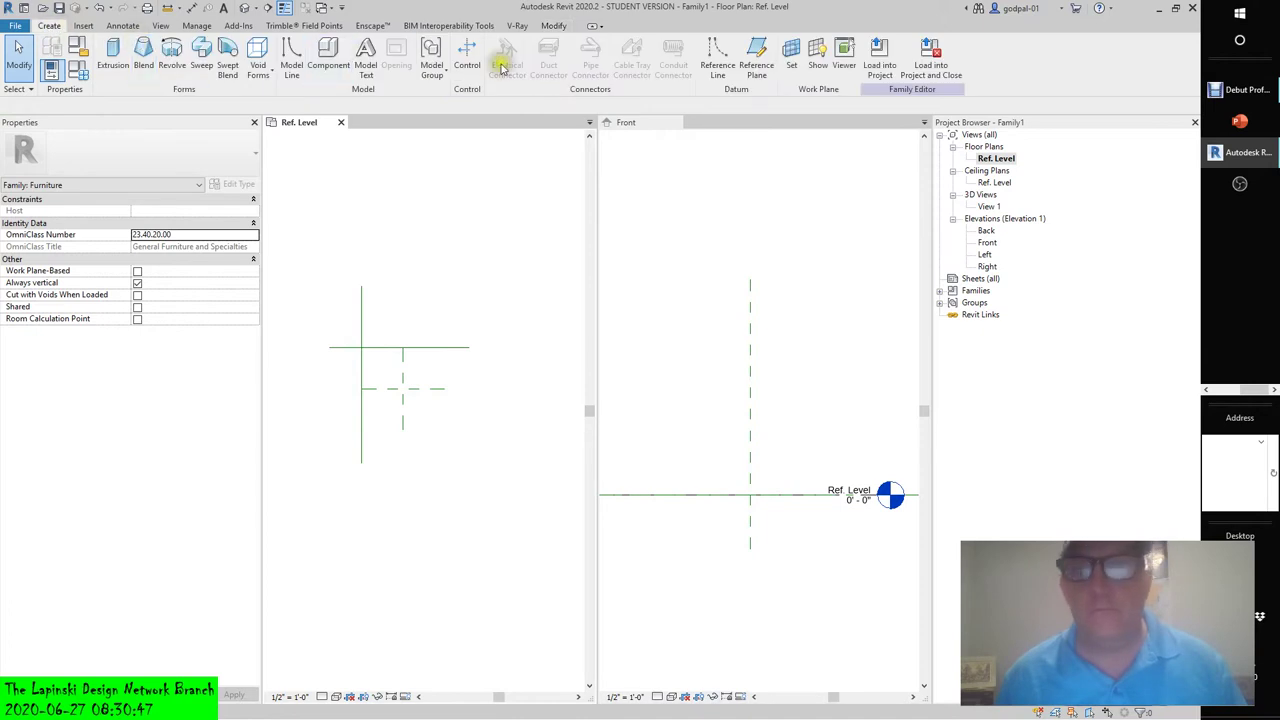
{"action": "left_click", "coordinate": [717, 55]}
{"action": "left_click", "coordinate": [403, 430]}
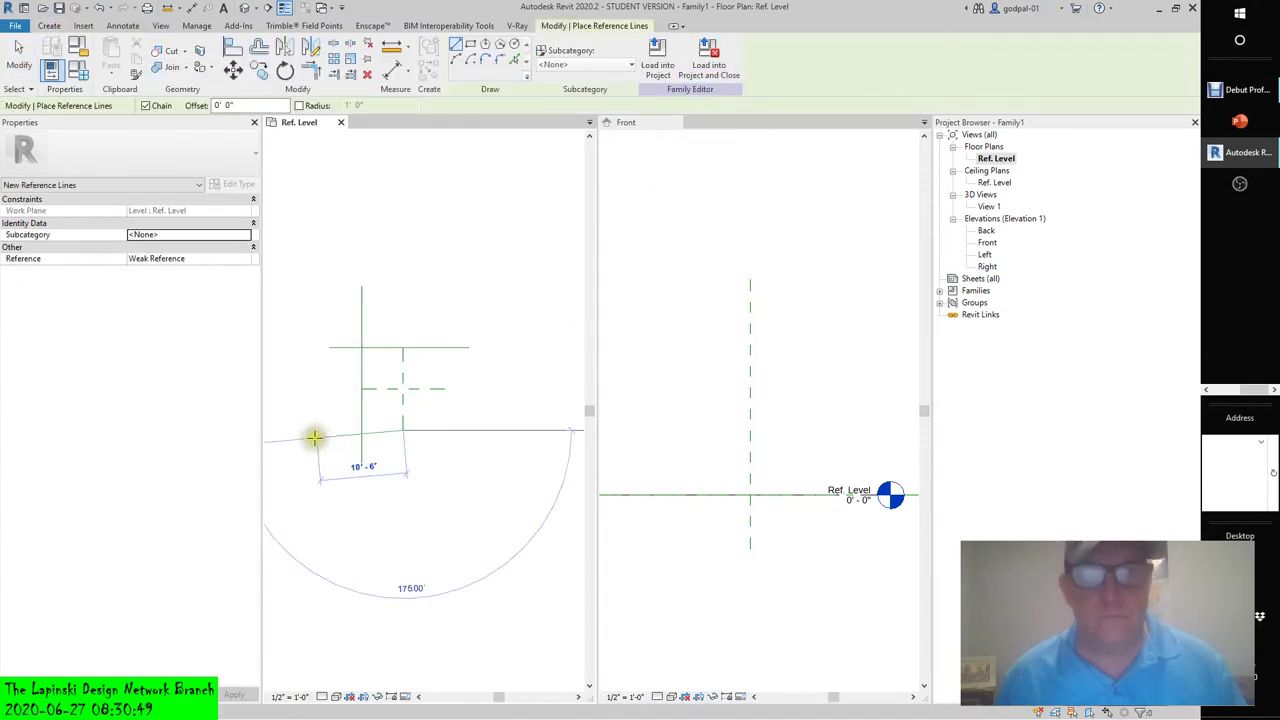
{"action": "left_click", "coordinate": [314, 437]}
{"action": "key", "text": "Escape"}
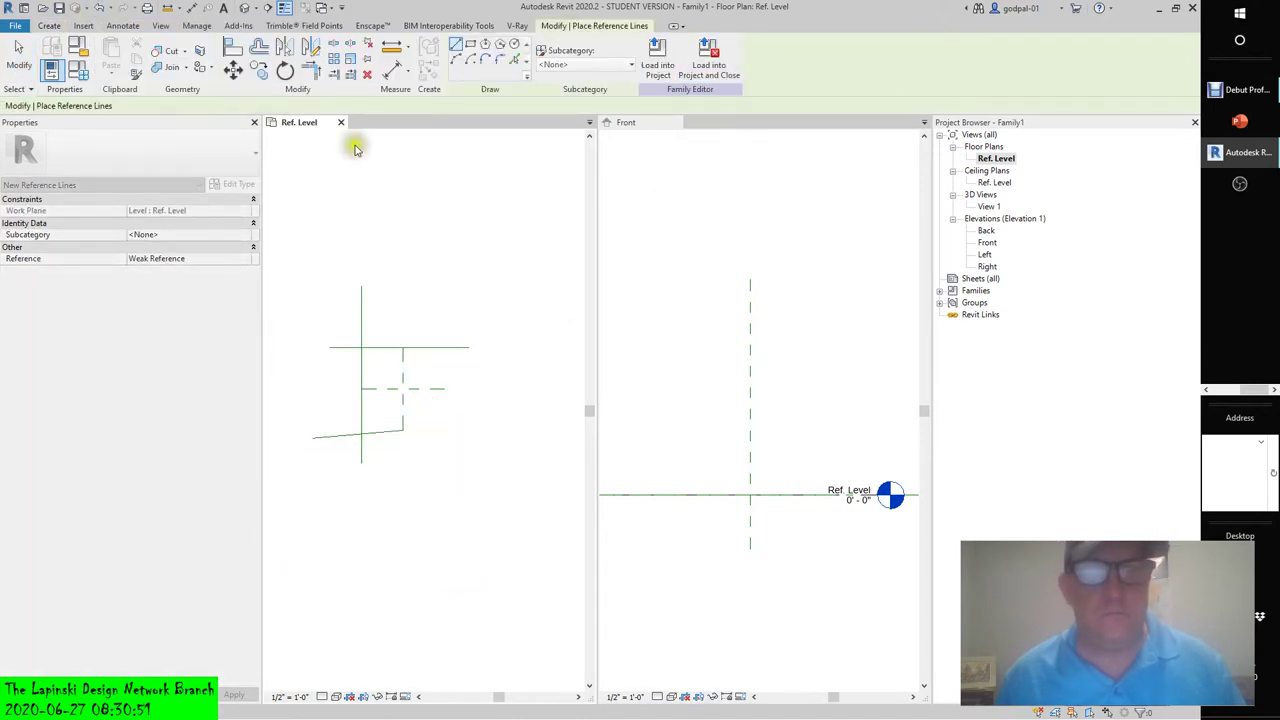
{"action": "key", "text": "Escape"}
{"action": "left_click", "coordinate": [398, 431]}
{"action": "key", "text": "Delete"}
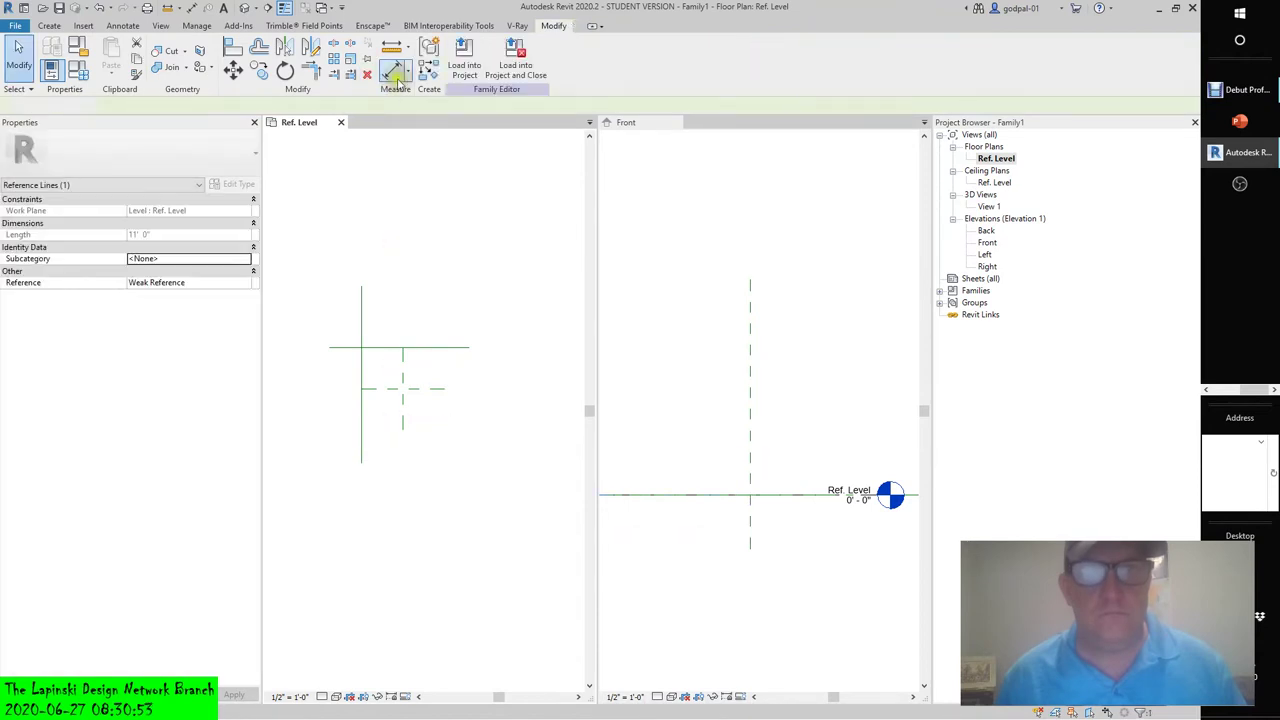
- Draw a horizontal reference line below centre and extend it rightward
{"action": "left_click", "coordinate": [49, 25]}
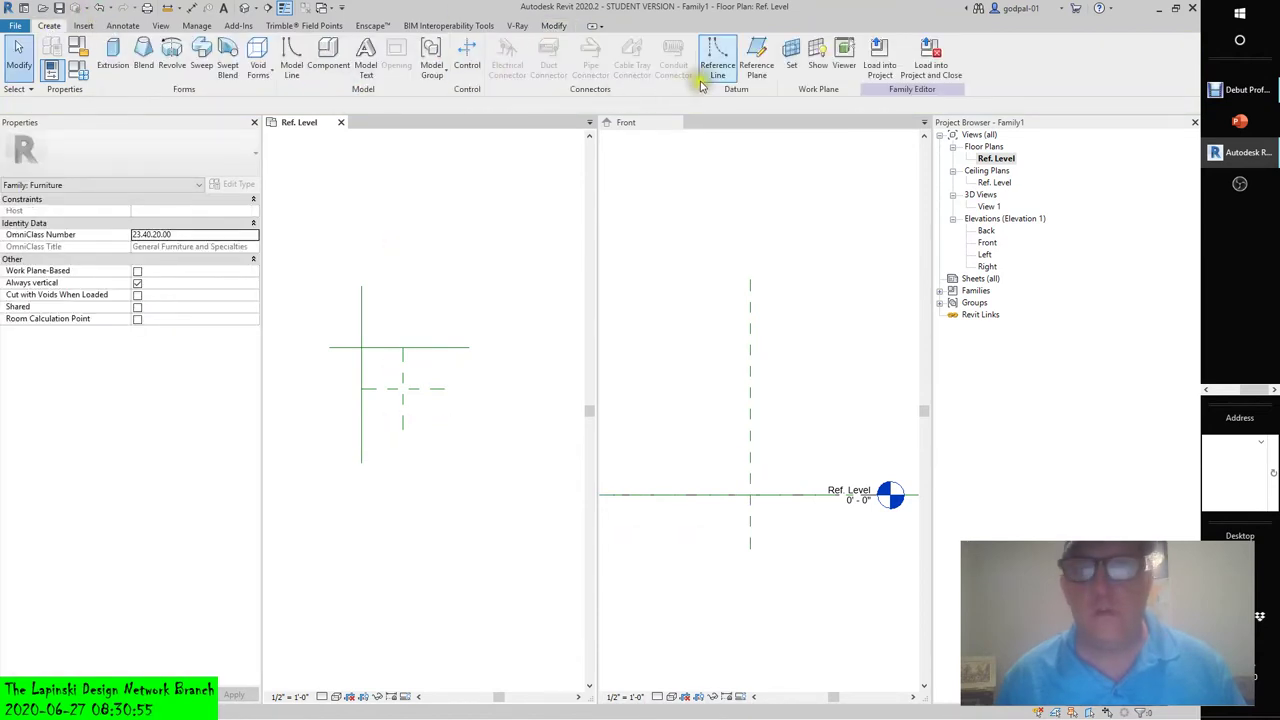
{"action": "left_click", "coordinate": [717, 62]}
{"action": "left_click", "coordinate": [404, 431]}
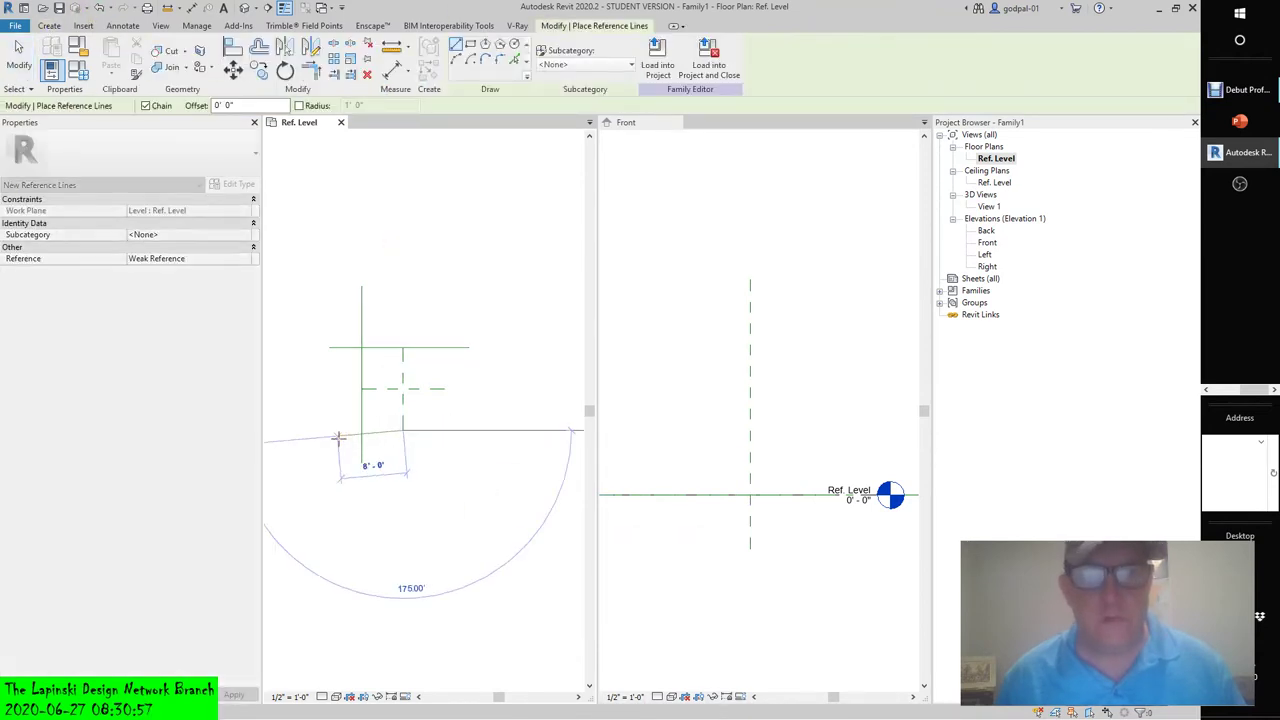
{"action": "left_click", "coordinate": [330, 431]}
{"action": "key", "text": "Escape"}
{"action": "key", "text": "Escape"}
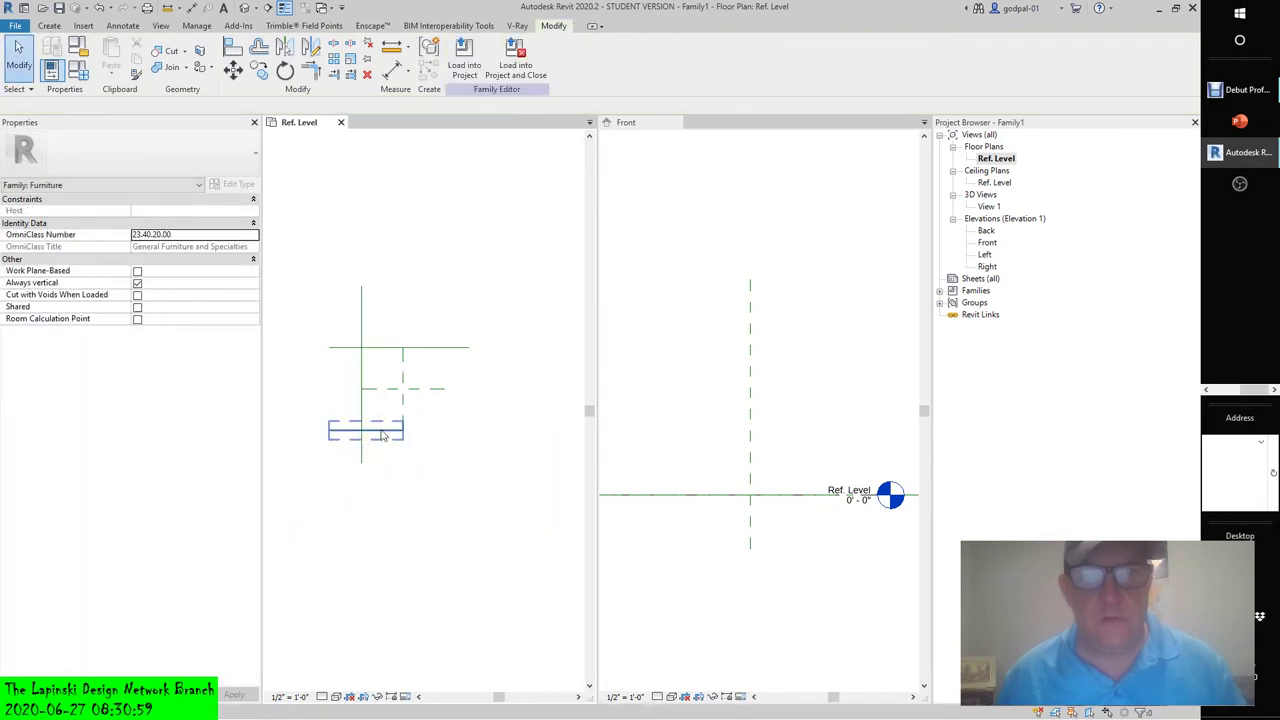
{"action": "left_click", "coordinate": [402, 431]}
{"action": "left_click_drag", "start_coordinate": [406, 431], "coordinate": [445, 431]}
- Add the right vertical reference line and stretch it up past the top line
{"action": "left_click", "coordinate": [49, 25]}
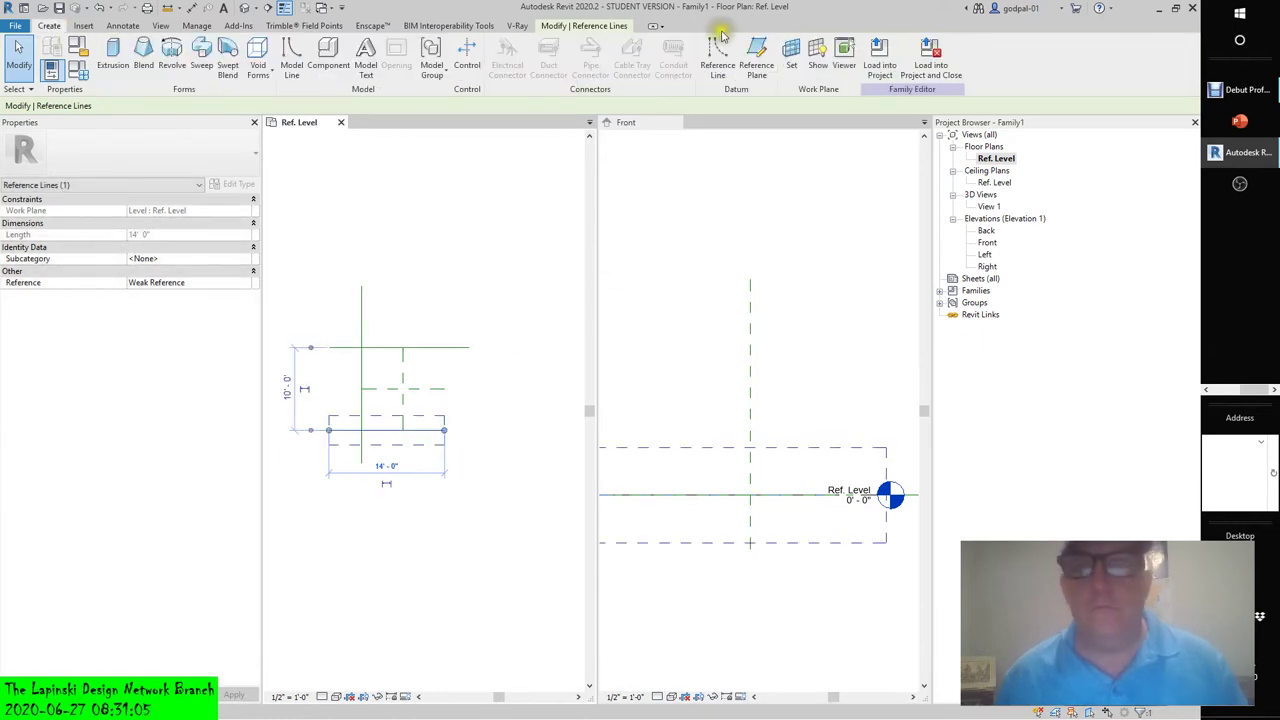
{"action": "left_click", "coordinate": [714, 45]}
{"action": "left_click", "coordinate": [443, 389]}
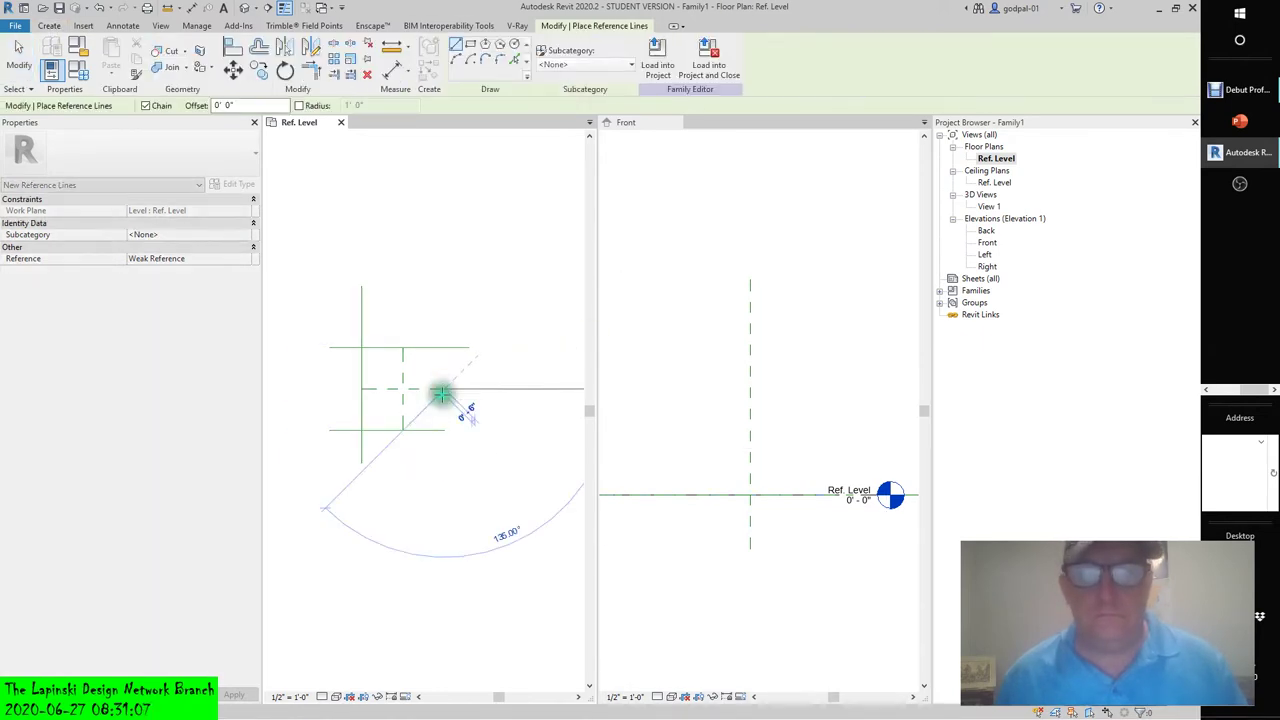
{"action": "left_click", "coordinate": [445, 483]}
{"action": "key", "text": "Escape"}
{"action": "key", "text": "Escape"}
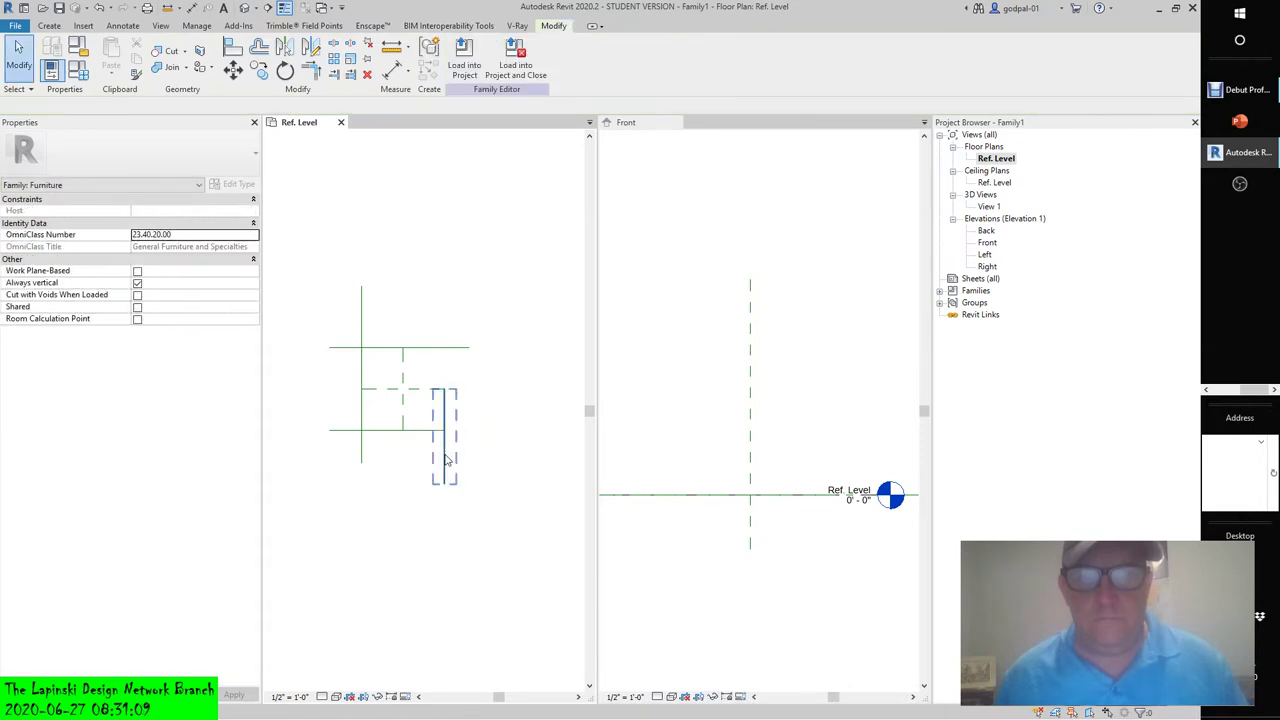
{"action": "left_click_drag", "start_coordinate": [444, 391], "coordinate": [443, 286]}
{"action": "left_click", "coordinate": [465, 322]}
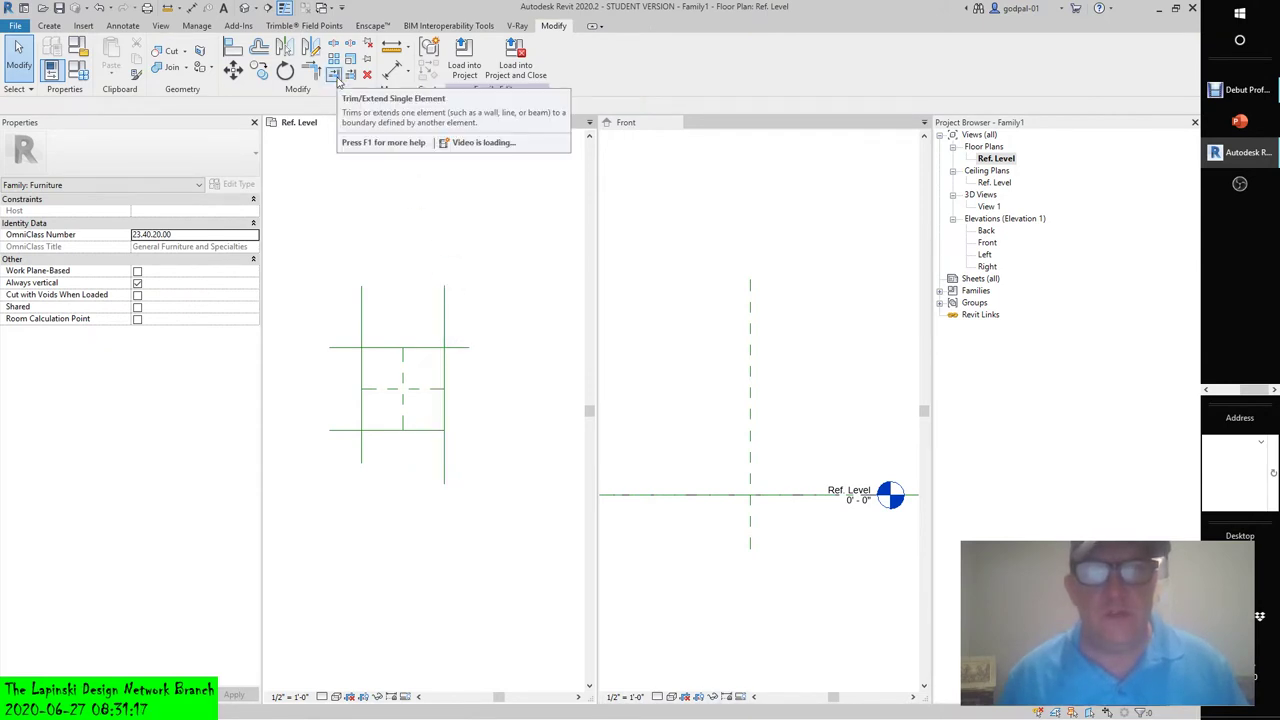
- Trim the overhanging vertical reference lines to a boundary line, then inspect the result
{"action": "left_click", "coordinate": [350, 74]}
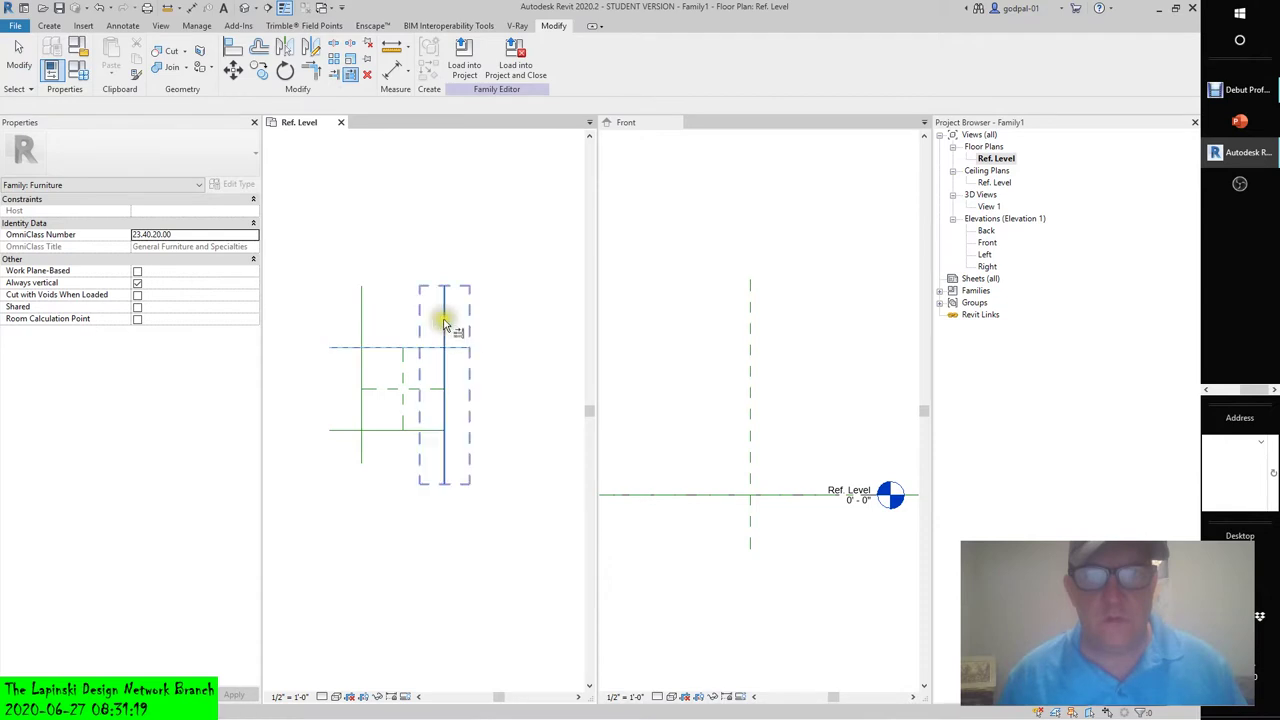
{"action": "left_click", "coordinate": [447, 372]}
{"action": "left_click", "coordinate": [358, 375]}
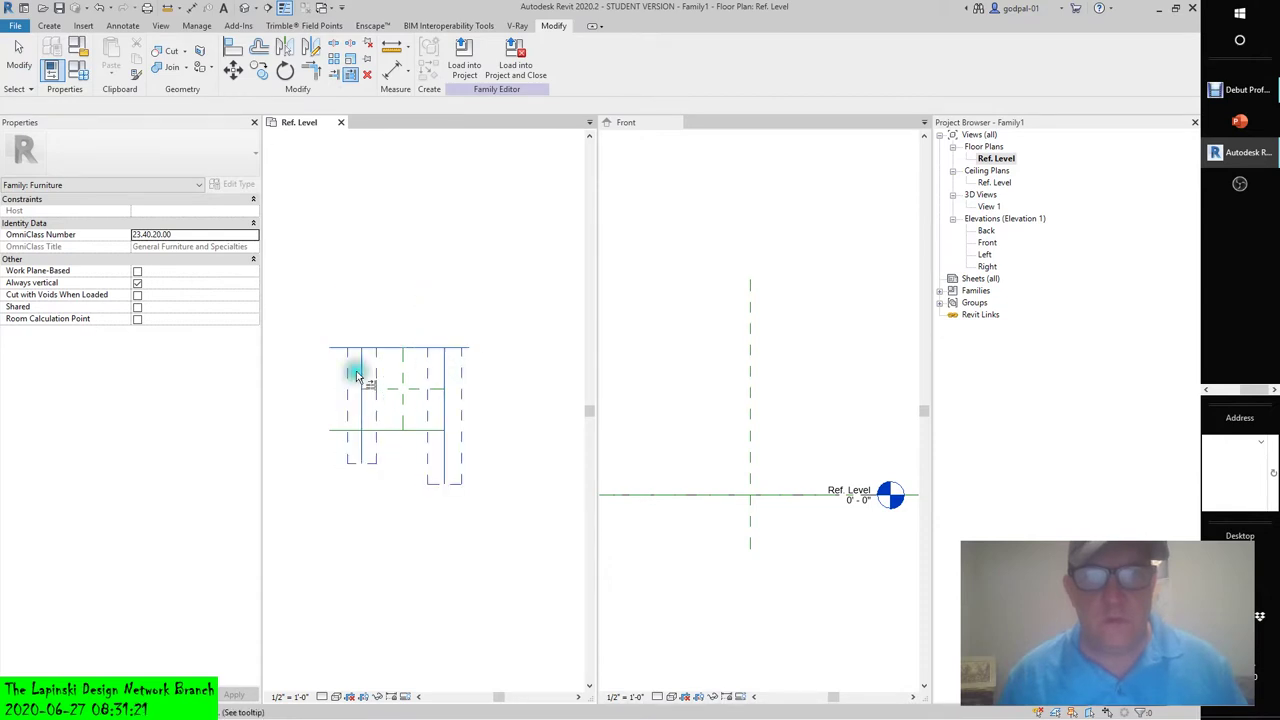
{"action": "key", "text": "Escape"}
{"action": "left_click", "coordinate": [357, 380]}
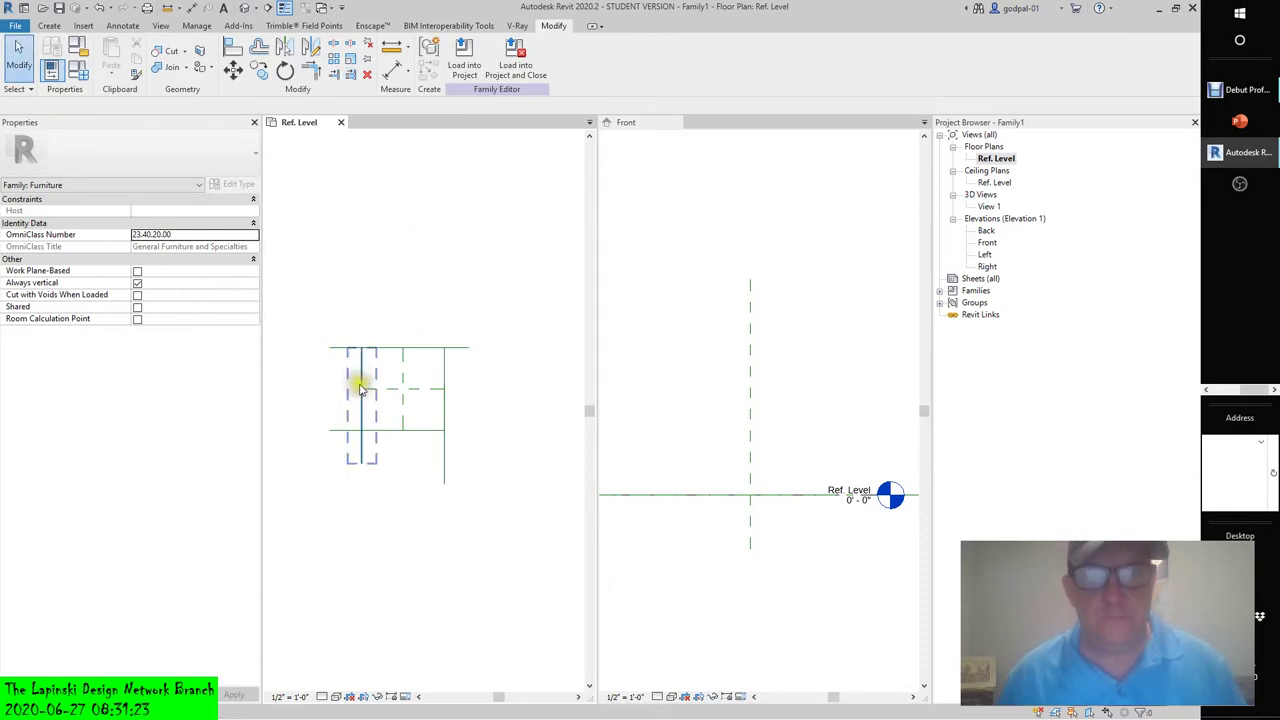
{"action": "left_click", "coordinate": [358, 349]}
{"action": "left_click", "coordinate": [400, 214]}
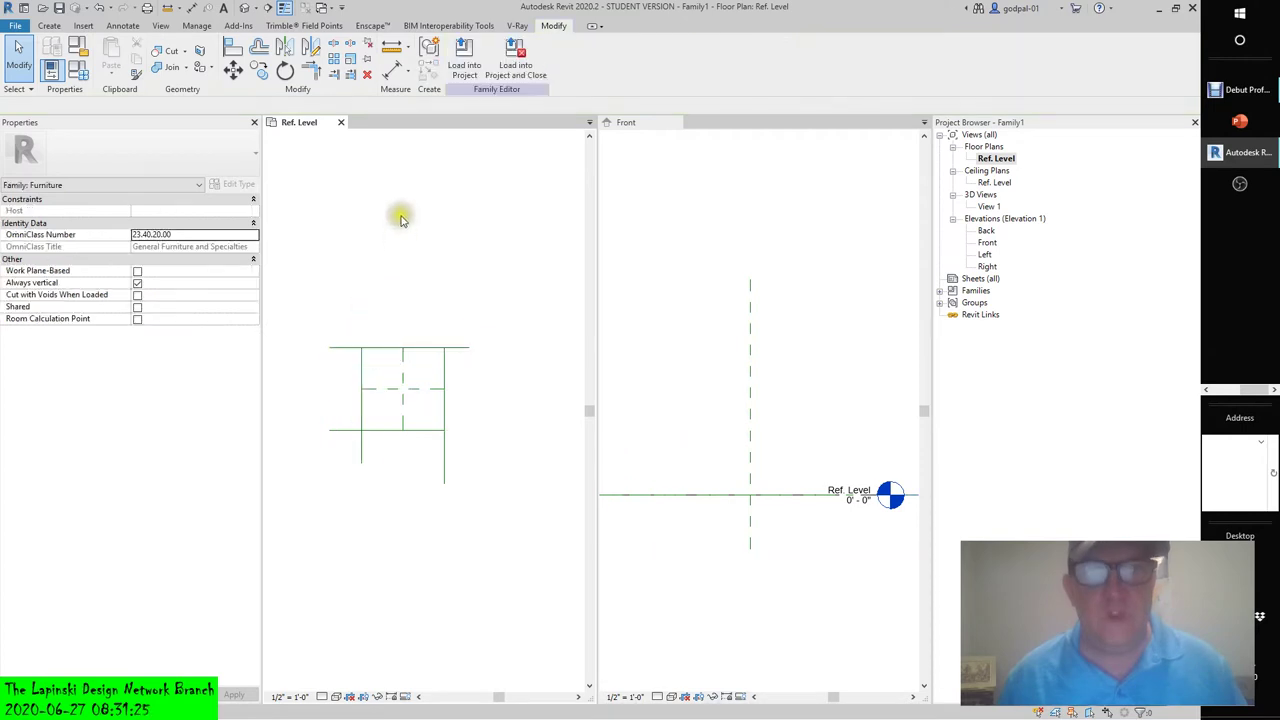
- Trim the top and bottom reference lines back to the right-side boundary
{"action": "left_click", "coordinate": [350, 74]}
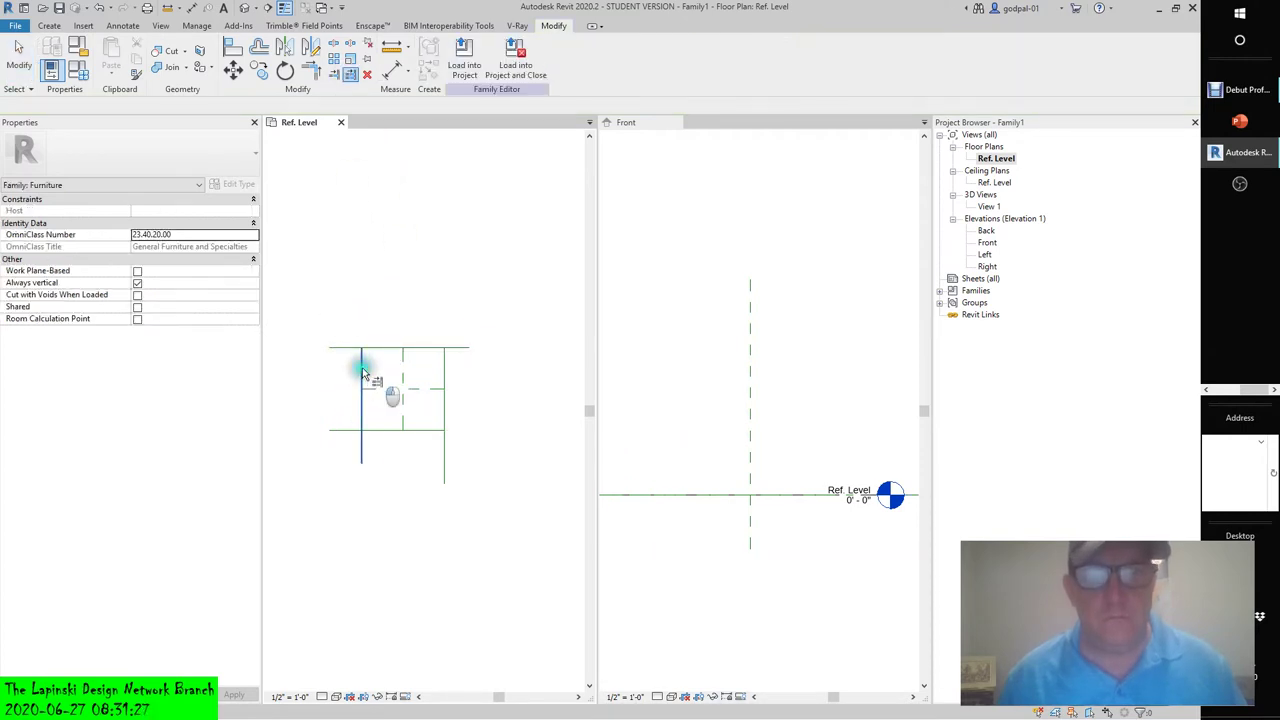
{"action": "left_click", "coordinate": [345, 355]}
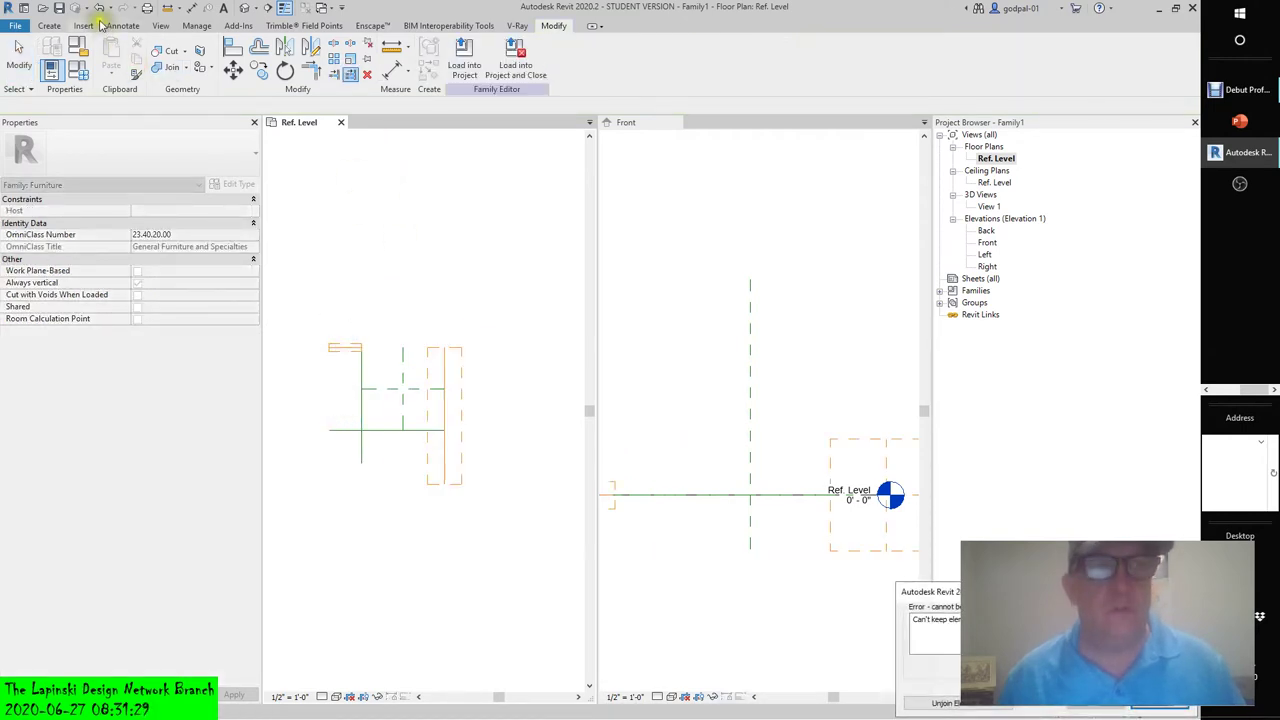
{"action": "left_click", "coordinate": [1160, 703]}
{"action": "left_click", "coordinate": [474, 350]}
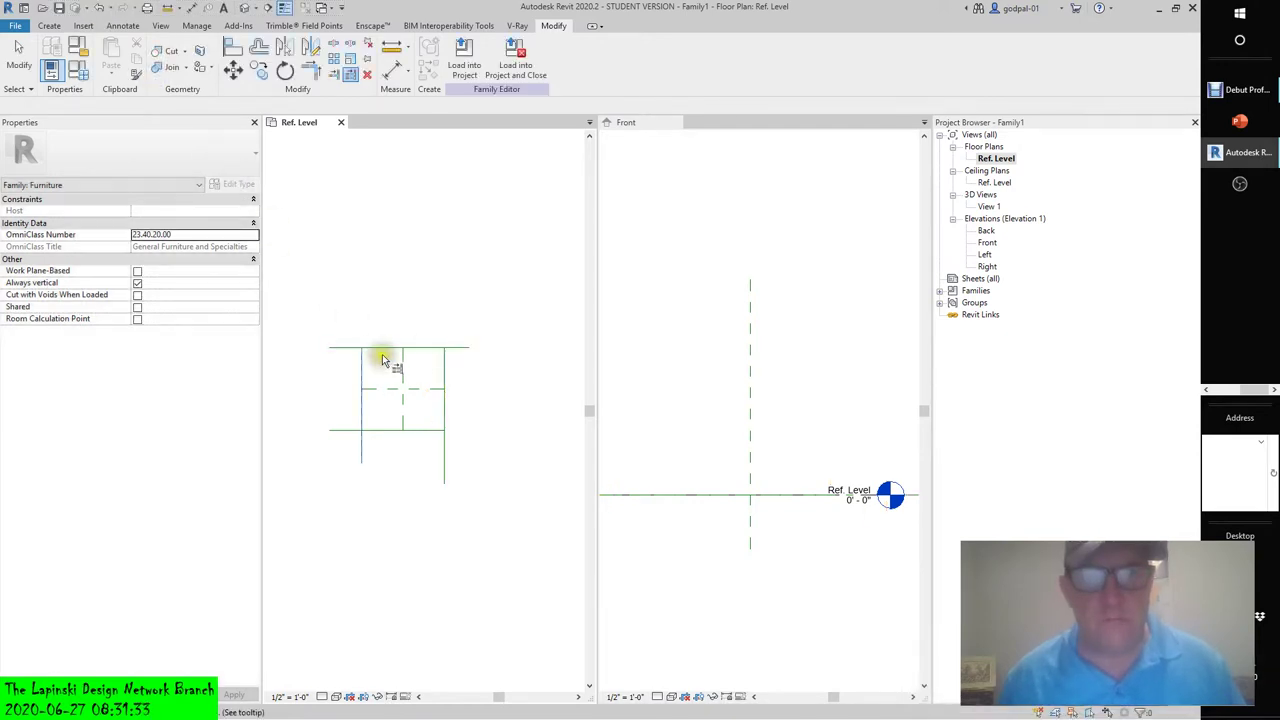
{"action": "left_click", "coordinate": [380, 350]}
{"action": "left_click", "coordinate": [376, 432]}
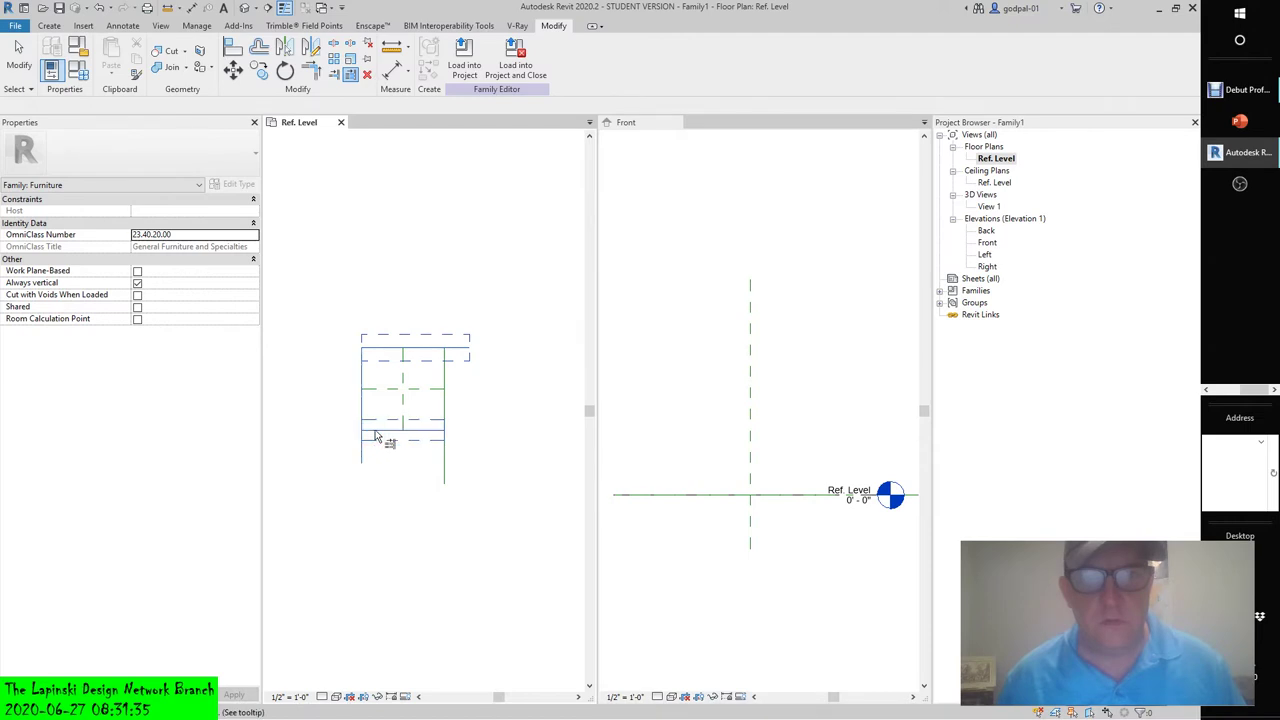
{"action": "key", "text": "Escape"}
{"action": "key", "text": "Escape"}
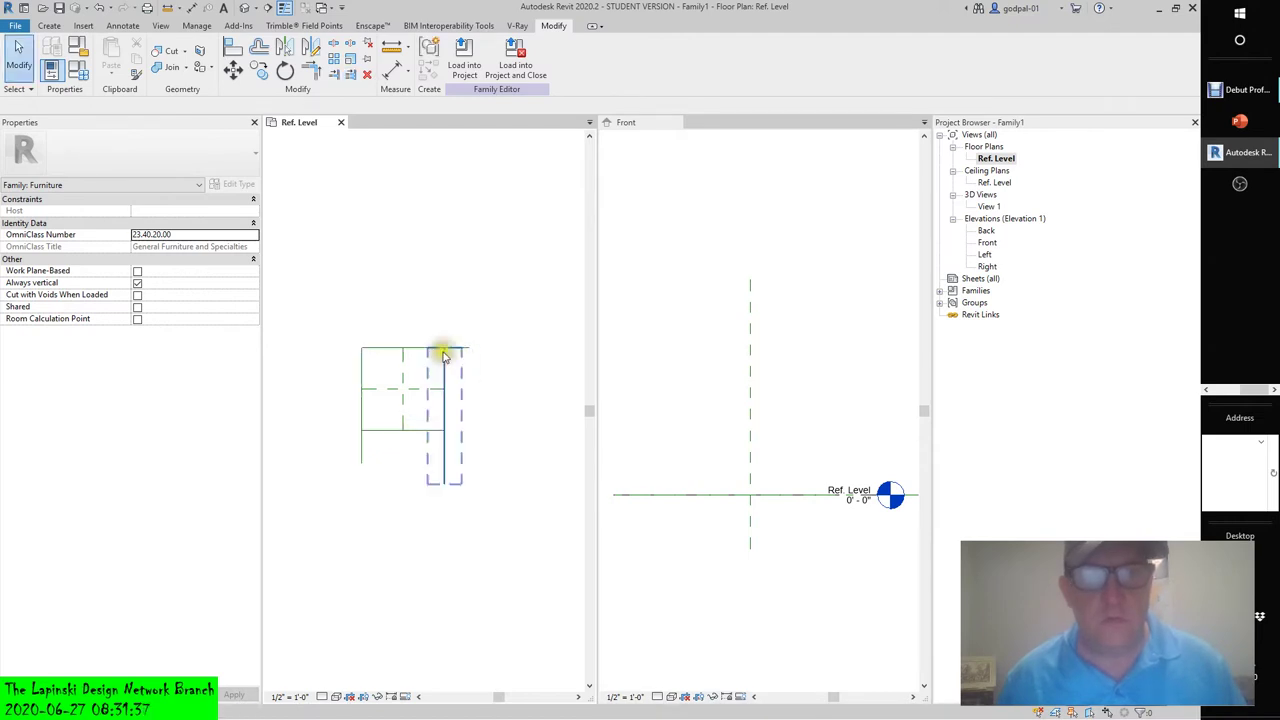
- Repeat the multiple-element trim against the left line, then cancel it
{"action": "right_click", "coordinate": [476, 369]}
{"action": "left_click", "coordinate": [527, 399]}
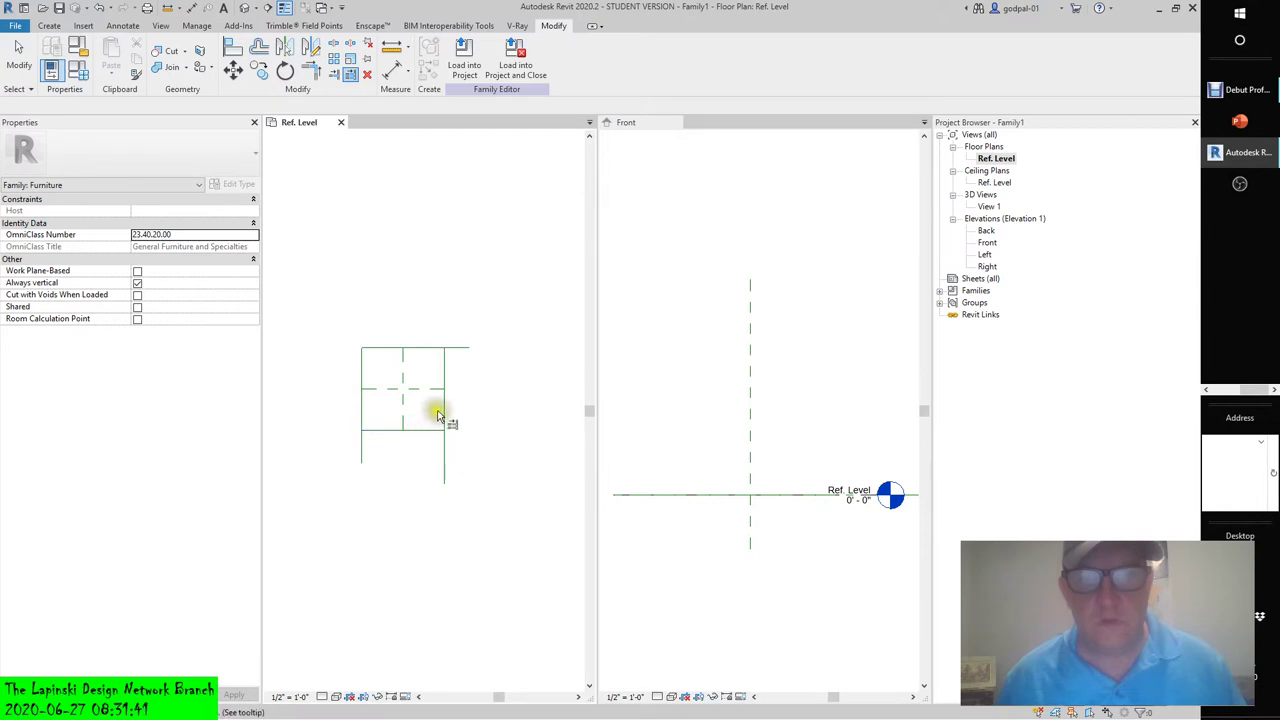
{"action": "left_click", "coordinate": [443, 412]}
{"action": "key", "text": "Escape"}
{"action": "left_click", "coordinate": [410, 425]}
{"action": "key", "text": "Escape"}
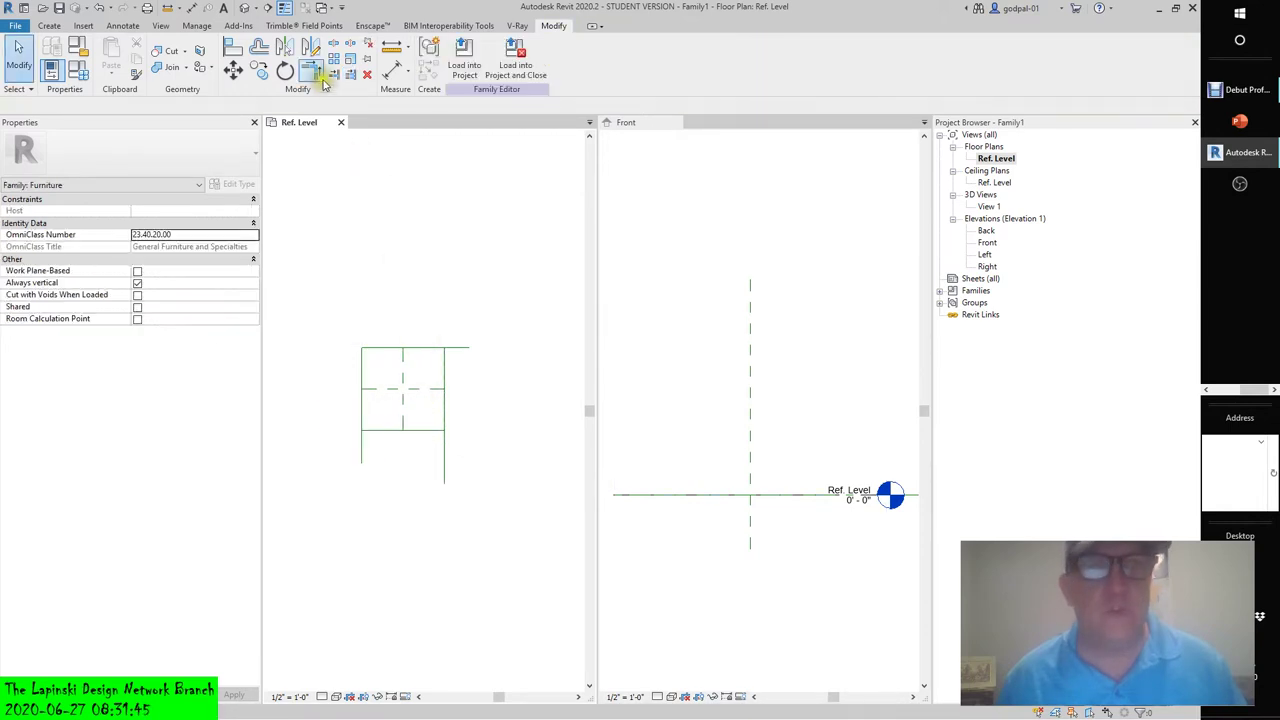
- Trim the vertical lines to the bottom line and delete the leftover stubs
{"action": "left_click", "coordinate": [350, 74]}
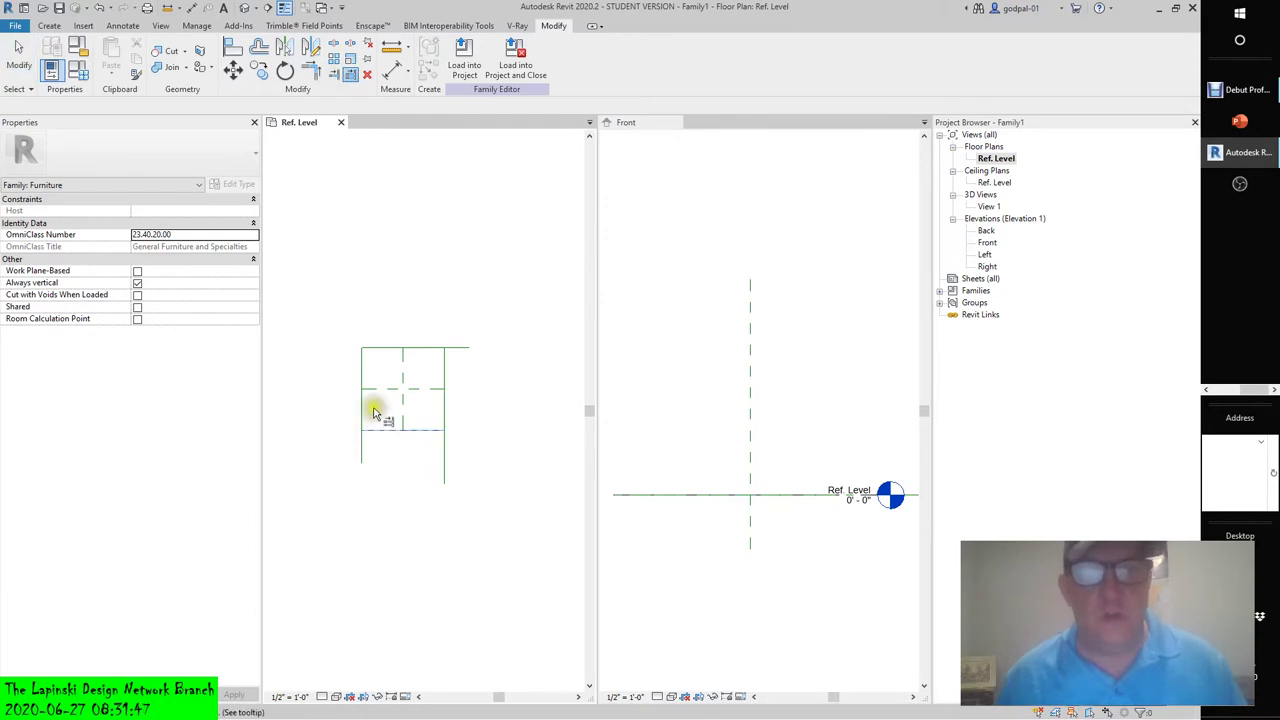
{"action": "left_click", "coordinate": [365, 408]}
{"action": "left_click", "coordinate": [443, 418]}
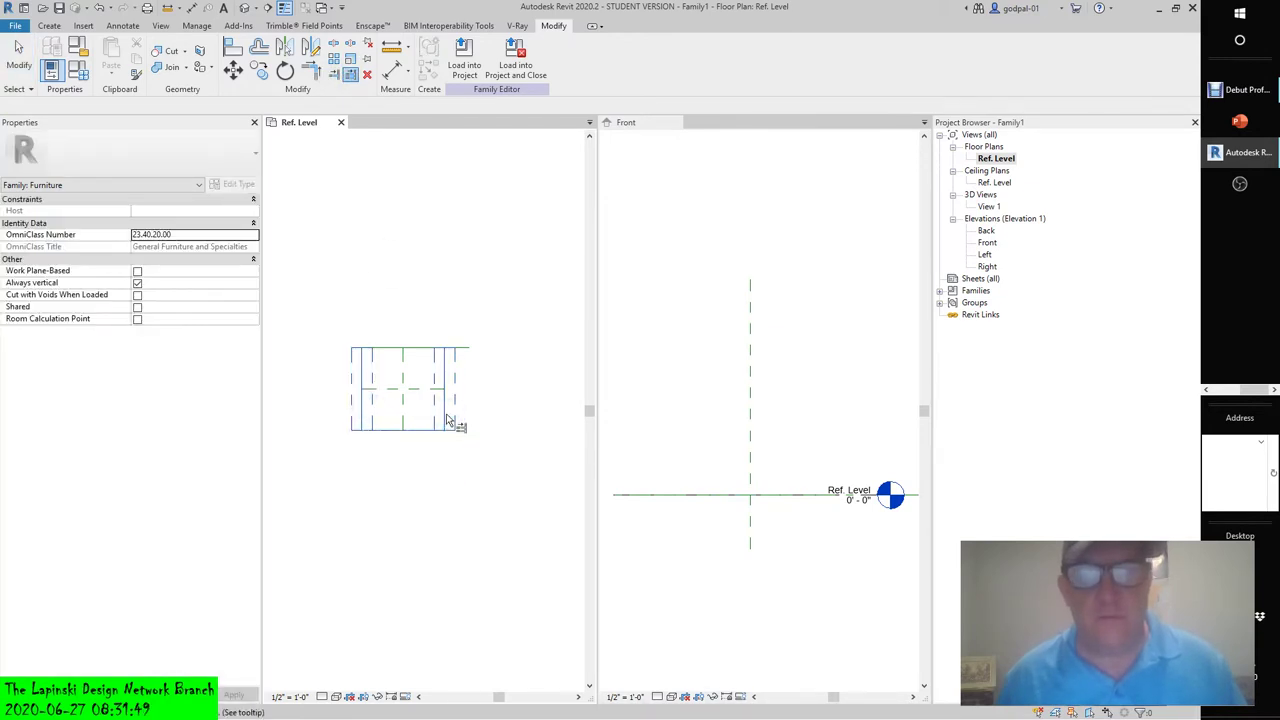
{"action": "key", "text": "Escape"}
{"action": "left_click", "coordinate": [450, 377]}
{"action": "key", "text": "Delete"}
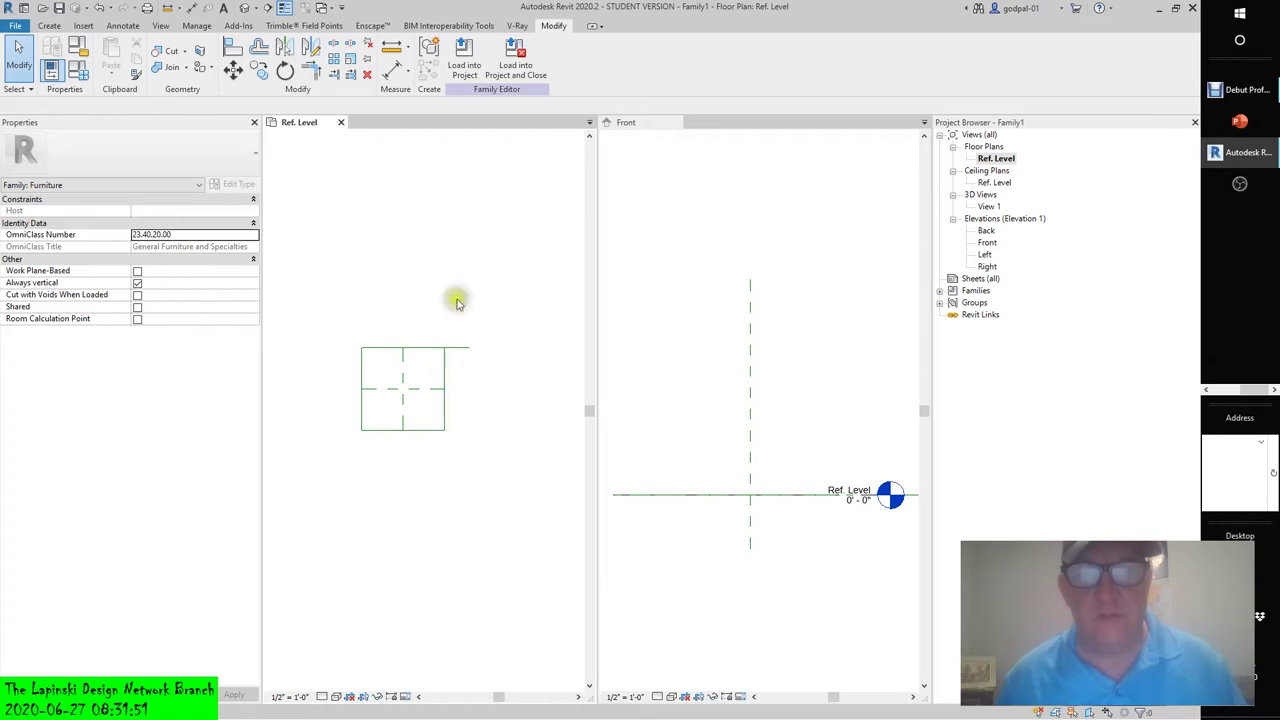
- Trim the top-right corner so the square frame closes cleanly
{"action": "left_click", "coordinate": [352, 75]}
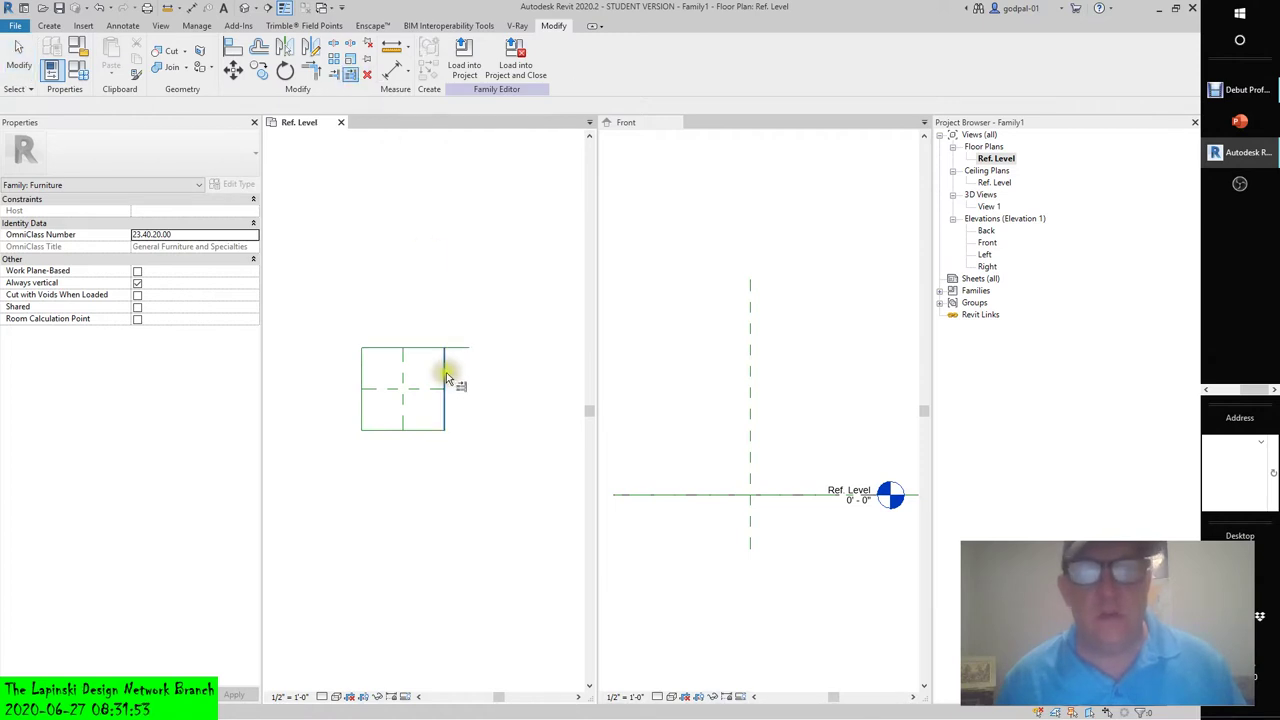
{"action": "key", "text": "Escape"}
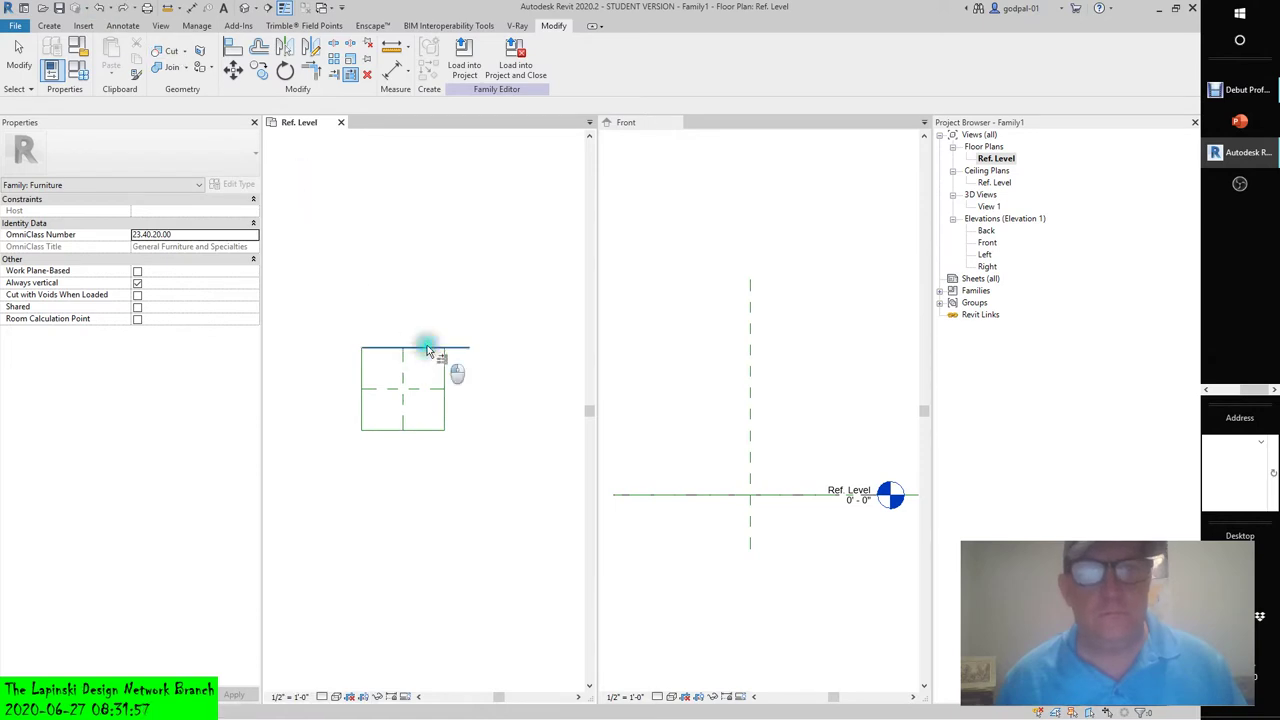
{"action": "left_click", "coordinate": [428, 351]}
{"action": "key", "text": "Escape"}
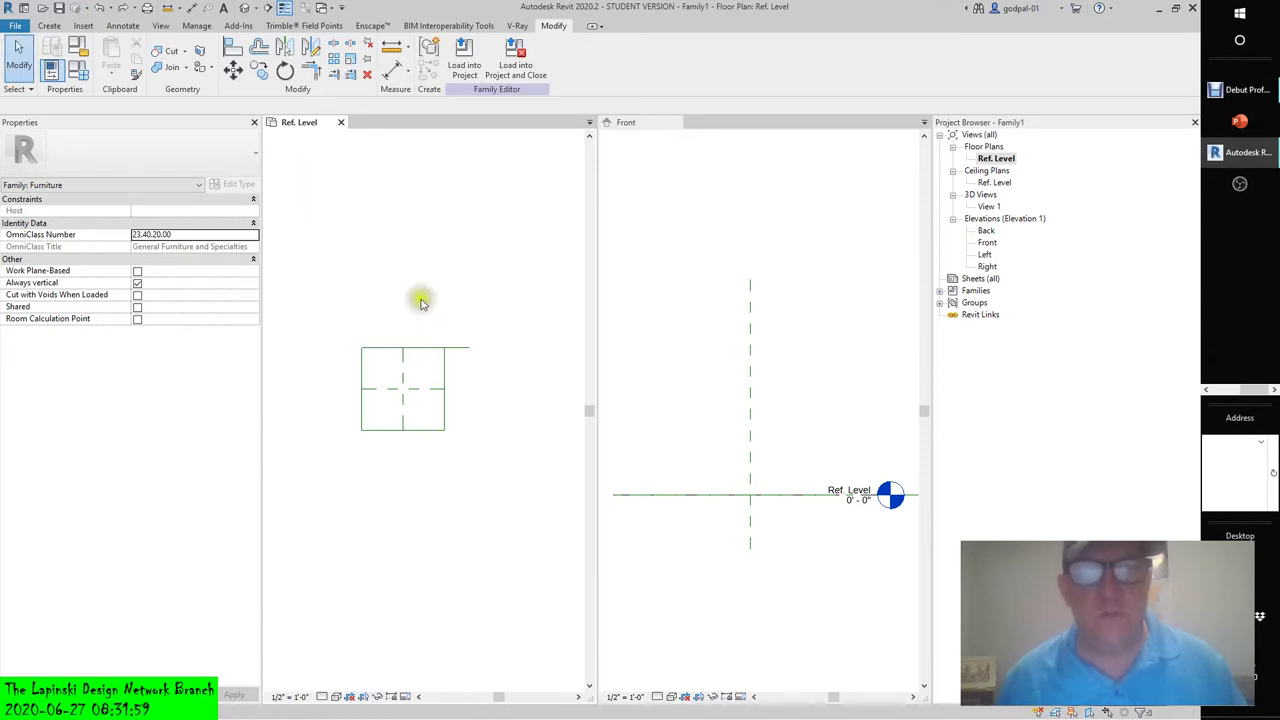
{"action": "left_click", "coordinate": [350, 74]}
{"action": "left_click", "coordinate": [443, 363]}
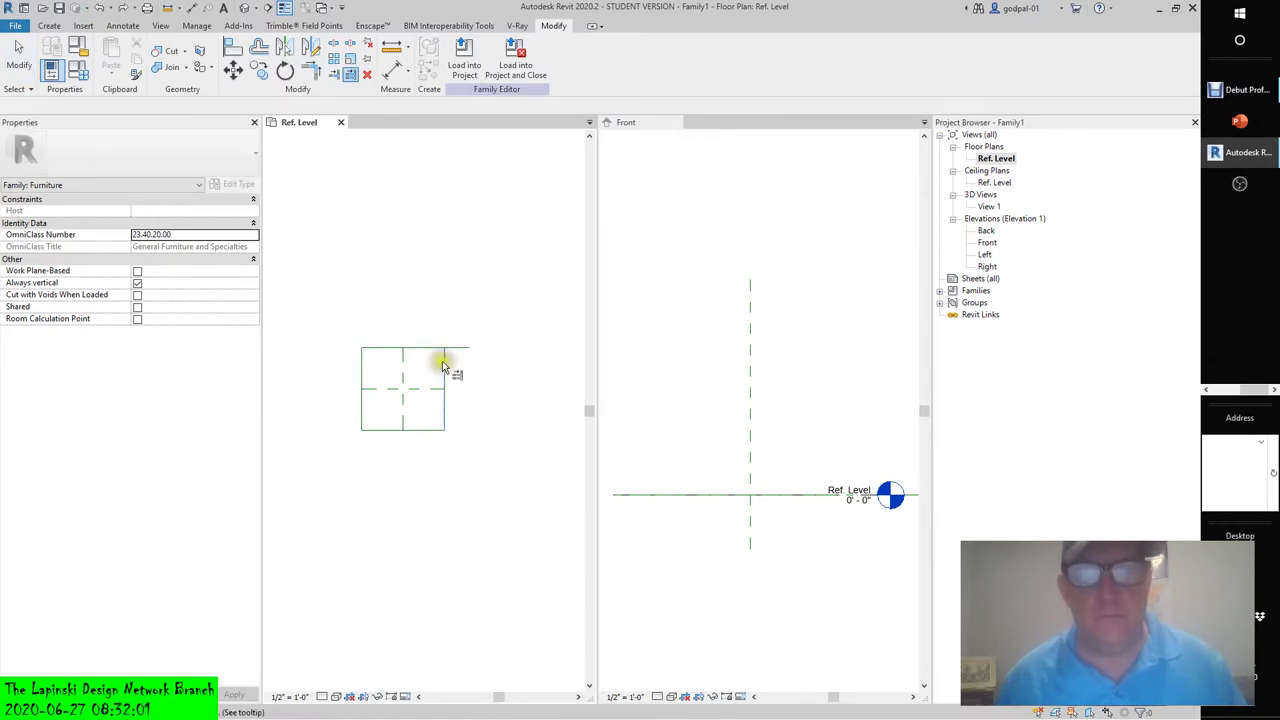
{"action": "key", "text": "Escape"}
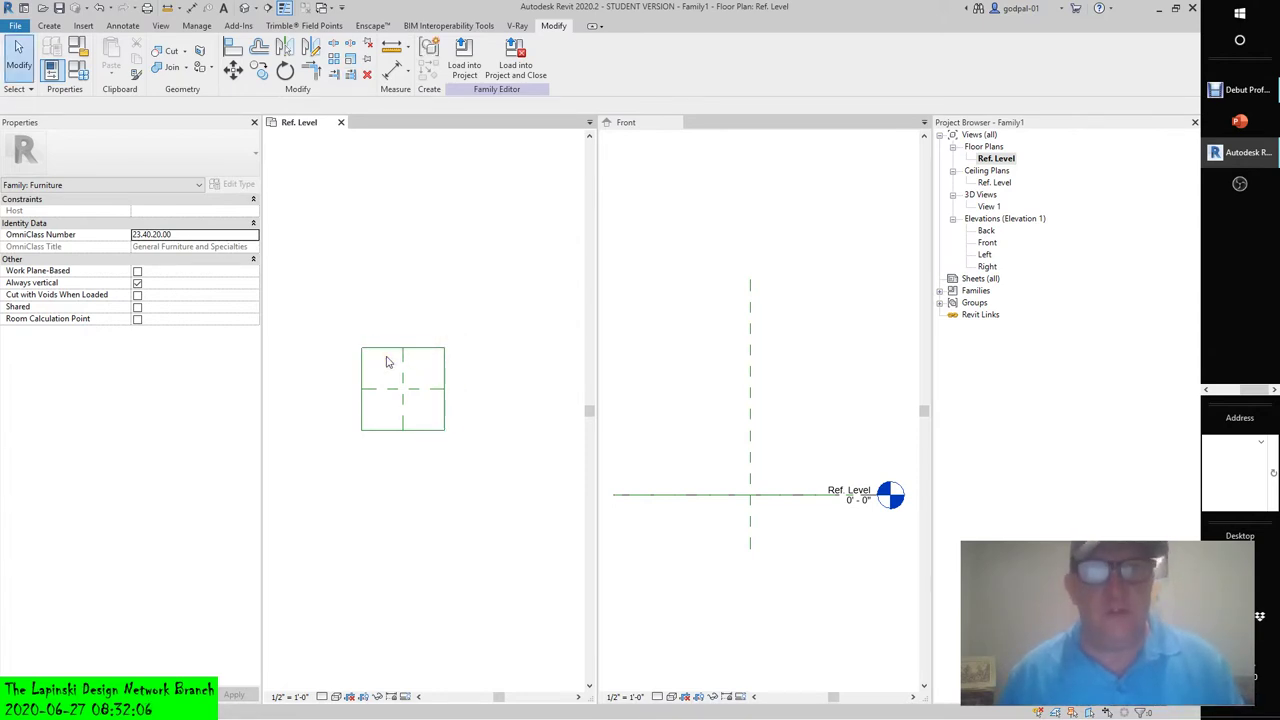
- Draw two diagonal reference lines between the square's opposite corners
{"action": "left_click", "coordinate": [50, 26]}
{"action": "left_click", "coordinate": [717, 55]}
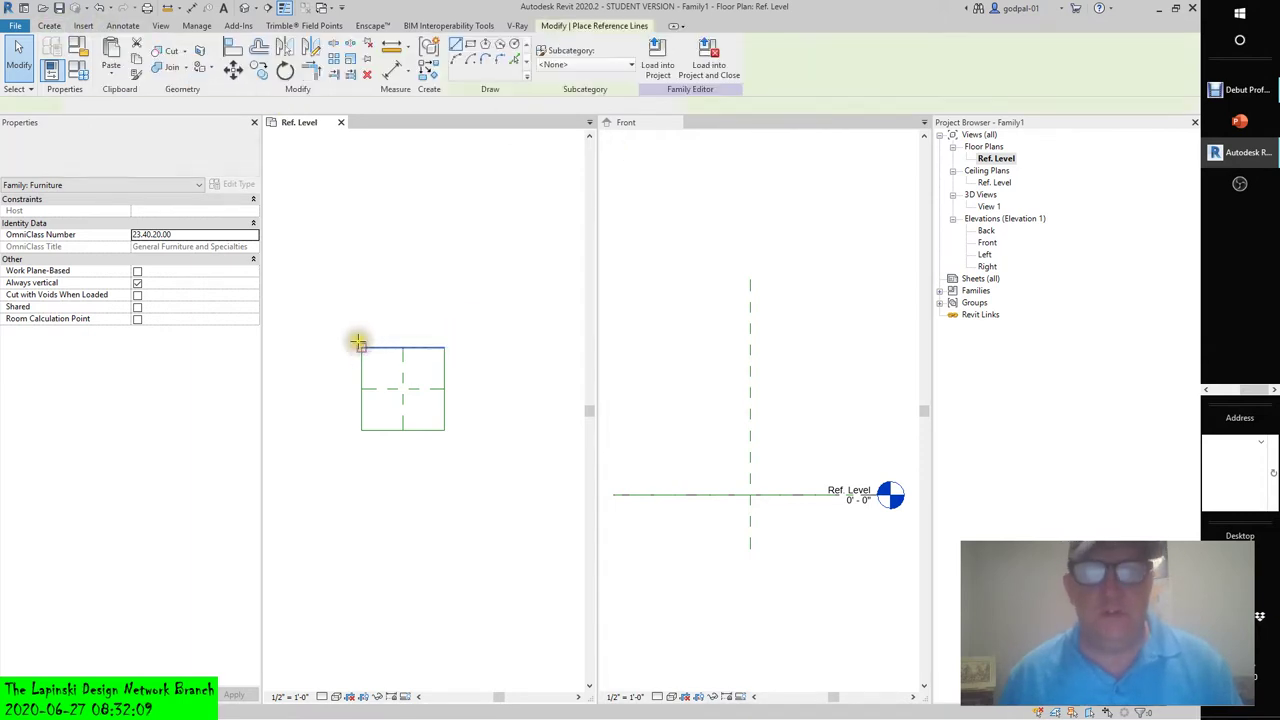
{"action": "left_click", "coordinate": [361, 349]}
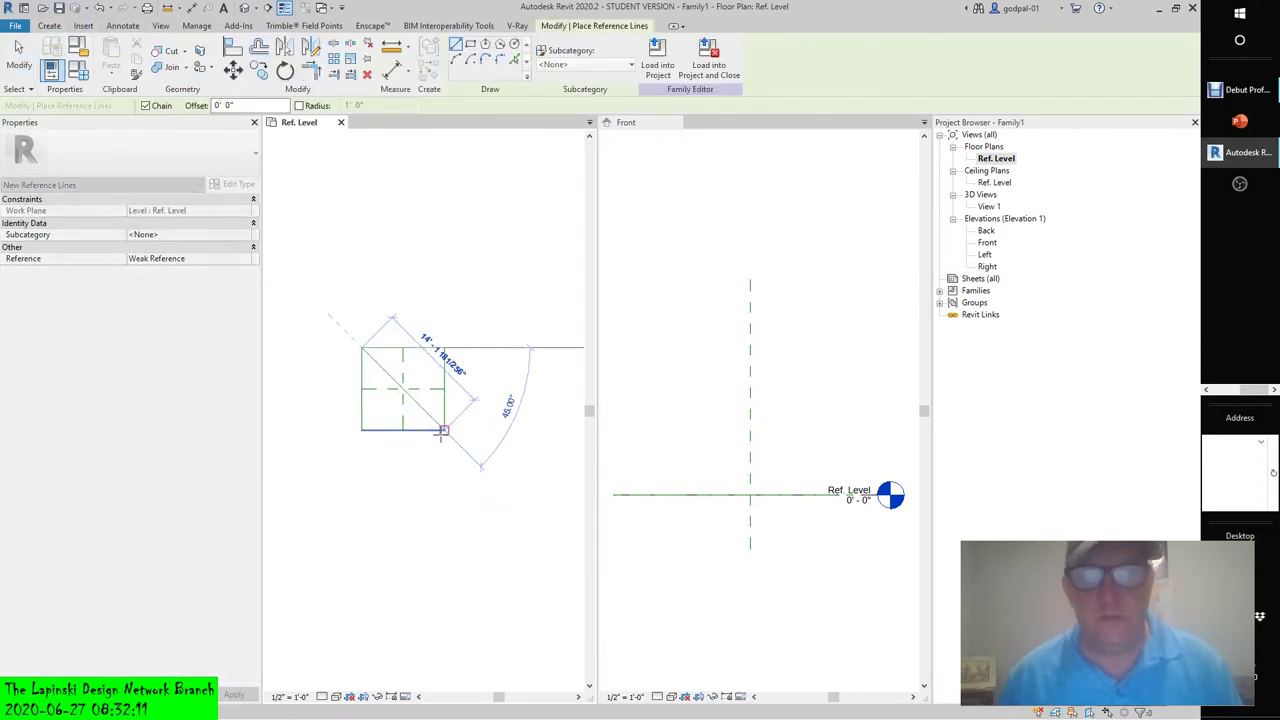
{"action": "left_click", "coordinate": [444, 430]}
{"action": "key", "text": "Escape"}
{"action": "key", "text": "Escape"}
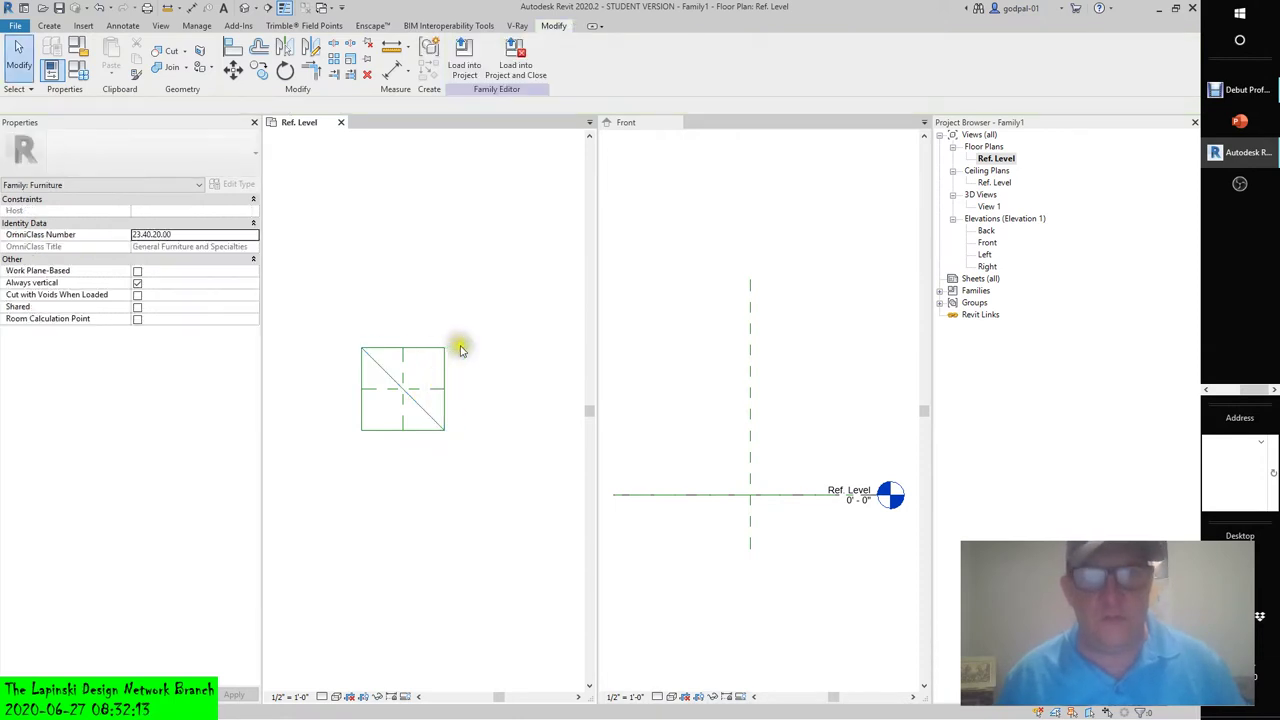
{"action": "right_click", "coordinate": [461, 347]}
{"action": "left_click", "coordinate": [428, 180]}
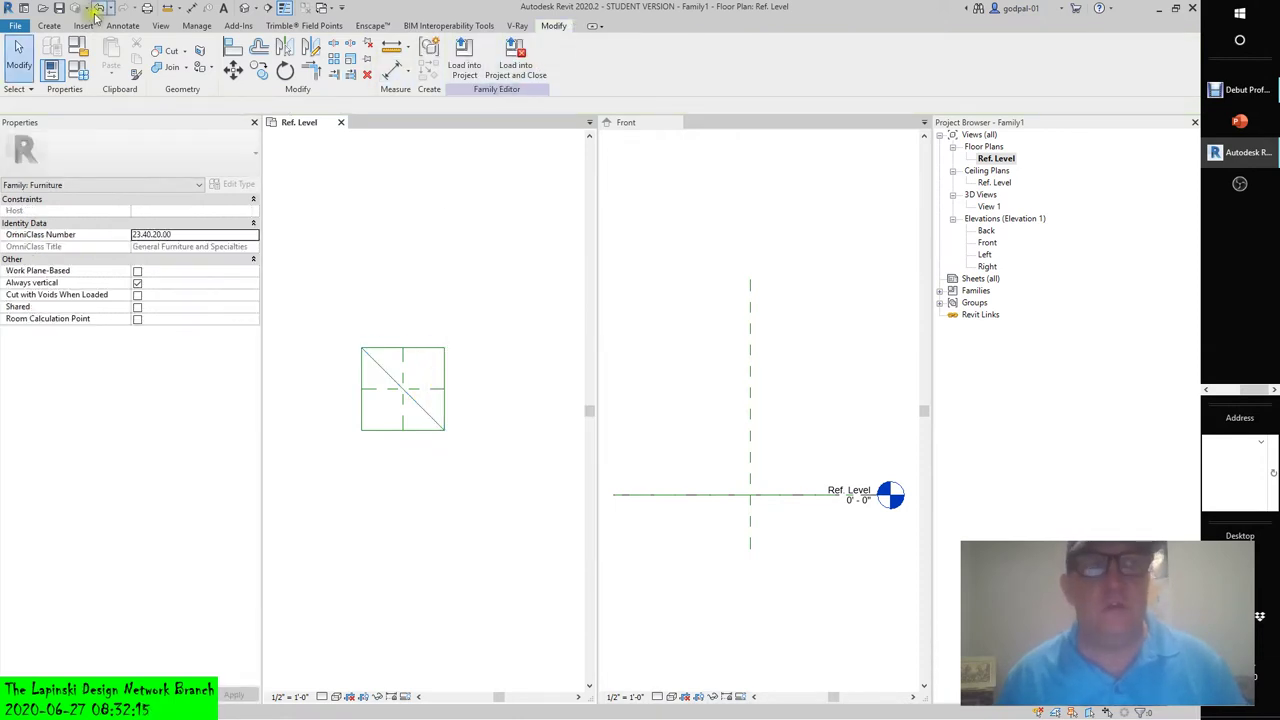
{"action": "left_click", "coordinate": [50, 26]}
{"action": "left_click", "coordinate": [716, 55]}
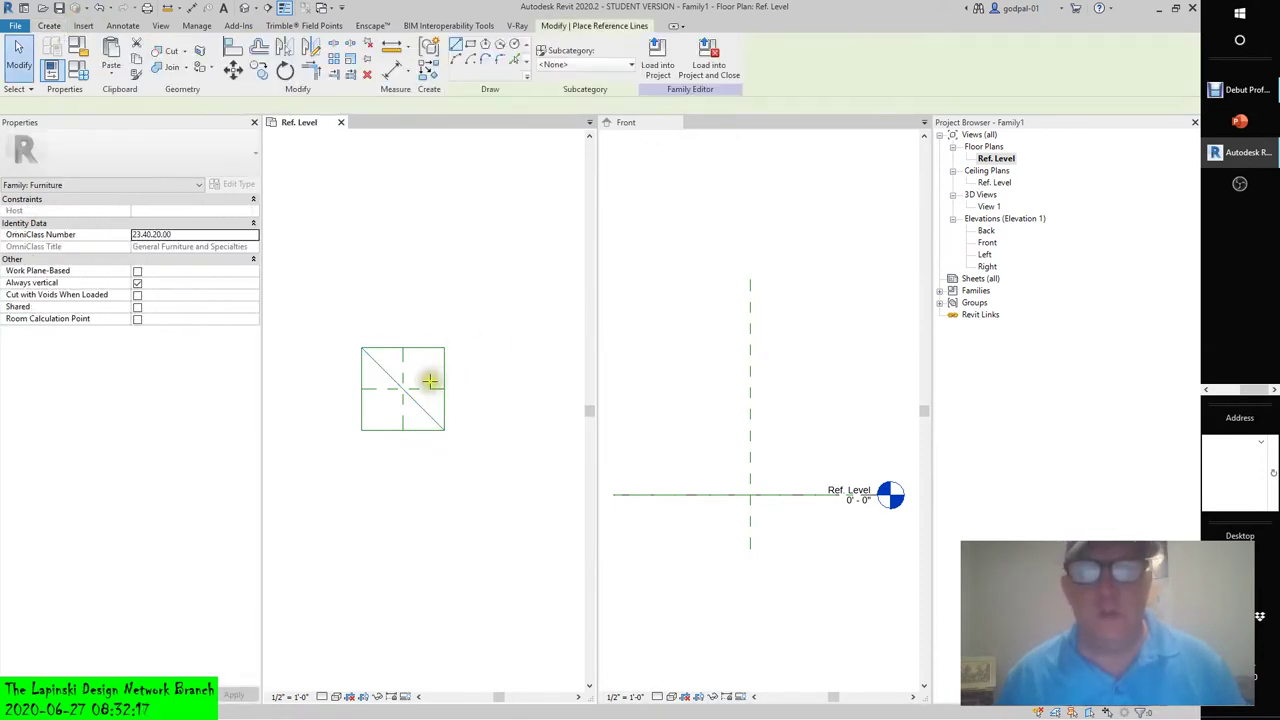
{"action": "left_click", "coordinate": [443, 347]}
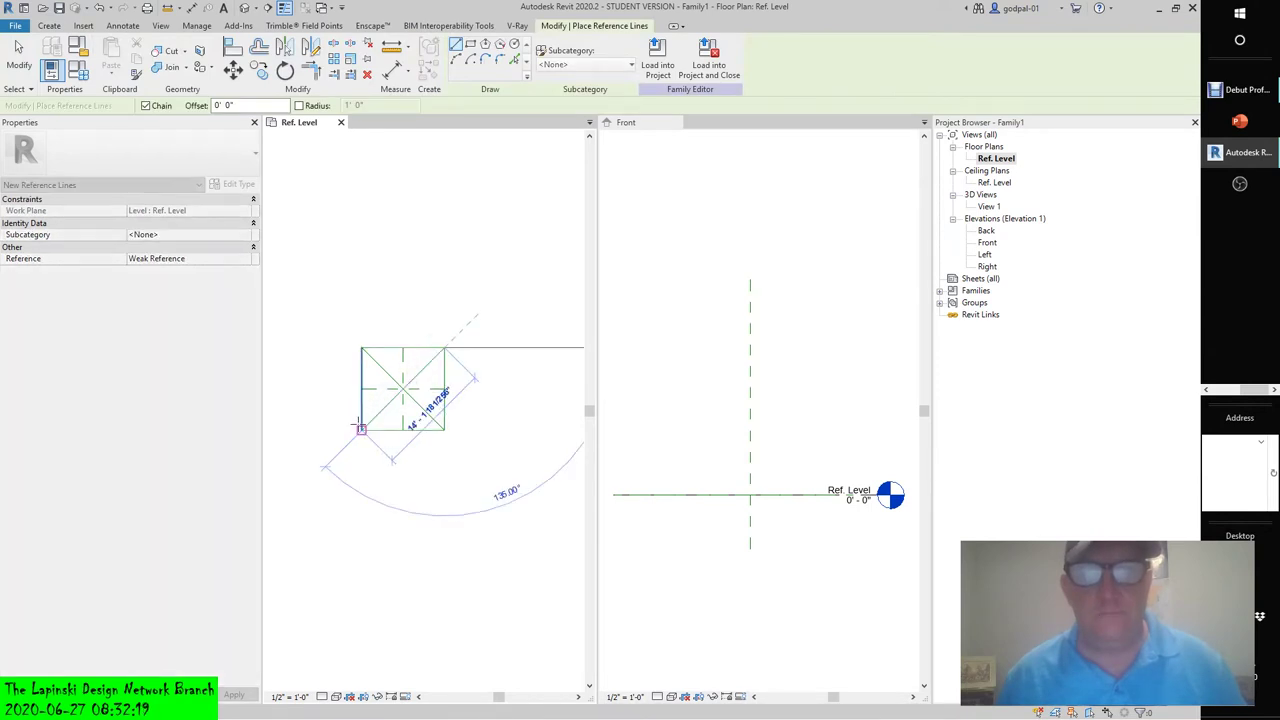
{"action": "left_click", "coordinate": [362, 430]}
{"action": "key", "text": "Escape"}
{"action": "key", "text": "Escape"}
- Delete the four square outline lines, then check both centre reference planes
{"action": "key", "text": "Tab"}
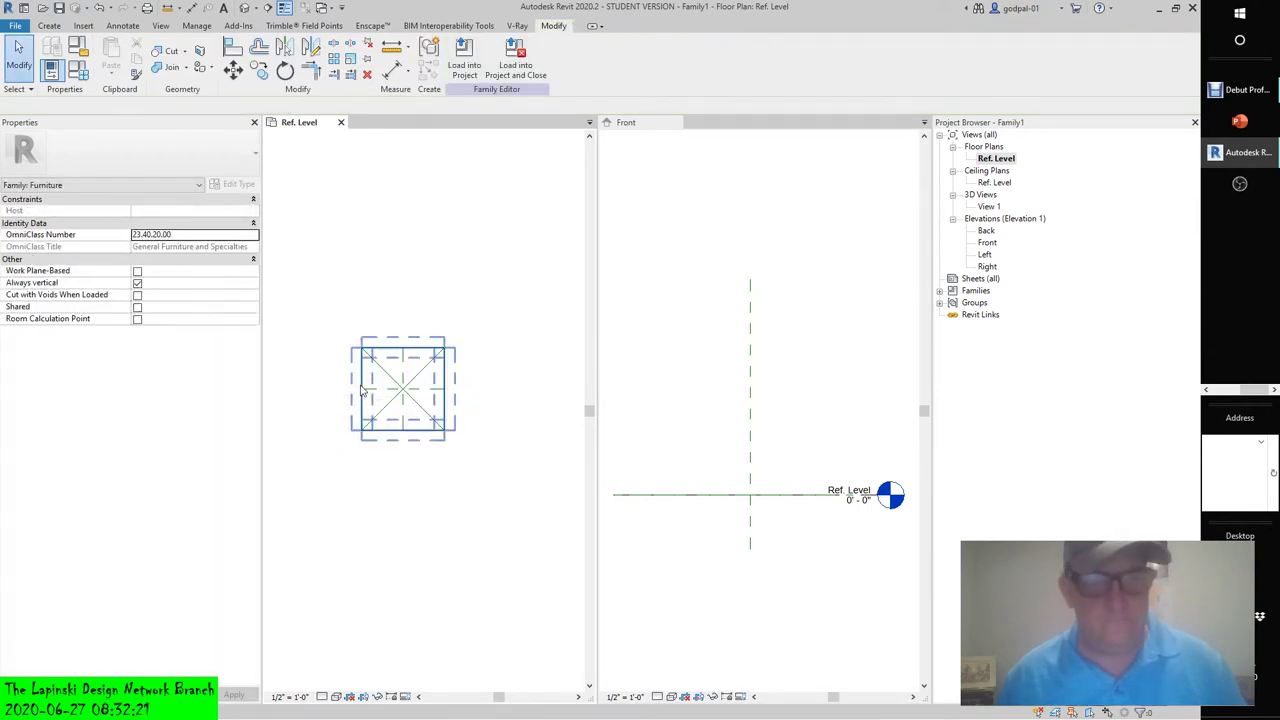
{"action": "left_click", "coordinate": [362, 392]}
{"action": "key", "text": "Delete"}
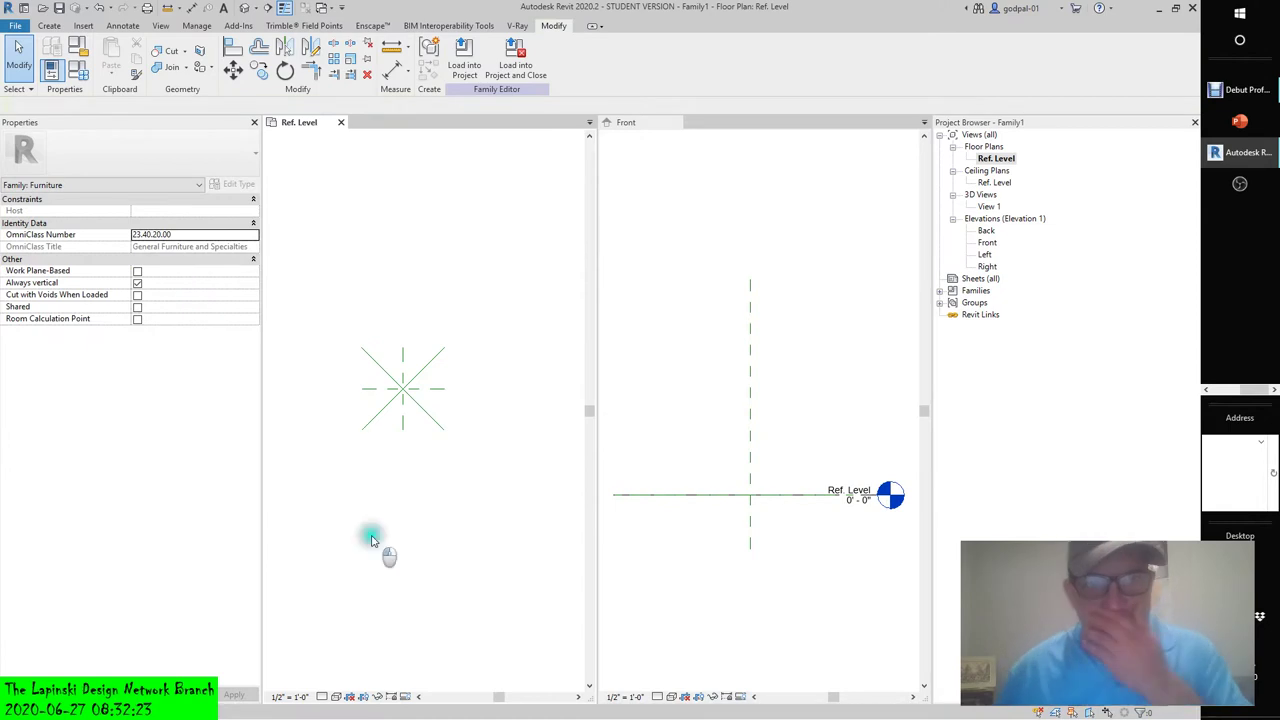
{"action": "left_click", "coordinate": [403, 348]}
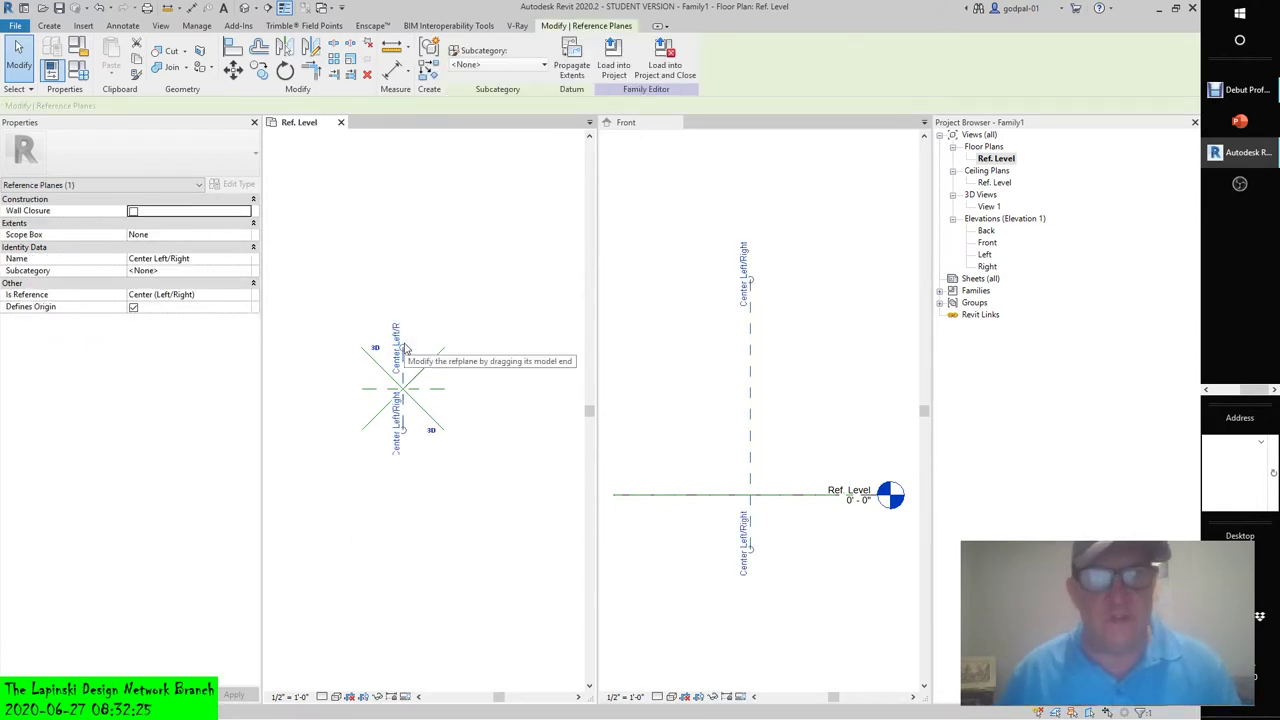
{"action": "left_click", "coordinate": [381, 391]}
{"action": "left_click", "coordinate": [481, 517]}
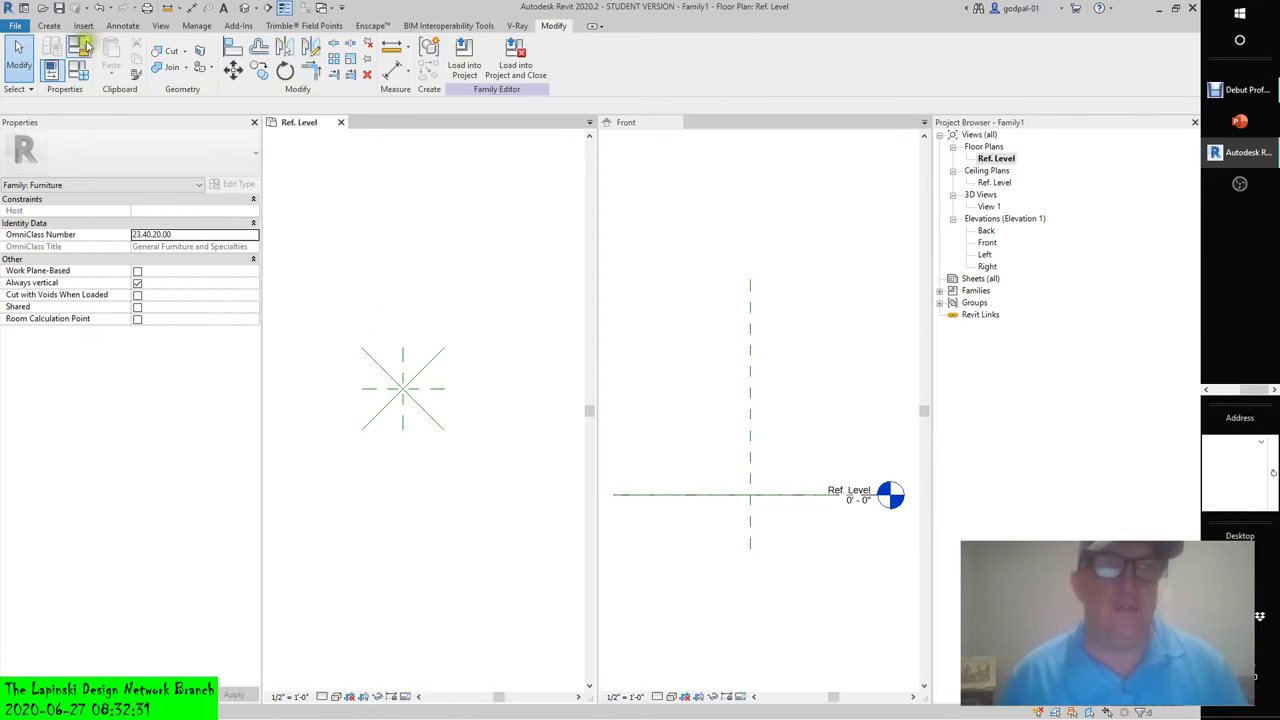
{"action": "left_click", "coordinate": [48, 27]}
- Sketch a 10' 0" x 10' 0" rectangle extrusion profile from upper-left to lower-right plane corners
{"action": "left_click", "coordinate": [113, 55]}
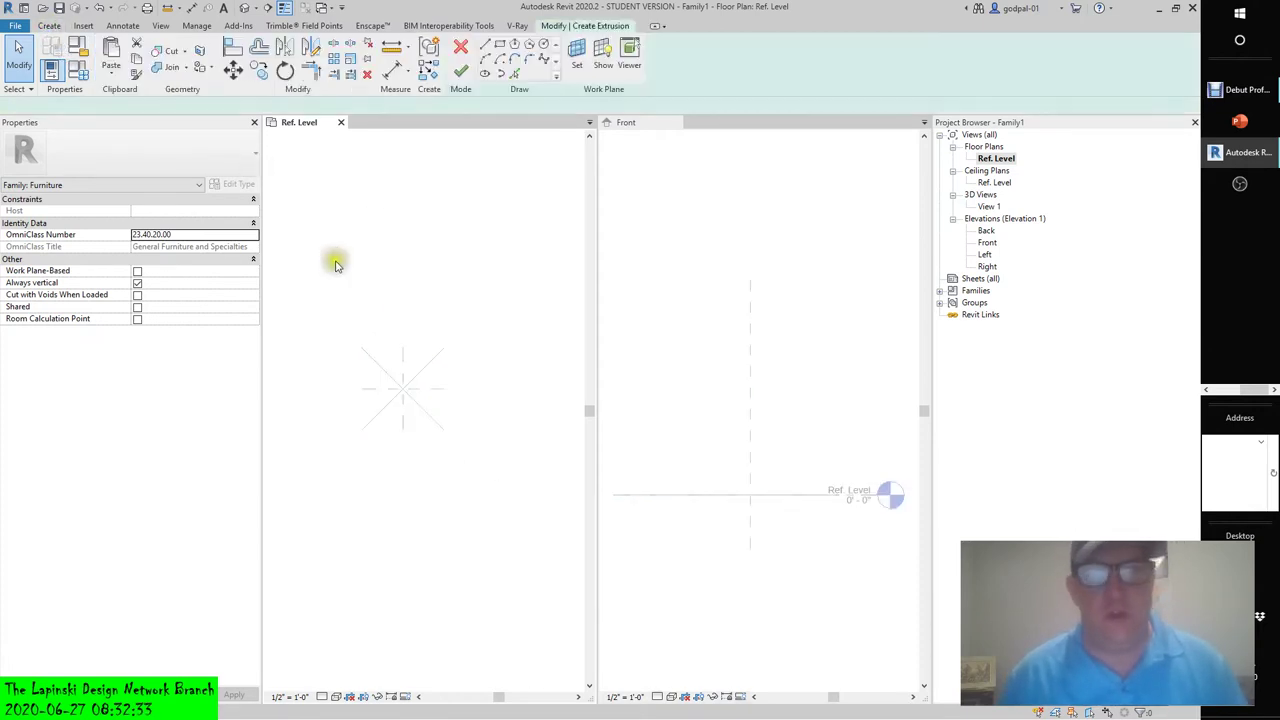
{"action": "left_click", "coordinate": [360, 347]}
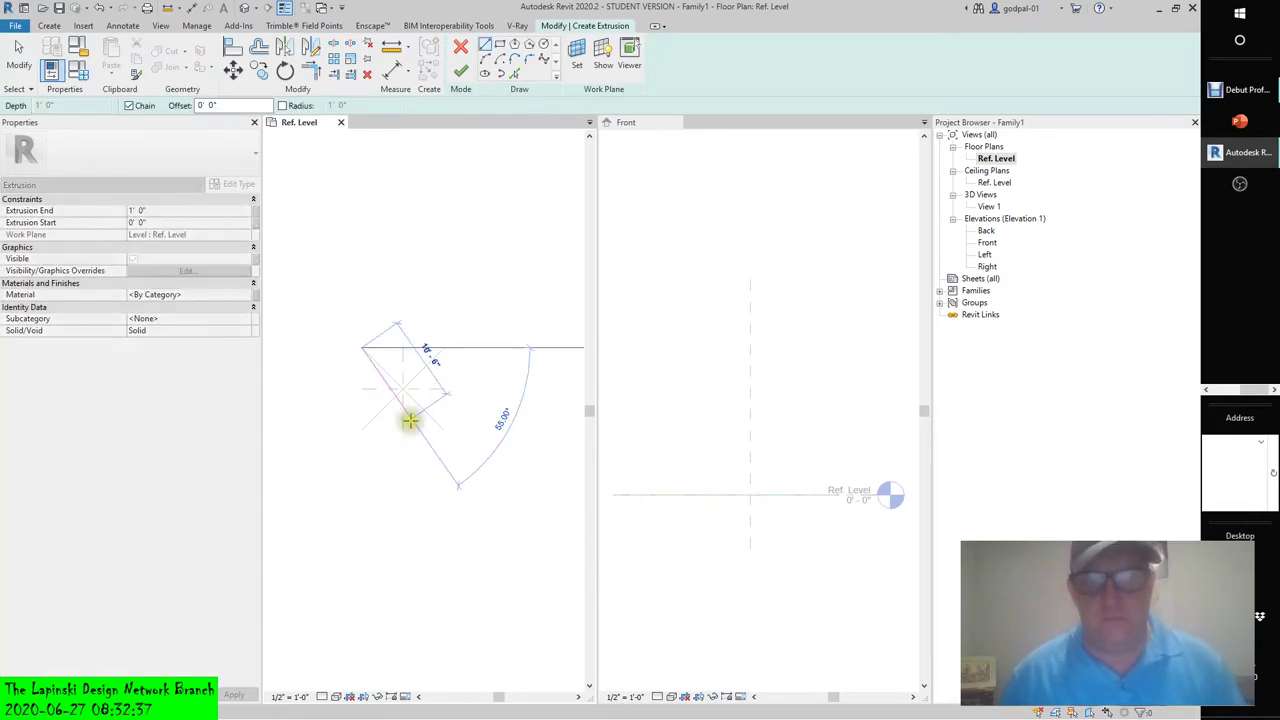
{"action": "left_click", "coordinate": [499, 44]}
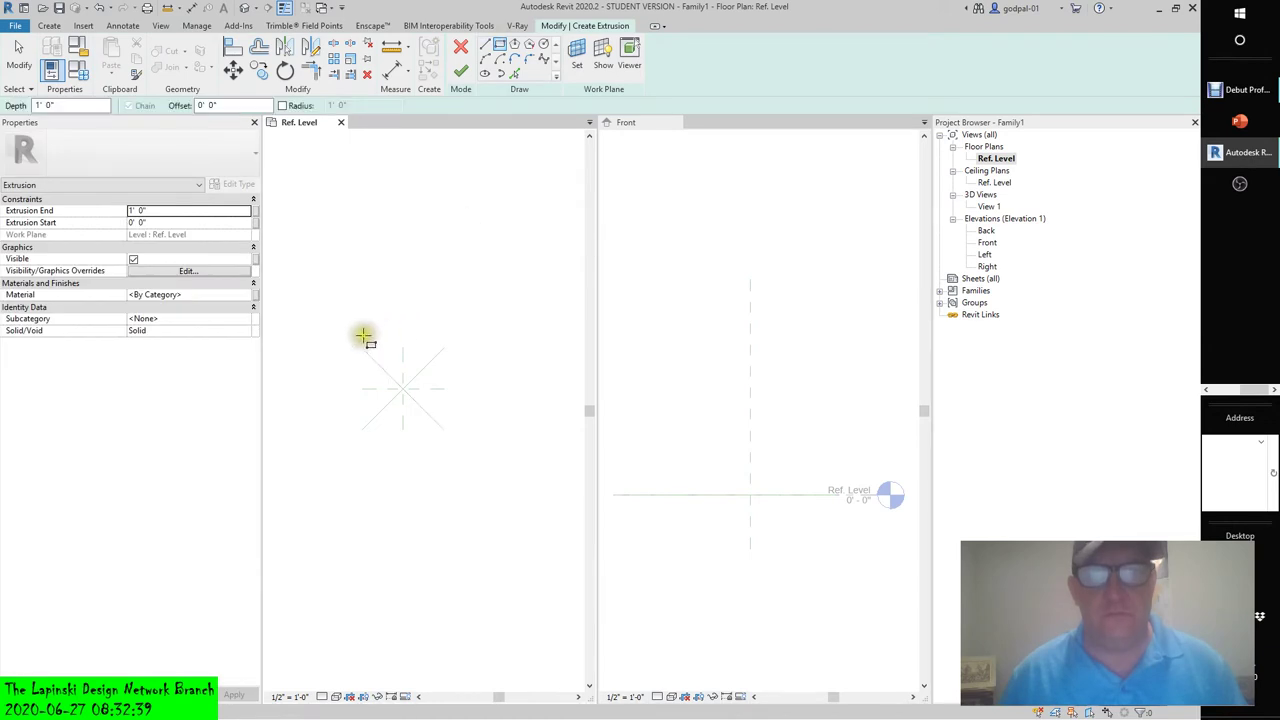
{"action": "left_click", "coordinate": [362, 348]}
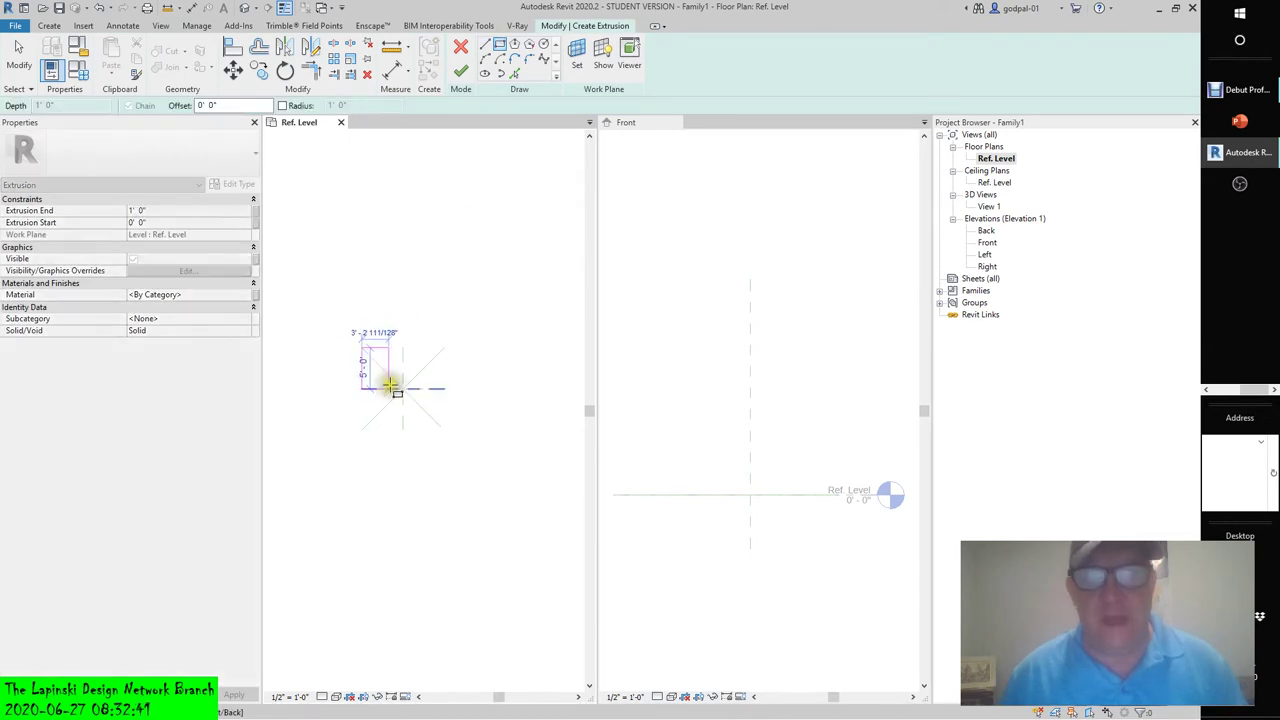
{"action": "left_click", "coordinate": [444, 430]}
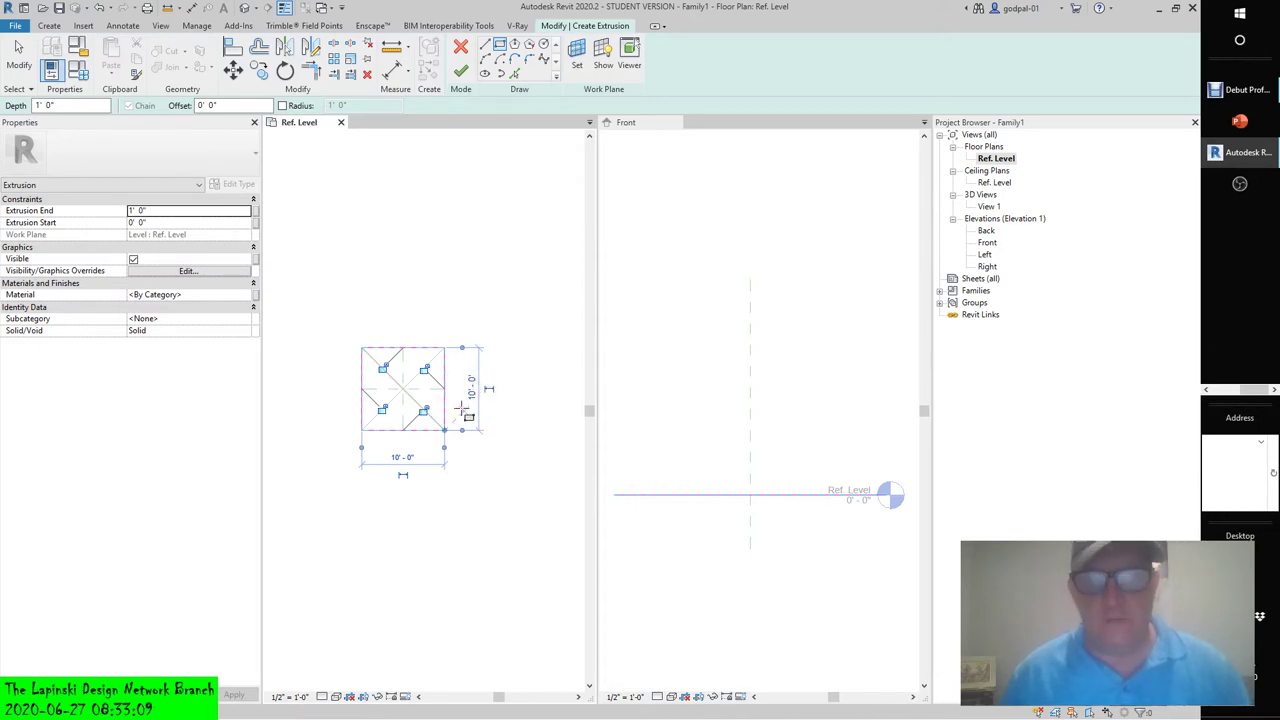
- Lock the top, left and remaining sketch edges to their reference planes, then cancel edit mode
{"action": "left_click", "coordinate": [426, 398]}
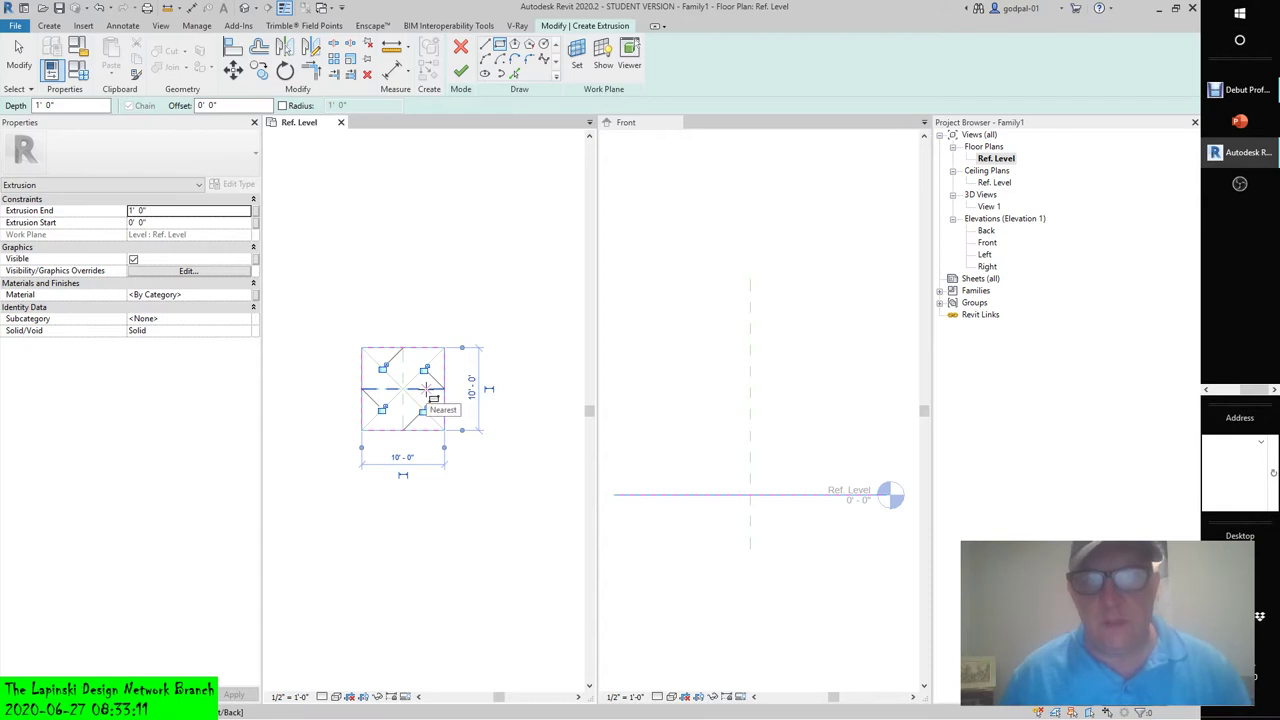
{"action": "left_click", "coordinate": [400, 348]}
{"action": "left_click", "coordinate": [382, 378]}
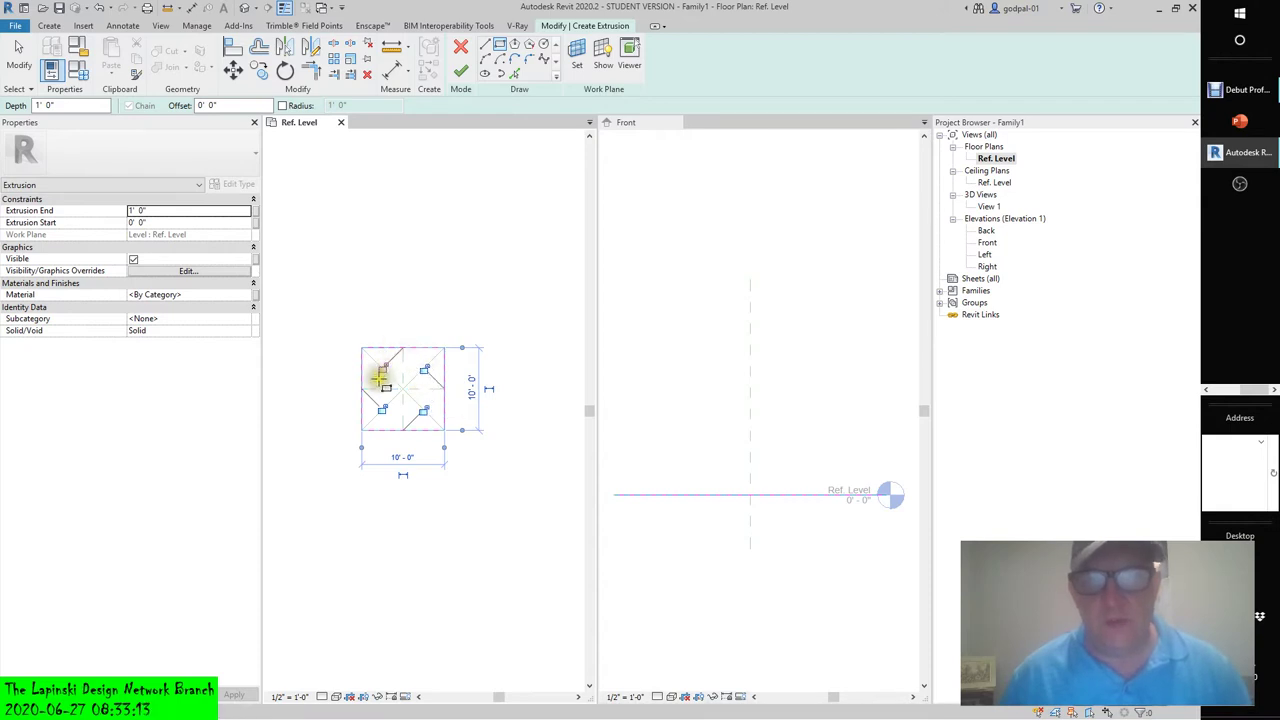
{"action": "left_click", "coordinate": [430, 394]}
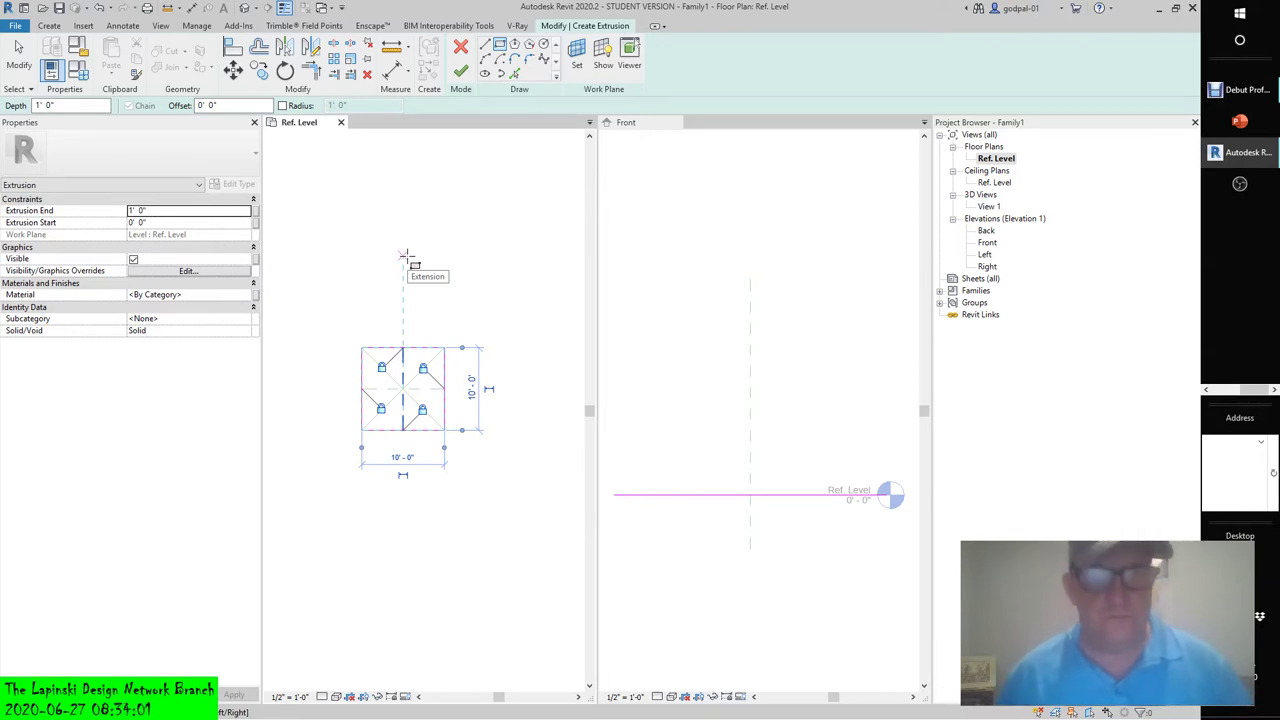
{"action": "key", "text": "Escape"}
{"action": "key", "text": "Escape"}
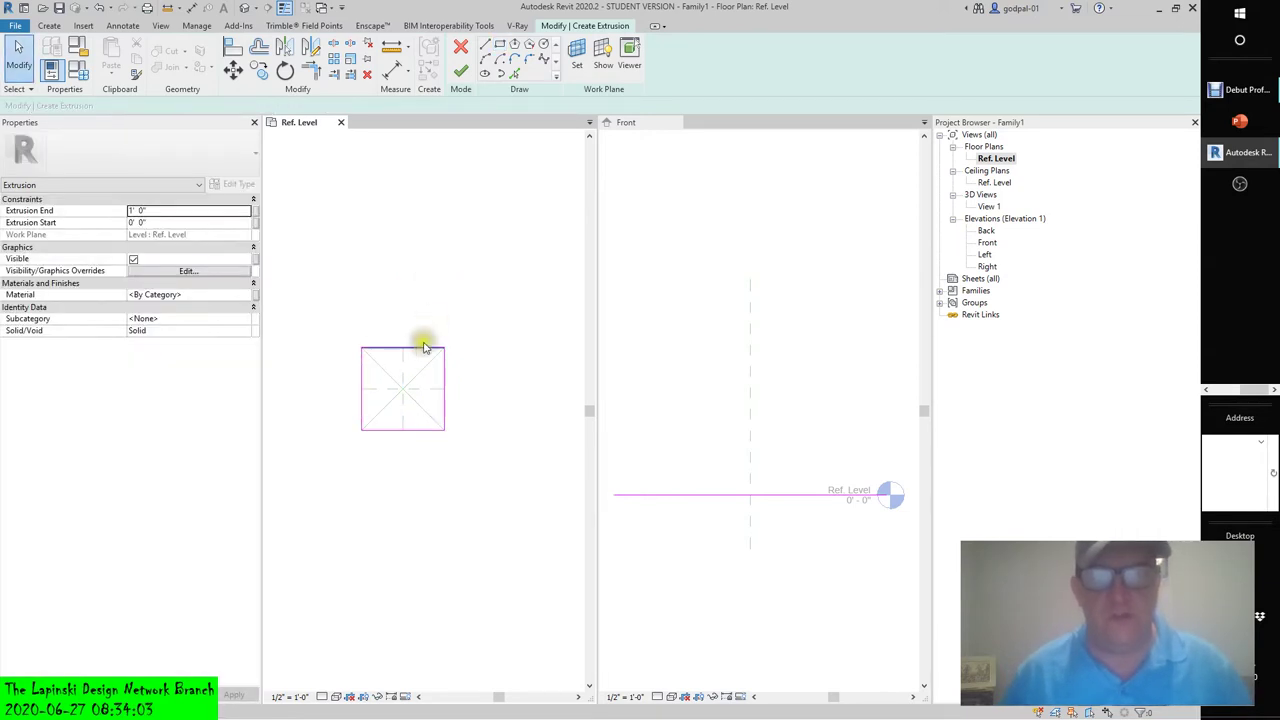
{"action": "left_click", "coordinate": [461, 47]}
- Confirm discarding the sketch, then chain-draw the square's top, sides and both diagonals as reference lines
{"action": "left_click", "coordinate": [634, 374]}
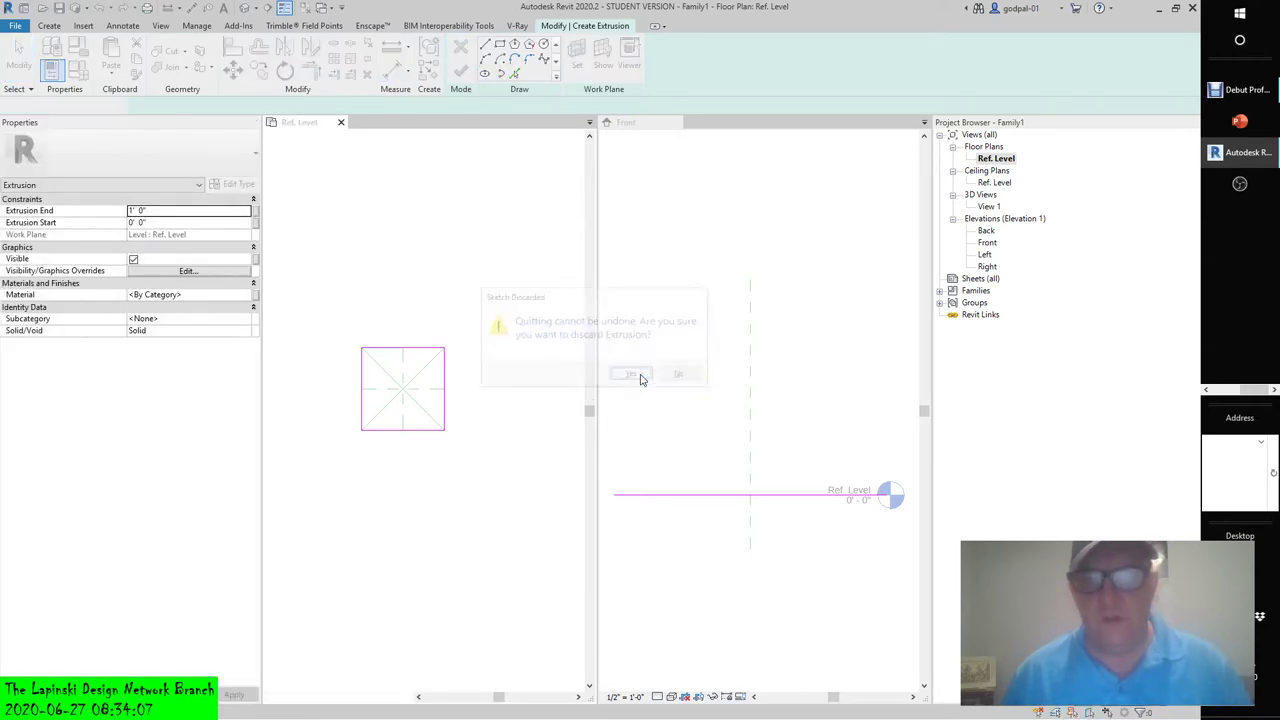
{"action": "left_click", "coordinate": [50, 26]}
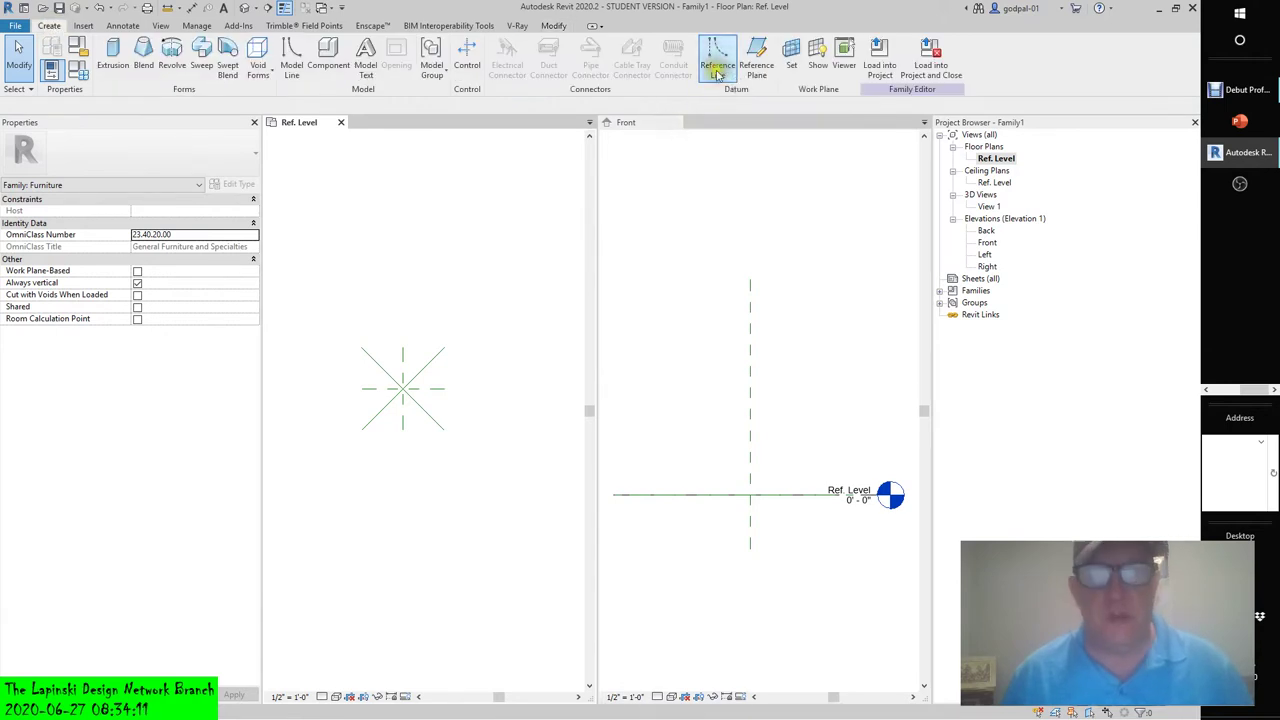
{"action": "left_click", "coordinate": [717, 62]}
{"action": "left_click", "coordinate": [362, 348]}
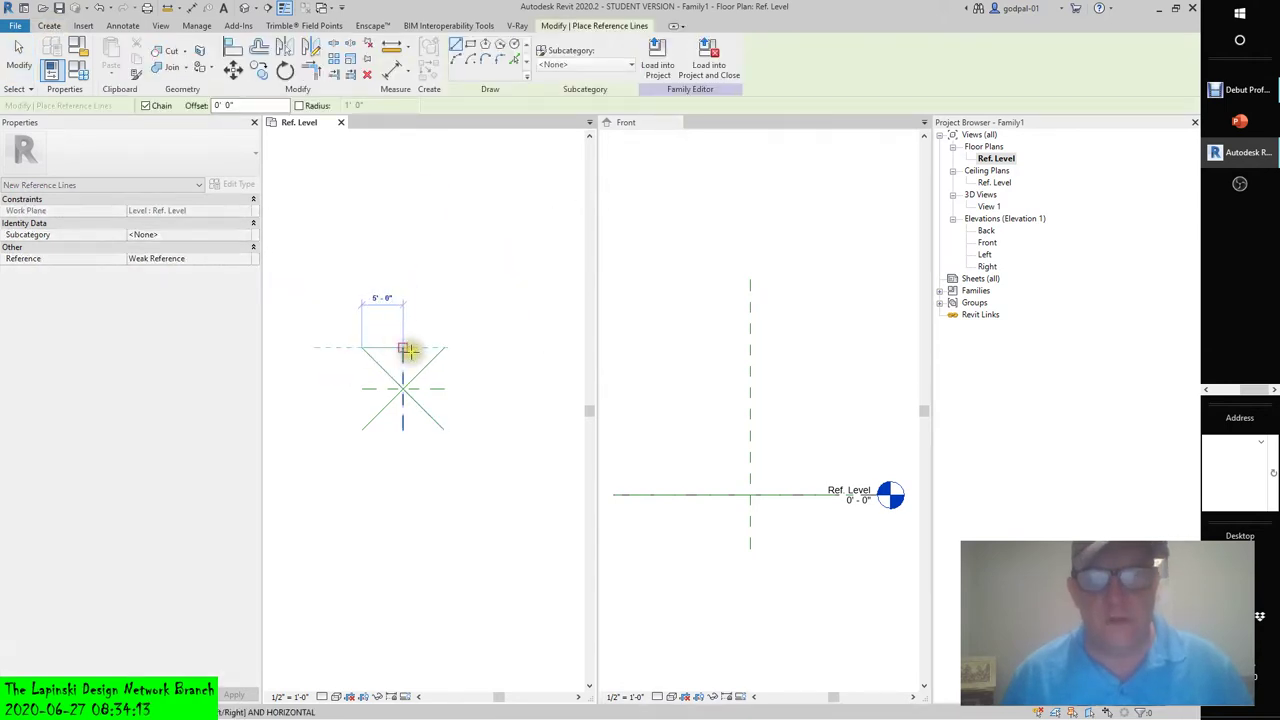
{"action": "left_click", "coordinate": [442, 348]}
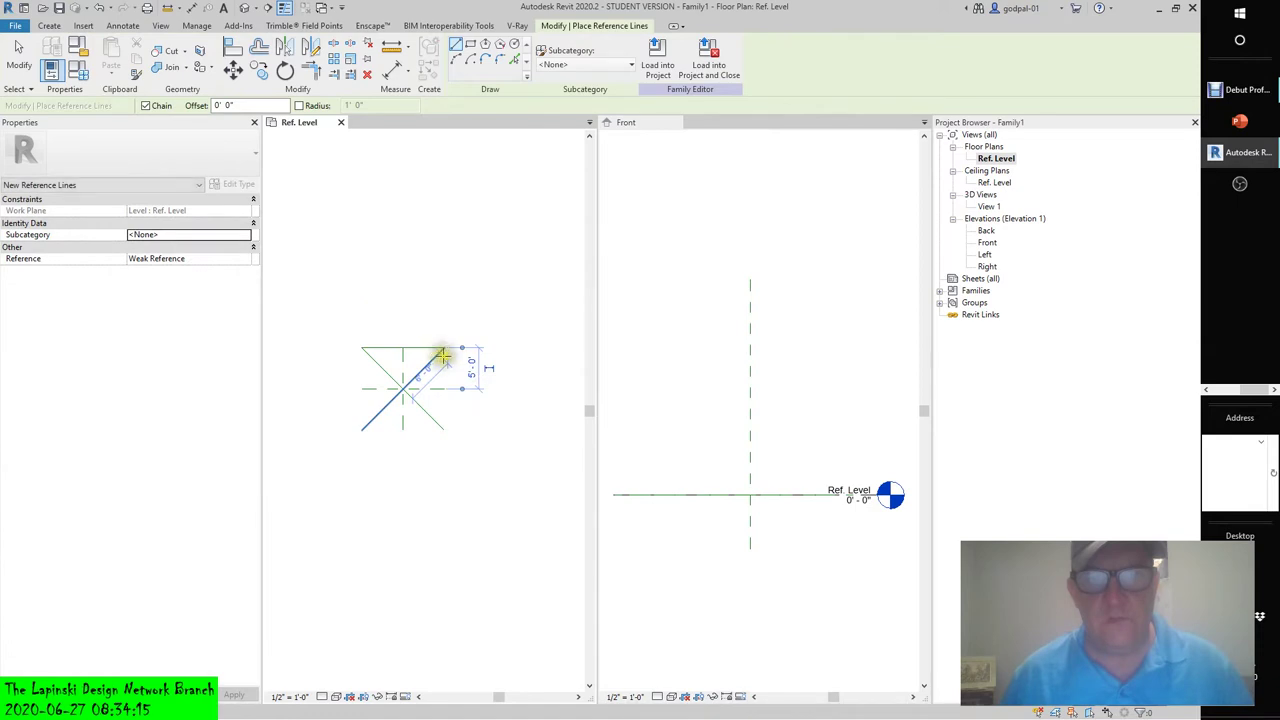
{"action": "left_click", "coordinate": [444, 430]}
{"action": "left_click", "coordinate": [444, 349]}
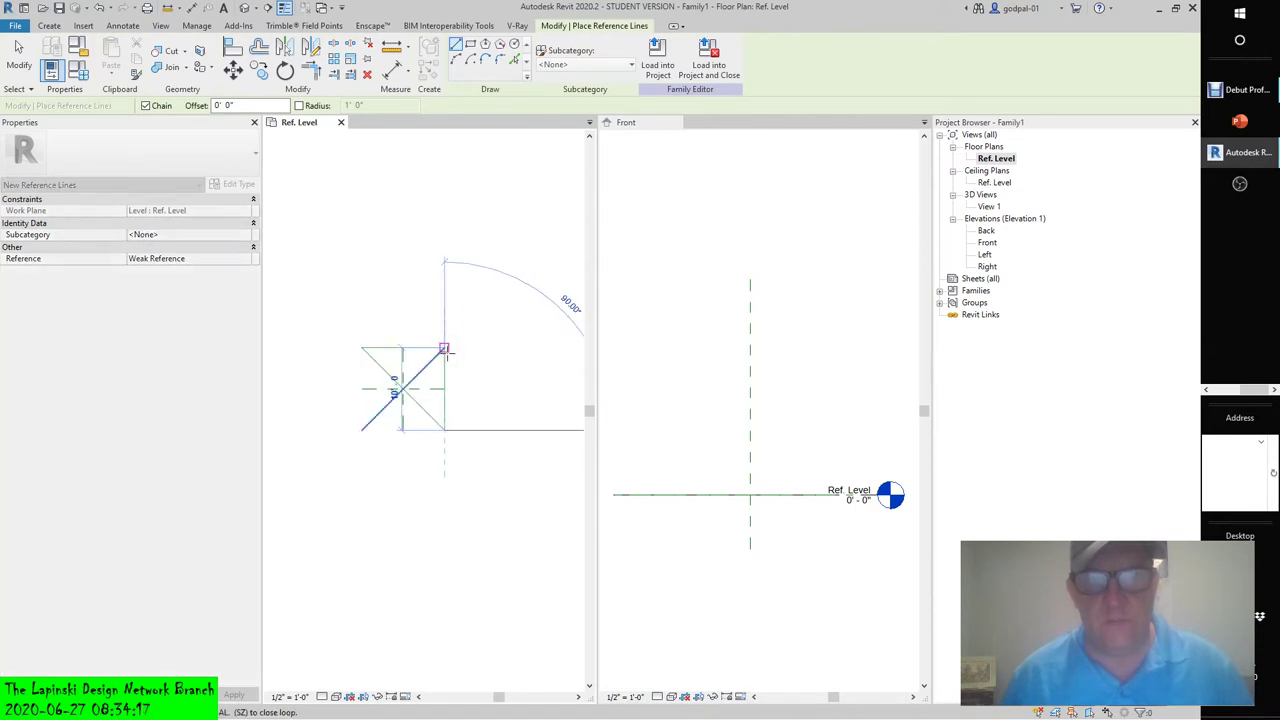
{"action": "left_click", "coordinate": [362, 430]}
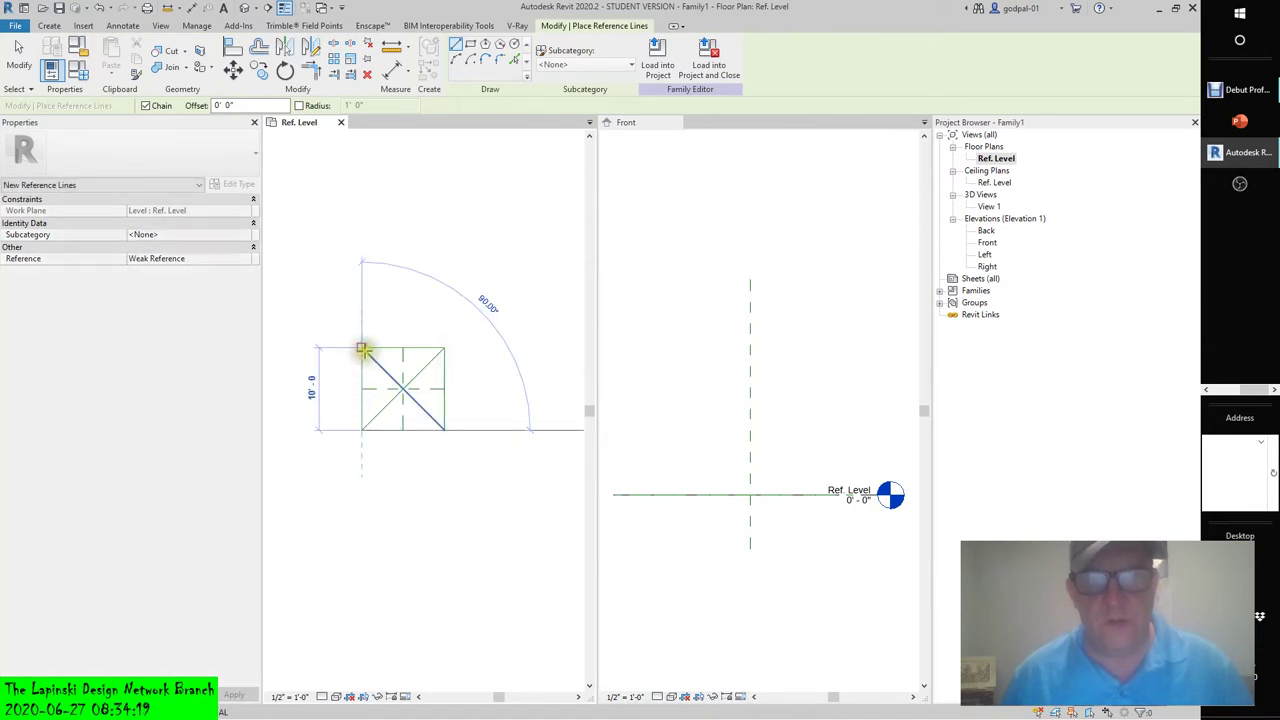
{"action": "left_click", "coordinate": [363, 349]}
{"action": "key", "text": "Escape"}
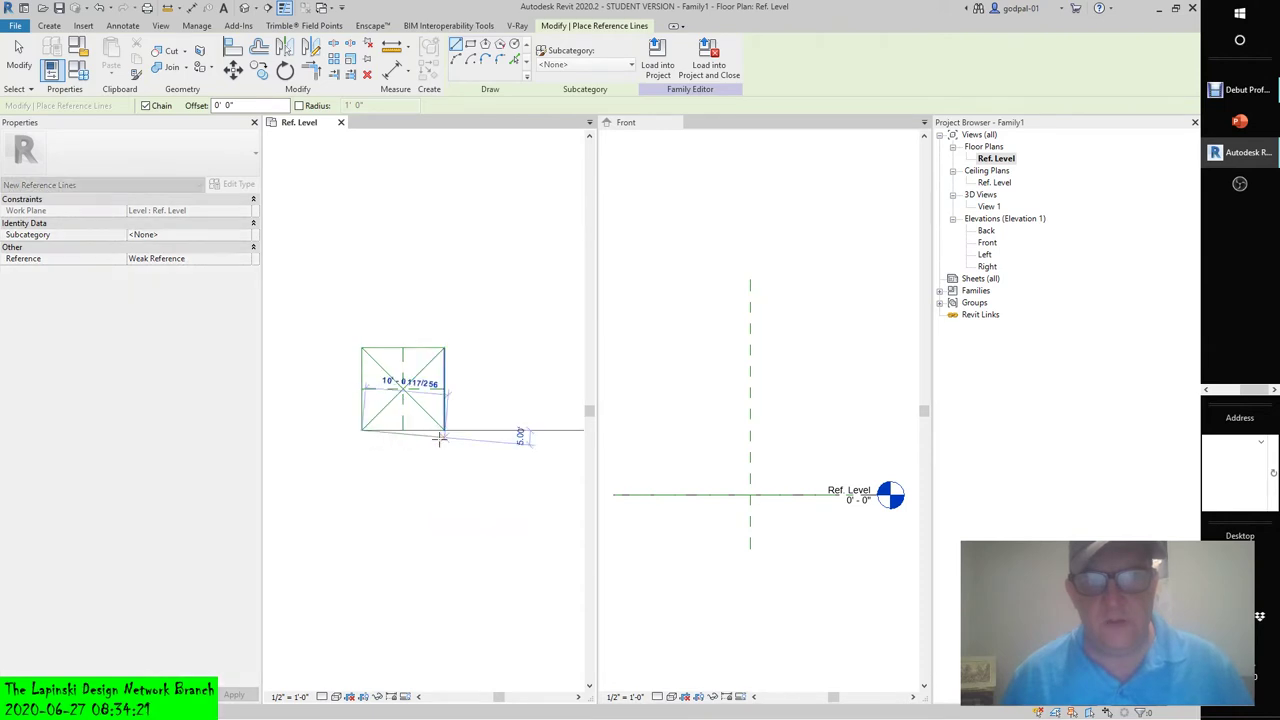
{"action": "key", "text": "Escape"}
- Delete both diagonal reference lines and remove the square's reference lines, undoing an accidental move
{"action": "left_click", "coordinate": [425, 370]}
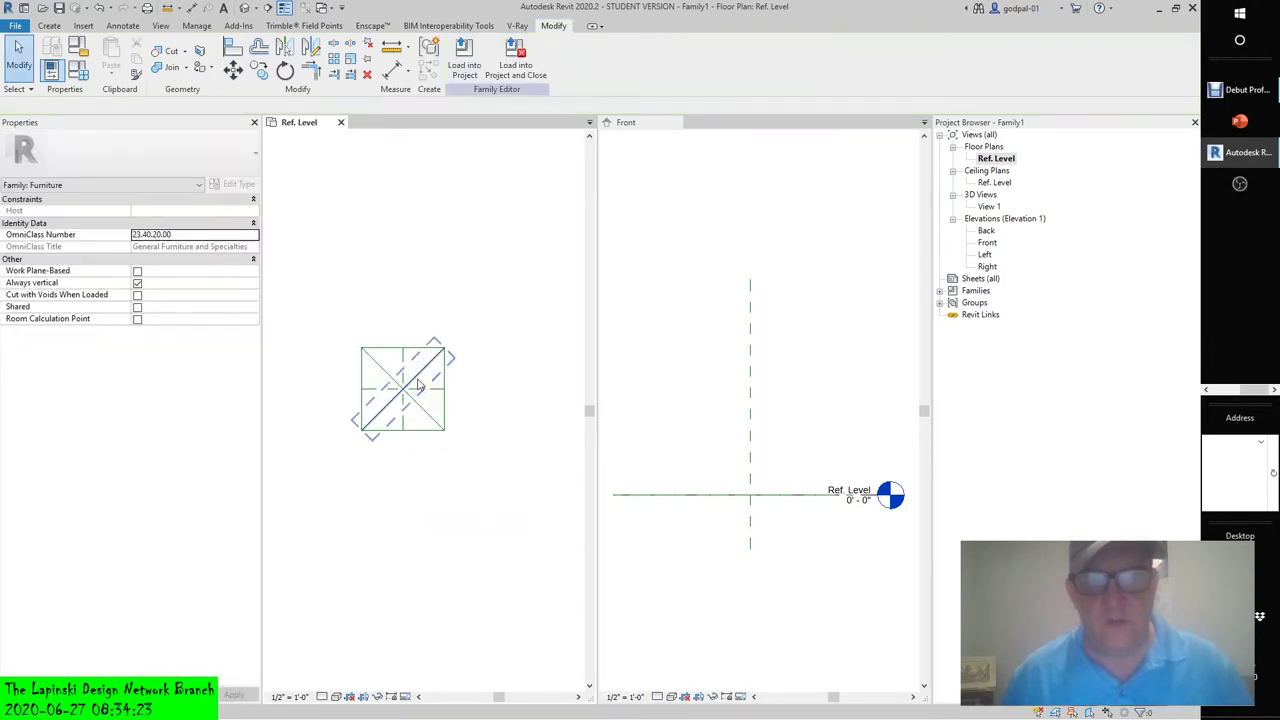
{"action": "key", "text": "Delete"}
{"action": "left_click", "coordinate": [394, 380]}
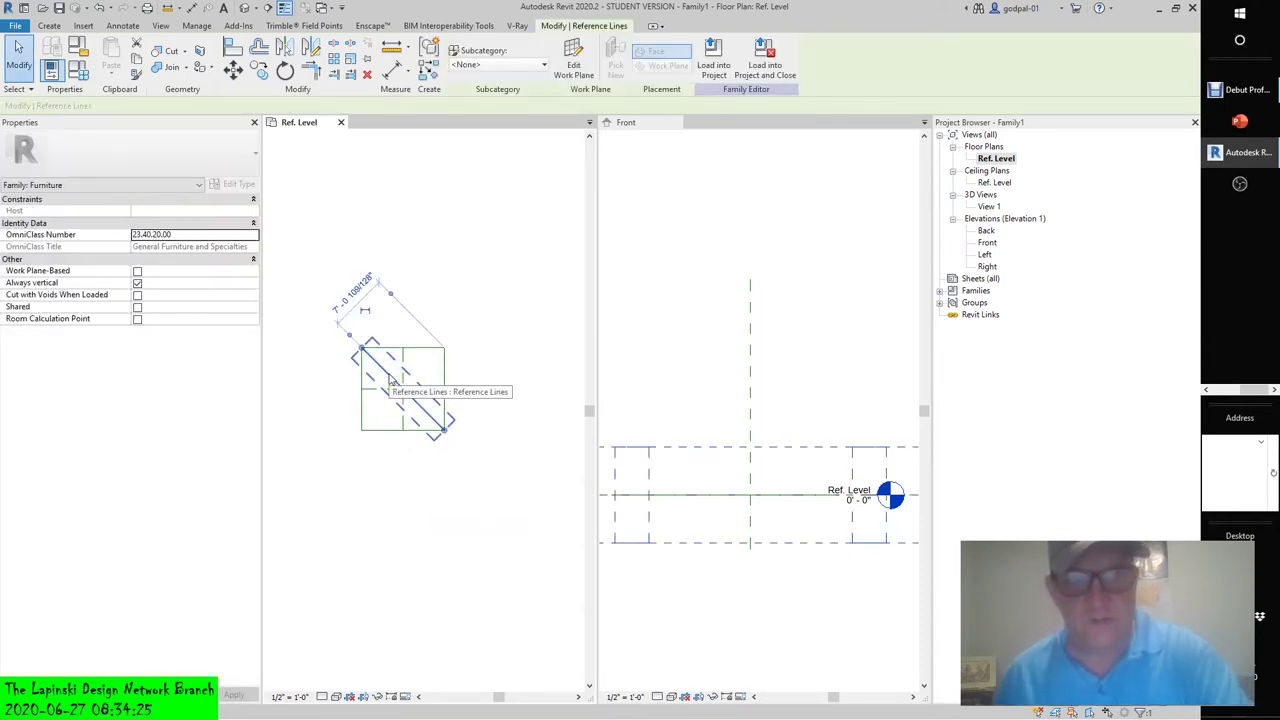
{"action": "key", "text": "Delete"}
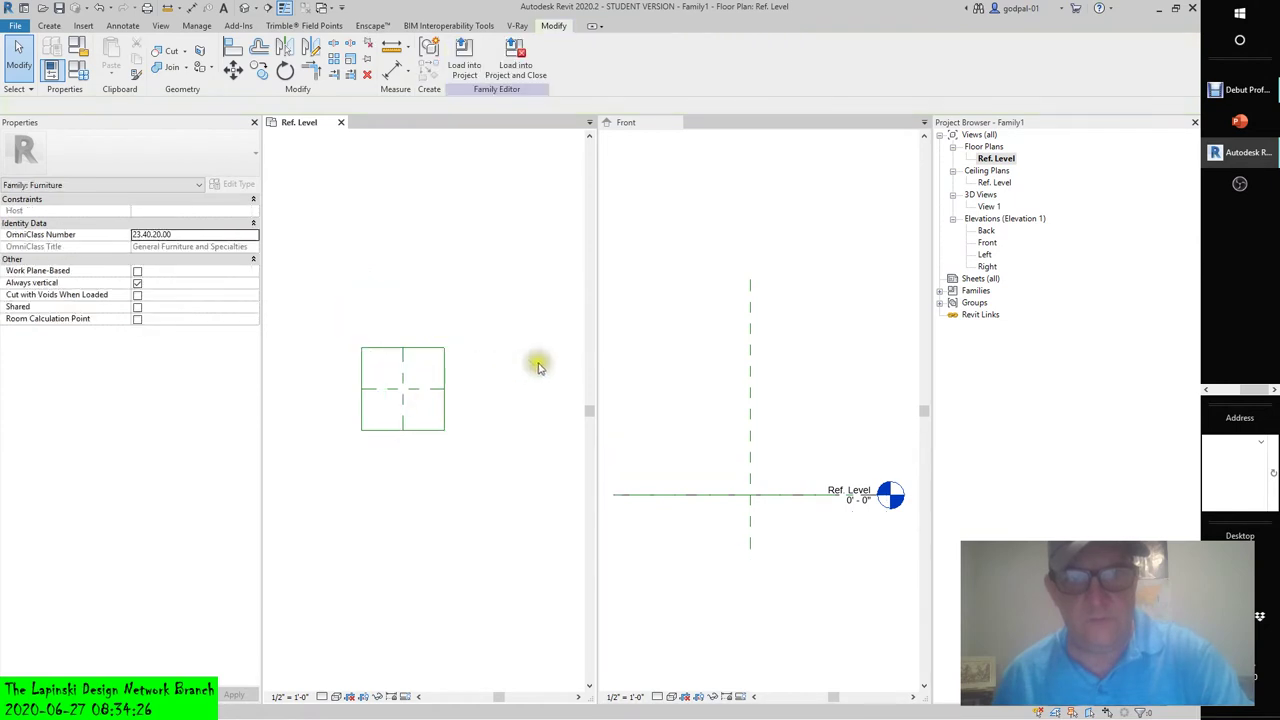
{"action": "left_click", "coordinate": [447, 364]}
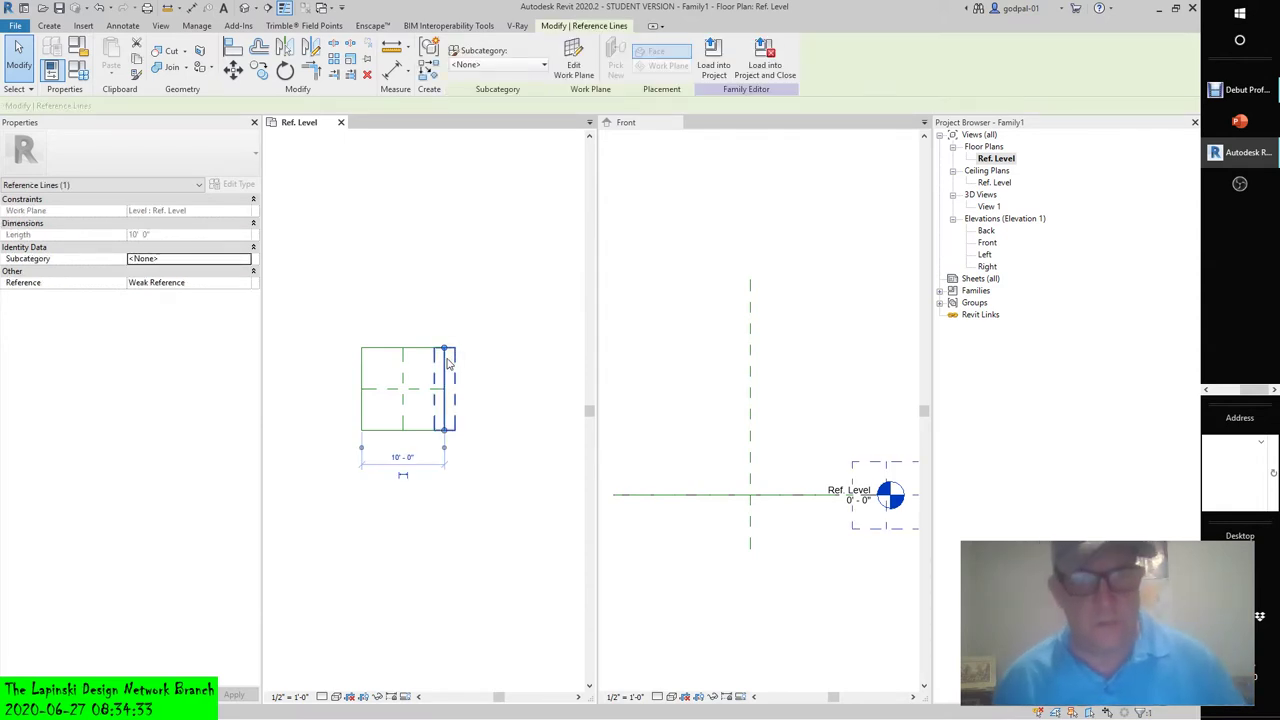
{"action": "left_click", "coordinate": [432, 348]}
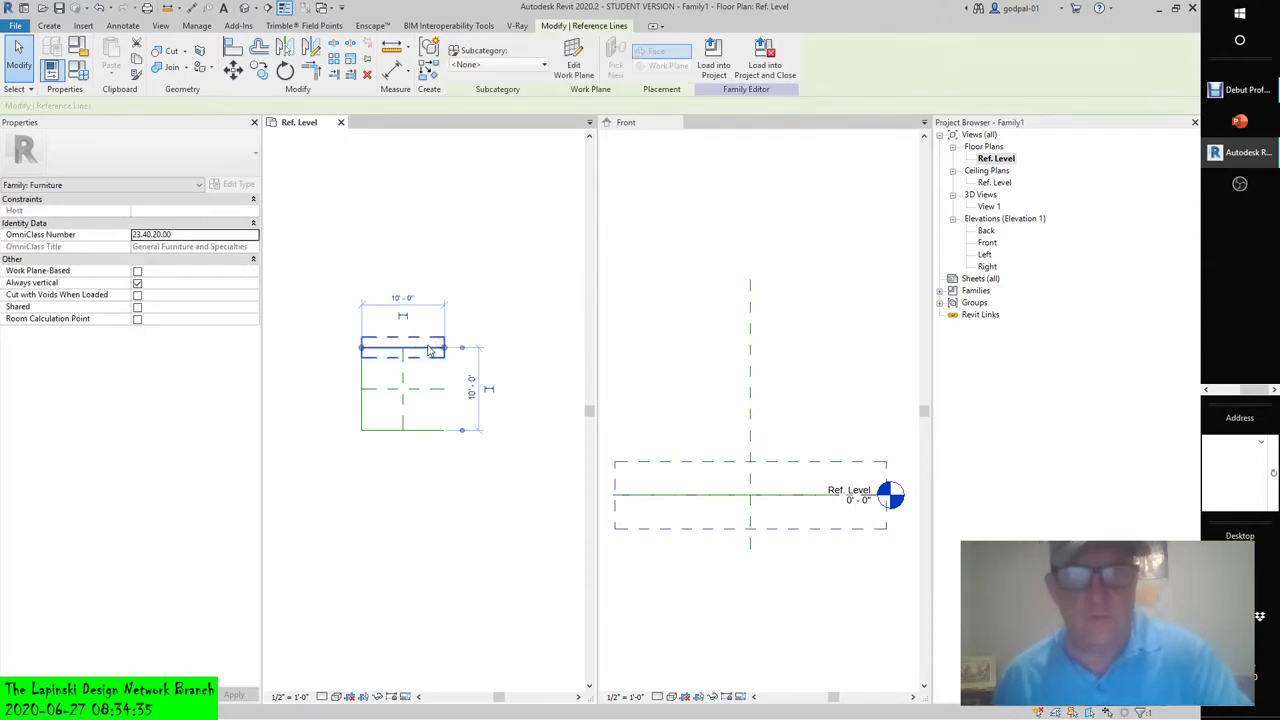
{"action": "left_click_drag", "start_coordinate": [430, 350], "coordinate": [386, 432]}
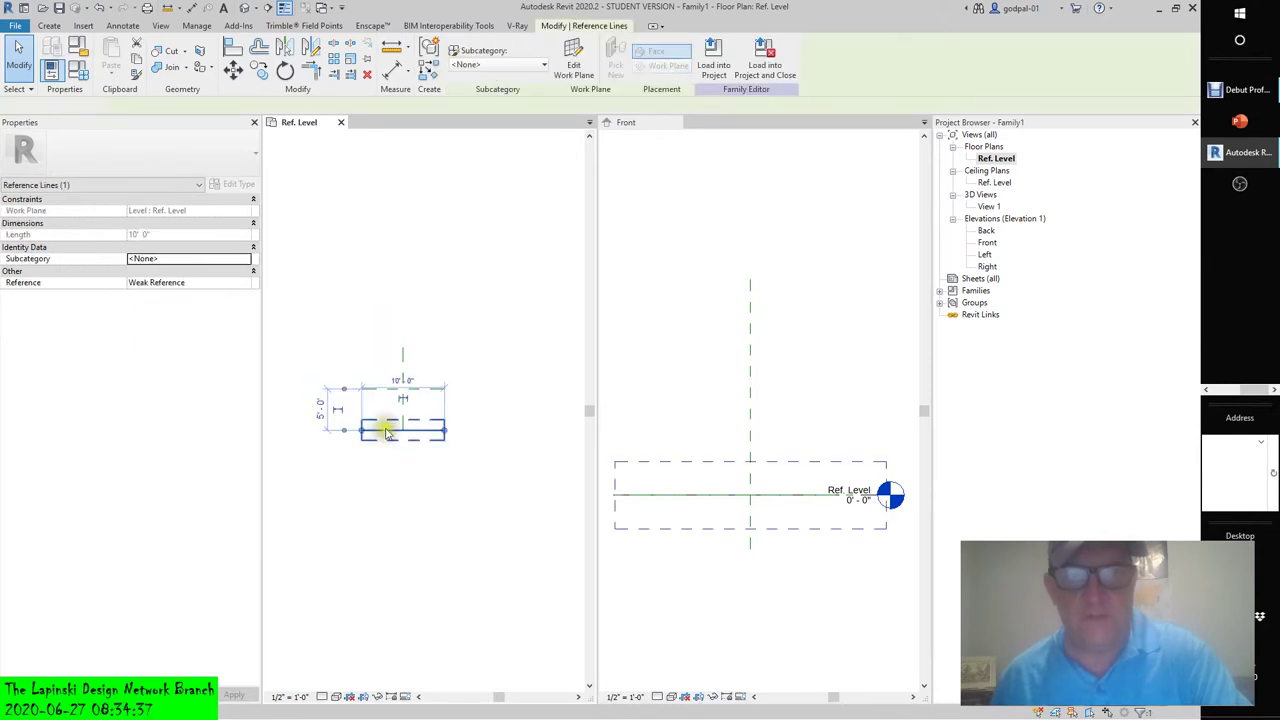
{"action": "key", "text": "ctrl+z"}
{"action": "key", "text": "ctrl+z"}
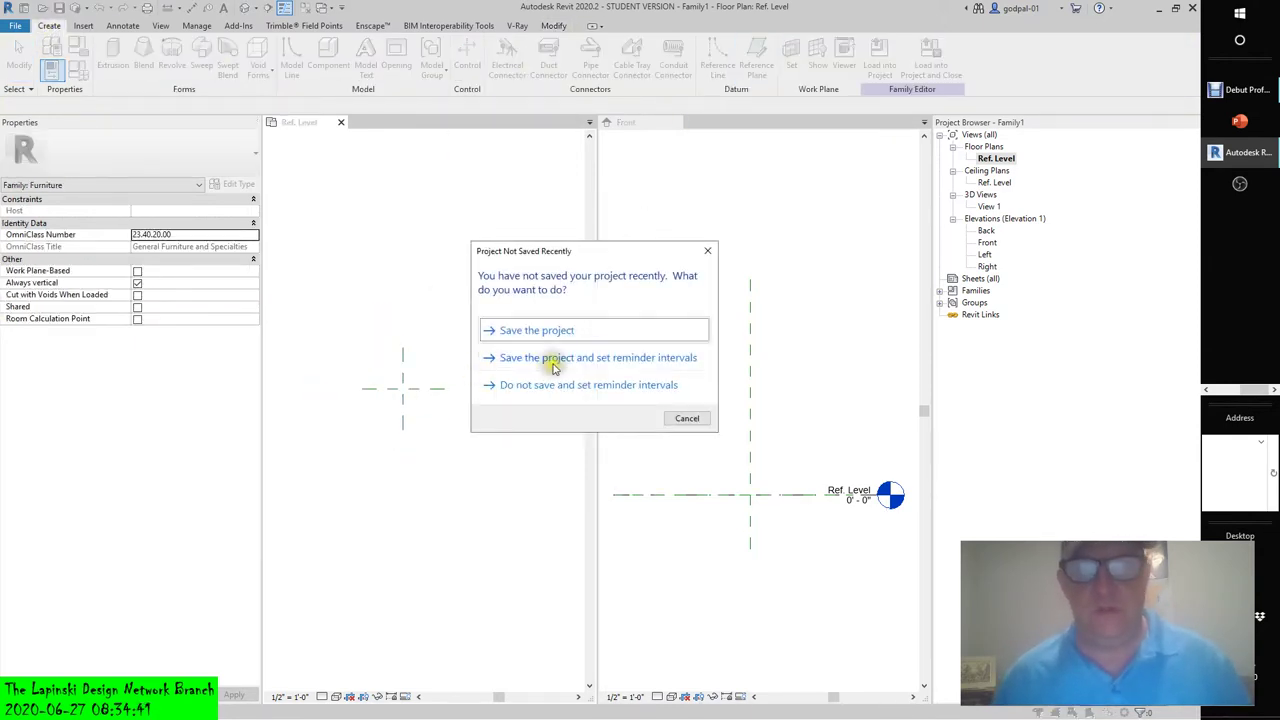
- Dismiss the save reminder and draw left and right vertical reference planes with RP
{"action": "left_click", "coordinate": [686, 418]}
{"action": "key", "text": "r"}
{"action": "key", "text": "p"}
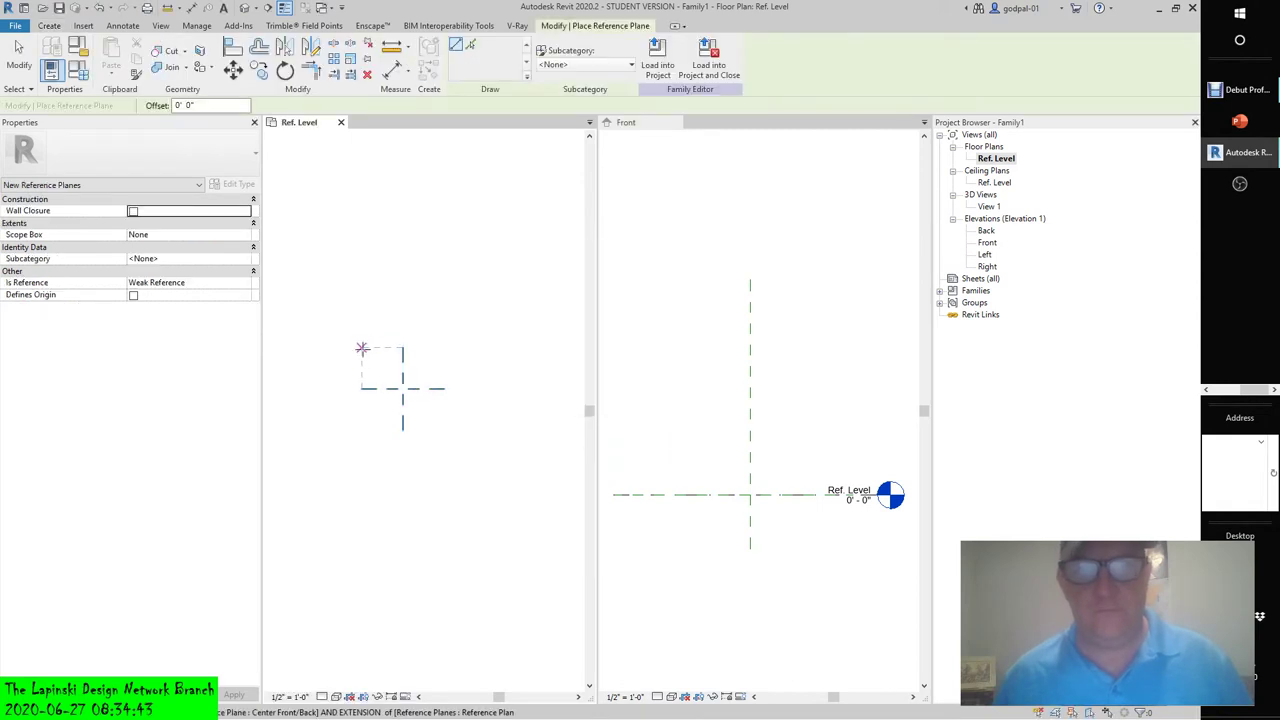
{"action": "left_click", "coordinate": [362, 348]}
{"action": "left_click", "coordinate": [364, 431]}
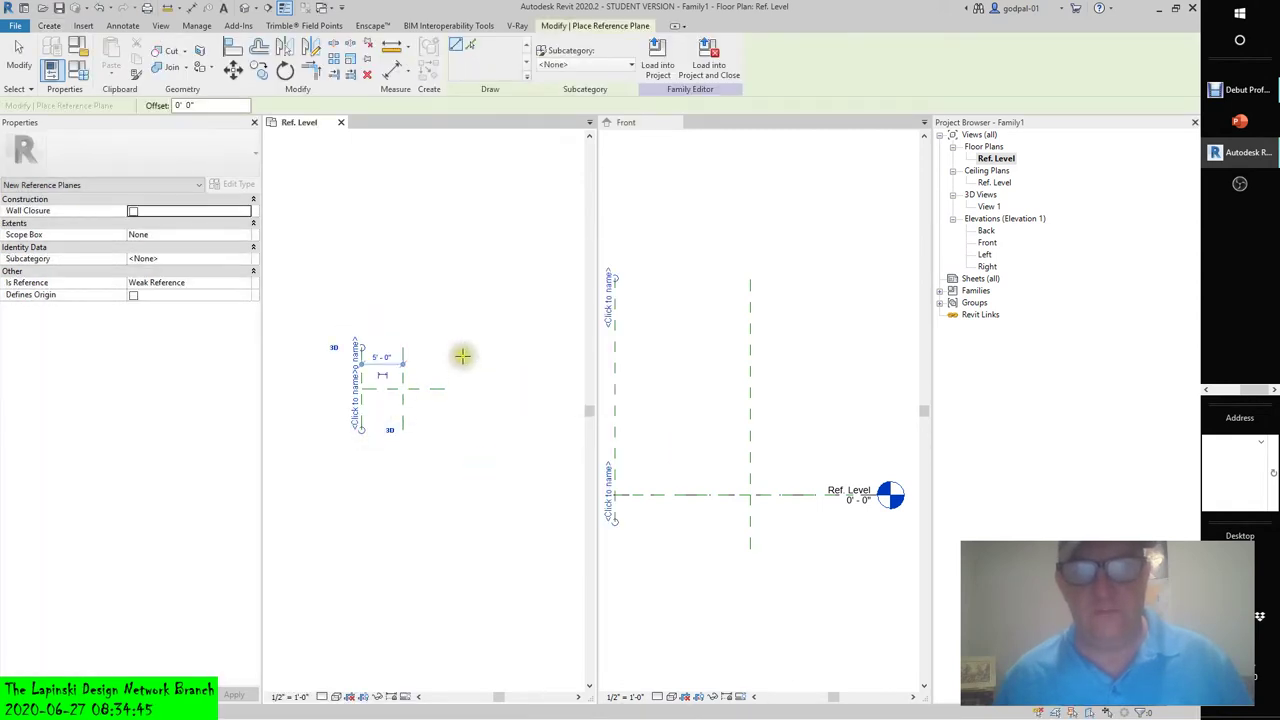
{"action": "left_click", "coordinate": [445, 348]}
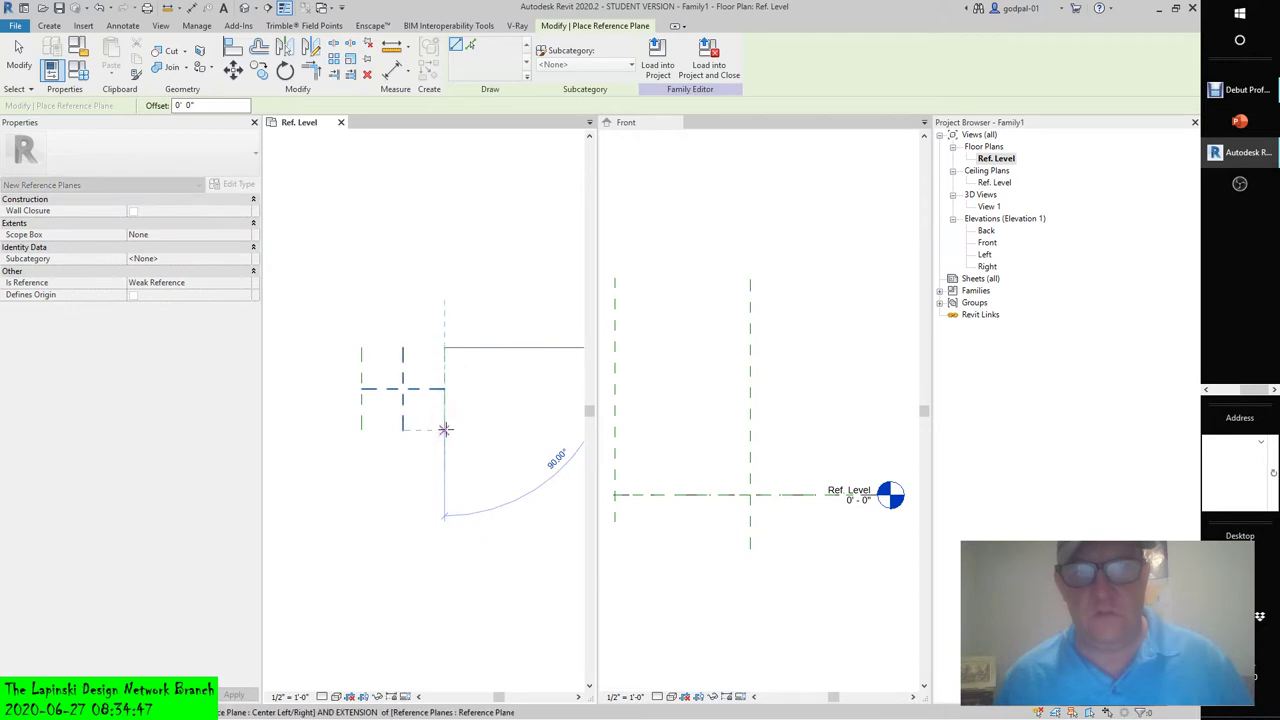
{"action": "left_click", "coordinate": [445, 430]}
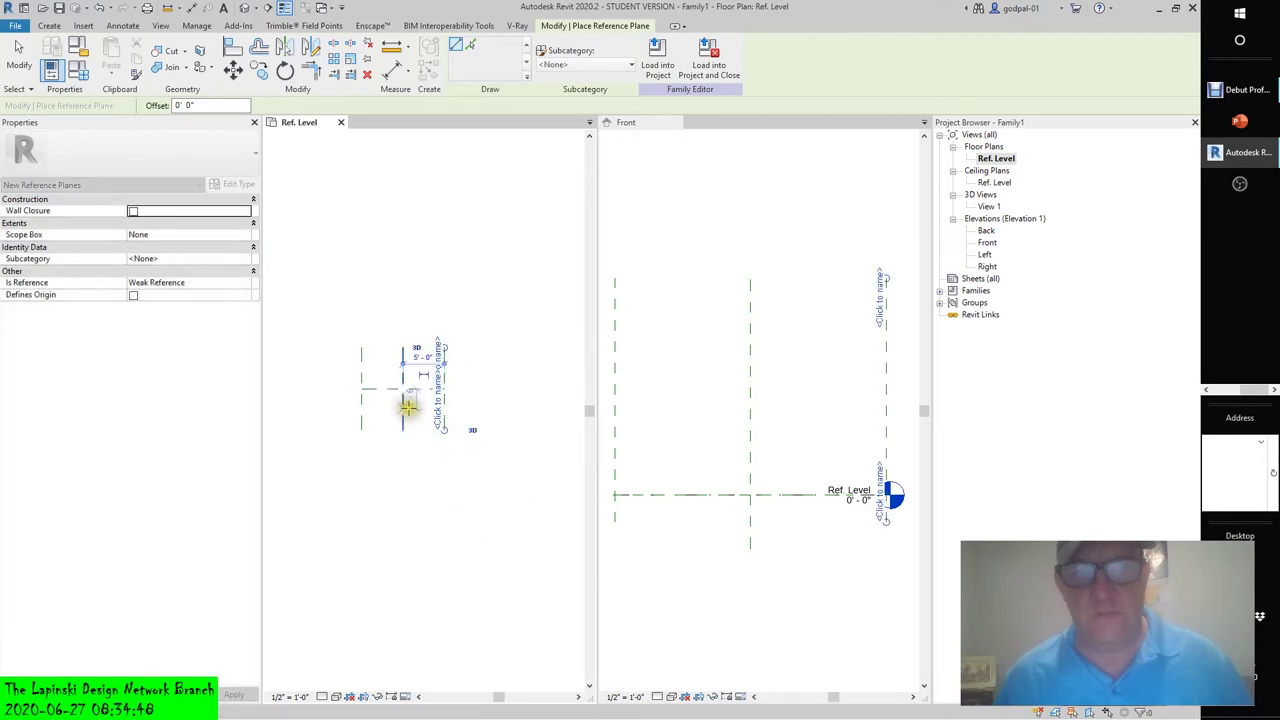
- Draw the lower and upper horizontal reference planes across the square
{"action": "left_click", "coordinate": [361, 430]}
{"action": "left_click", "coordinate": [349, 430]}
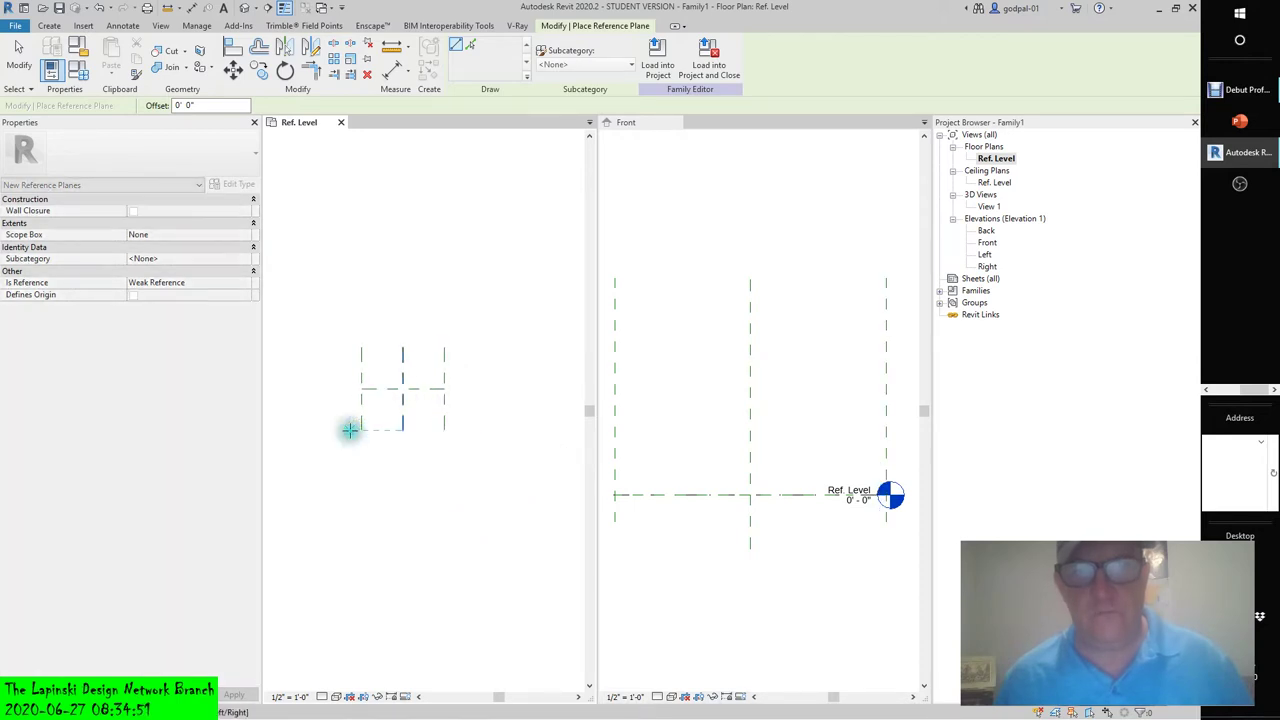
{"action": "left_click", "coordinate": [457, 430]}
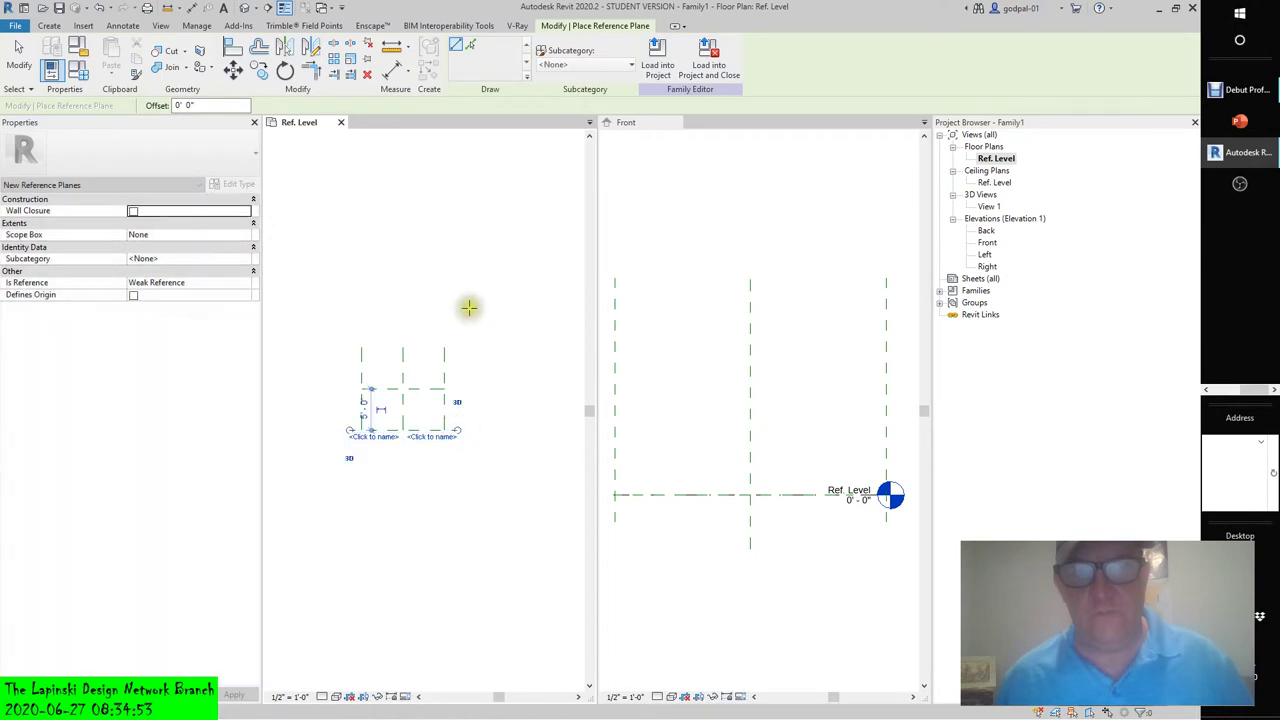
{"action": "left_click", "coordinate": [349, 348]}
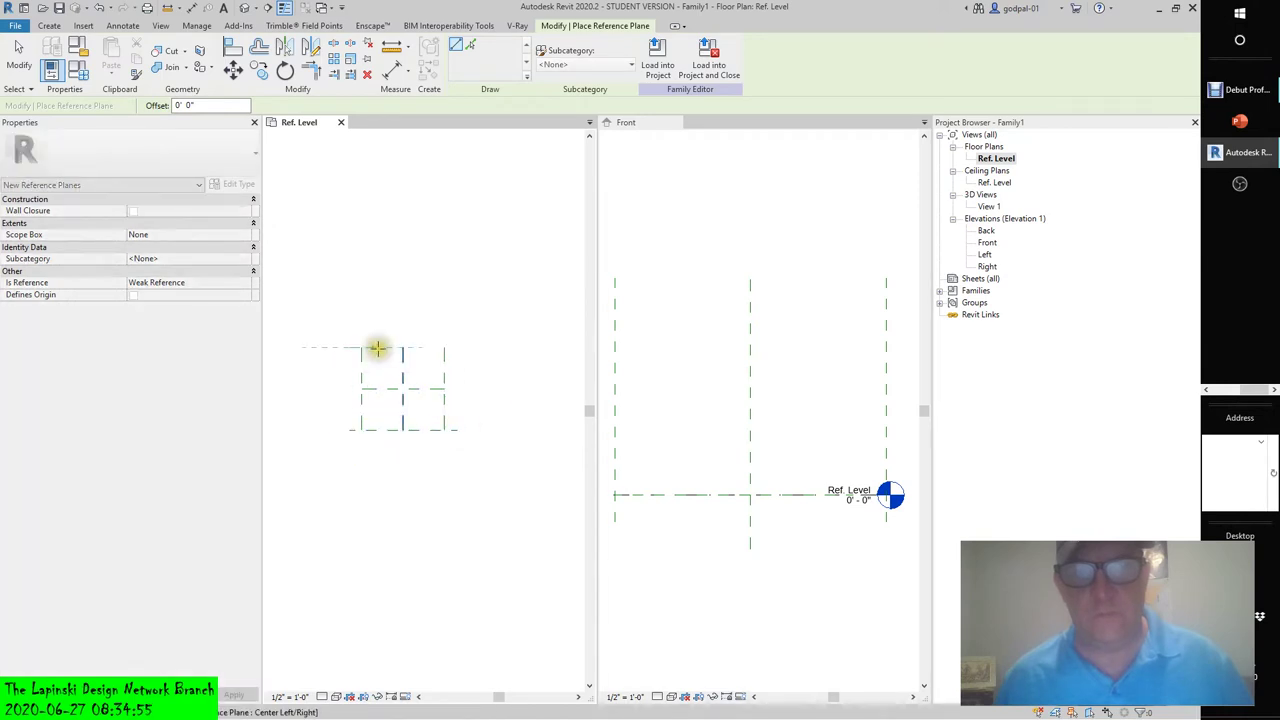
{"action": "left_click", "coordinate": [457, 348]}
{"action": "key", "text": "Escape"}
{"action": "key", "text": "Escape"}
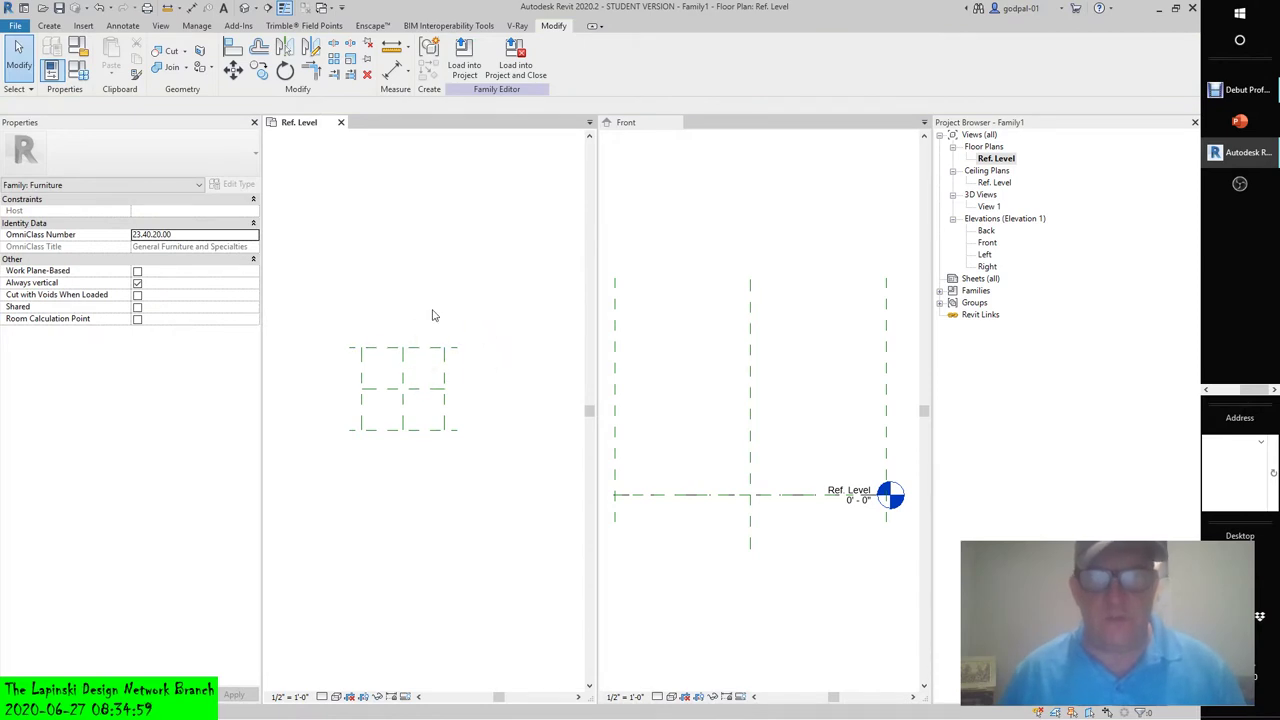
- Draw a 10'-0" rectangular extrusion sketch corner to corner and padlock its edges to the reference planes
{"action": "left_click", "coordinate": [49, 26]}
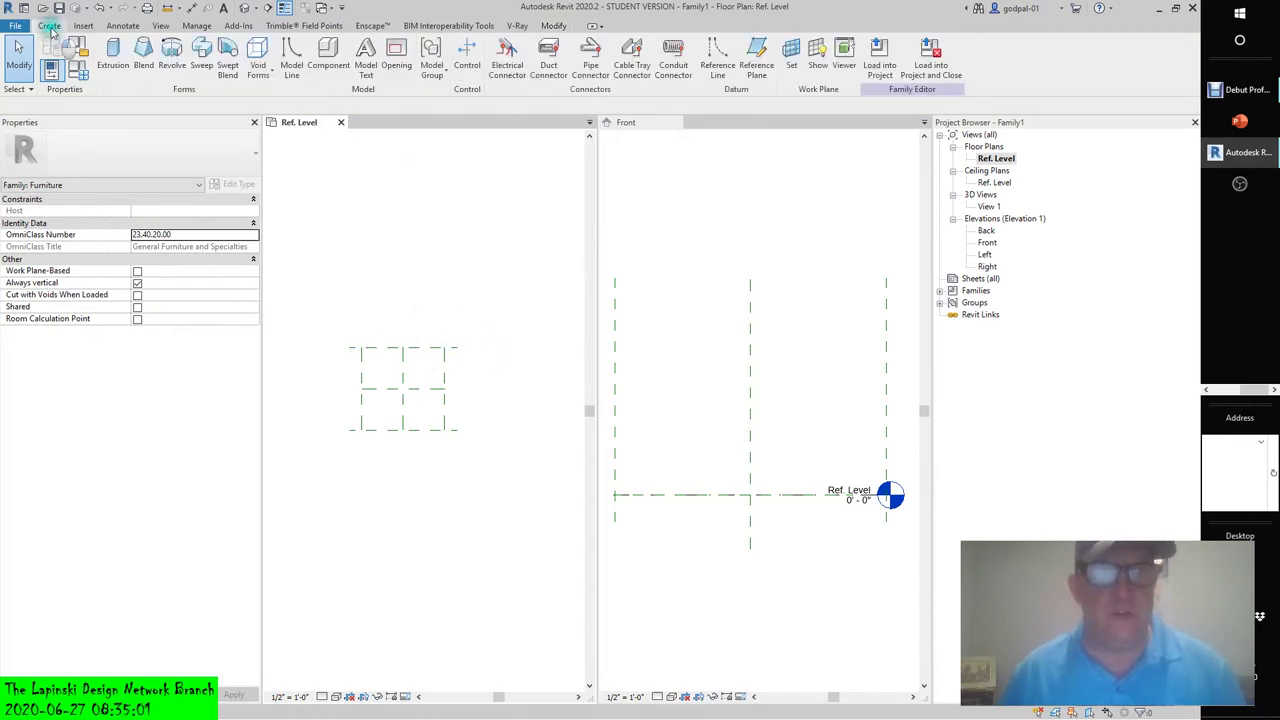
{"action": "left_click", "coordinate": [113, 55]}
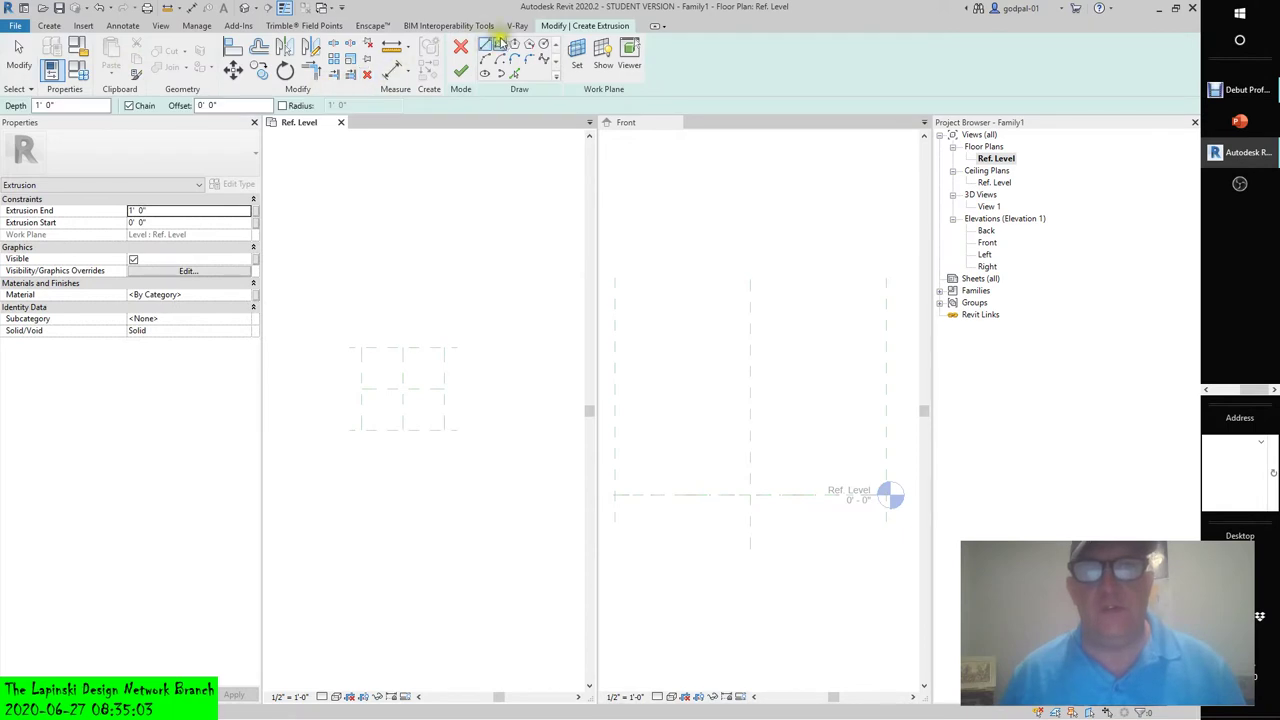
{"action": "left_click", "coordinate": [500, 45]}
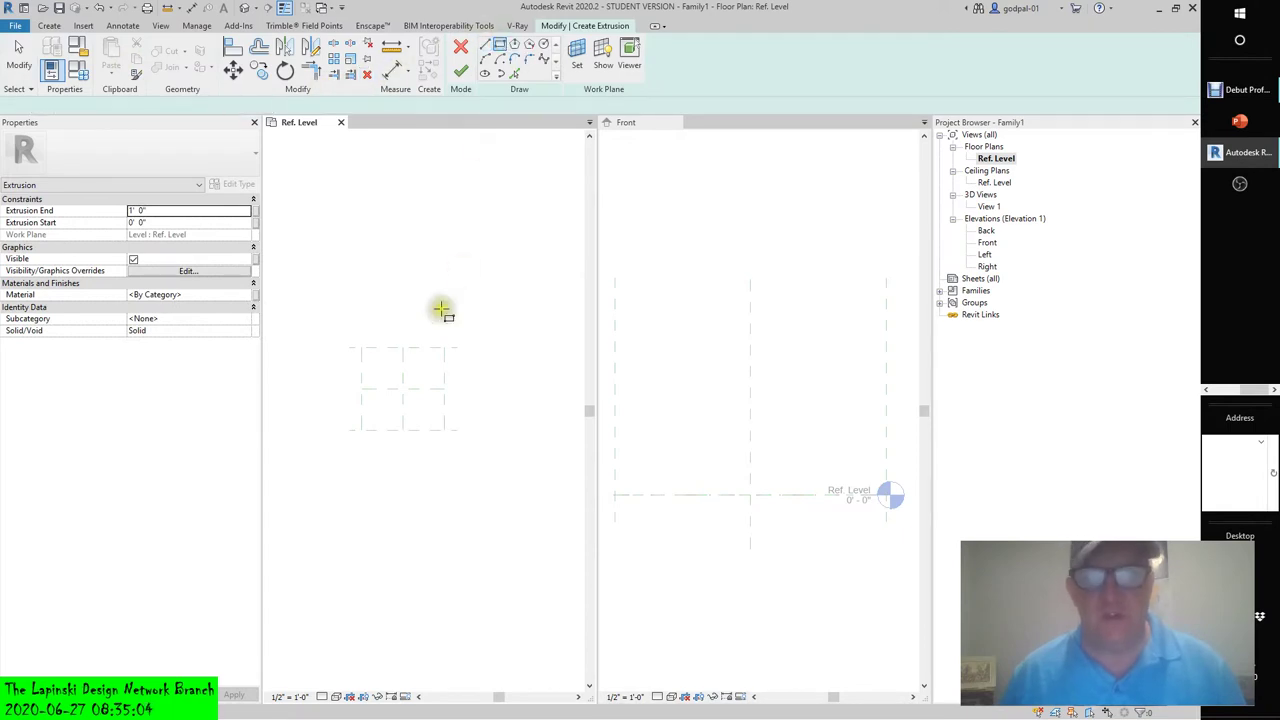
{"action": "left_click", "coordinate": [363, 341]}
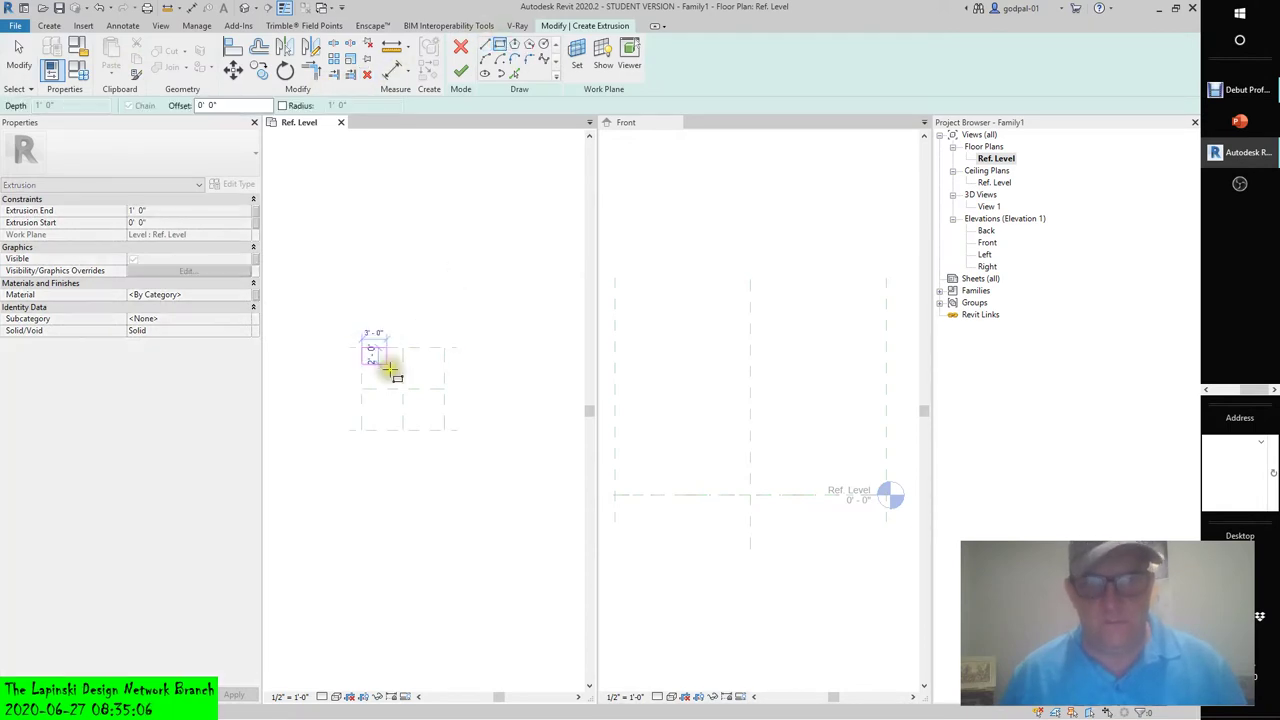
{"action": "left_click", "coordinate": [444, 430]}
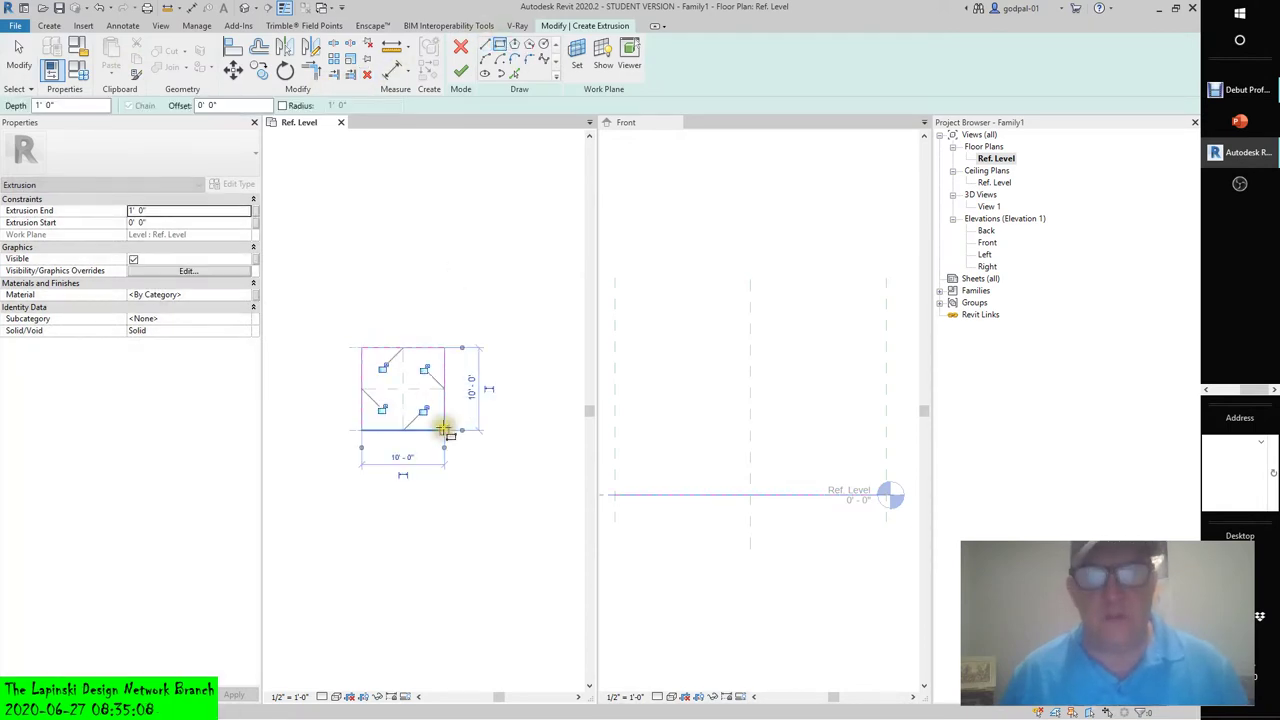
{"action": "left_click", "coordinate": [427, 372]}
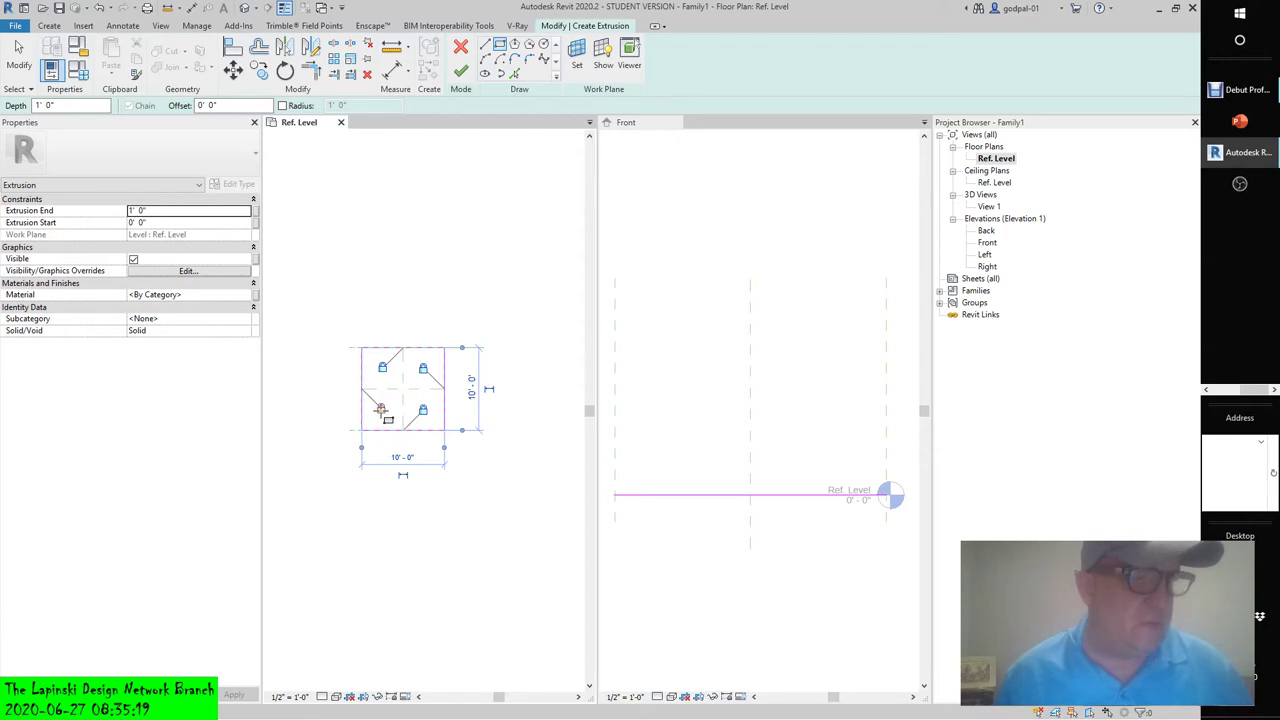
{"action": "left_click", "coordinate": [382, 408]}
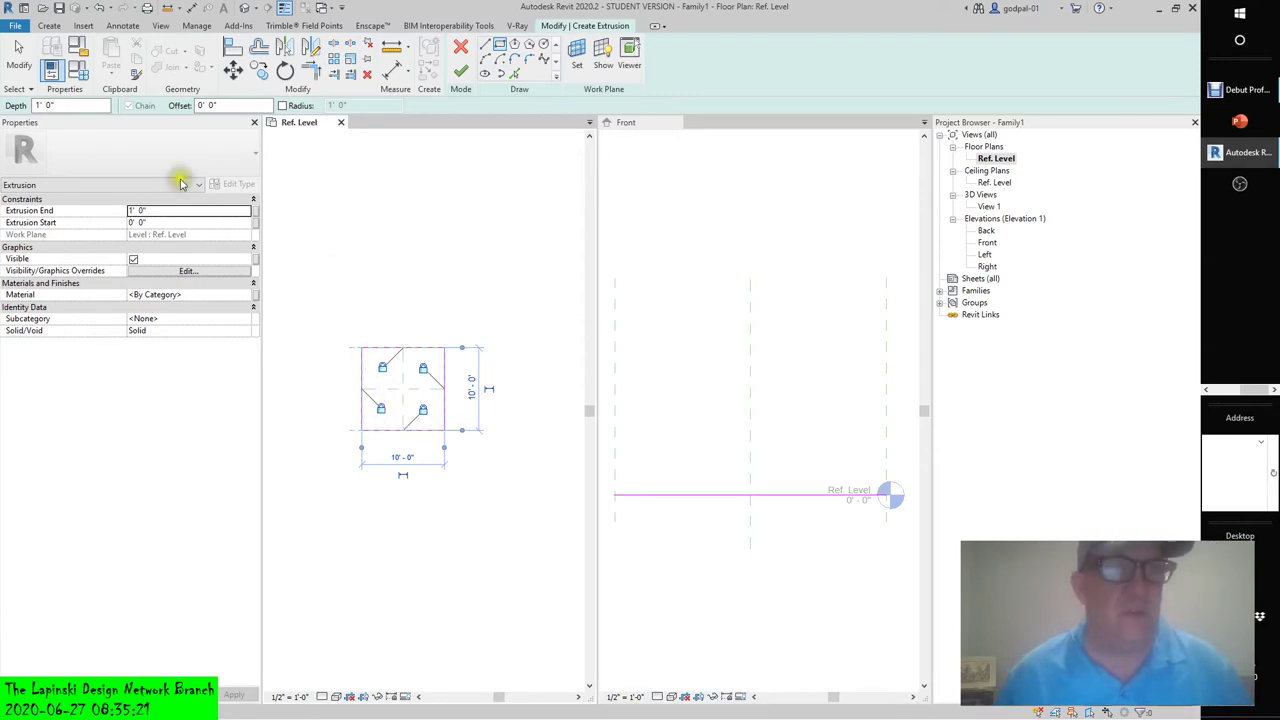
- Set the extrusion depth to -2" in the Options Bar
{"action": "double_click", "coordinate": [67, 106]}
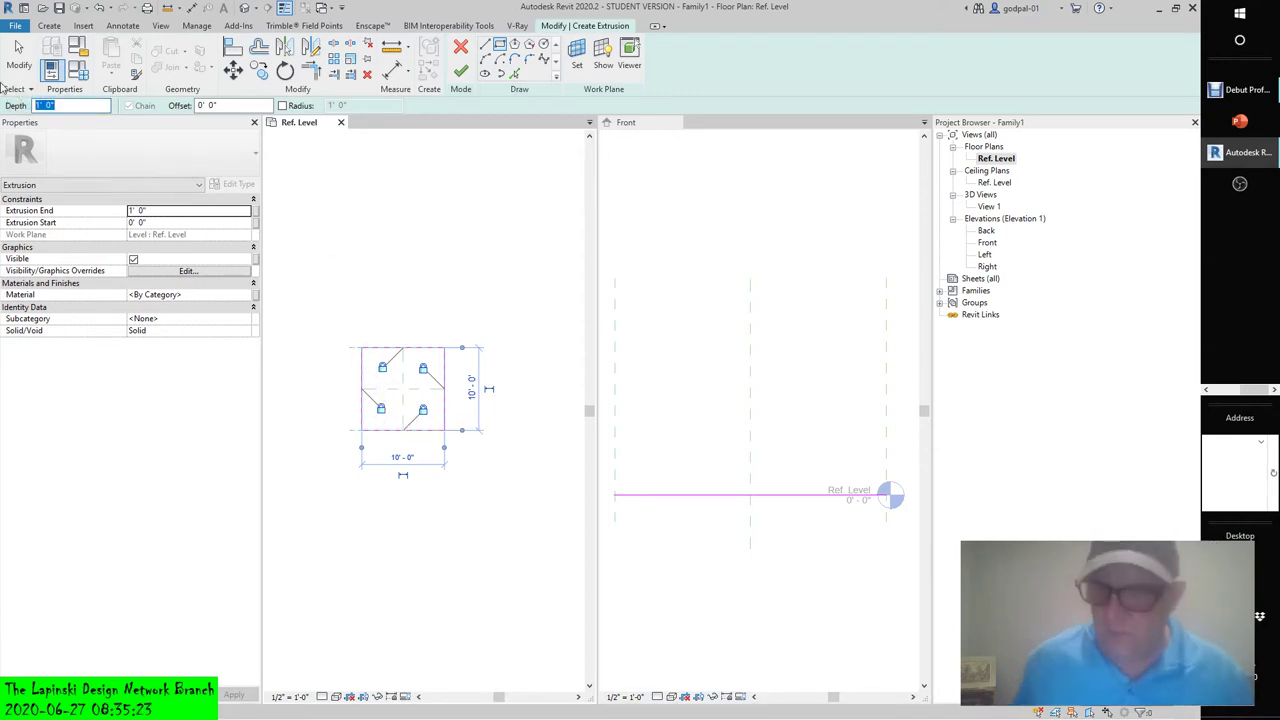
{"action": "type", "text": "-"}
{"action": "type", "text": "2\""}
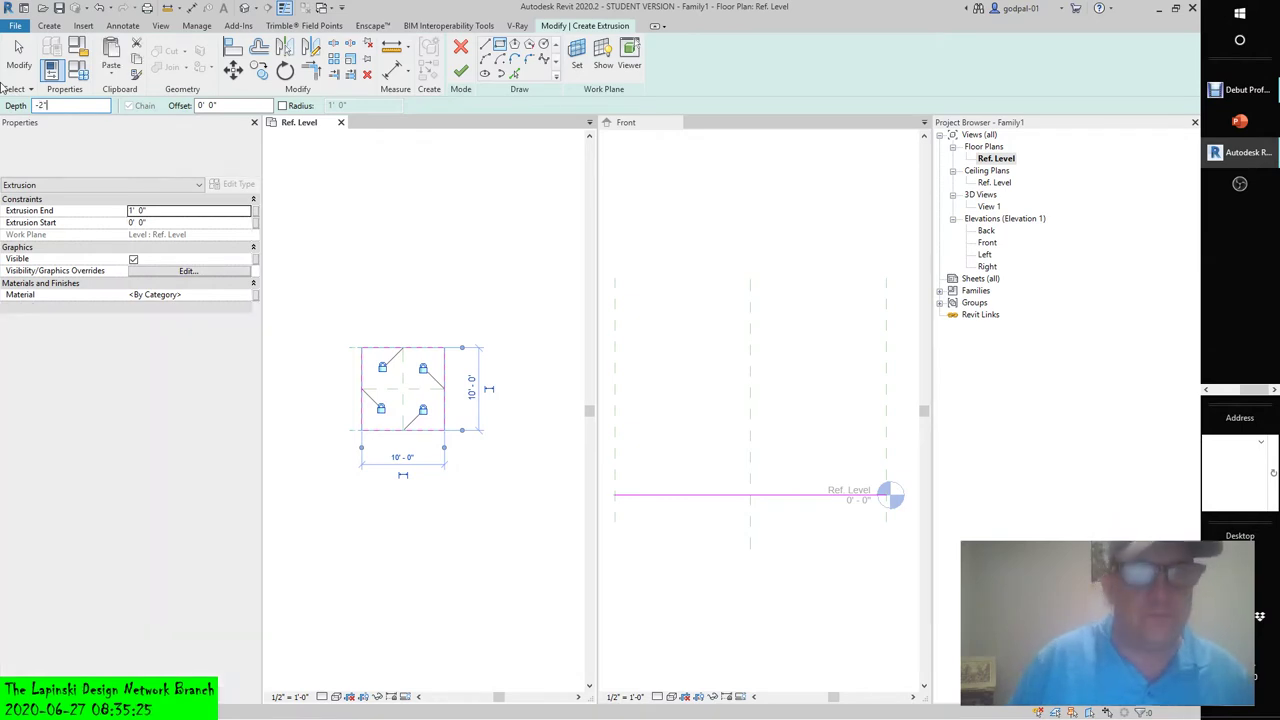
{"action": "key", "text": "Return"}
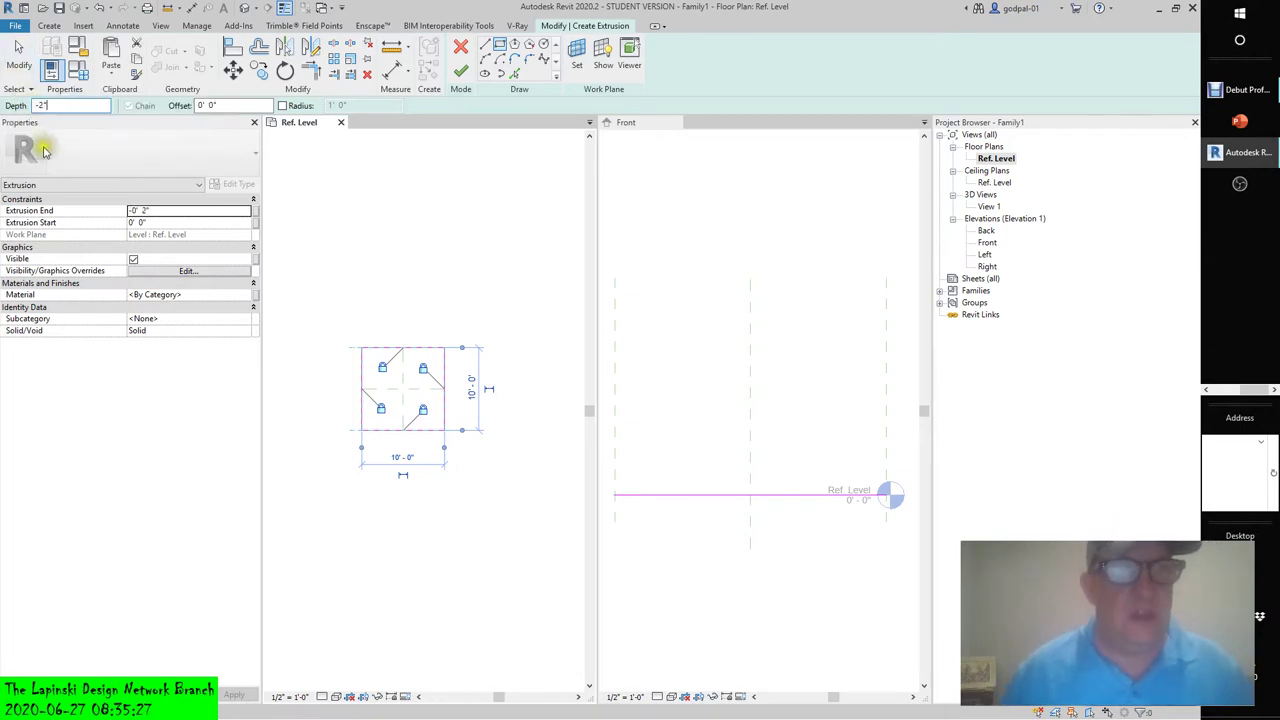
- Associate the extrusion's material with a new Tabletop Material type parameter
{"action": "left_click", "coordinate": [254, 300]}
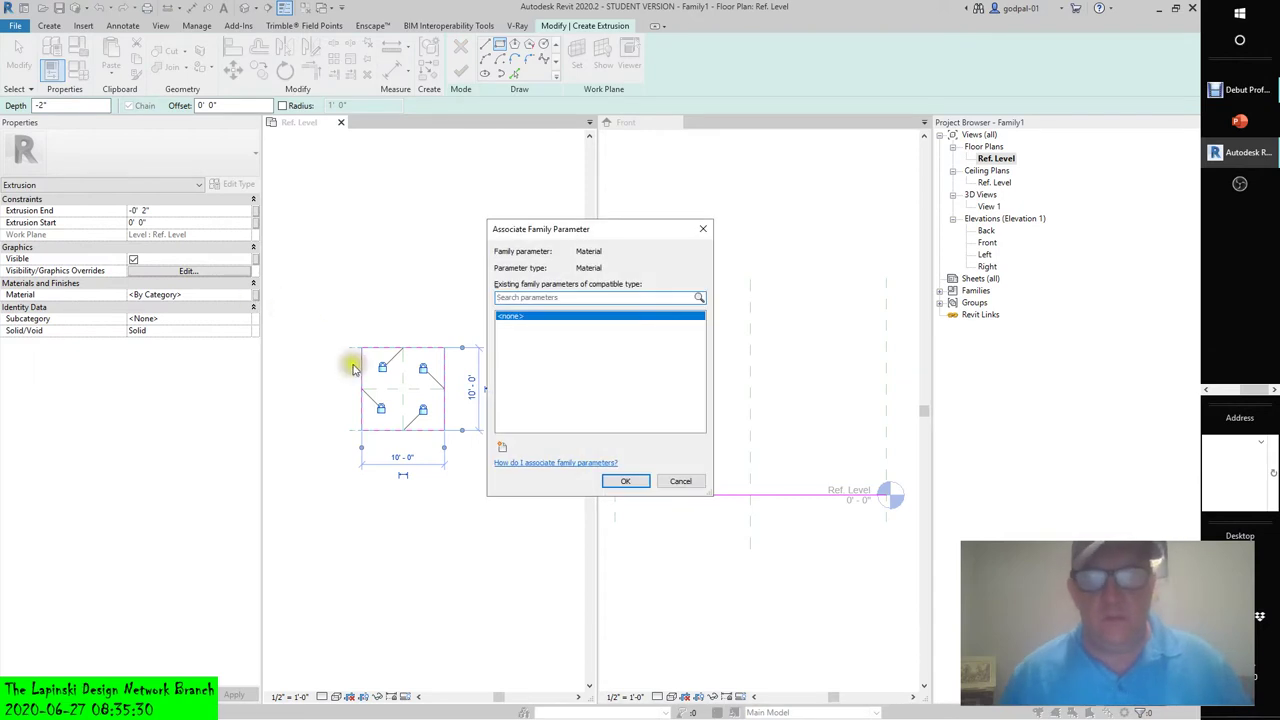
{"action": "left_click", "coordinate": [502, 447]}
{"action": "left_click", "coordinate": [783, 394]}
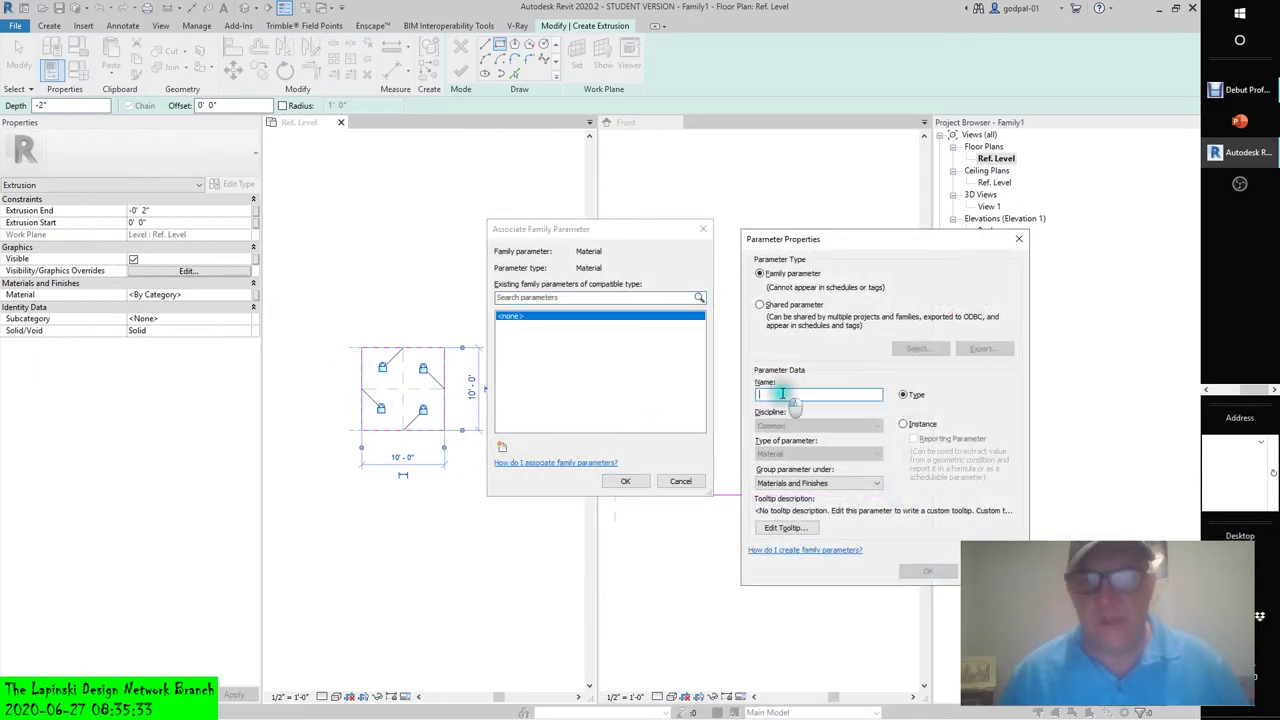
{"action": "type", "text": "Tabletop Material"}
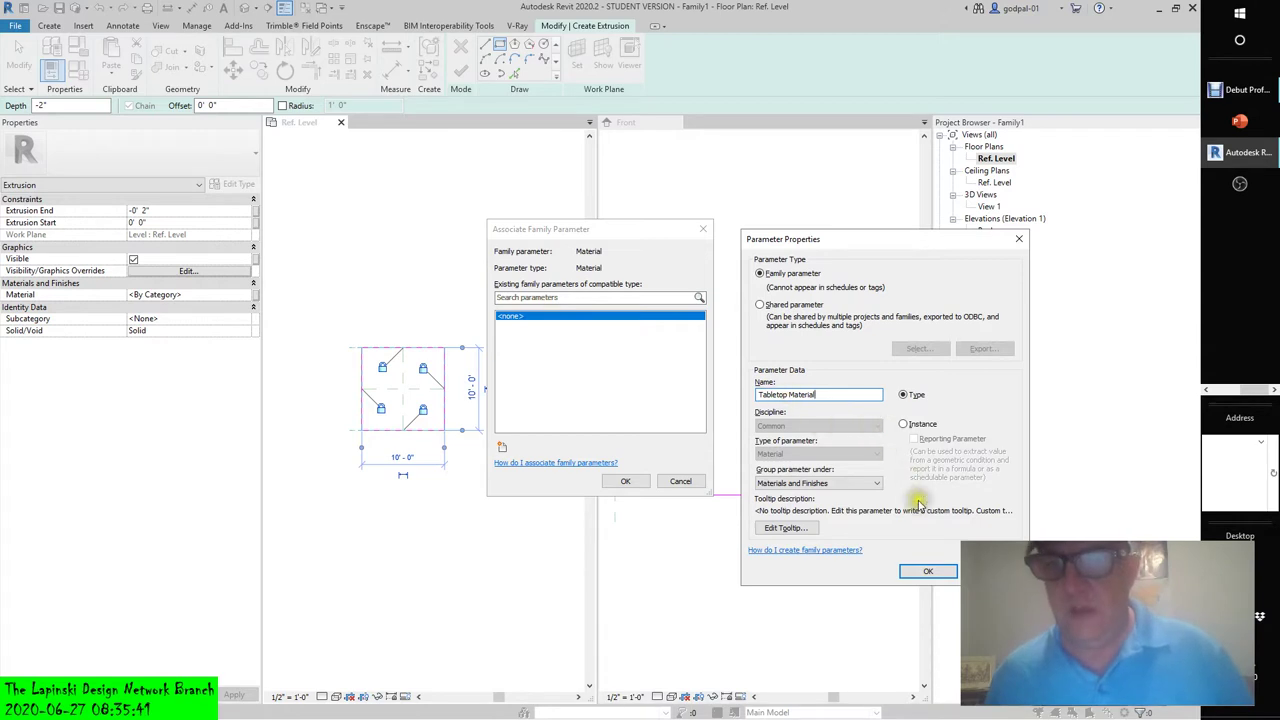
{"action": "left_click", "coordinate": [928, 572]}
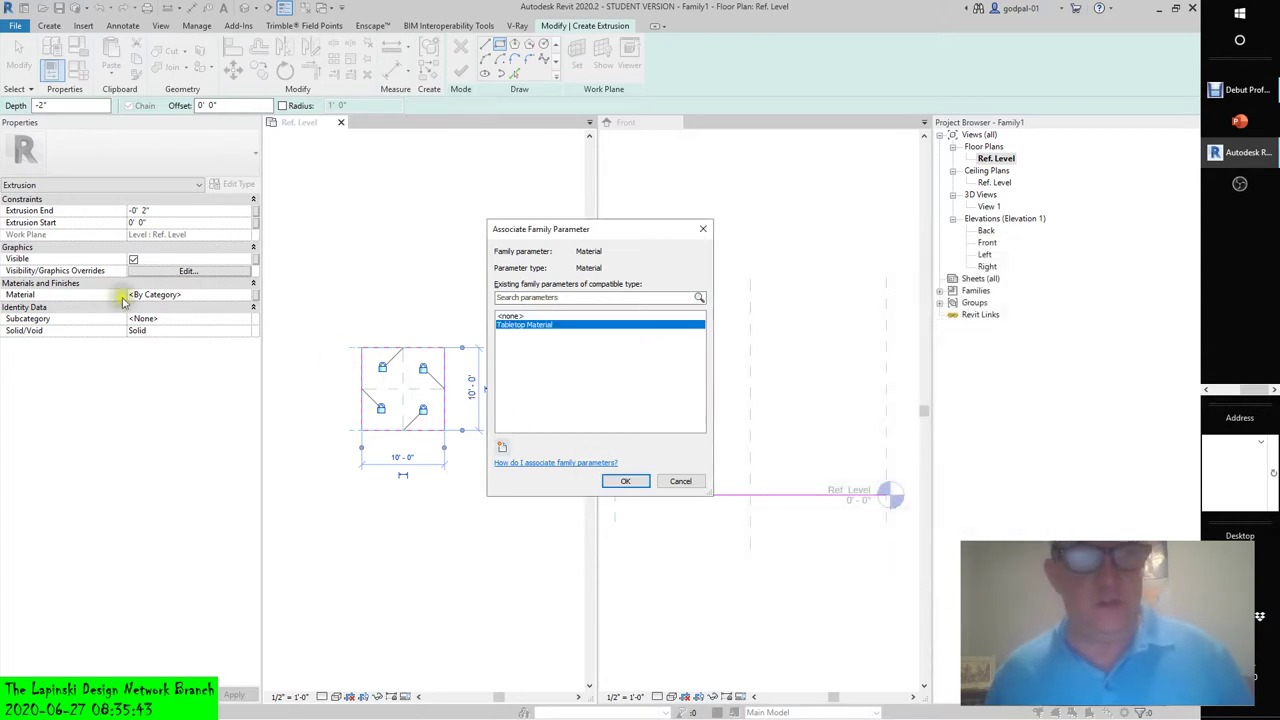
{"action": "left_click", "coordinate": [624, 481]}
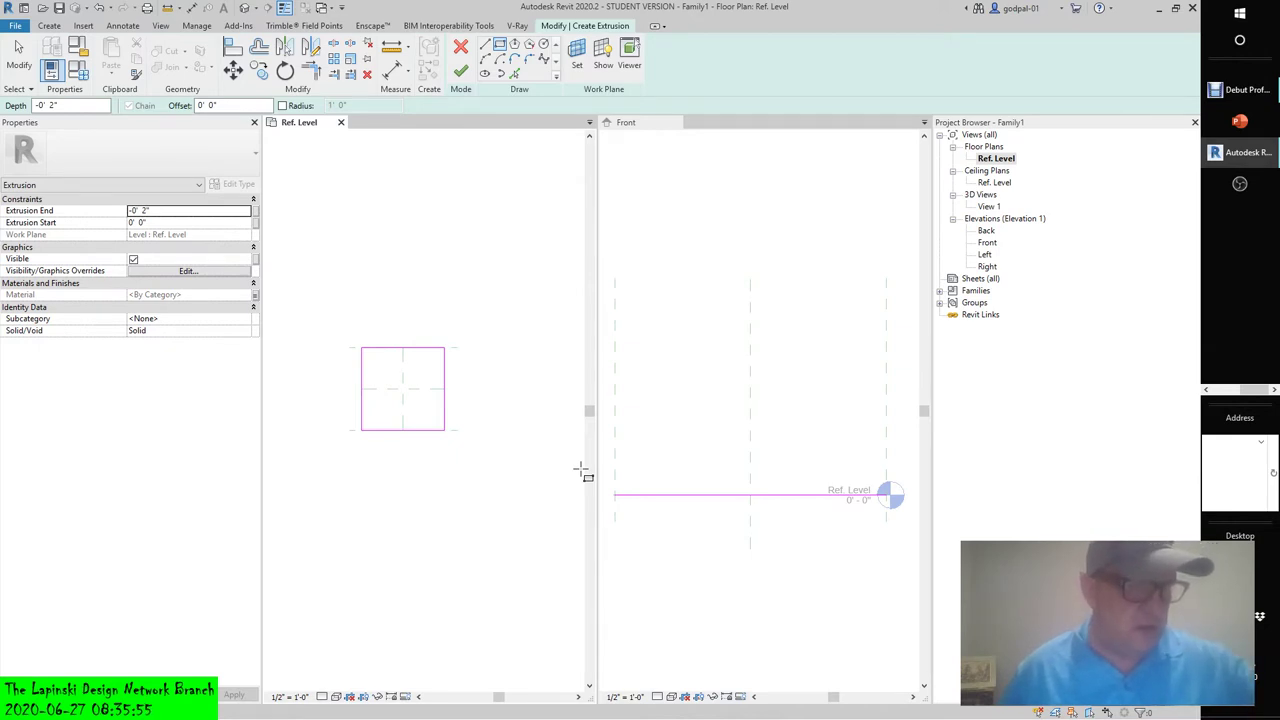
- Finish the tabletop extrusion and zoom in on the thin slab in the Front view
{"action": "left_click", "coordinate": [460, 71]}
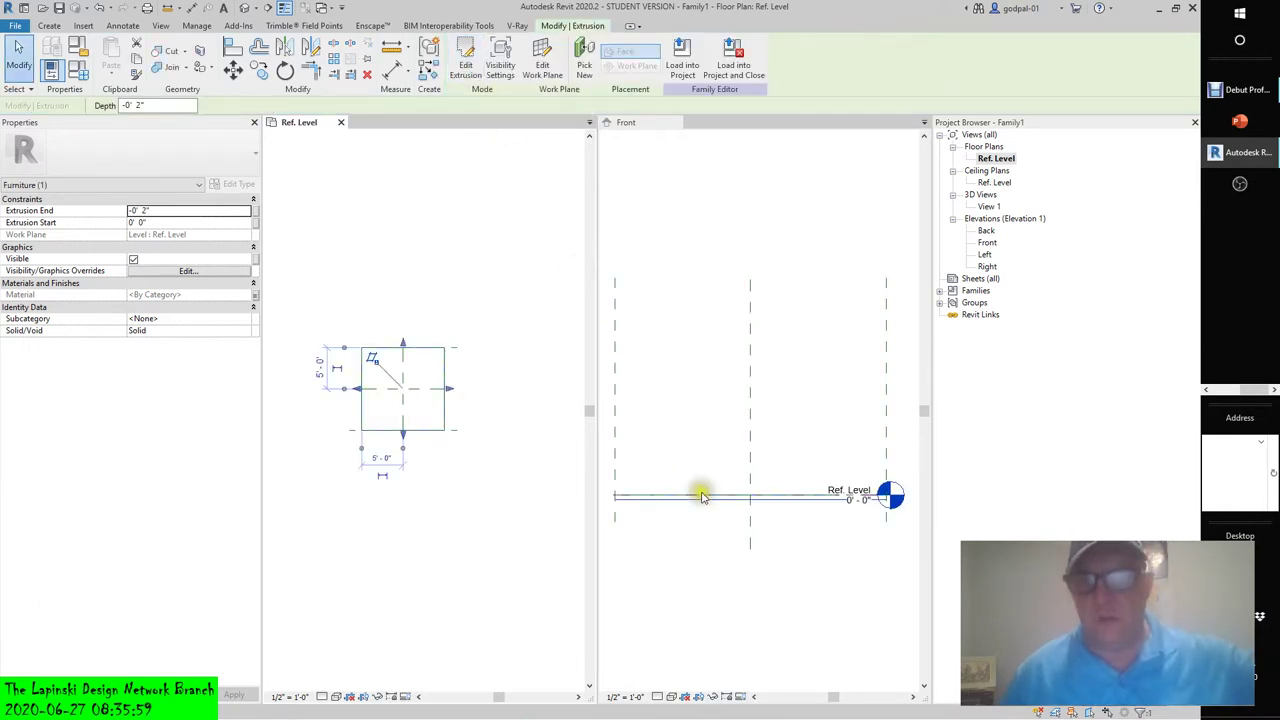
{"action": "scroll", "coordinate": [676, 506], "scroll_direction": "up", "scroll_amount": 2}
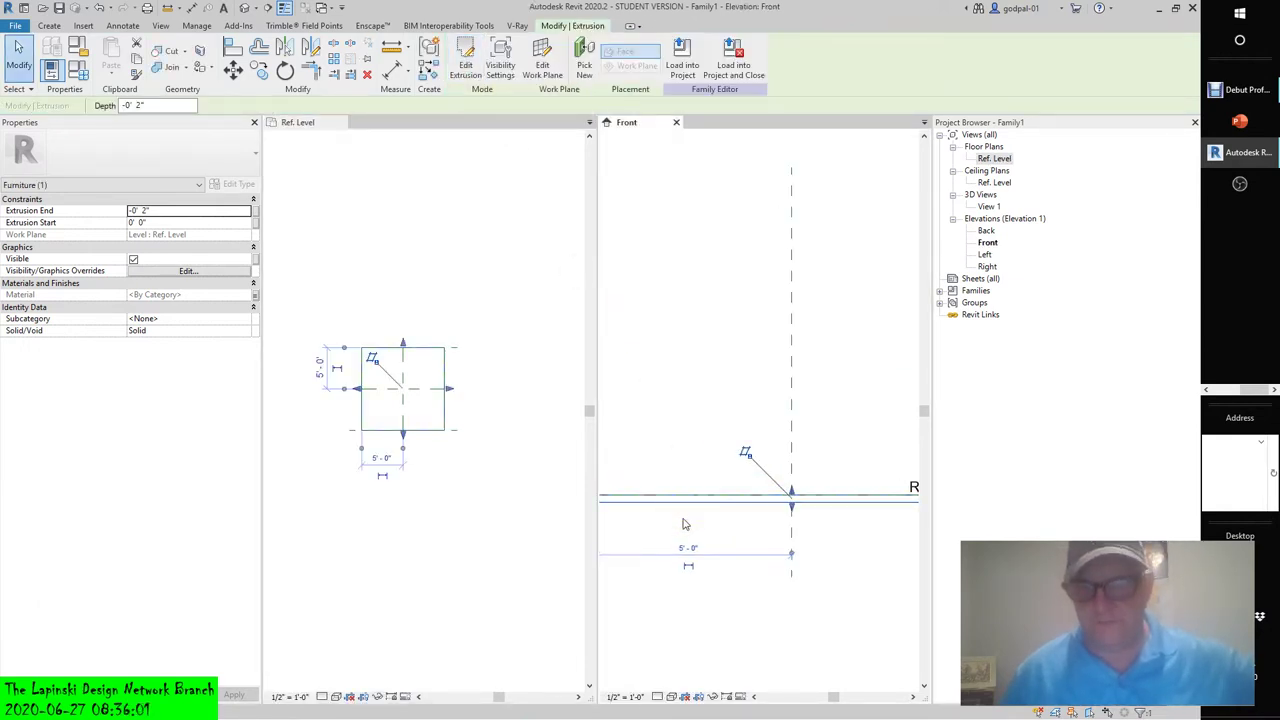
{"action": "scroll", "coordinate": [686, 520], "scroll_direction": "down", "scroll_amount": 2}
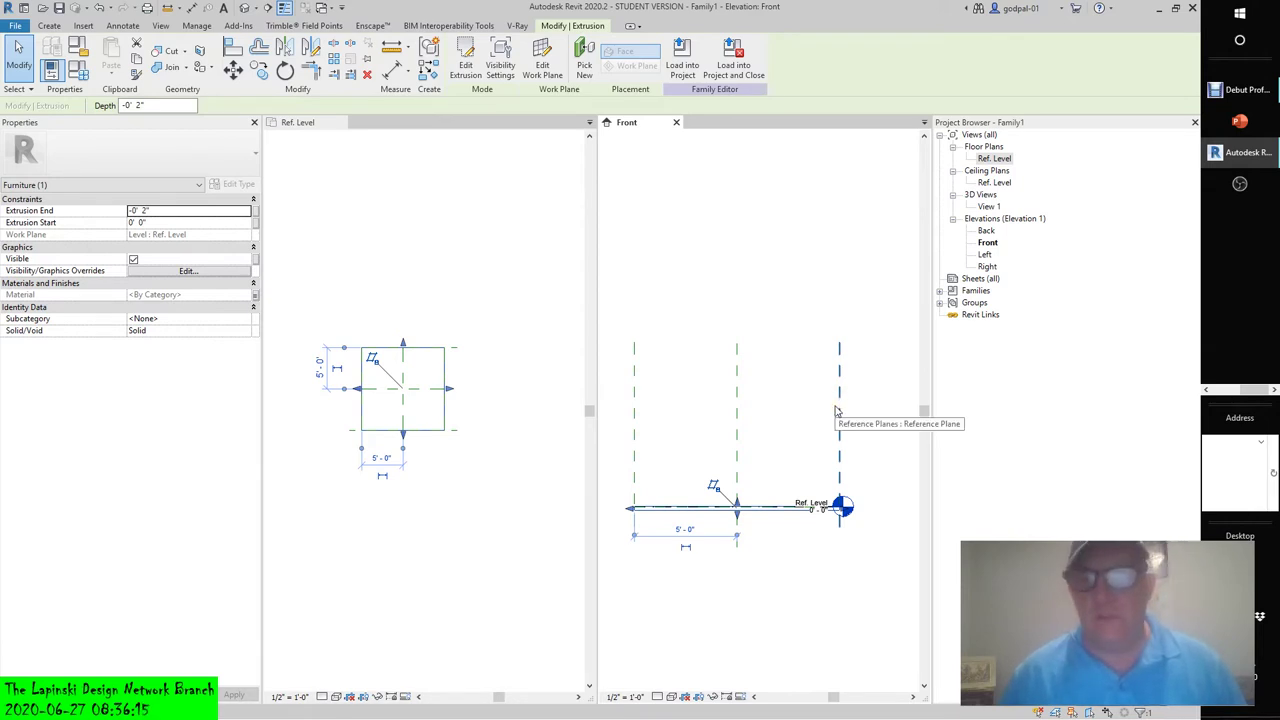
{"action": "scroll", "coordinate": [622, 505], "scroll_direction": "up", "scroll_amount": 3}
{"action": "scroll", "coordinate": [628, 510], "scroll_direction": "up", "scroll_amount": 2}
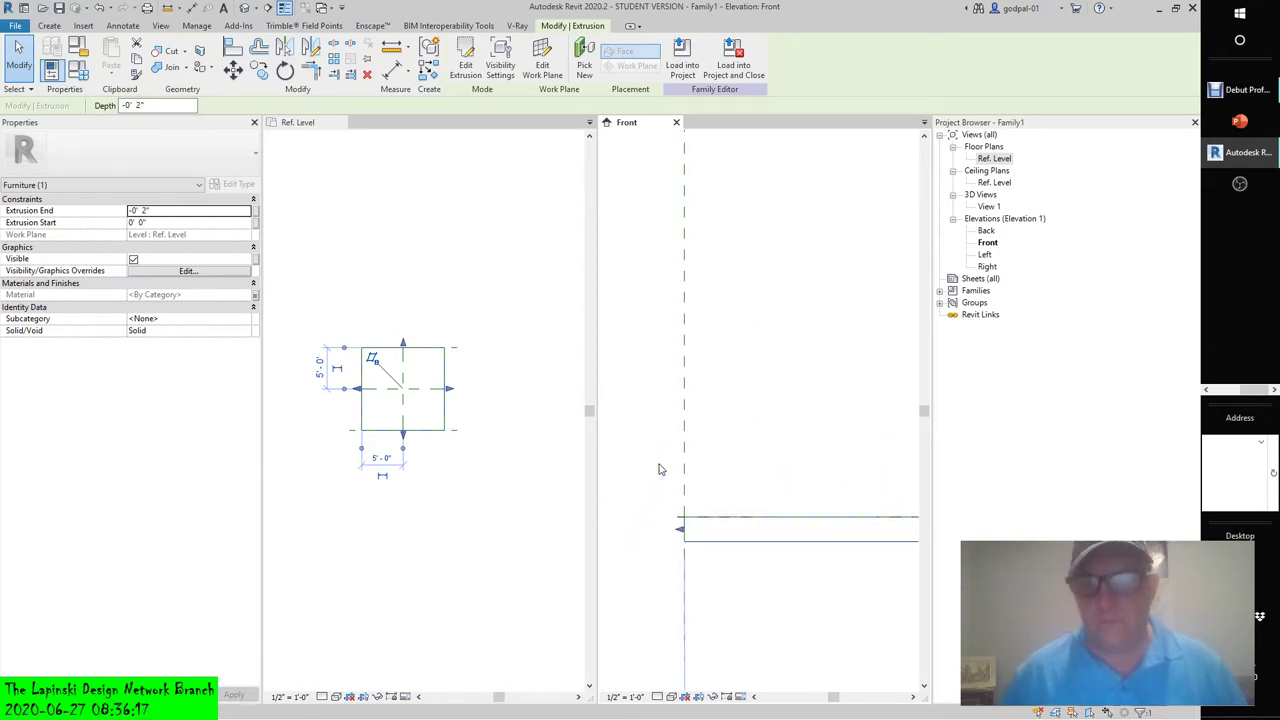
- Clear the selection and start an Aligned dimension from Annotate
{"action": "key", "text": "Escape"}
{"action": "left_click", "coordinate": [122, 25]}
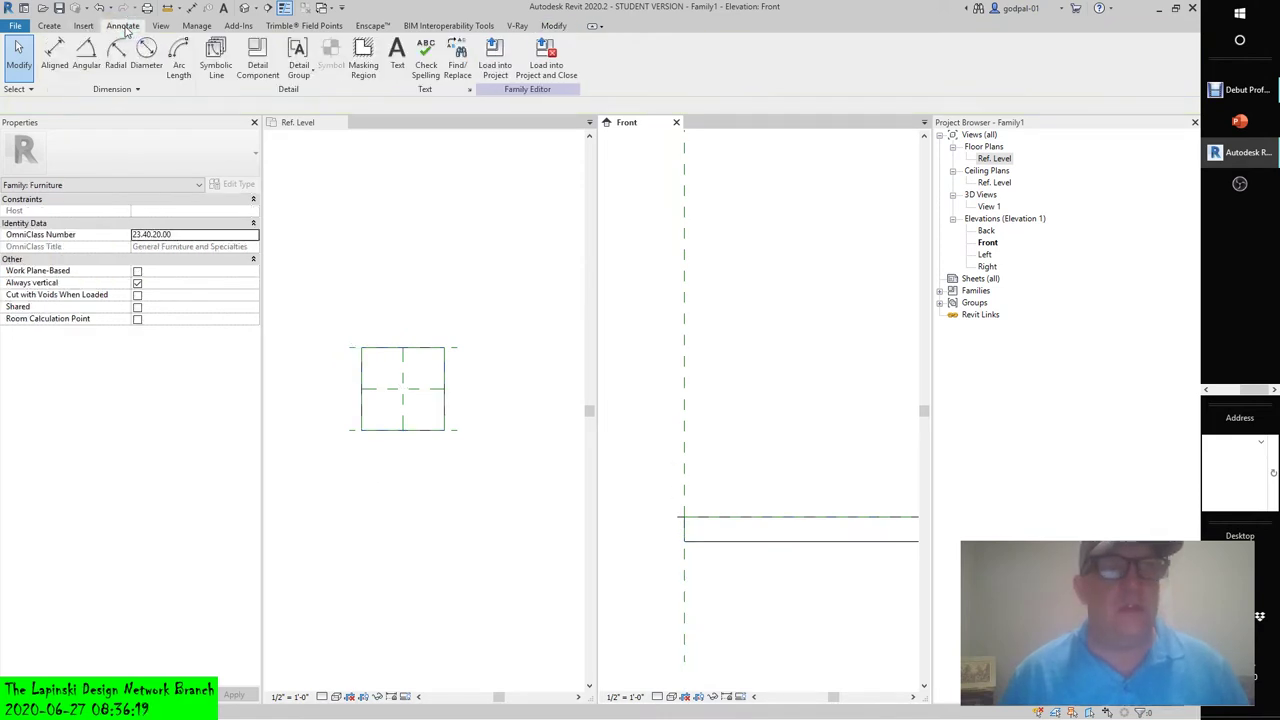
{"action": "left_click", "coordinate": [45, 55]}
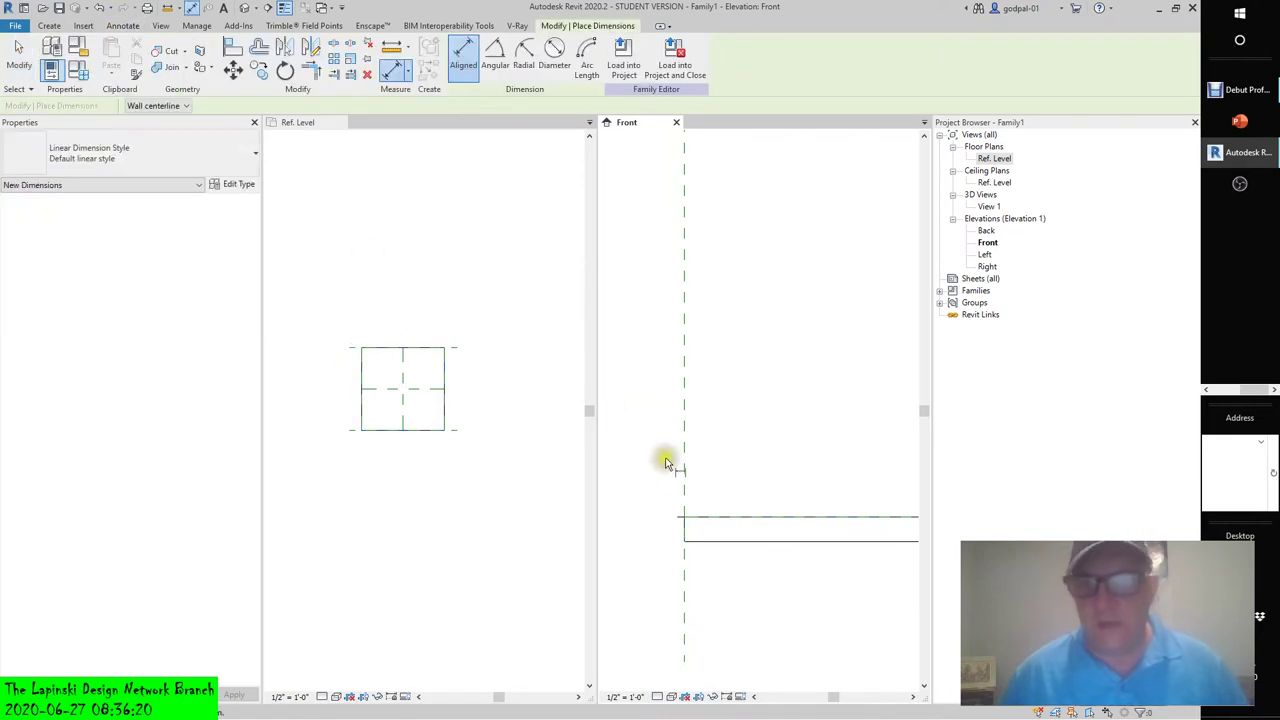
- Dimension the slab's 0' 2" thickness between its top and bottom edges, with the text on a leader
{"action": "left_click", "coordinate": [714, 524]}
{"action": "left_click", "coordinate": [710, 540]}
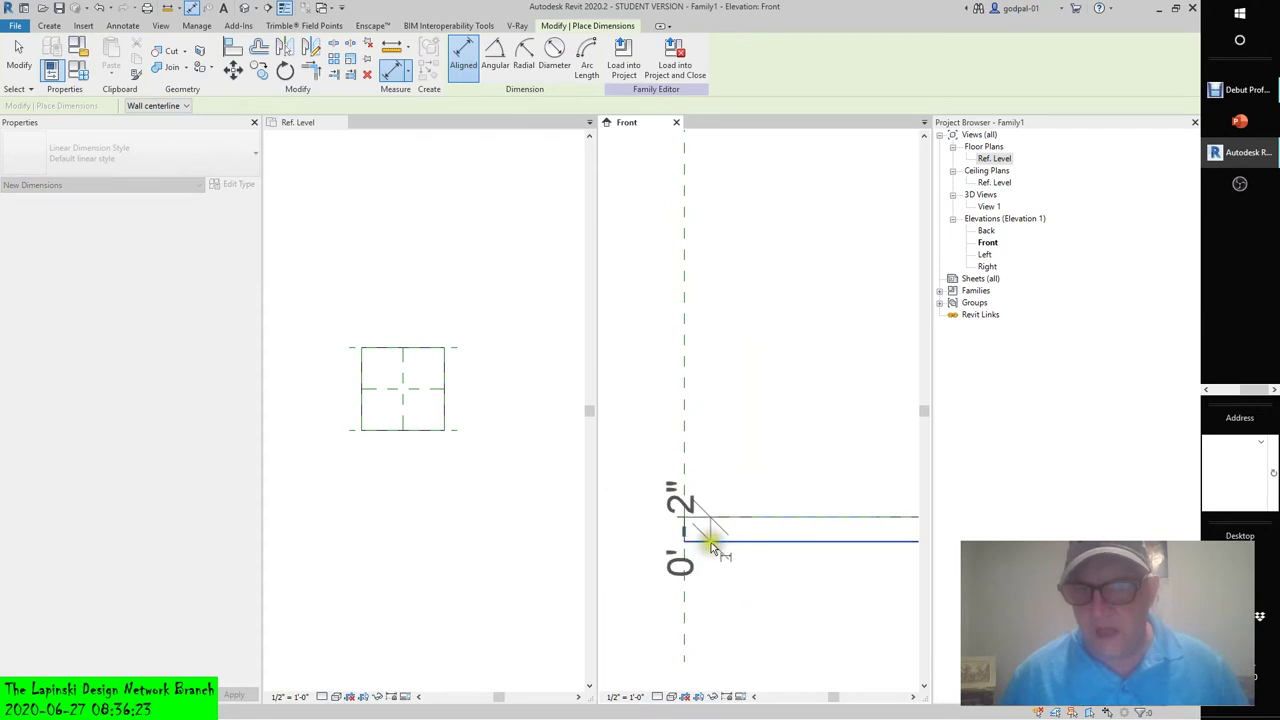
{"action": "scroll", "coordinate": [706, 545], "scroll_direction": "down", "scroll_amount": 2}
{"action": "left_click", "coordinate": [697, 535]}
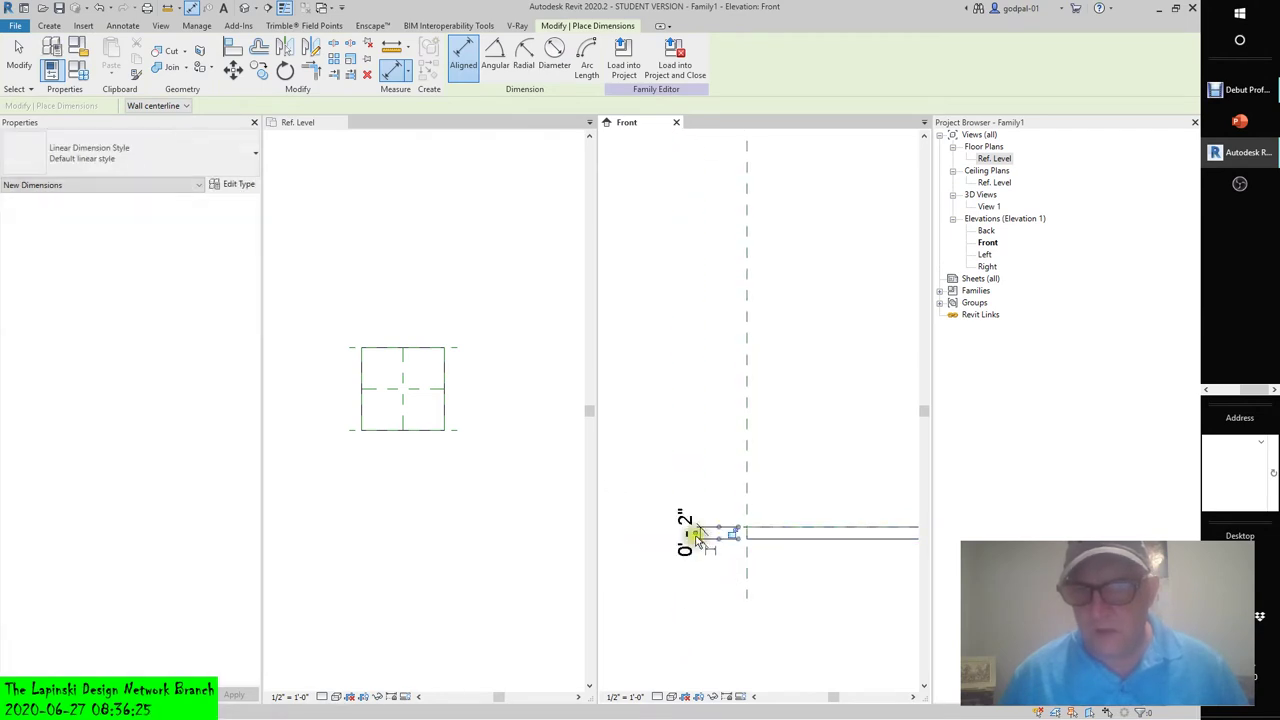
{"action": "left_click_drag", "start_coordinate": [697, 535], "coordinate": [663, 480]}
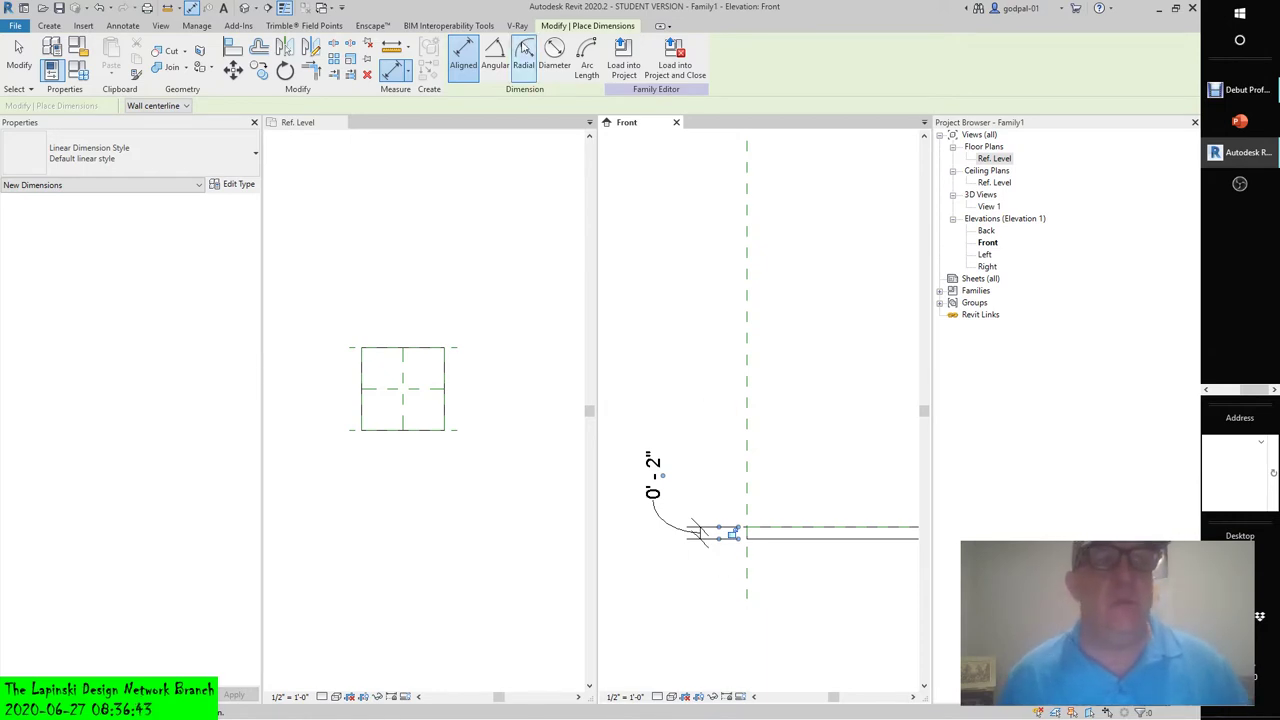
{"action": "left_click", "coordinate": [19, 58]}
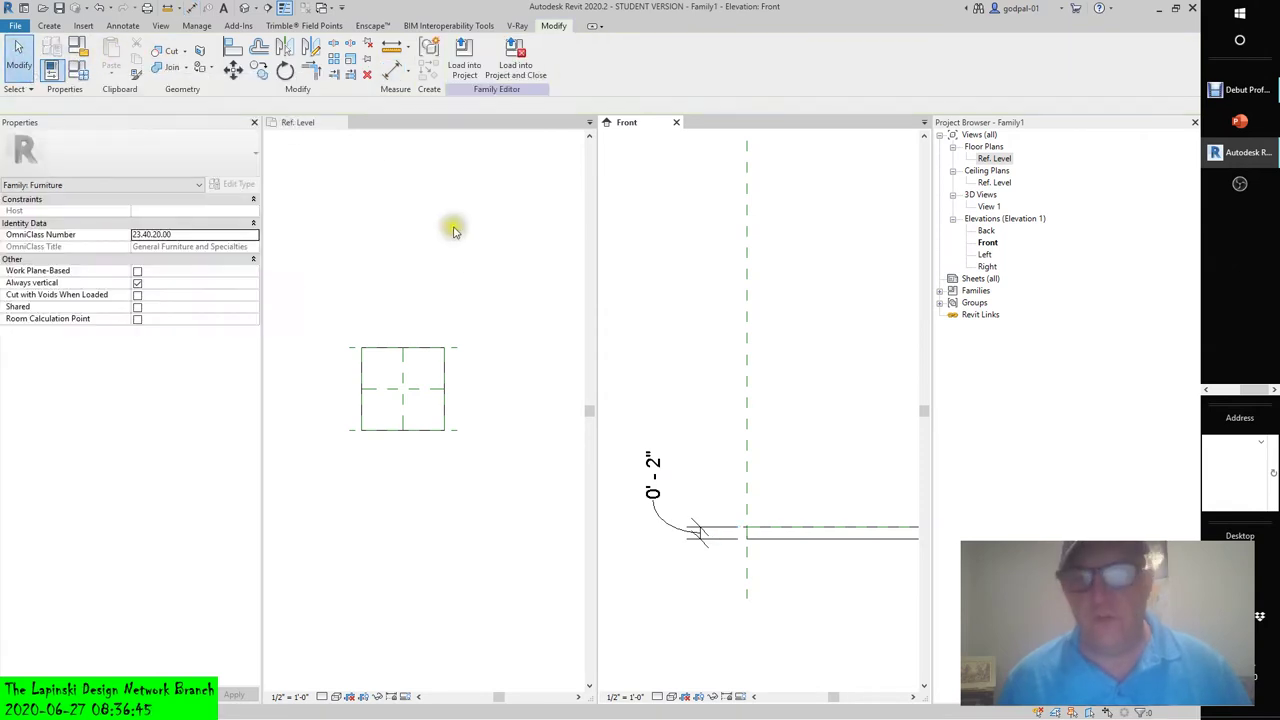
- Label the 0' 2" dimension with a new Tabletop Thickness parameter and open Family Types
{"action": "left_click", "coordinate": [673, 531]}
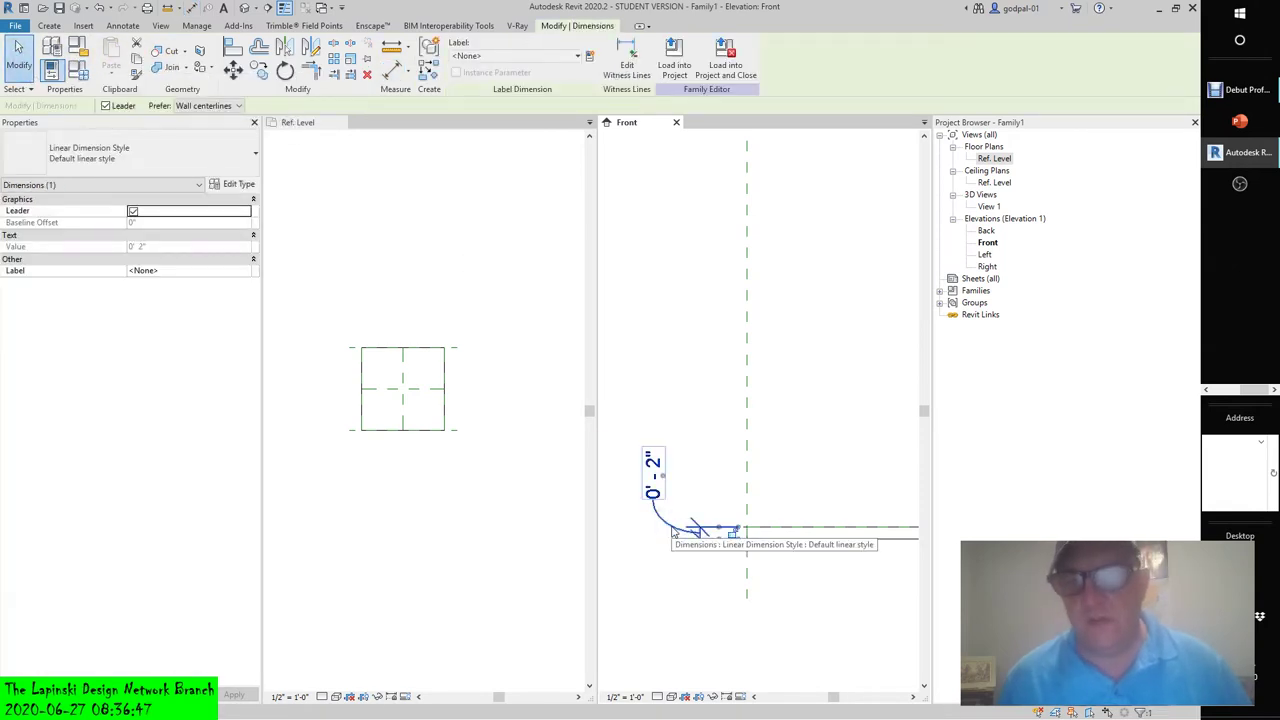
{"action": "left_click", "coordinate": [589, 57]}
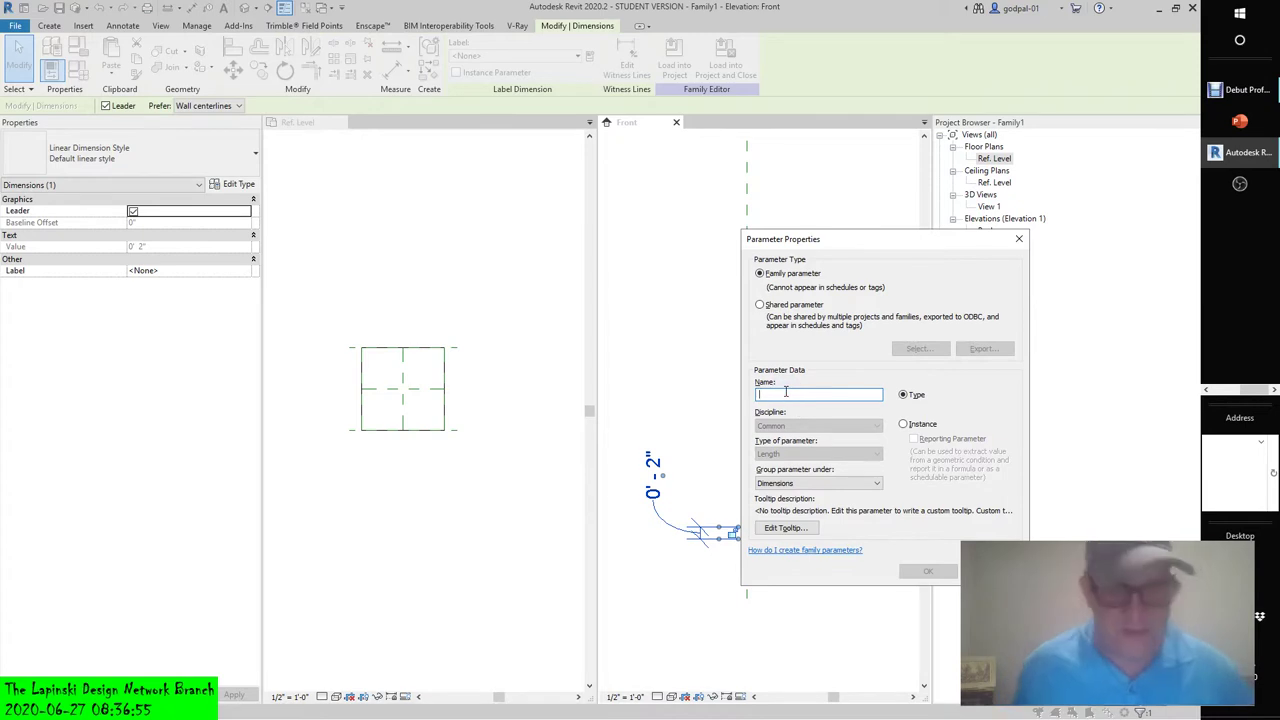
{"action": "type", "text": "Tableto"}
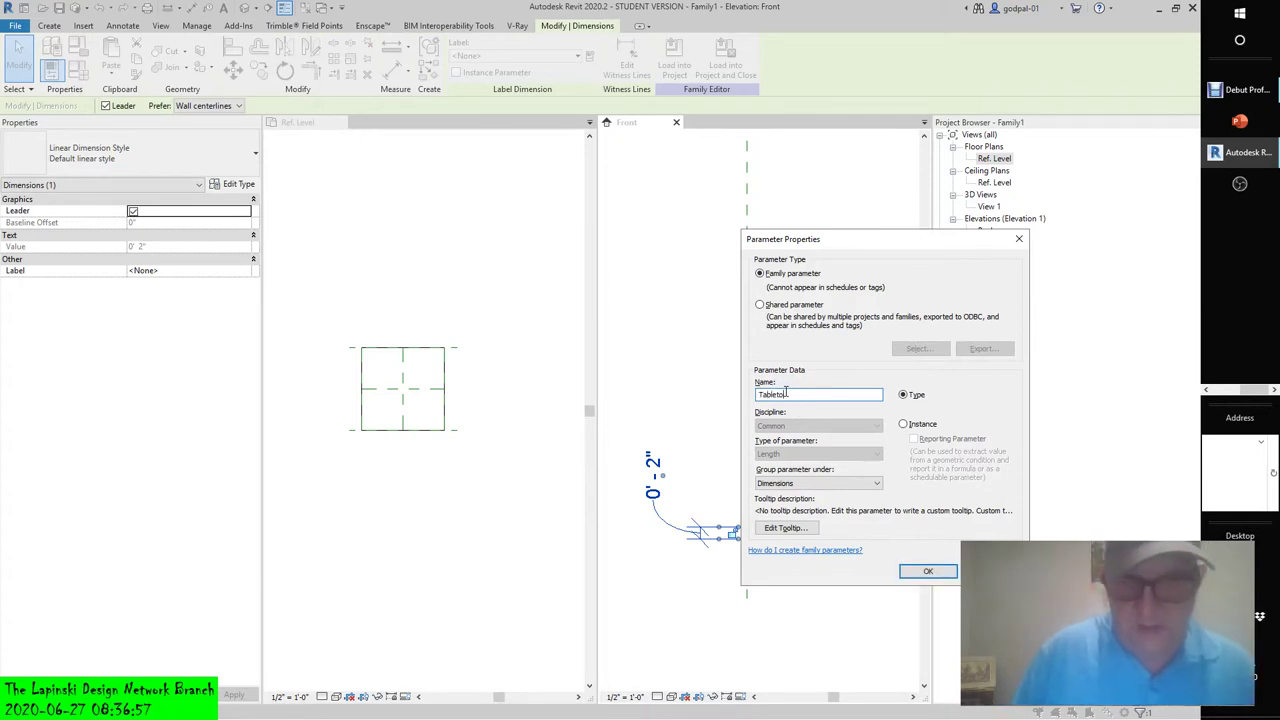
{"action": "type", "text": "p Thickness"}
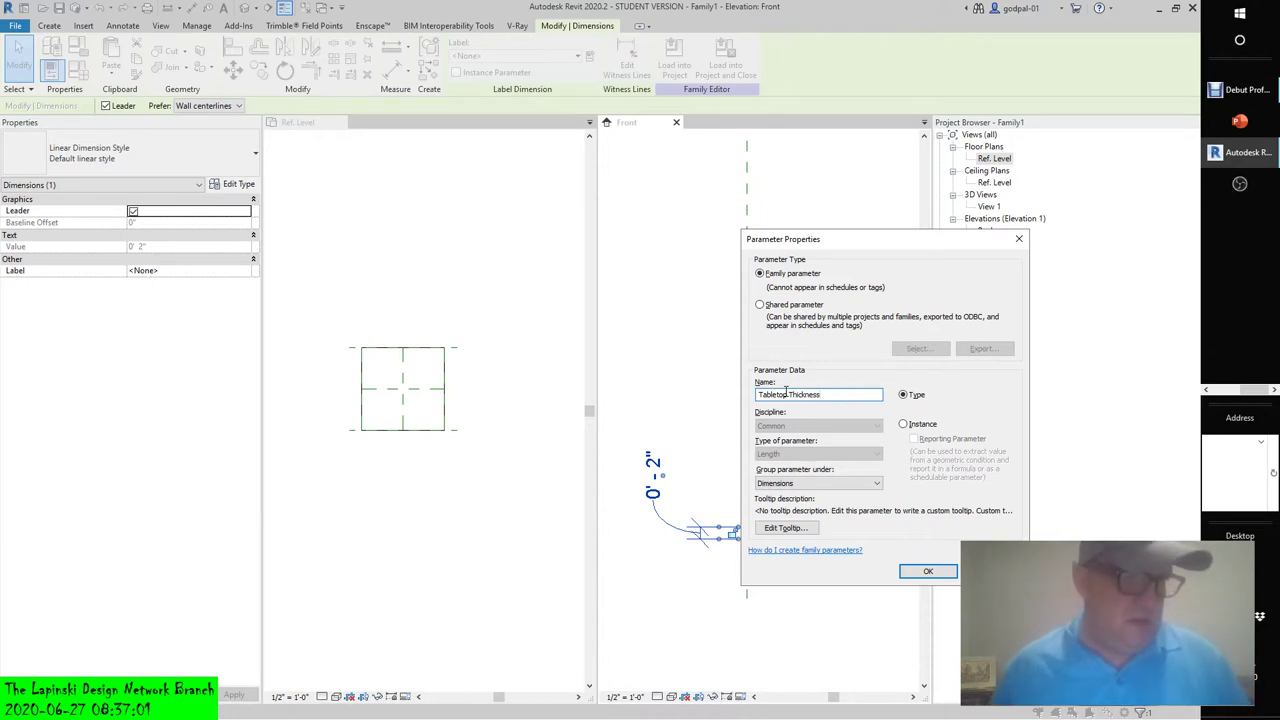
{"action": "left_click", "coordinate": [928, 571]}
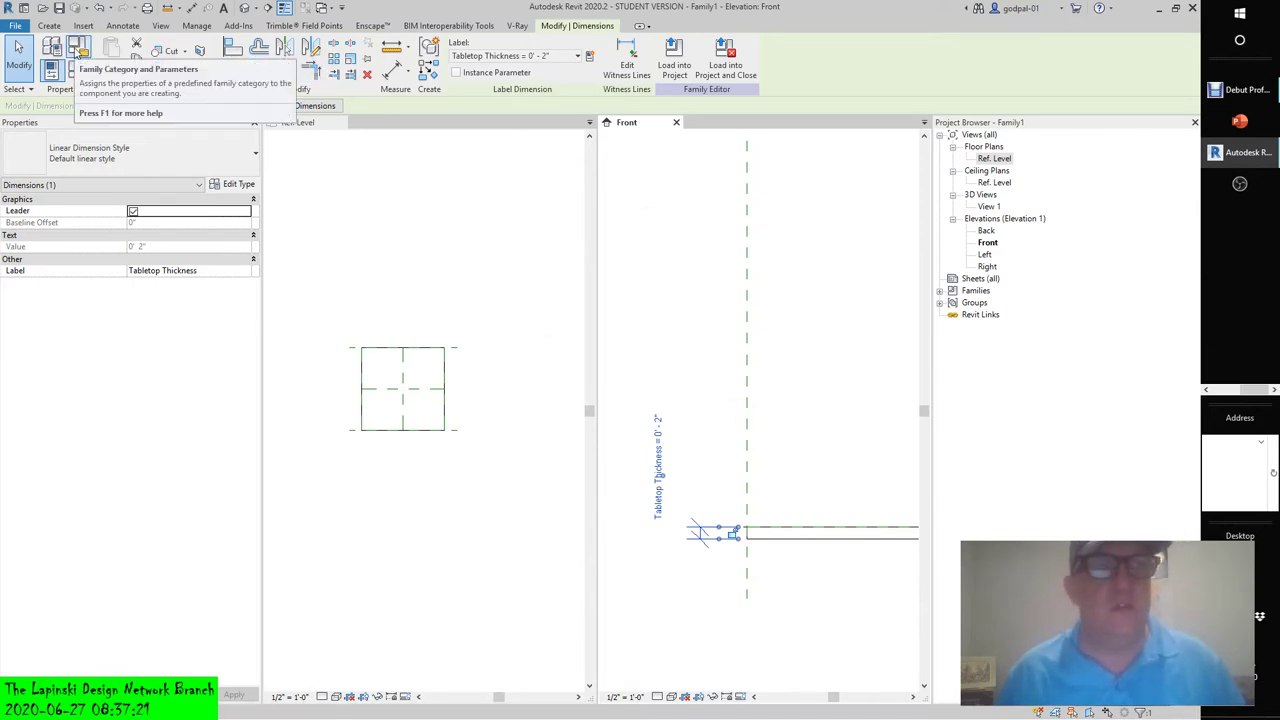
{"action": "left_click", "coordinate": [78, 72]}
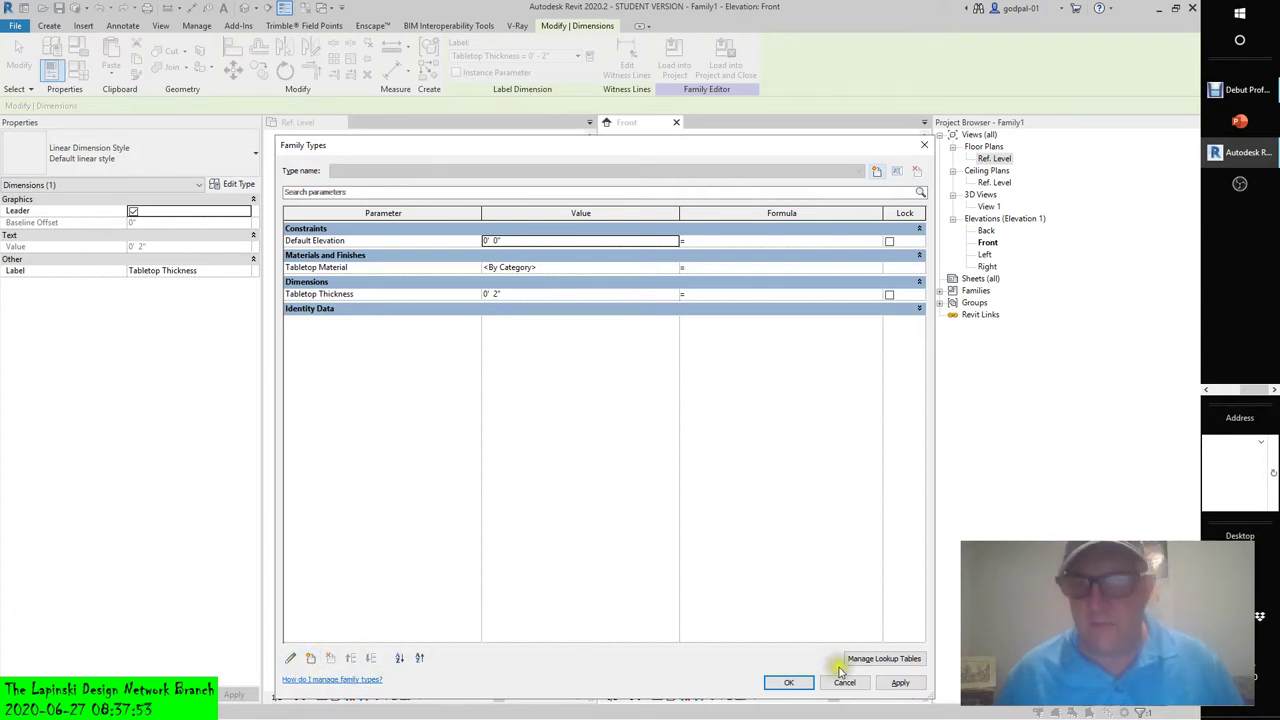
- Create a new family type named Type 2 and browse materials for its Tabletop Material value
{"action": "left_click", "coordinate": [877, 172]}
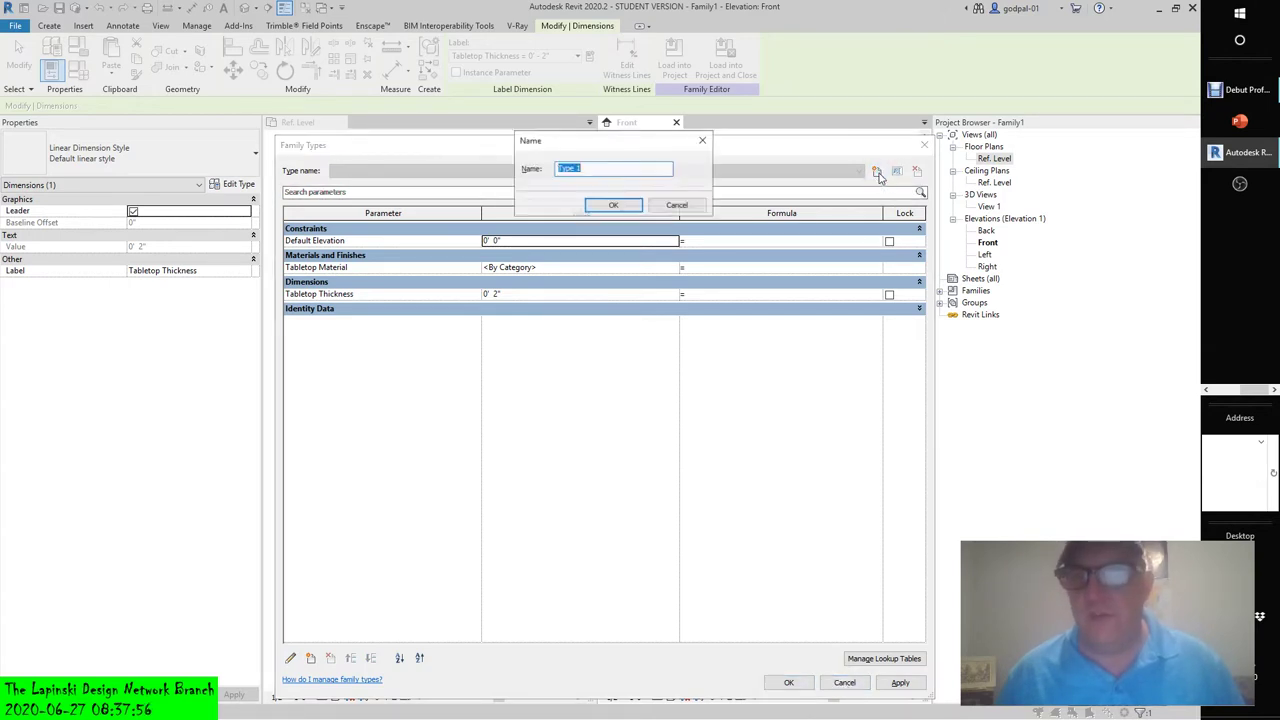
{"action": "left_click", "coordinate": [577, 170]}
{"action": "key", "text": "BackSpace"}
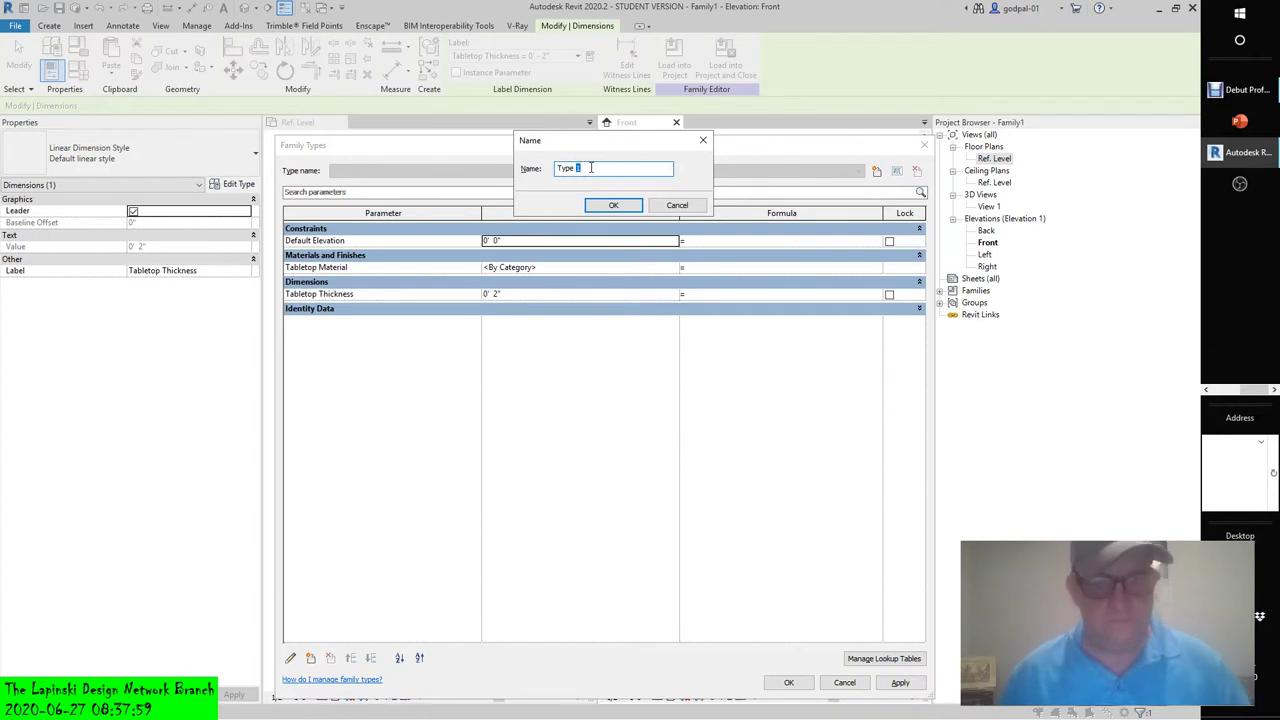
{"action": "type", "text": "2"}
{"action": "left_click", "coordinate": [613, 205]}
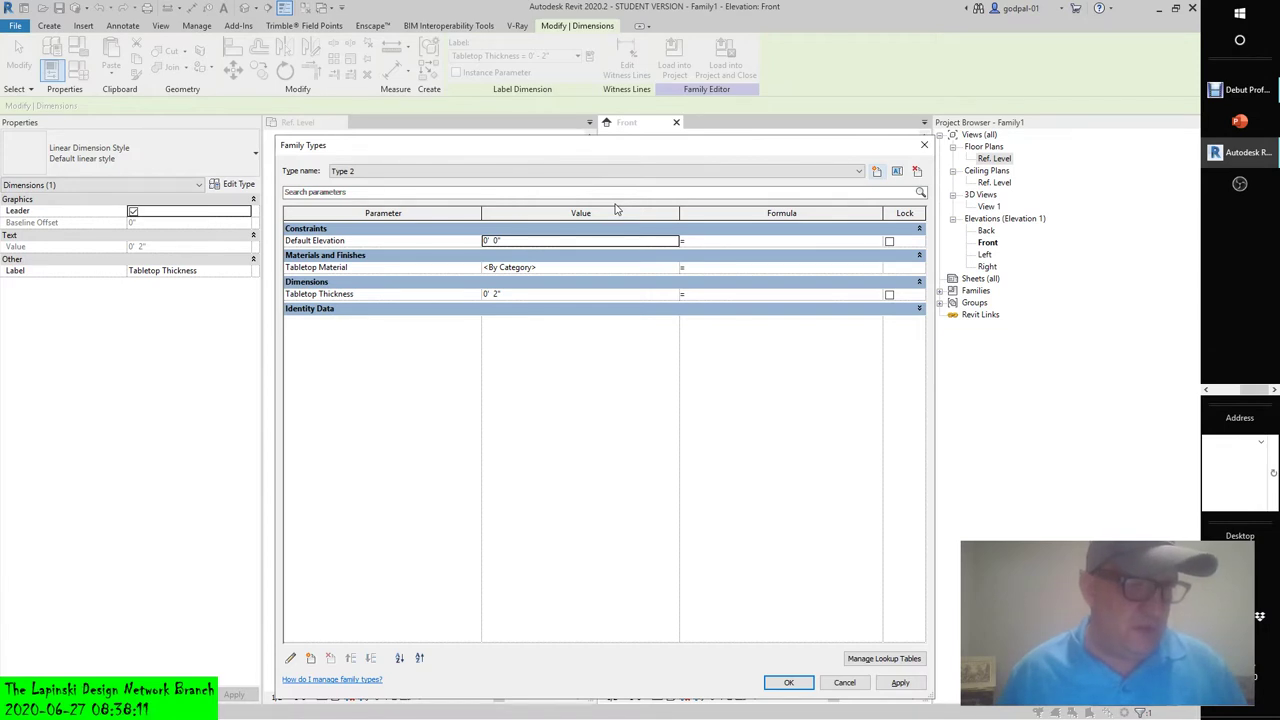
{"action": "left_click", "coordinate": [669, 270]}
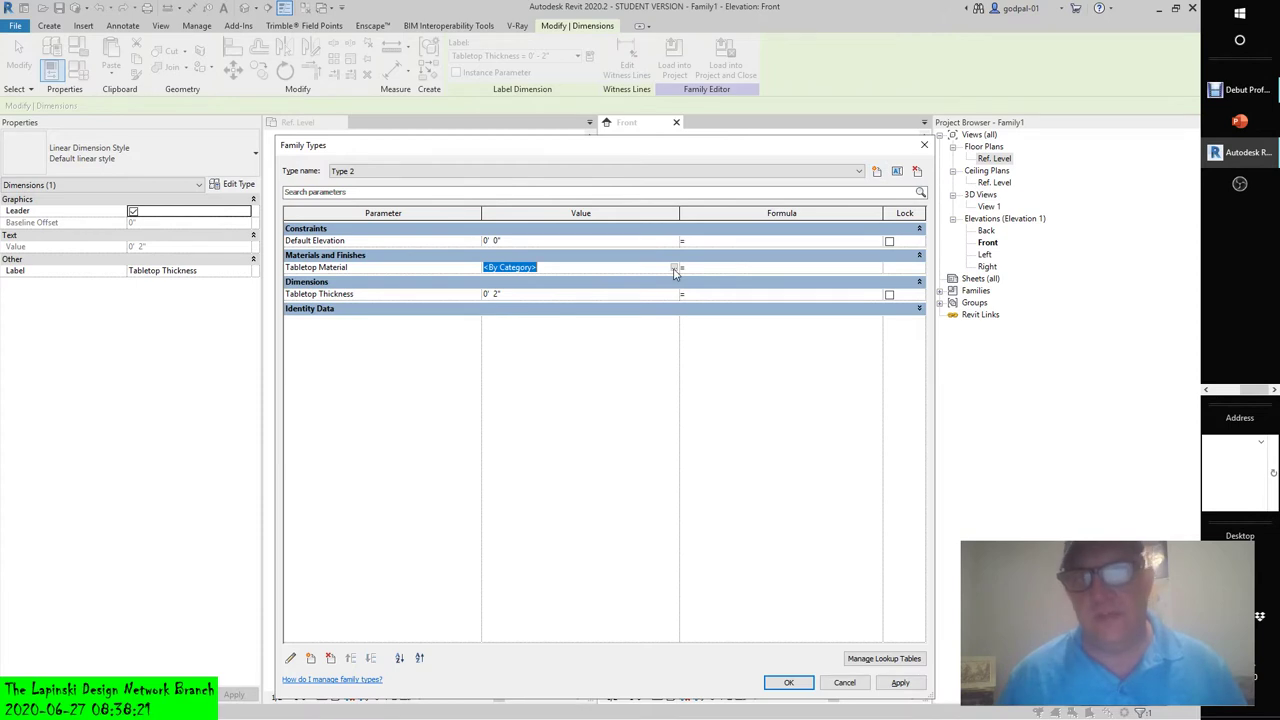
{"action": "left_click", "coordinate": [674, 269]}
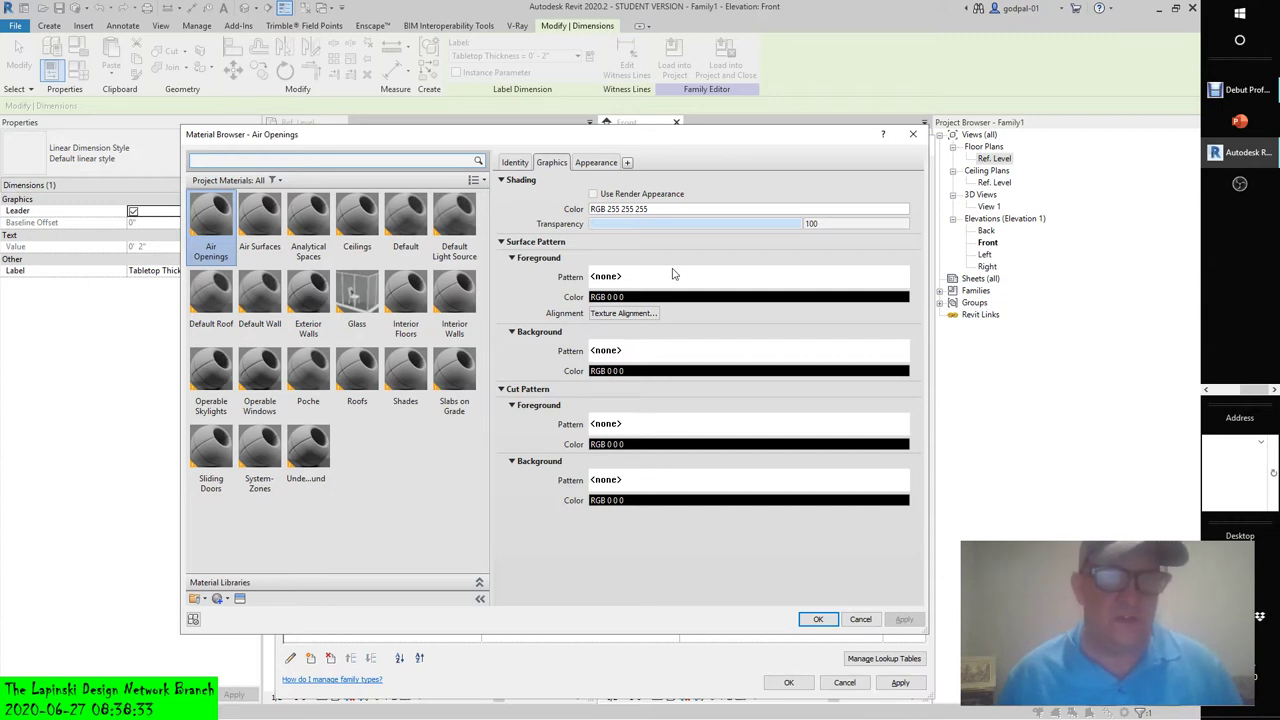
- Show all project materials and resize the material libraries panel
{"action": "left_click", "coordinate": [276, 180]}
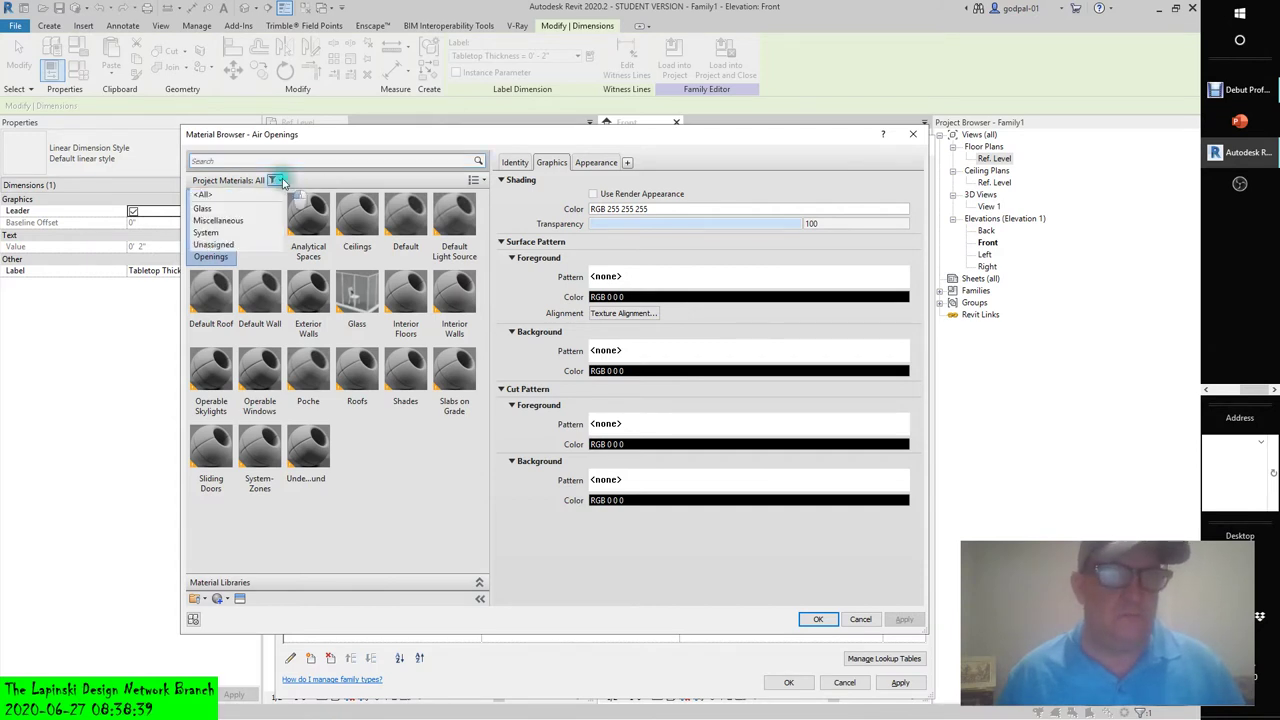
{"action": "left_click", "coordinate": [240, 195]}
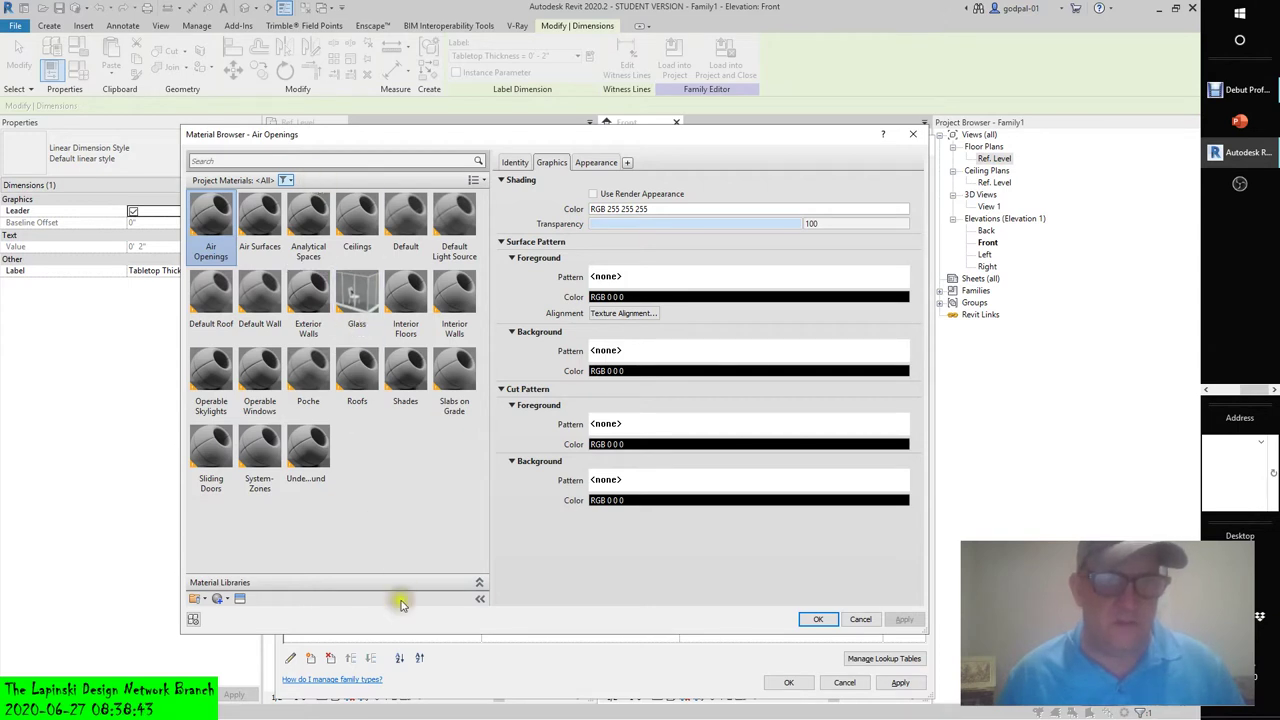
{"action": "left_click", "coordinate": [479, 584]}
{"action": "left_click", "coordinate": [481, 592]}
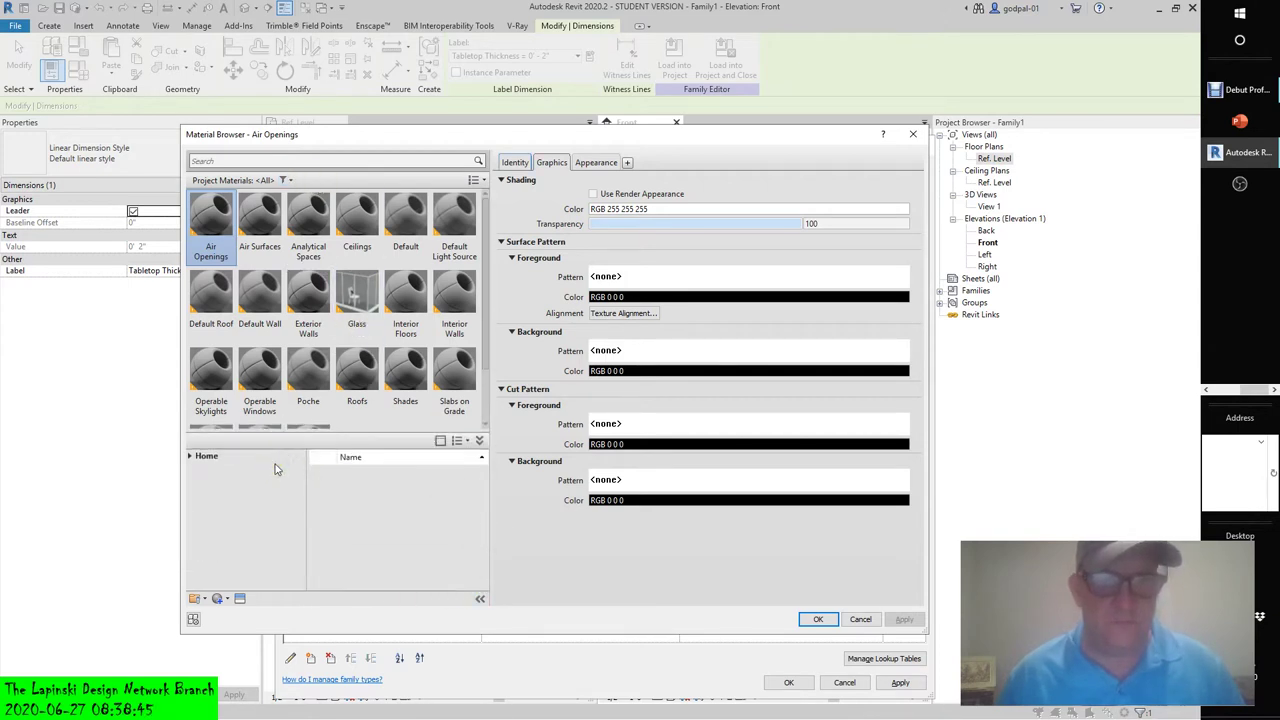
{"action": "left_click", "coordinate": [479, 440]}
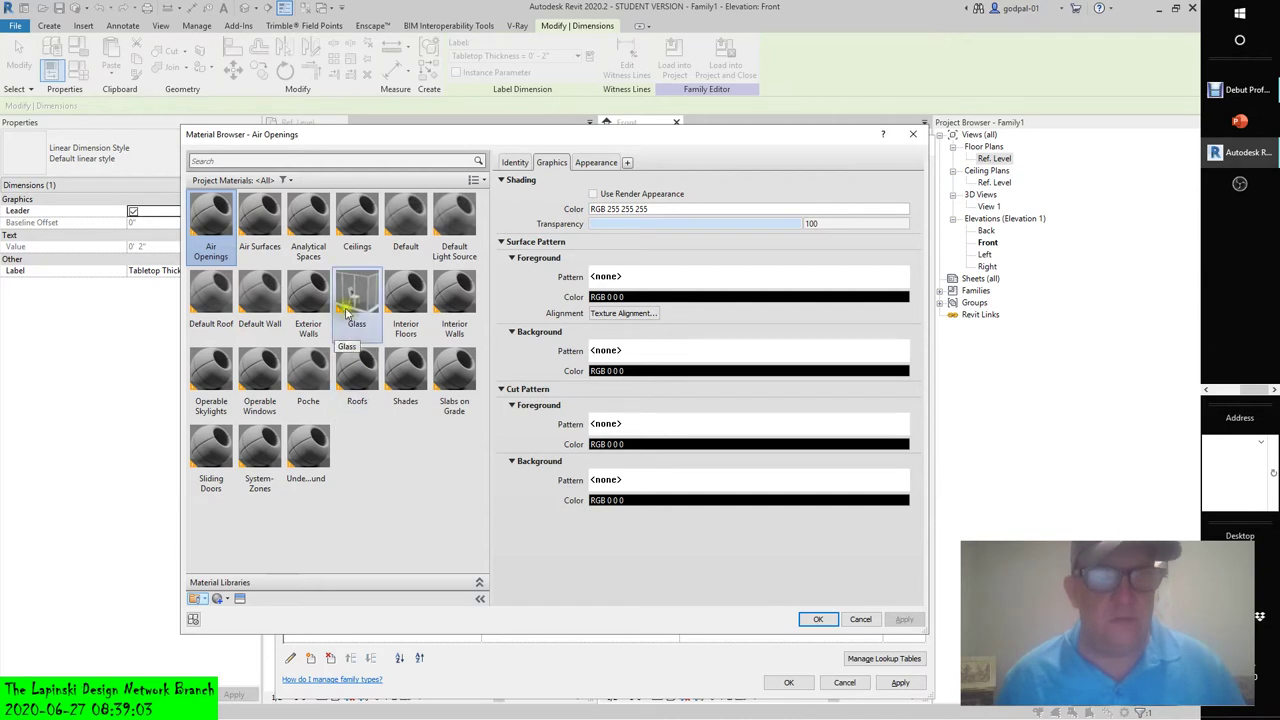
- Search the materials for 'oak' with the filter set to Miscellaneous
{"action": "left_click", "coordinate": [273, 158]}
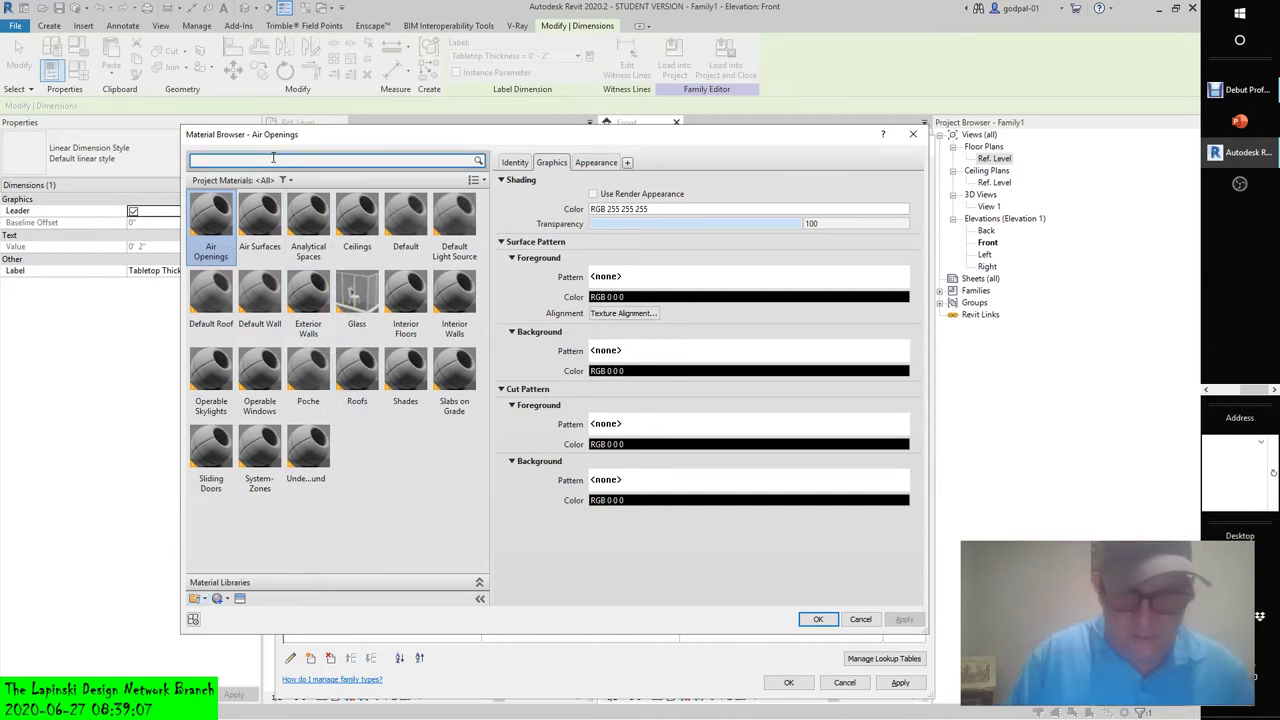
{"action": "type", "text": "oak"}
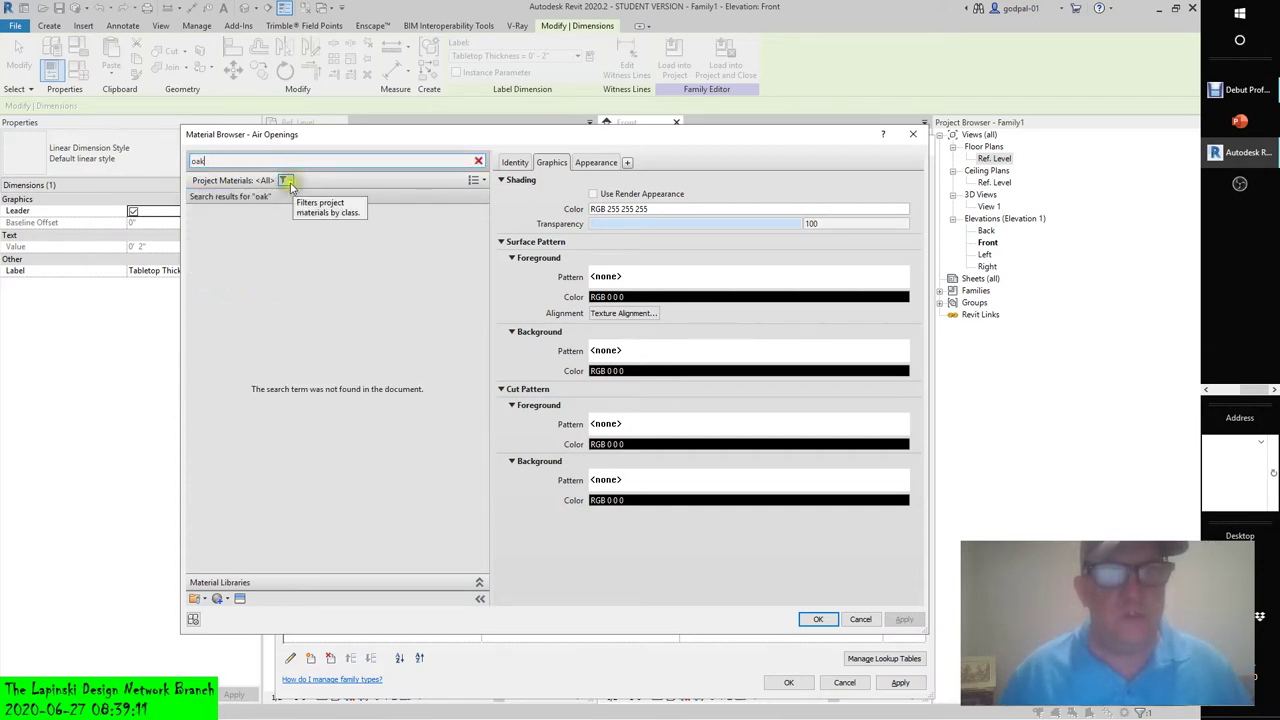
{"action": "left_click", "coordinate": [287, 181]}
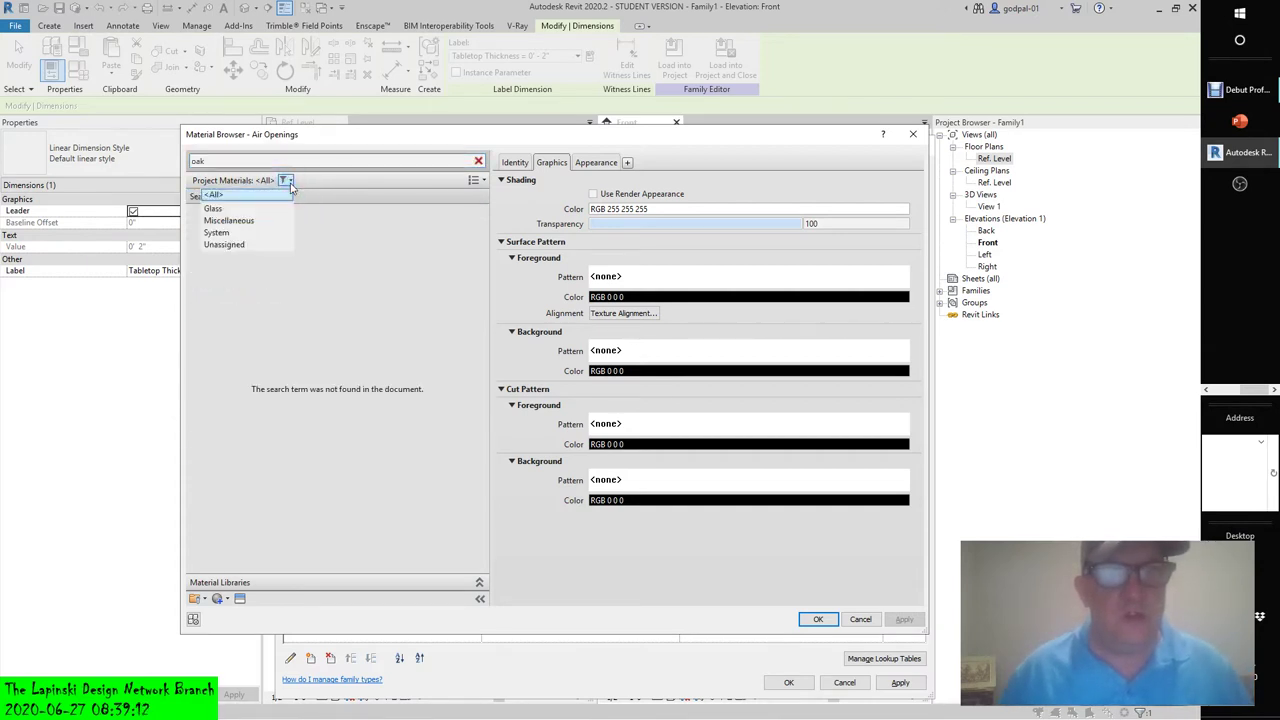
{"action": "left_click", "coordinate": [222, 222]}
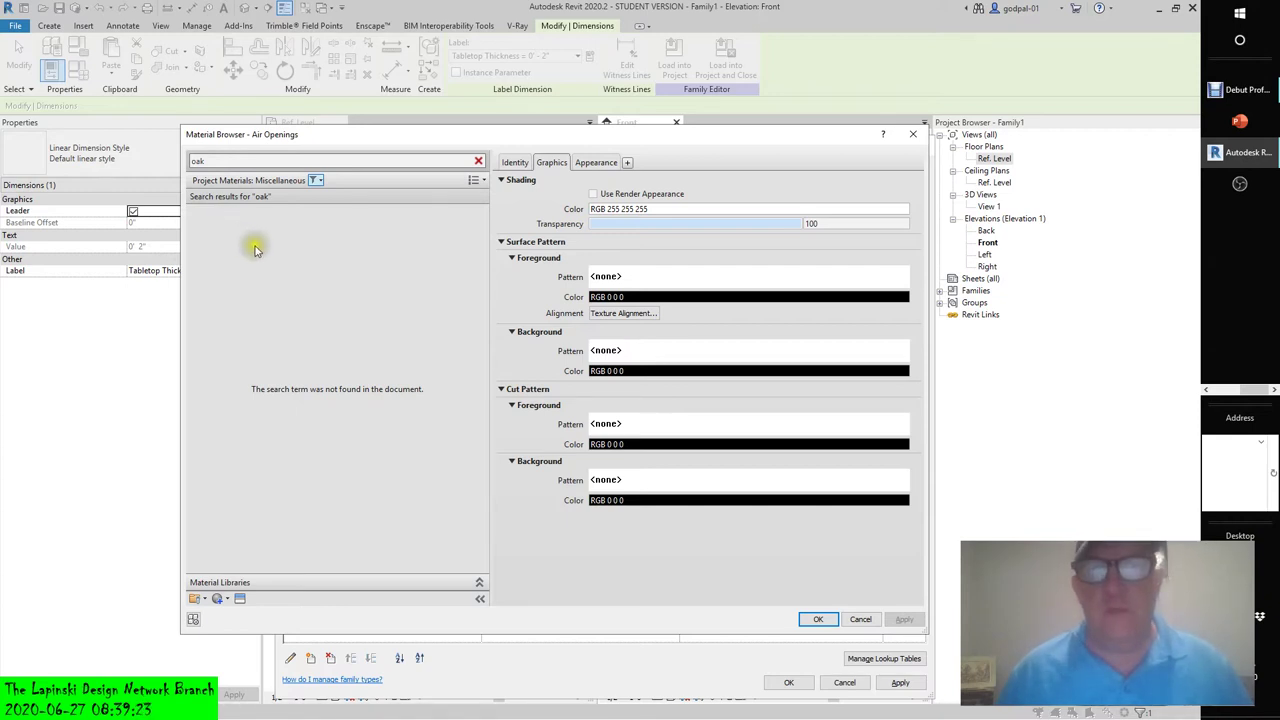
- Try opening an existing material library, cancel it, then choose to create a new material
{"action": "left_click", "coordinate": [198, 598]}
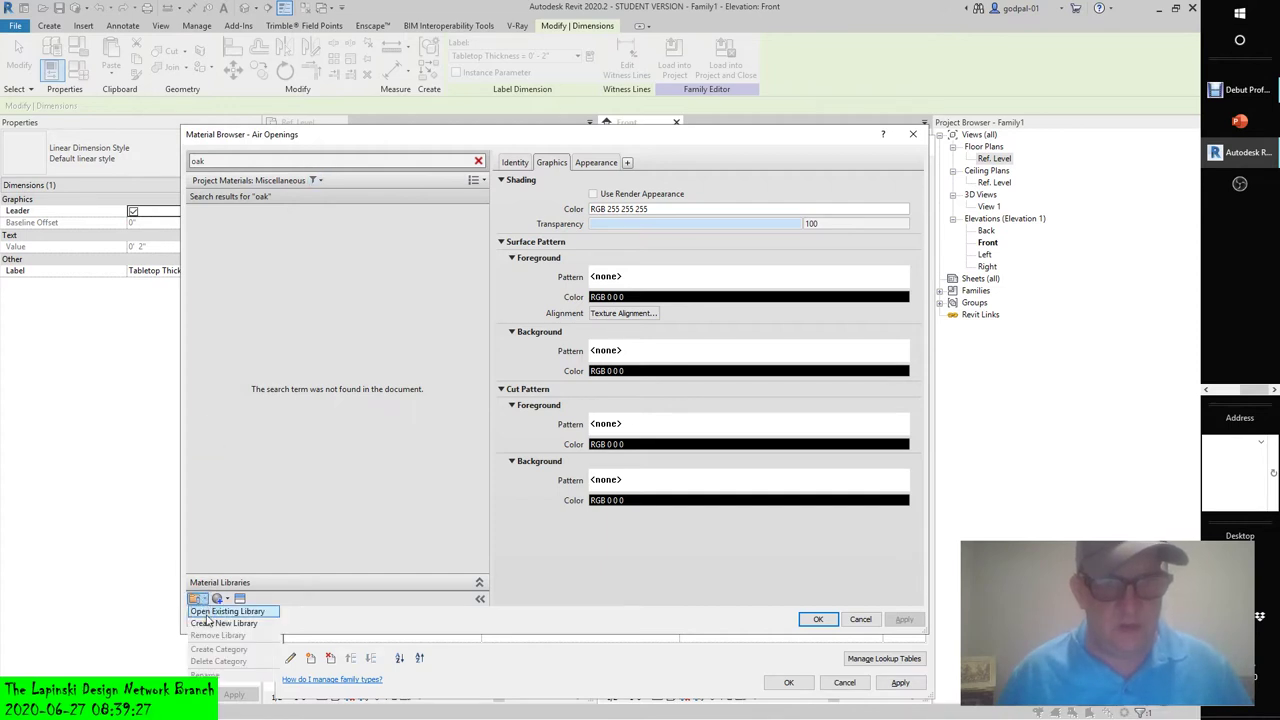
{"action": "left_click", "coordinate": [210, 612]}
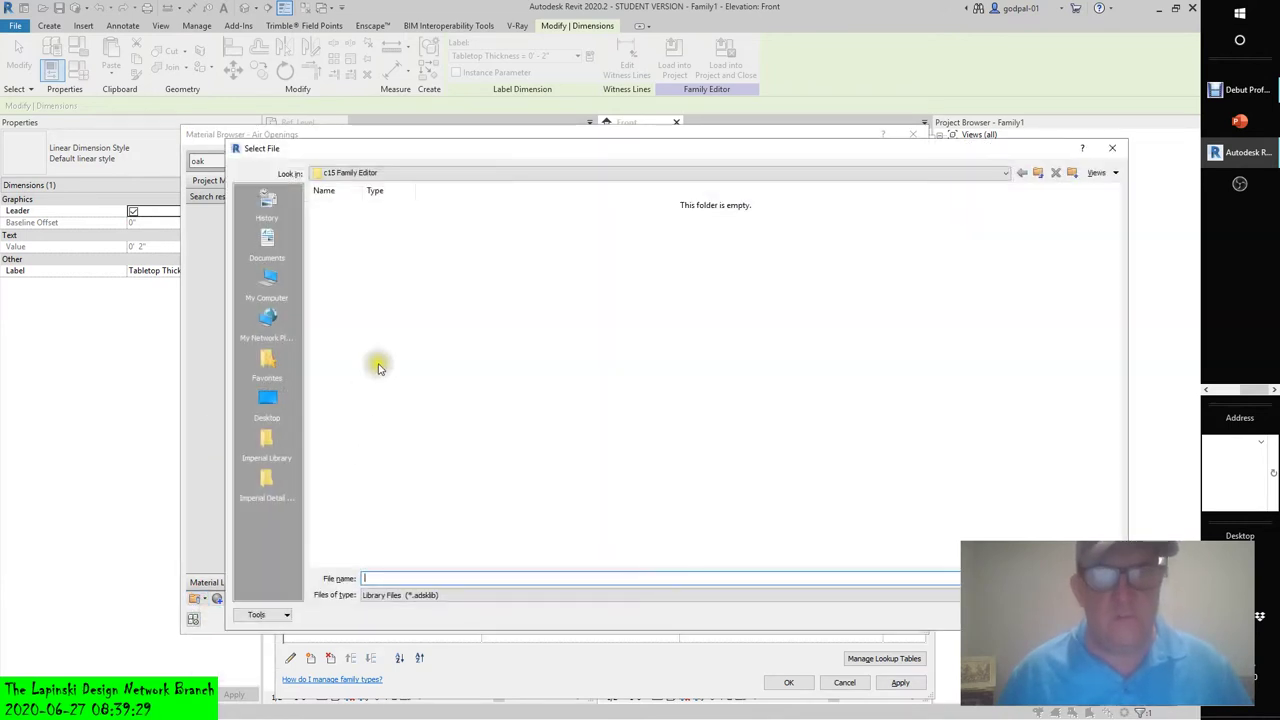
{"action": "left_click", "coordinate": [1085, 595]}
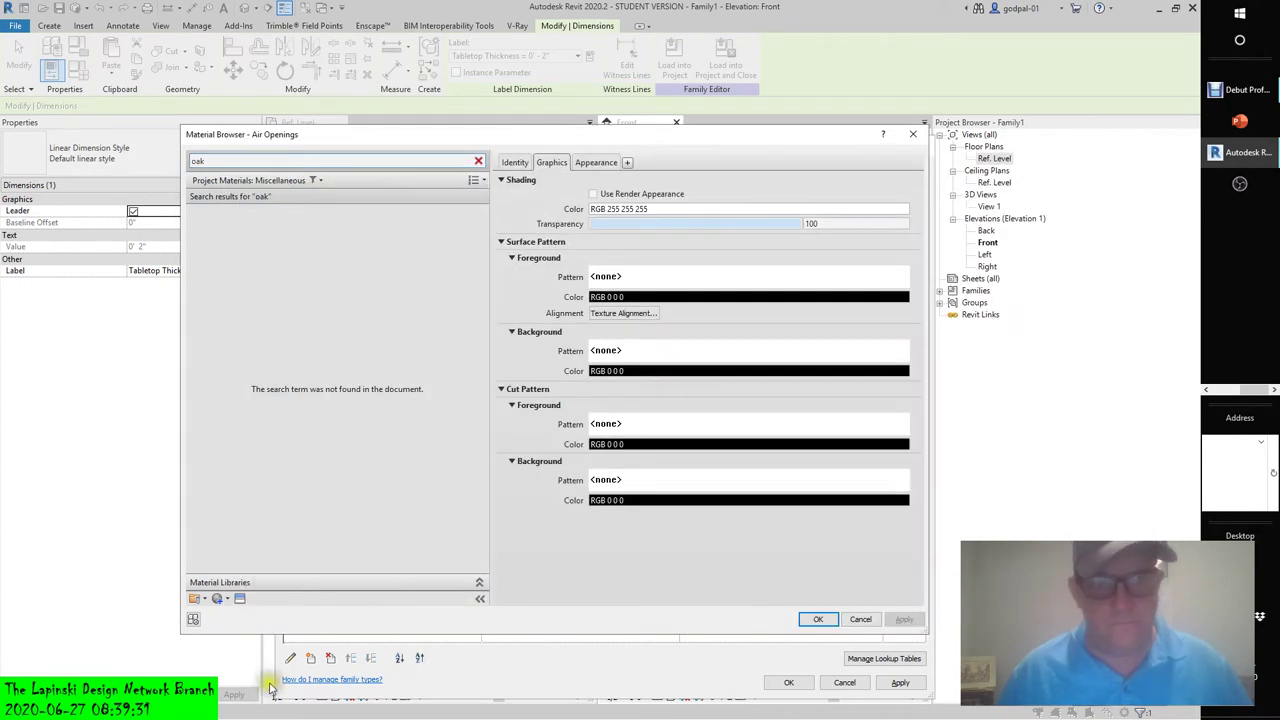
{"action": "left_click", "coordinate": [227, 599]}
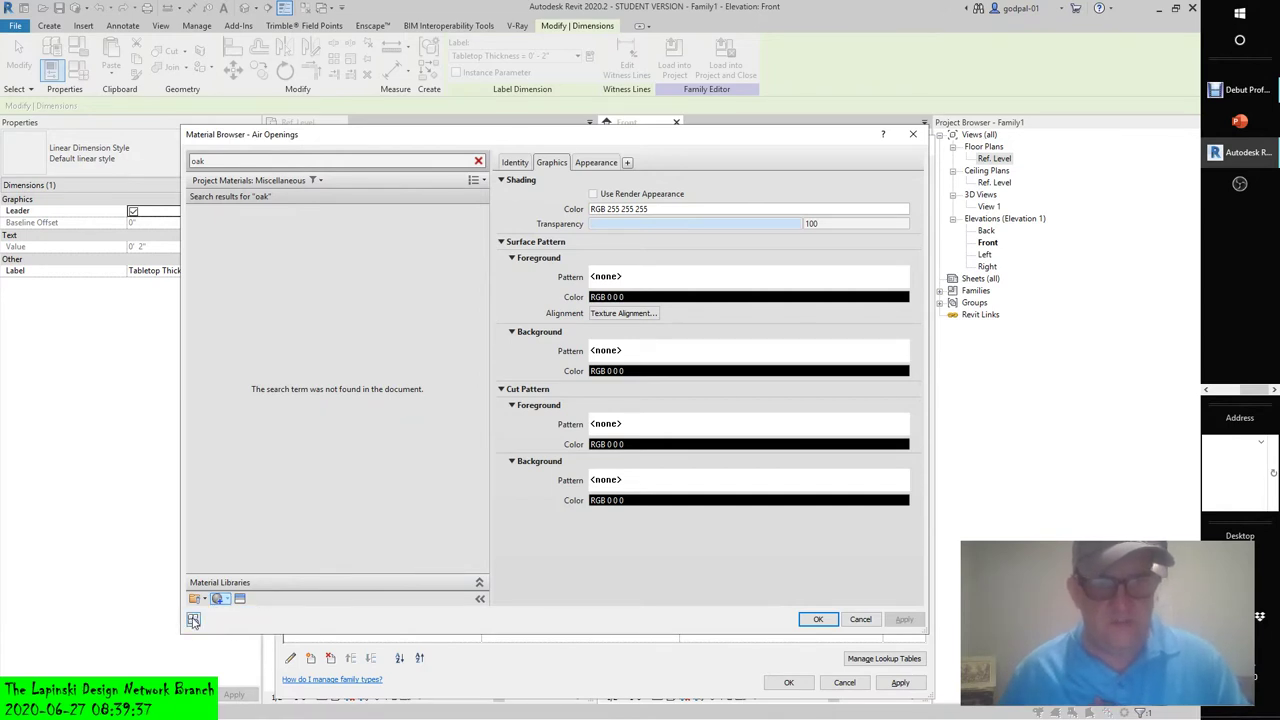
{"action": "left_click", "coordinate": [222, 599]}
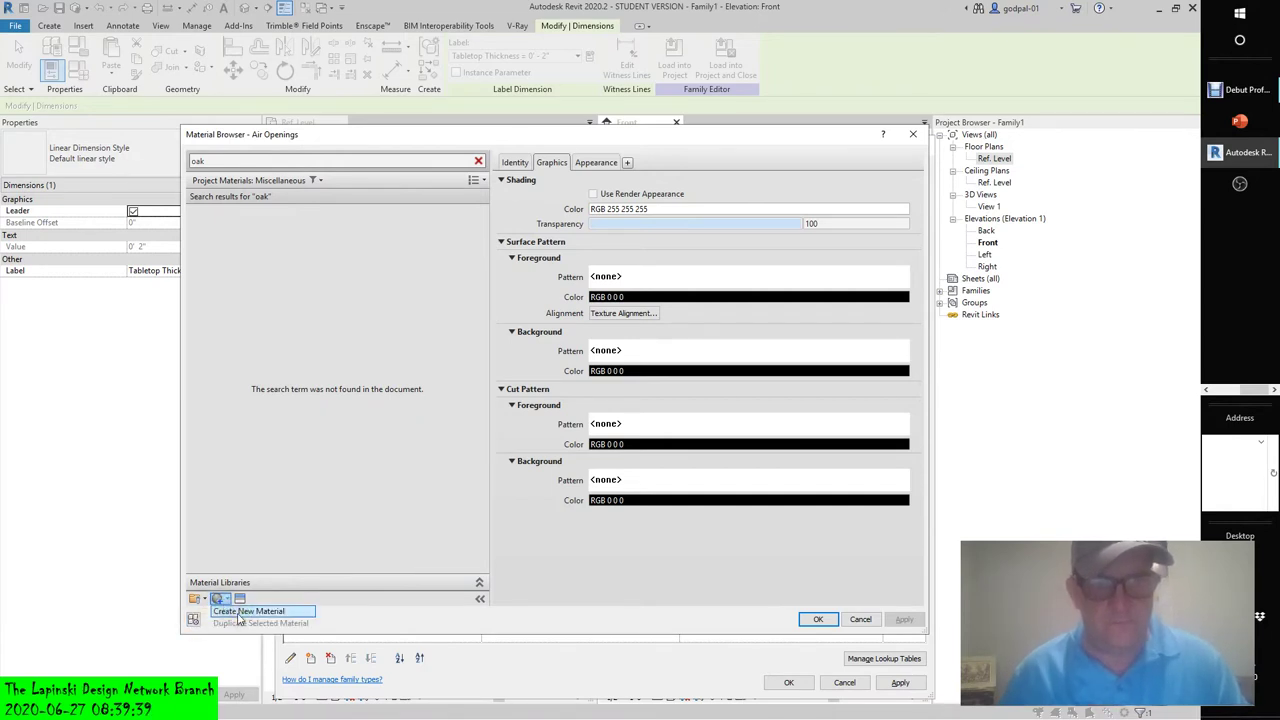
{"action": "left_click", "coordinate": [240, 611]}
- Select the Default material, browse for an Appearance image in Documents, then cancel the image picker
{"action": "left_click", "coordinate": [228, 220]}
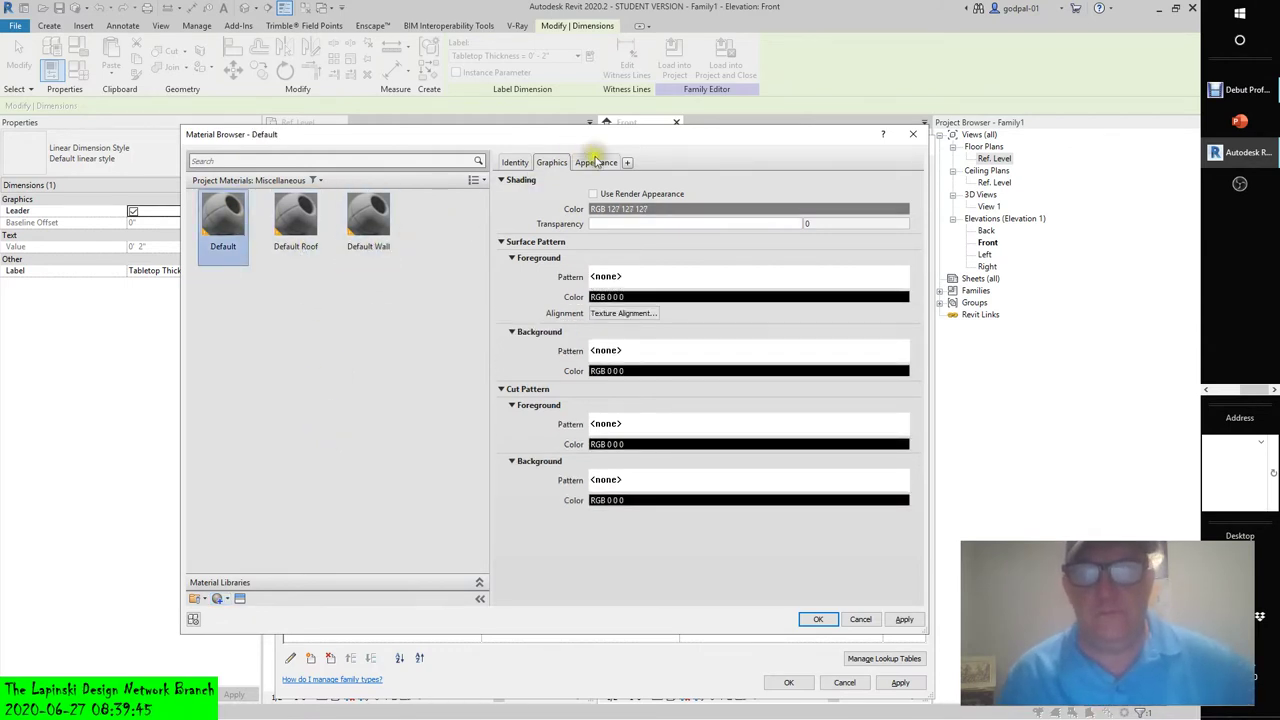
{"action": "left_click", "coordinate": [597, 162]}
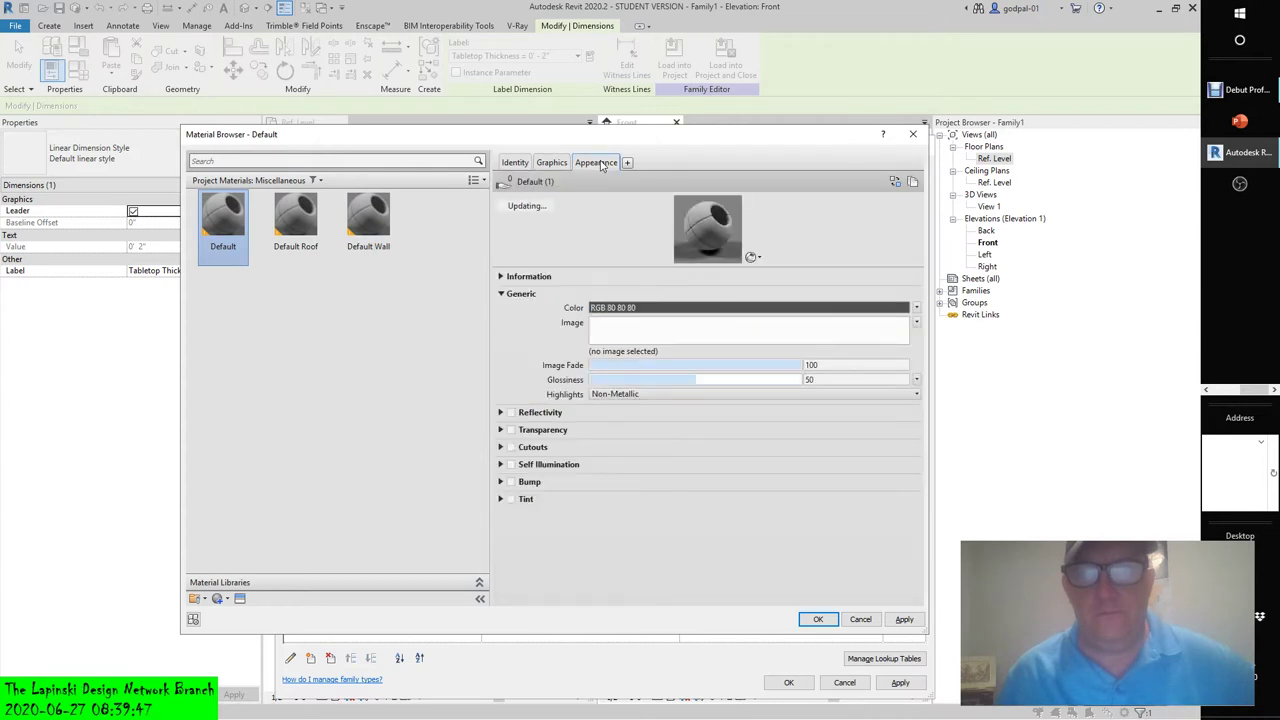
{"action": "left_click", "coordinate": [631, 336]}
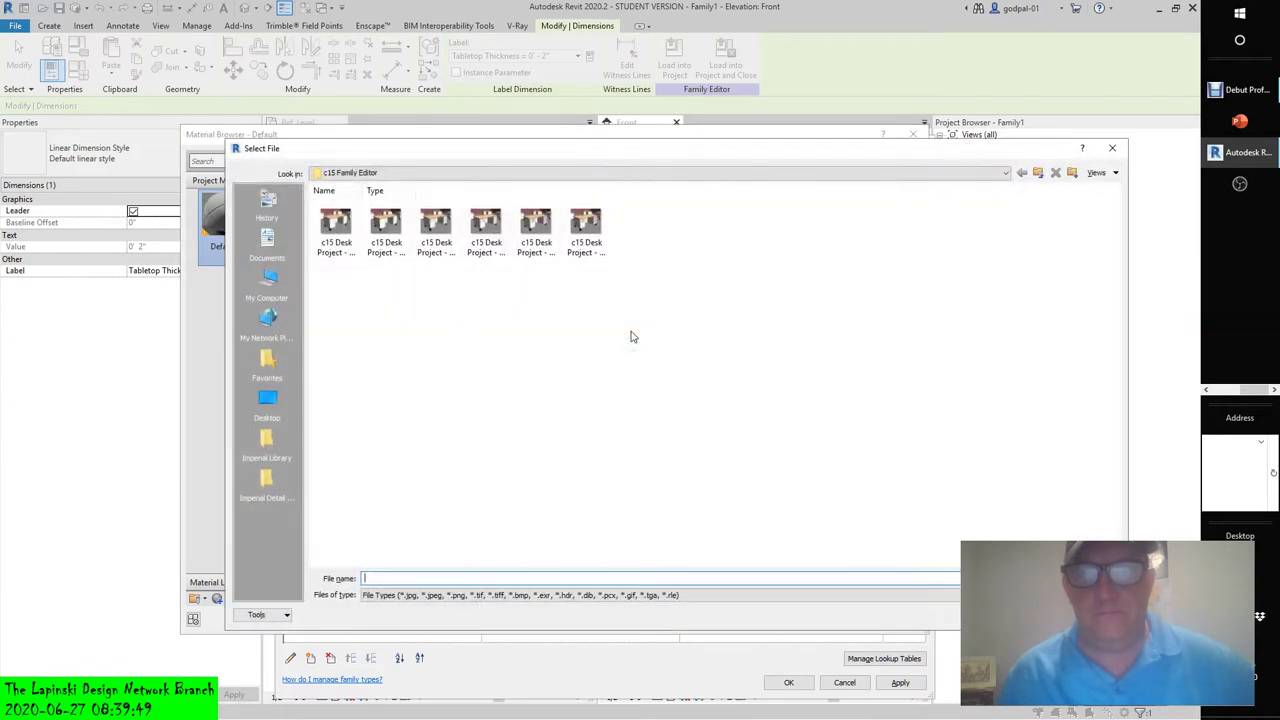
{"action": "left_click", "coordinate": [265, 243]}
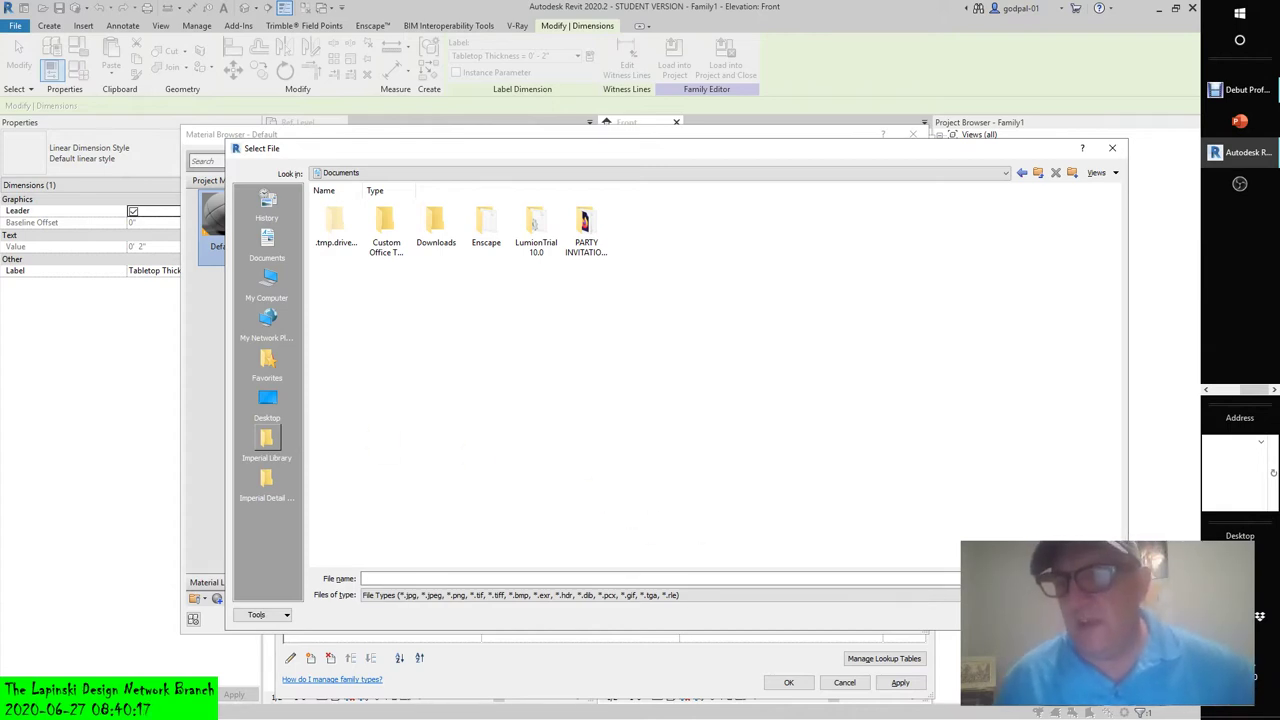
{"action": "key", "text": "Escape"}
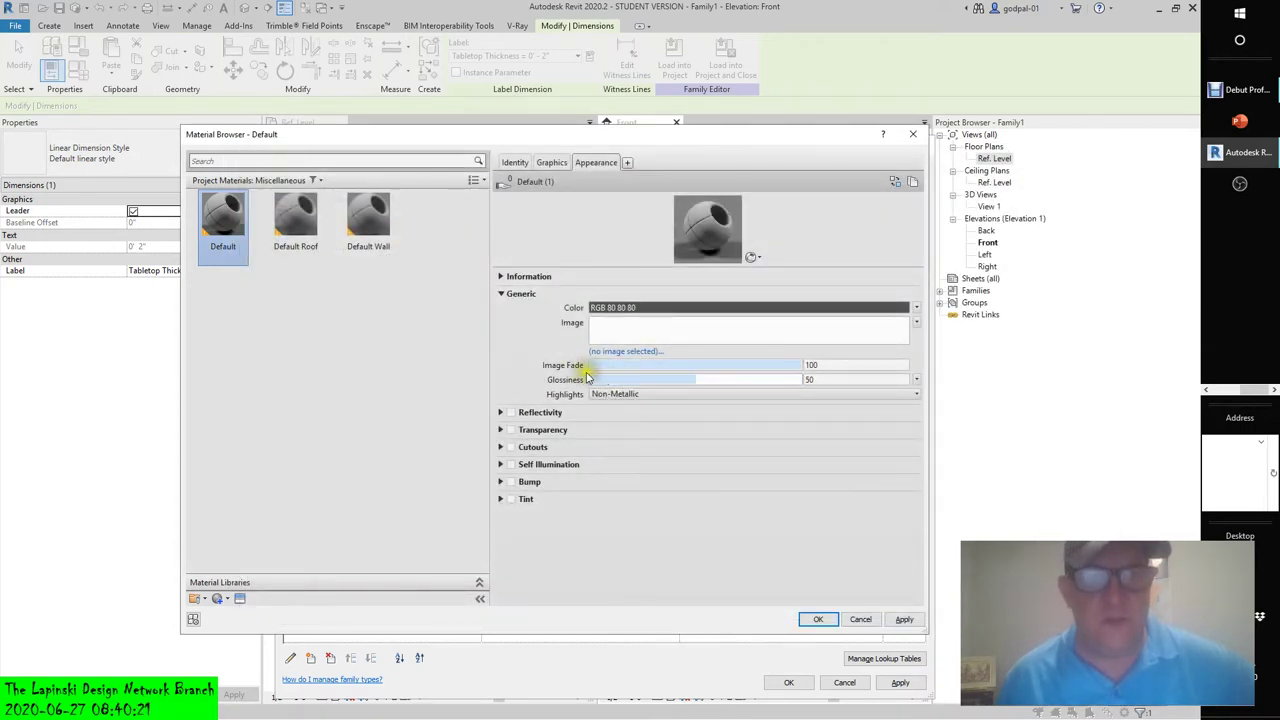
- Cancel the Material Browser and Family Types, and try Transfer Project Standards with no project open
{"action": "left_click", "coordinate": [860, 620]}
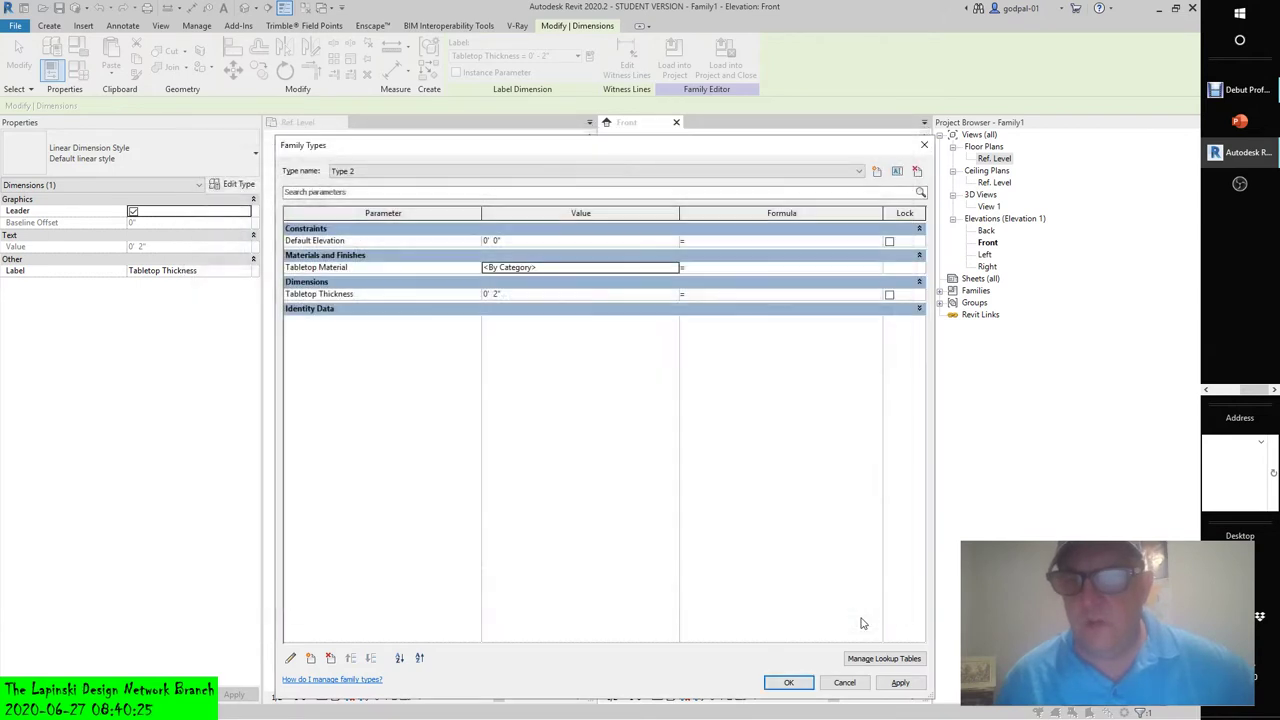
{"action": "left_click", "coordinate": [848, 680]}
{"action": "left_click", "coordinate": [852, 670]}
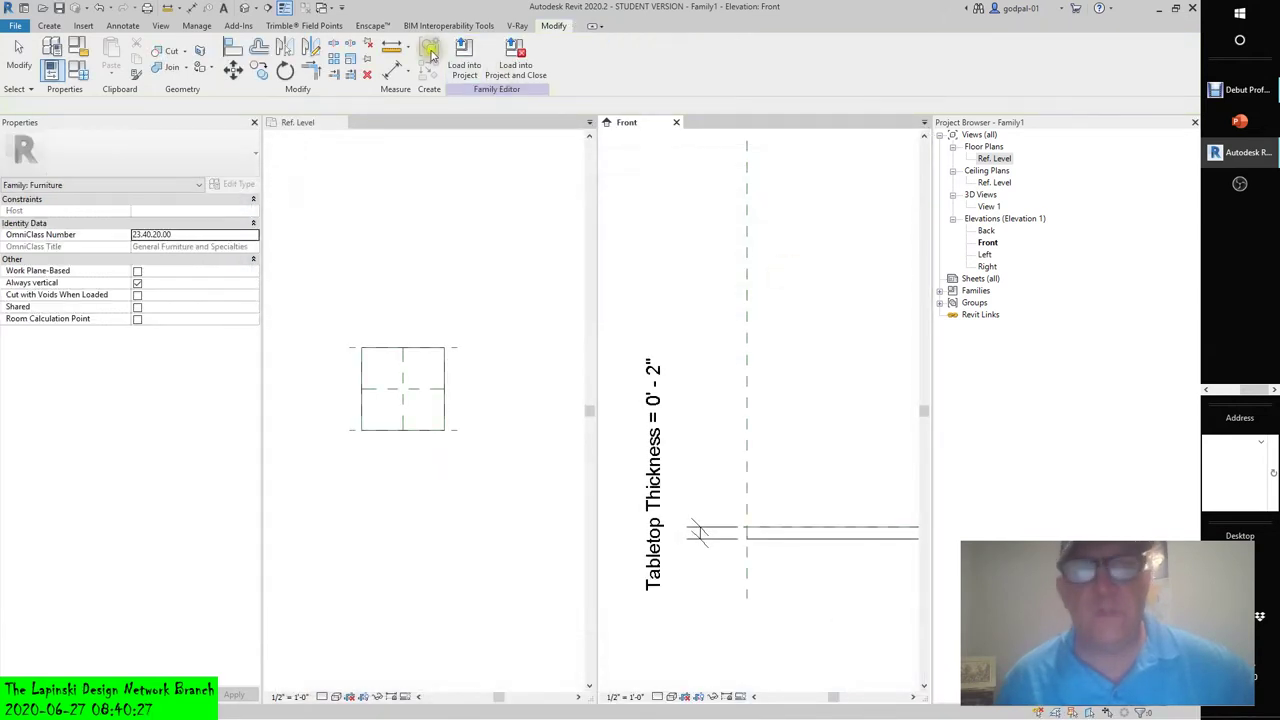
{"action": "left_click", "coordinate": [197, 26]}
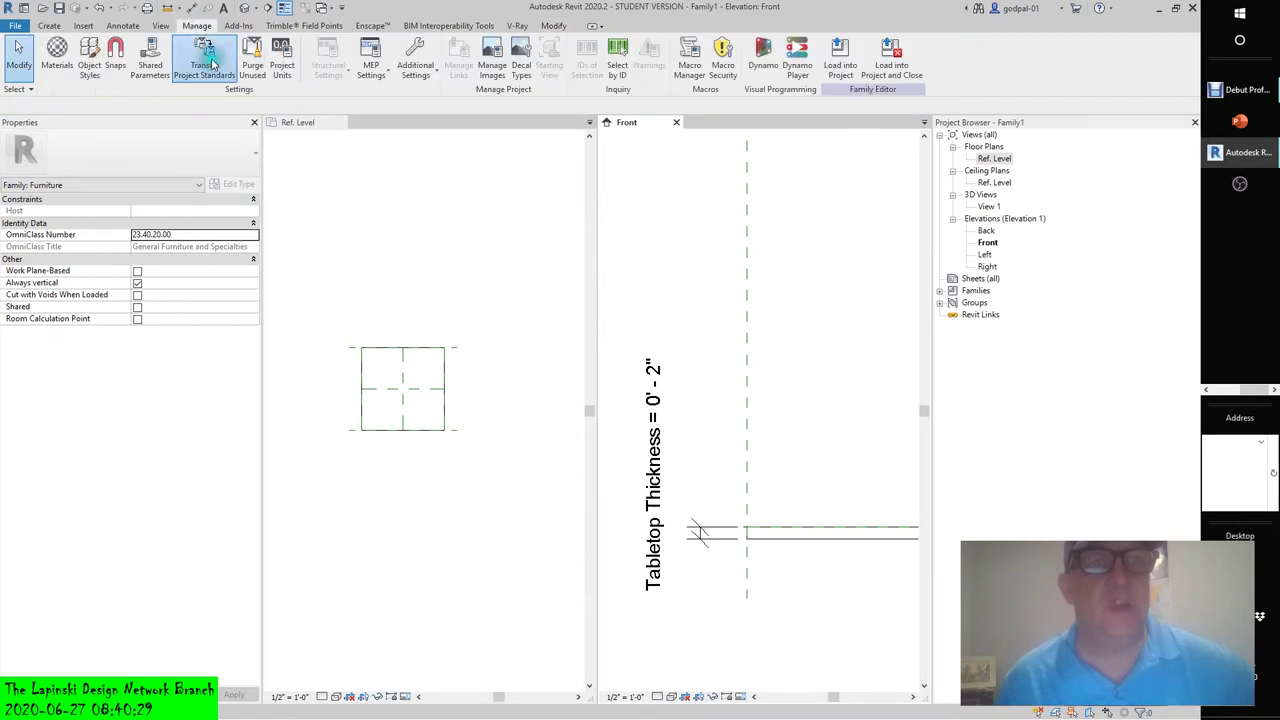
{"action": "left_click", "coordinate": [204, 58]}
{"action": "left_click", "coordinate": [684, 379]}
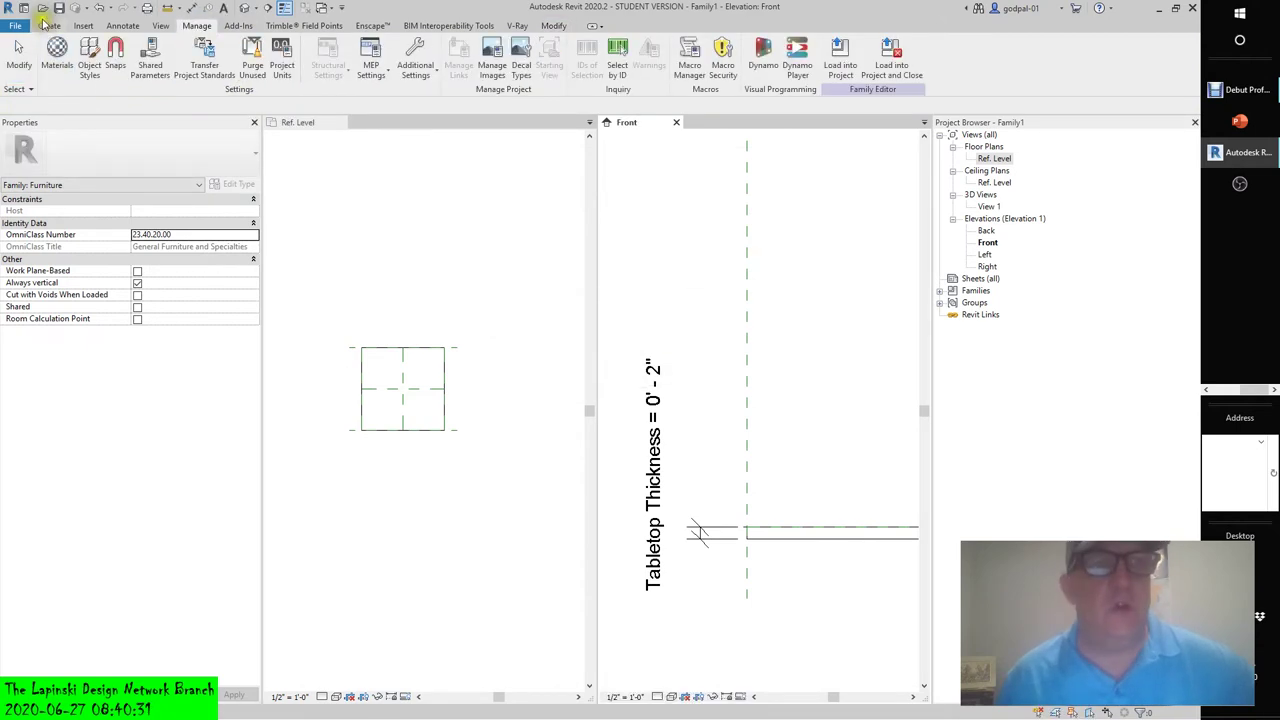
- Start File > Open and browse from the course lecture and lab files folder into c21 Presenting
{"action": "left_click", "coordinate": [40, 7]}
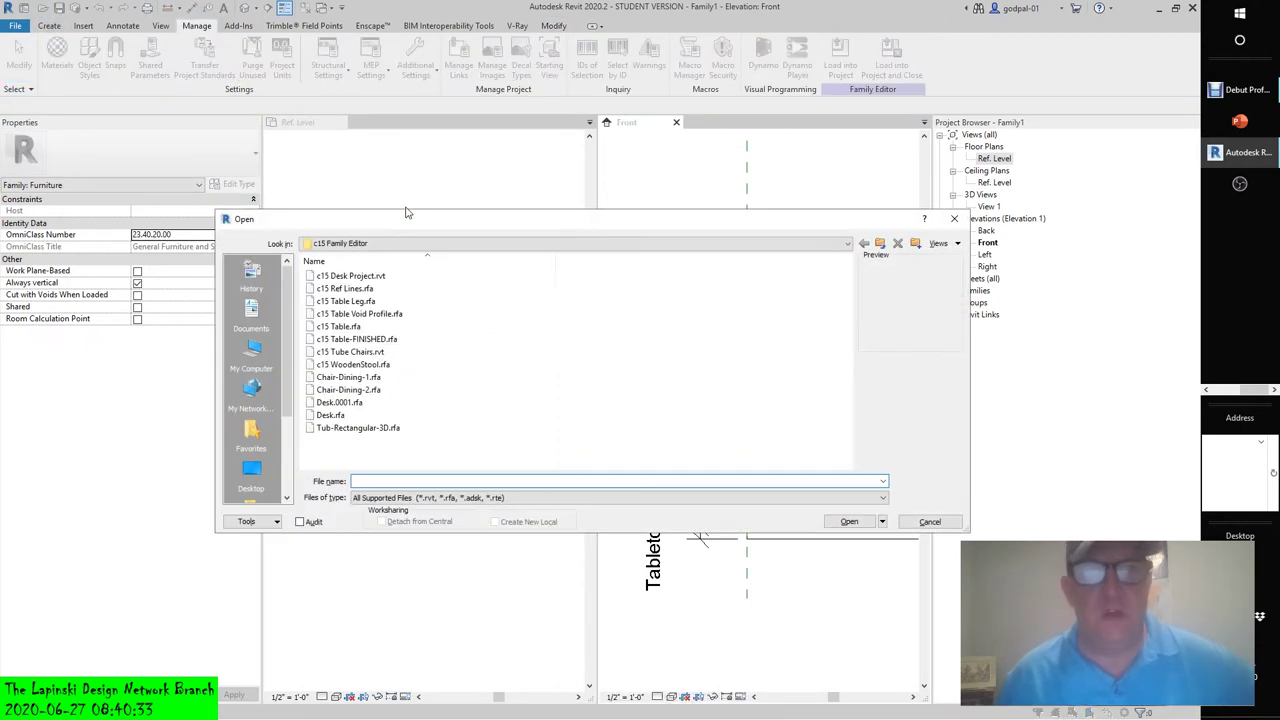
{"action": "left_click", "coordinate": [350, 276]}
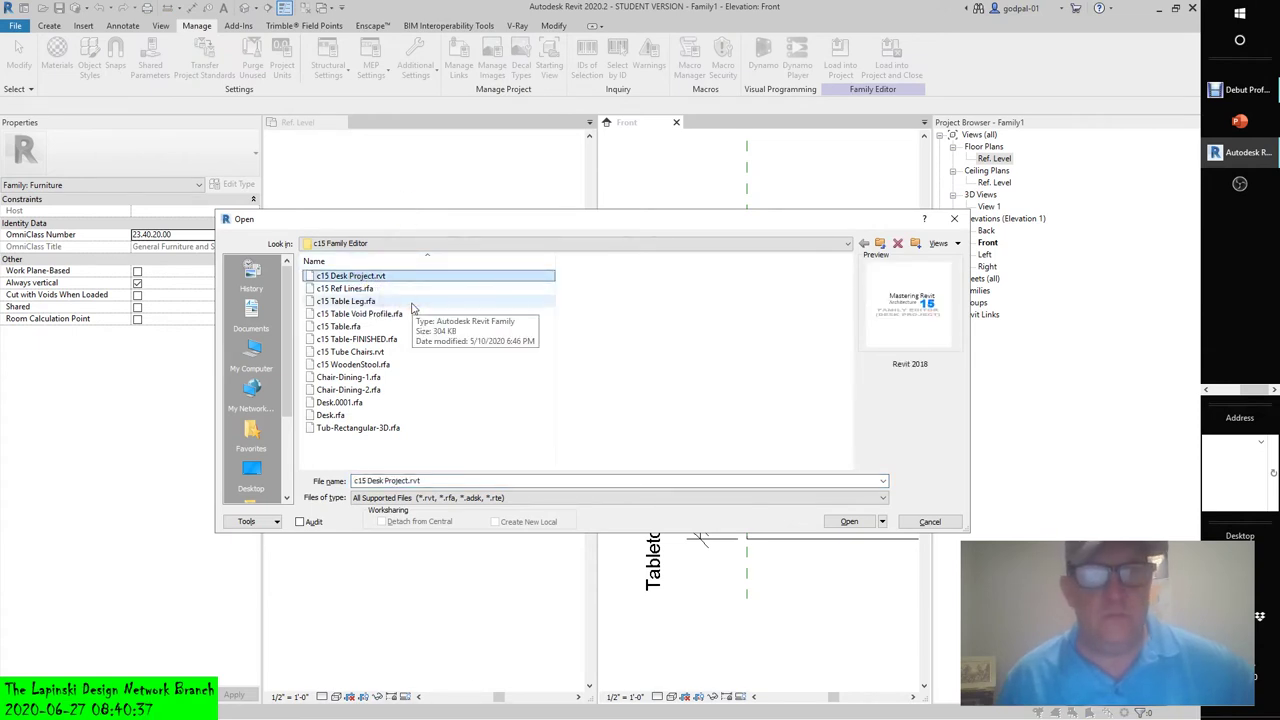
{"action": "left_click", "coordinate": [373, 244]}
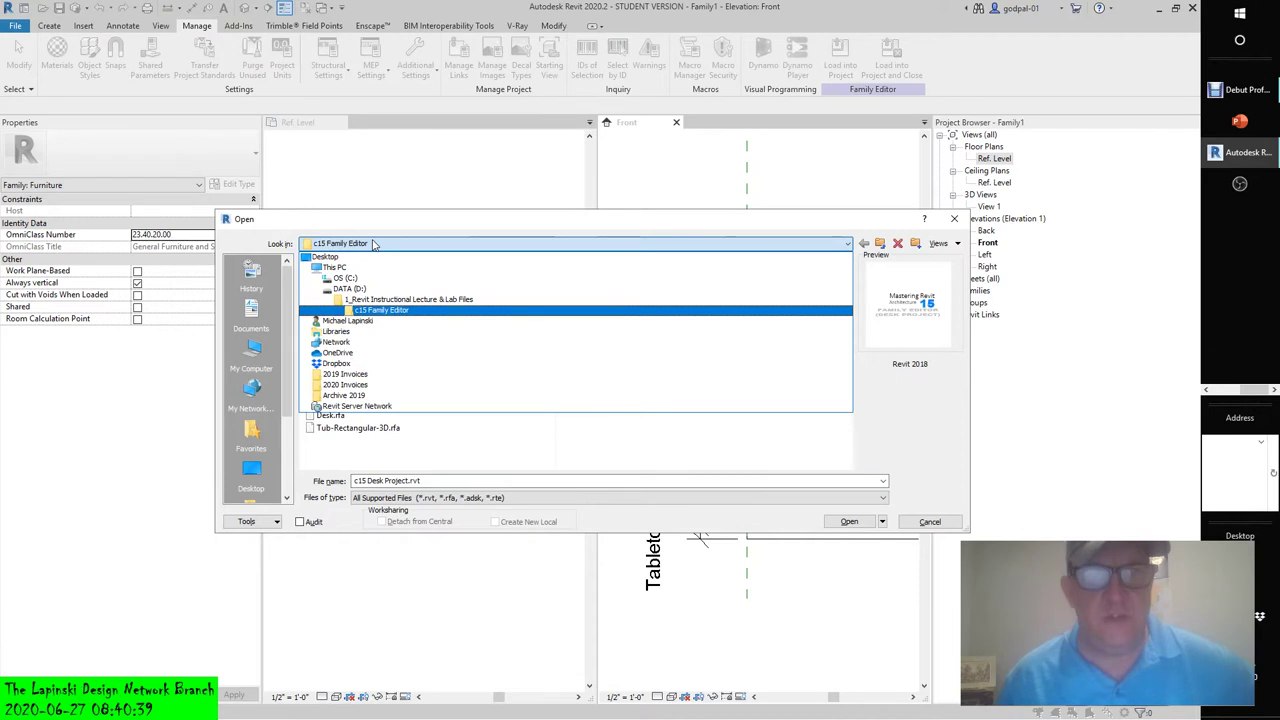
{"action": "left_click", "coordinate": [372, 300]}
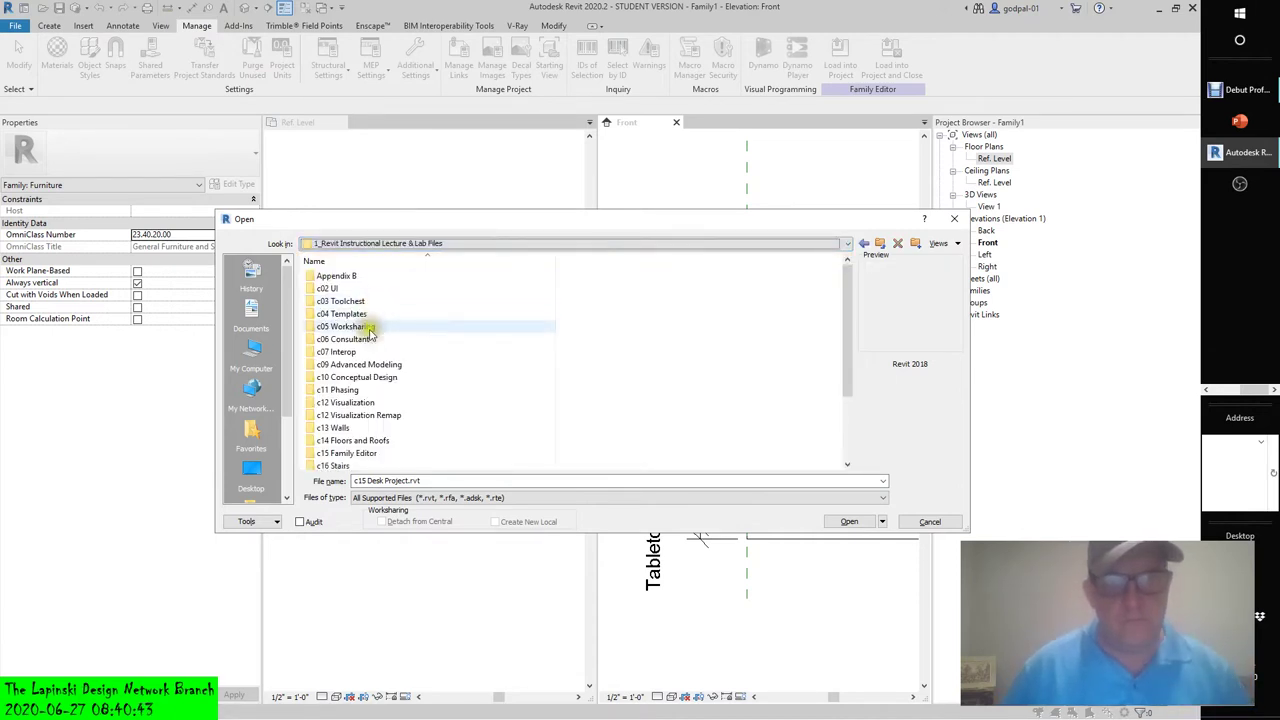
{"action": "scroll", "coordinate": [370, 330], "scroll_direction": "down", "scroll_amount": 3}
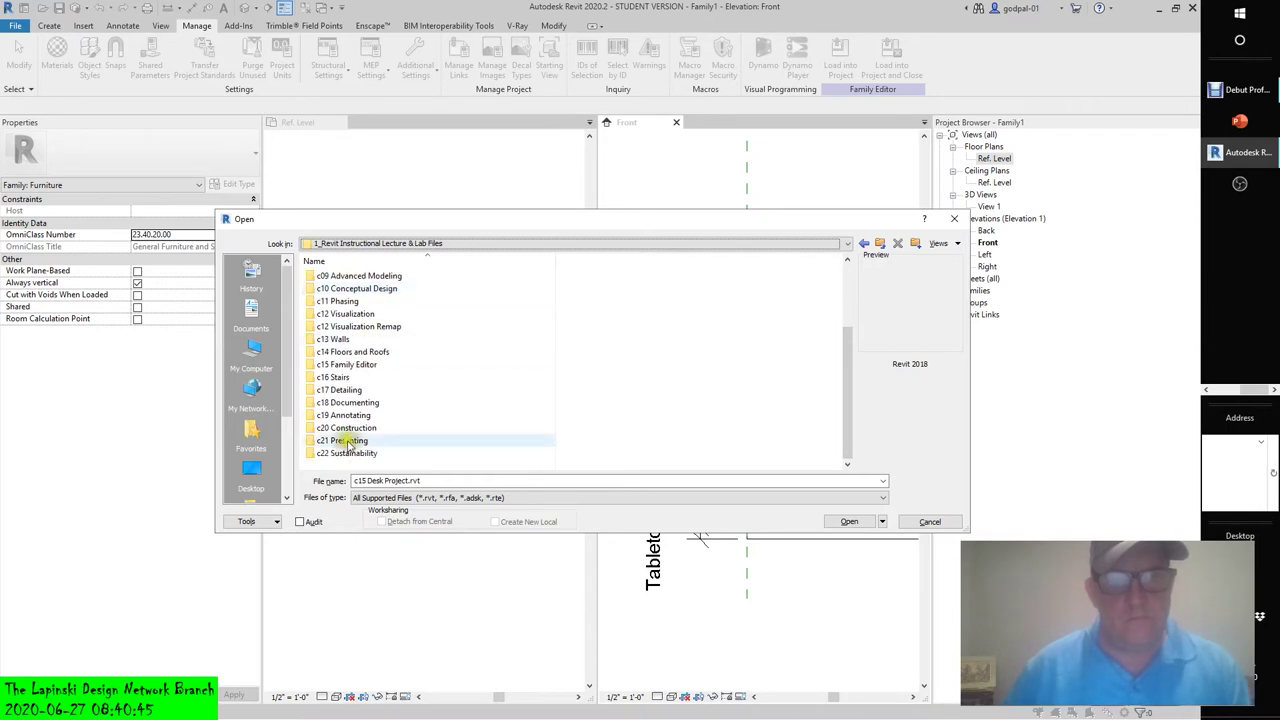
{"action": "double_click", "coordinate": [345, 441]}
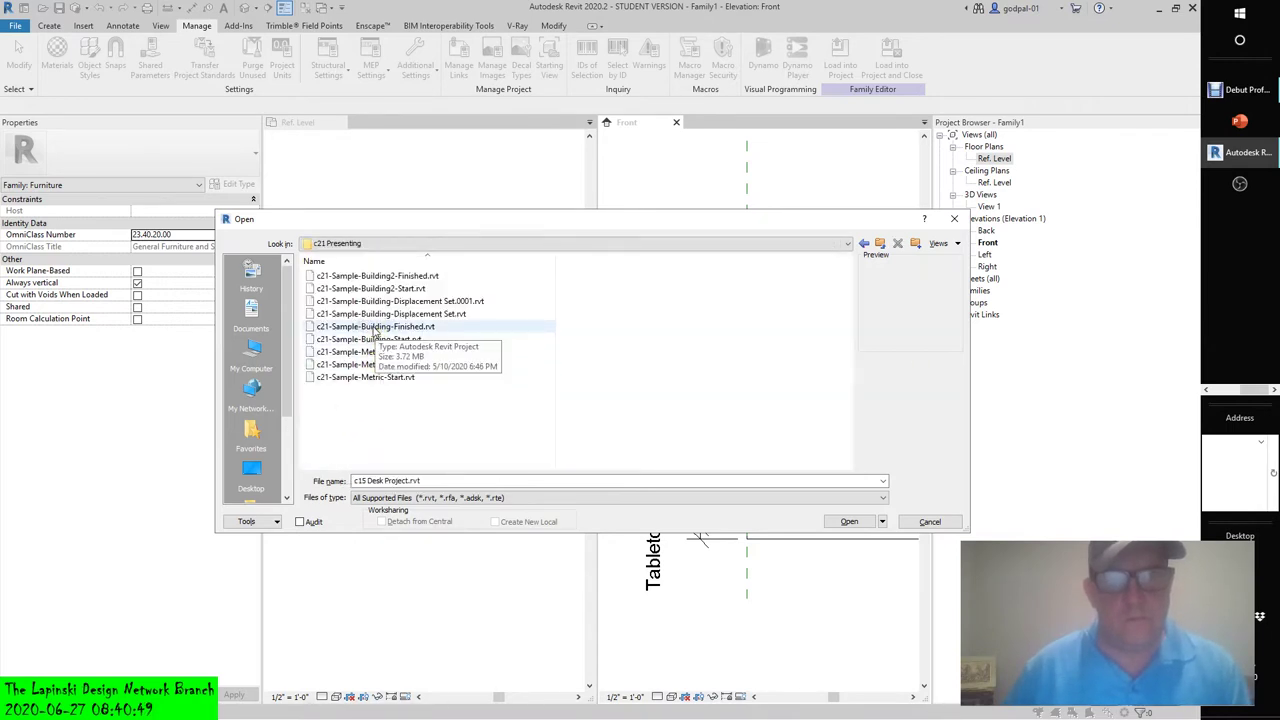
- Go back and open c12-Visualization_Finished.rvt from the c12 Visualization folder
{"action": "left_click", "coordinate": [394, 243]}
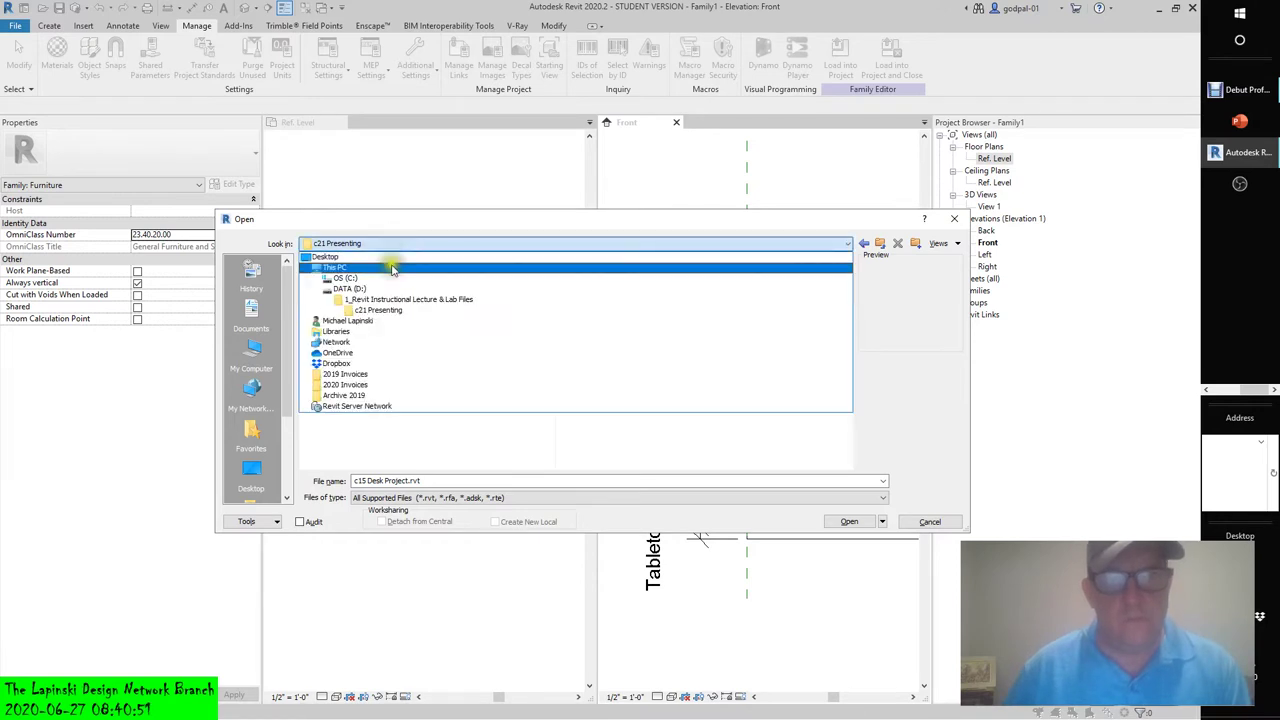
{"action": "left_click", "coordinate": [385, 299]}
{"action": "scroll", "coordinate": [376, 366], "scroll_direction": "down", "scroll_amount": 3}
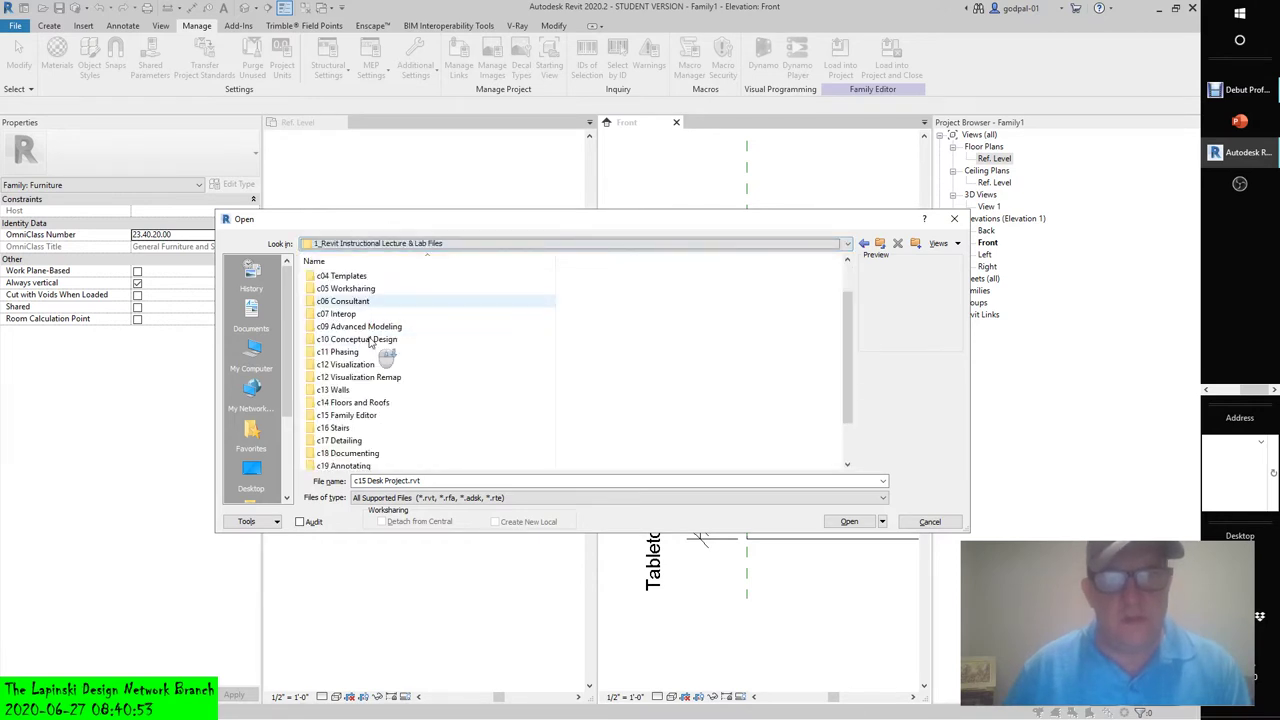
{"action": "double_click", "coordinate": [376, 376]}
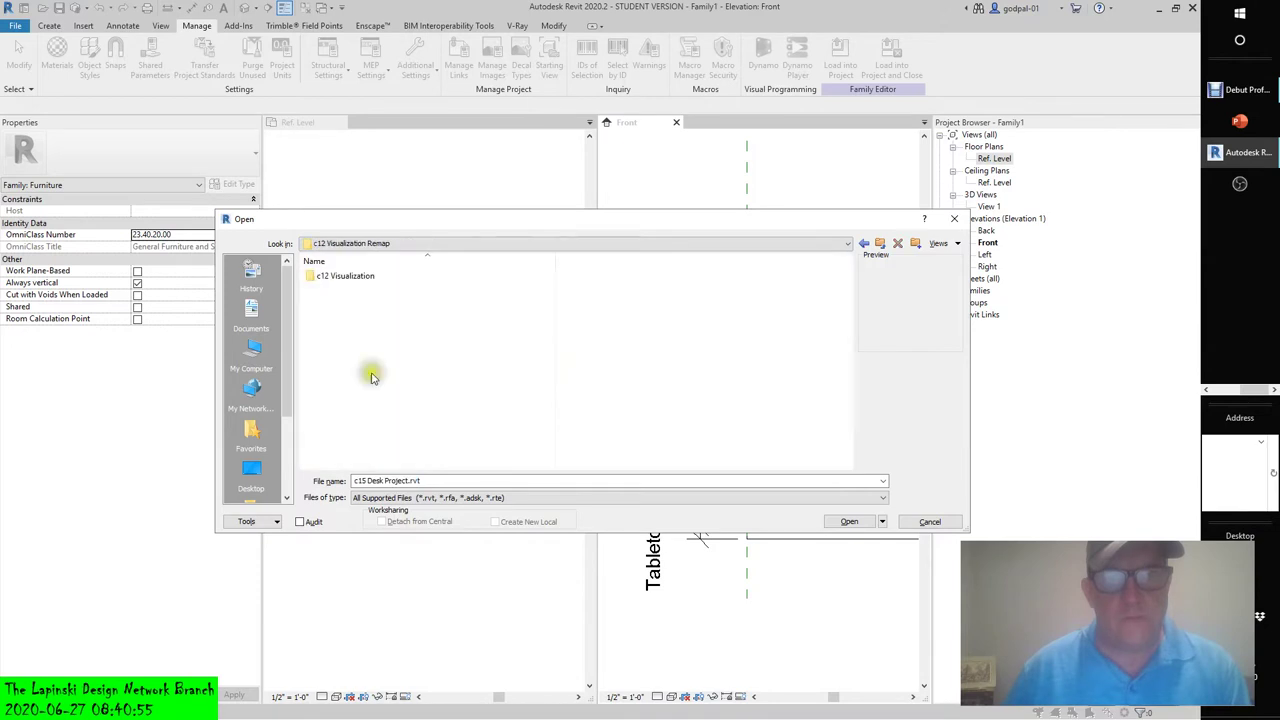
{"action": "left_click", "coordinate": [350, 277]}
{"action": "double_click", "coordinate": [350, 277]}
{"action": "left_click", "coordinate": [362, 276]}
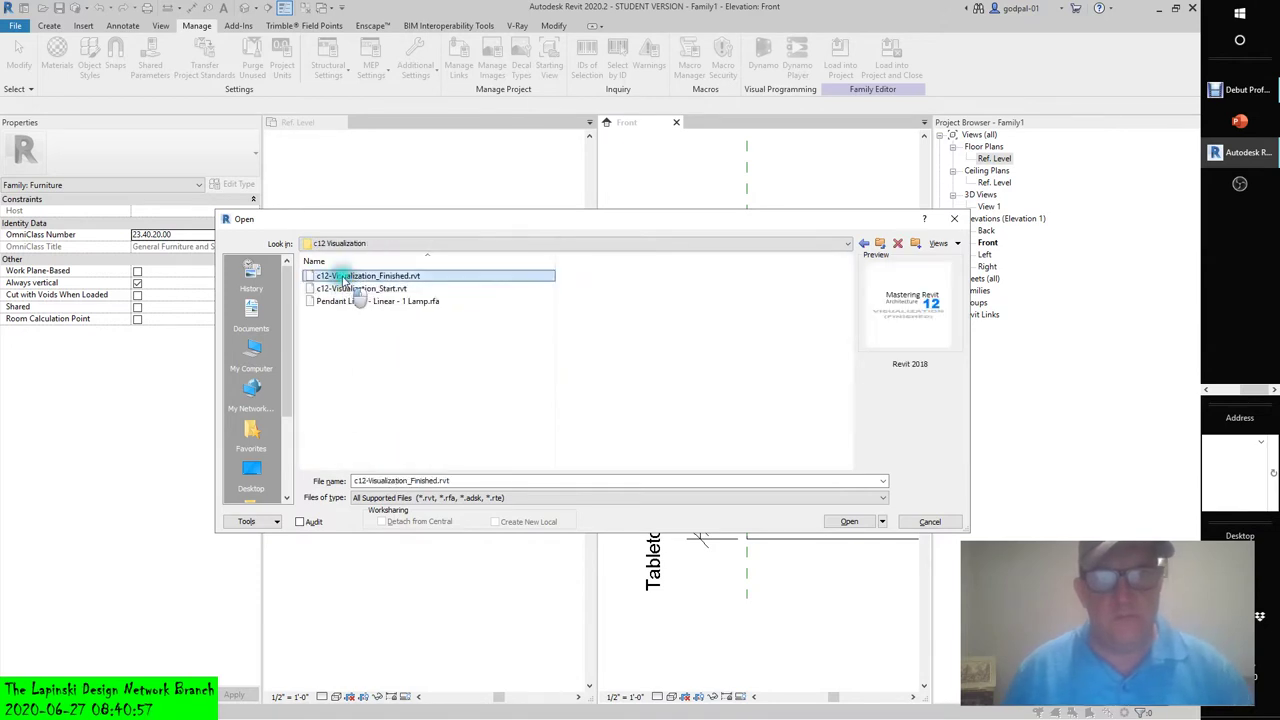
{"action": "left_click", "coordinate": [849, 521]}
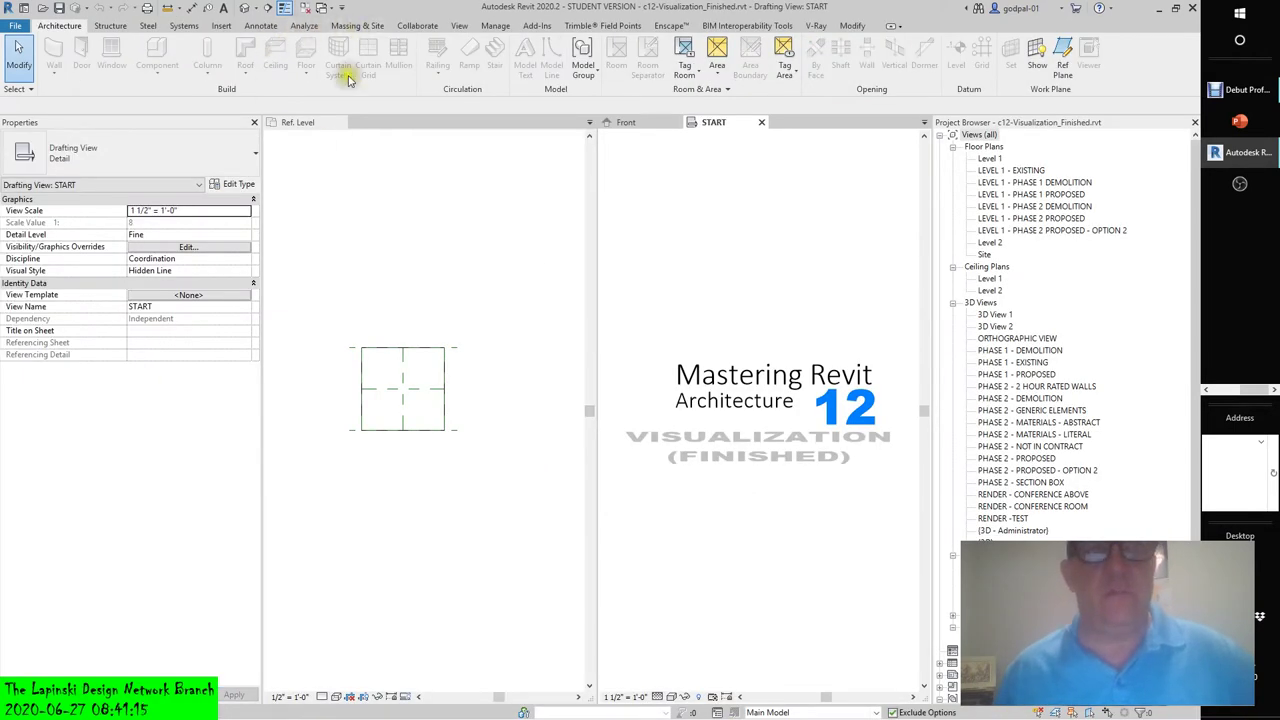
- Transfer Project Standards with Check None then only Materials ticked, choosing New Only for duplicates
{"action": "left_click", "coordinate": [424, 244]}
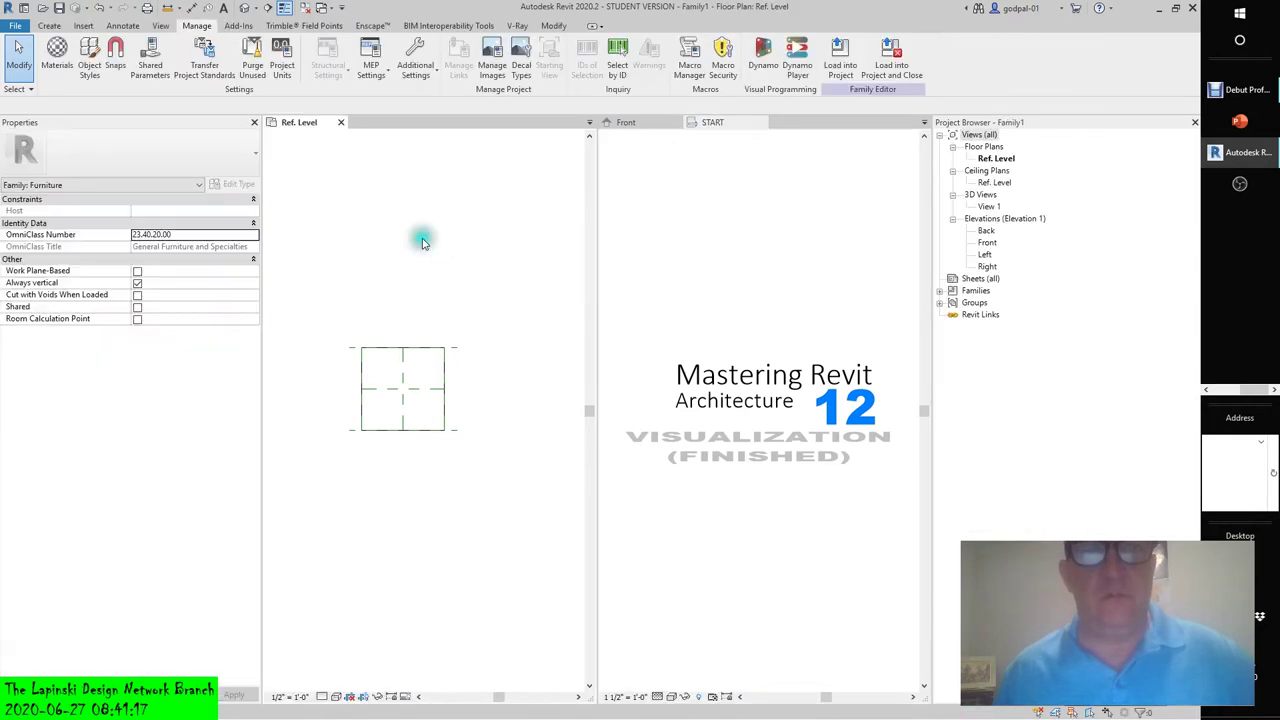
{"action": "left_click", "coordinate": [205, 55]}
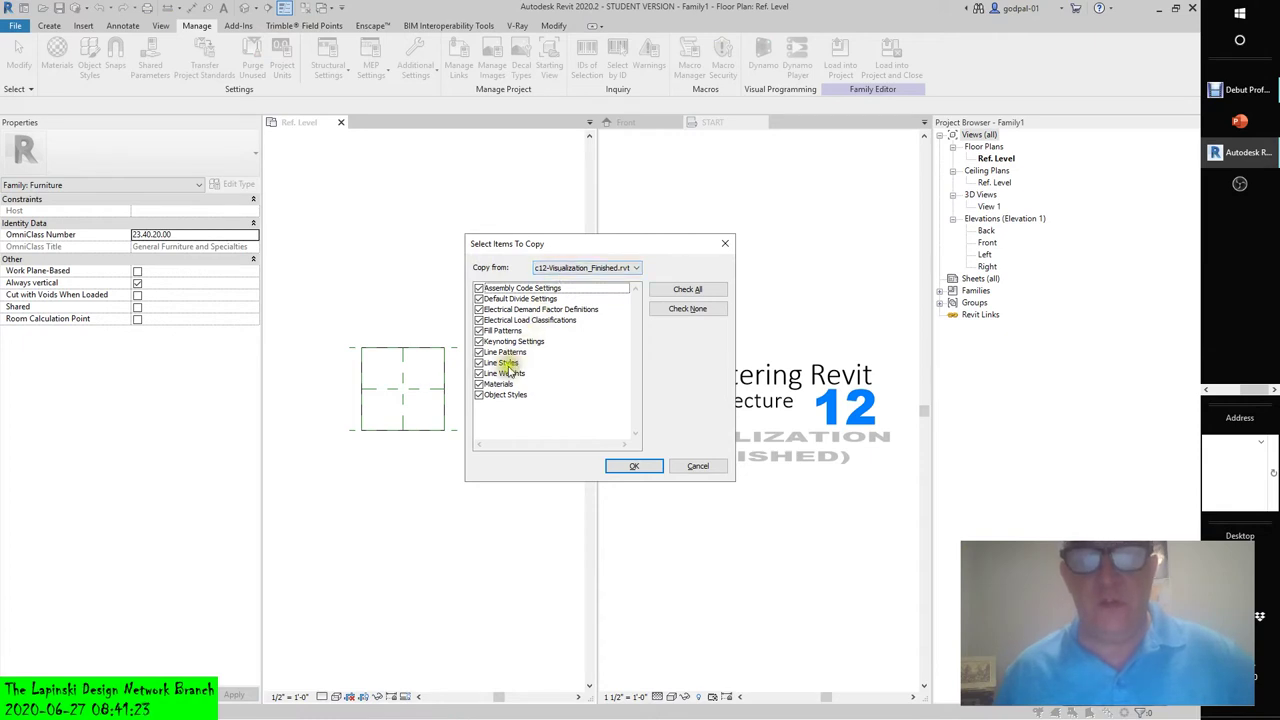
{"action": "left_click", "coordinate": [684, 310]}
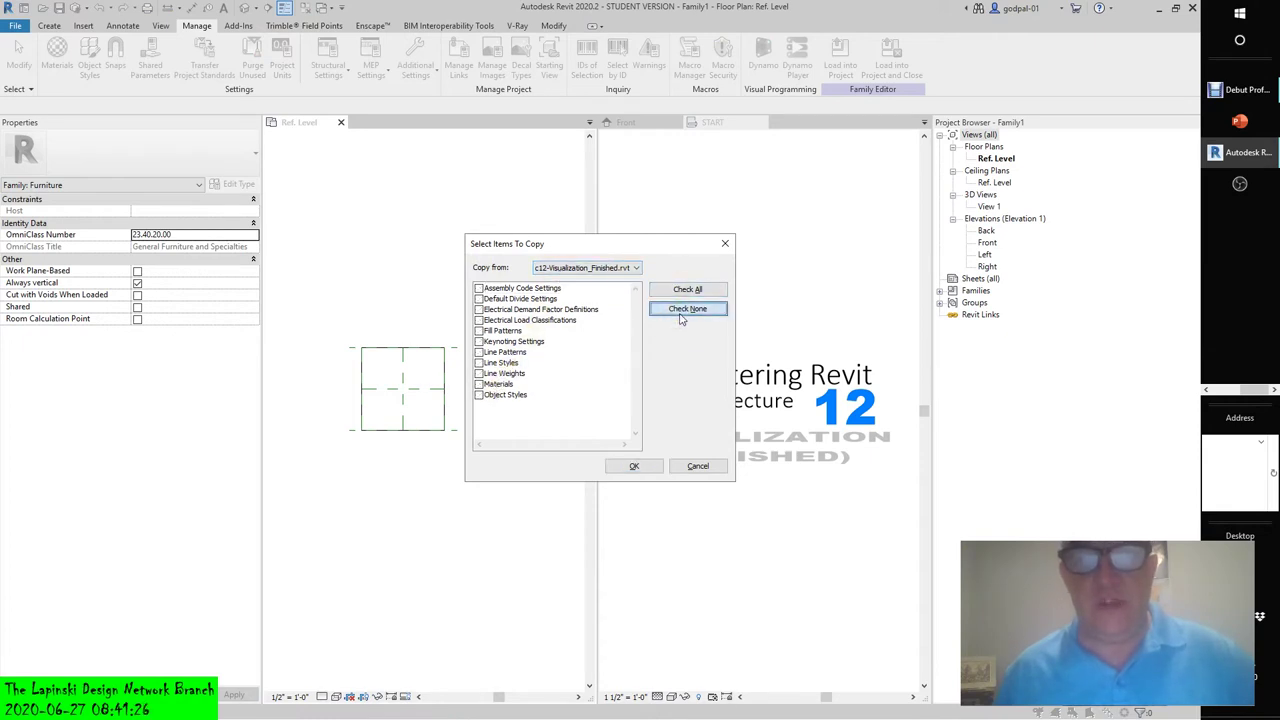
{"action": "left_click", "coordinate": [480, 386]}
{"action": "left_click", "coordinate": [645, 466]}
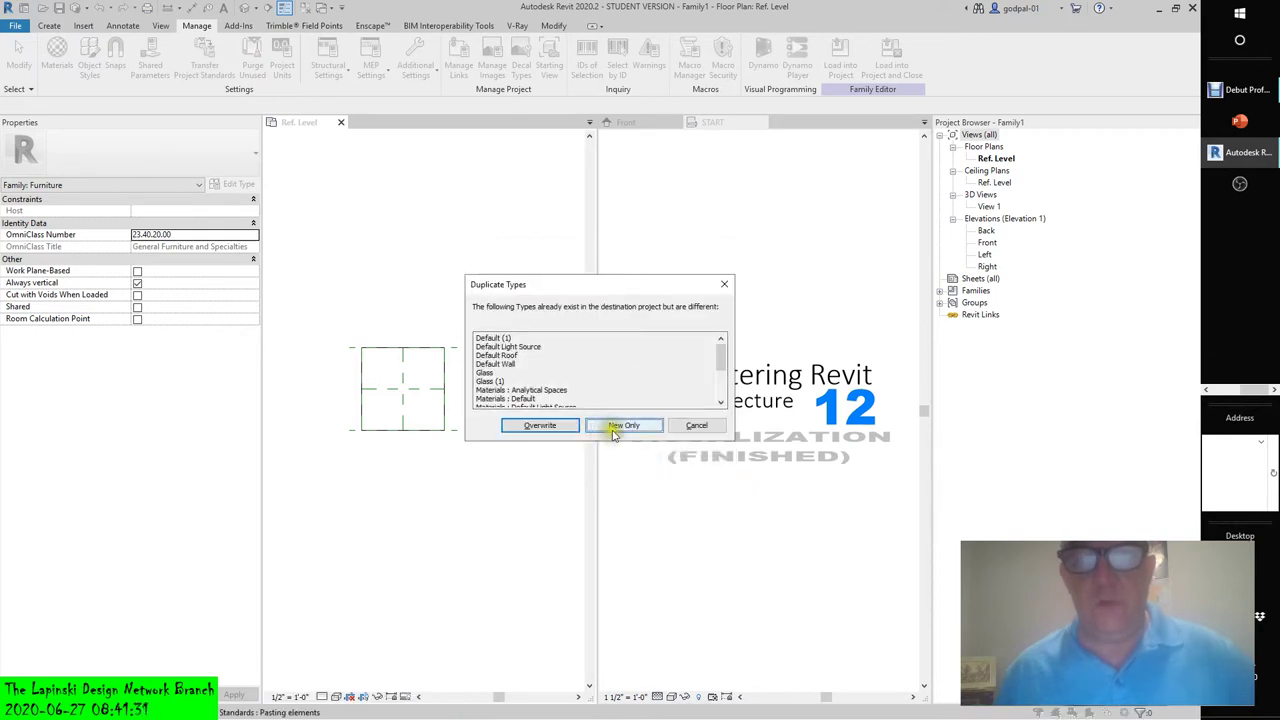
{"action": "left_click", "coordinate": [616, 426]}
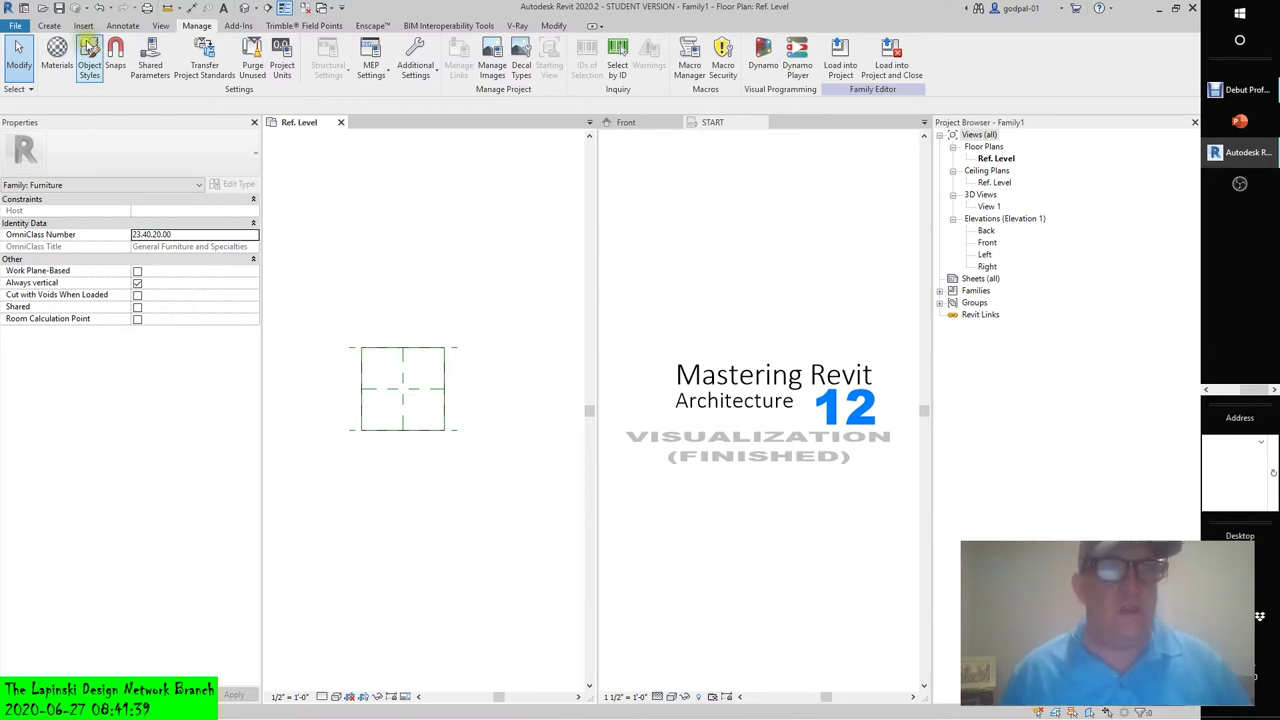
- Add a new family type named Type 2 and open its Tabletop Material browser
{"action": "left_click", "coordinate": [52, 26]}
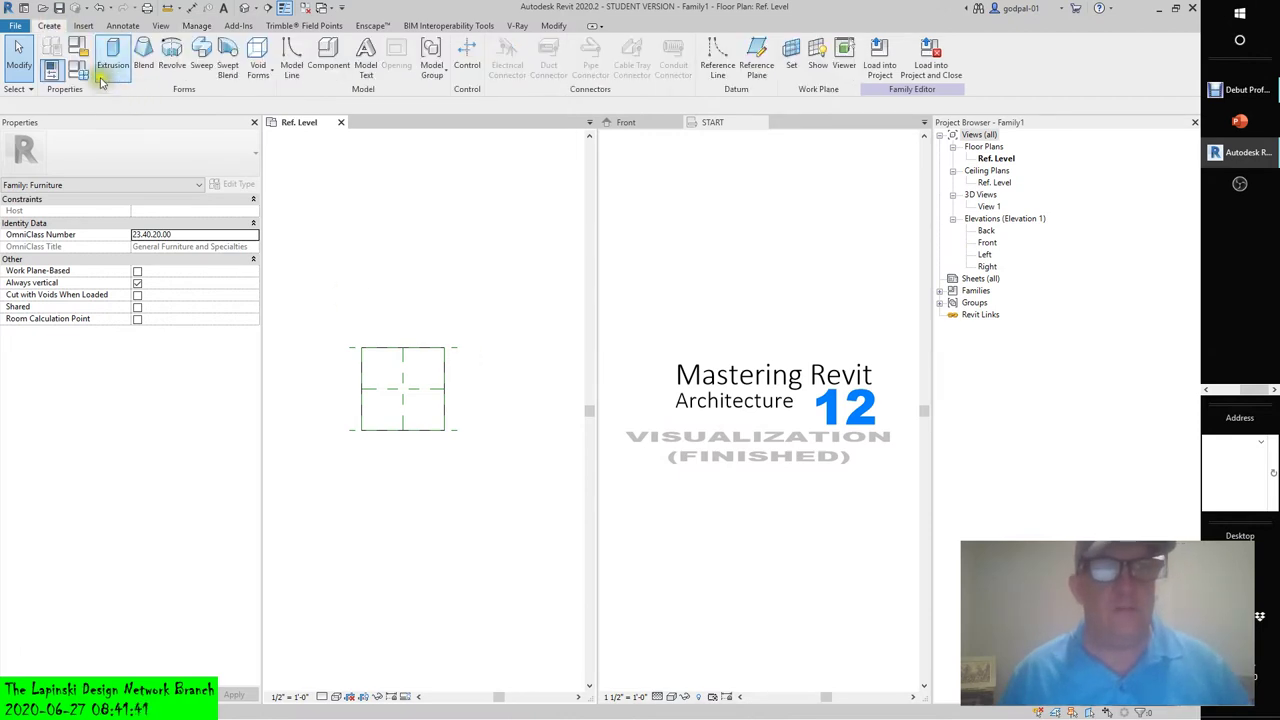
{"action": "left_click", "coordinate": [80, 76]}
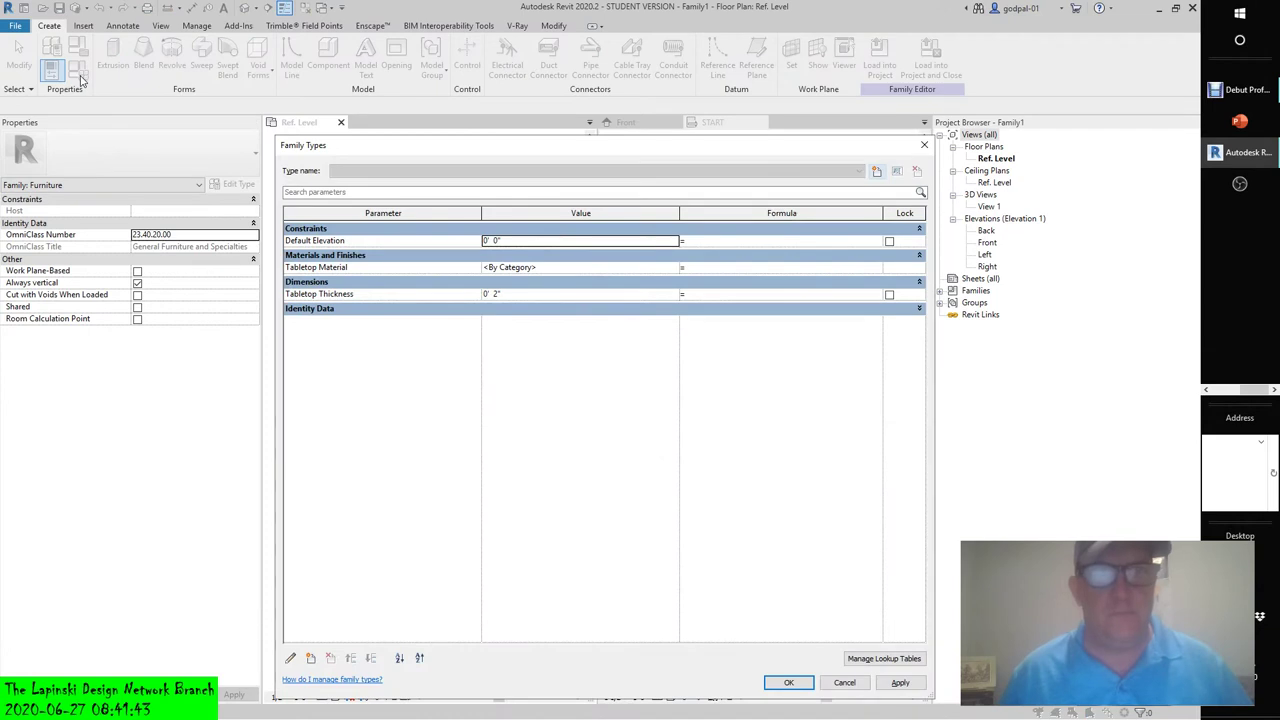
{"action": "left_click", "coordinate": [877, 172]}
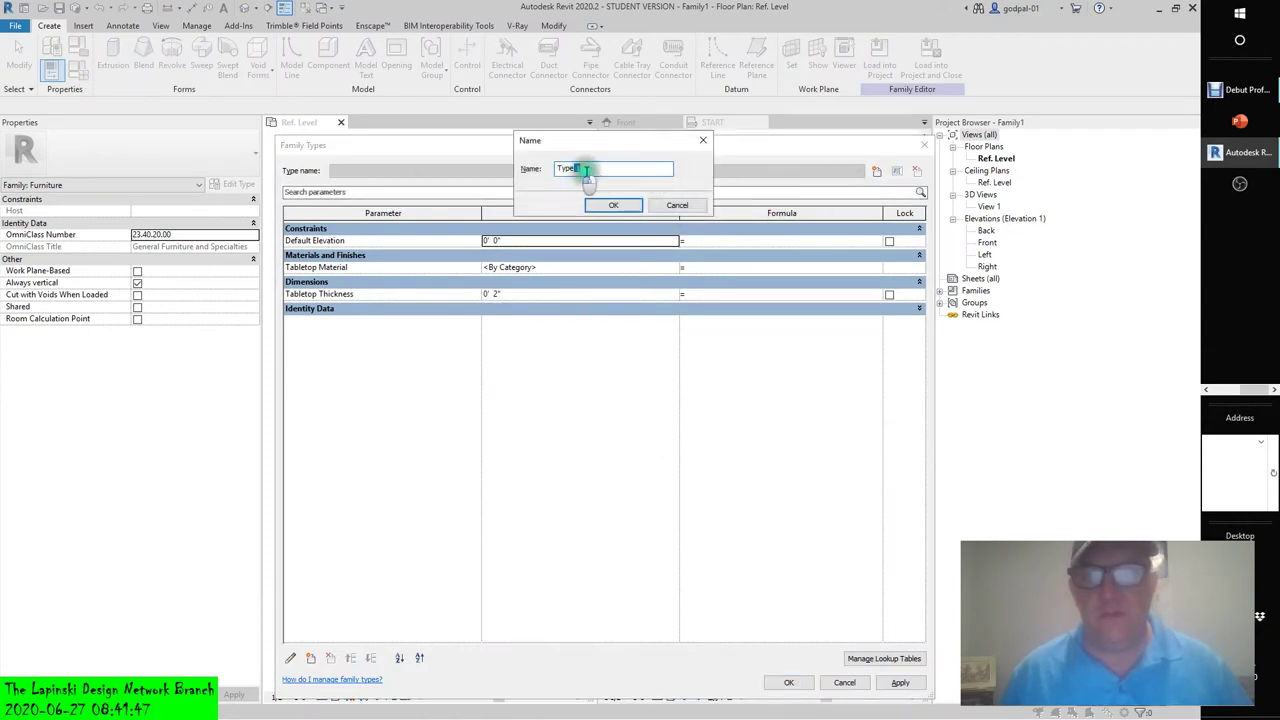
{"action": "double_click", "coordinate": [600, 172]}
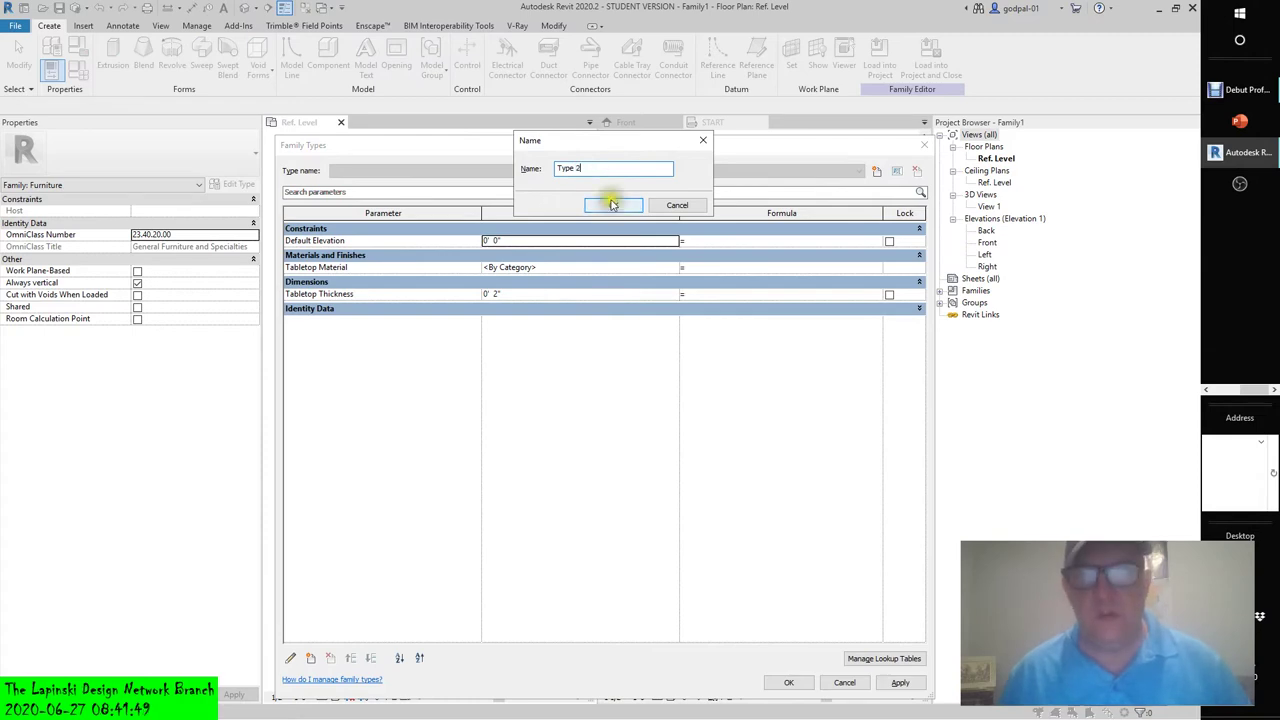
{"action": "left_click", "coordinate": [612, 205]}
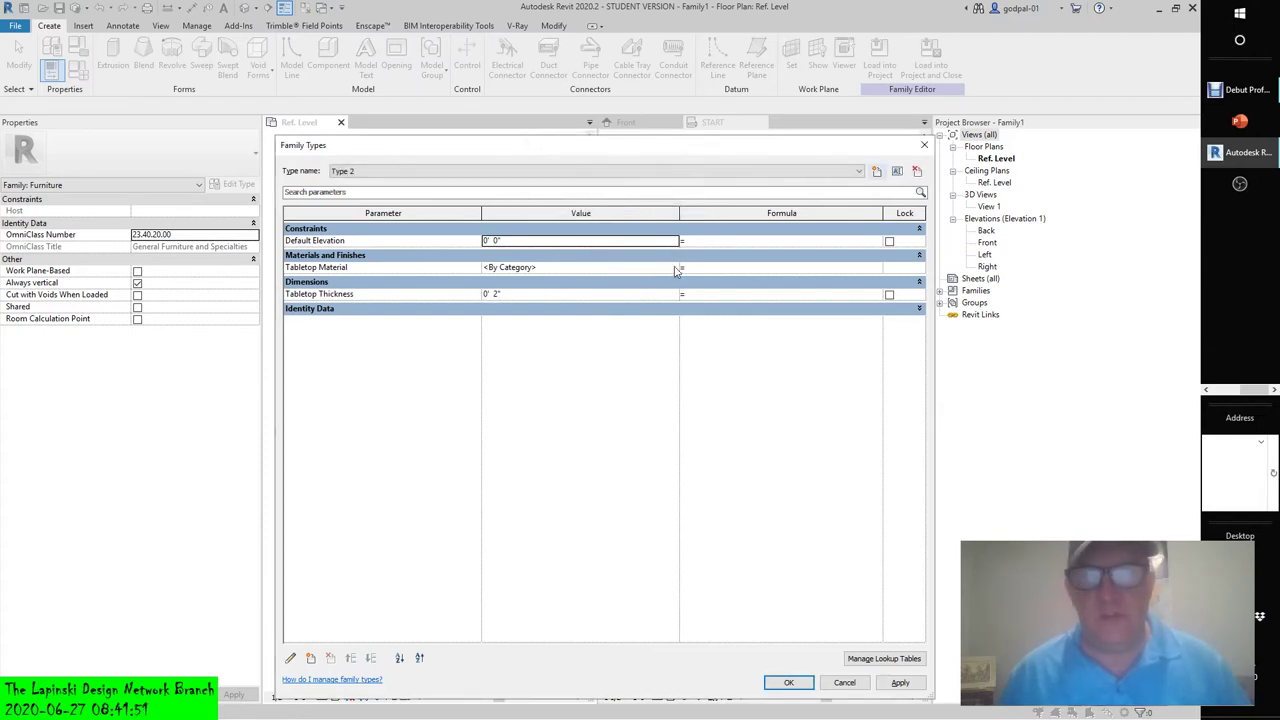
{"action": "left_click", "coordinate": [676, 270]}
{"action": "left_click", "coordinate": [676, 270]}
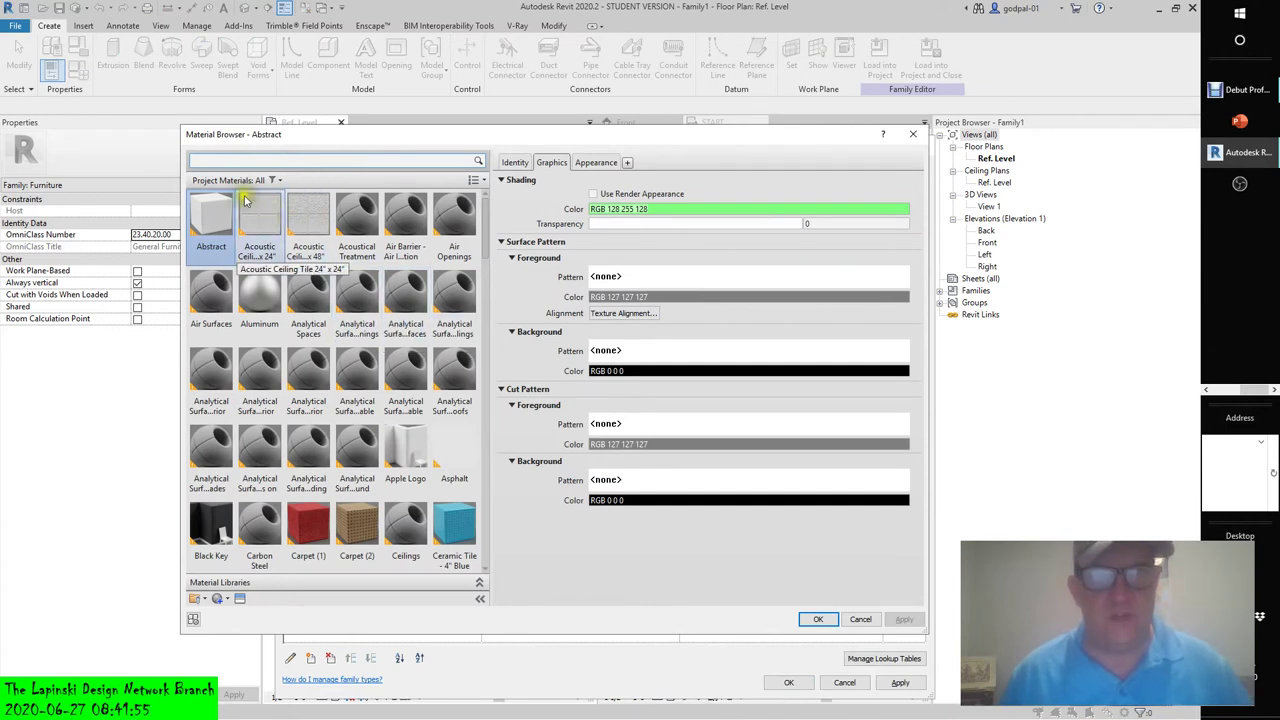
- Search materials for 'wood' and assign Wood - Veneers as Type 2's tabletop material
{"action": "left_click", "coordinate": [203, 160]}
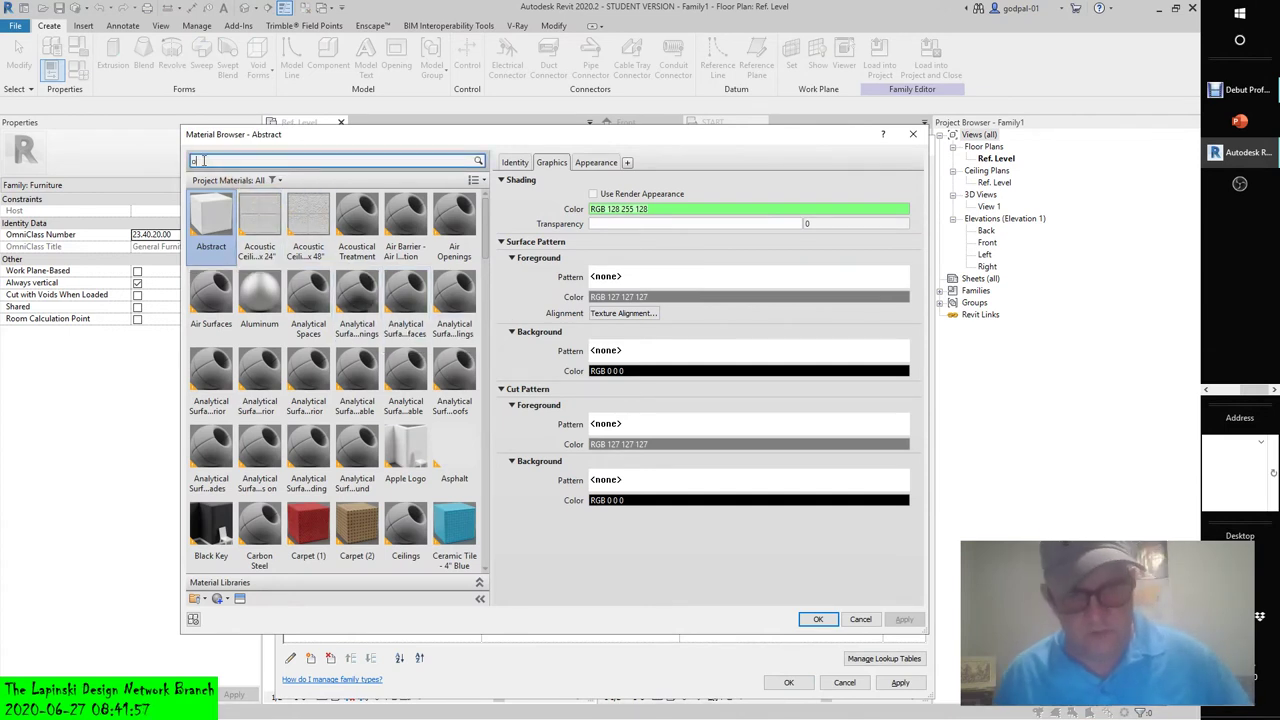
{"action": "type", "text": "oak"}
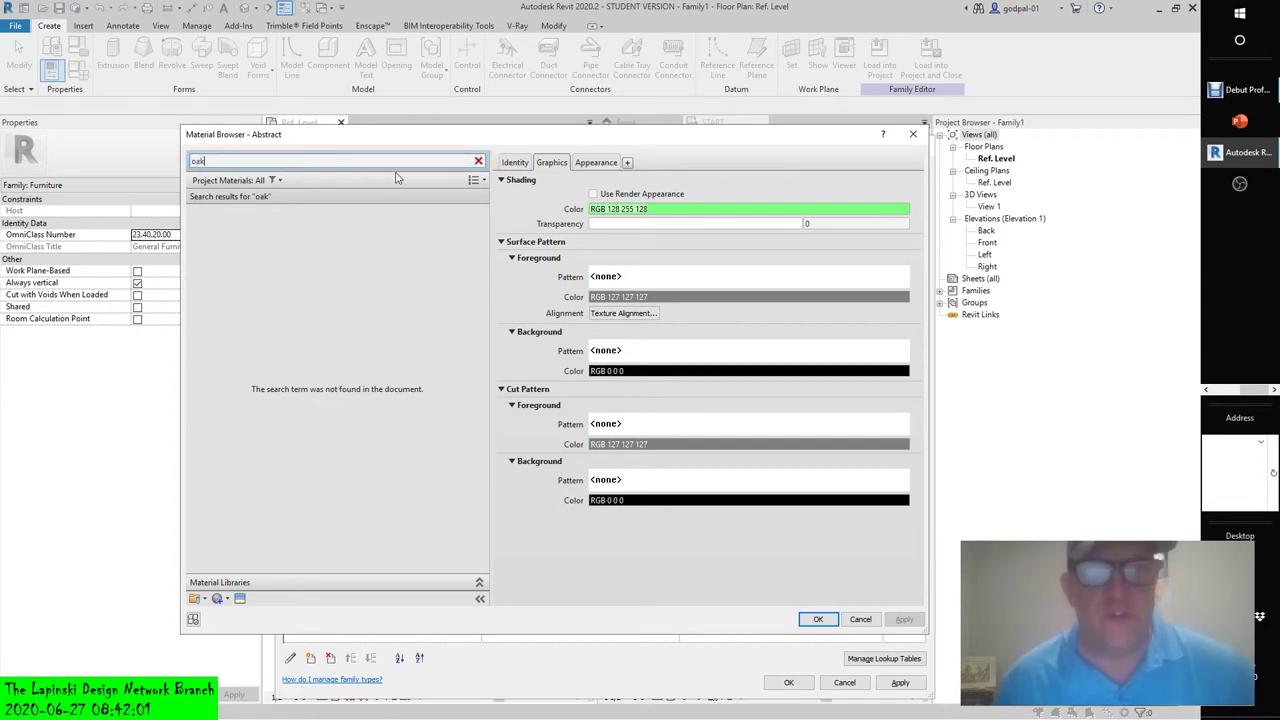
{"action": "double_click", "coordinate": [214, 162]}
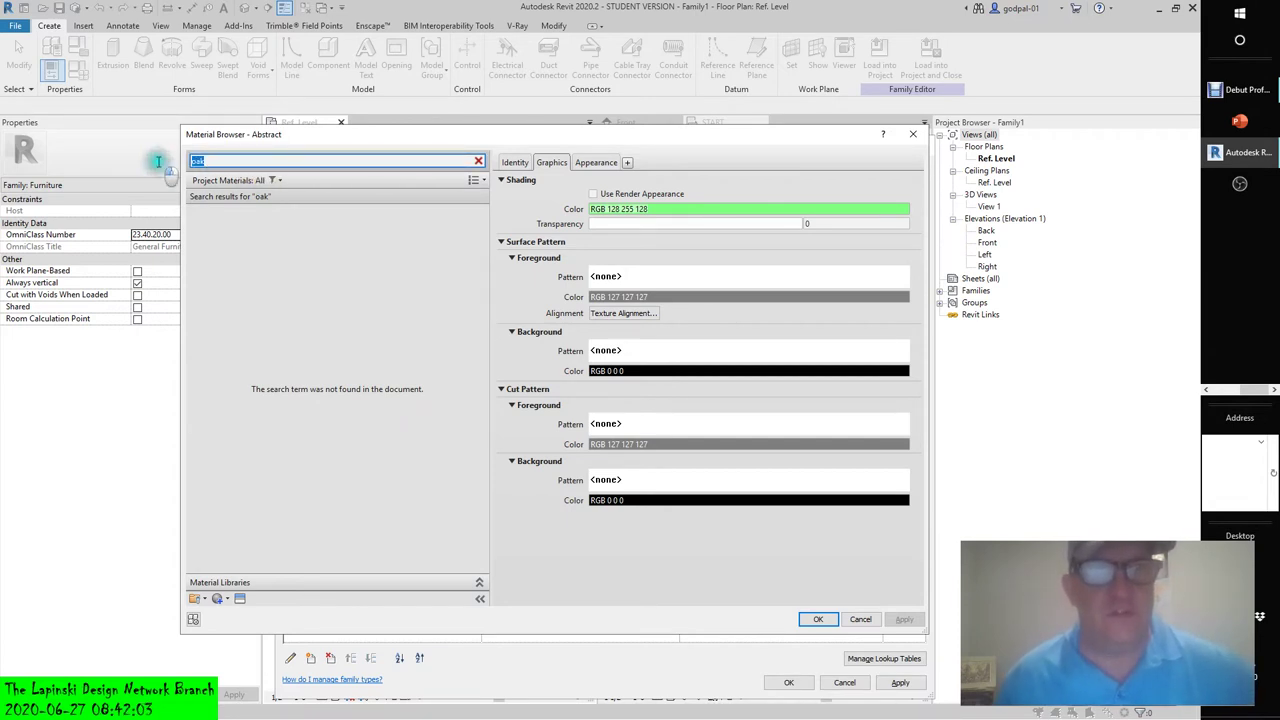
{"action": "type", "text": "wood"}
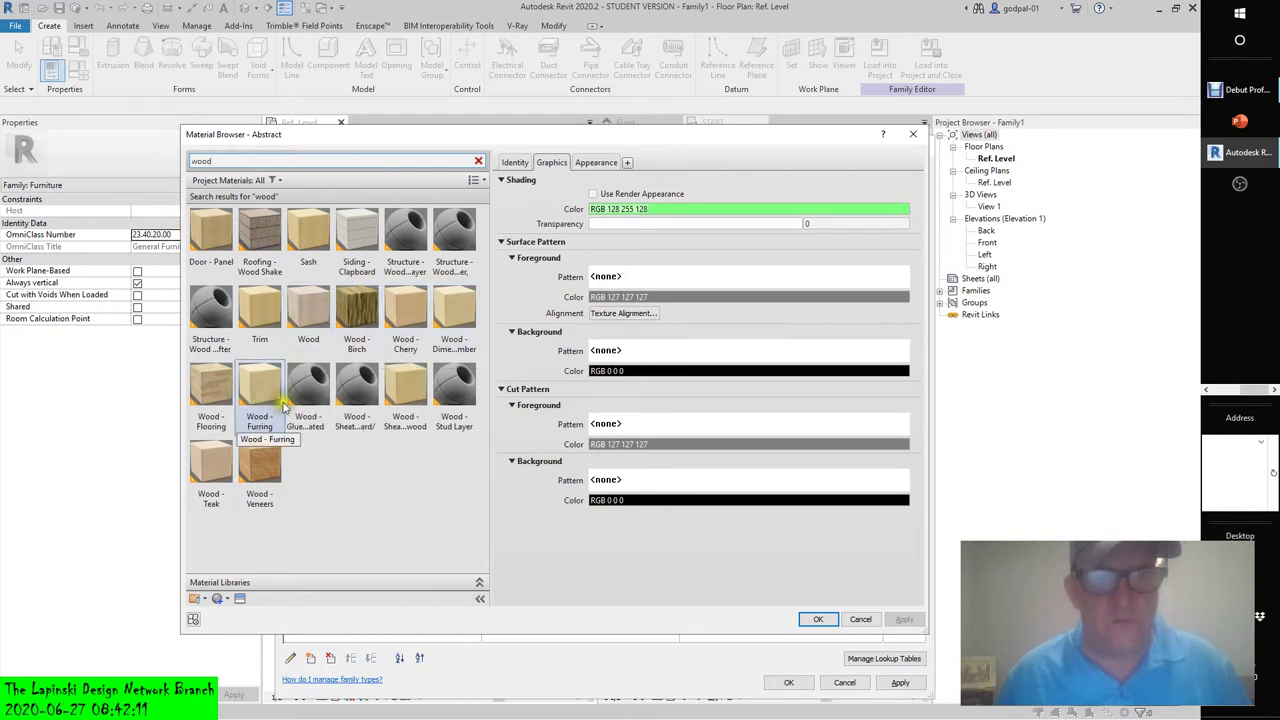
{"action": "left_click", "coordinate": [261, 470]}
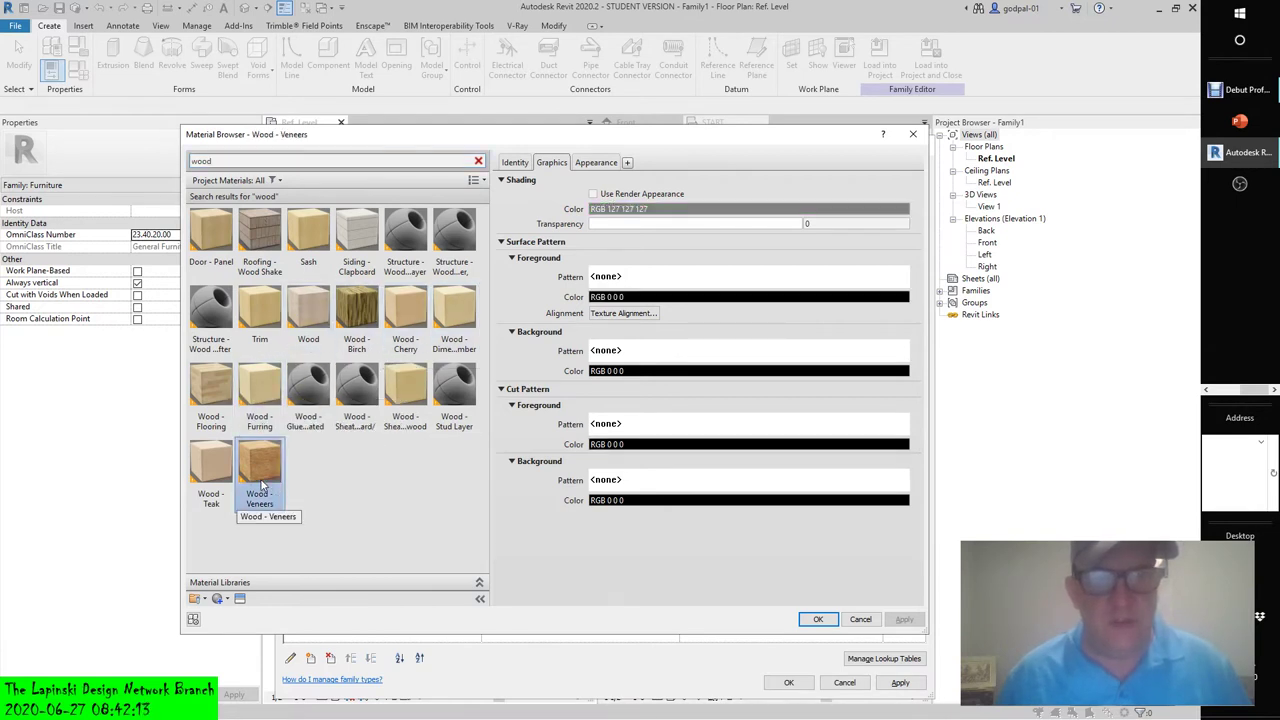
{"action": "double_click", "coordinate": [258, 476]}
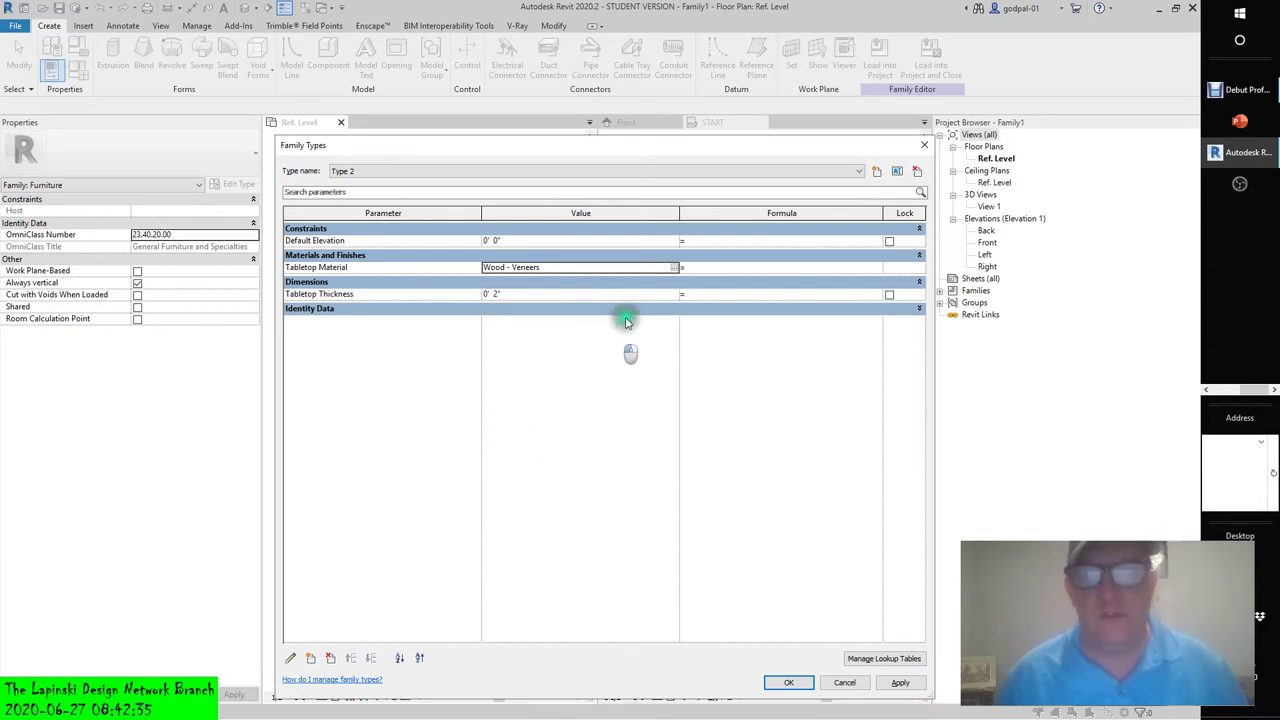
- Turn on Use Render Appearance so Wood - Veneers shades with RGB 155 88 45
{"action": "left_click", "coordinate": [675, 268]}
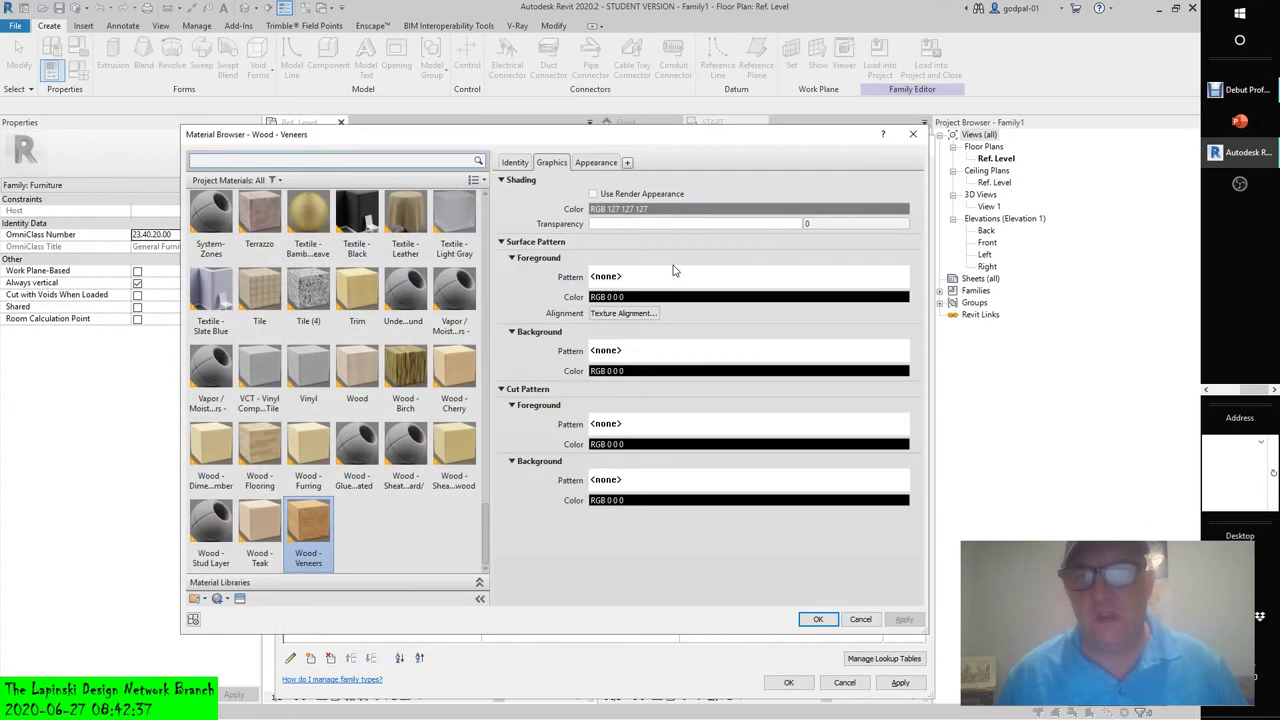
{"action": "left_click", "coordinate": [594, 195]}
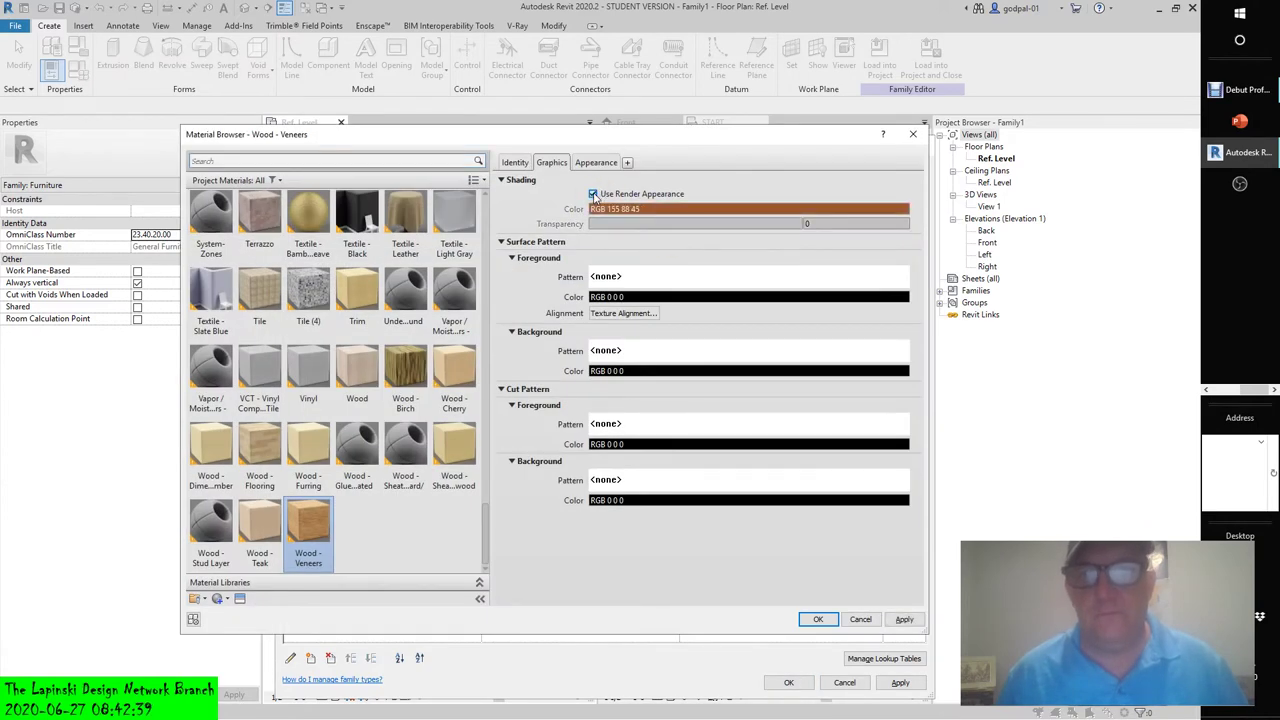
{"action": "left_click", "coordinate": [595, 163]}
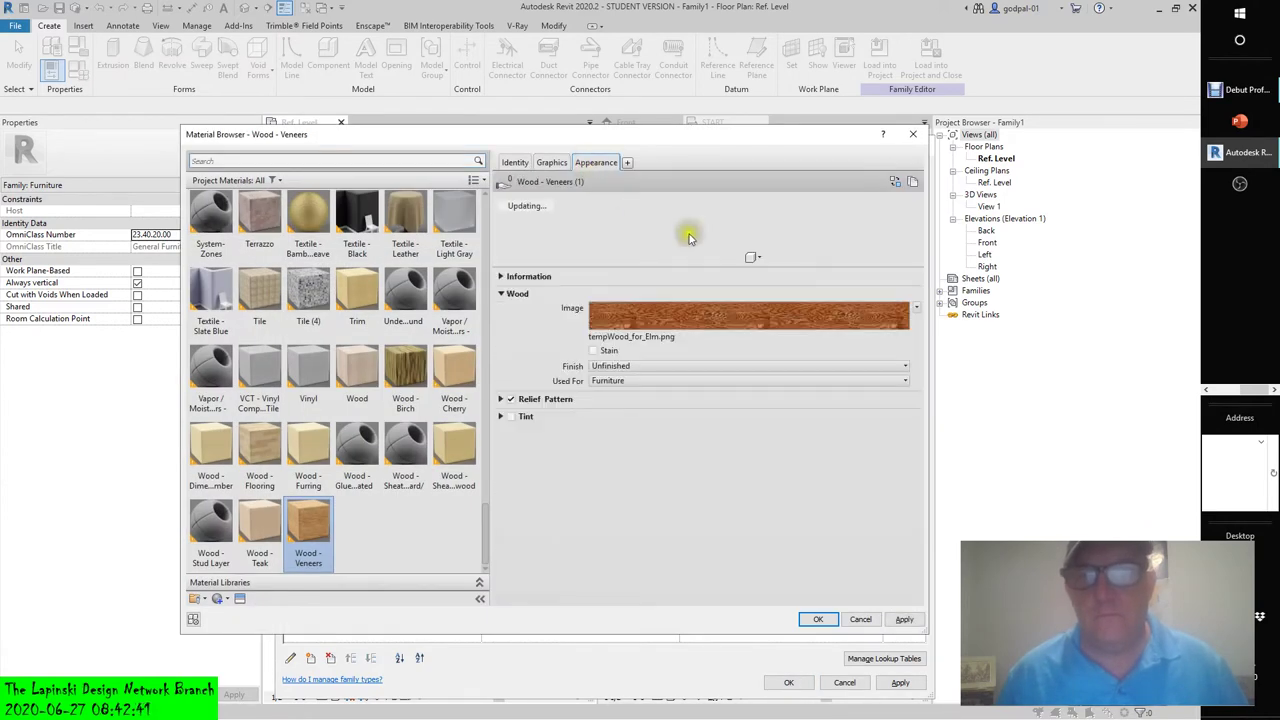
- Preview the wood appearance on a walls scene and a cube, then apply the material changes
{"action": "left_click", "coordinate": [758, 258]}
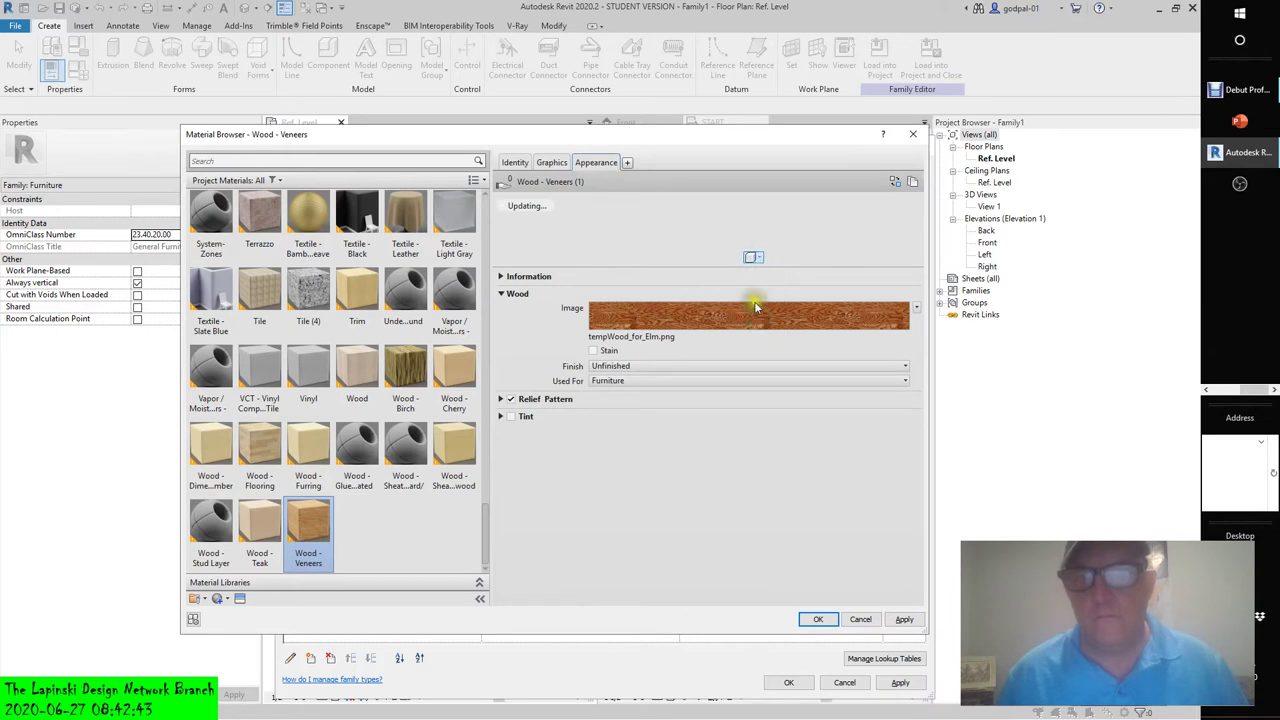
{"action": "left_click", "coordinate": [758, 258]}
{"action": "mouse_move", "coordinate": [752, 270]}
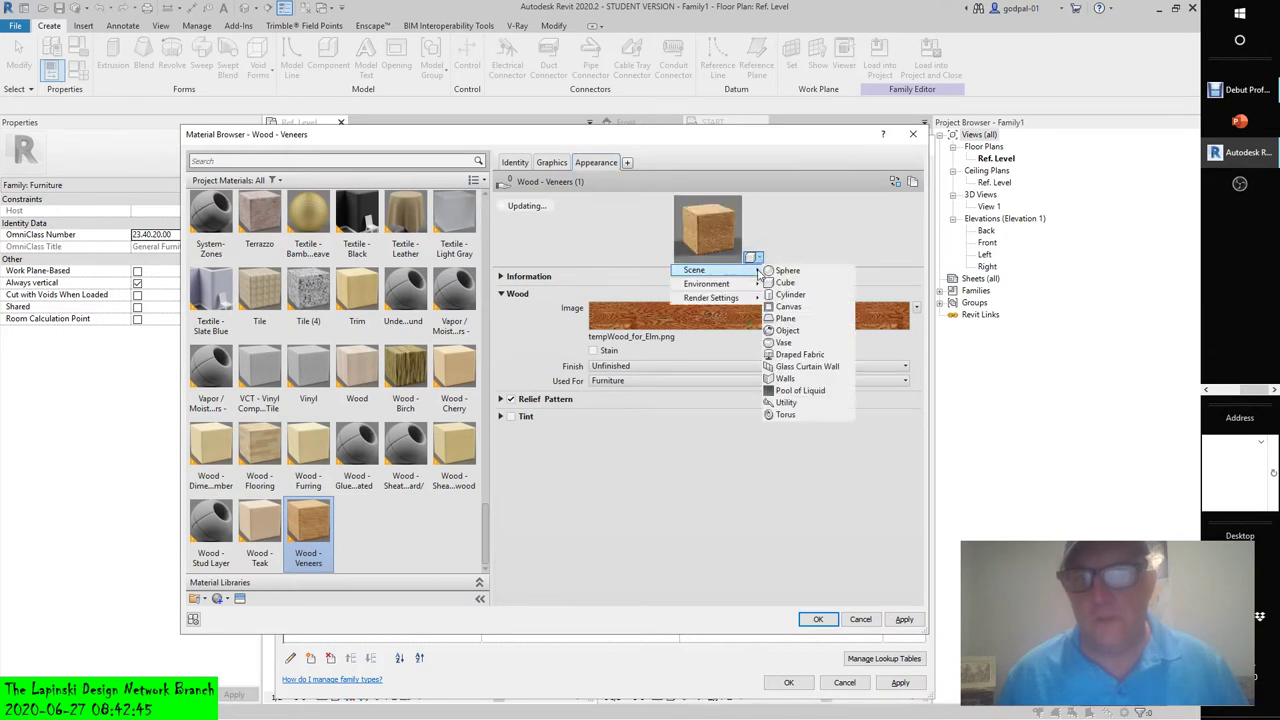
{"action": "left_click", "coordinate": [785, 378]}
{"action": "left_click_drag", "start_coordinate": [765, 263], "coordinate": [766, 355]}
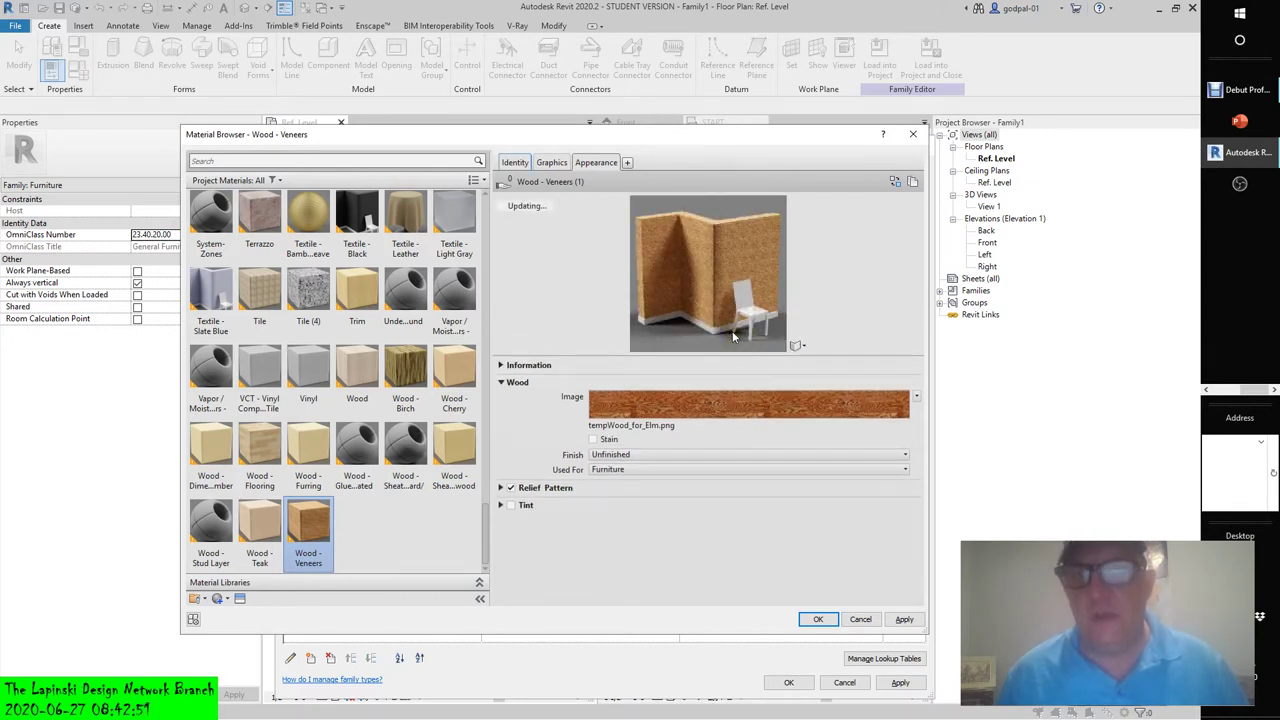
{"action": "left_click", "coordinate": [799, 347]}
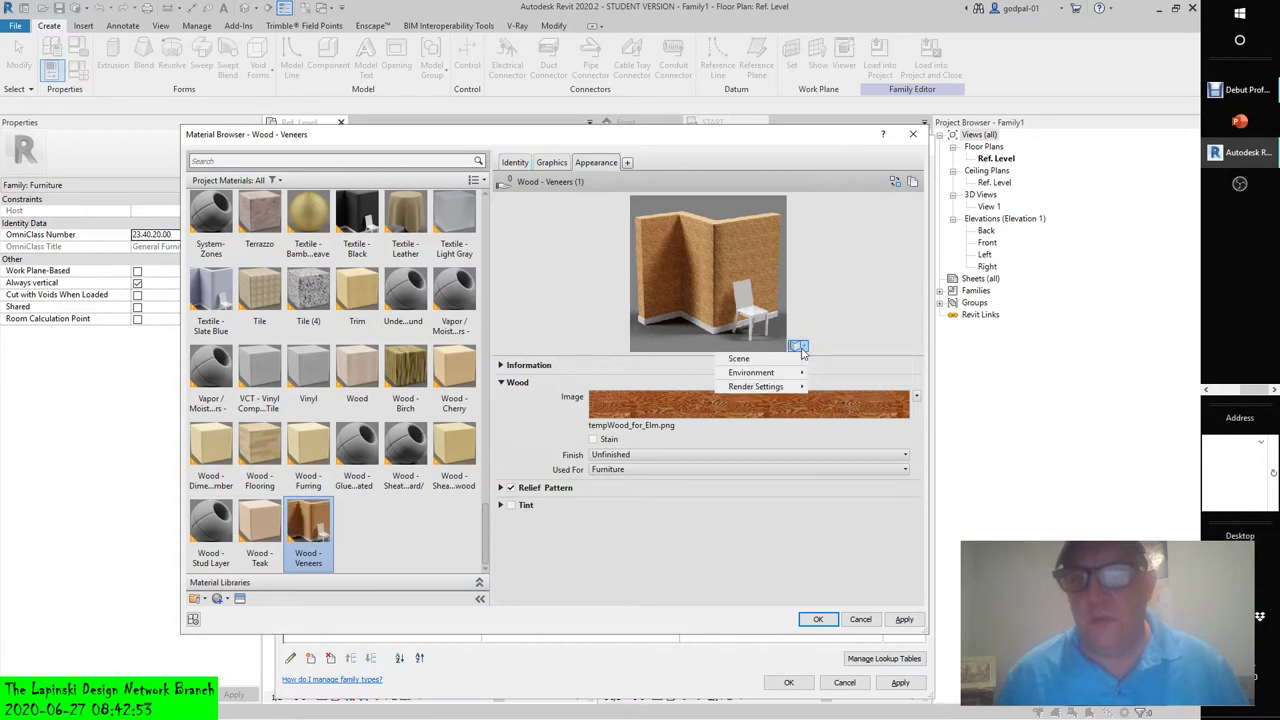
{"action": "mouse_move", "coordinate": [797, 365]}
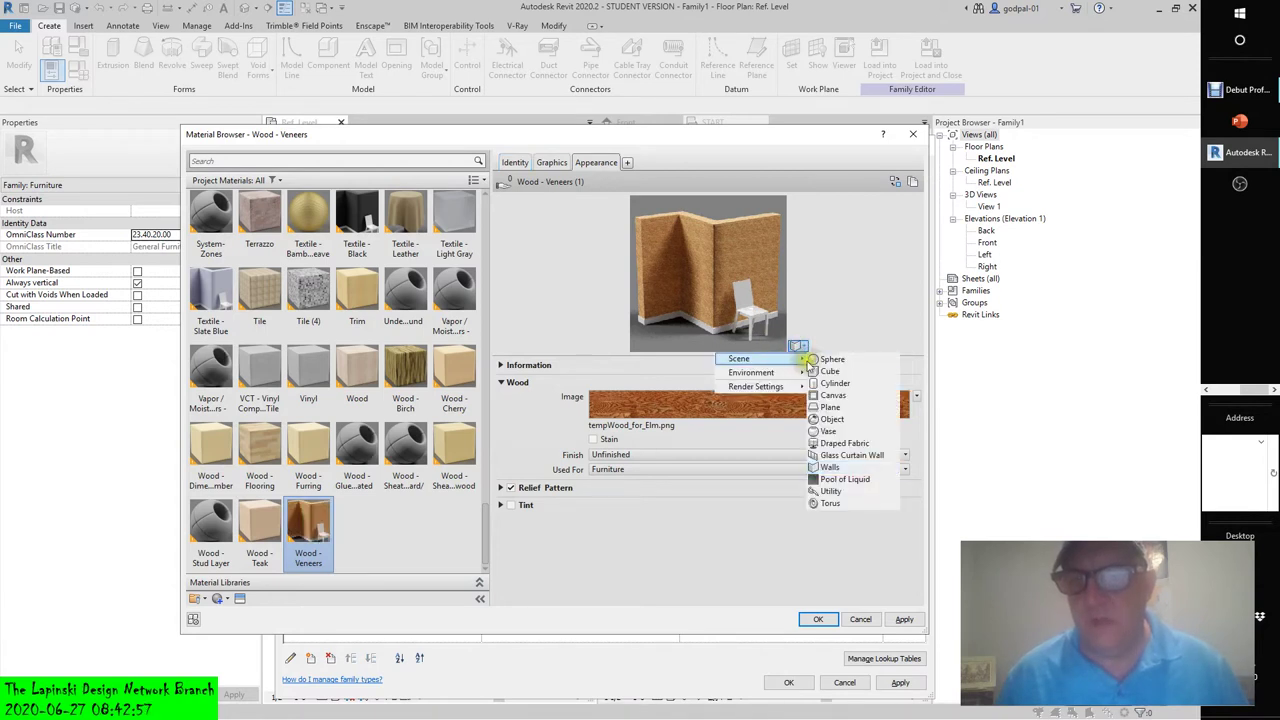
{"action": "left_click", "coordinate": [822, 373]}
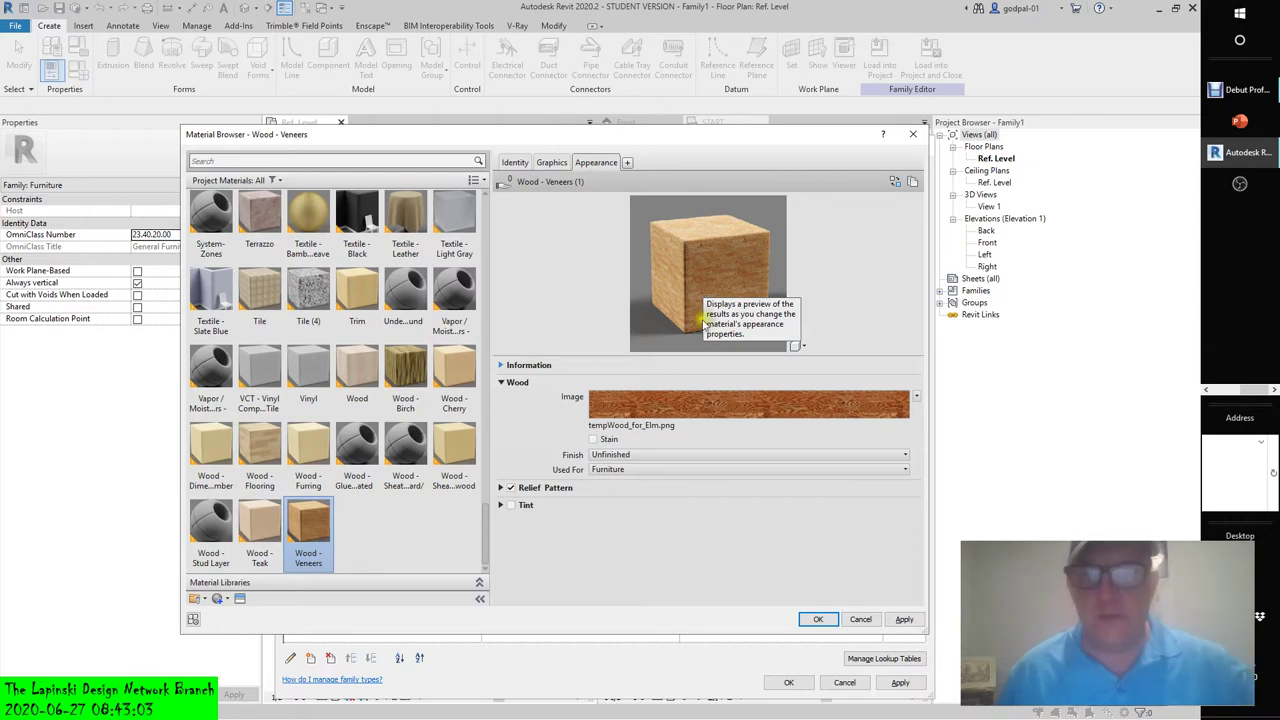
{"action": "left_click", "coordinate": [903, 620]}
{"action": "left_click", "coordinate": [818, 619]}
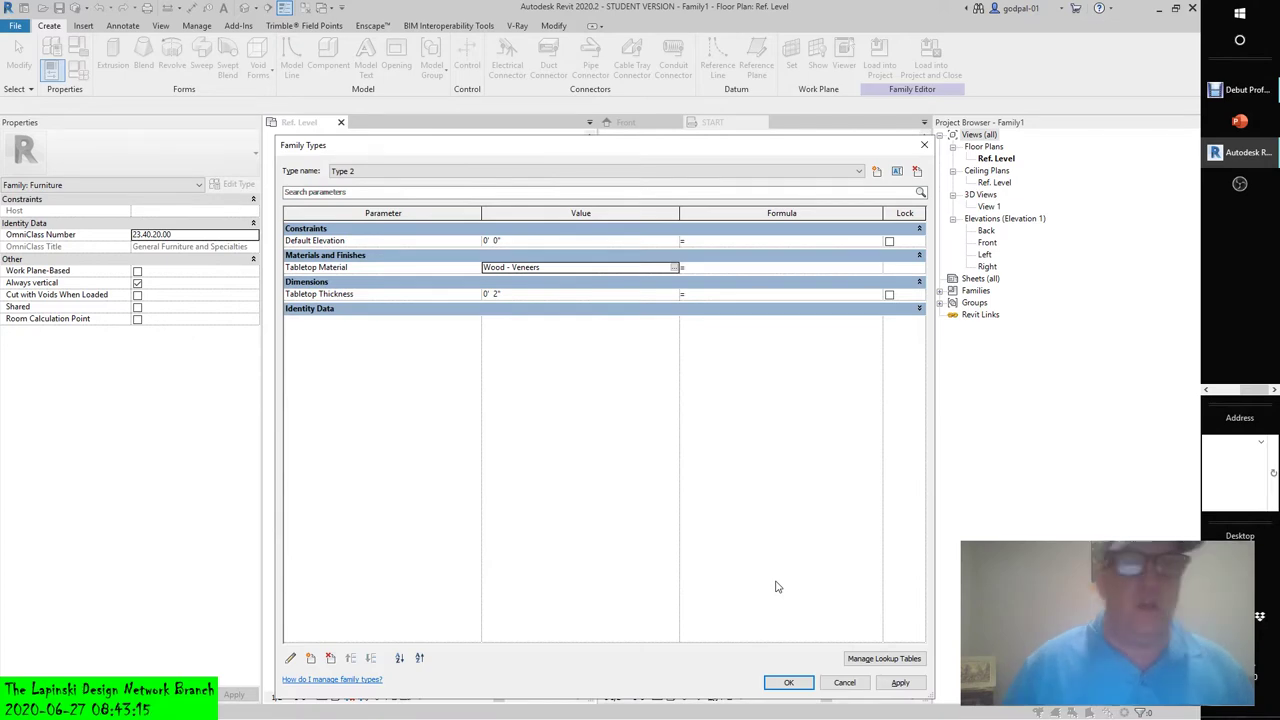
{"action": "left_click", "coordinate": [676, 268]}
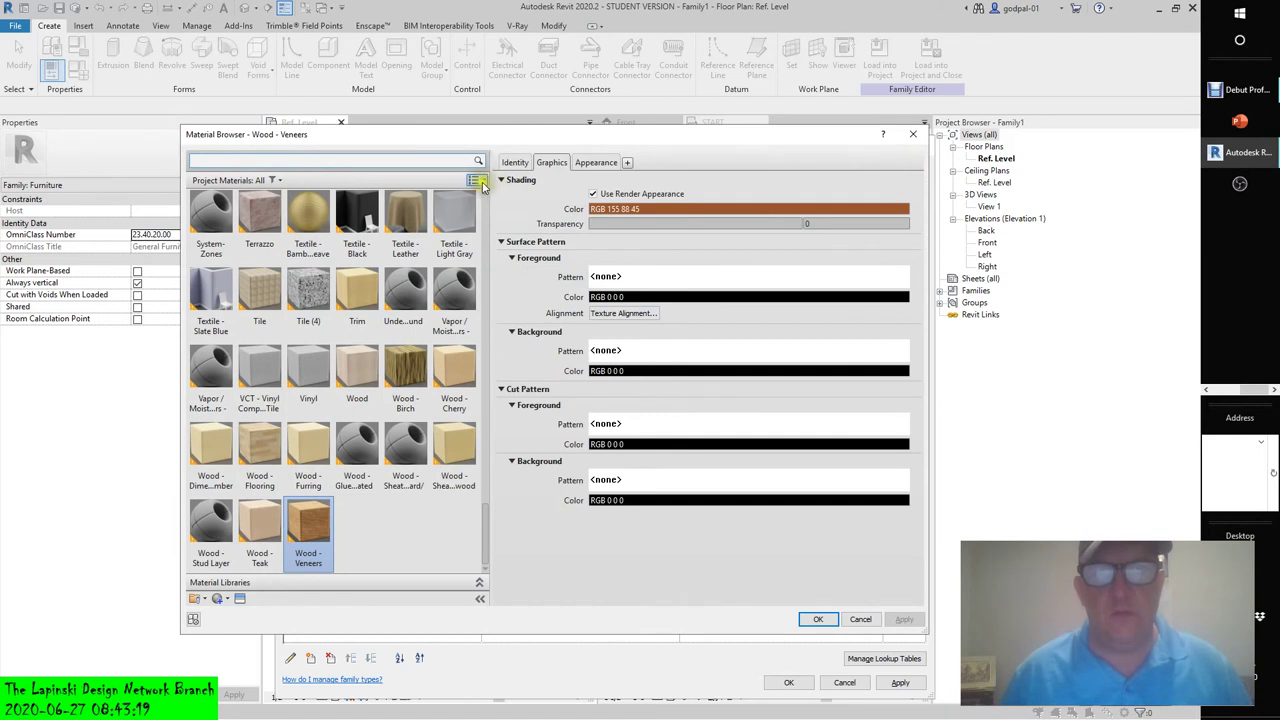
{"action": "left_click", "coordinate": [481, 184]}
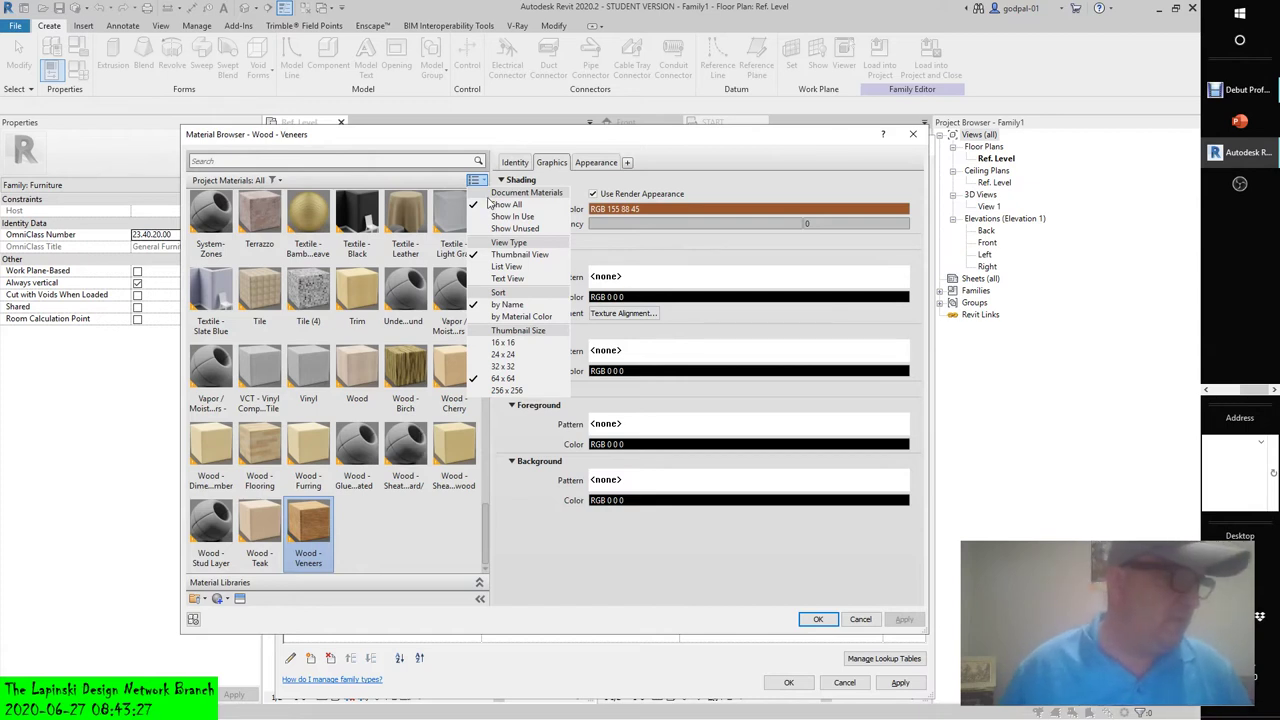
{"action": "left_click", "coordinate": [862, 620]}
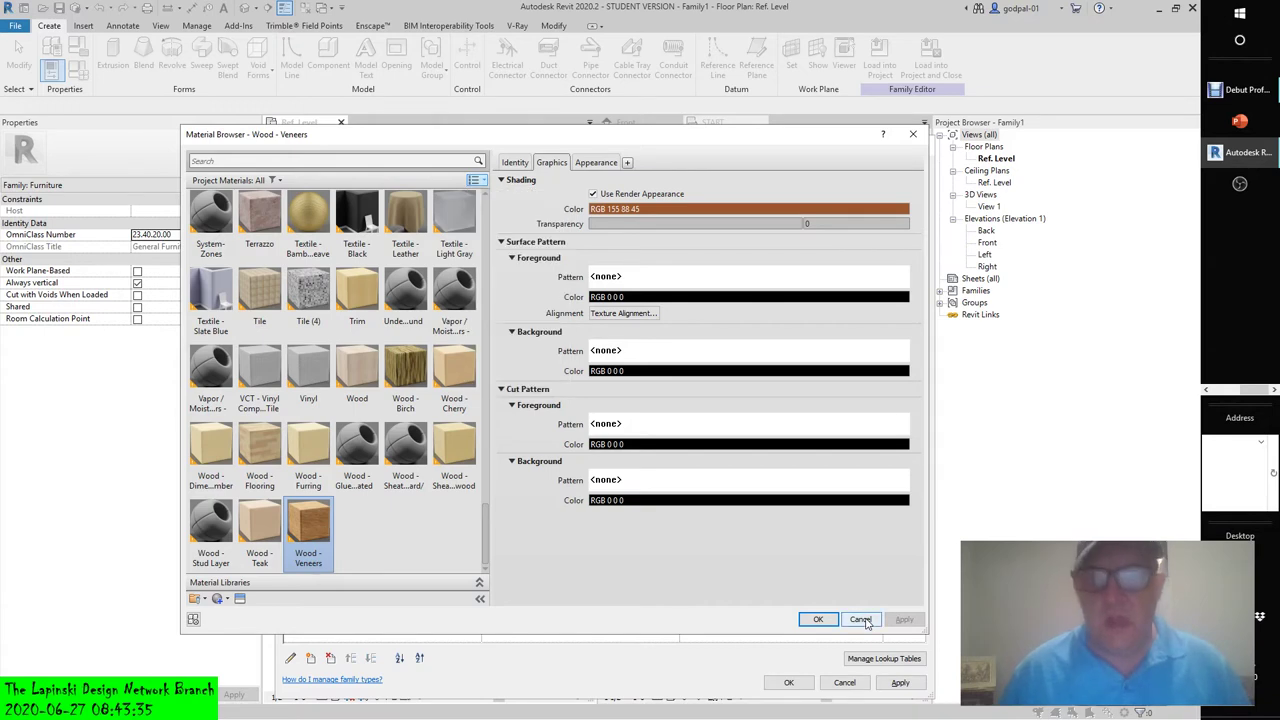
{"action": "left_click", "coordinate": [862, 620]}
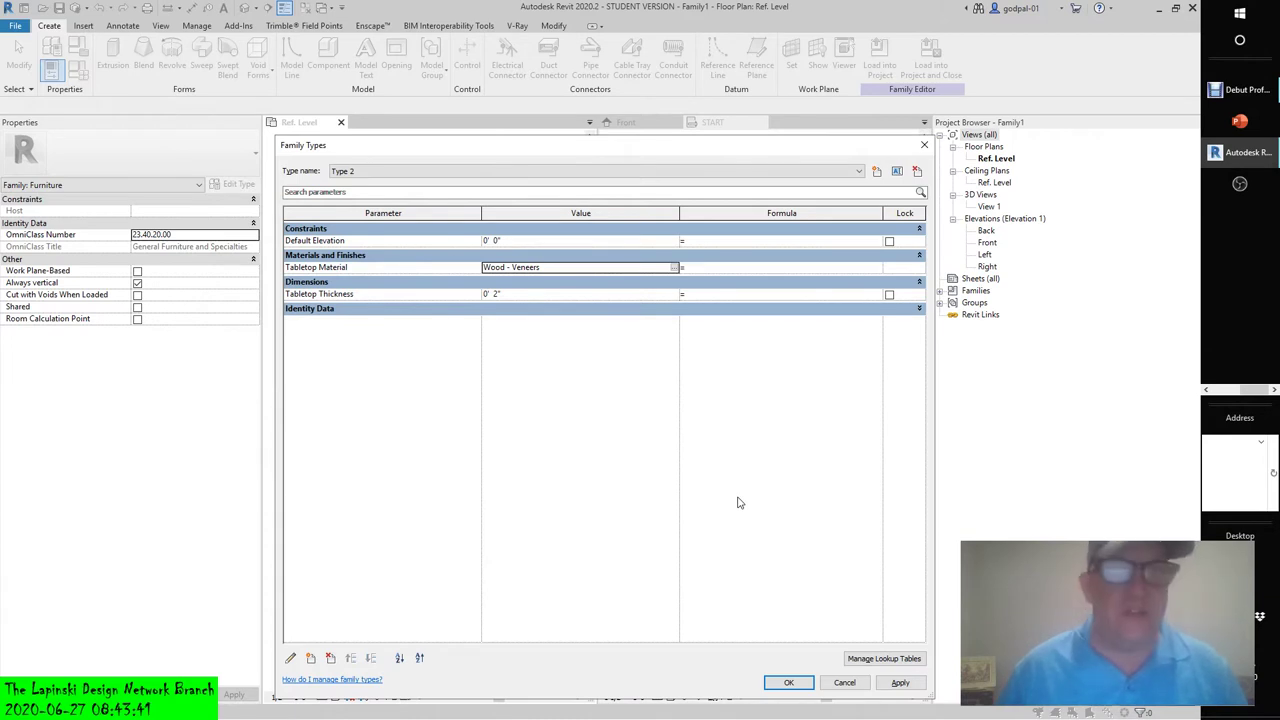
- Set Type 2's Tabletop Thickness to 4" and apply it
{"action": "left_click", "coordinate": [512, 296]}
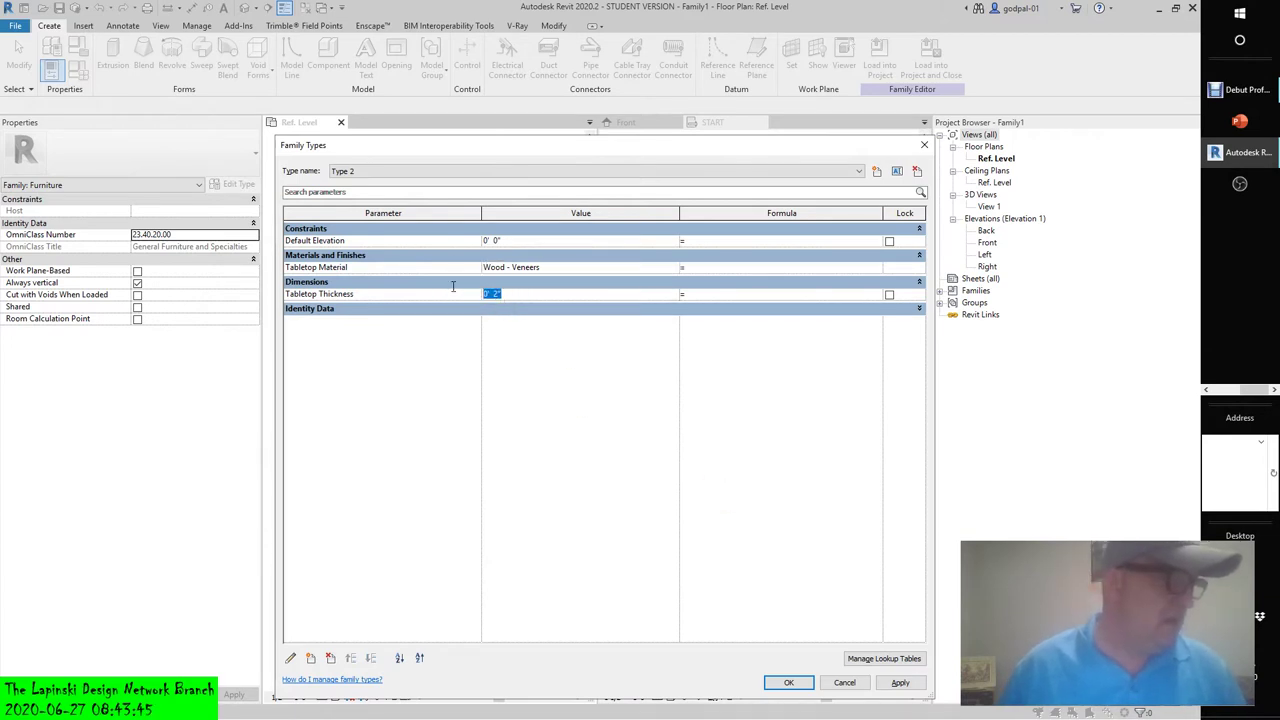
{"action": "type", "text": "4"}
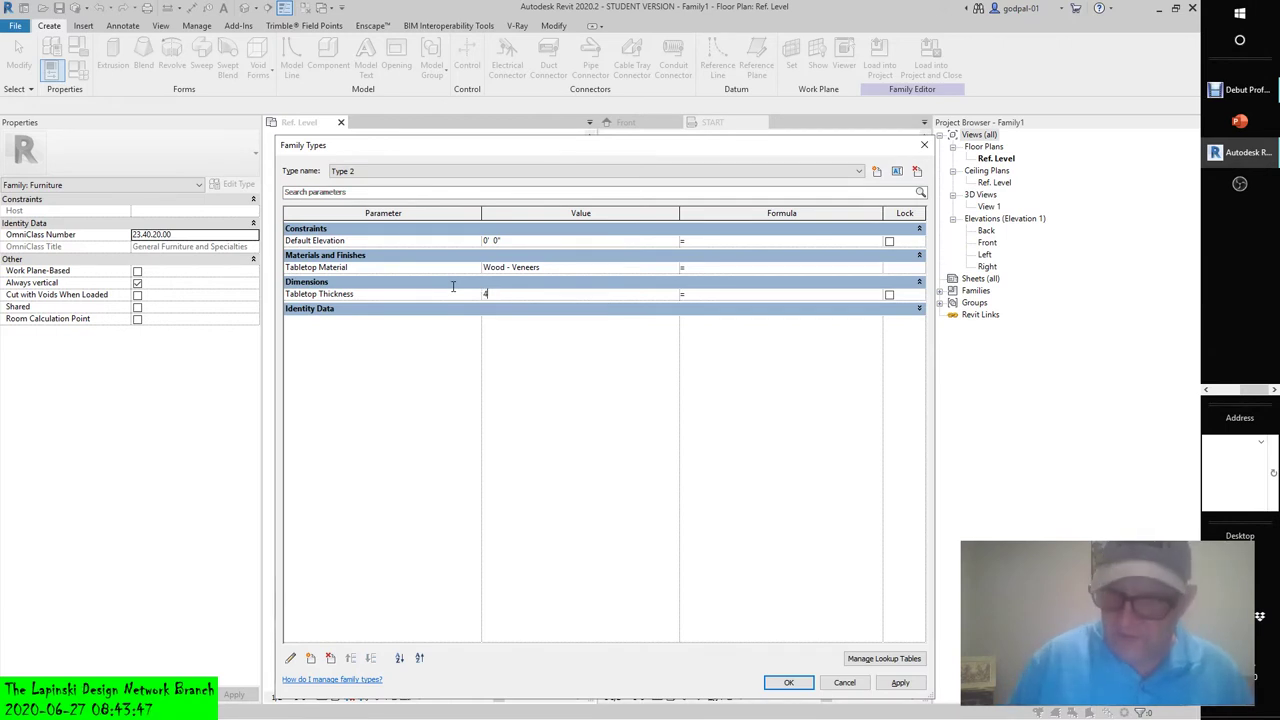
{"action": "type", "text": "\""}
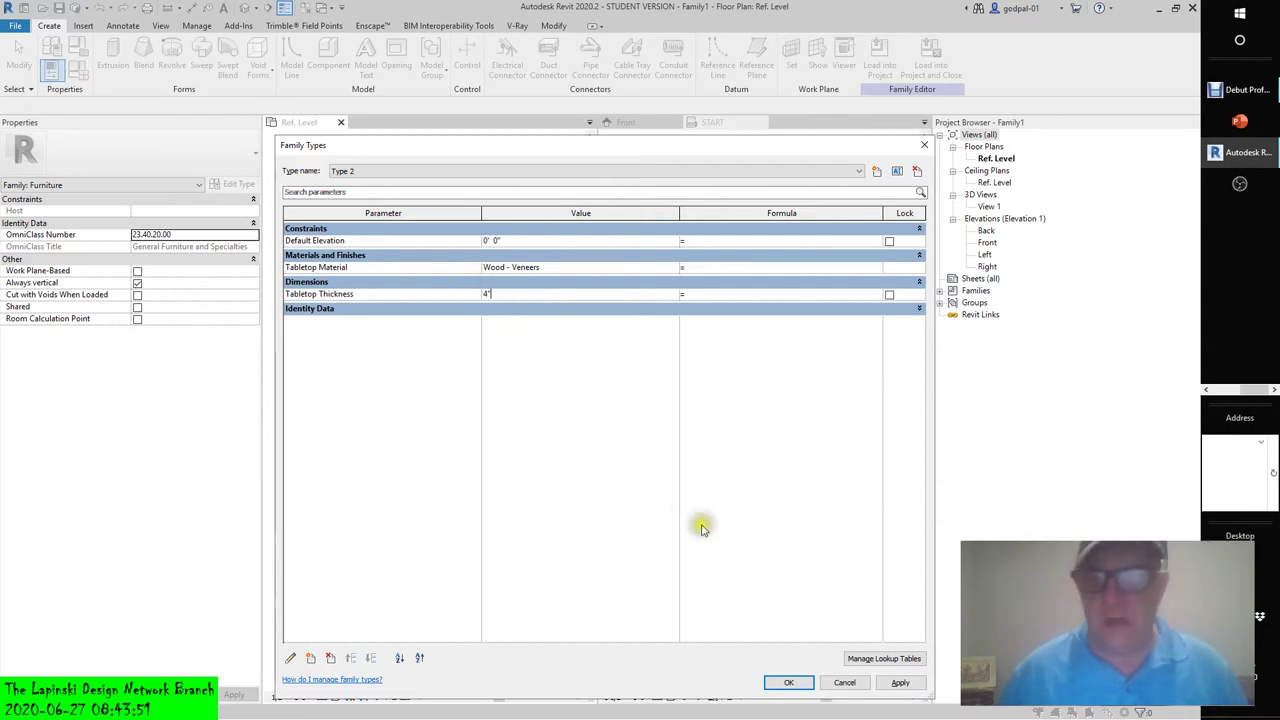
{"action": "left_click", "coordinate": [896, 683]}
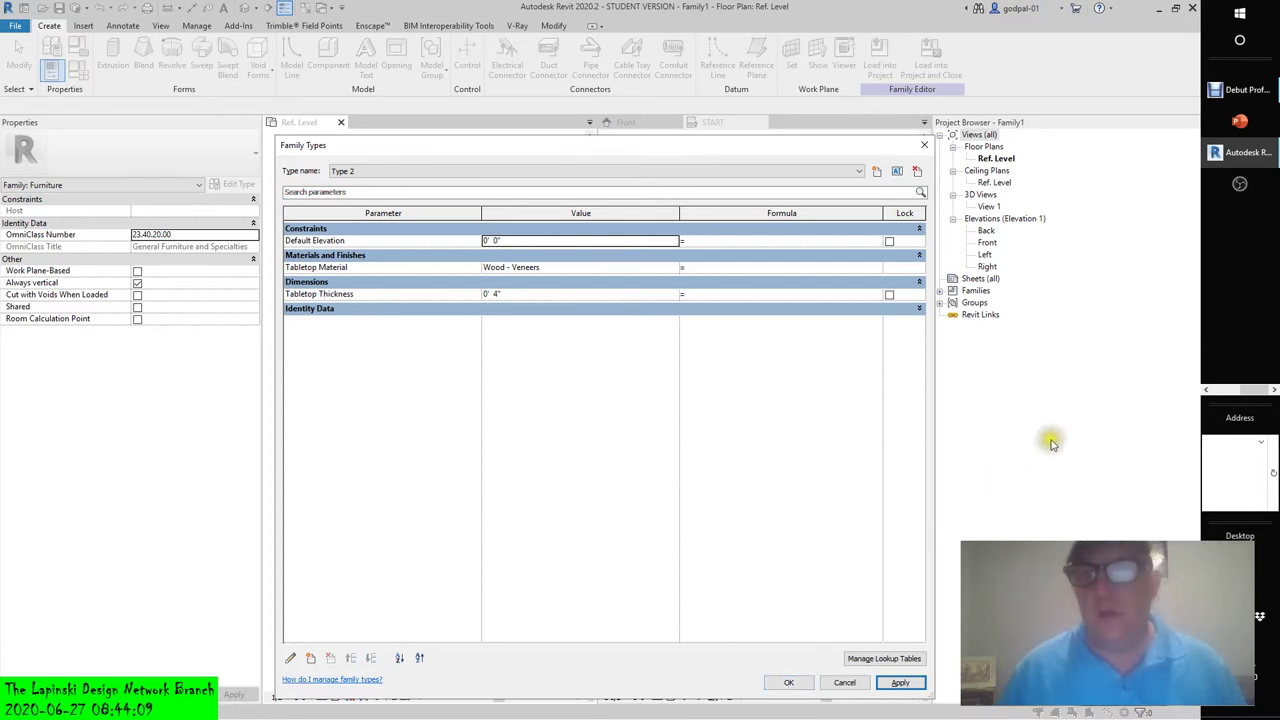
- Create a new type named Type 1 with a 1" Tabletop Thickness
{"action": "left_click", "coordinate": [858, 171]}
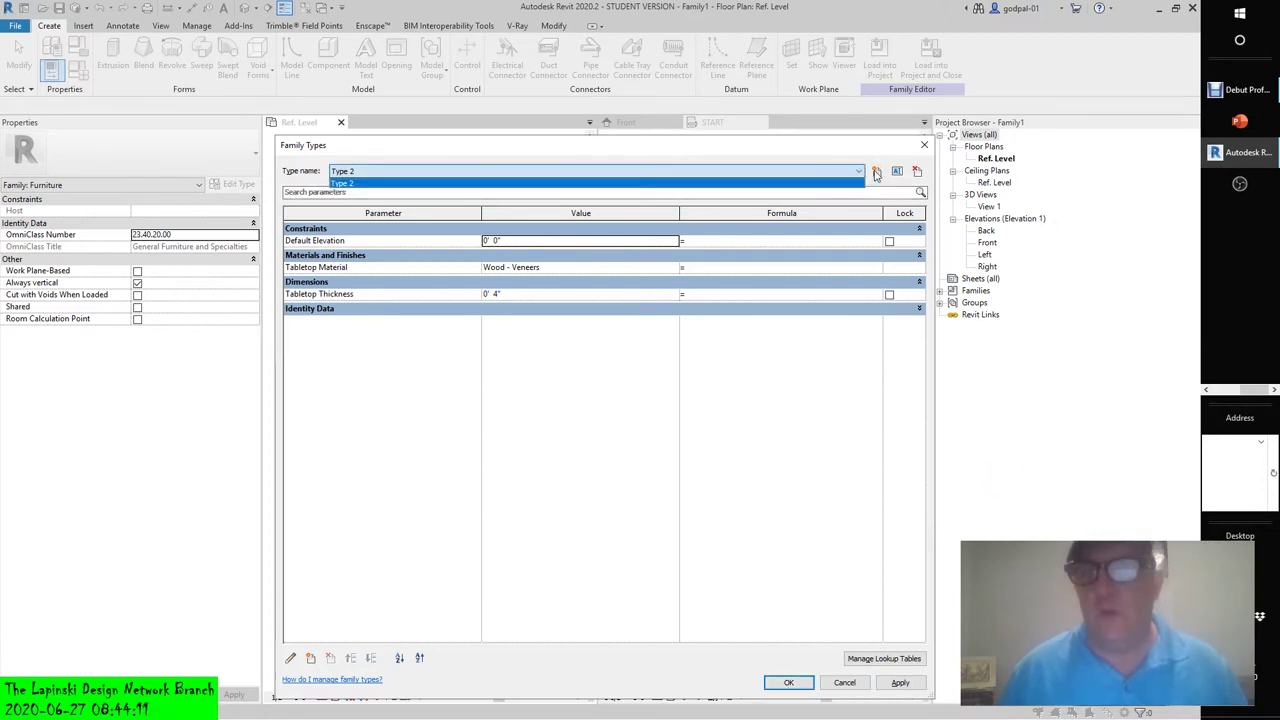
{"action": "left_click", "coordinate": [858, 171]}
{"action": "left_click", "coordinate": [876, 172]}
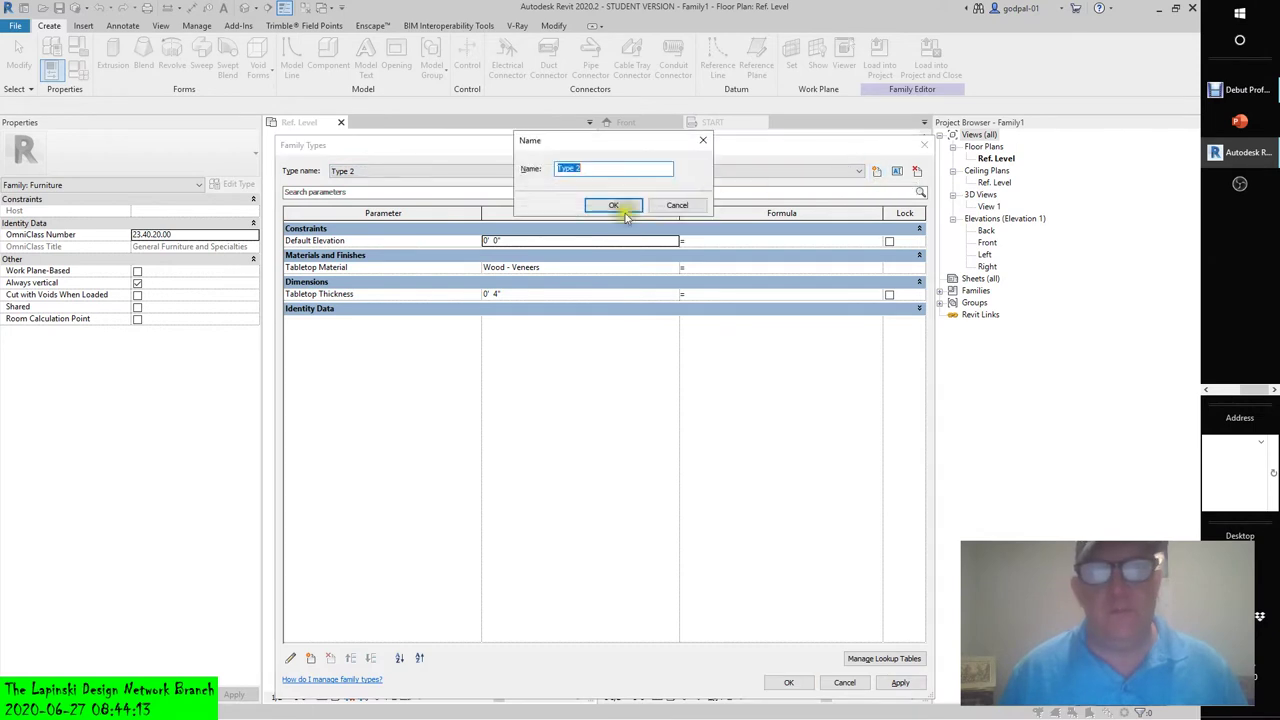
{"action": "double_click", "coordinate": [576, 169]}
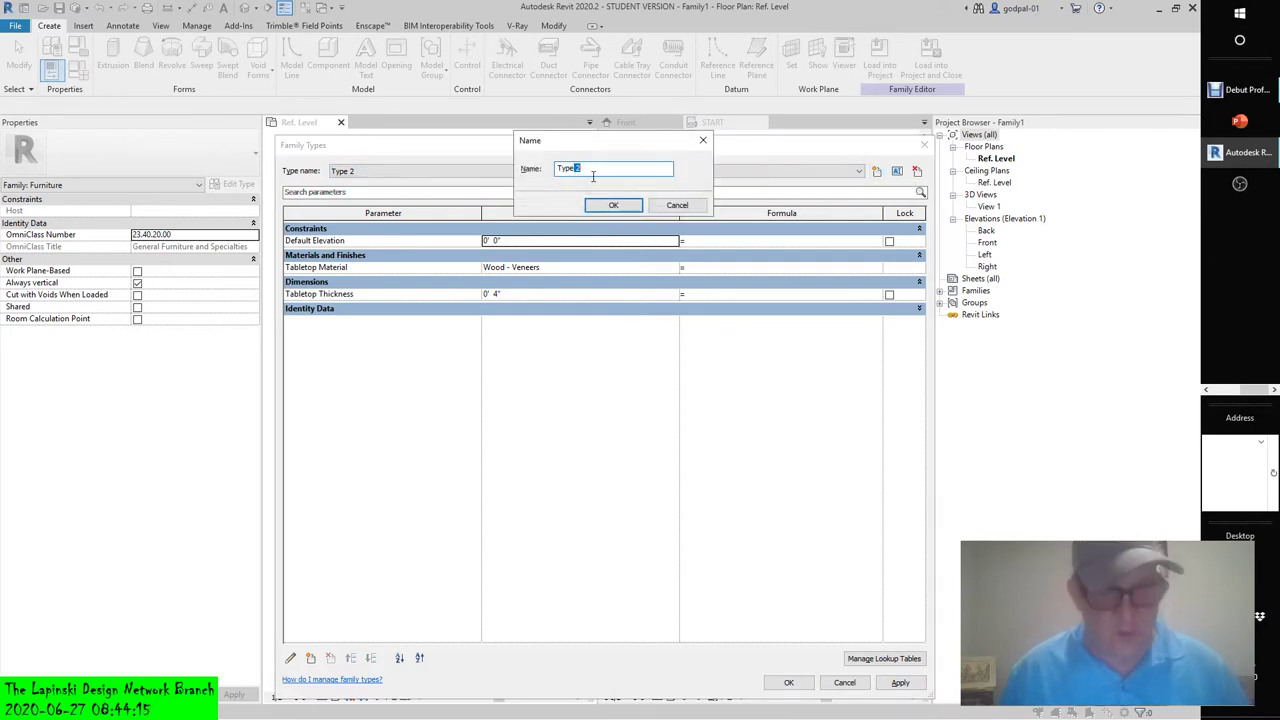
{"action": "type", "text": "1"}
{"action": "left_click", "coordinate": [613, 205]}
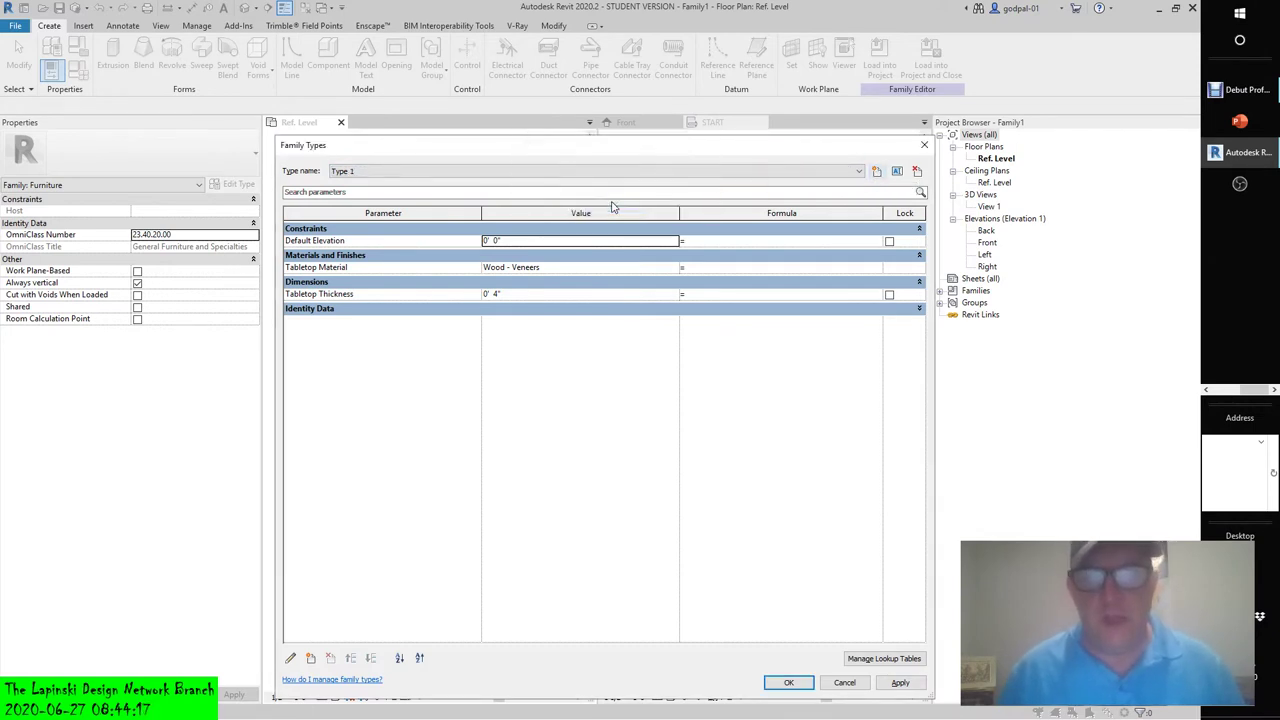
{"action": "left_click", "coordinate": [495, 293]}
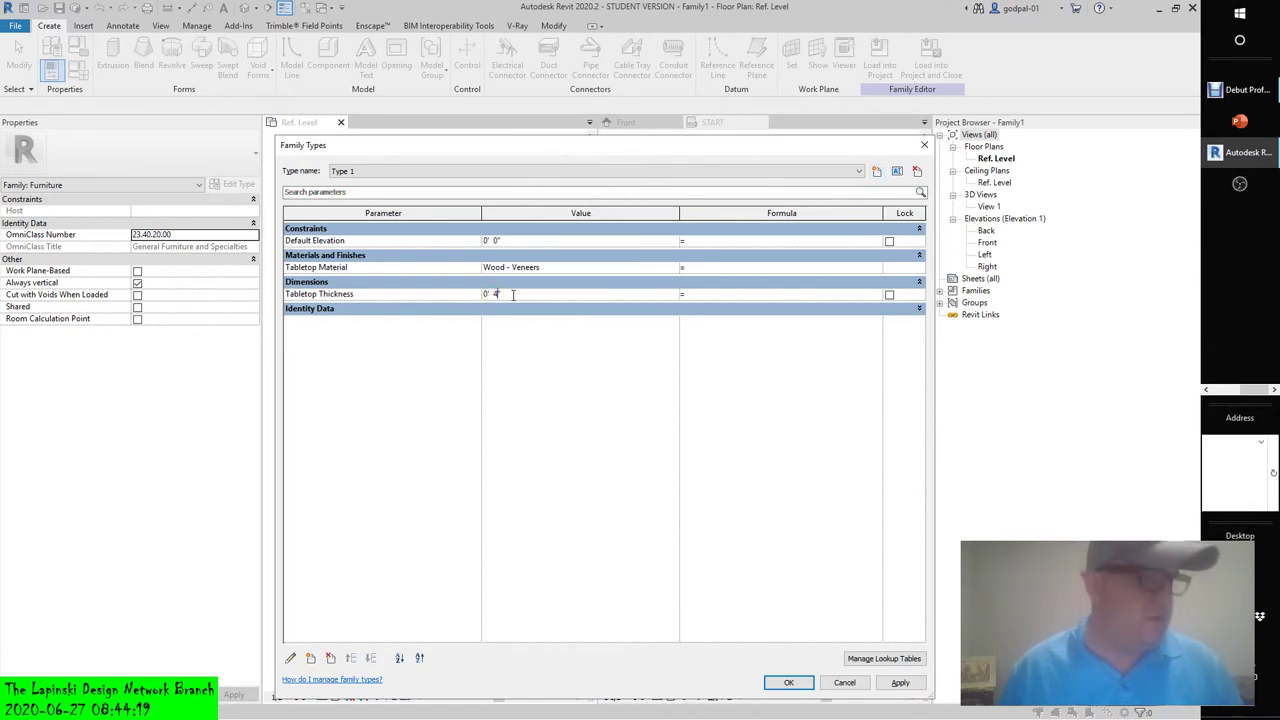
{"action": "left_click_drag", "start_coordinate": [526, 294], "coordinate": [466, 279]}
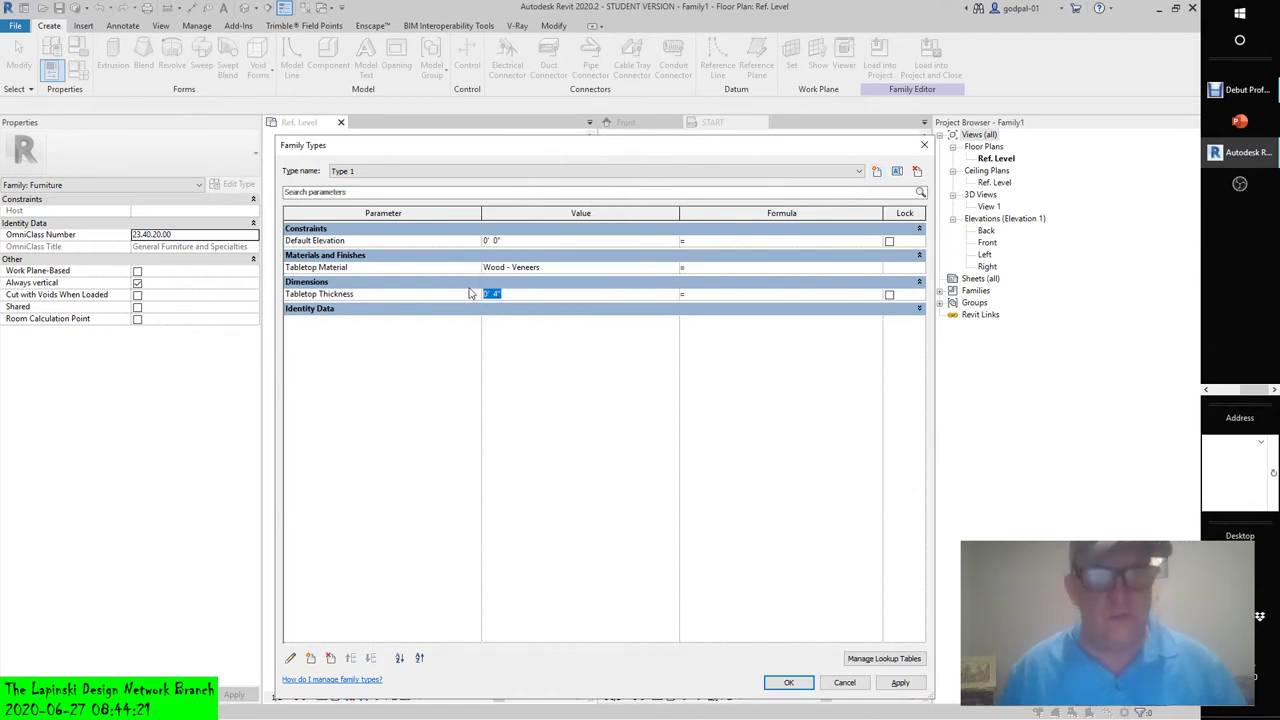
{"action": "type", "text": "1\""}
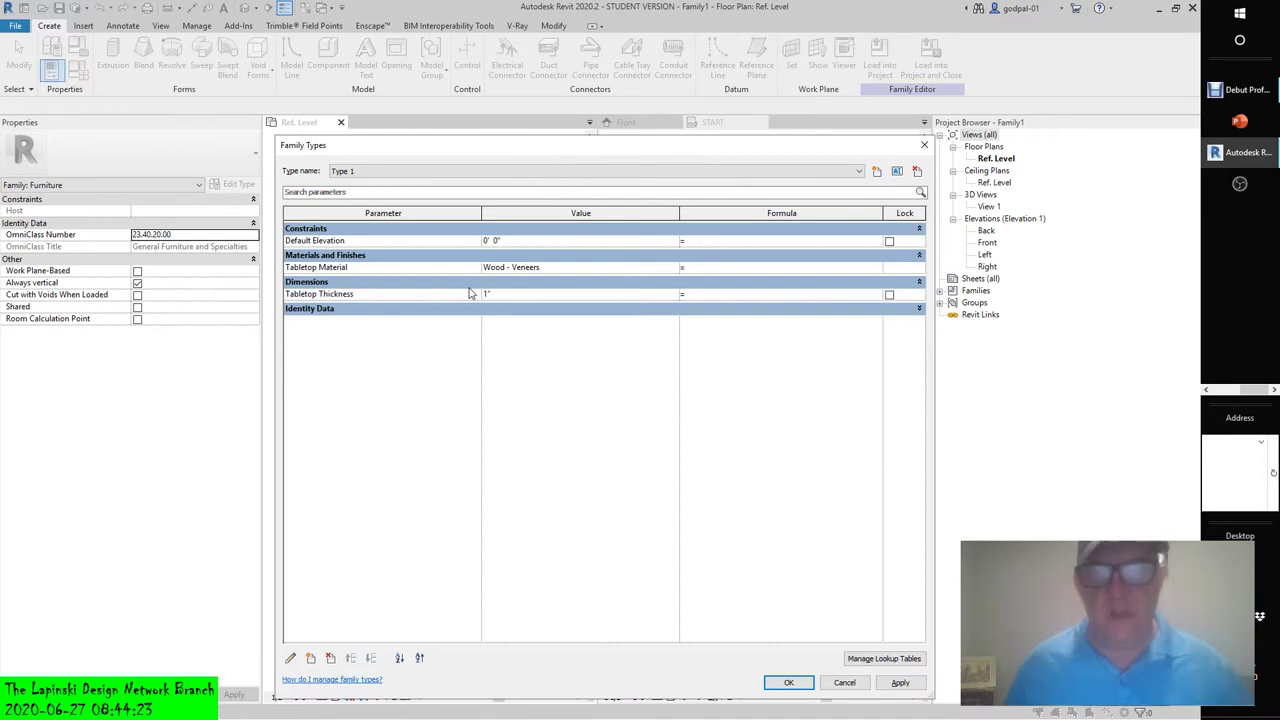
{"action": "left_click", "coordinate": [674, 270]}
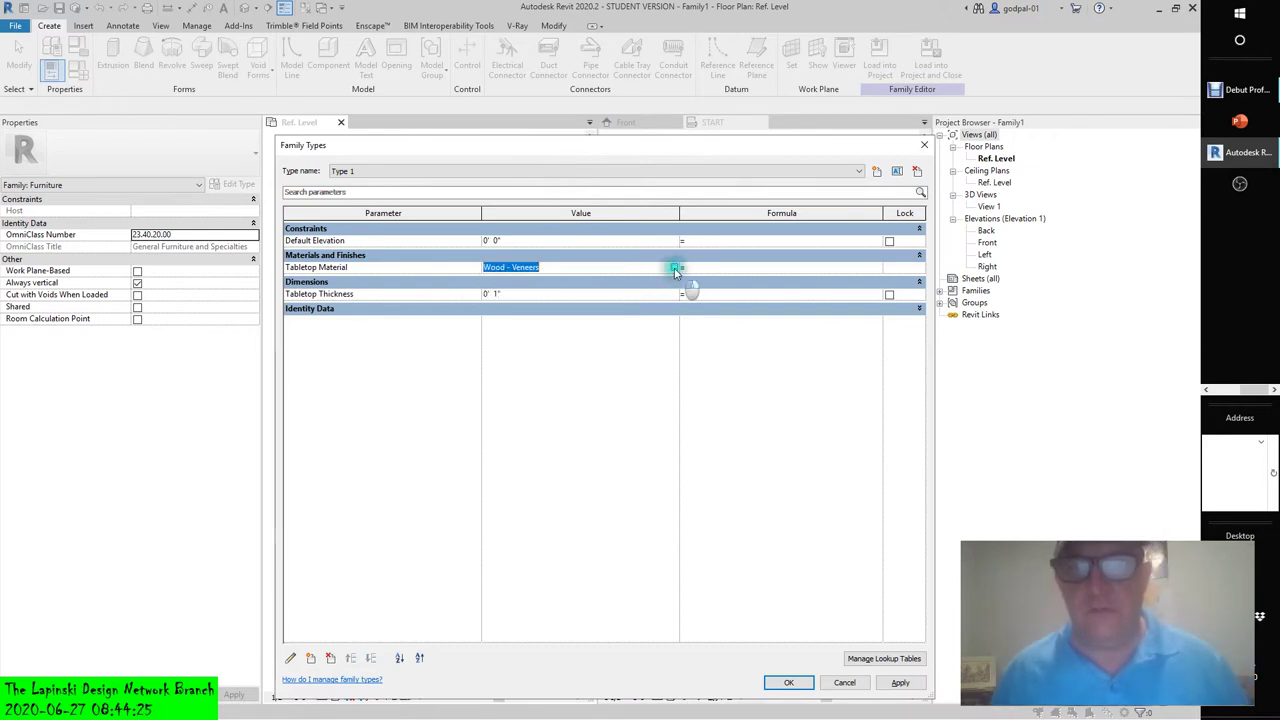
- Search the Material Browser for 'glass' materials for Type 1's tabletop
{"action": "left_click", "coordinate": [676, 268]}
{"action": "left_click", "coordinate": [242, 158]}
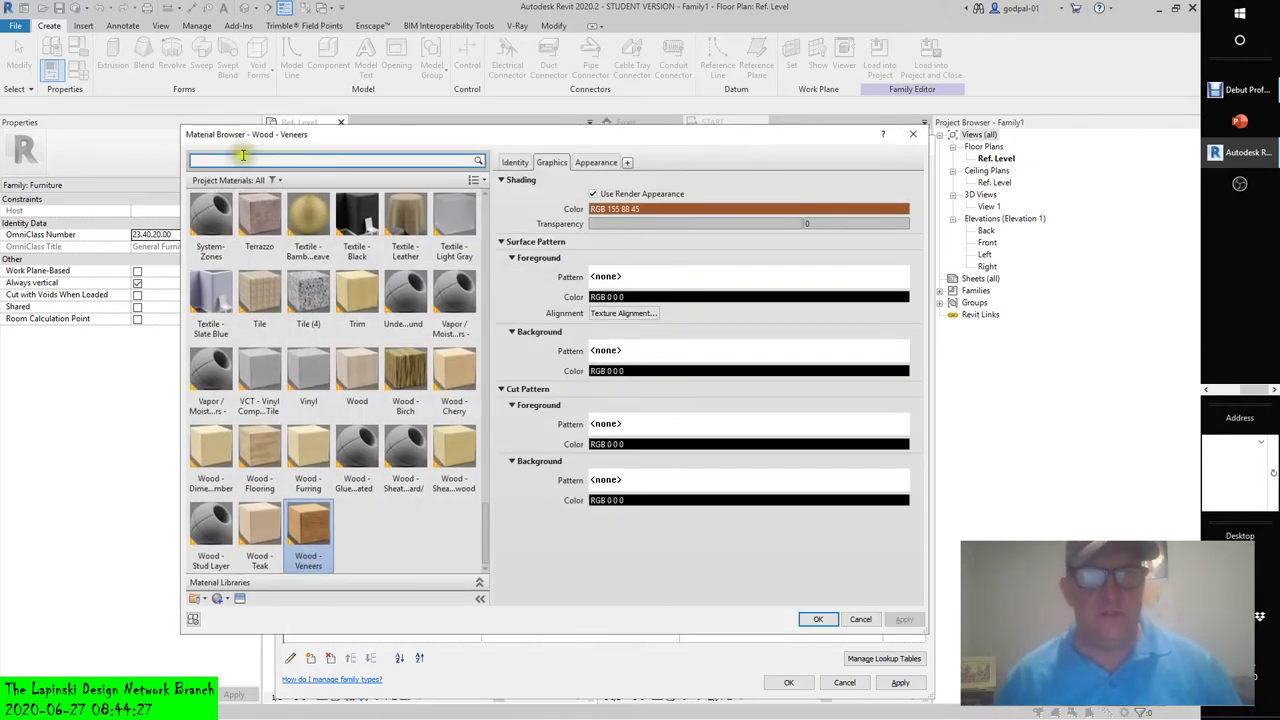
{"action": "type", "text": "gl"}
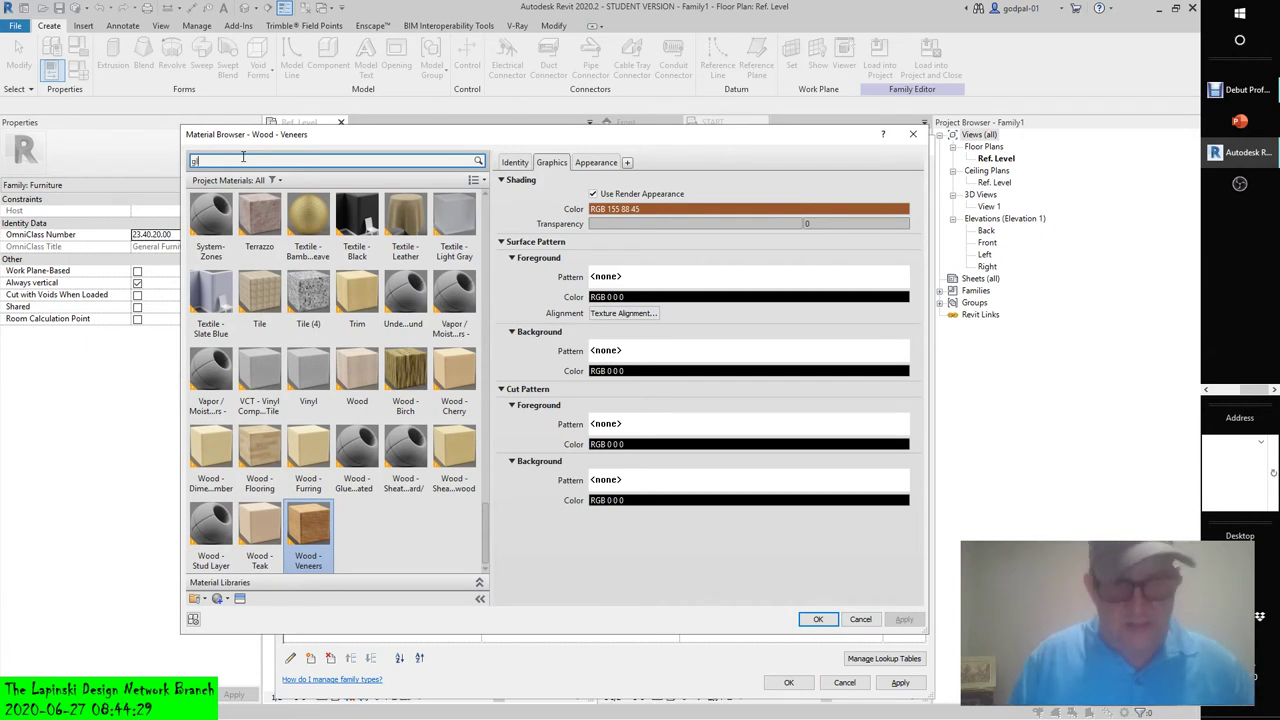
{"action": "type", "text": "ass"}
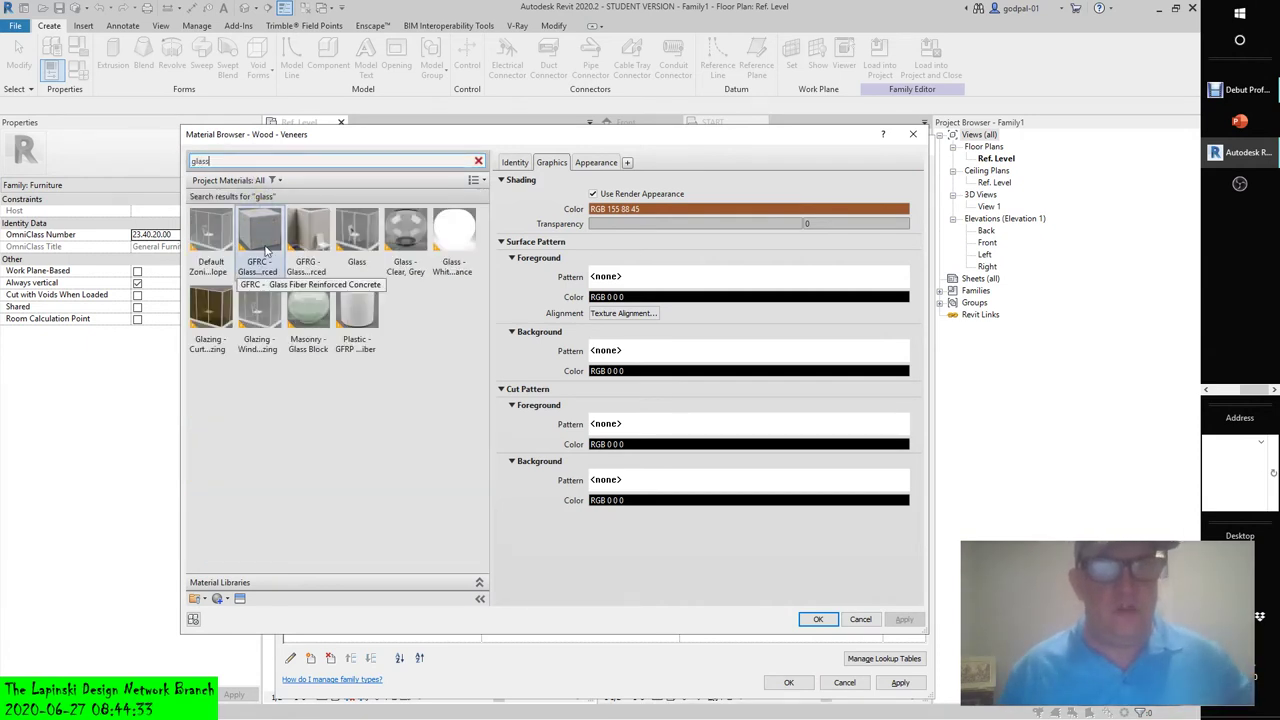
{"action": "left_click", "coordinate": [212, 248]}
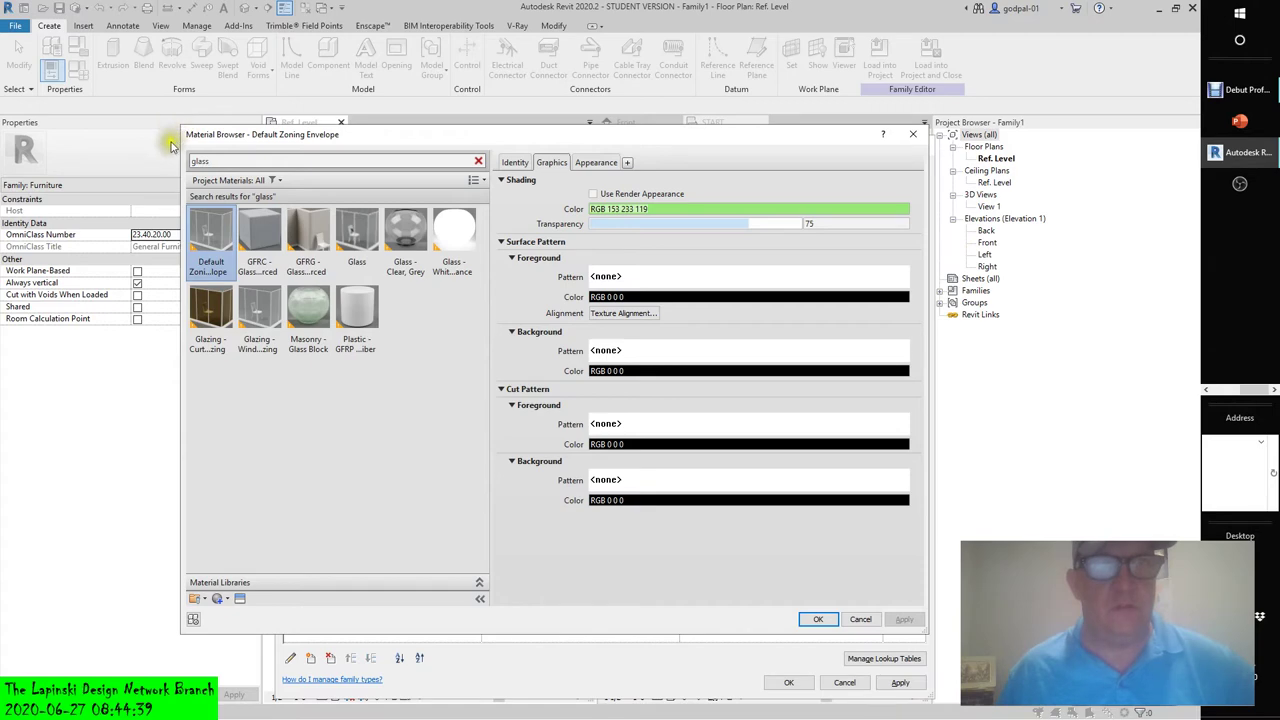
{"action": "left_click_drag", "start_coordinate": [183, 145], "coordinate": [32, 145]}
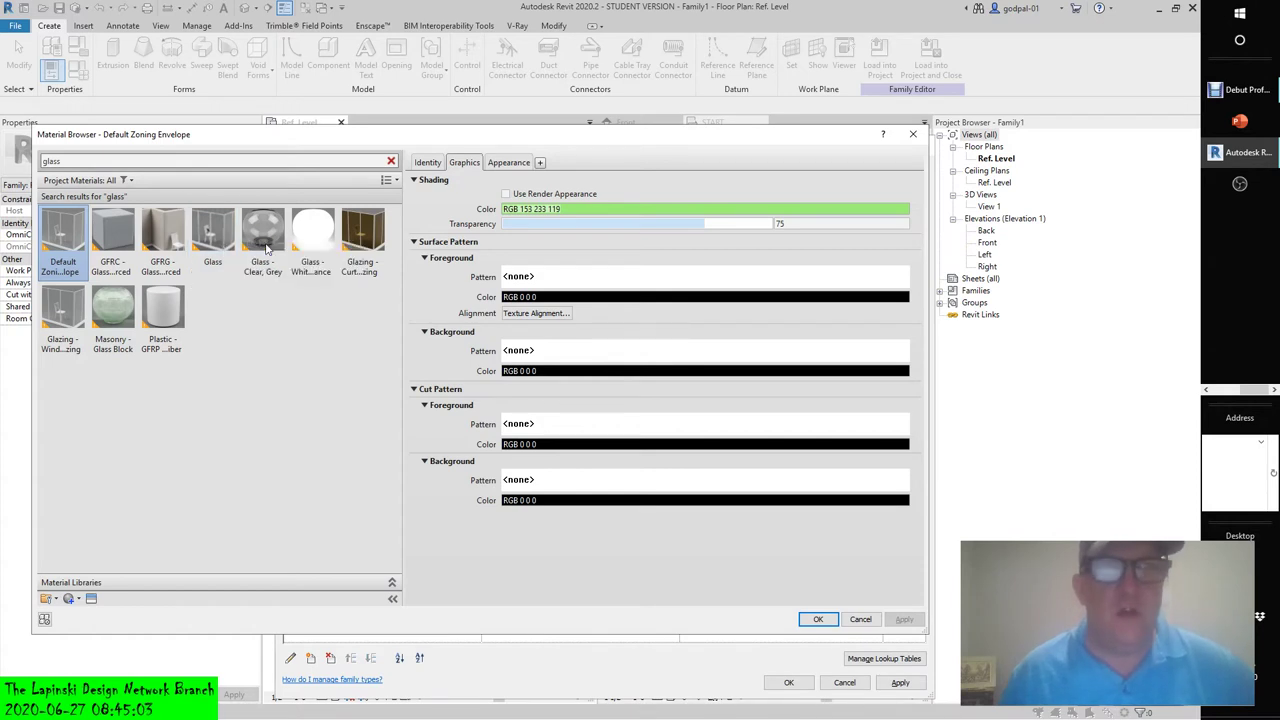
- Choose Glass - White, High Luminance with Use Render Appearance and accept it
{"action": "double_click", "coordinate": [81, 163]}
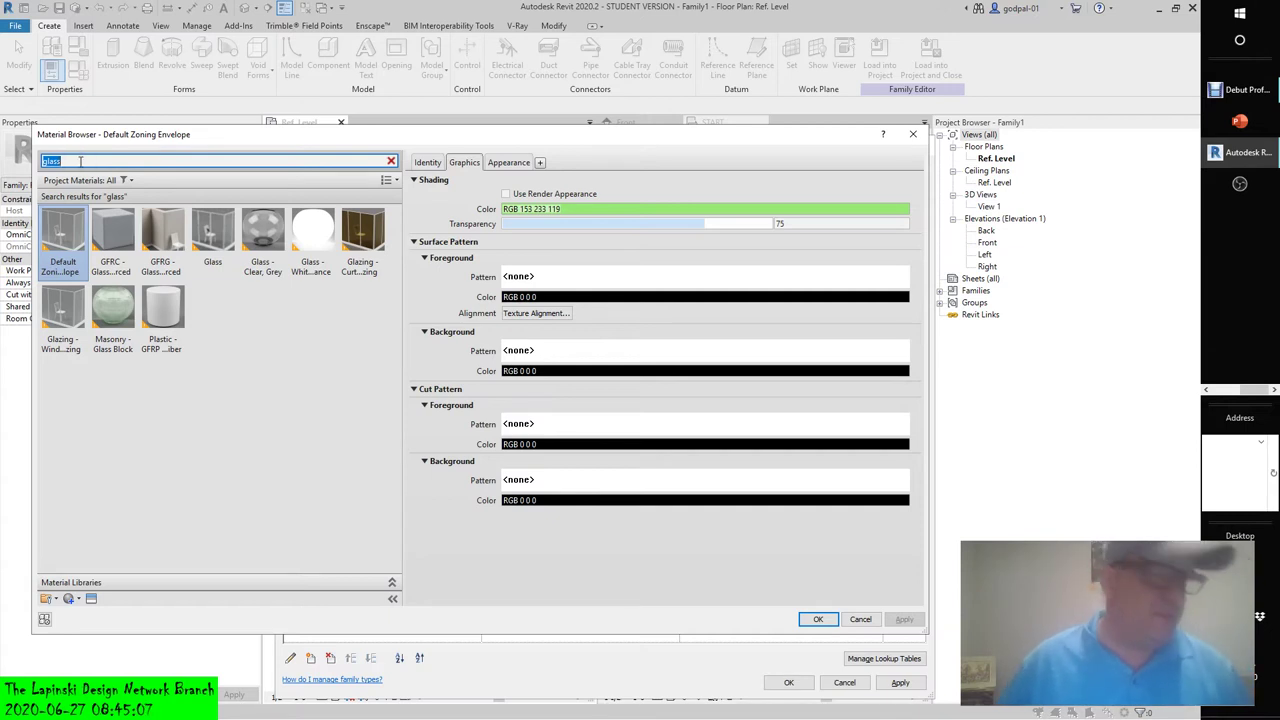
{"action": "left_click", "coordinate": [80, 161]}
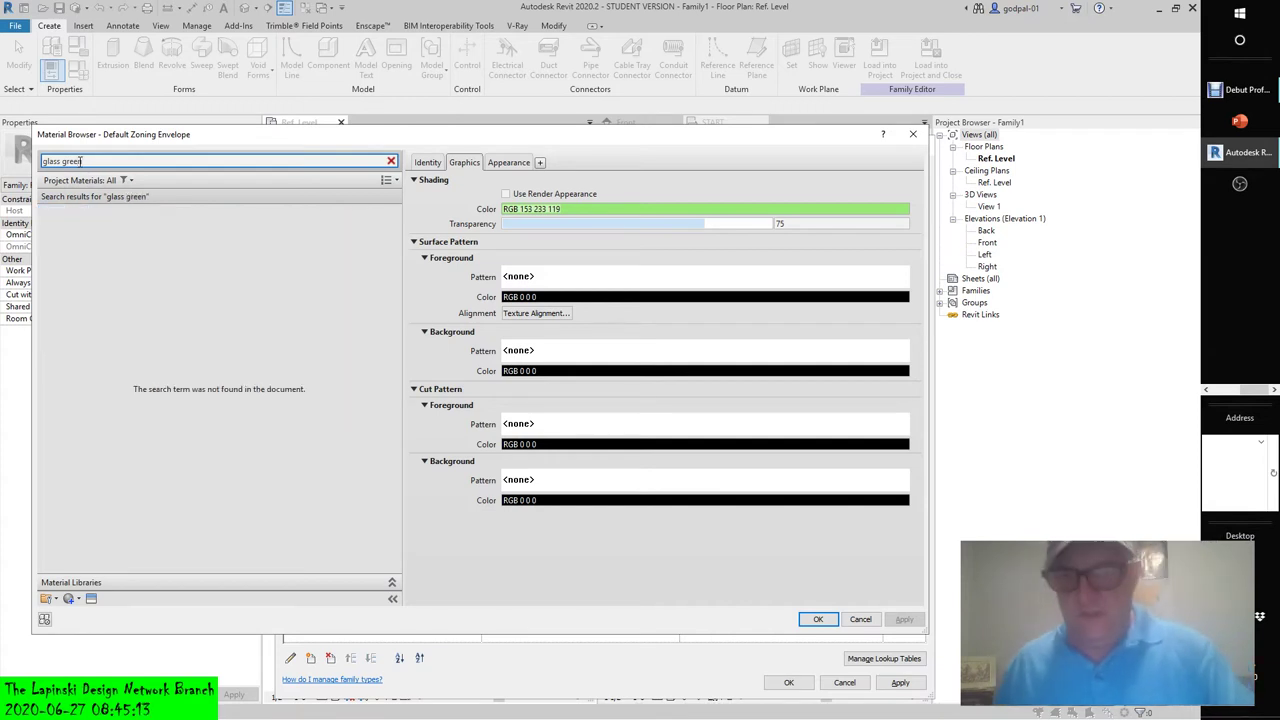
{"action": "key", "text": "BackSpace"}
{"action": "key", "text": "BackSpace"}
{"action": "key", "text": "BackSpace"}
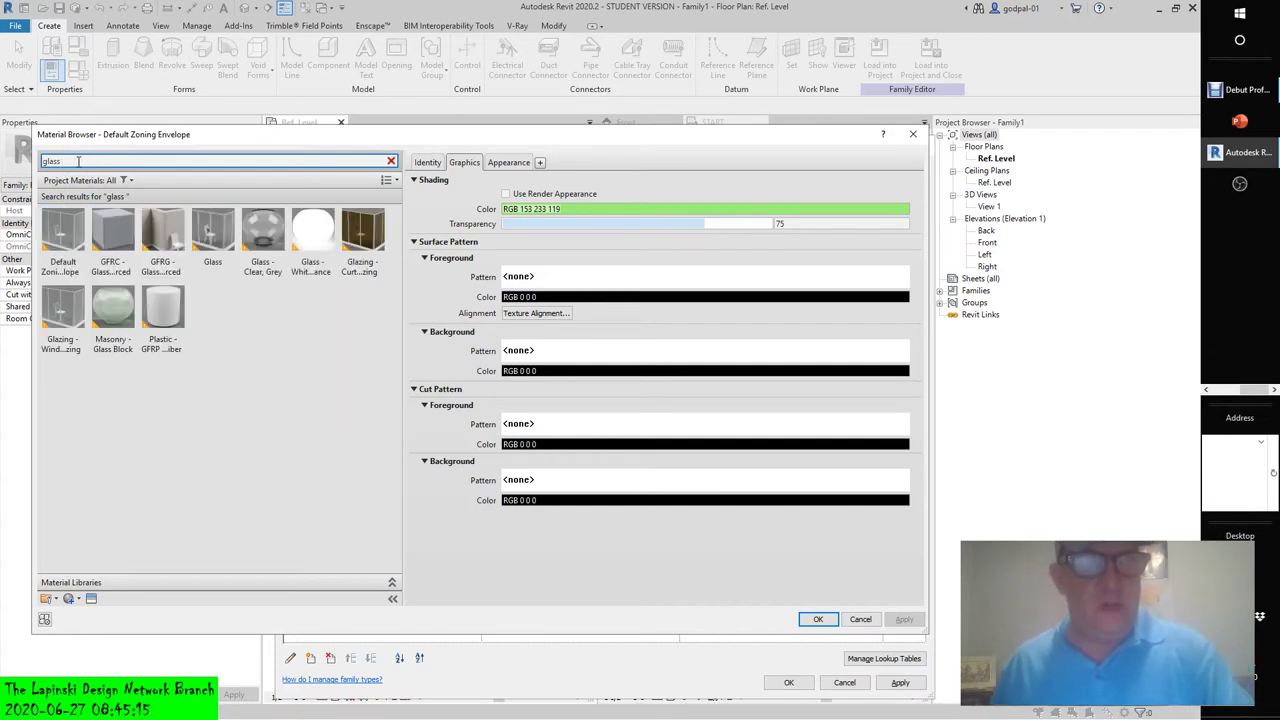
{"action": "mouse_move", "coordinate": [101, 251]}
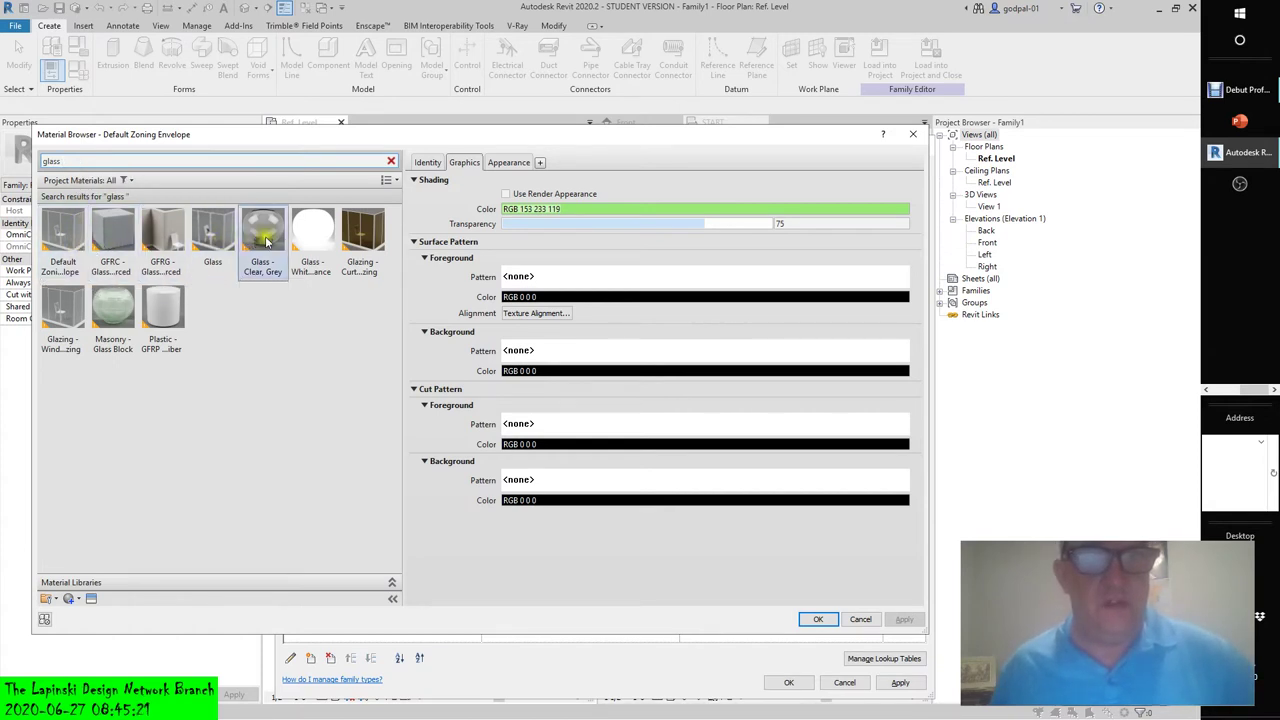
{"action": "left_click", "coordinate": [312, 233]}
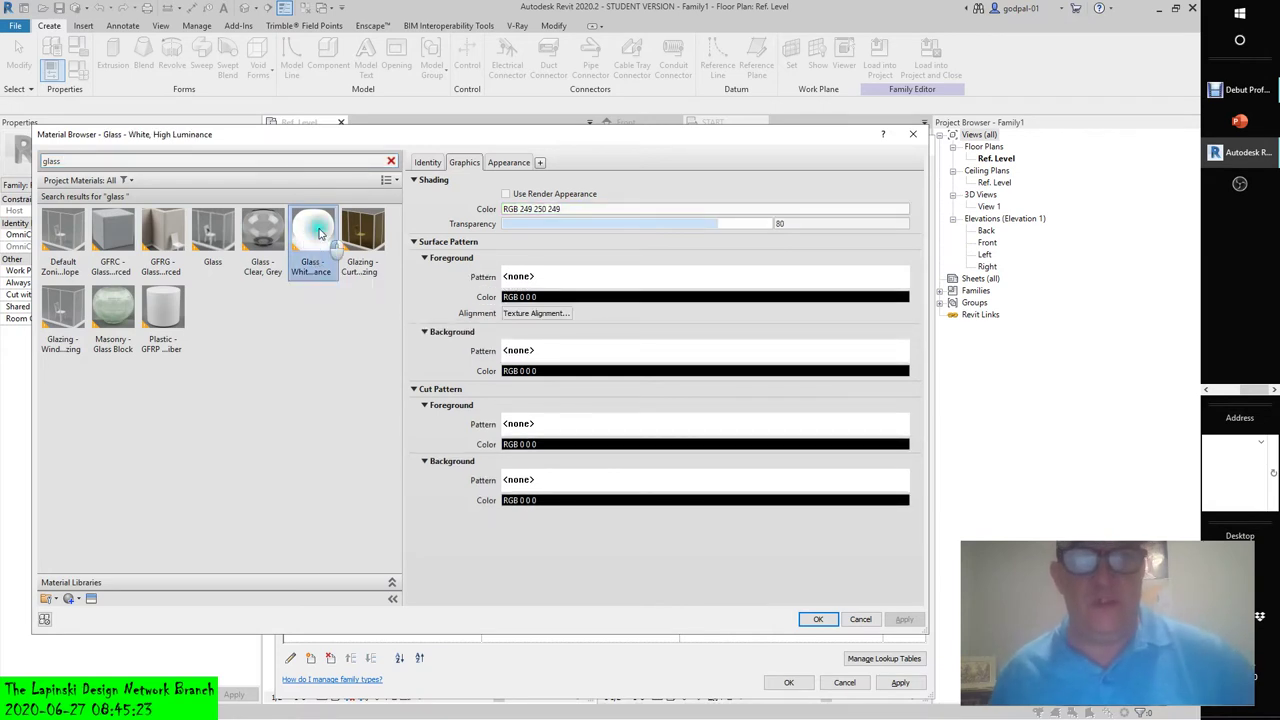
{"action": "left_click", "coordinate": [506, 193]}
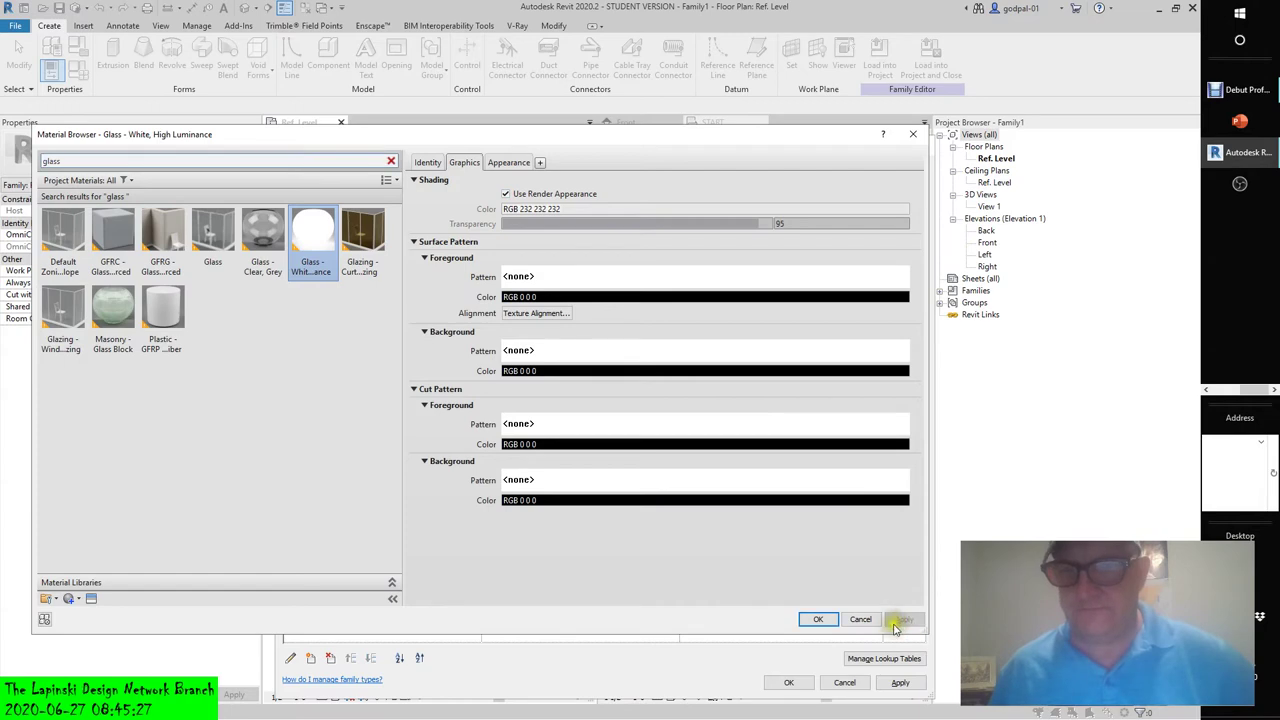
{"action": "left_click", "coordinate": [818, 619]}
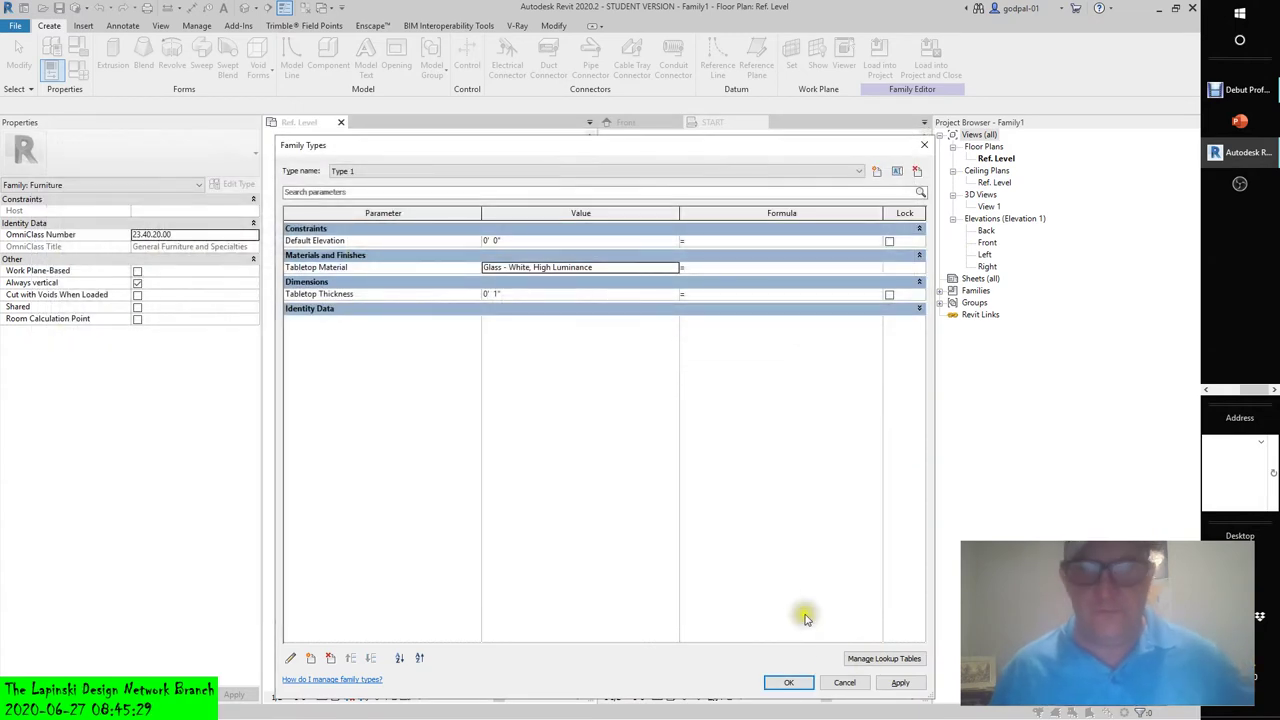
- Apply the Type 1 settings and open 3D View 1 at an isometric angle
{"action": "left_click", "coordinate": [900, 682]}
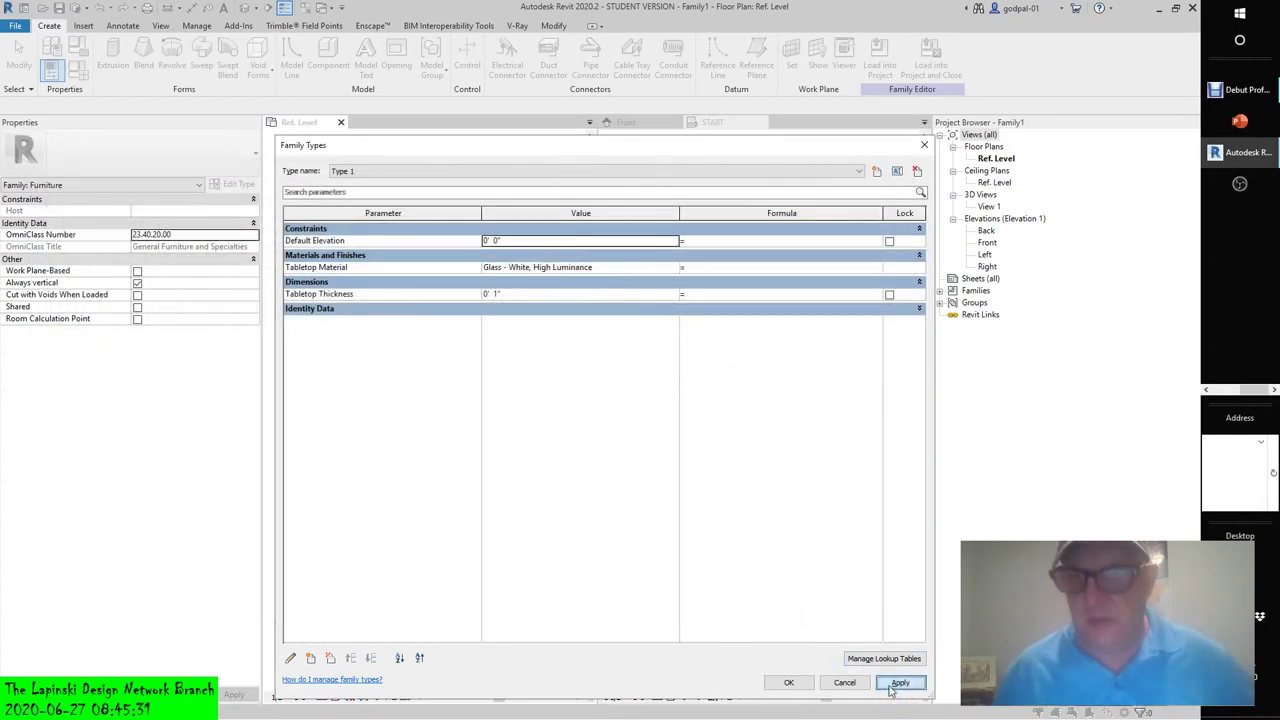
{"action": "left_click", "coordinate": [789, 683]}
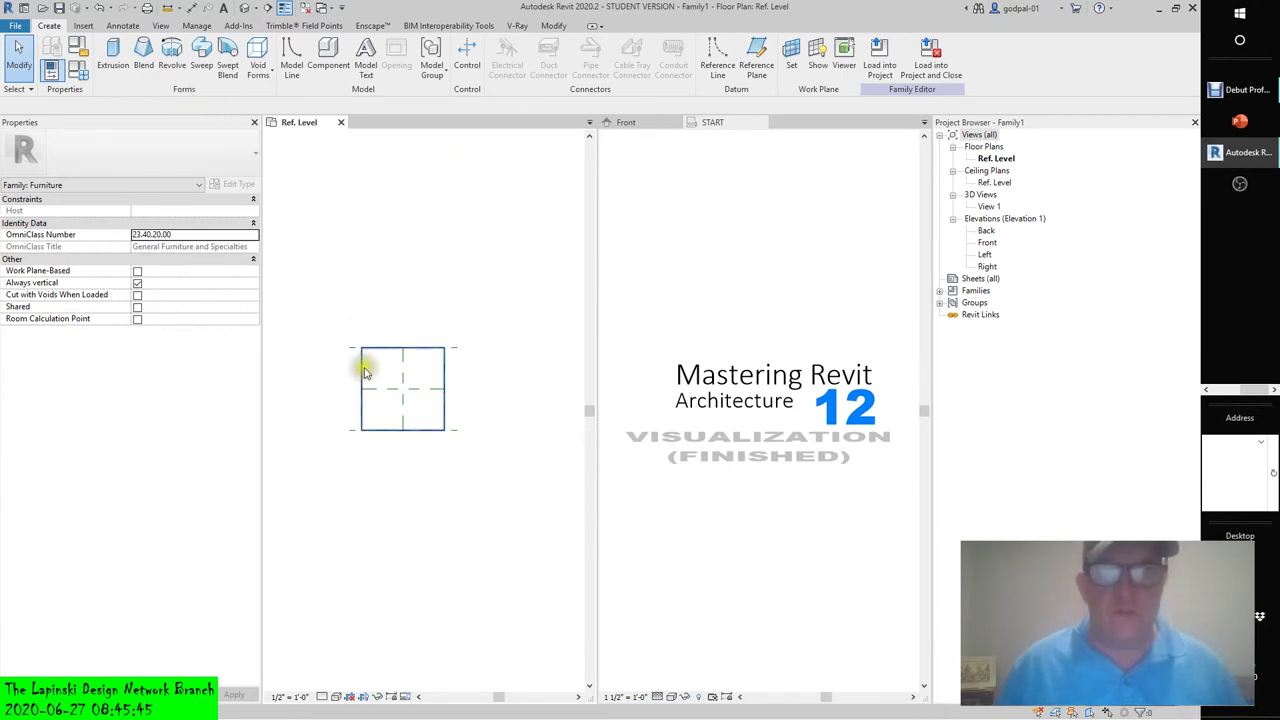
{"action": "double_click", "coordinate": [988, 206]}
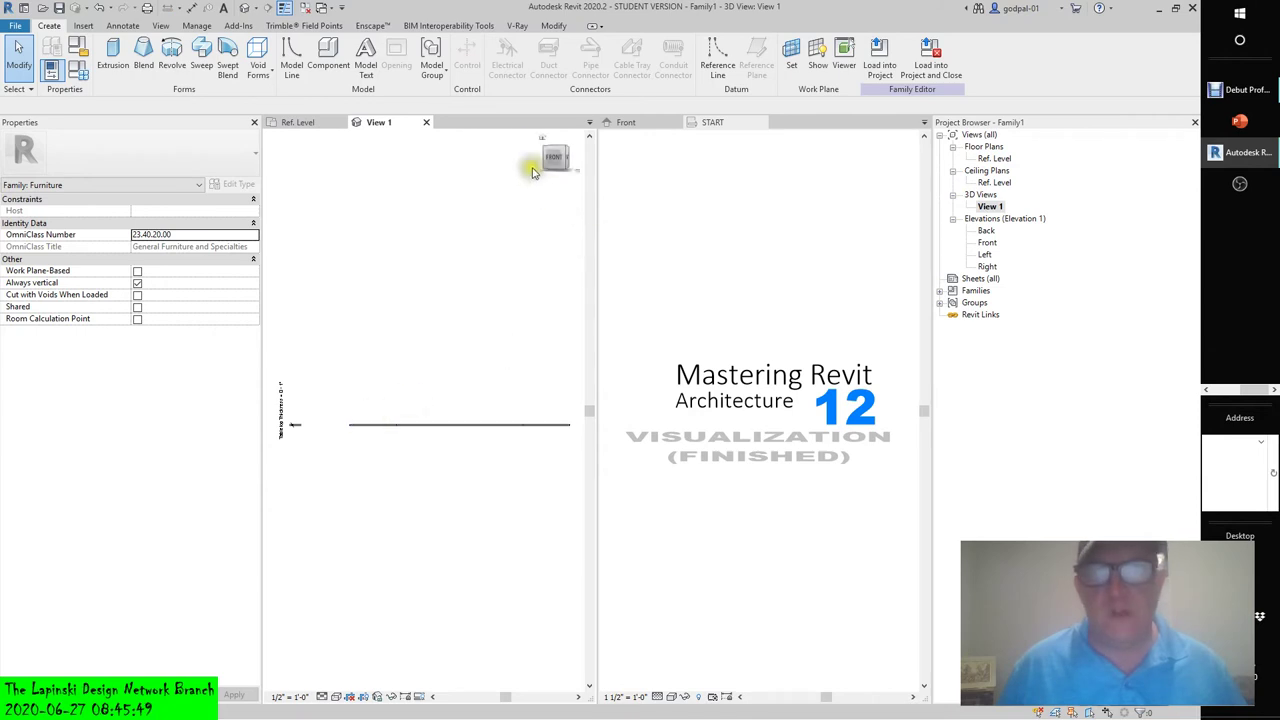
{"action": "left_click", "coordinate": [538, 145]}
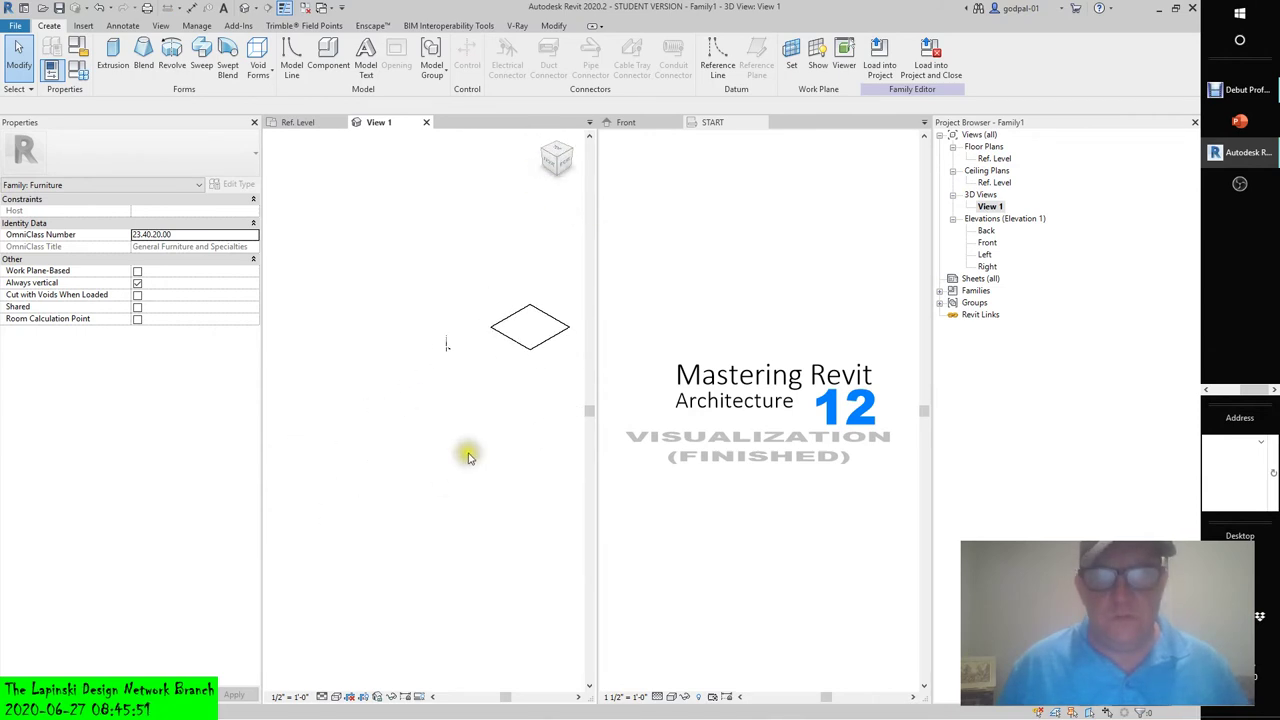
- Zoom in and select the glass tabletop extrusion to inspect it
{"action": "scroll", "coordinate": [506, 346], "scroll_direction": "up", "scroll_amount": 5}
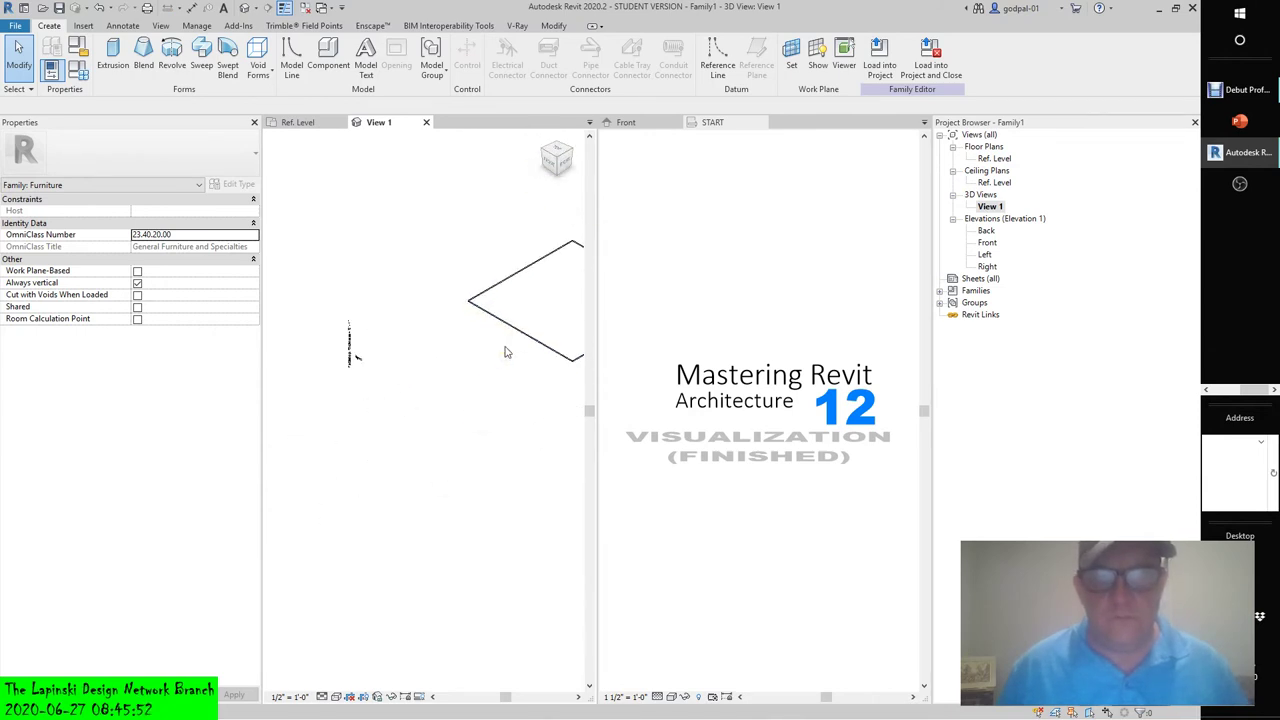
{"action": "middle_click_drag", "start_coordinate": [400, 377], "coordinate": [351, 457]}
{"action": "left_click", "coordinate": [413, 378]}
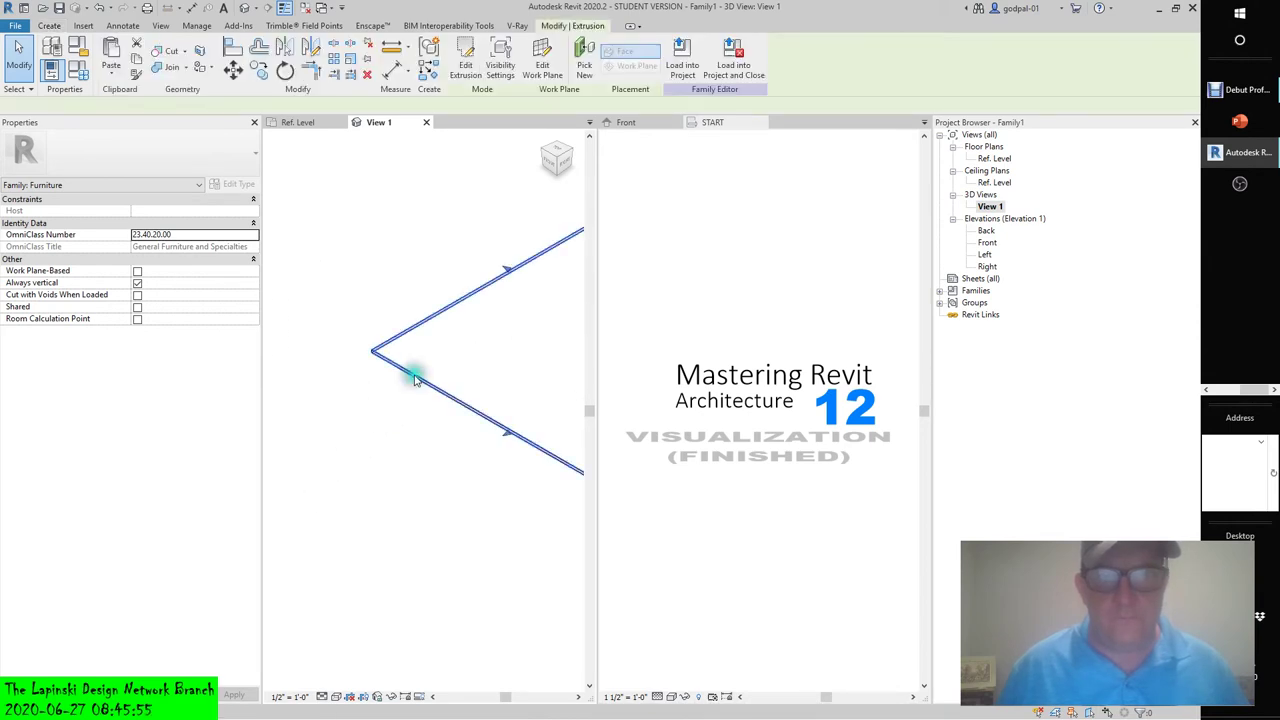
{"action": "scroll", "coordinate": [380, 490], "scroll_direction": "down", "scroll_amount": 3}
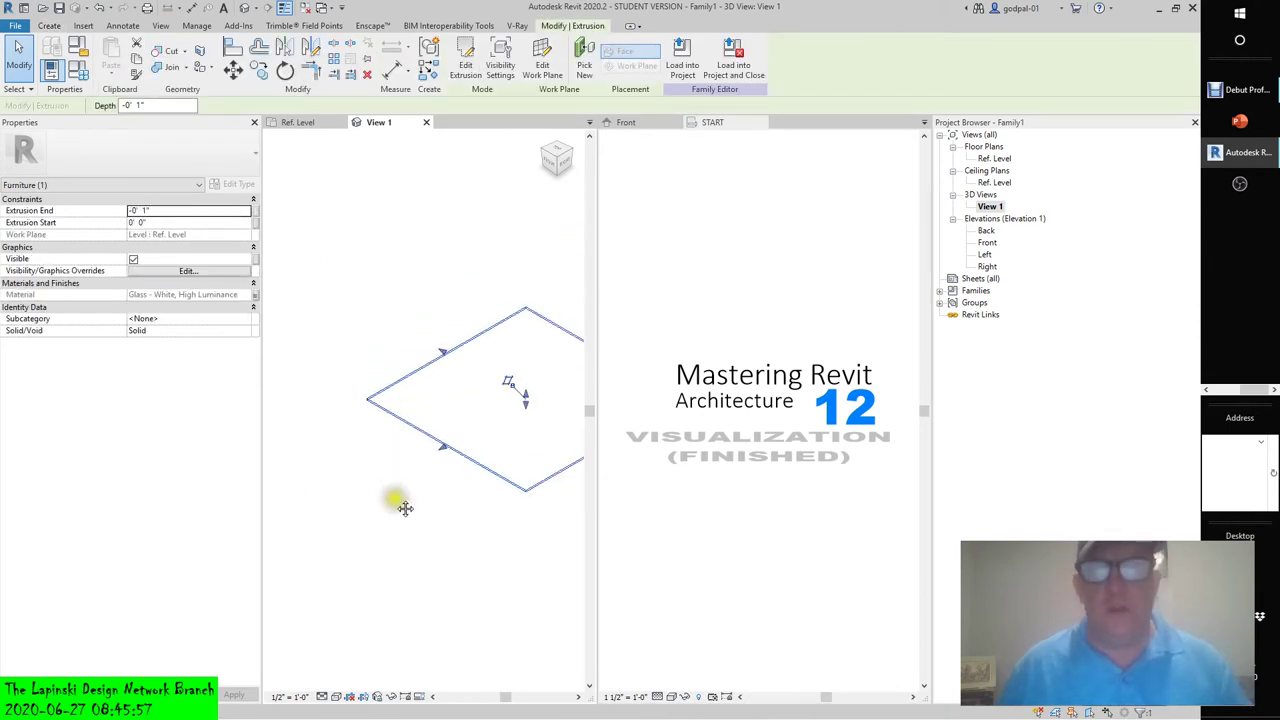
{"action": "middle_click_drag", "start_coordinate": [400, 503], "coordinate": [328, 520]}
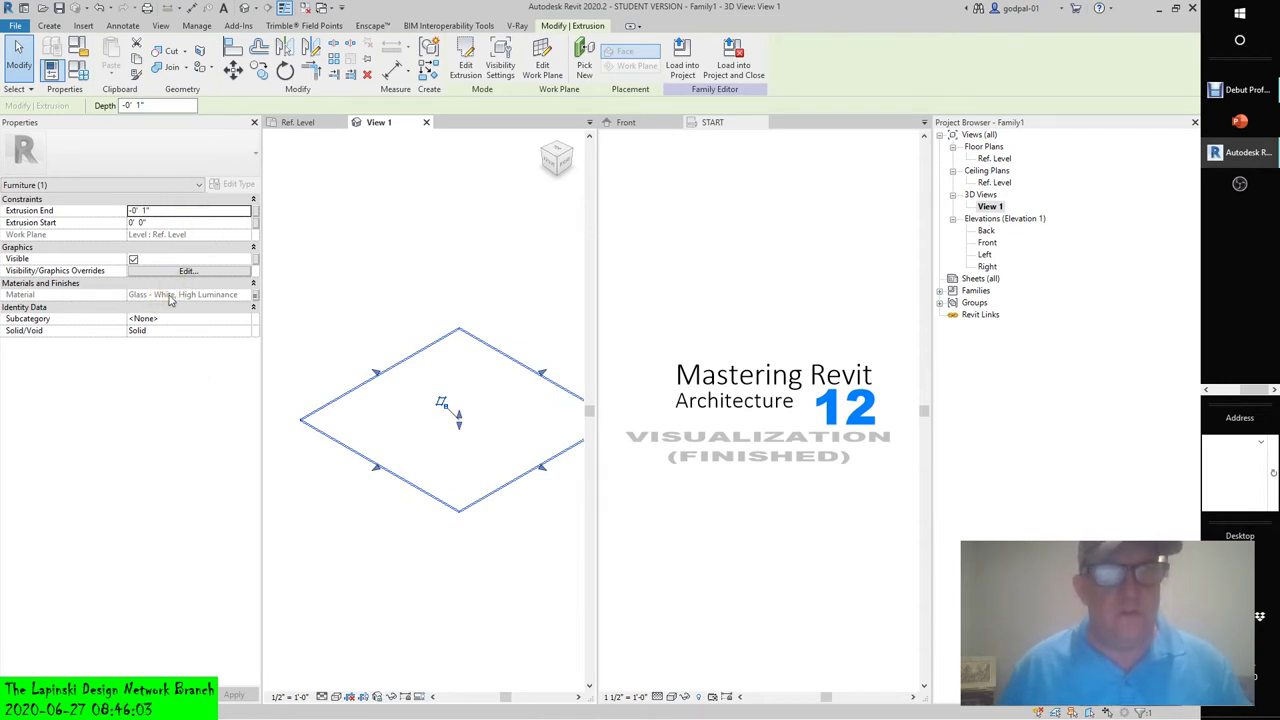
{"action": "left_click", "coordinate": [322, 345]}
{"action": "left_click", "coordinate": [312, 332]}
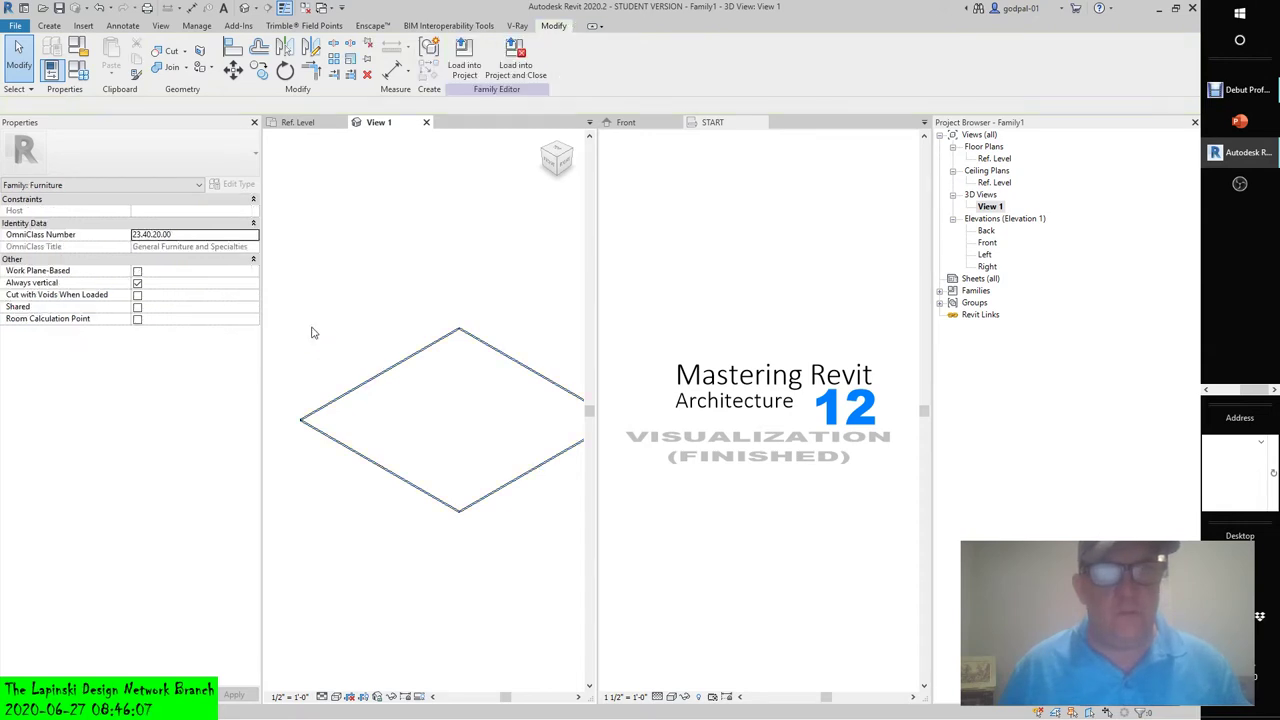
{"action": "left_click", "coordinate": [390, 380]}
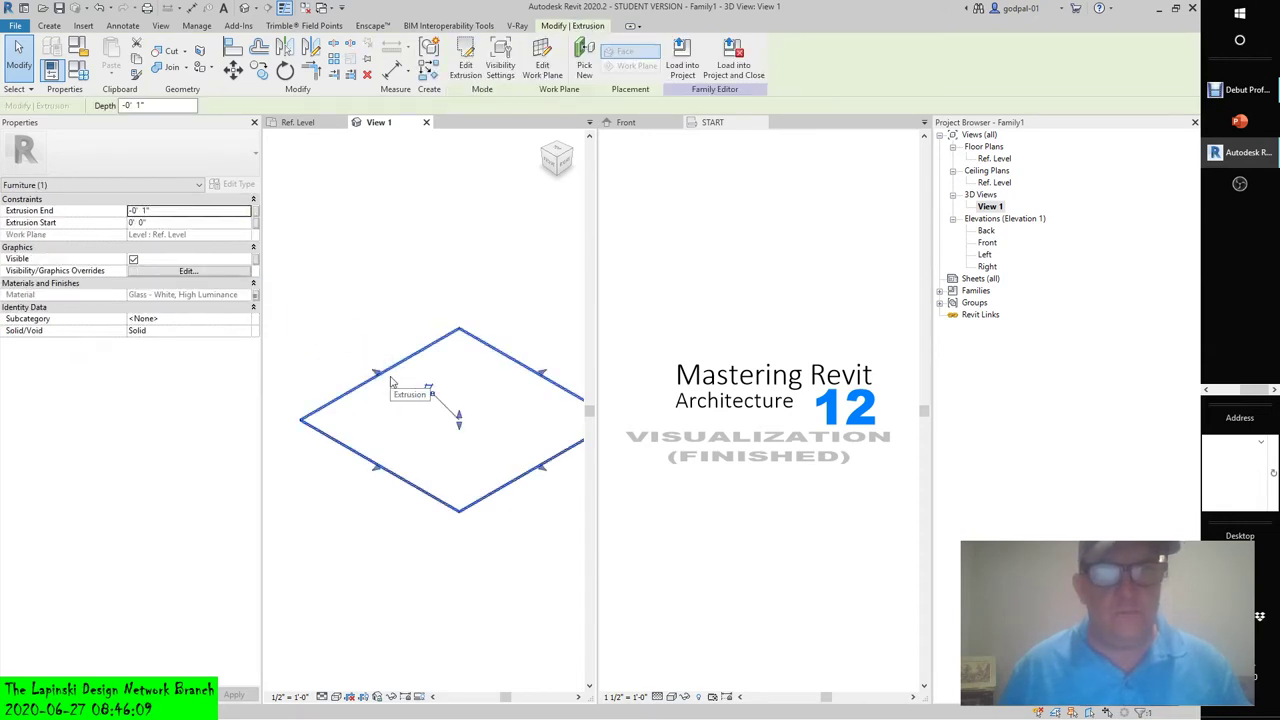
{"action": "left_click", "coordinate": [199, 185]}
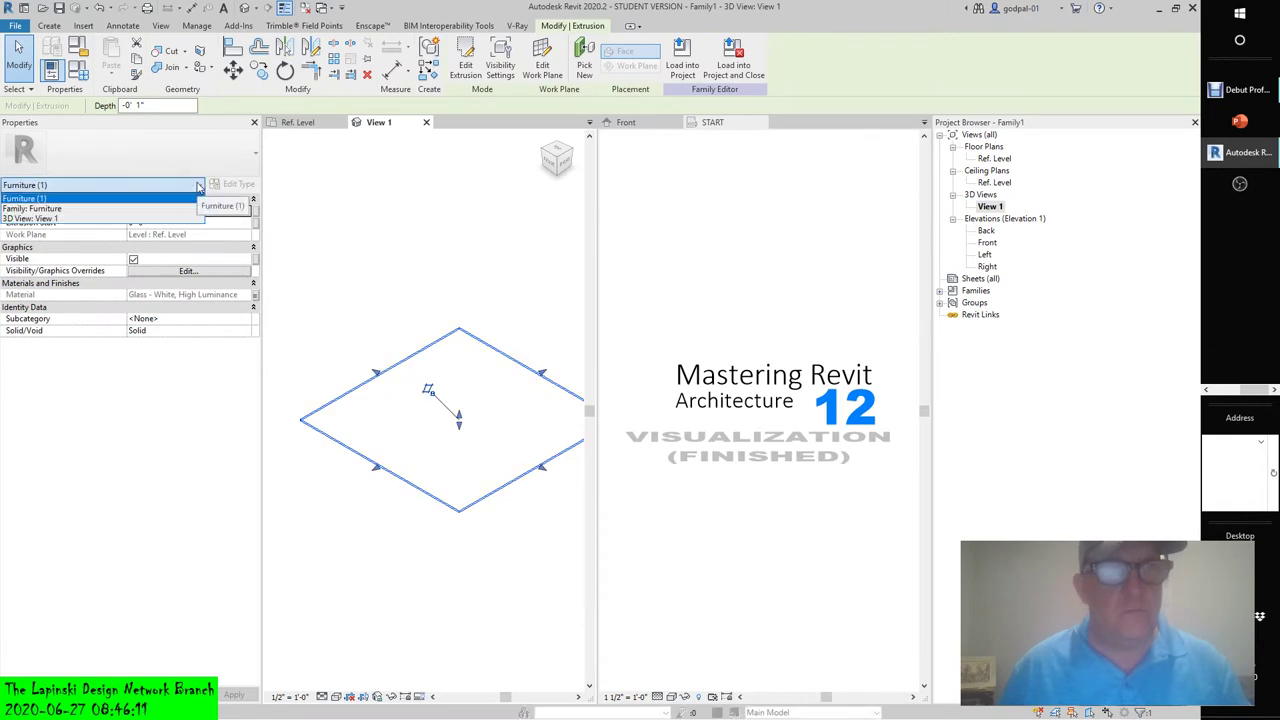
{"action": "left_click", "coordinate": [199, 185]}
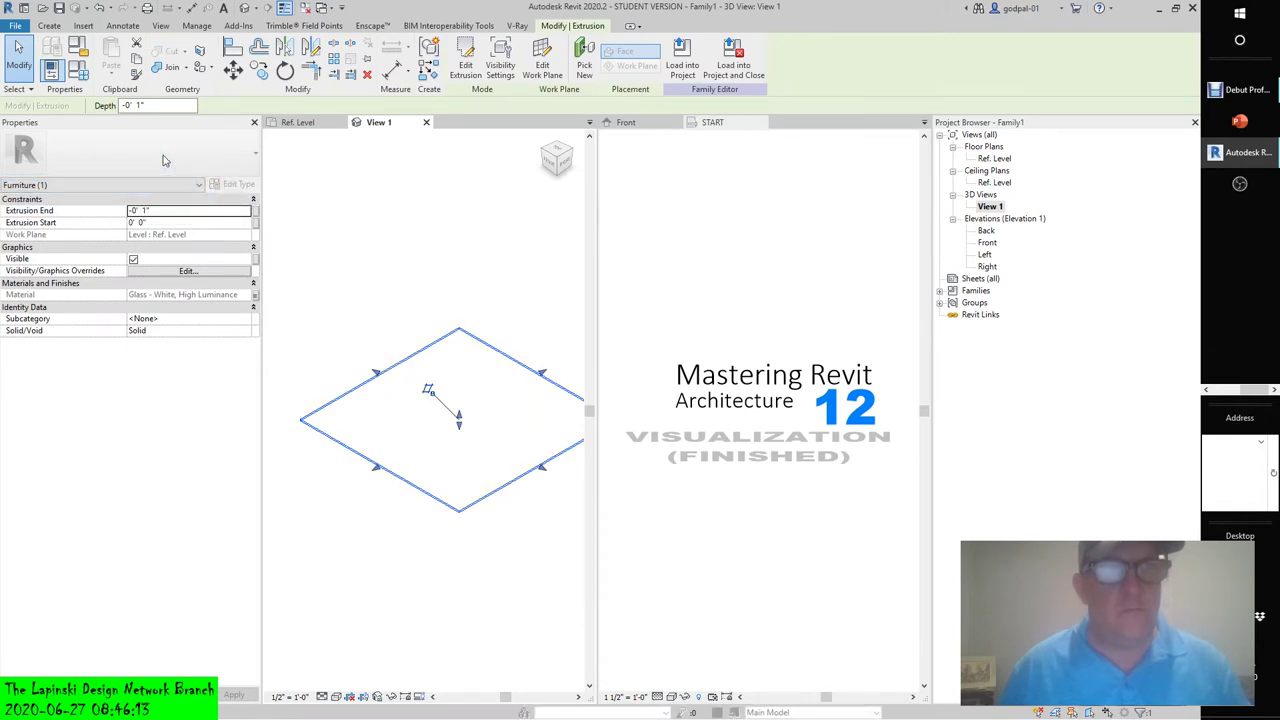
{"action": "left_click", "coordinate": [366, 229]}
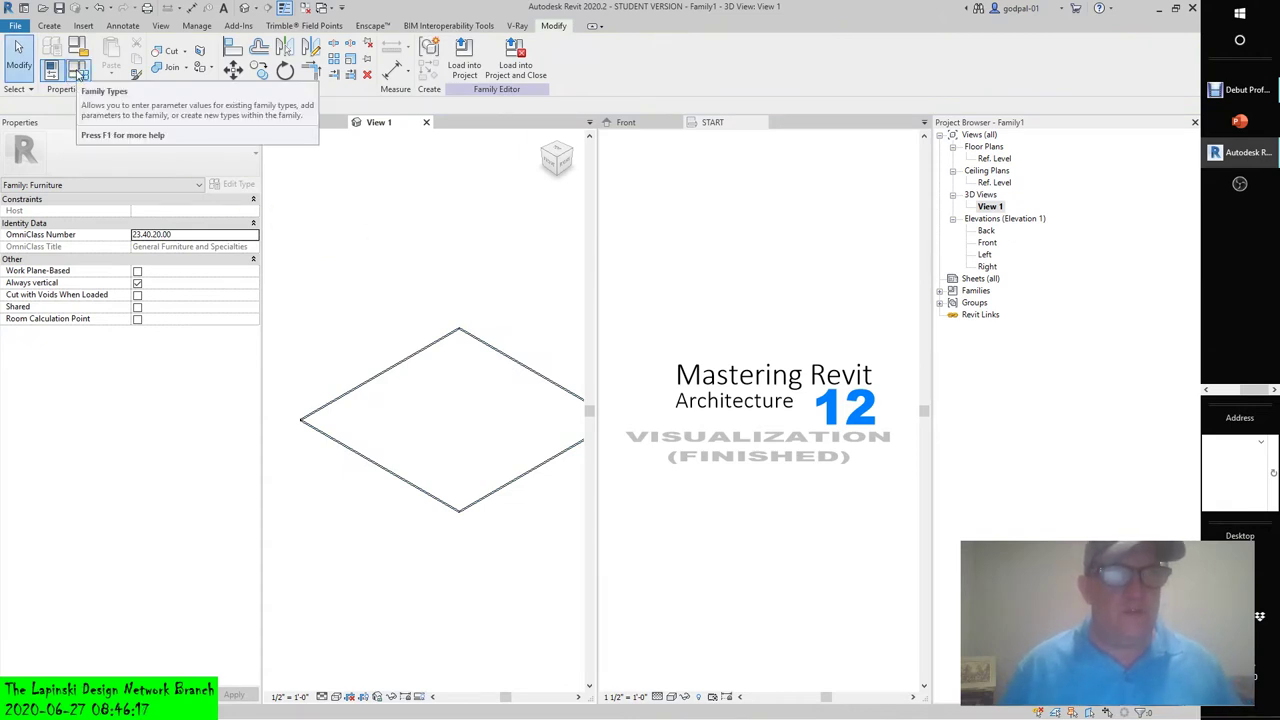
{"action": "left_click", "coordinate": [78, 72]}
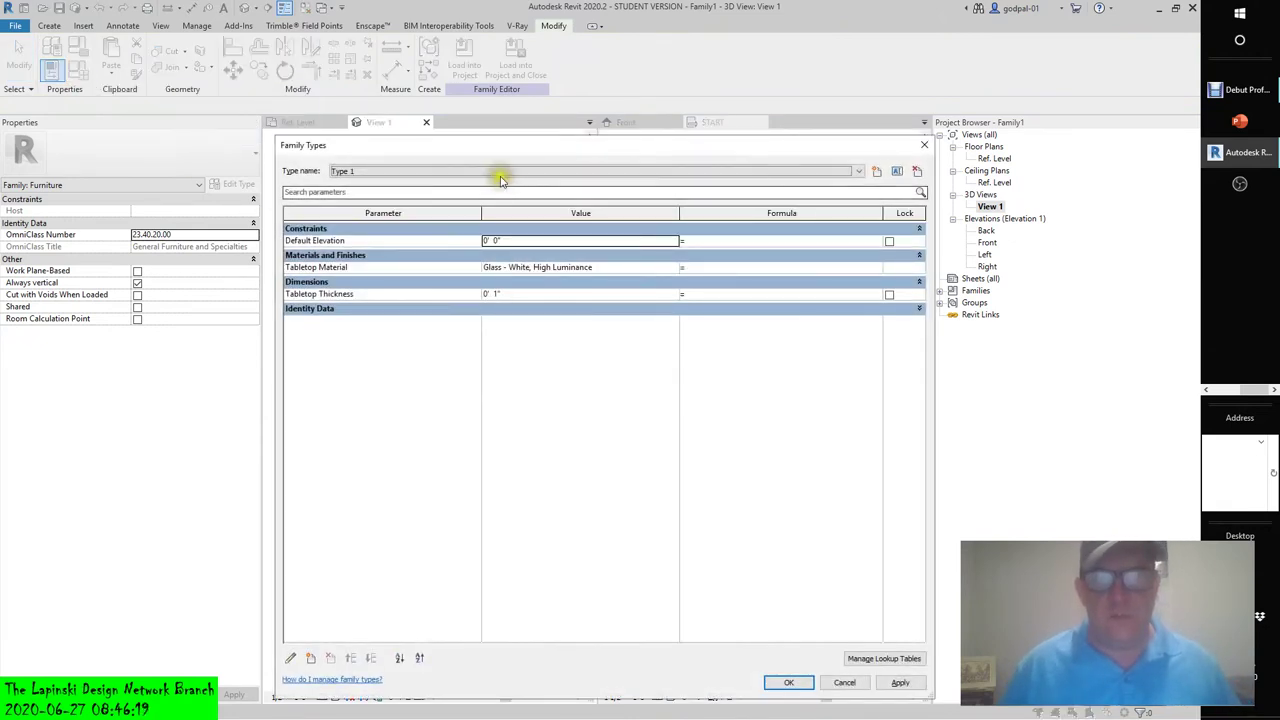
{"action": "left_click", "coordinate": [494, 174]}
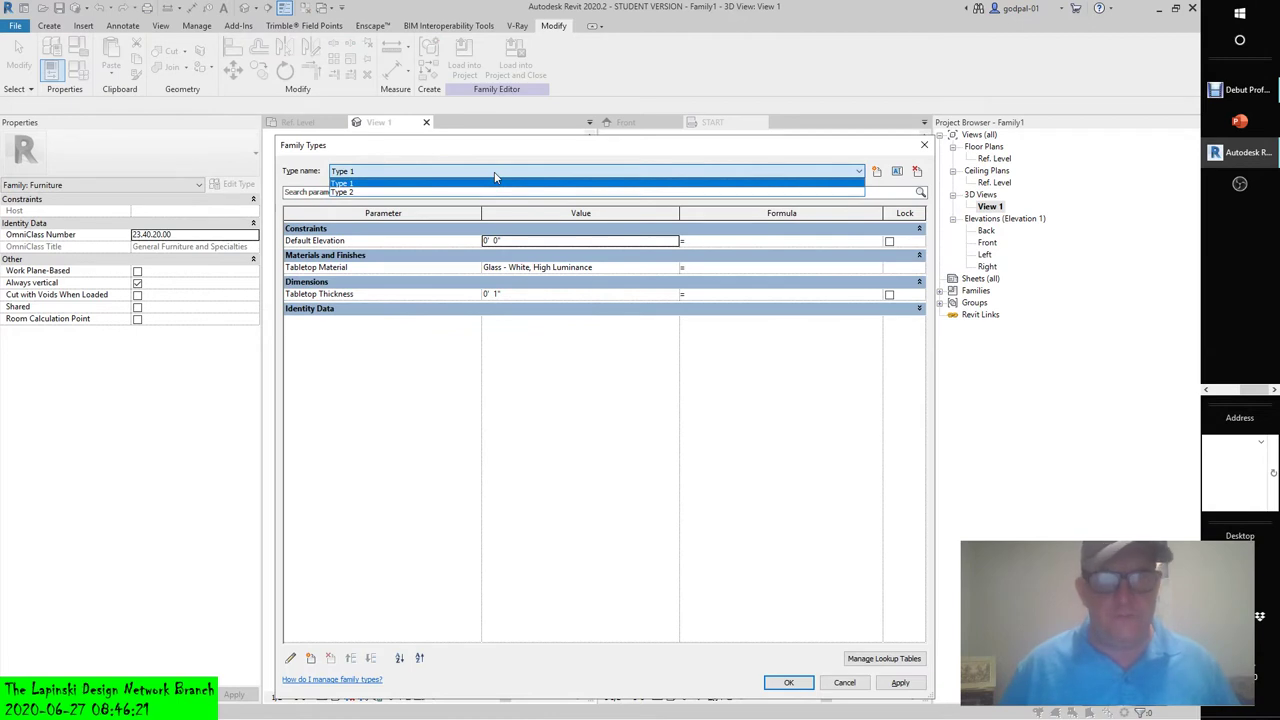
{"action": "left_click", "coordinate": [845, 684]}
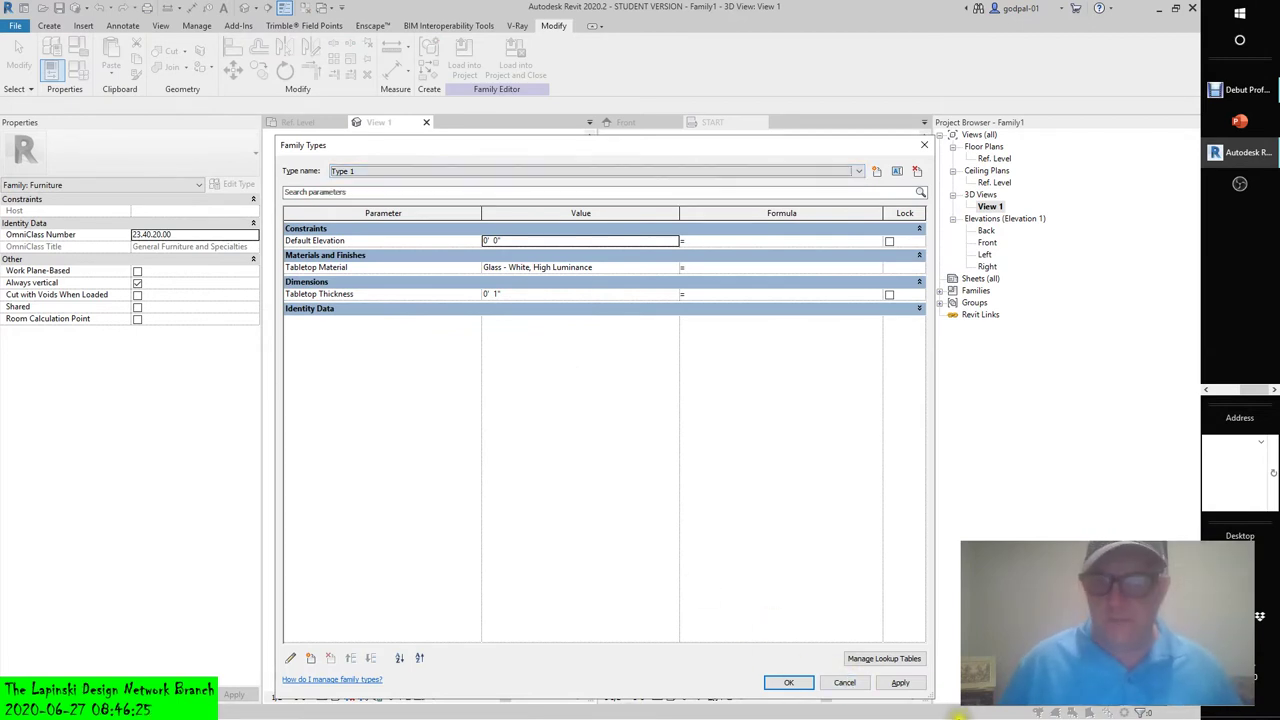
{"action": "left_click", "coordinate": [845, 683]}
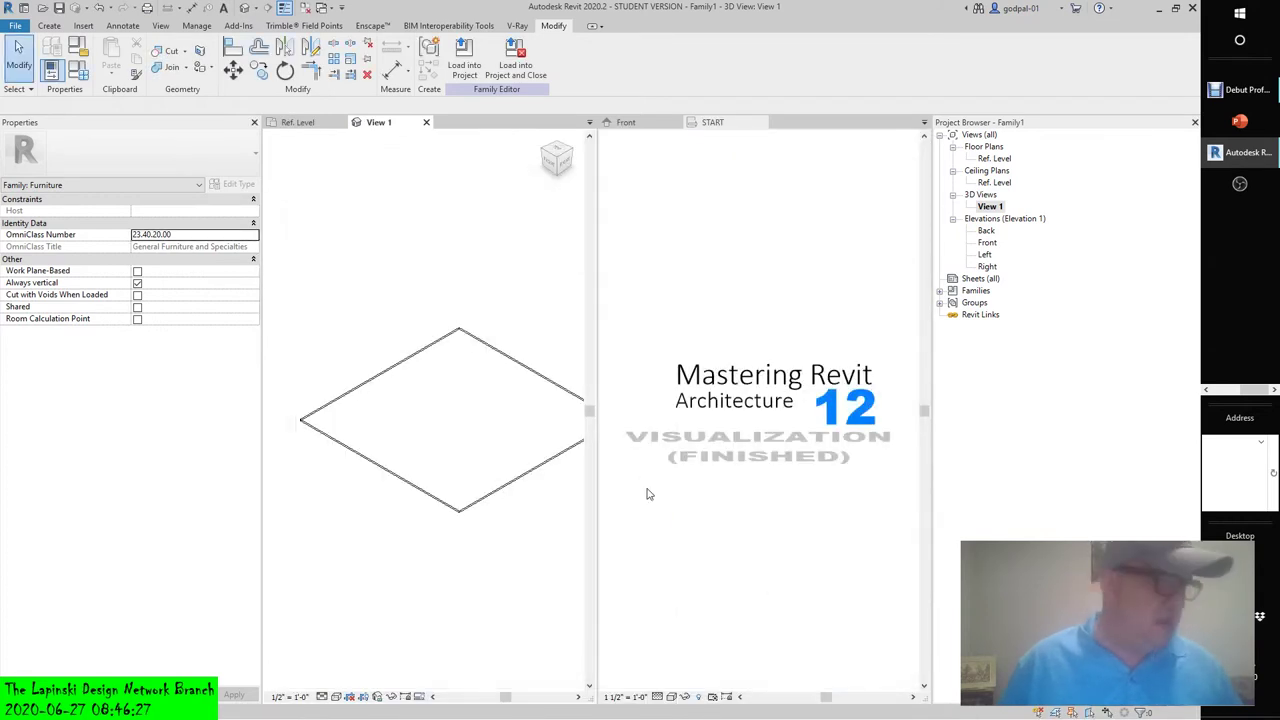
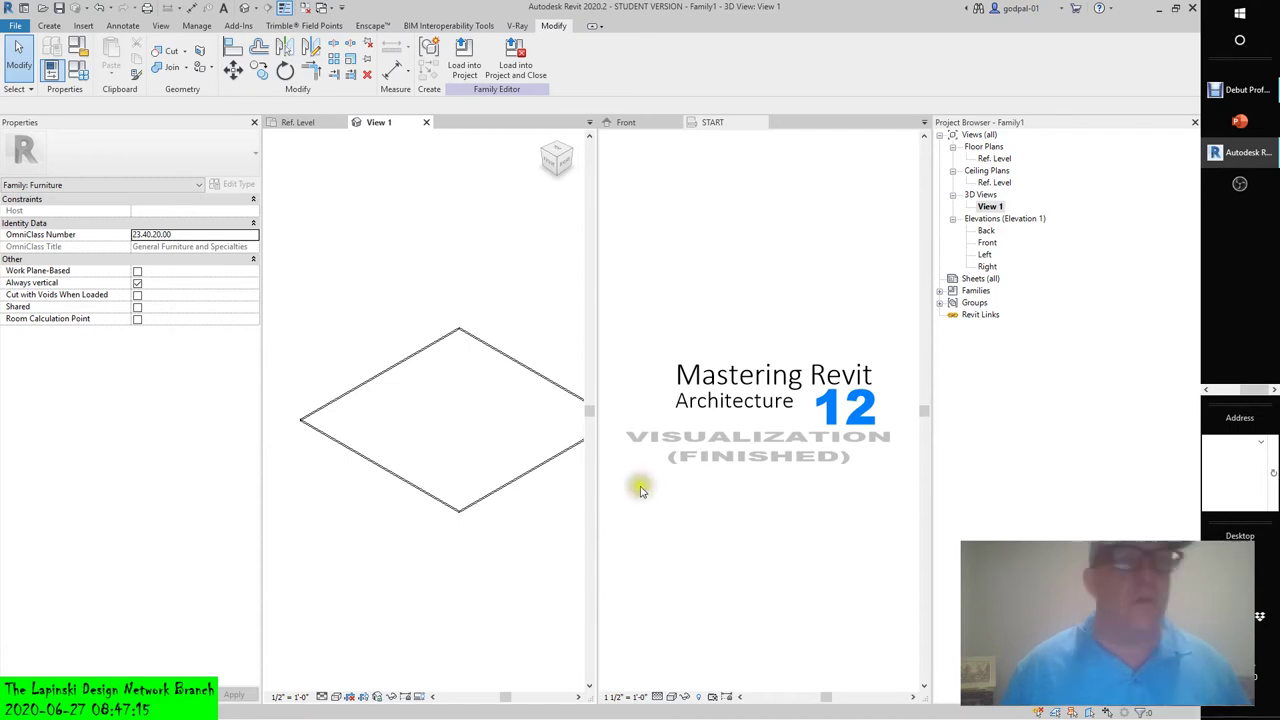
- Open the c15 Tube Chairs.rvt project from the c15 Family Editor folder
{"action": "left_click", "coordinate": [42, 8]}
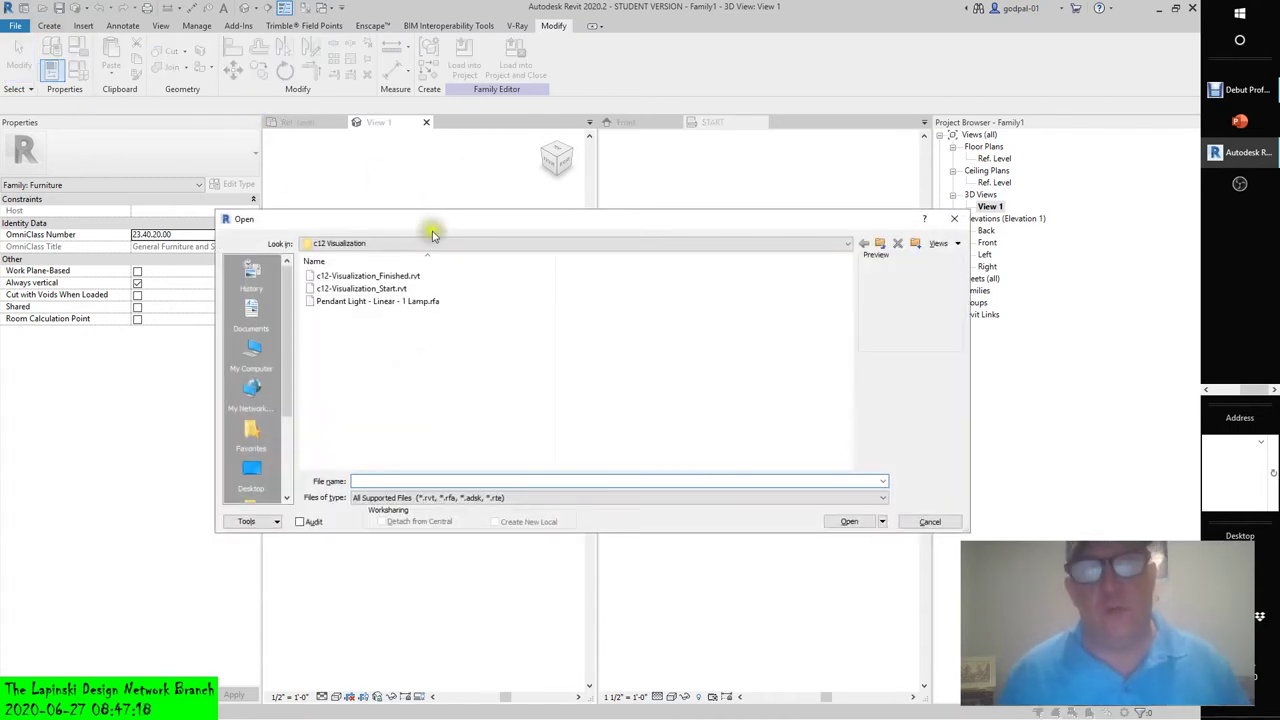
{"action": "left_click", "coordinate": [872, 246]}
{"action": "left_click", "coordinate": [872, 246]}
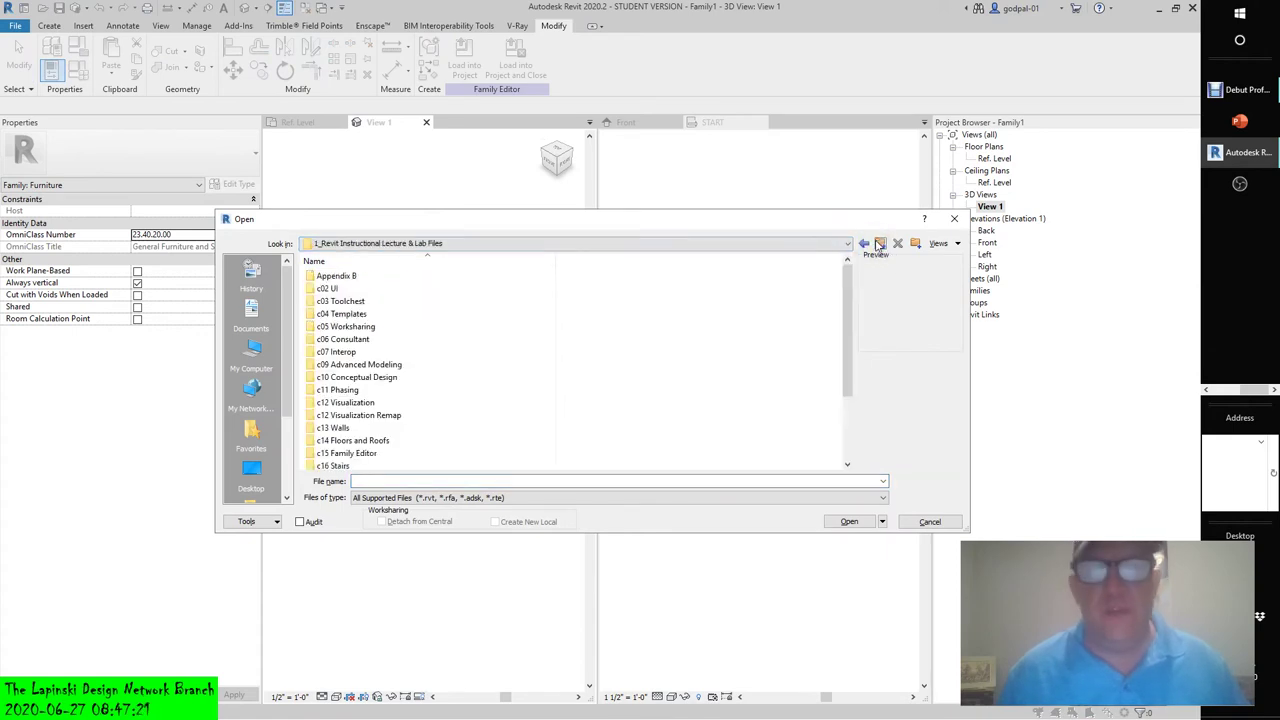
{"action": "double_click", "coordinate": [350, 453]}
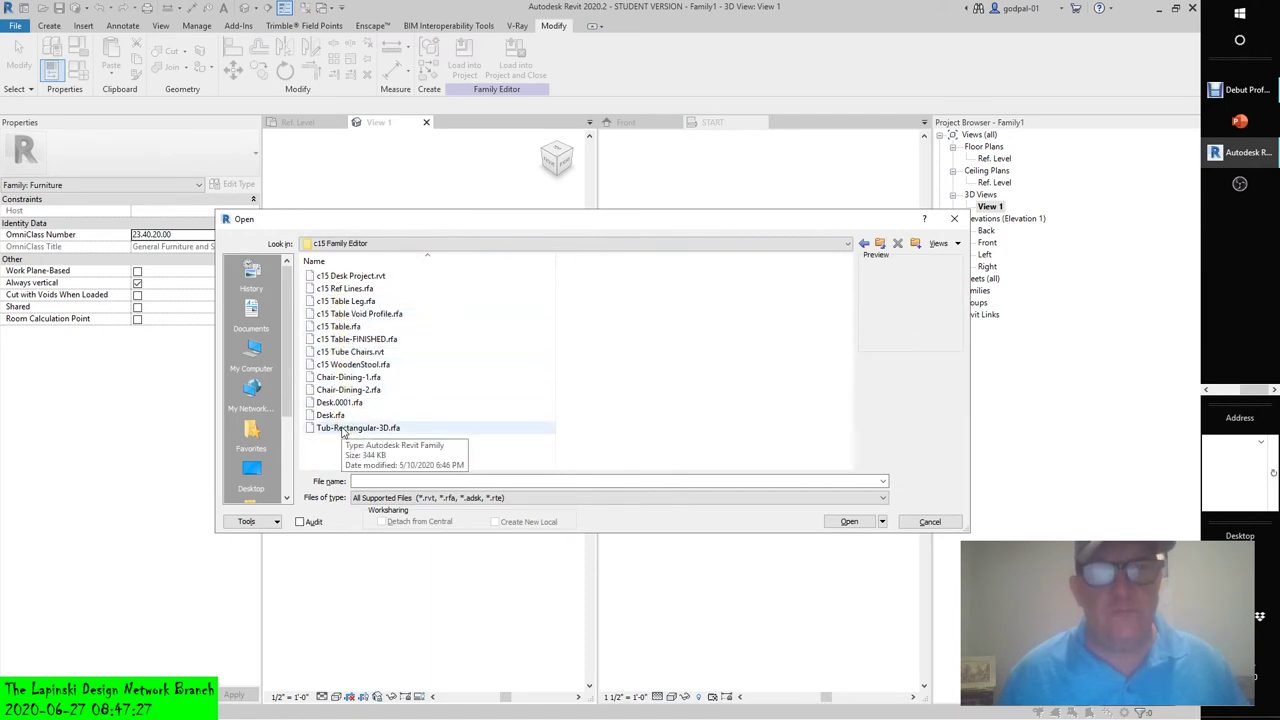
{"action": "left_click", "coordinate": [345, 351]}
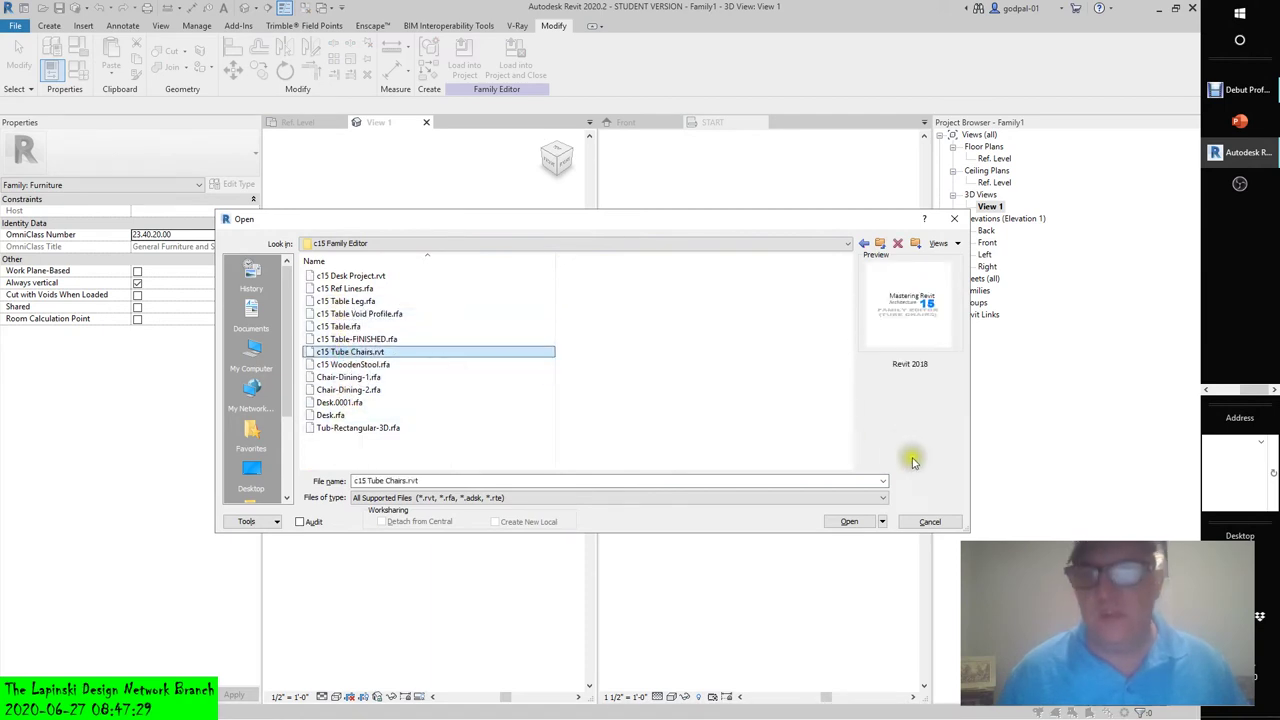
{"action": "left_click", "coordinate": [849, 521]}
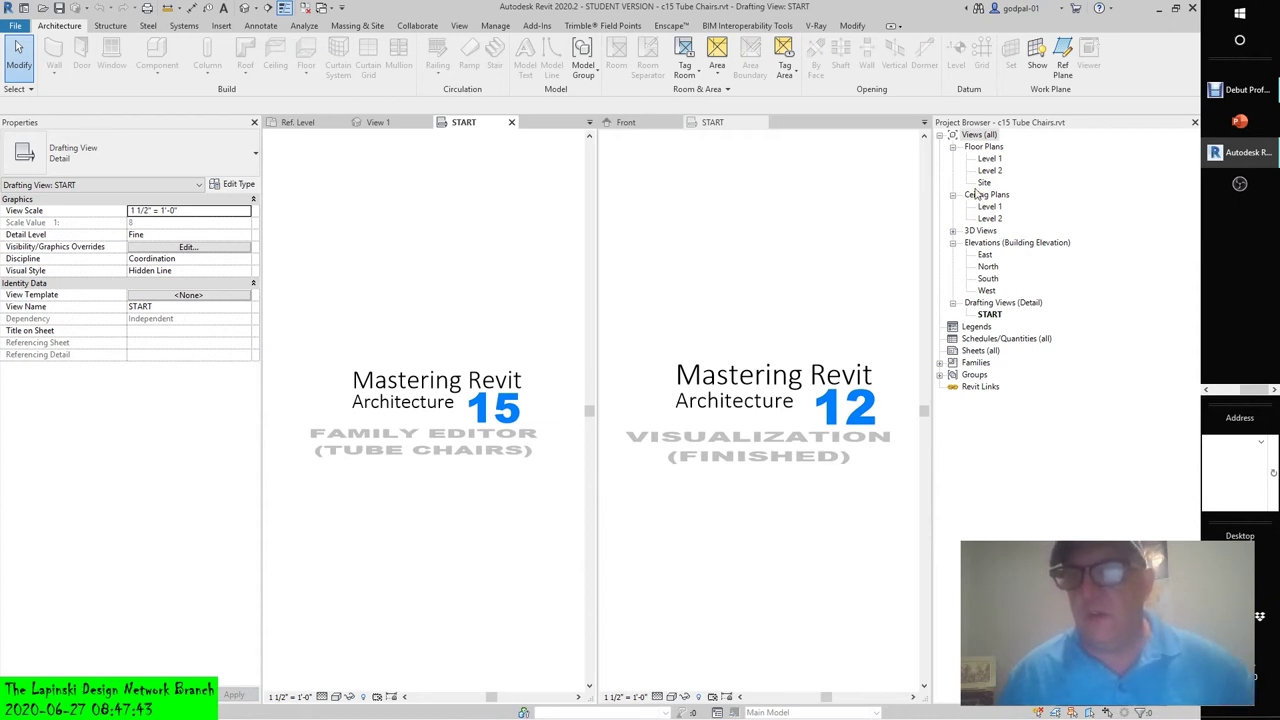
- Inspect the tall tube chair in 3D View 1, then close the 3D View 1 and START tabs
{"action": "left_click", "coordinate": [952, 231]}
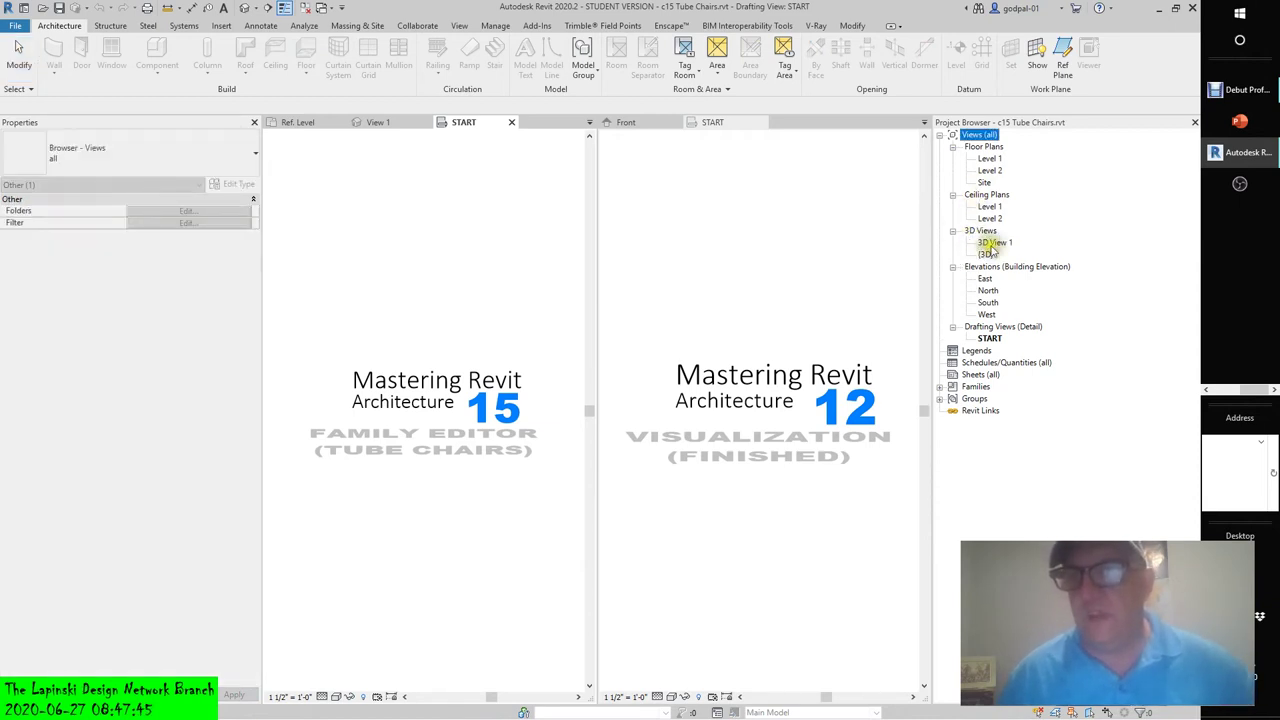
{"action": "double_click", "coordinate": [993, 243]}
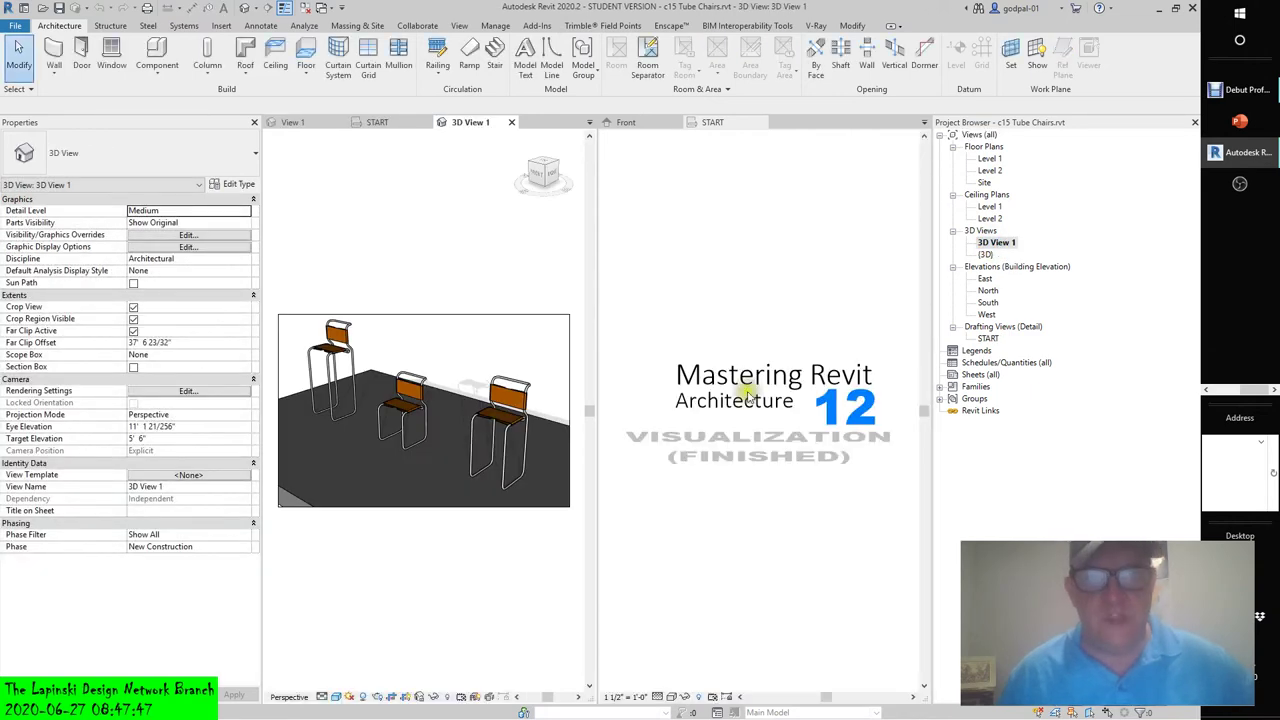
{"action": "scroll", "coordinate": [336, 375], "scroll_direction": "up", "scroll_amount": 5}
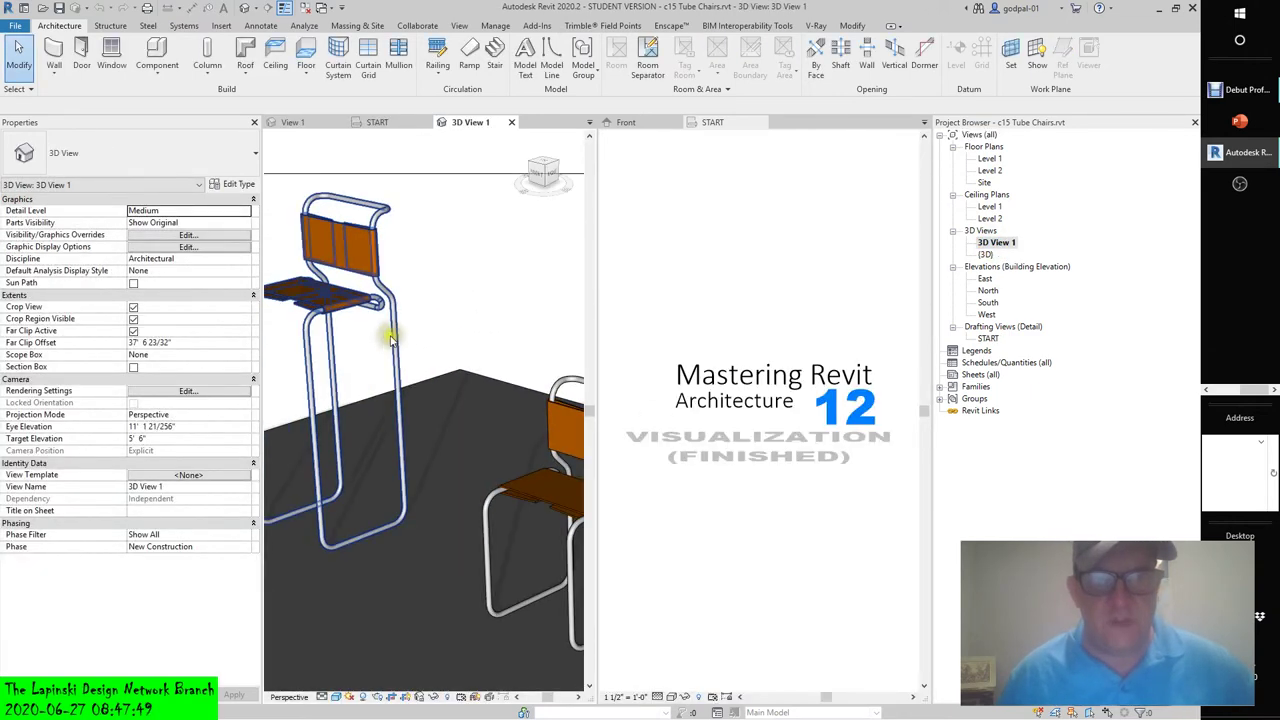
{"action": "left_click", "coordinate": [394, 342]}
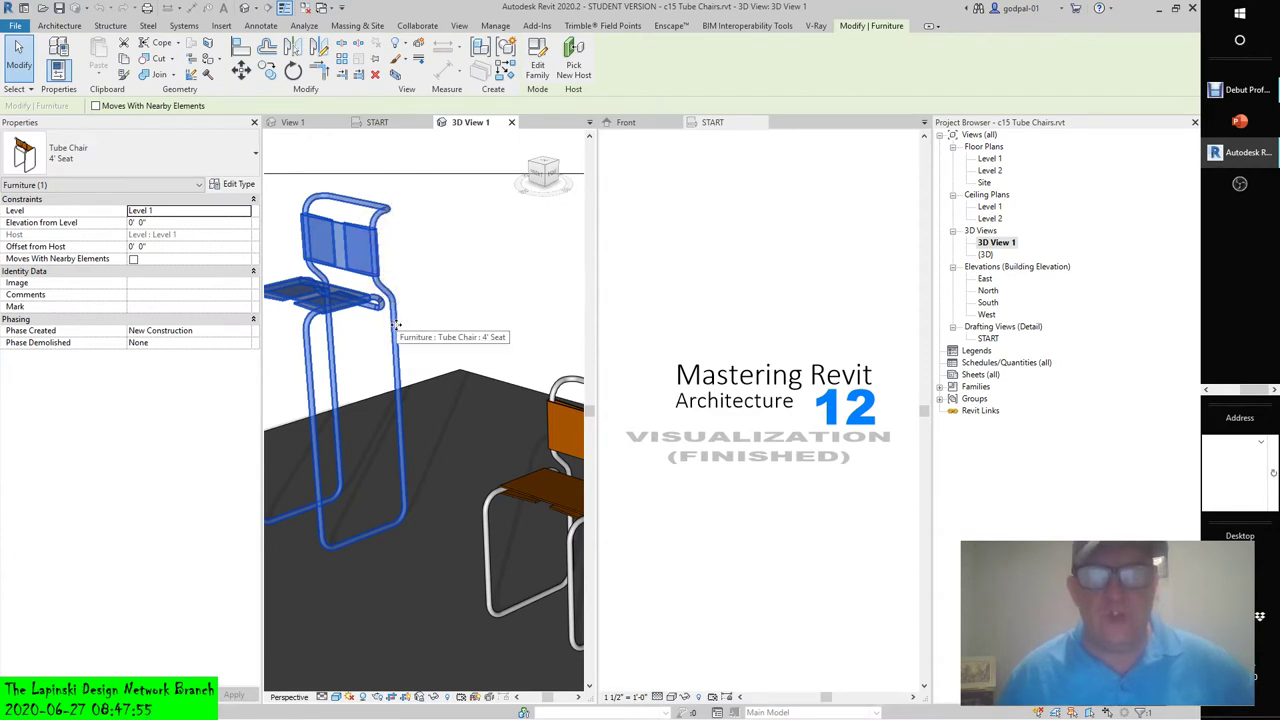
{"action": "scroll", "coordinate": [396, 325], "scroll_direction": "down", "scroll_amount": 2}
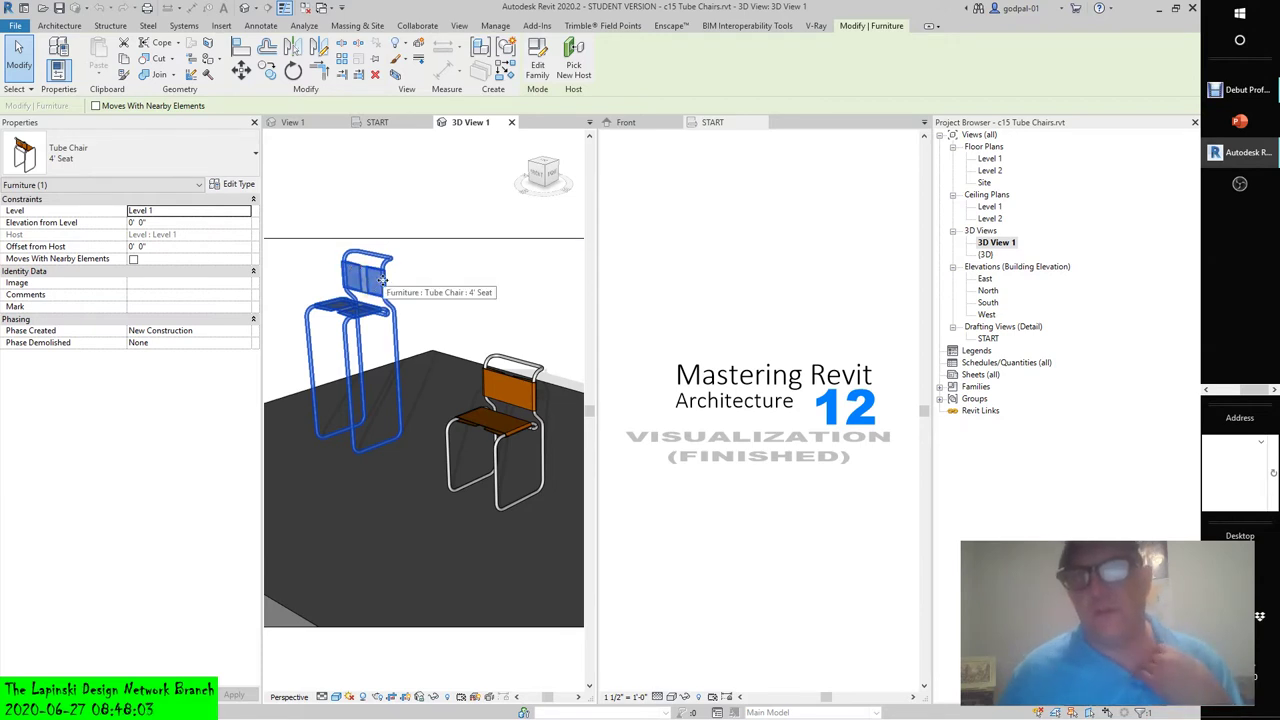
{"action": "left_click", "coordinate": [511, 122]}
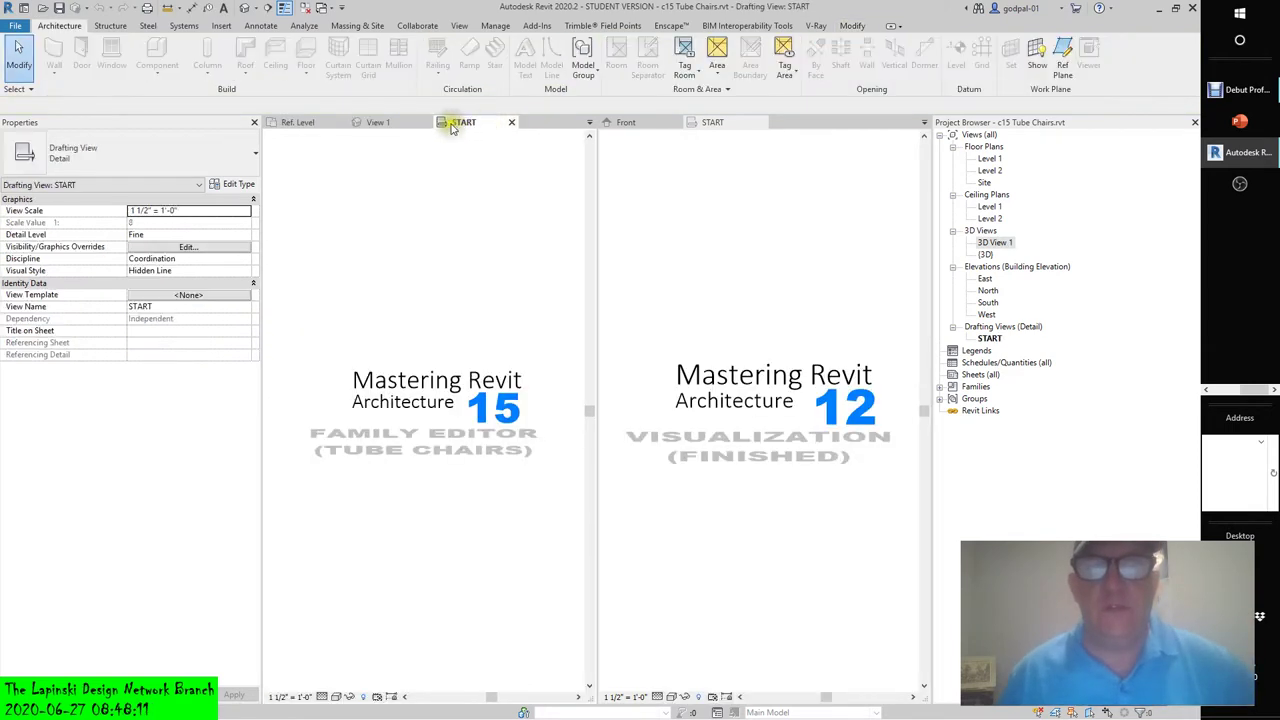
{"action": "left_click", "coordinate": [511, 122]}
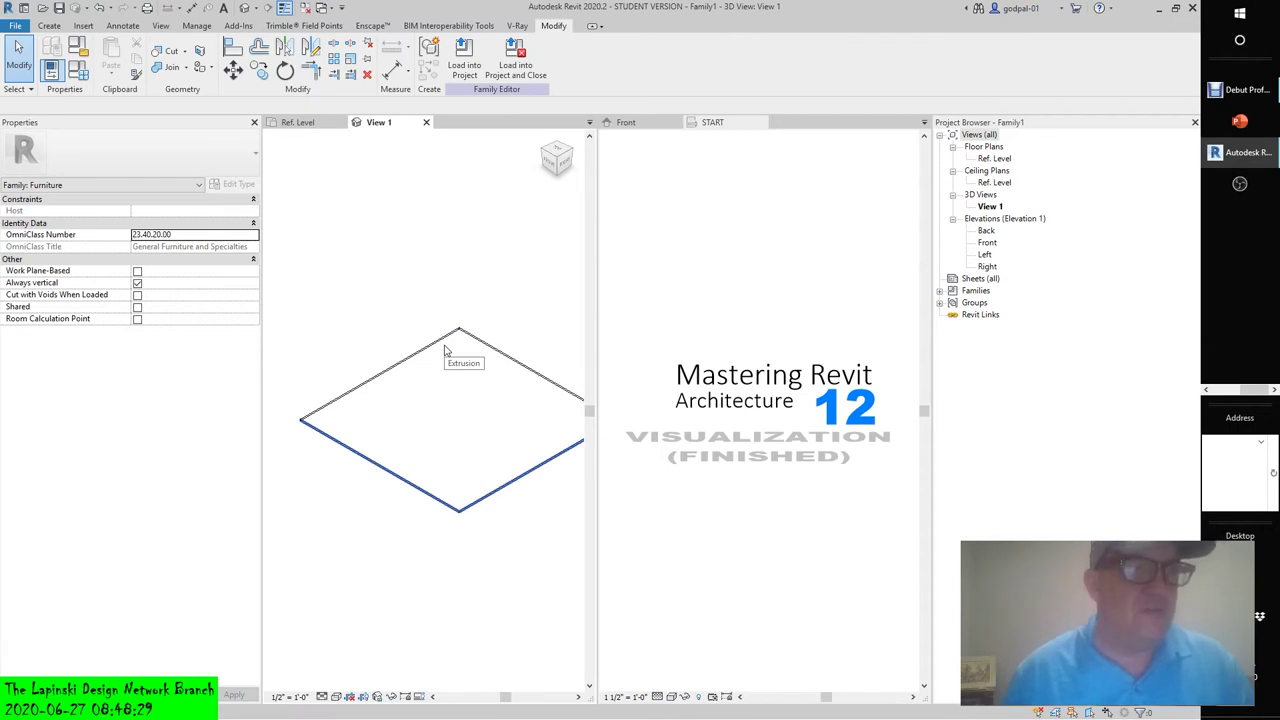
- Reposition the tabletop in 3D View 1 and change its visual style from Hidden Line to Shaded
{"action": "left_click", "coordinate": [463, 407]}
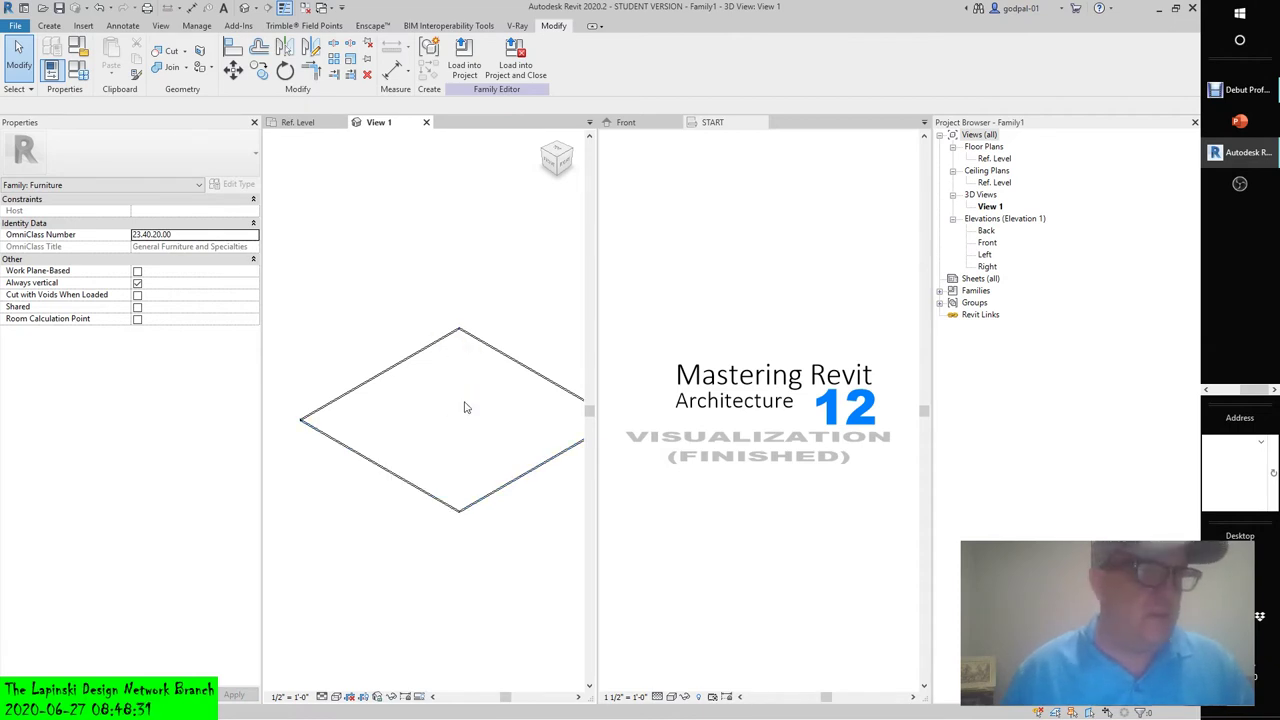
{"action": "middle_click_drag", "start_coordinate": [463, 407], "coordinate": [423, 388]}
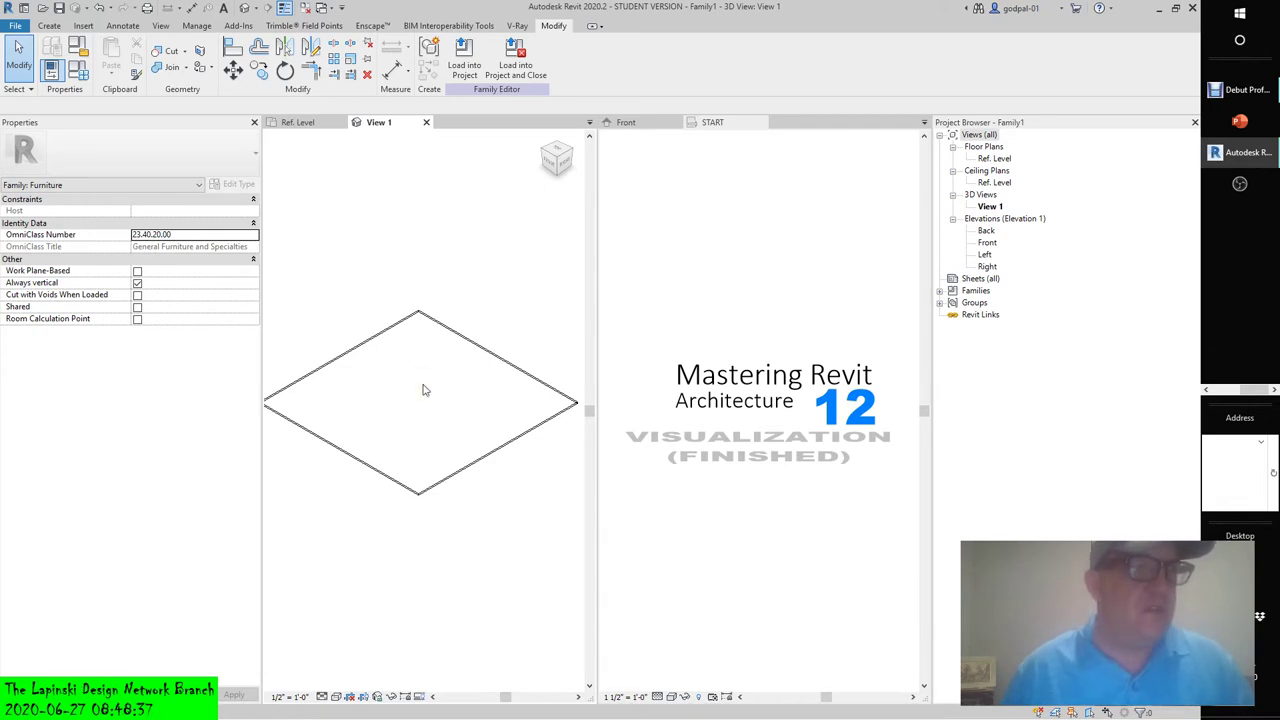
{"action": "left_click", "coordinate": [336, 696]}
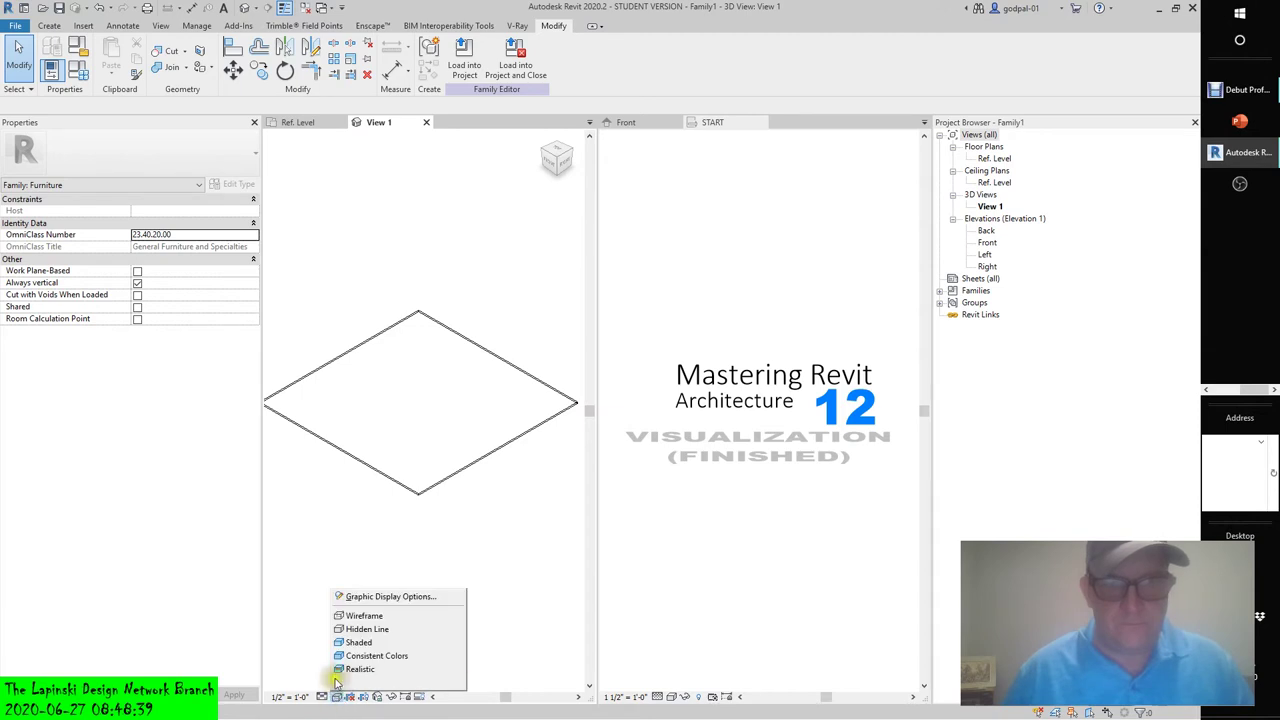
{"action": "left_click", "coordinate": [360, 629]}
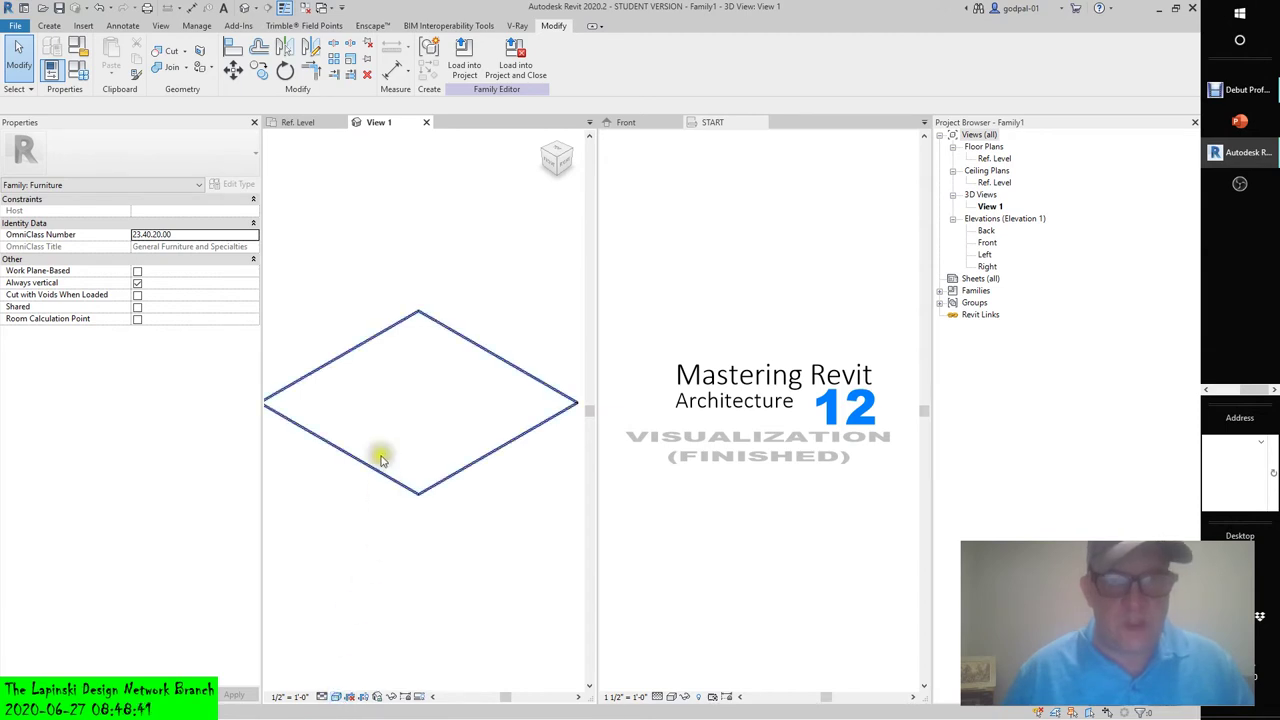
{"action": "middle_click_drag", "start_coordinate": [380, 459], "coordinate": [426, 471]}
{"action": "left_click", "coordinate": [337, 697]}
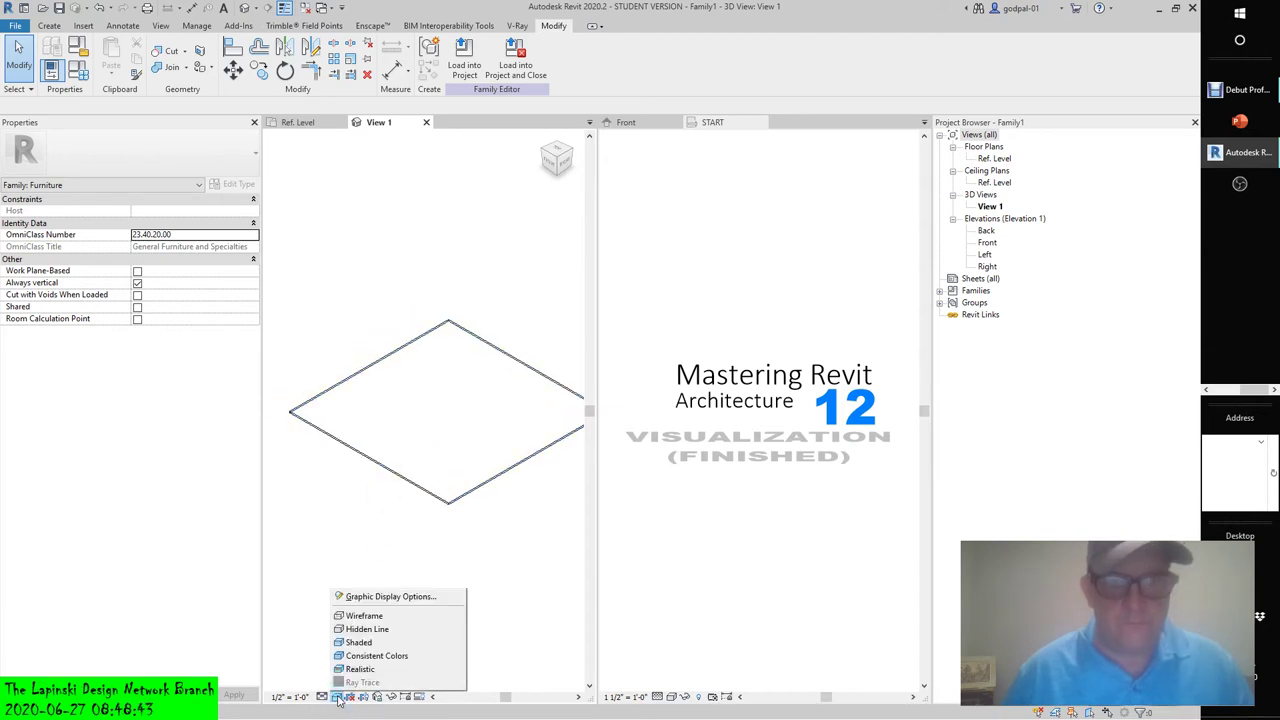
{"action": "left_click", "coordinate": [356, 643]}
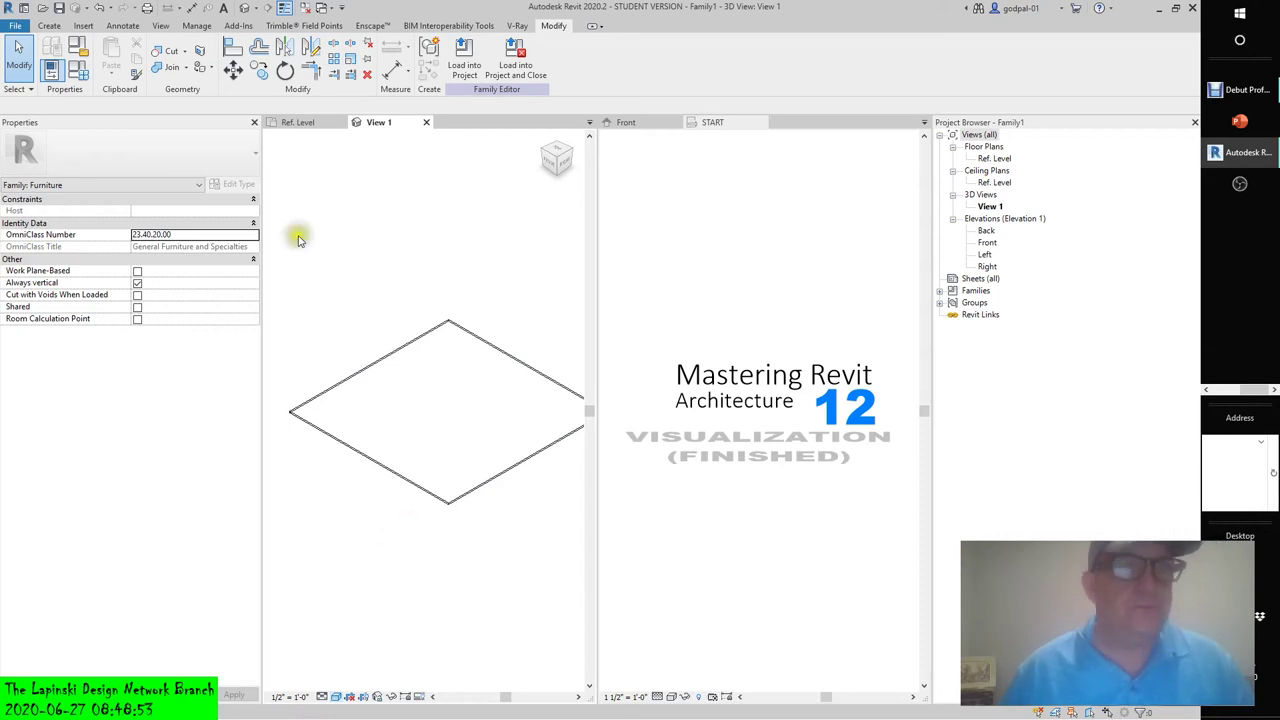
- Preview the tabletop as Type 2 in Family Types
{"action": "left_click", "coordinate": [78, 70]}
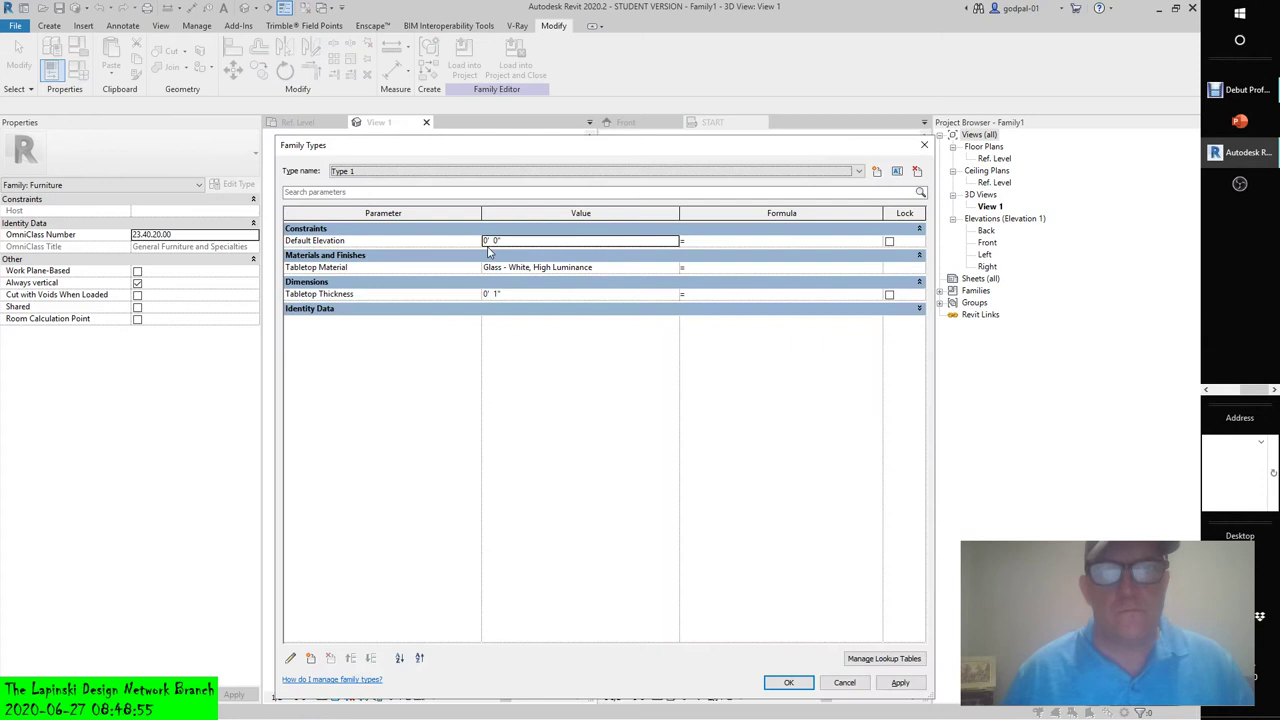
{"action": "left_click", "coordinate": [450, 171]}
{"action": "left_click", "coordinate": [380, 190]}
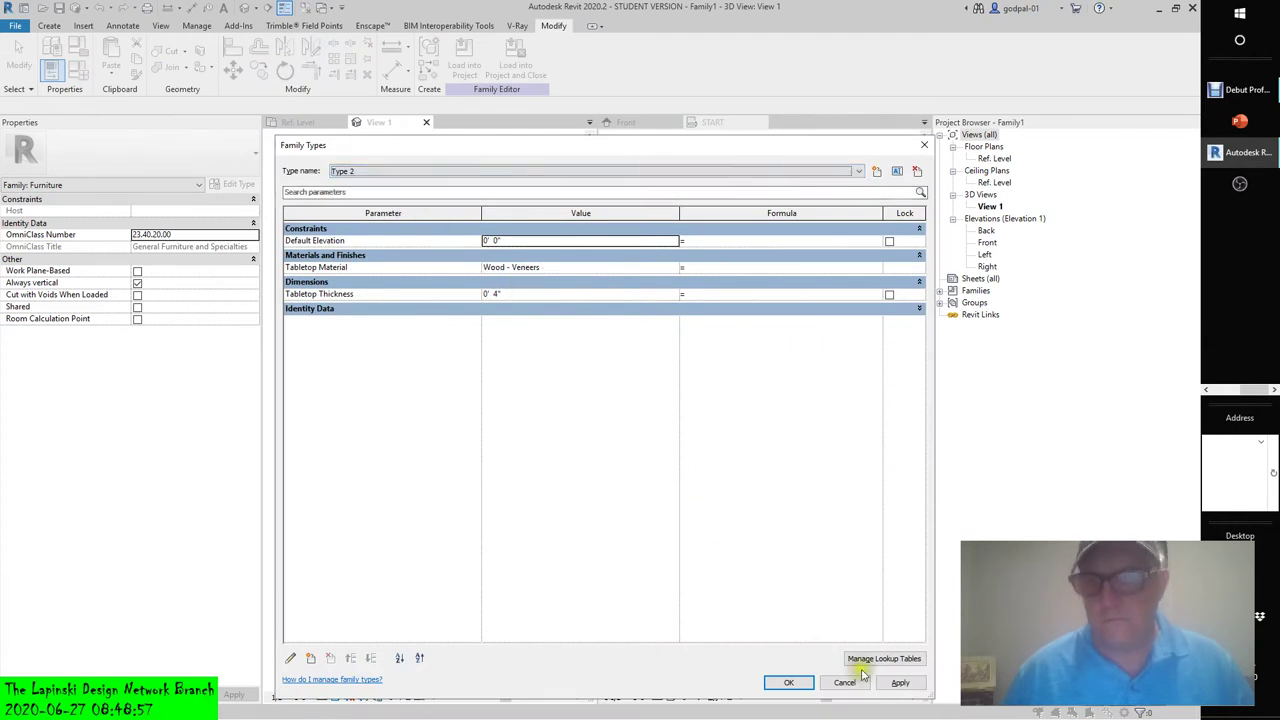
{"action": "left_click", "coordinate": [795, 683]}
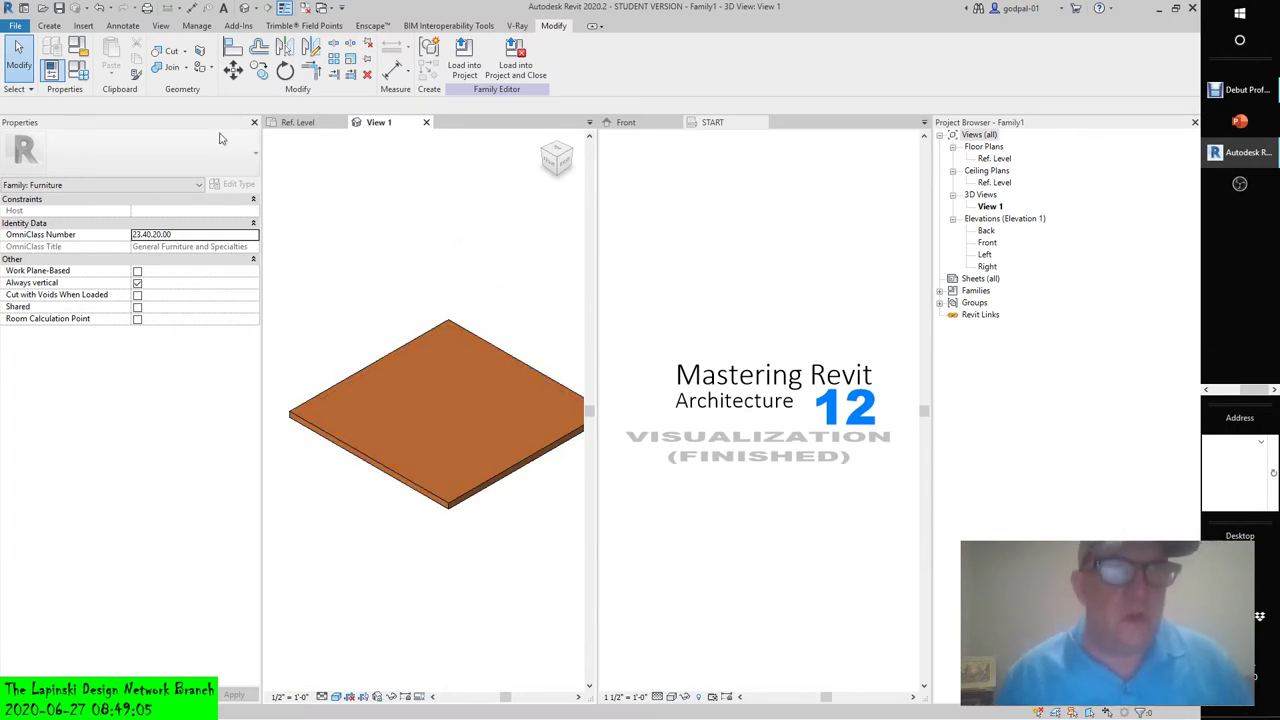
- Set Type 1's Tabletop Material to Fabric, using its render appearance
{"action": "left_click", "coordinate": [78, 68]}
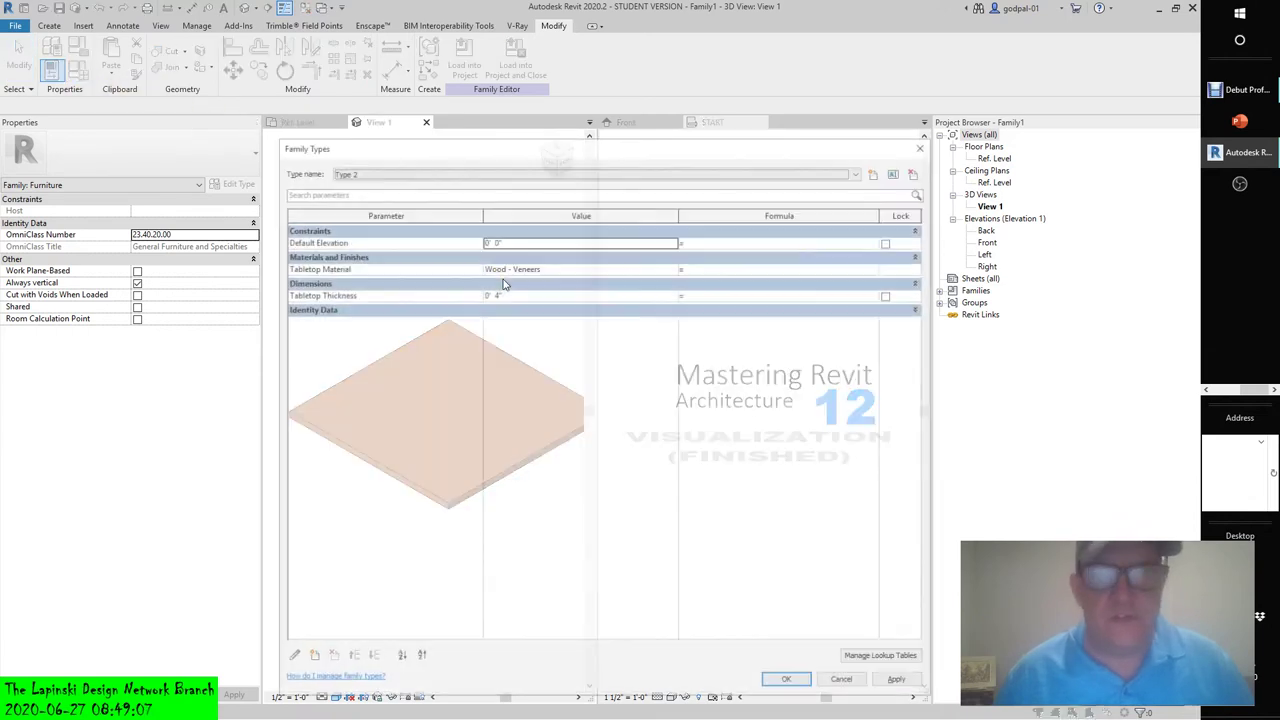
{"action": "left_click", "coordinate": [486, 171]}
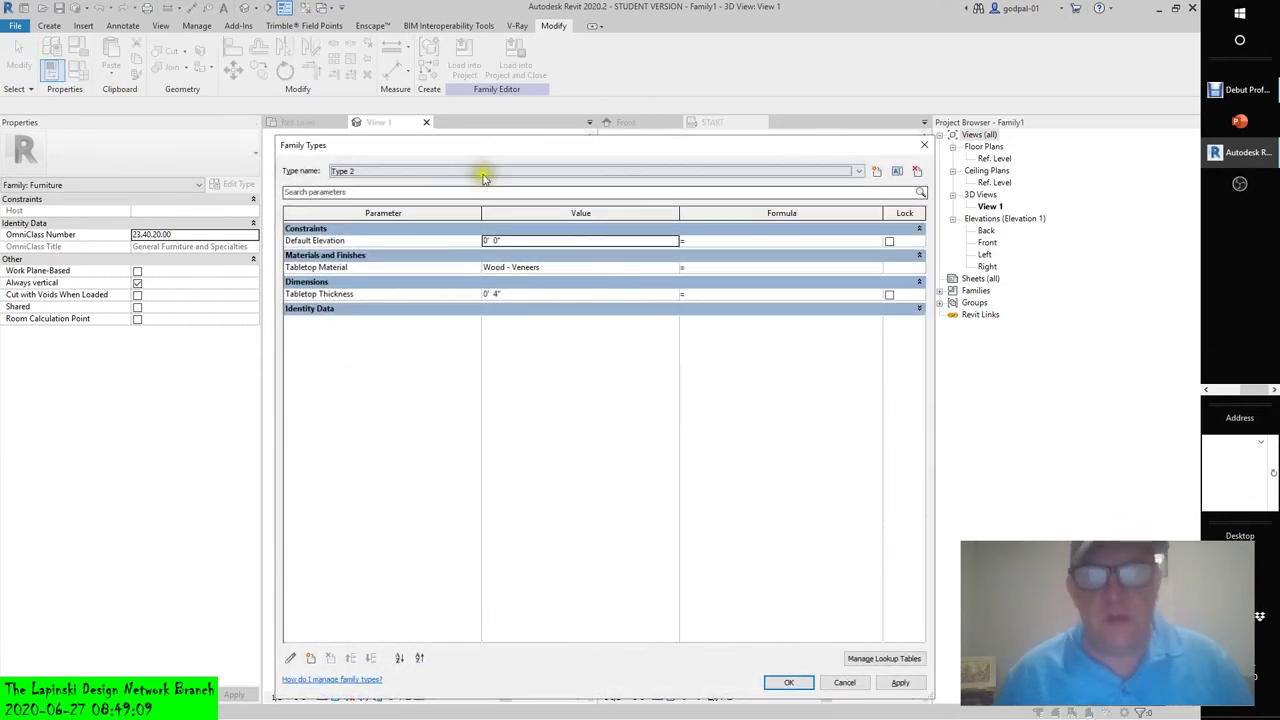
{"action": "left_click", "coordinate": [400, 188]}
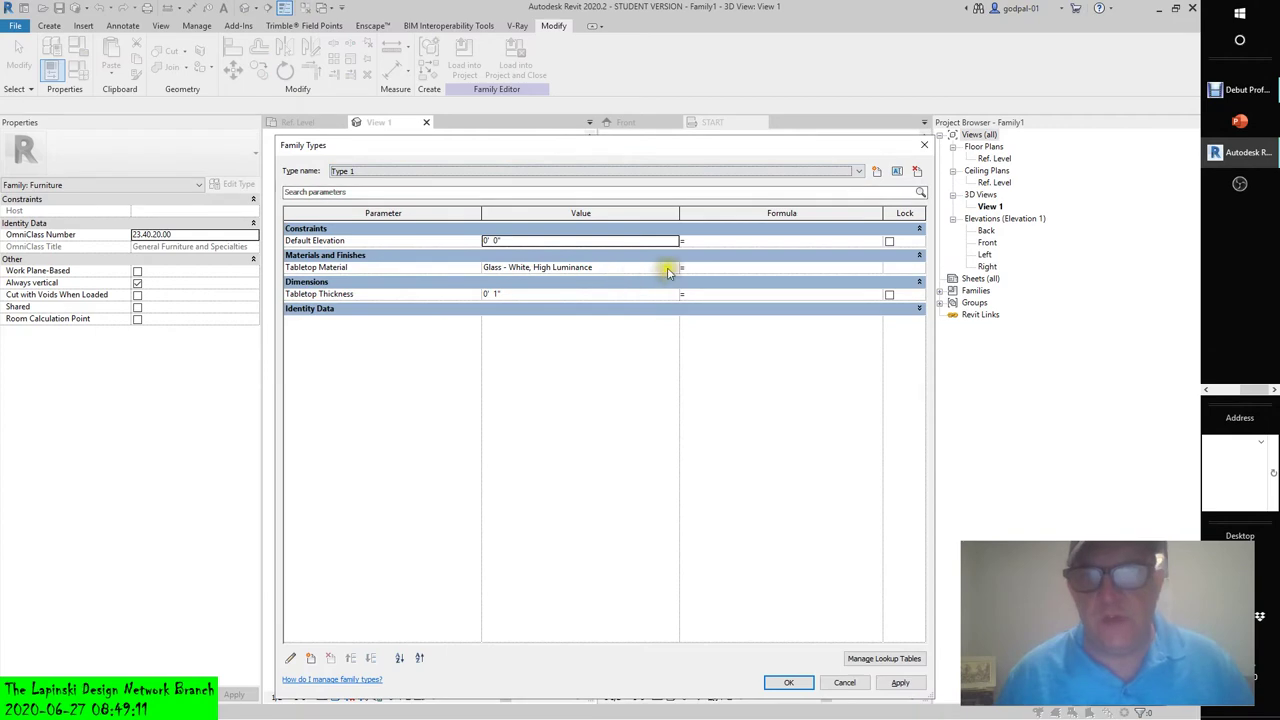
{"action": "left_click", "coordinate": [666, 267]}
{"action": "left_click", "coordinate": [673, 267]}
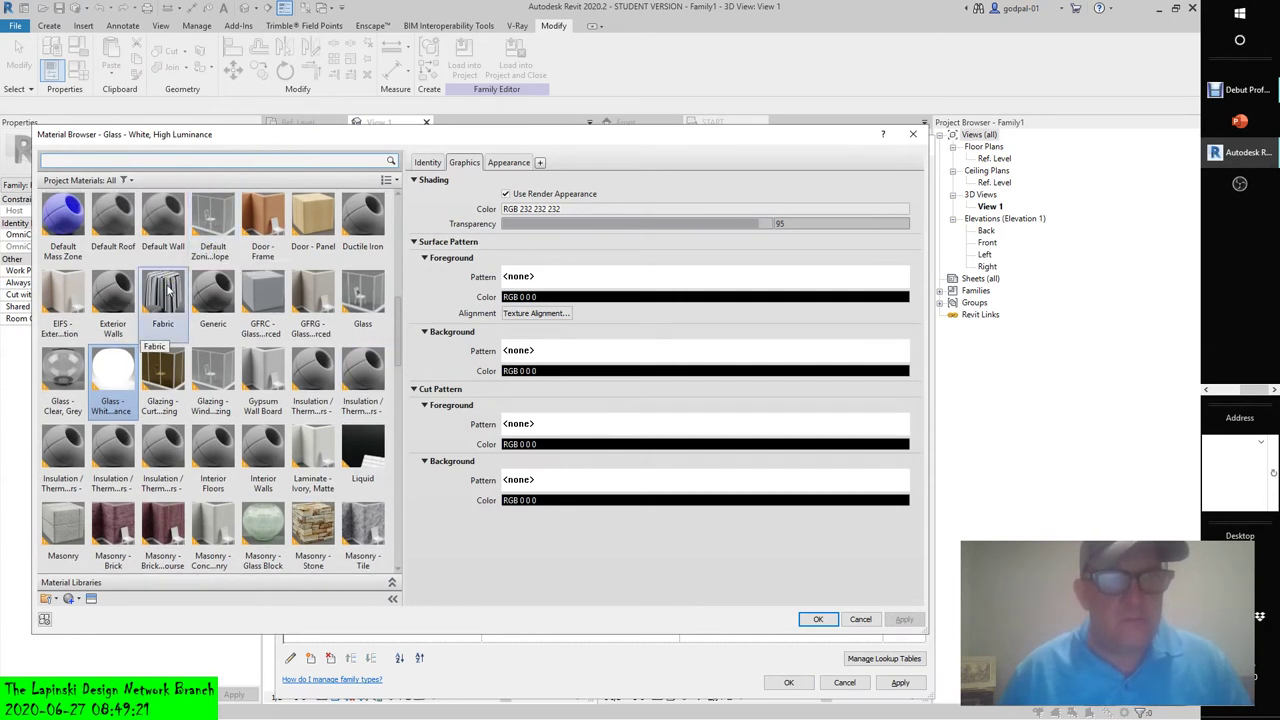
{"action": "left_click", "coordinate": [166, 290]}
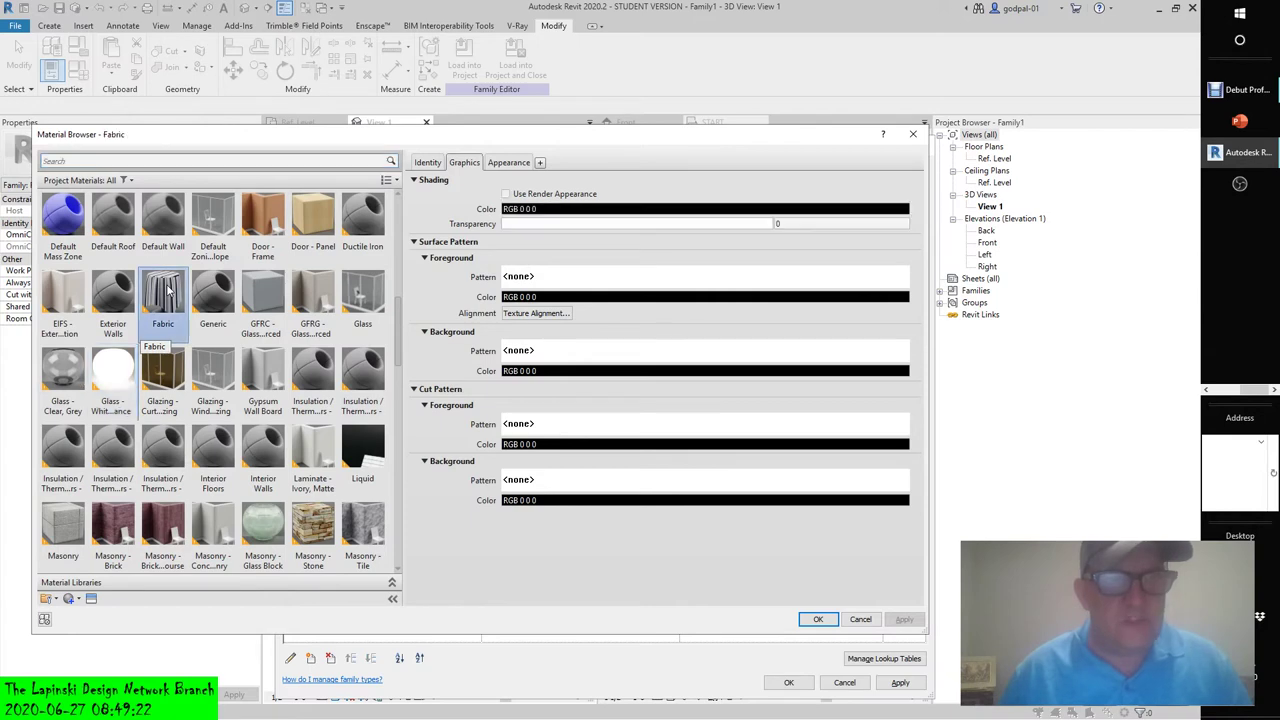
{"action": "left_click", "coordinate": [505, 194]}
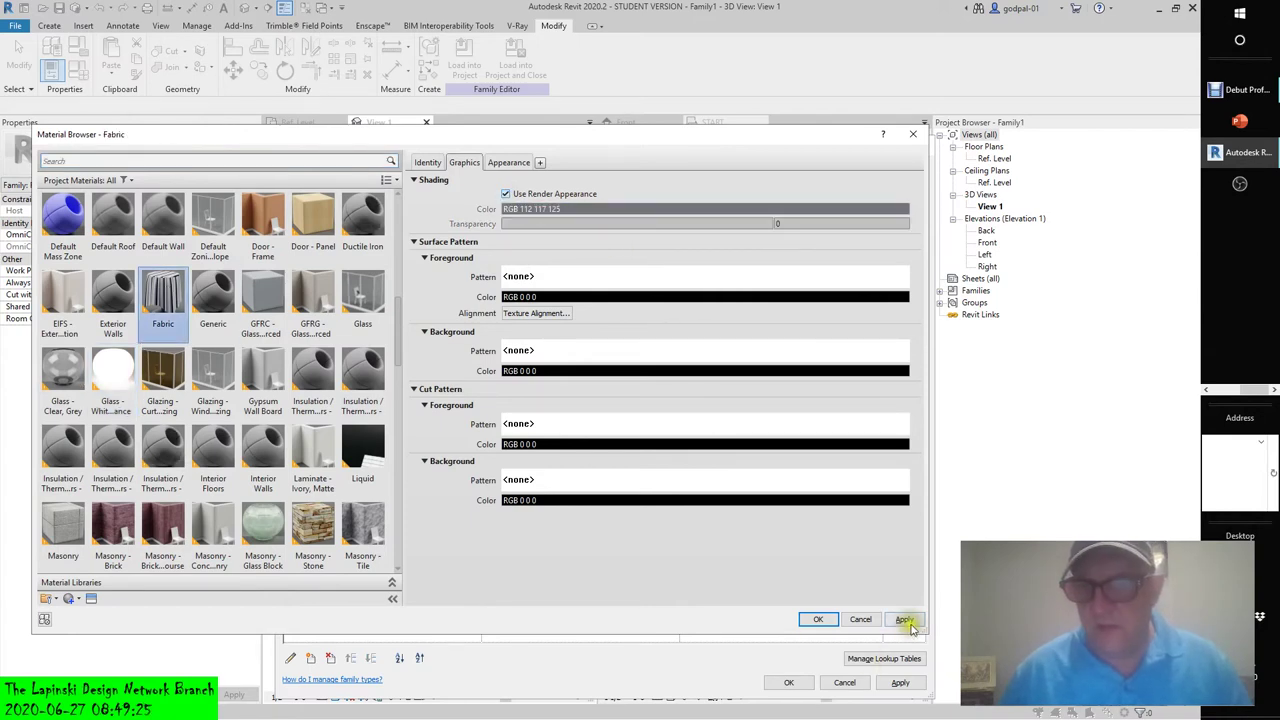
{"action": "left_click", "coordinate": [818, 619]}
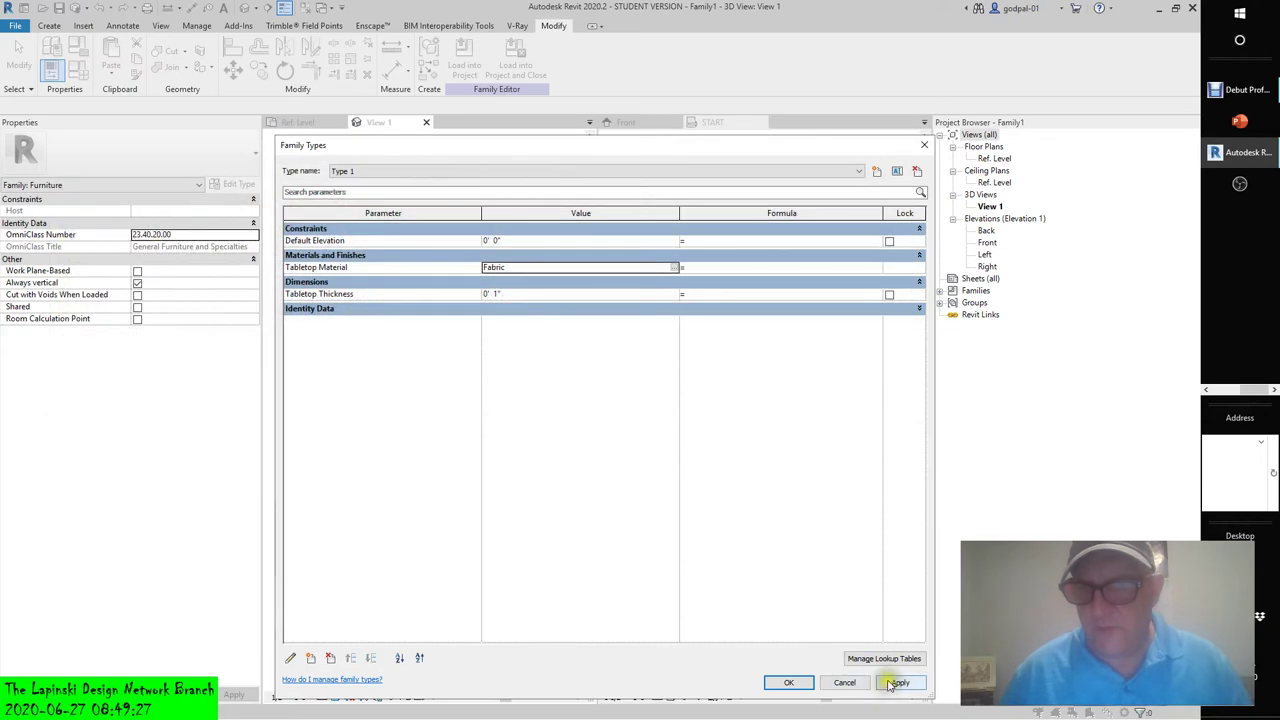
{"action": "left_click", "coordinate": [789, 681]}
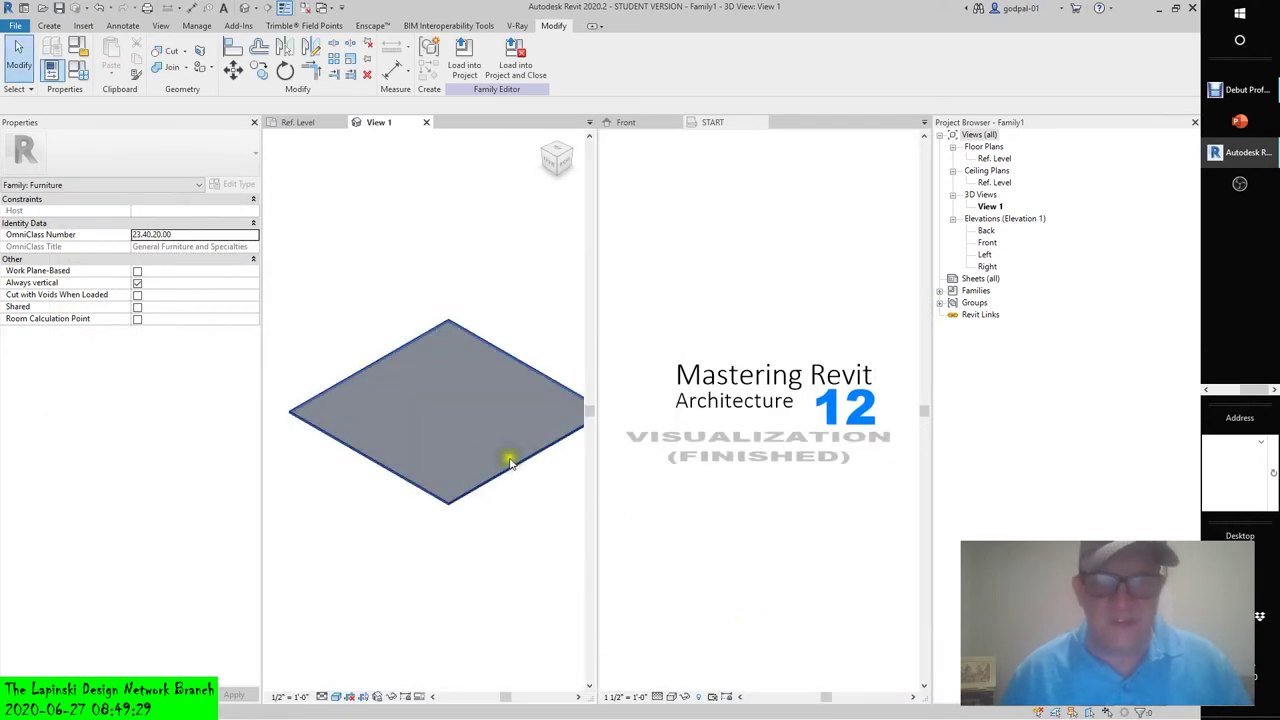
- Switch the tabletop view to the Realistic visual style
{"action": "left_click", "coordinate": [336, 696]}
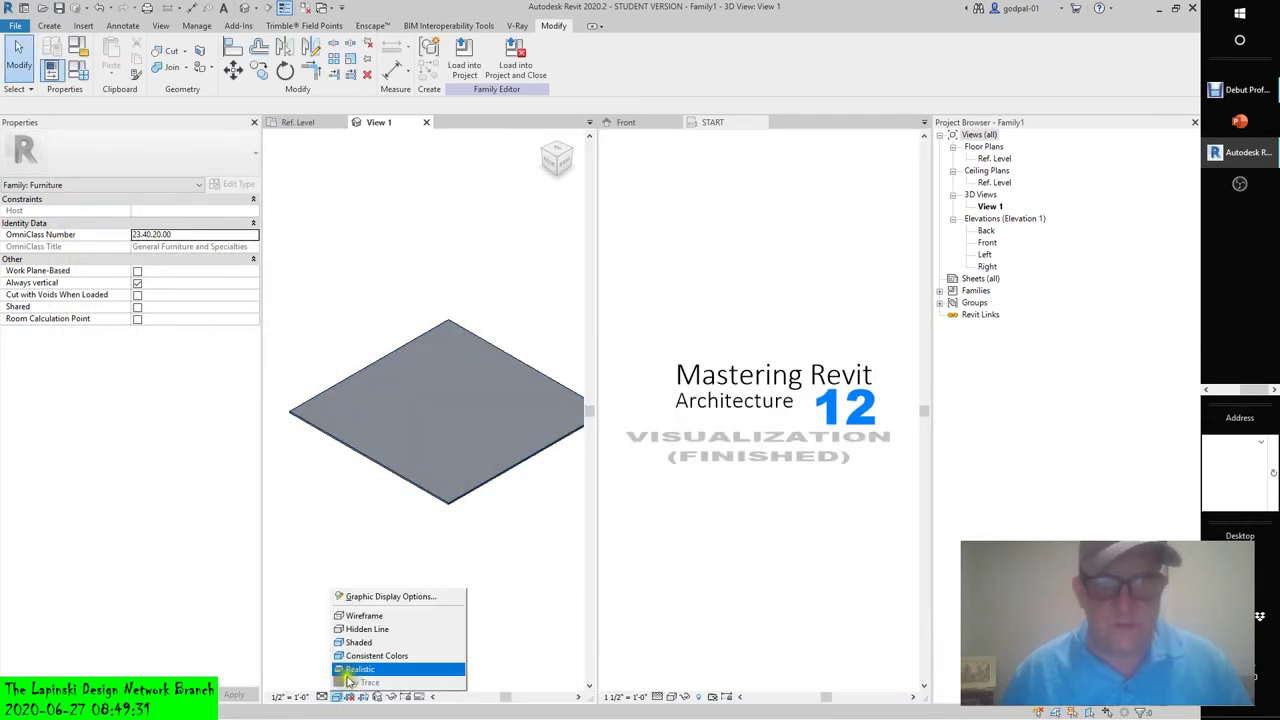
{"action": "left_click", "coordinate": [372, 597]}
{"action": "scroll", "coordinate": [380, 450], "scroll_direction": "up", "scroll_amount": 5}
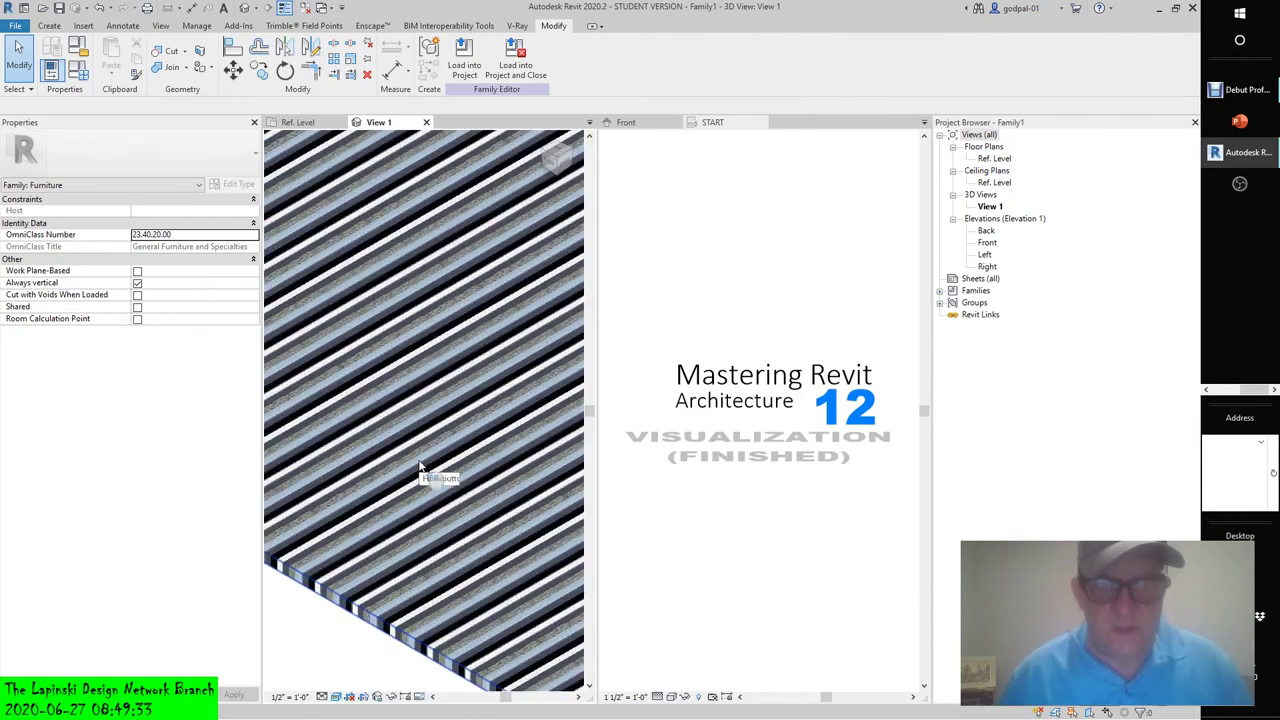
{"action": "scroll", "coordinate": [420, 472], "scroll_direction": "down", "scroll_amount": 7}
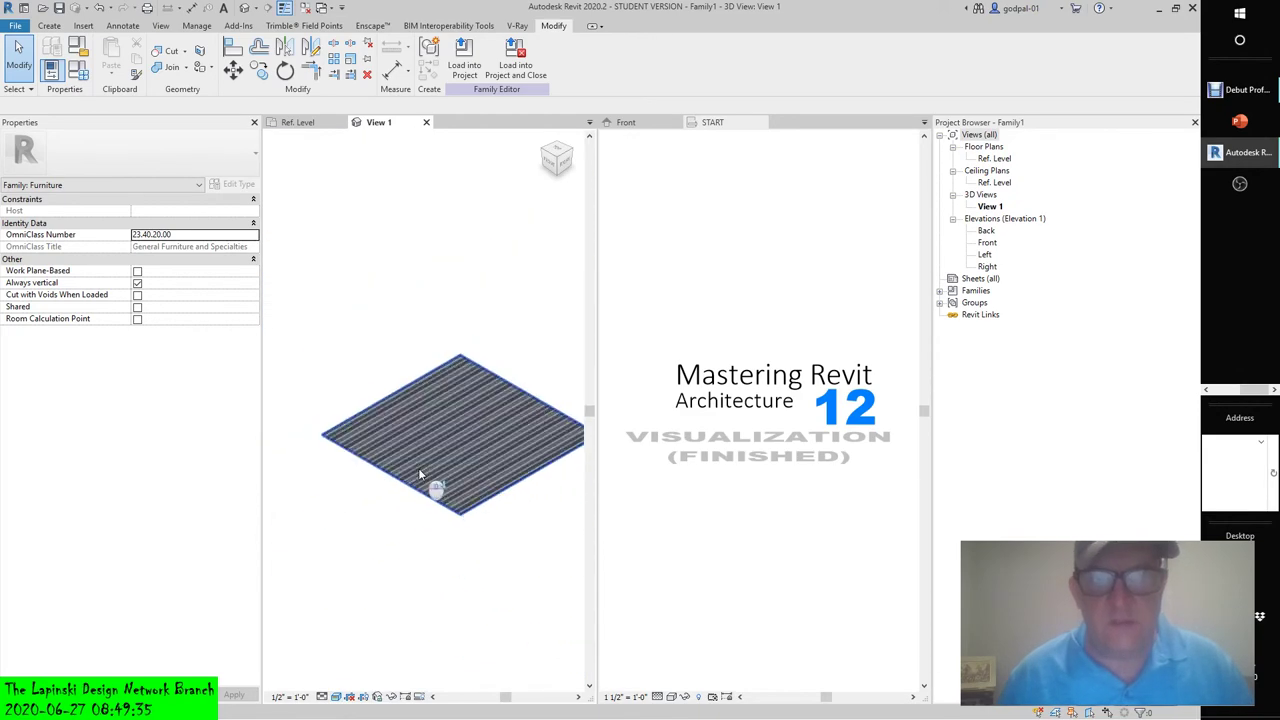
- Apply Type 2 wood veneer and load the family into c12-Visualization_Finished without saving
{"action": "left_click", "coordinate": [77, 70]}
{"action": "left_click", "coordinate": [500, 172]}
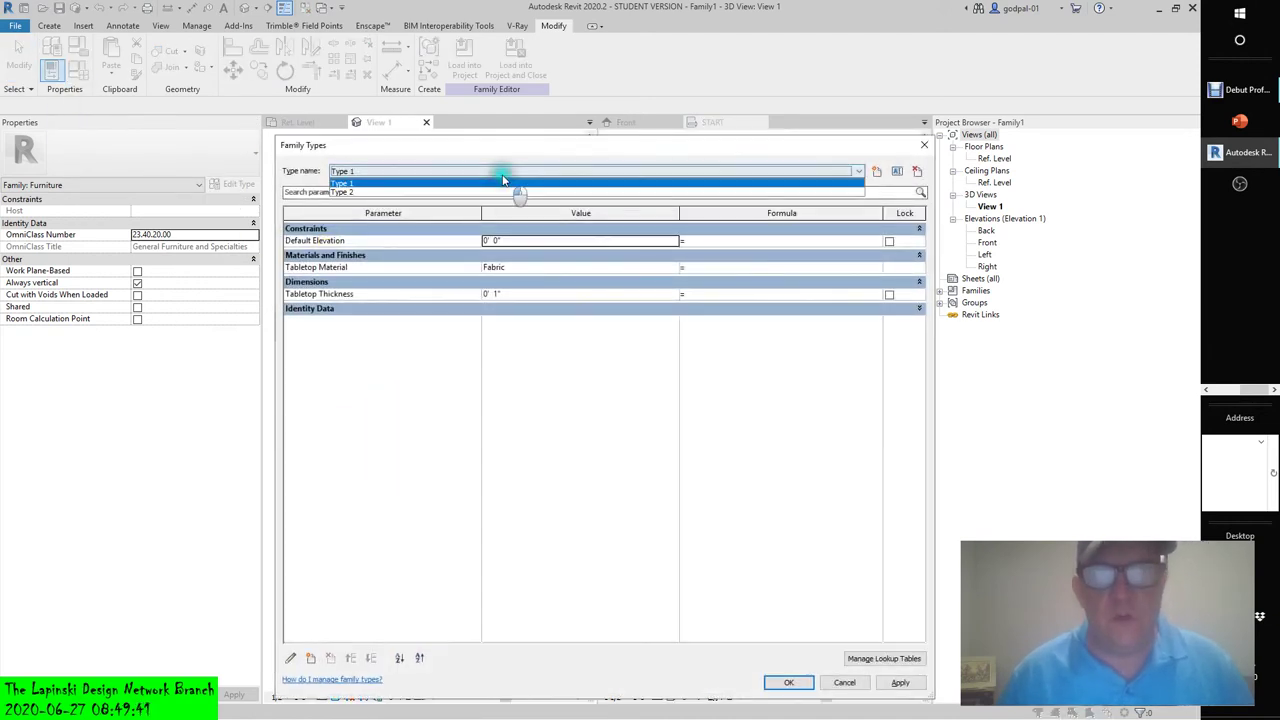
{"action": "left_click", "coordinate": [423, 189]}
{"action": "left_click", "coordinate": [895, 682]}
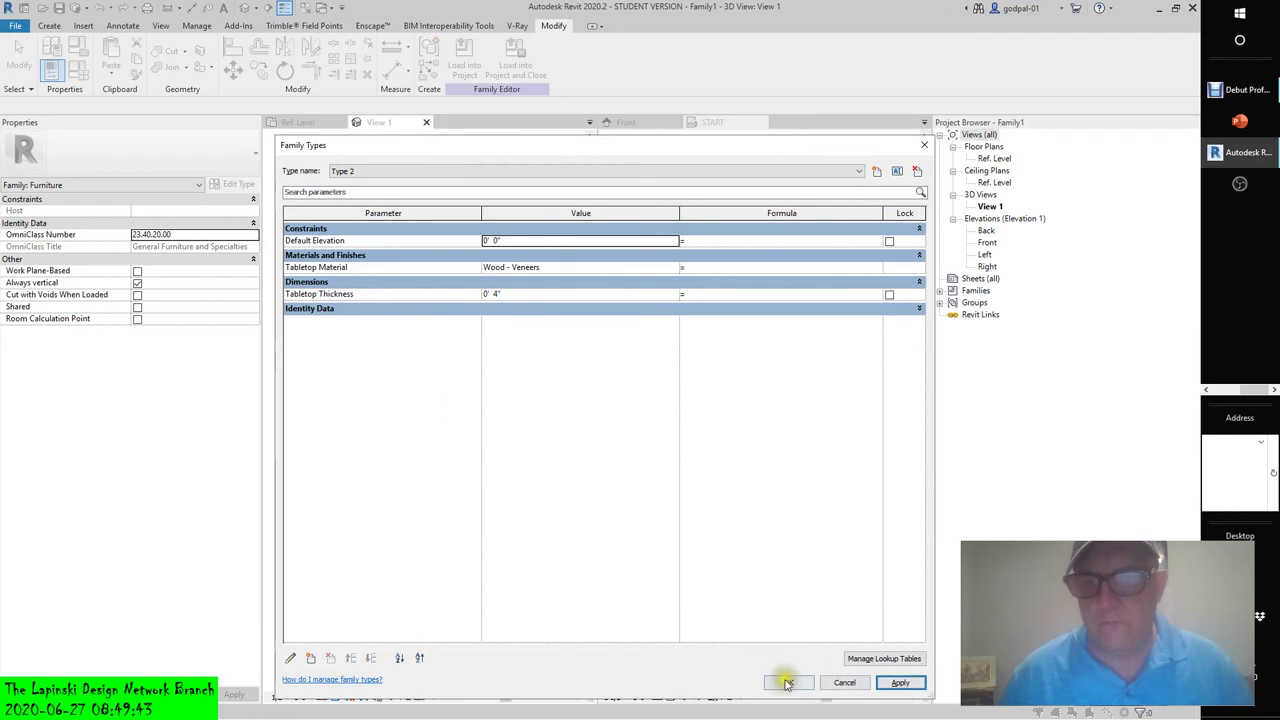
{"action": "left_click", "coordinate": [786, 682]}
{"action": "left_click", "coordinate": [345, 406]}
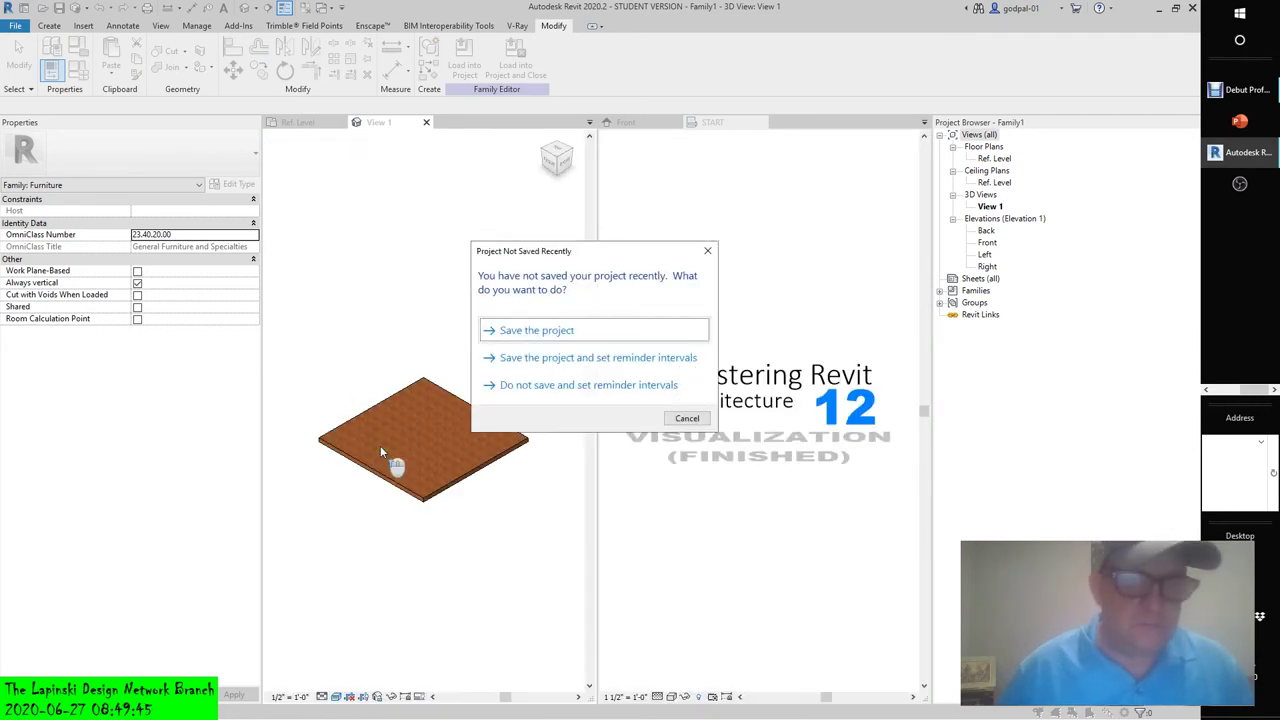
{"action": "left_click", "coordinate": [687, 418]}
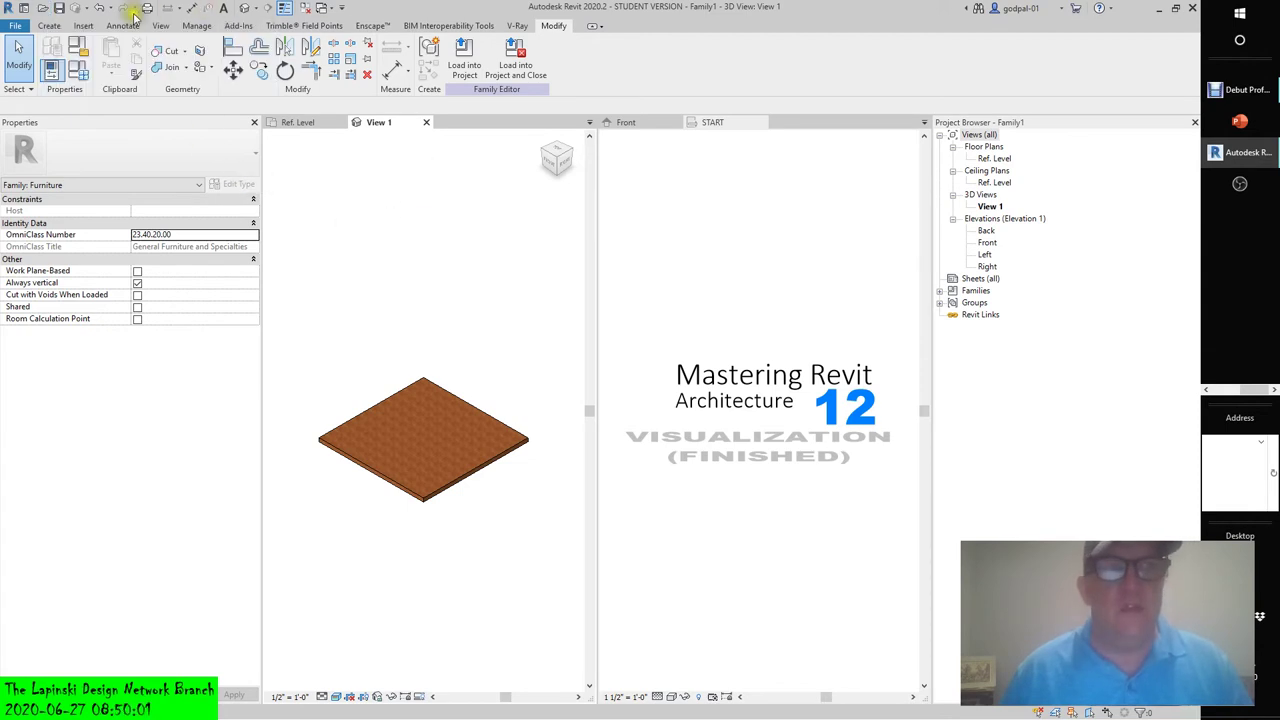
{"action": "left_click", "coordinate": [84, 25]}
{"action": "left_click", "coordinate": [635, 58]}
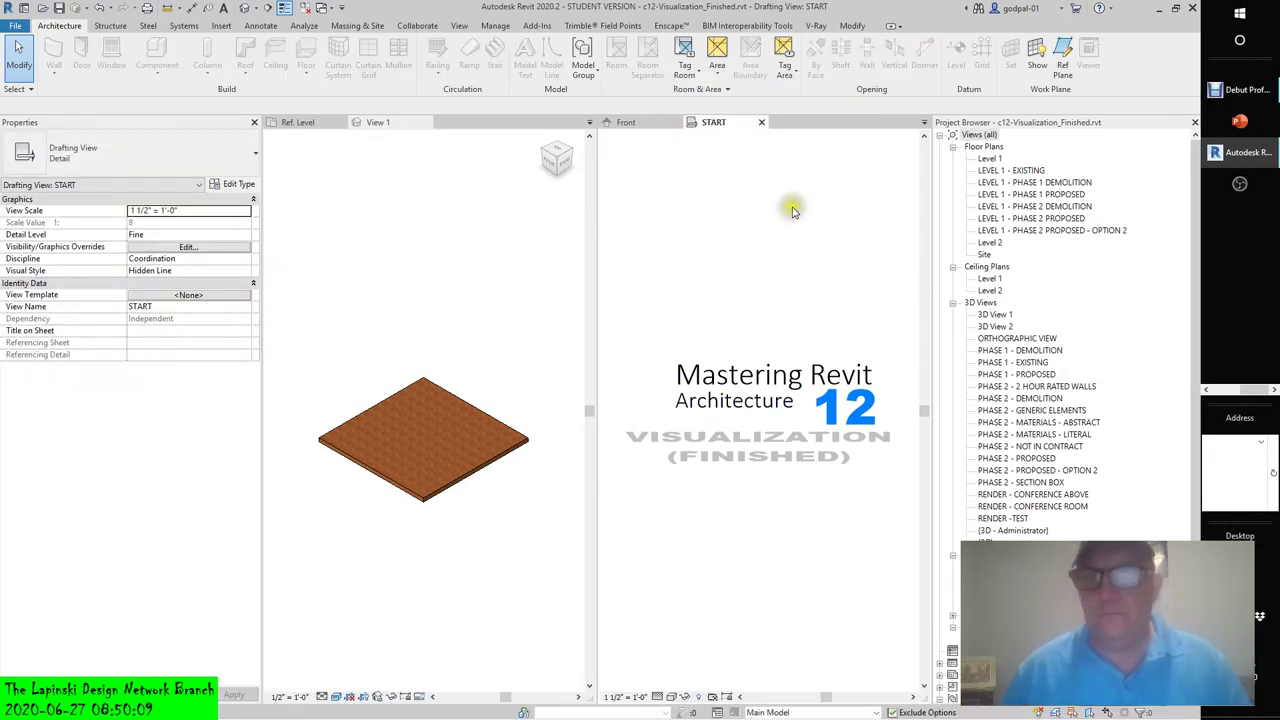
- Close the project without saving and load c15 Table Void Profile.rfa from D:\...\c15 Family Editor
{"action": "left_click", "coordinate": [761, 122]}
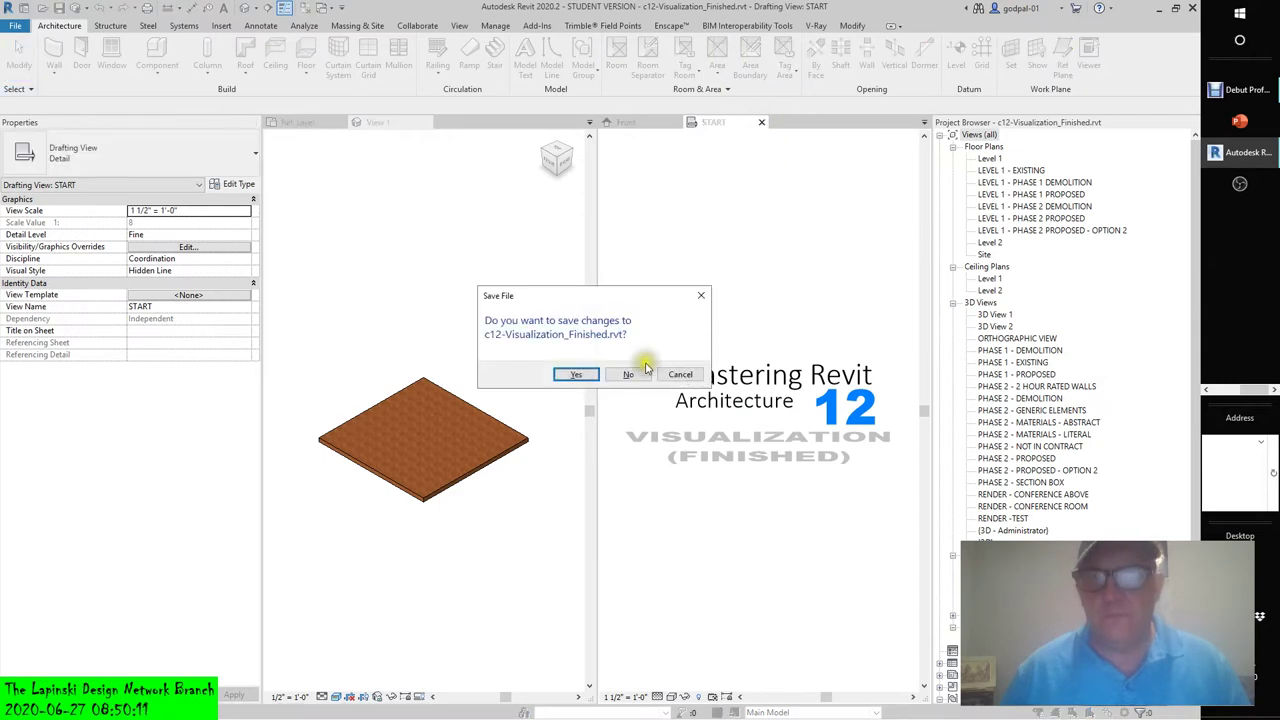
{"action": "left_click", "coordinate": [628, 373]}
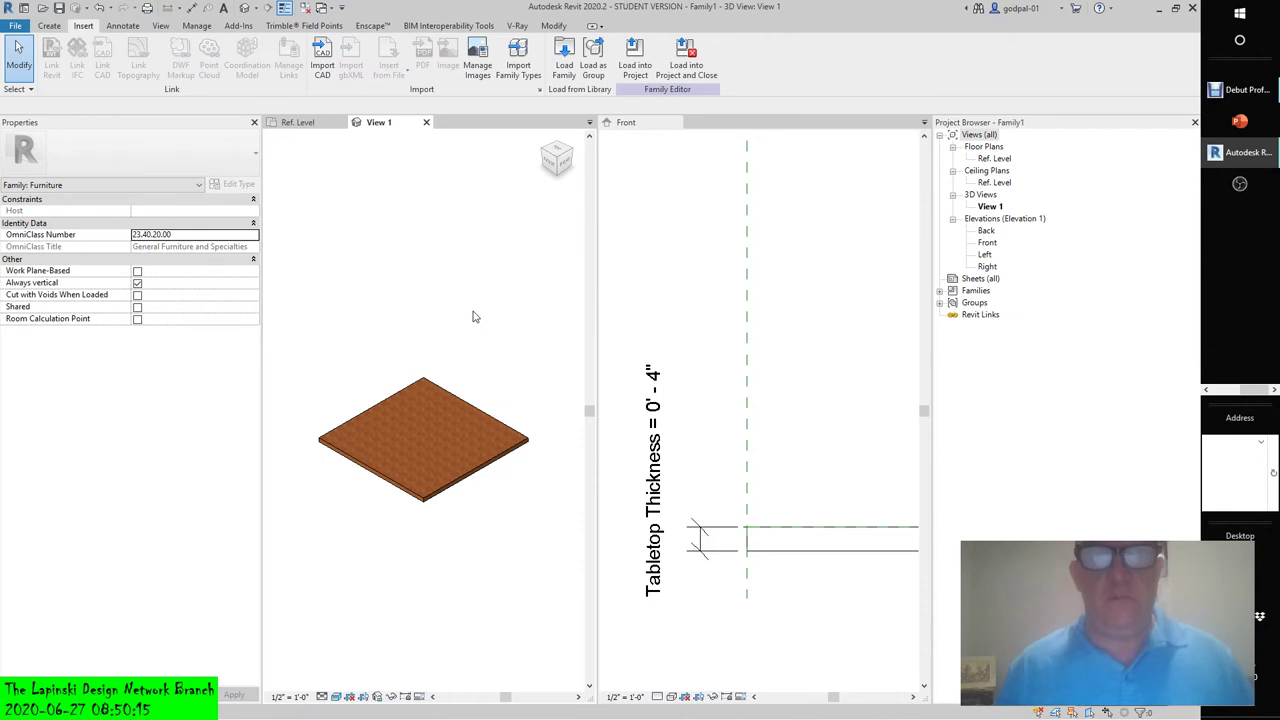
{"action": "left_click", "coordinate": [564, 56]}
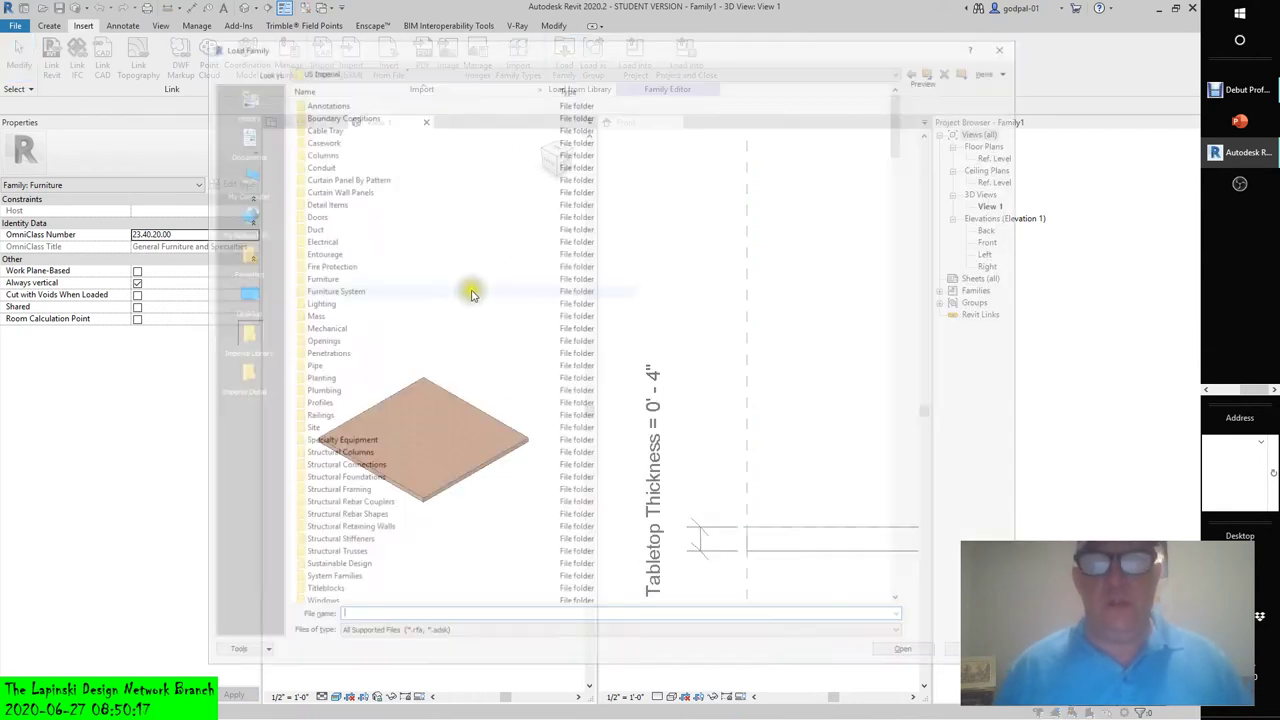
{"action": "double_click", "coordinate": [312, 404]}
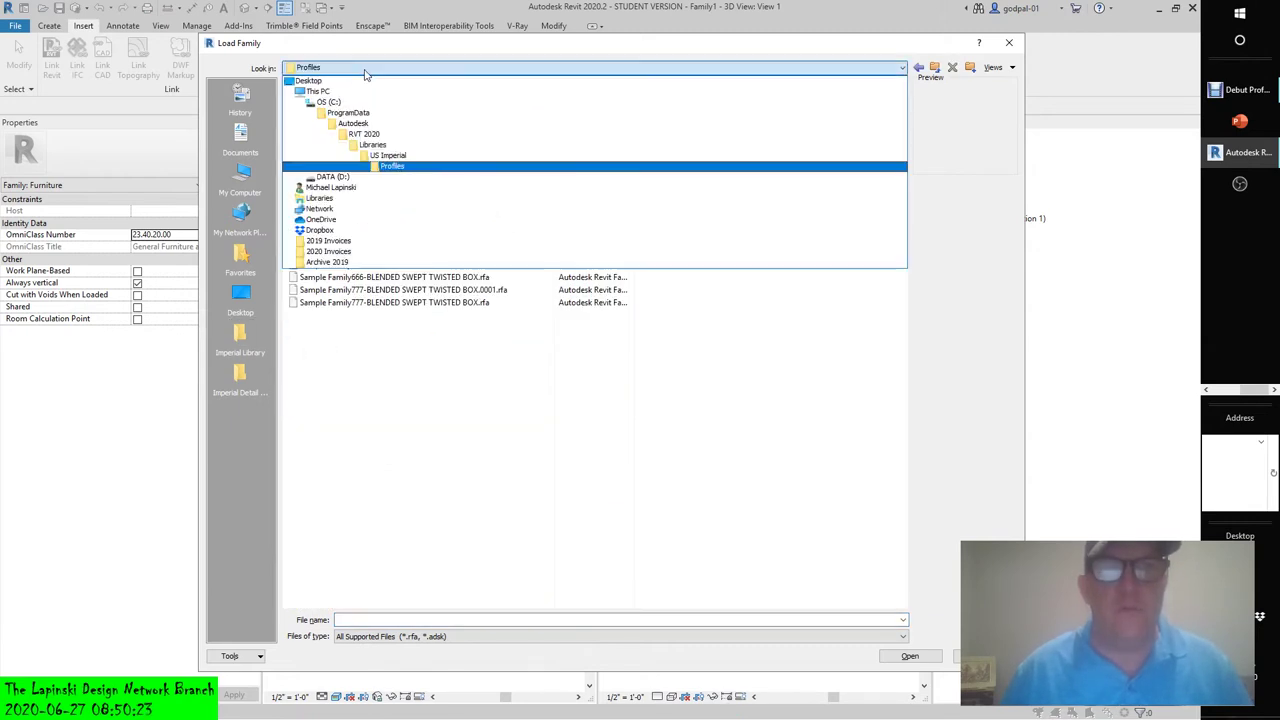
{"action": "left_click", "coordinate": [340, 177]}
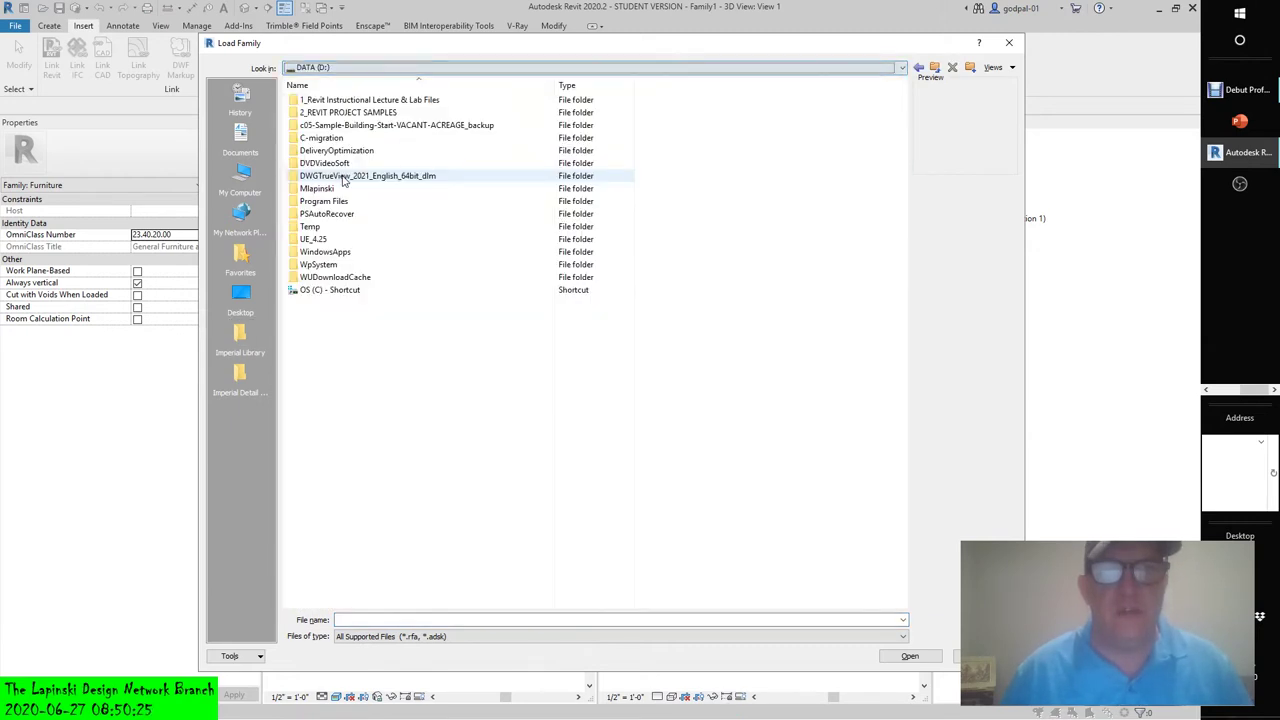
{"action": "left_click", "coordinate": [327, 113]}
{"action": "double_click", "coordinate": [330, 100]}
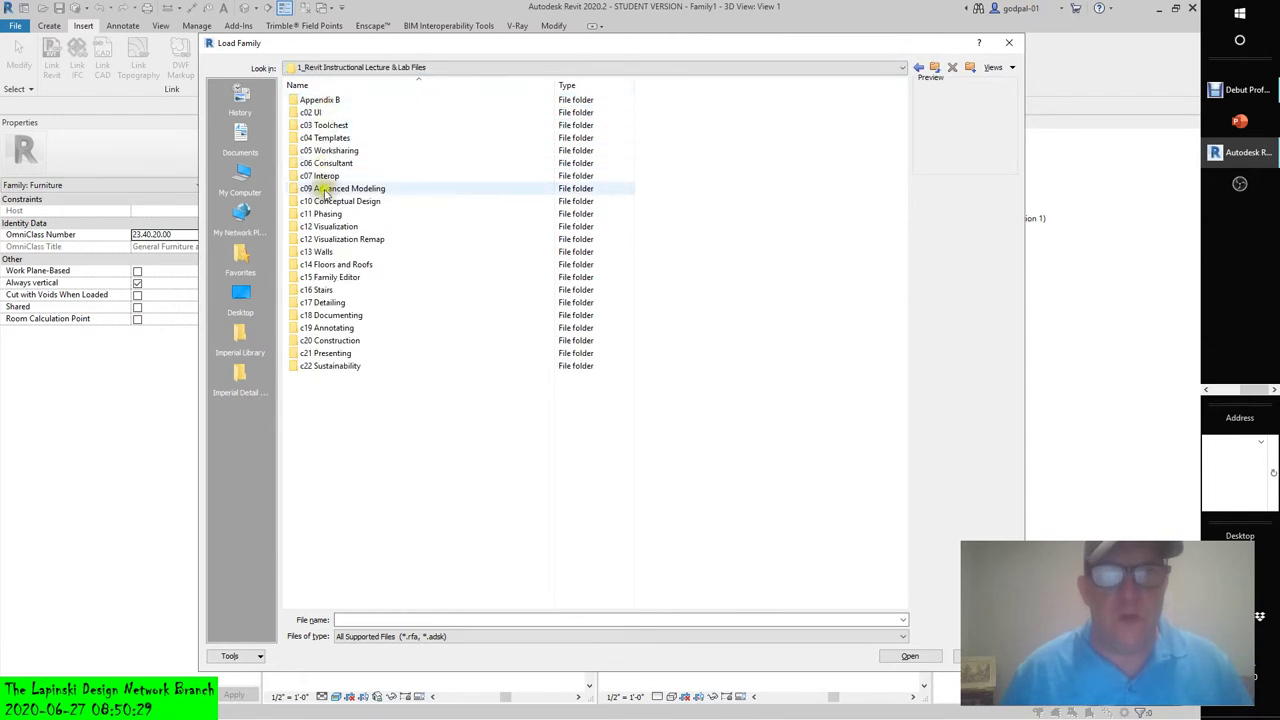
{"action": "double_click", "coordinate": [326, 277]}
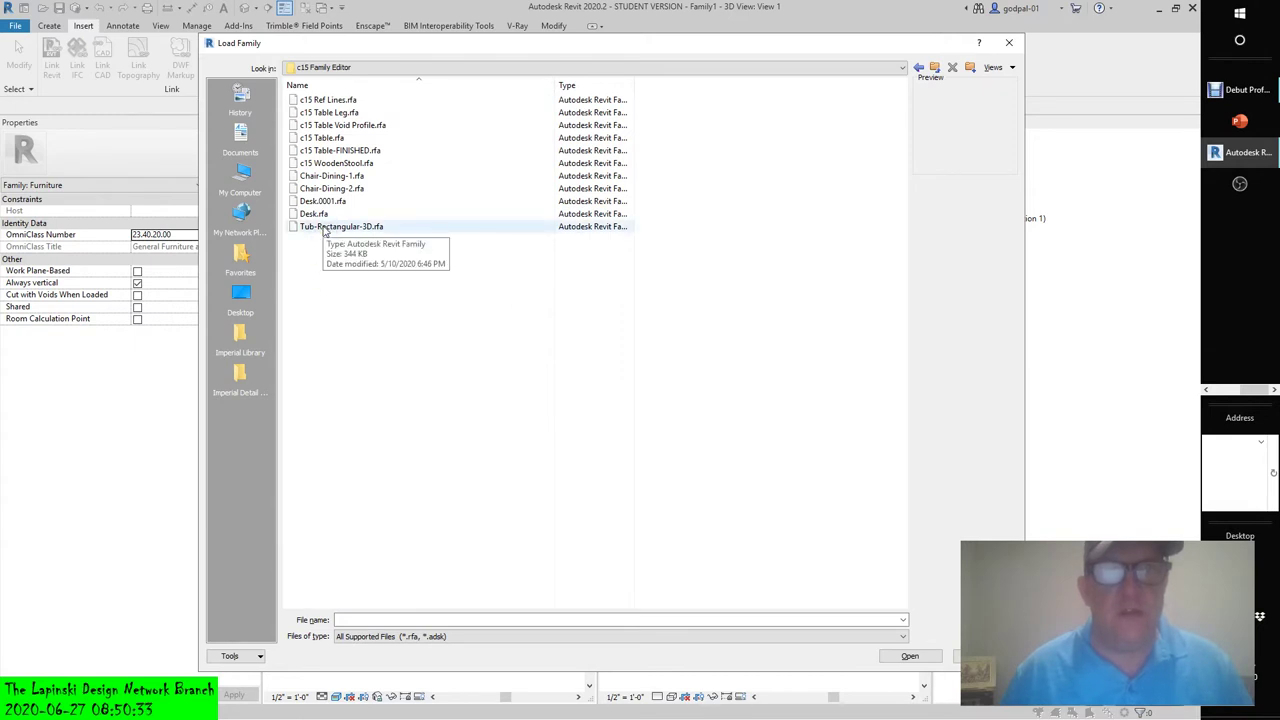
{"action": "left_click", "coordinate": [322, 125]}
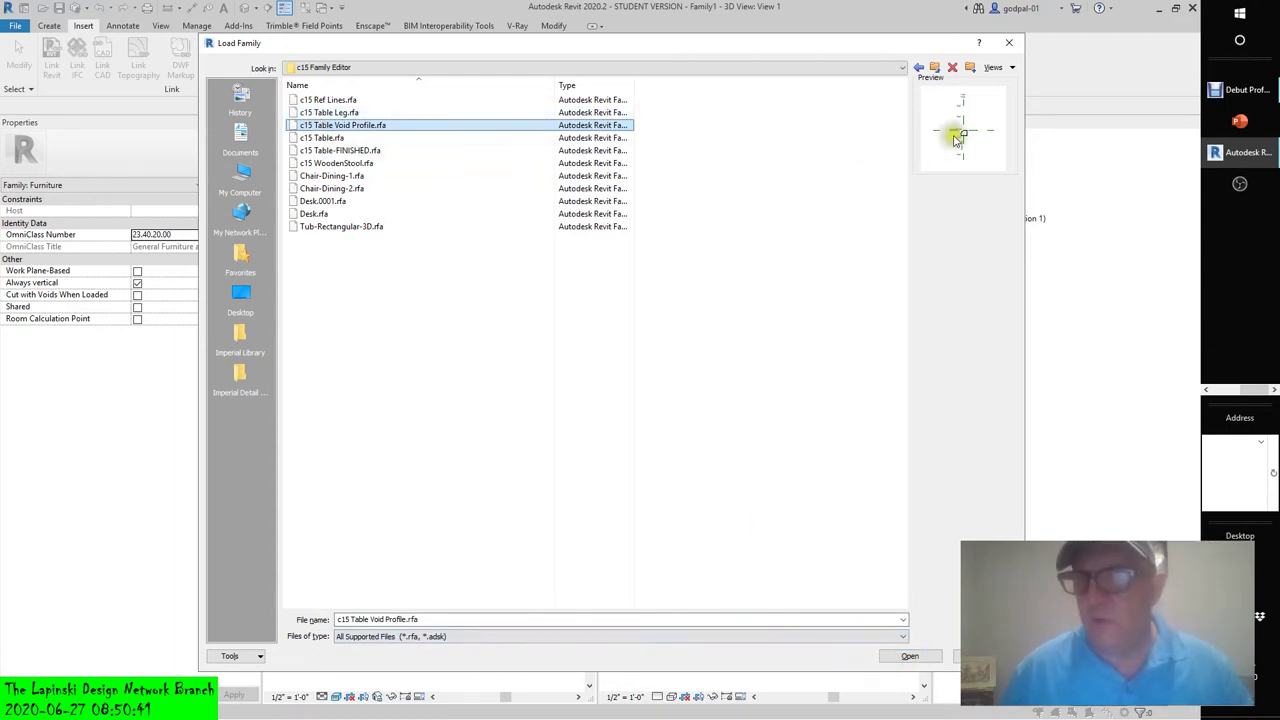
{"action": "left_click", "coordinate": [905, 660]}
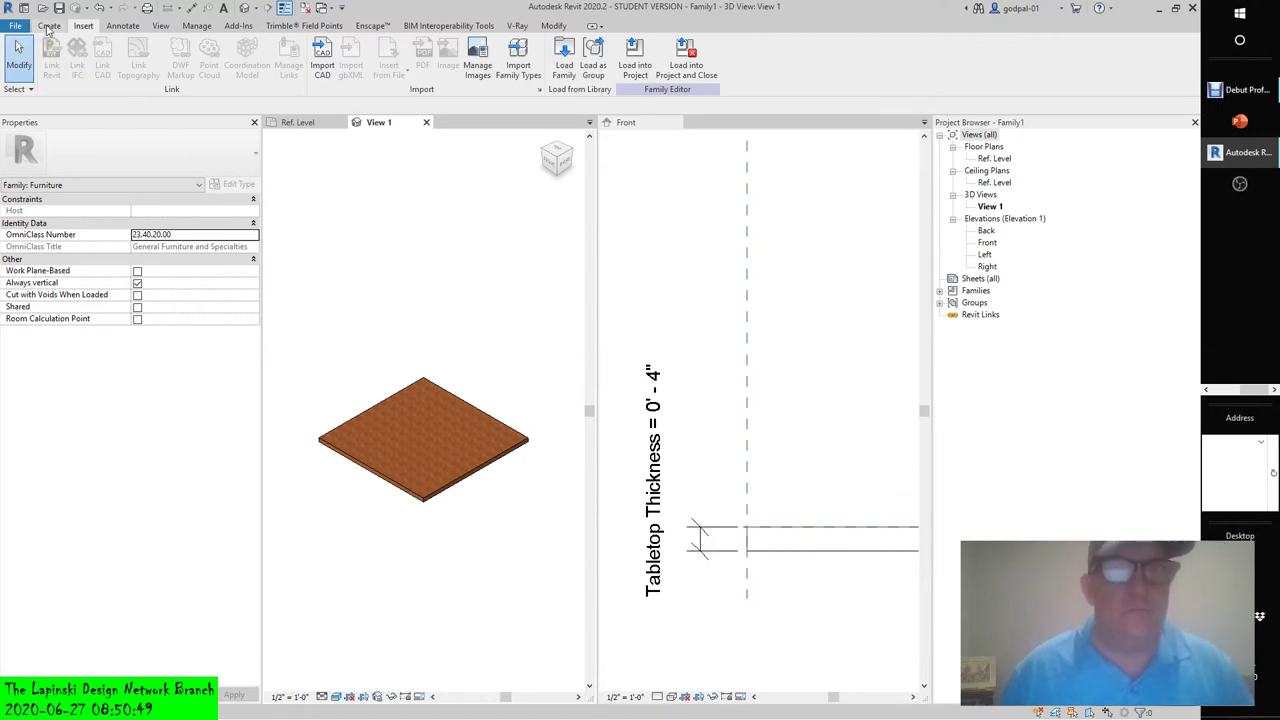
{"action": "left_click", "coordinate": [48, 26]}
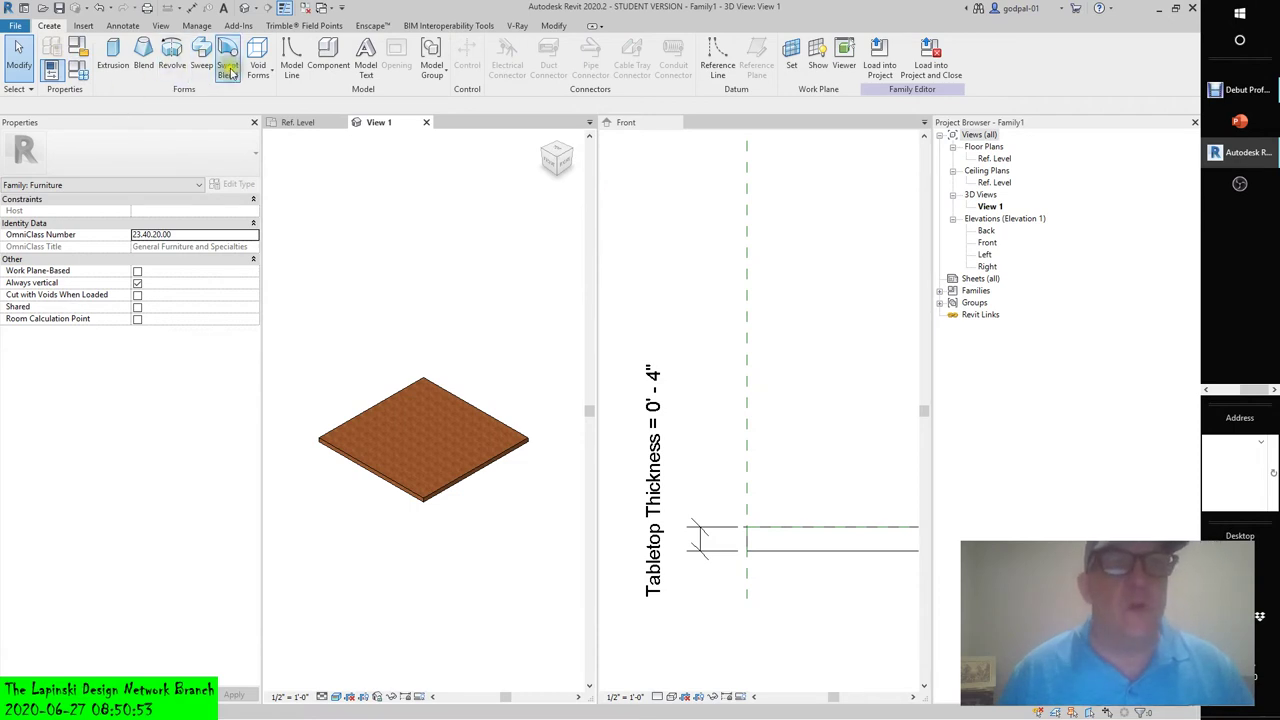
- Start a Void Sweep whose path is picked from existing edges
{"action": "left_click", "coordinate": [270, 76]}
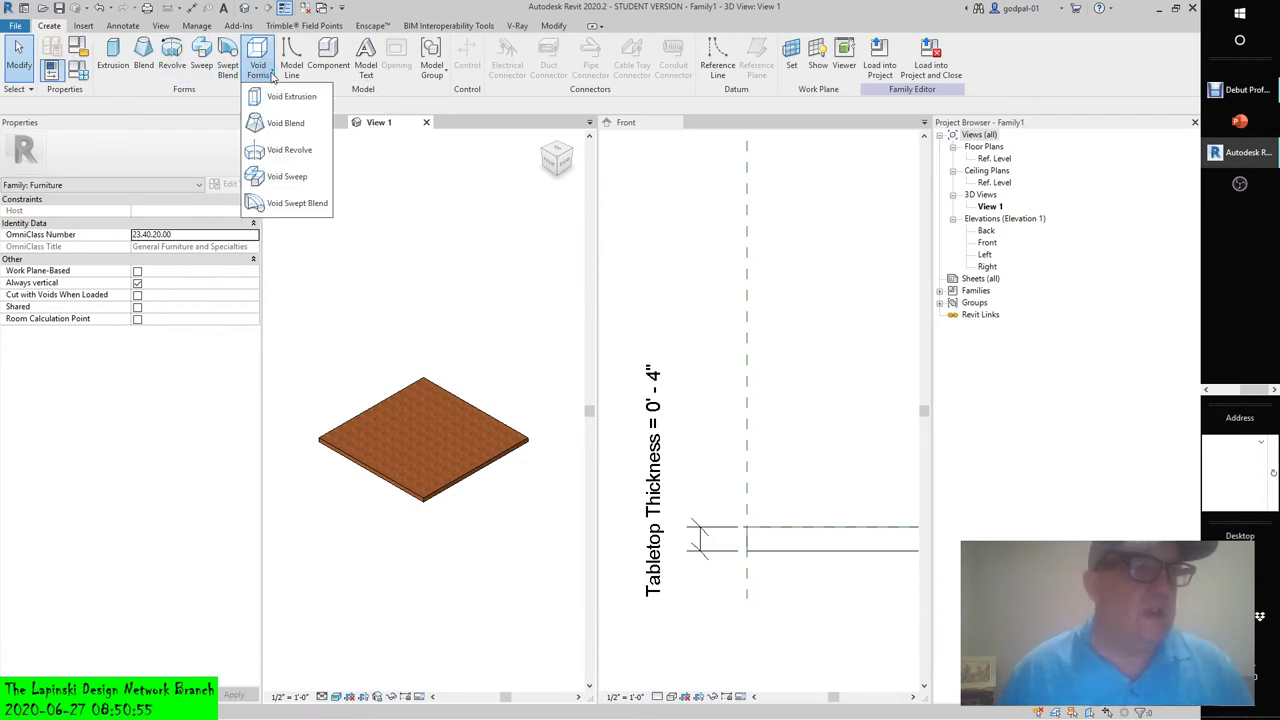
{"action": "left_click", "coordinate": [285, 176]}
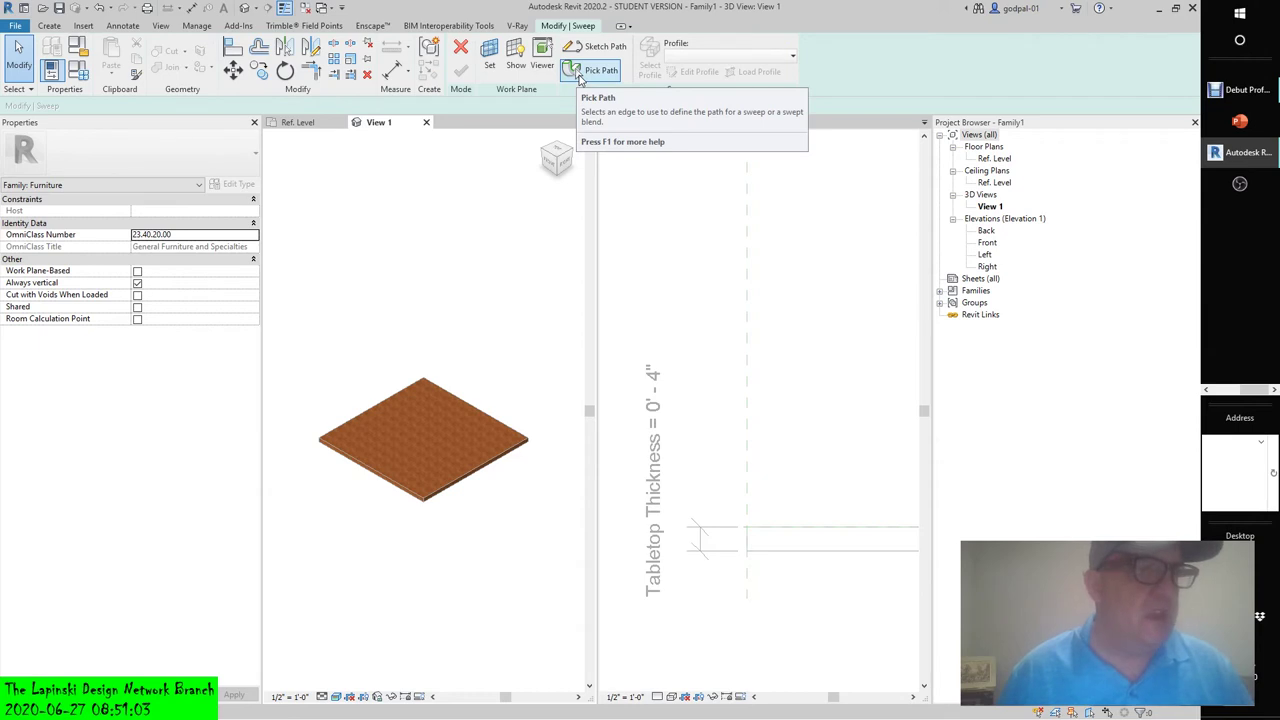
{"action": "left_click", "coordinate": [580, 75]}
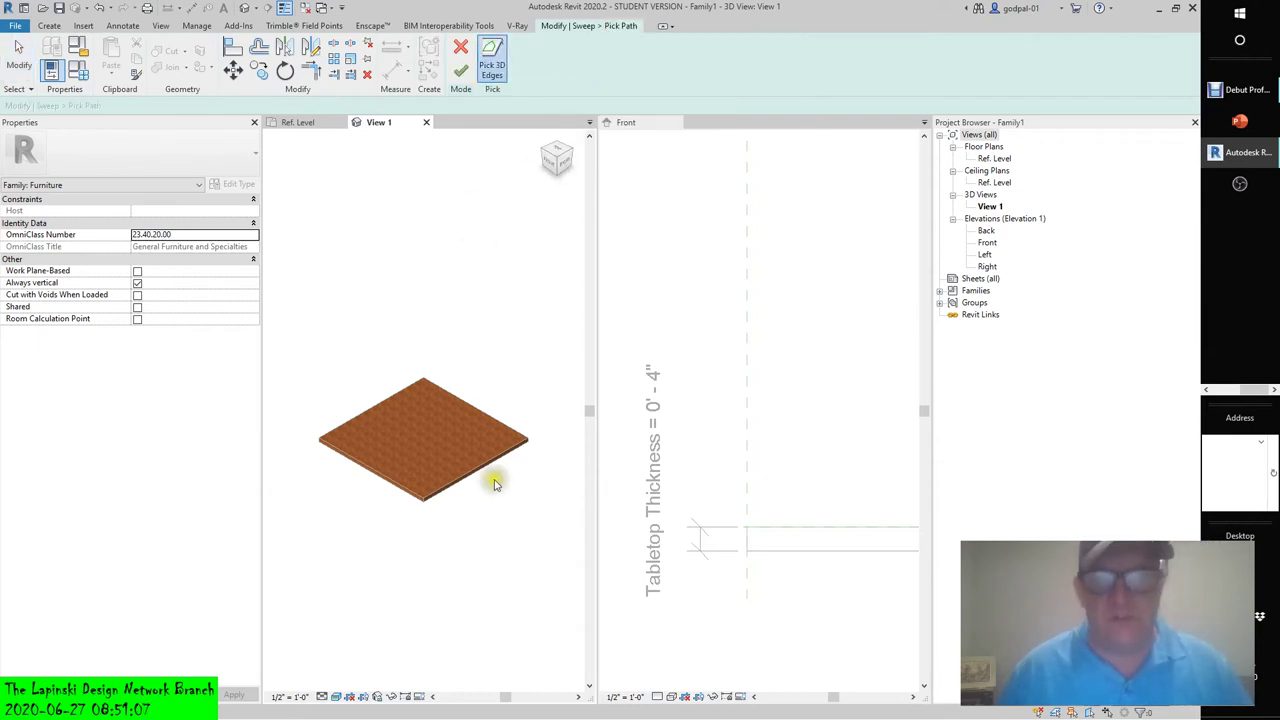
- Pick the tabletop's top edge as the sweep path and finish the path
{"action": "scroll", "coordinate": [494, 478], "scroll_direction": "up", "scroll_amount": 5}
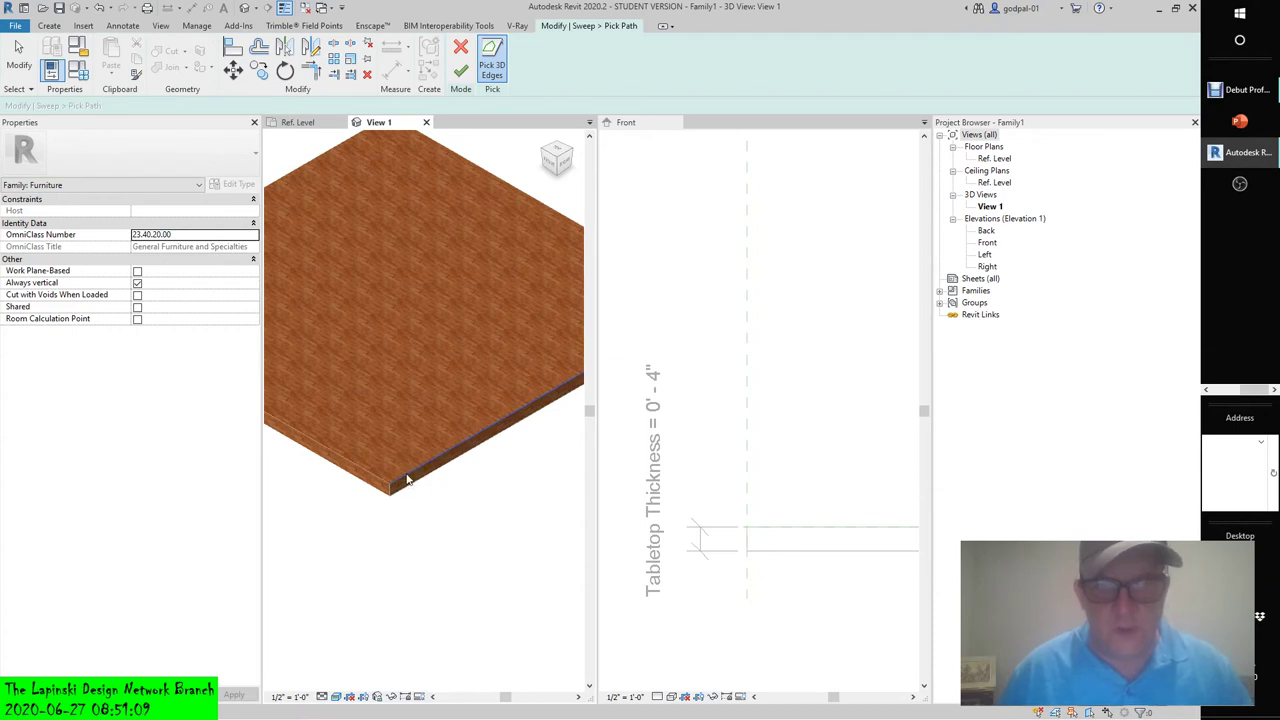
{"action": "scroll", "coordinate": [504, 406], "scroll_direction": "down", "scroll_amount": 4}
{"action": "middle_click_drag", "start_coordinate": [452, 455], "coordinate": [451, 343]}
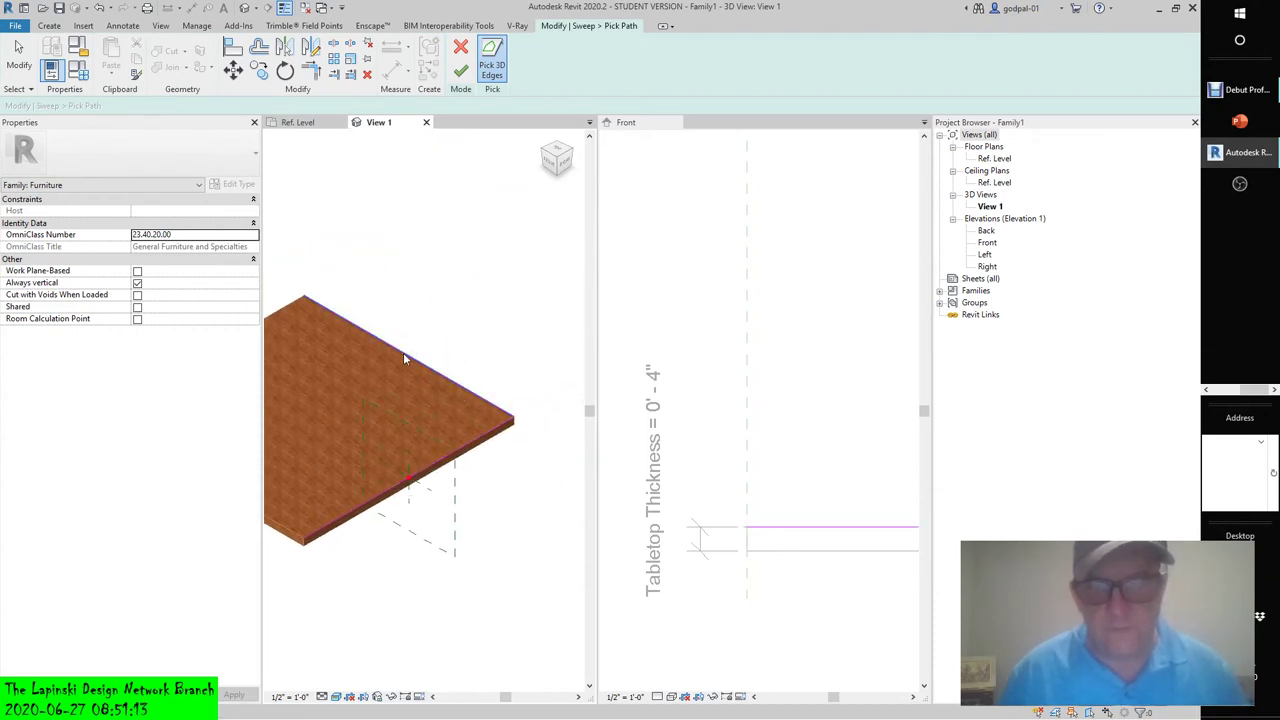
{"action": "middle_click_drag", "start_coordinate": [436, 363], "coordinate": [508, 392]}
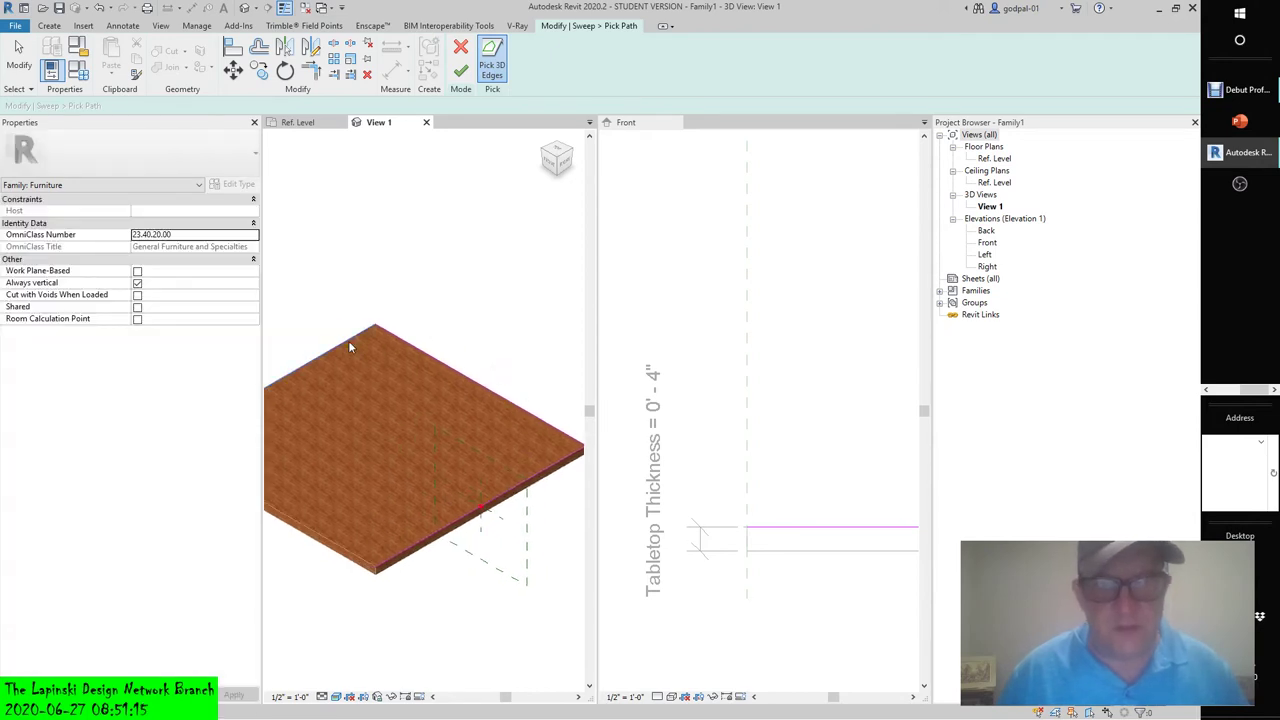
{"action": "middle_click_drag", "start_coordinate": [350, 419], "coordinate": [468, 349]}
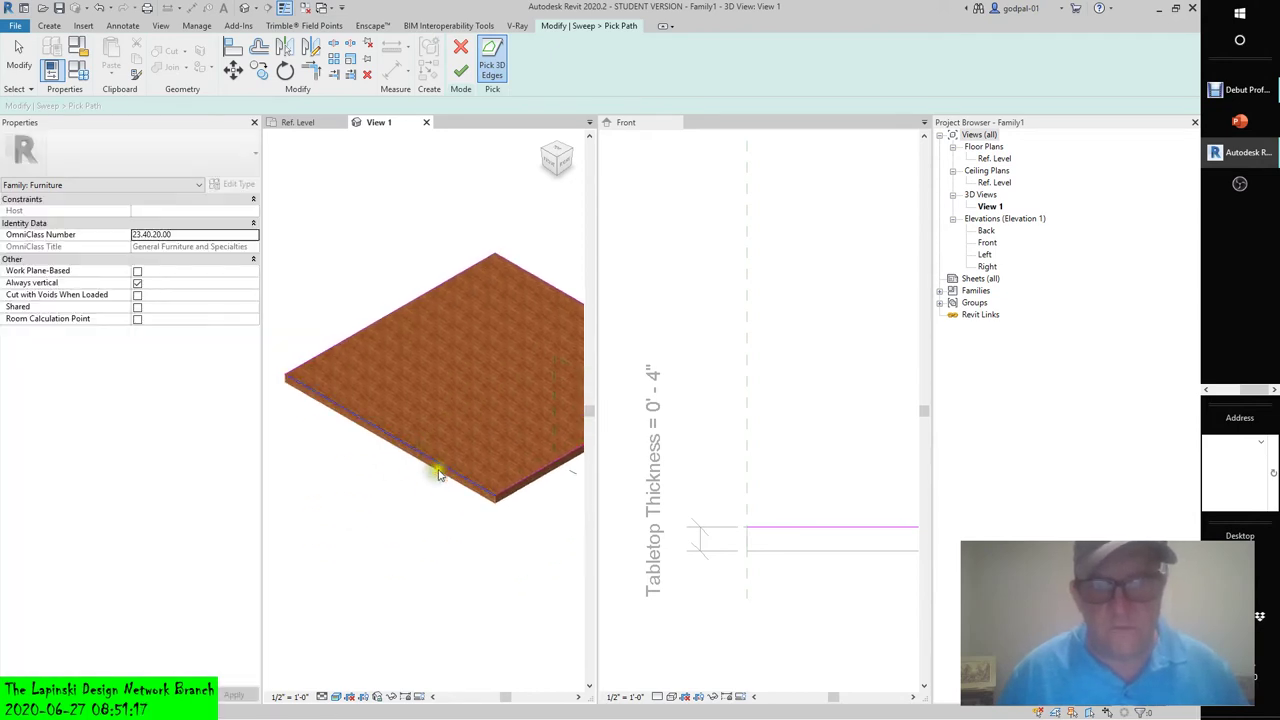
{"action": "scroll", "coordinate": [437, 474], "scroll_direction": "up", "scroll_amount": 5}
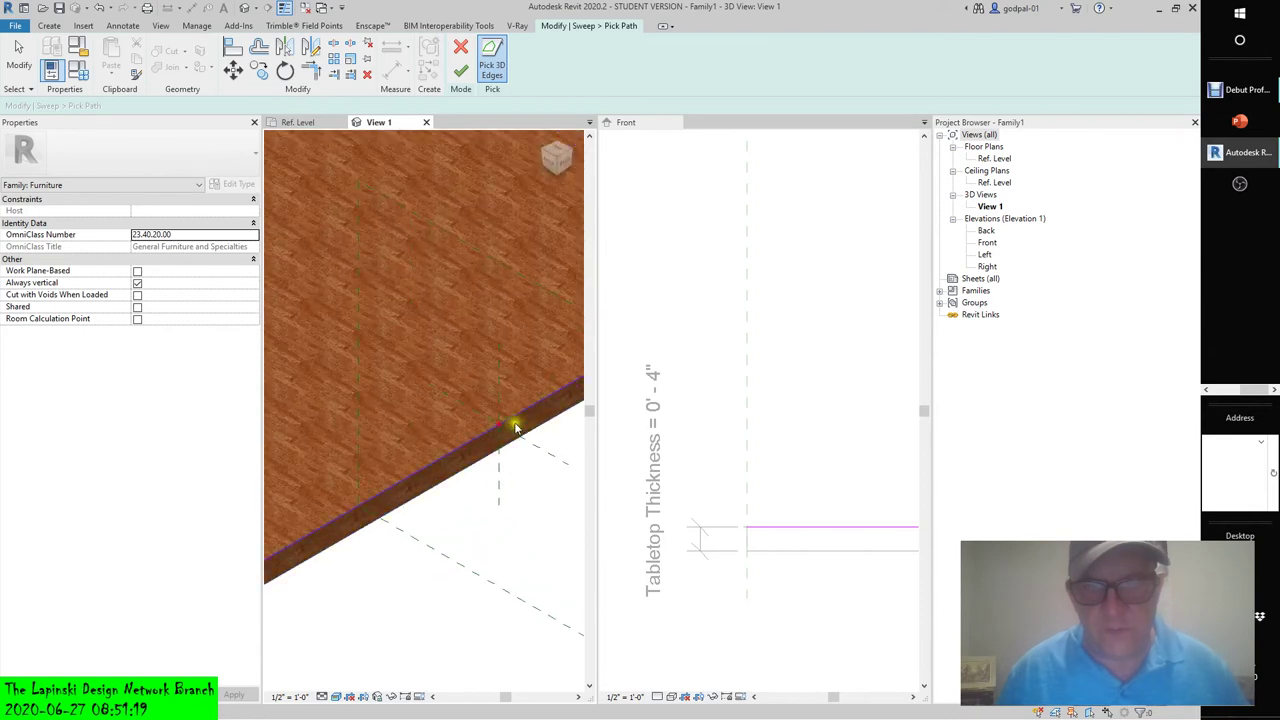
{"action": "scroll", "coordinate": [508, 428], "scroll_direction": "up", "scroll_amount": 1}
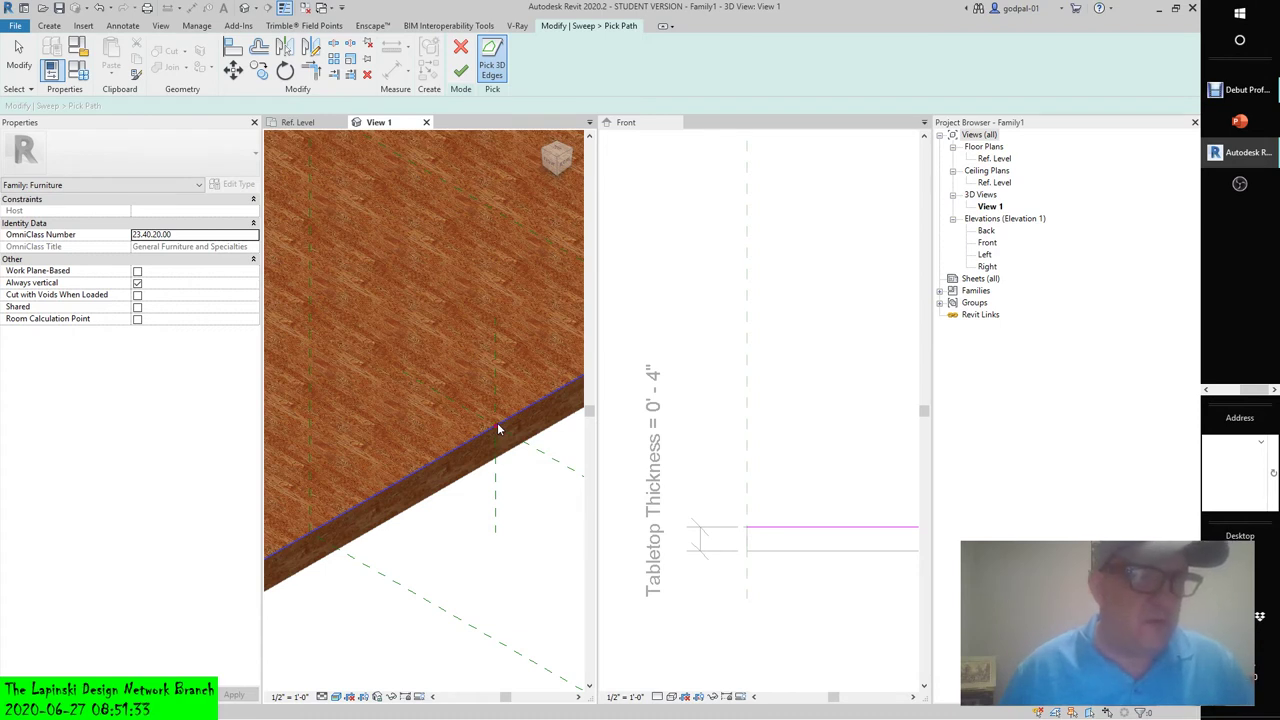
{"action": "left_click", "coordinate": [498, 426]}
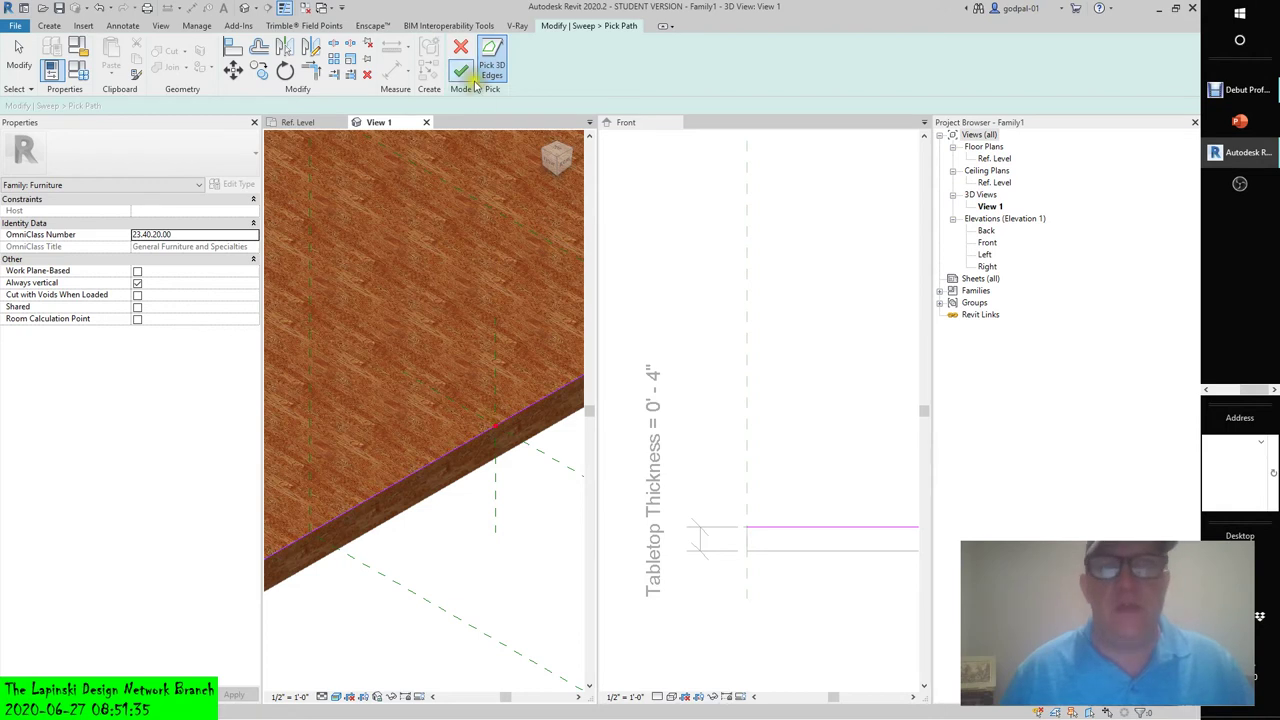
{"action": "left_click", "coordinate": [462, 73]}
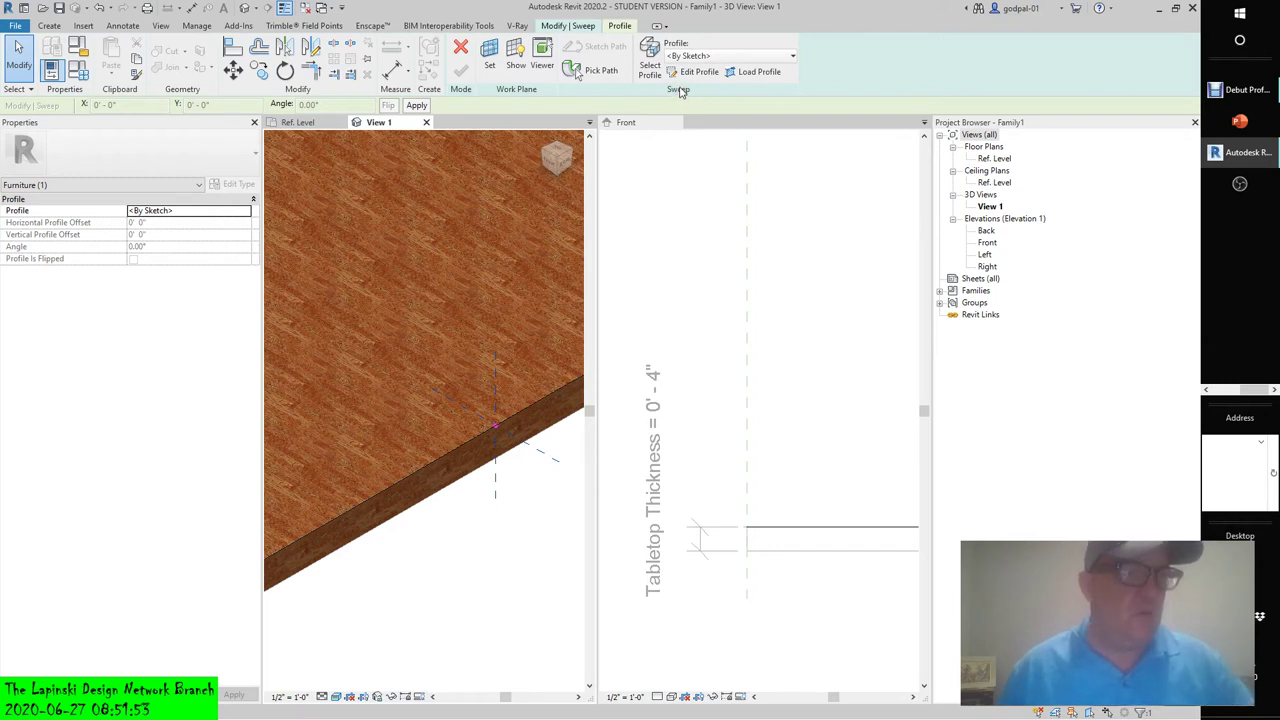
- Set the void sweep's profile to c15 Table Void Profile
{"action": "left_click", "coordinate": [730, 57]}
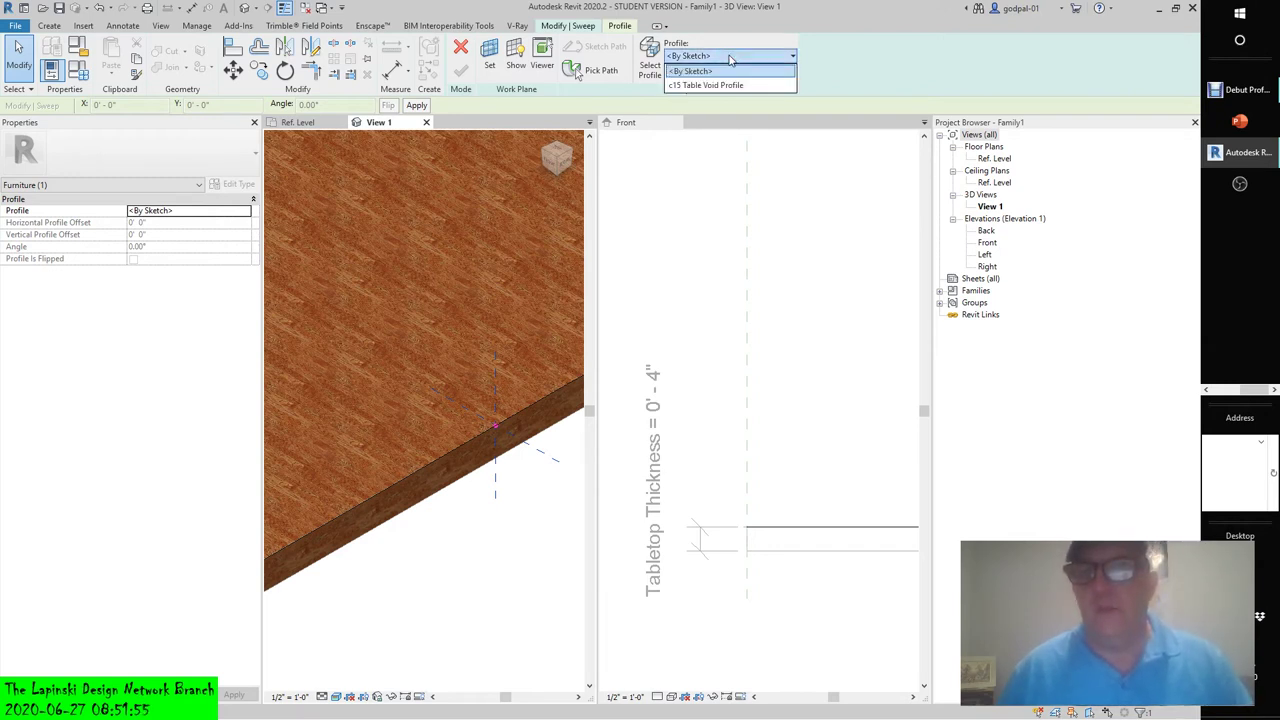
{"action": "left_click", "coordinate": [715, 85]}
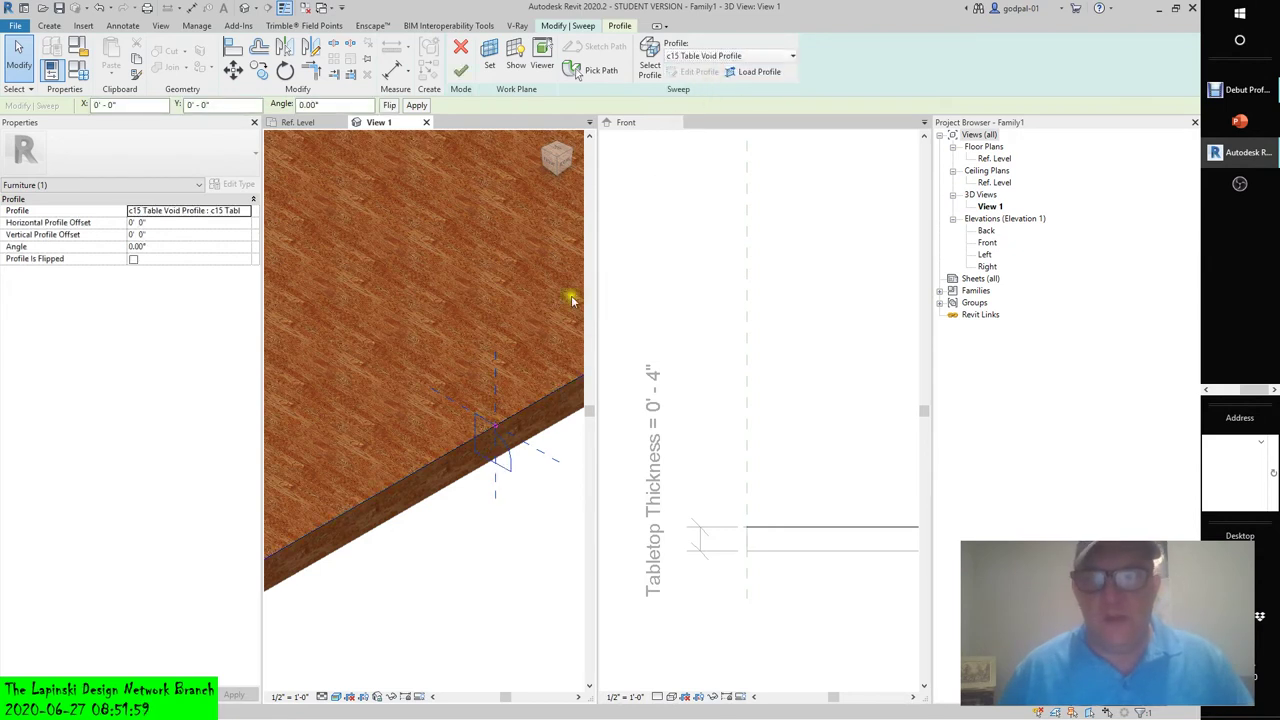
{"action": "left_click", "coordinate": [720, 56]}
{"action": "left_click", "coordinate": [698, 68]}
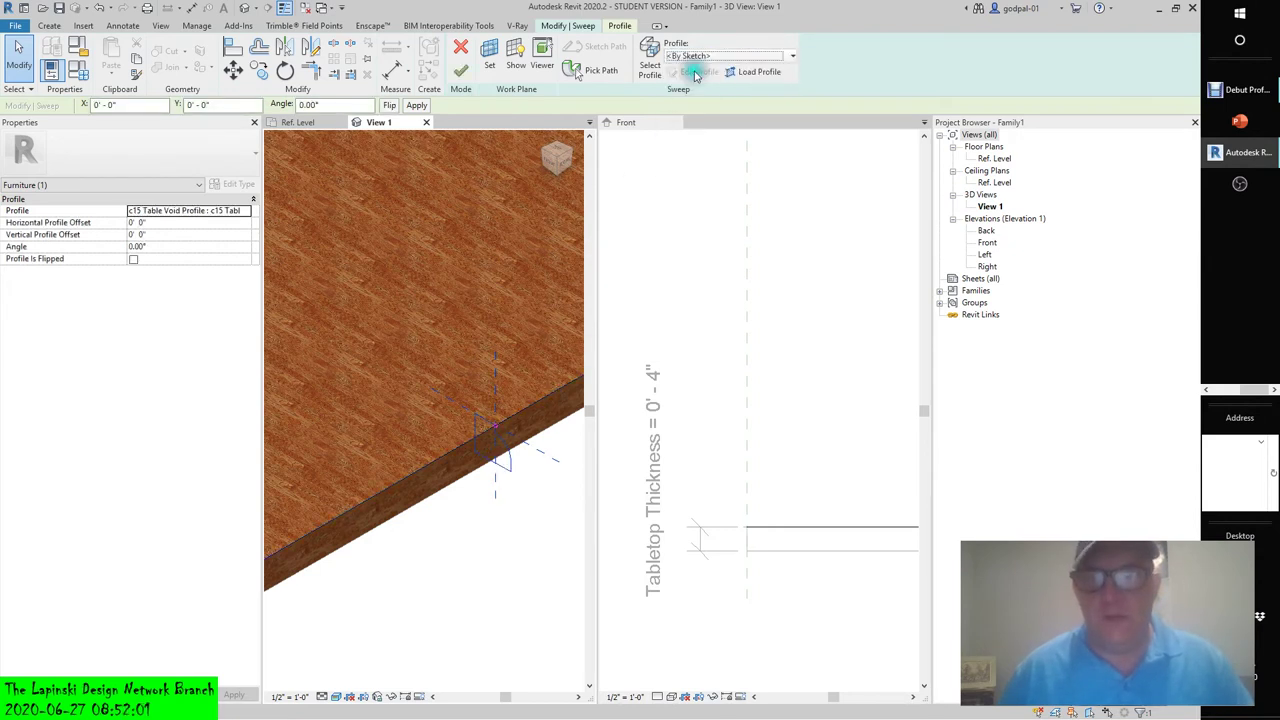
{"action": "left_click", "coordinate": [700, 56]}
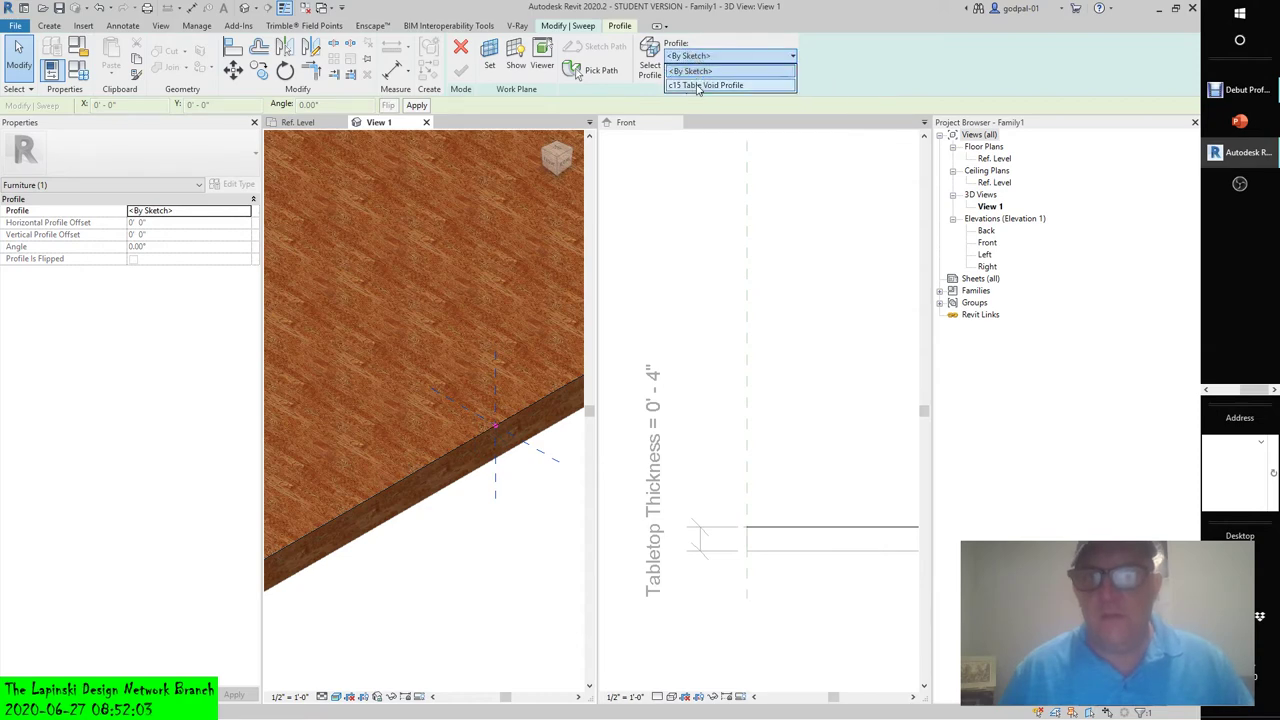
{"action": "left_click", "coordinate": [700, 85]}
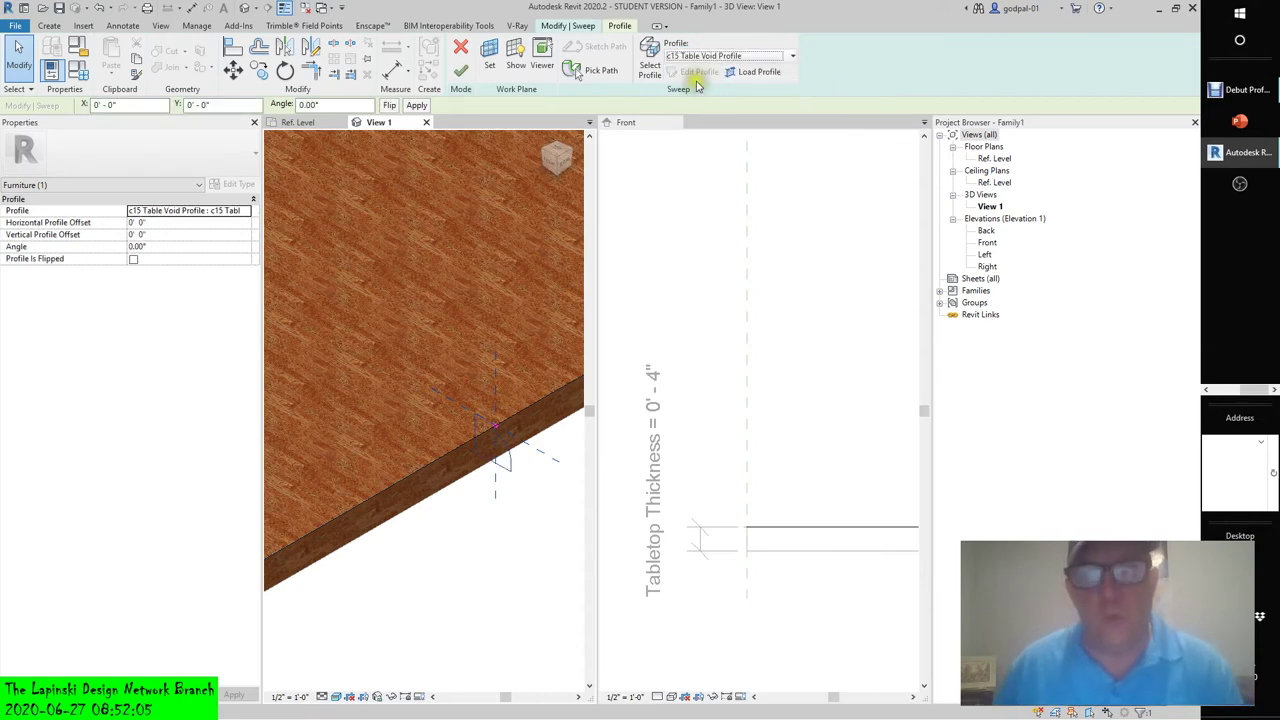
- View the tabletop edge straight on from the ViewCube's FRONT face
{"action": "scroll", "coordinate": [500, 450], "scroll_direction": "up", "scroll_amount": 4}
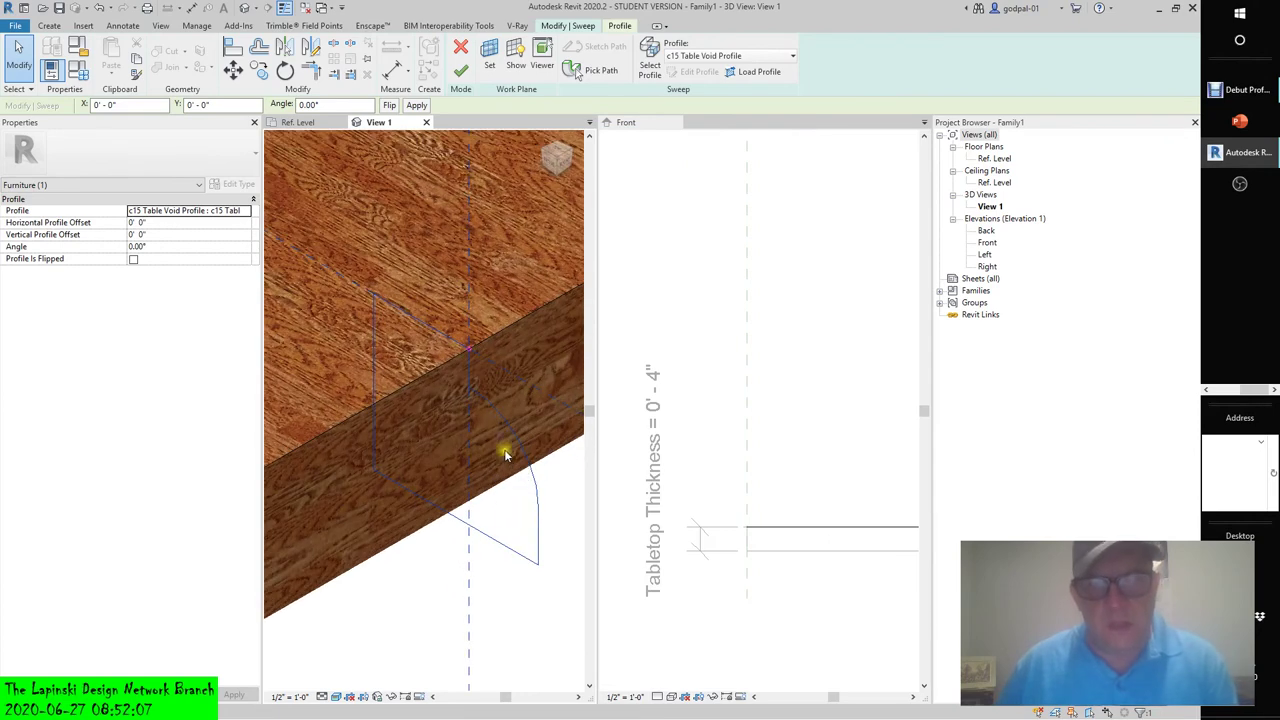
{"action": "left_click", "coordinate": [552, 163]}
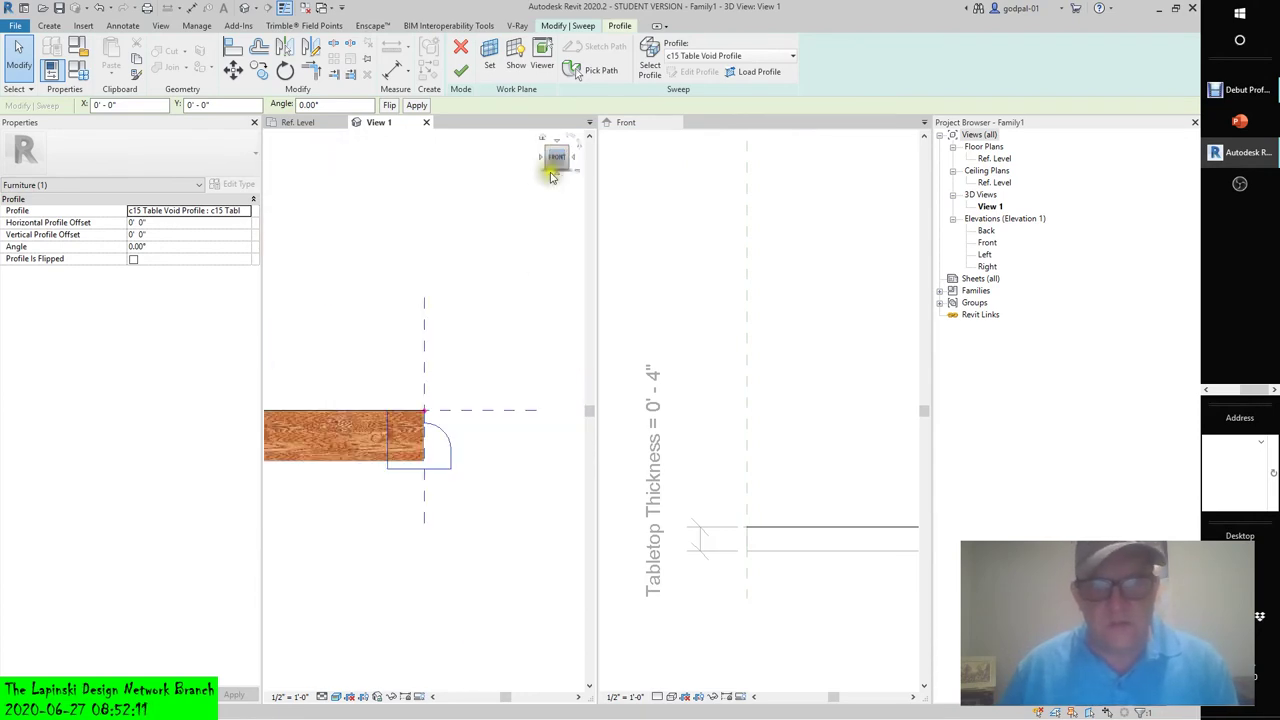
{"action": "scroll", "coordinate": [422, 445], "scroll_direction": "up", "scroll_amount": 3}
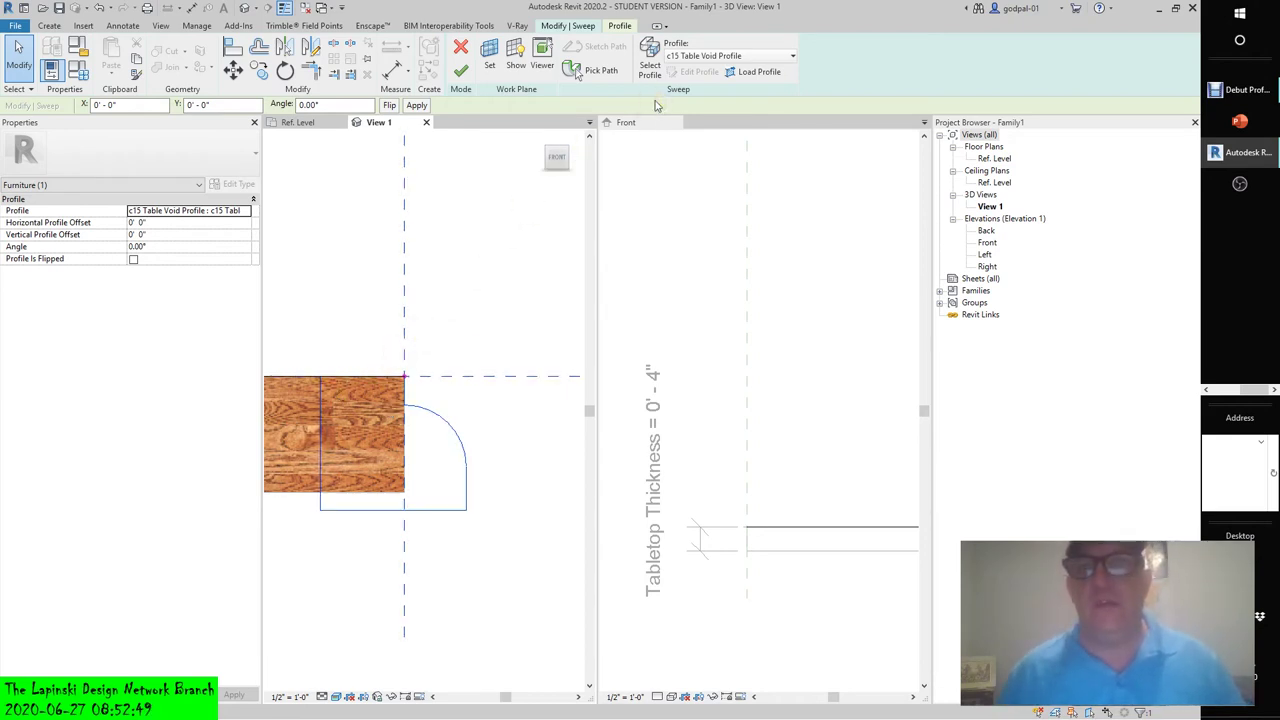
- Check Profile Is Flipped, return to the Home 3D view, and close the Front view
{"action": "left_click", "coordinate": [134, 260]}
{"action": "left_click", "coordinate": [133, 260]}
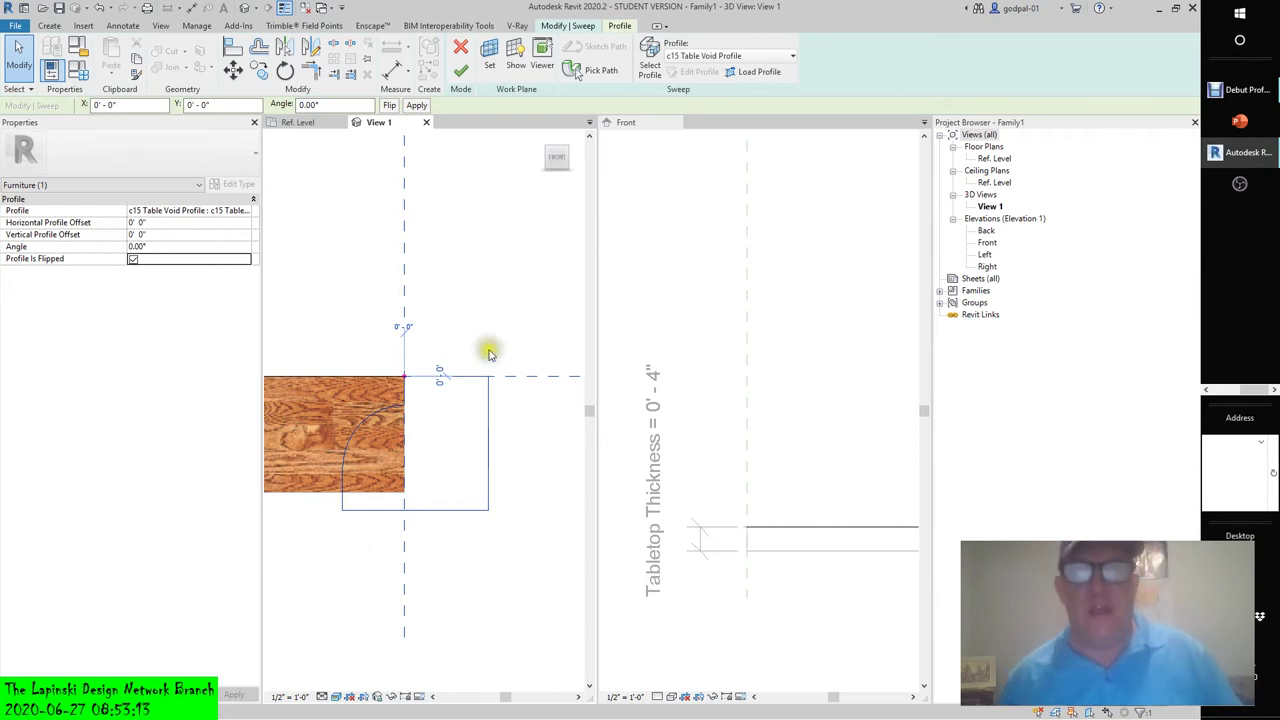
{"action": "left_click", "coordinate": [543, 141]}
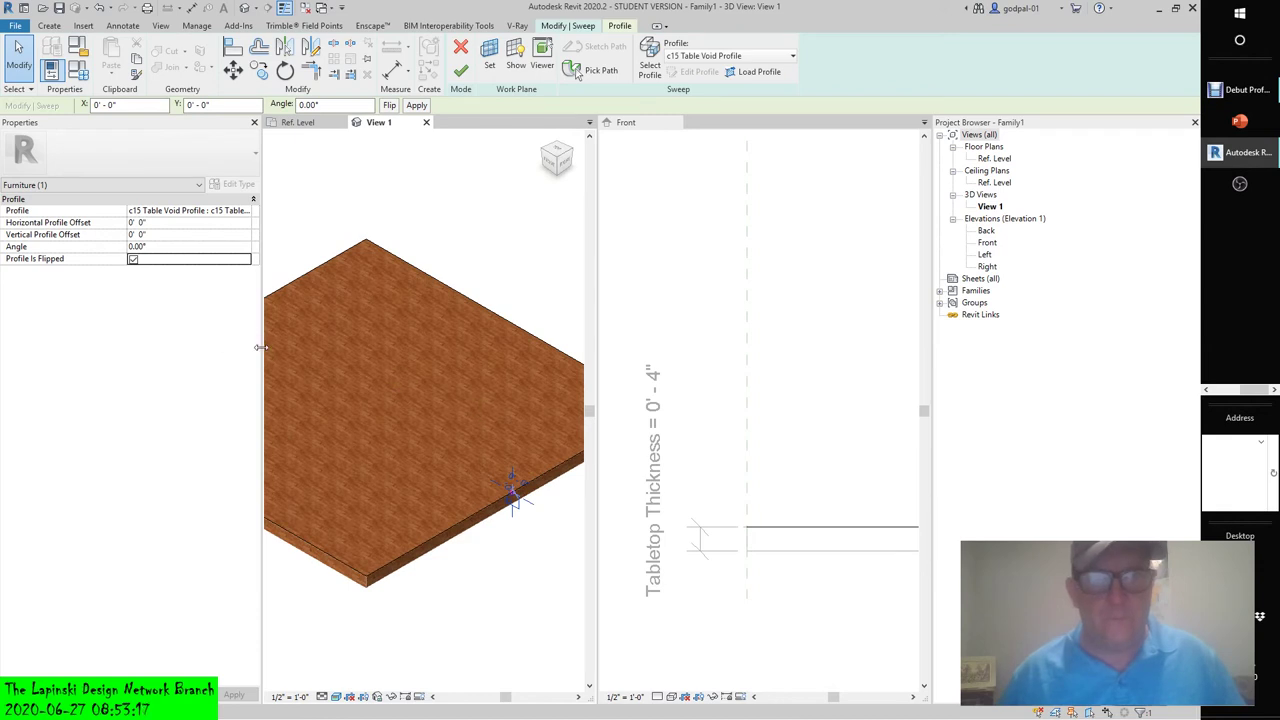
{"action": "left_click_drag", "start_coordinate": [260, 347], "coordinate": [158, 363]}
{"action": "middle_click_drag", "start_coordinate": [314, 363], "coordinate": [393, 383]}
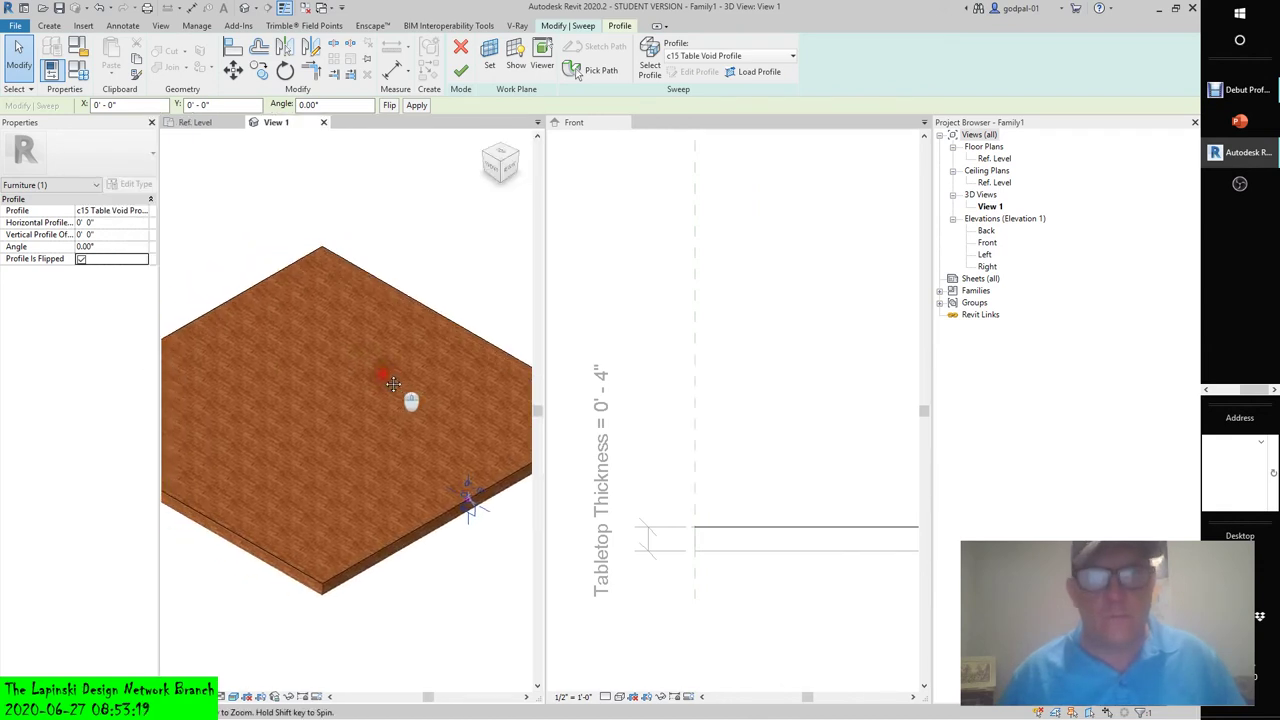
{"action": "left_click", "coordinate": [626, 122]}
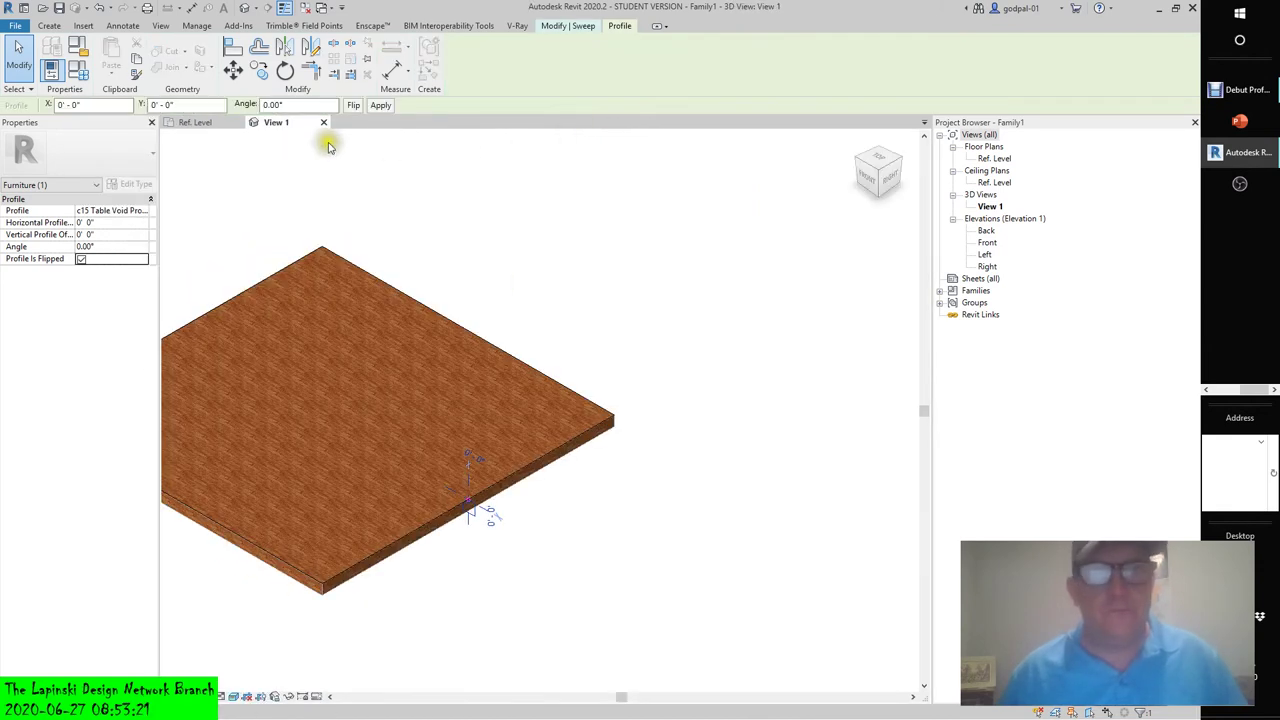
- Close Ref. Level, zoom to fit with ZF, and finish the void sweep edit
{"action": "left_click", "coordinate": [240, 122]}
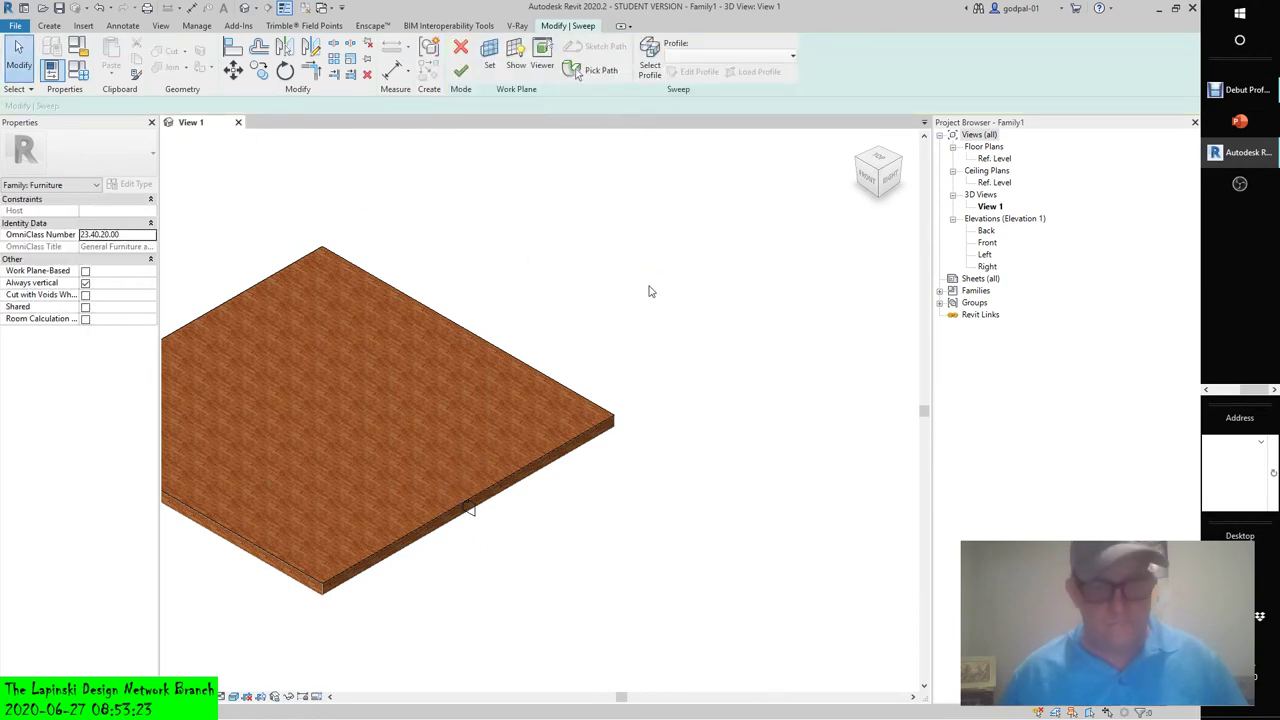
{"action": "key", "text": "z"}
{"action": "key", "text": "f"}
{"action": "scroll", "coordinate": [741, 471], "scroll_direction": "up", "scroll_amount": 5}
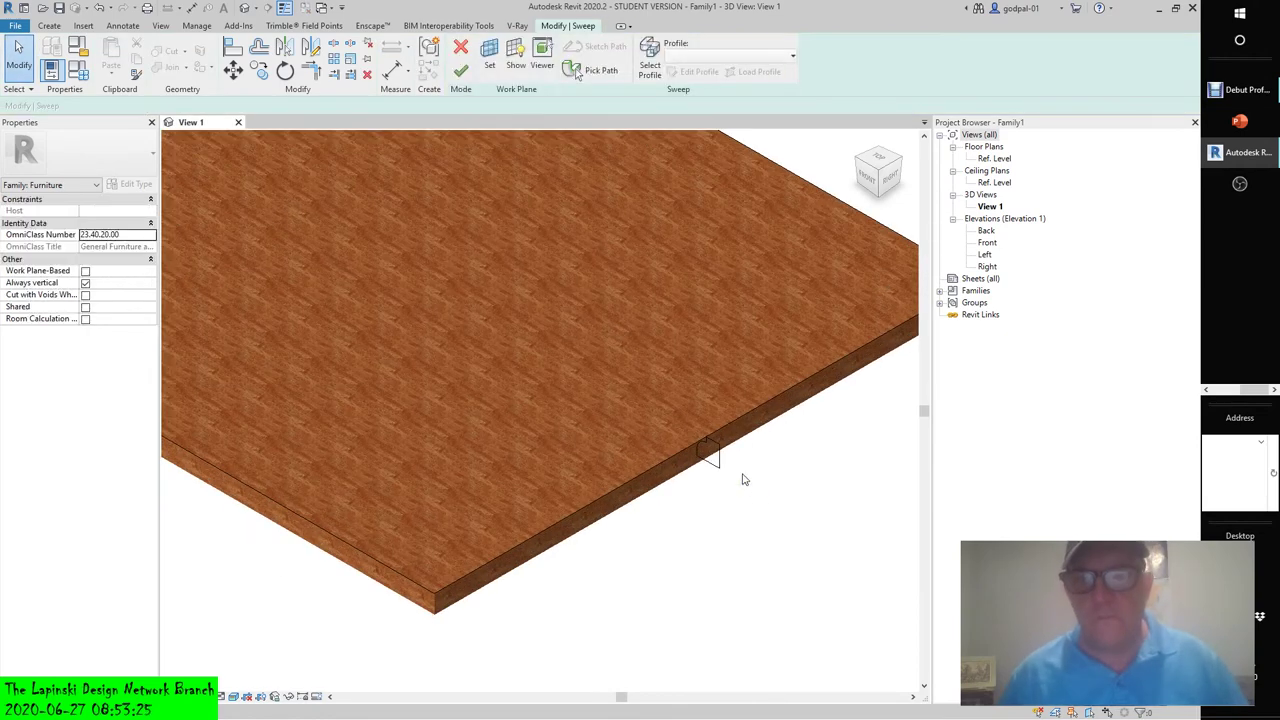
{"action": "left_click", "coordinate": [461, 68]}
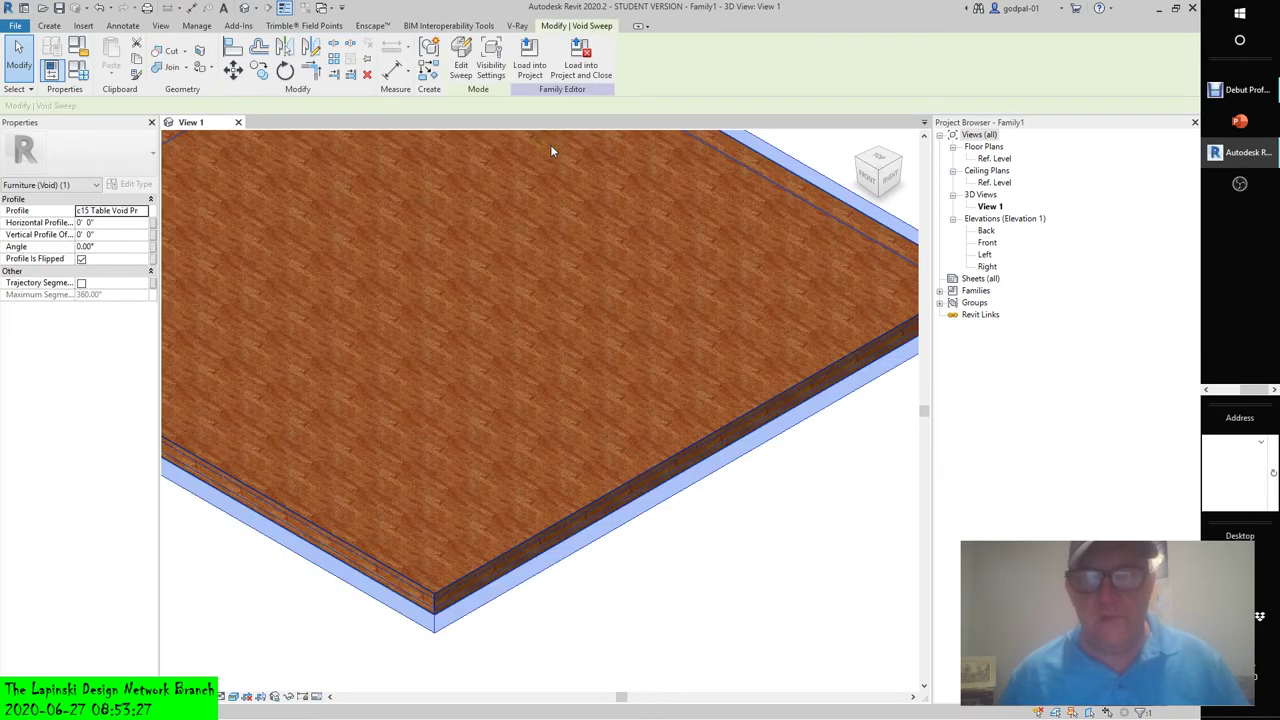
{"action": "left_click", "coordinate": [507, 650]}
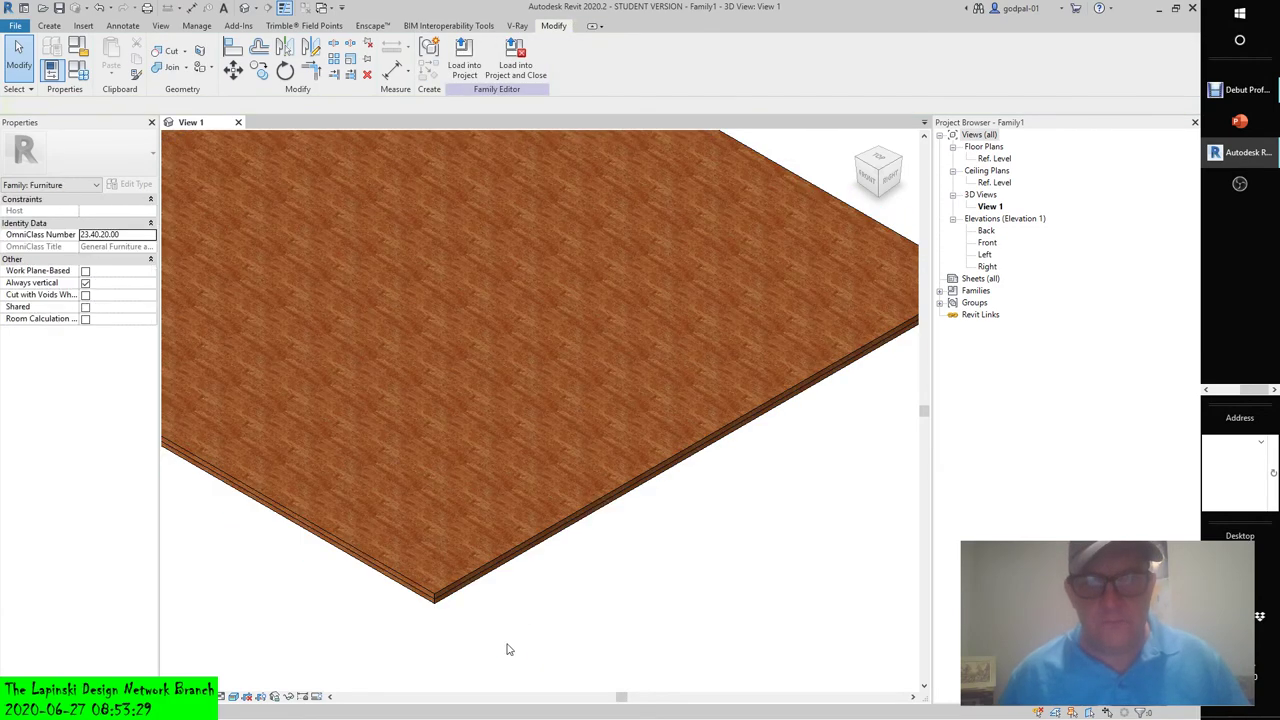
- Orbit around the tabletop, including from below, to inspect the void-cut edge
{"action": "middle_click_drag", "start_coordinate": [477, 631], "coordinate": [300, 488], "text": "shift"}
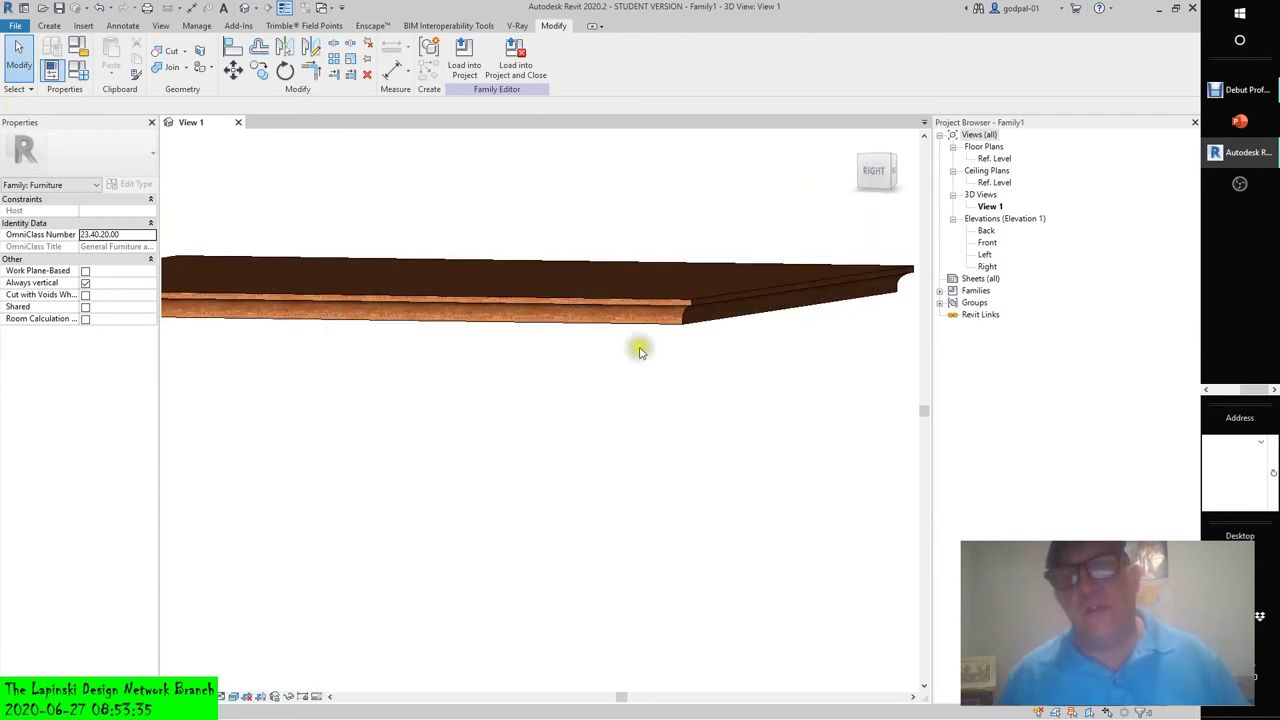
{"action": "left_click", "coordinate": [696, 318]}
{"action": "middle_click_drag", "start_coordinate": [760, 429], "coordinate": [698, 475], "text": "shift"}
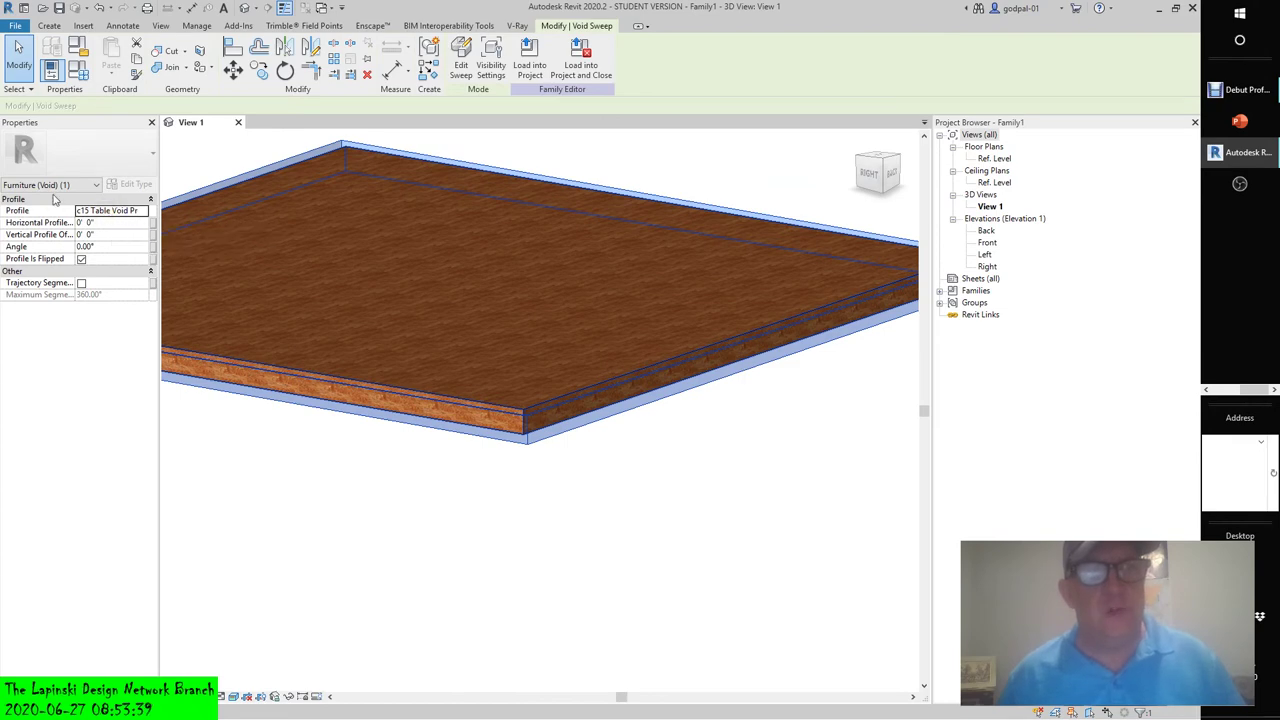
{"action": "middle_click_drag", "start_coordinate": [386, 480], "coordinate": [660, 440], "text": "shift"}
{"action": "middle_click_drag", "start_coordinate": [652, 410], "coordinate": [663, 354], "text": "shift"}
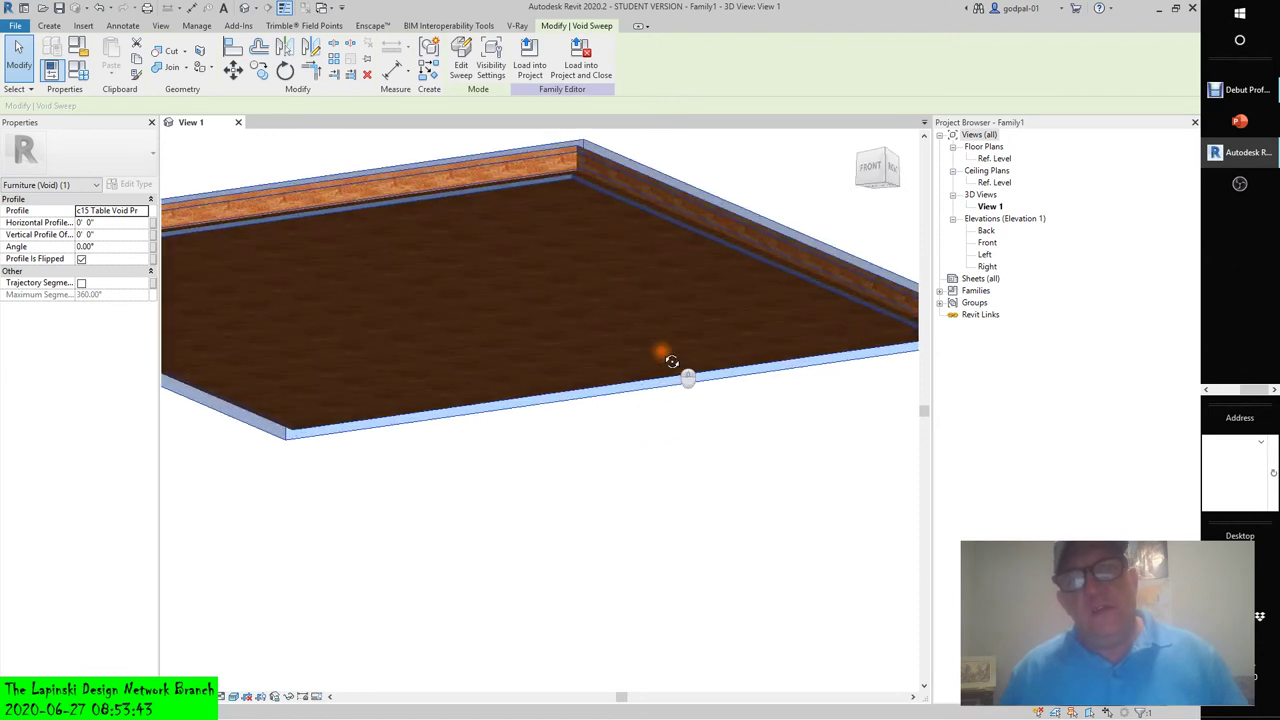
{"action": "left_click", "coordinate": [646, 480]}
{"action": "middle_click_drag", "start_coordinate": [646, 480], "coordinate": [728, 528], "text": "shift"}
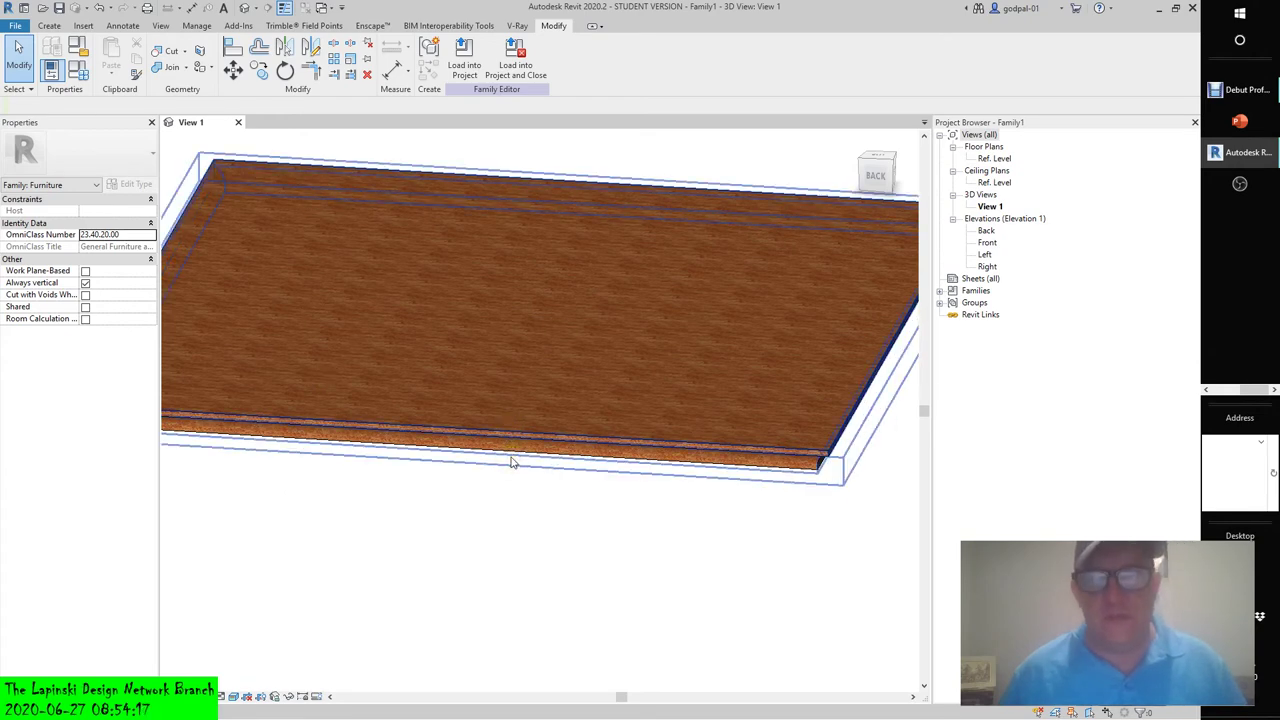
- Select the void sweep cut and undo twice to return to sweep editing
{"action": "left_click", "coordinate": [510, 462]}
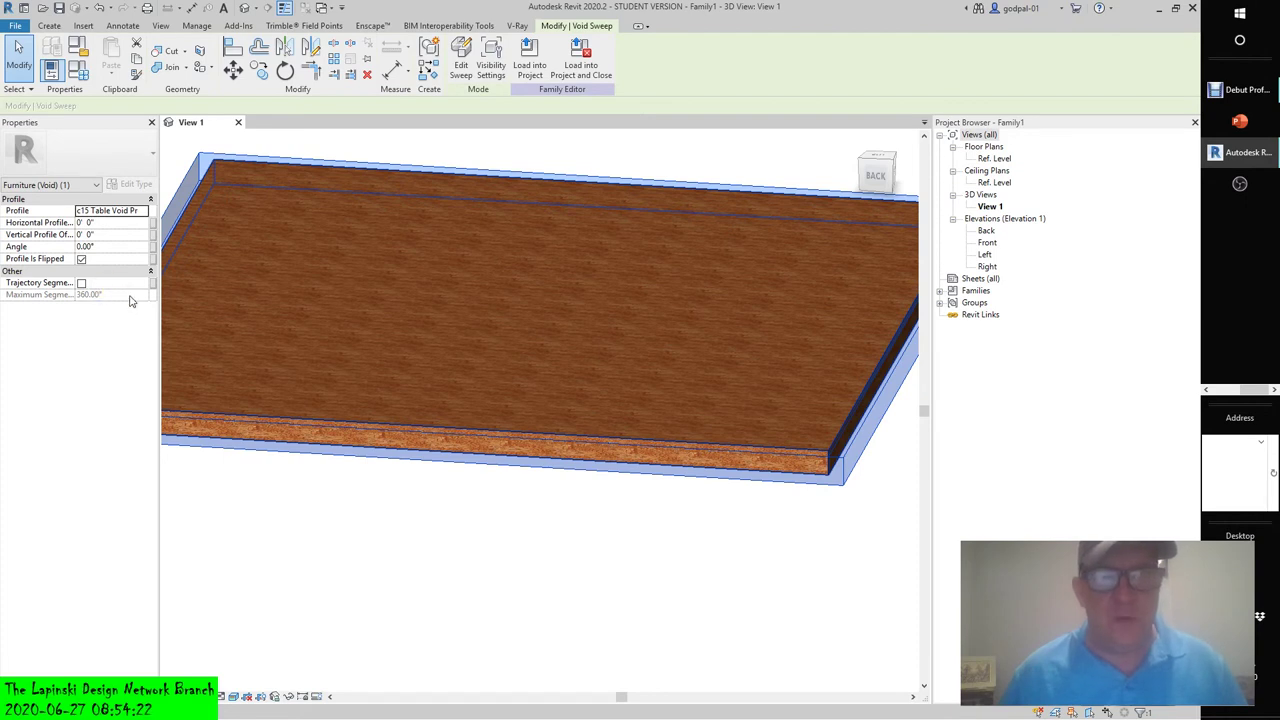
{"action": "left_click", "coordinate": [100, 10]}
{"action": "left_click", "coordinate": [100, 10]}
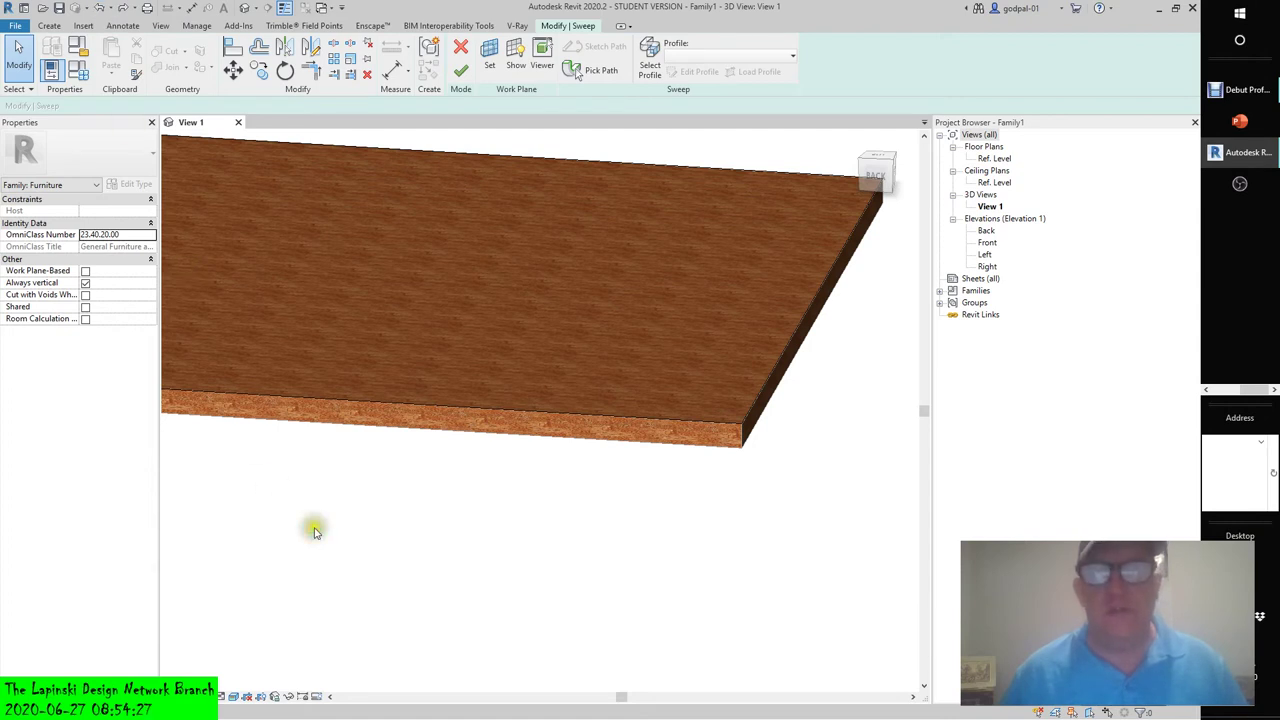
{"action": "middle_click_drag", "start_coordinate": [314, 523], "coordinate": [502, 617], "text": "shift"}
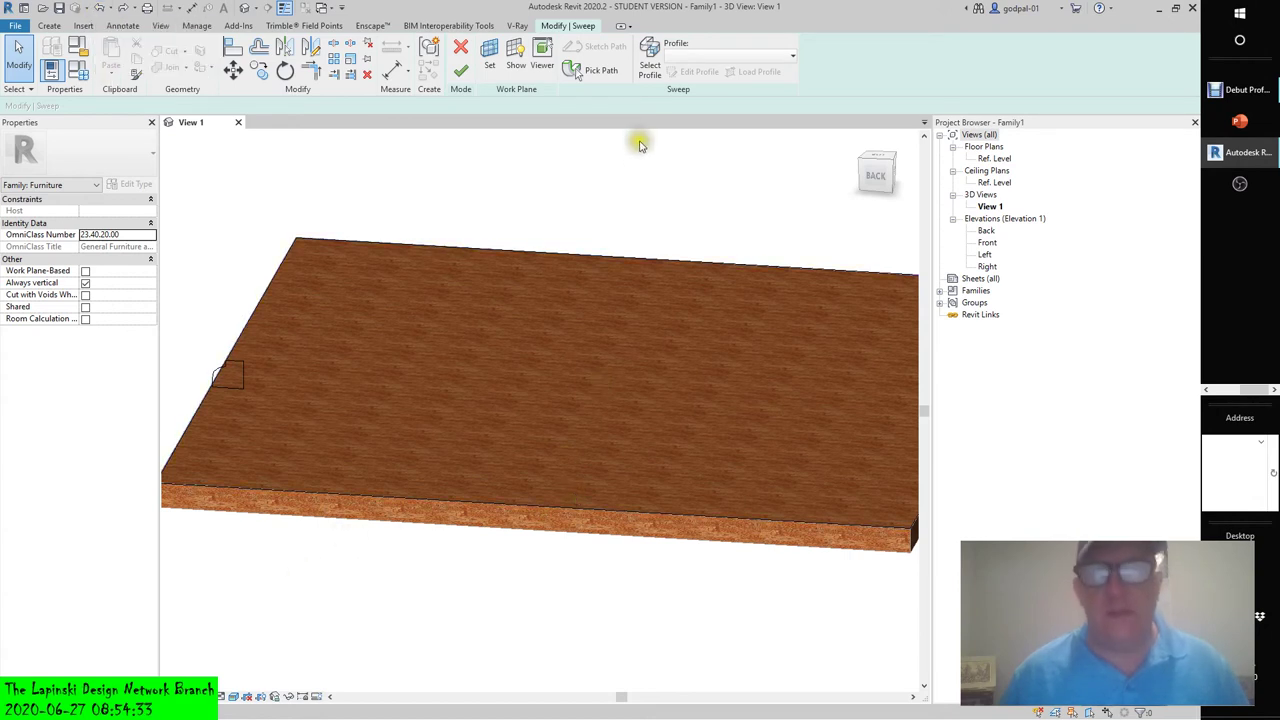
- Pick the tabletop's front bottom 10' 0" edge as the sweep path and check the Profile list
{"action": "left_click", "coordinate": [603, 76]}
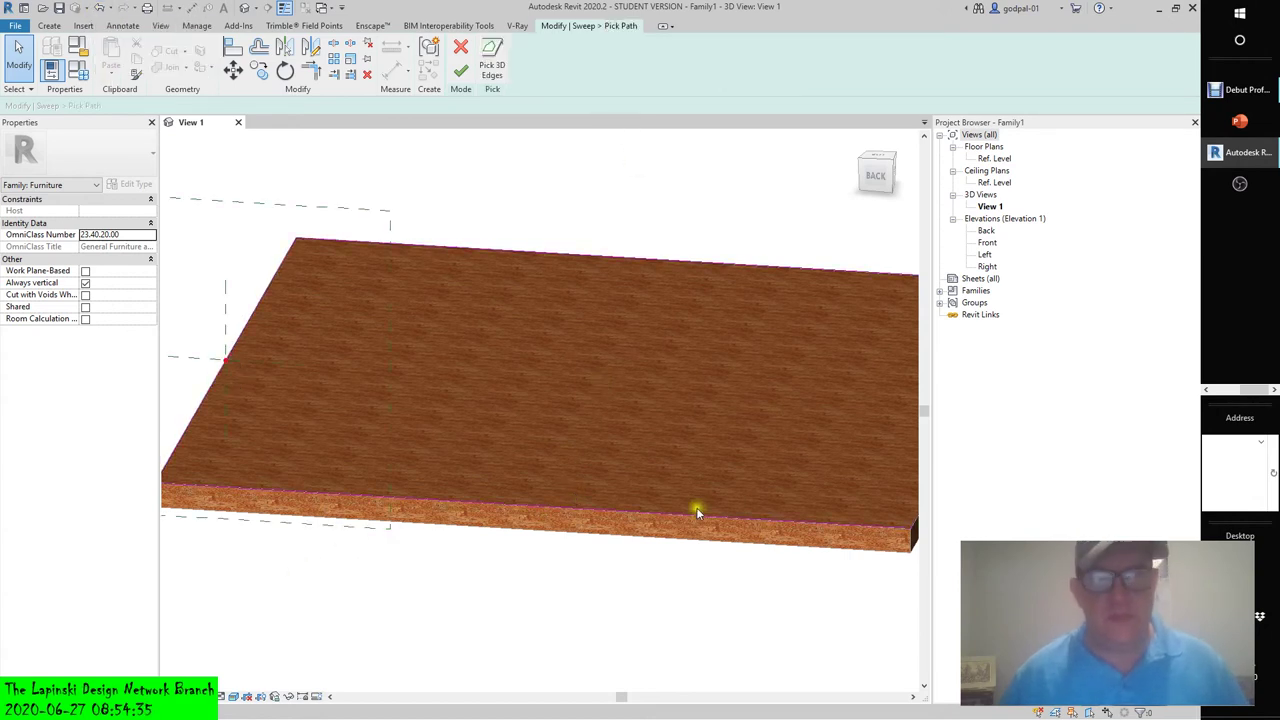
{"action": "left_click", "coordinate": [587, 512]}
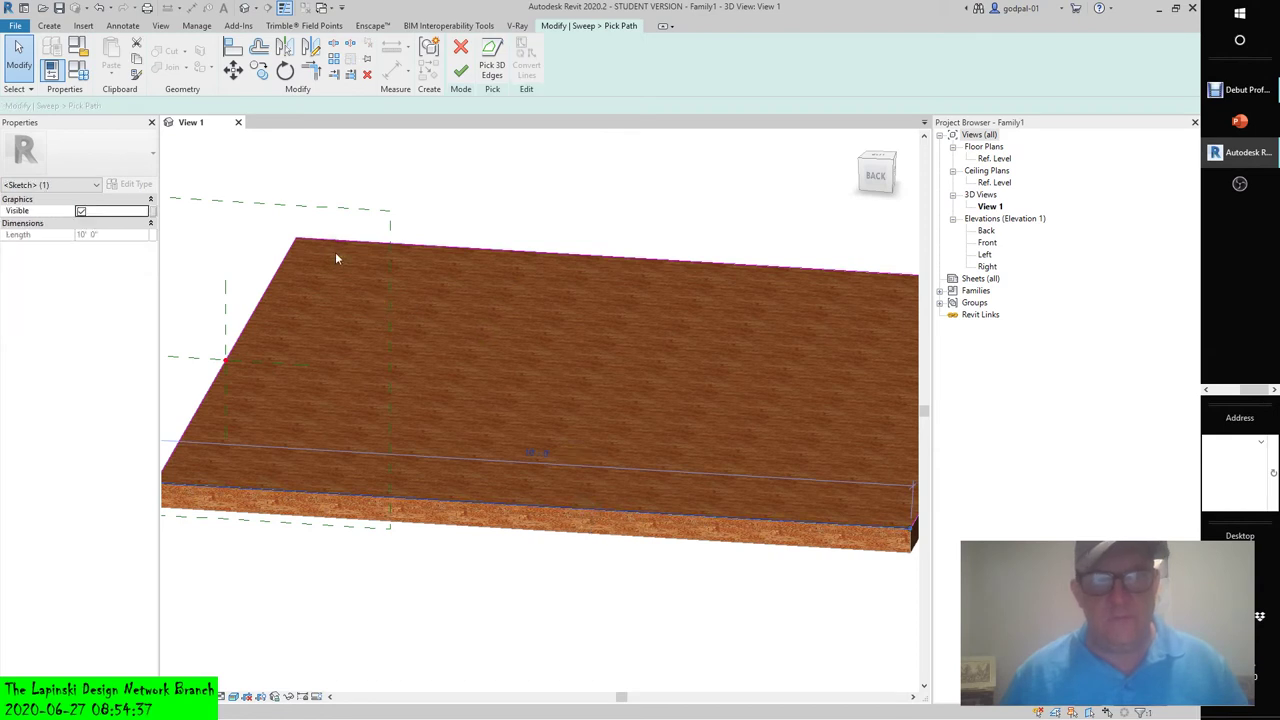
{"action": "scroll", "coordinate": [616, 565], "scroll_direction": "down", "scroll_amount": 1}
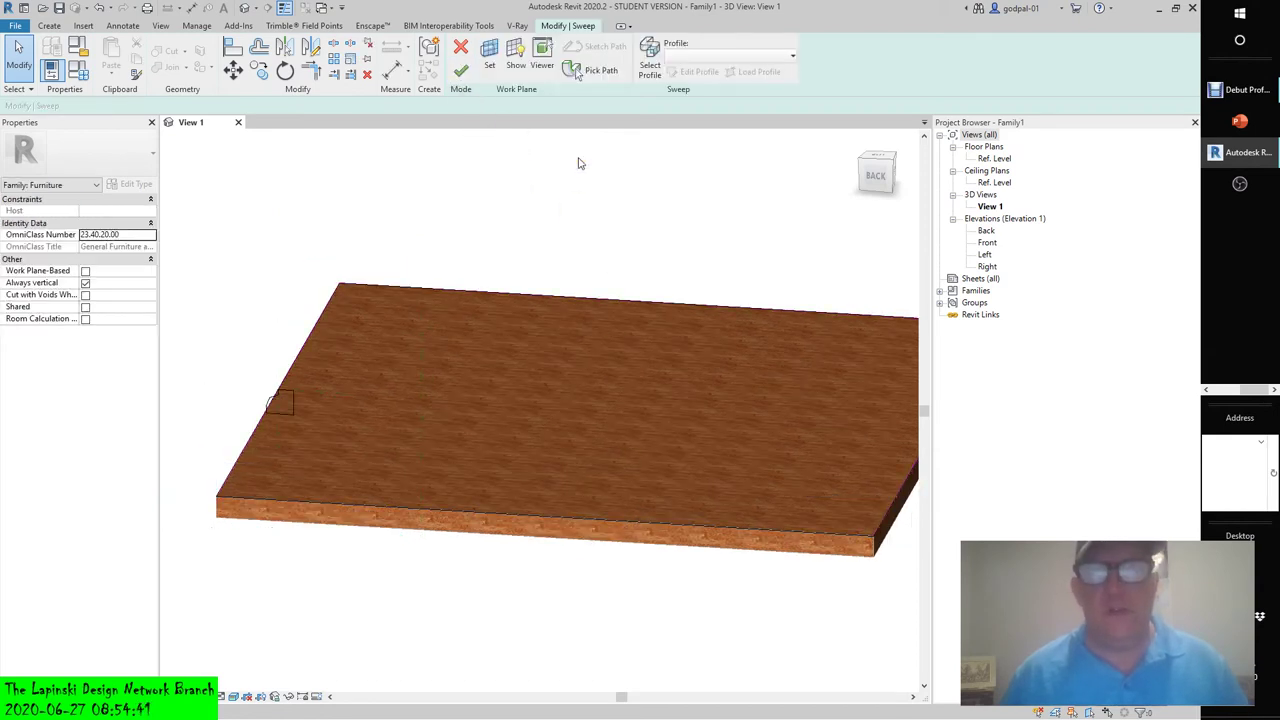
{"action": "left_click", "coordinate": [674, 58]}
{"action": "left_click", "coordinate": [632, 148]}
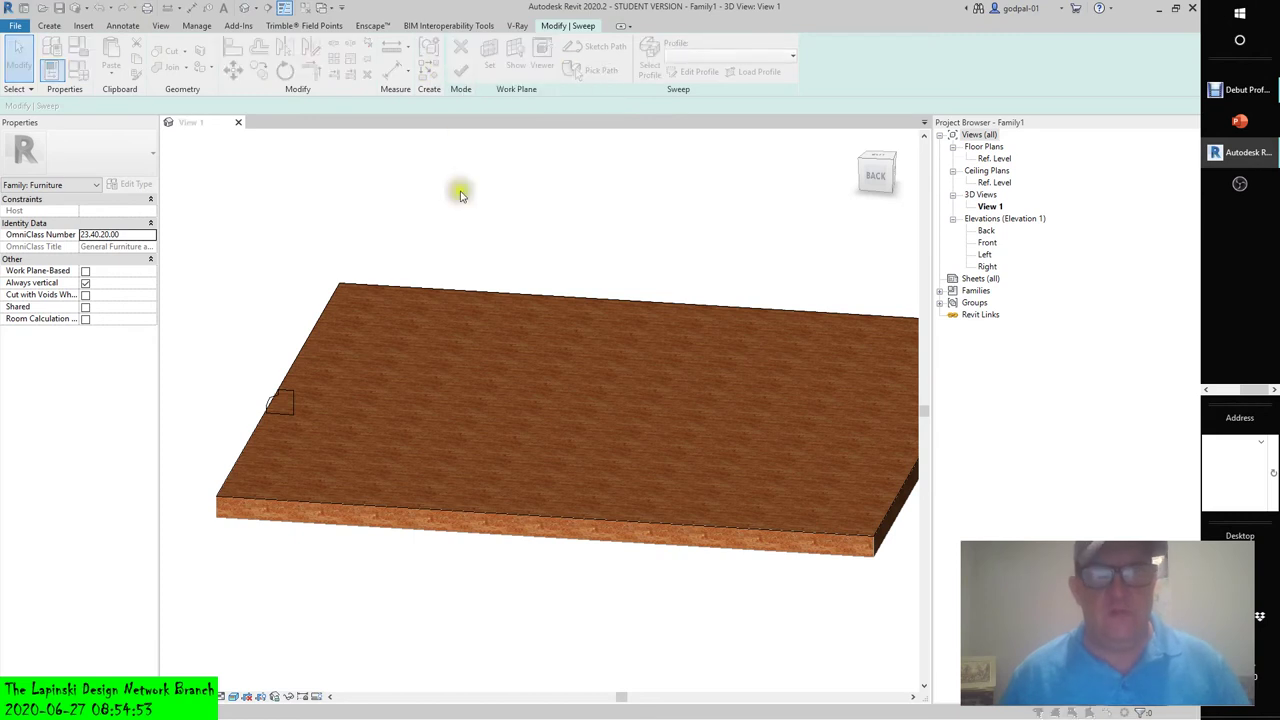
- Cancel edit mode and confirm discarding the unfinished sweep
{"action": "left_click", "coordinate": [500, 294]}
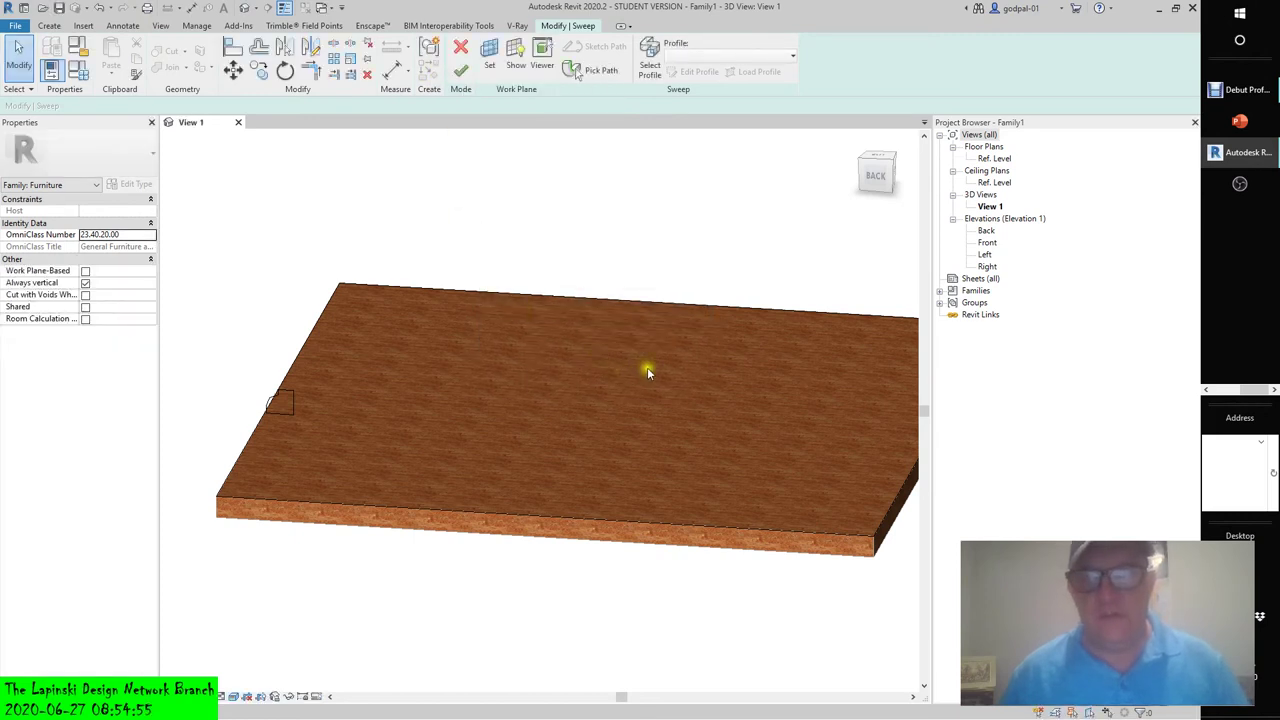
{"action": "left_click", "coordinate": [460, 47]}
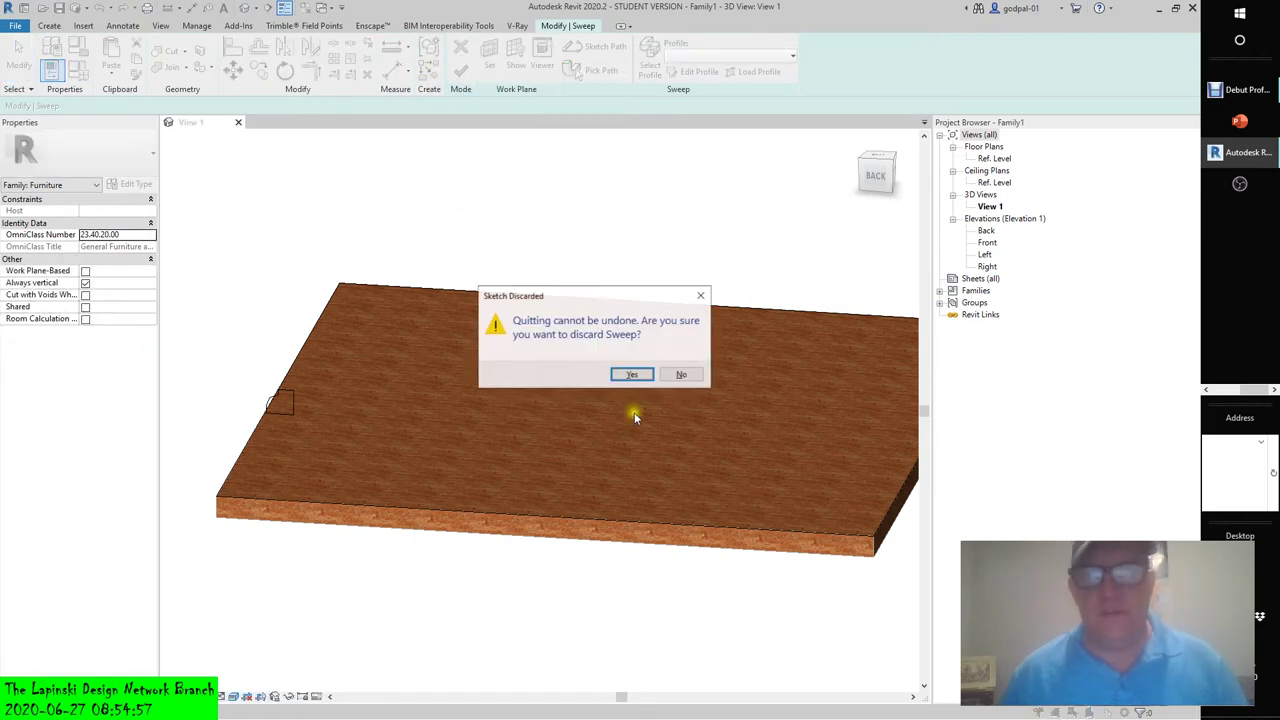
{"action": "left_click", "coordinate": [680, 376]}
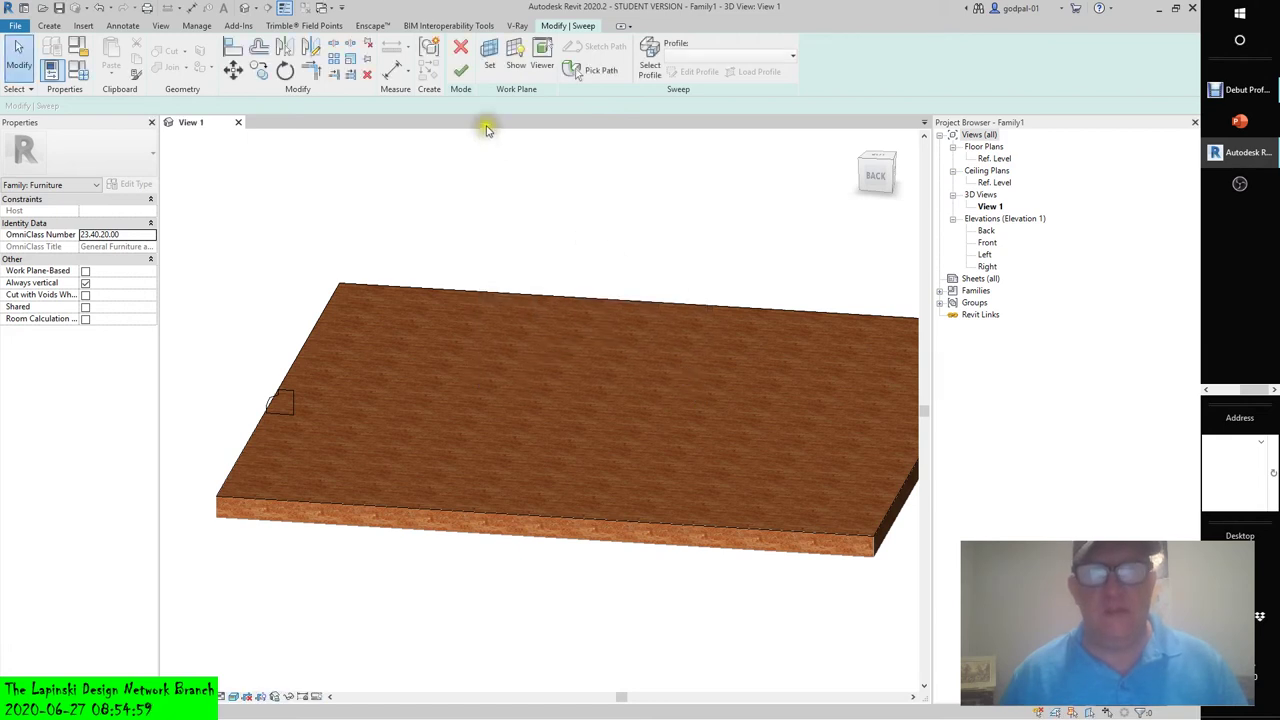
{"action": "left_click", "coordinate": [460, 47]}
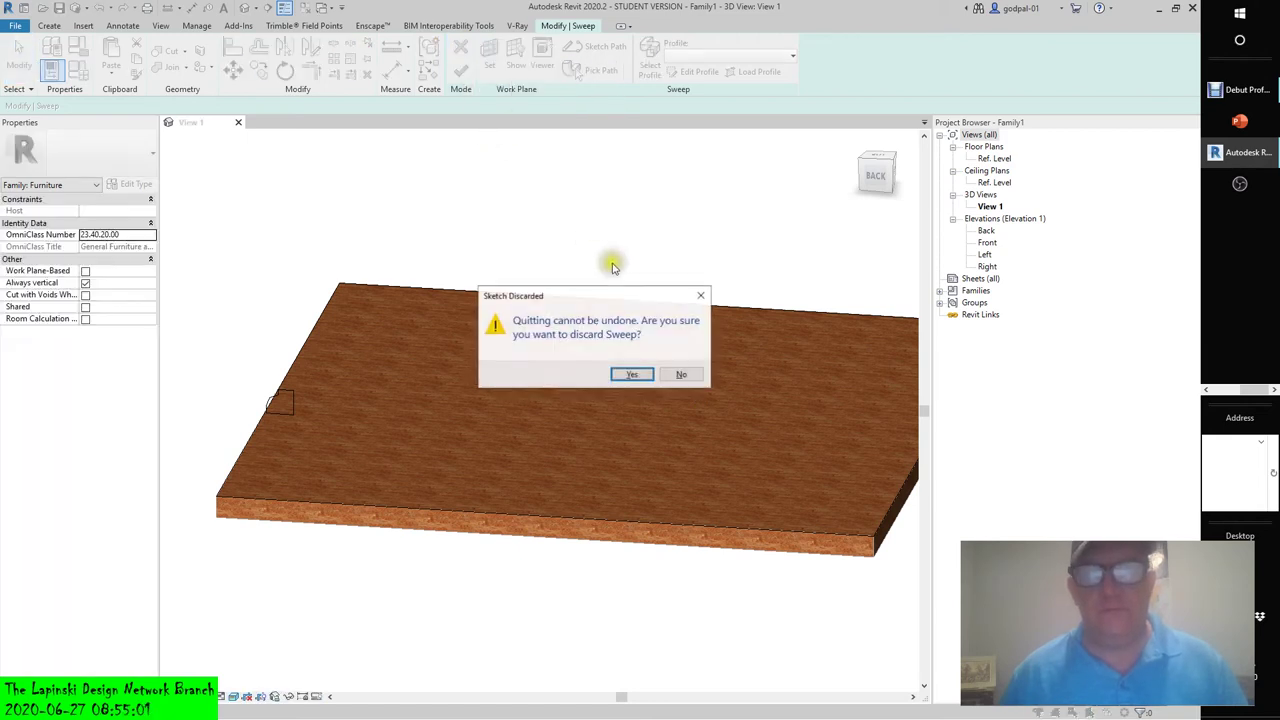
{"action": "left_click", "coordinate": [634, 374]}
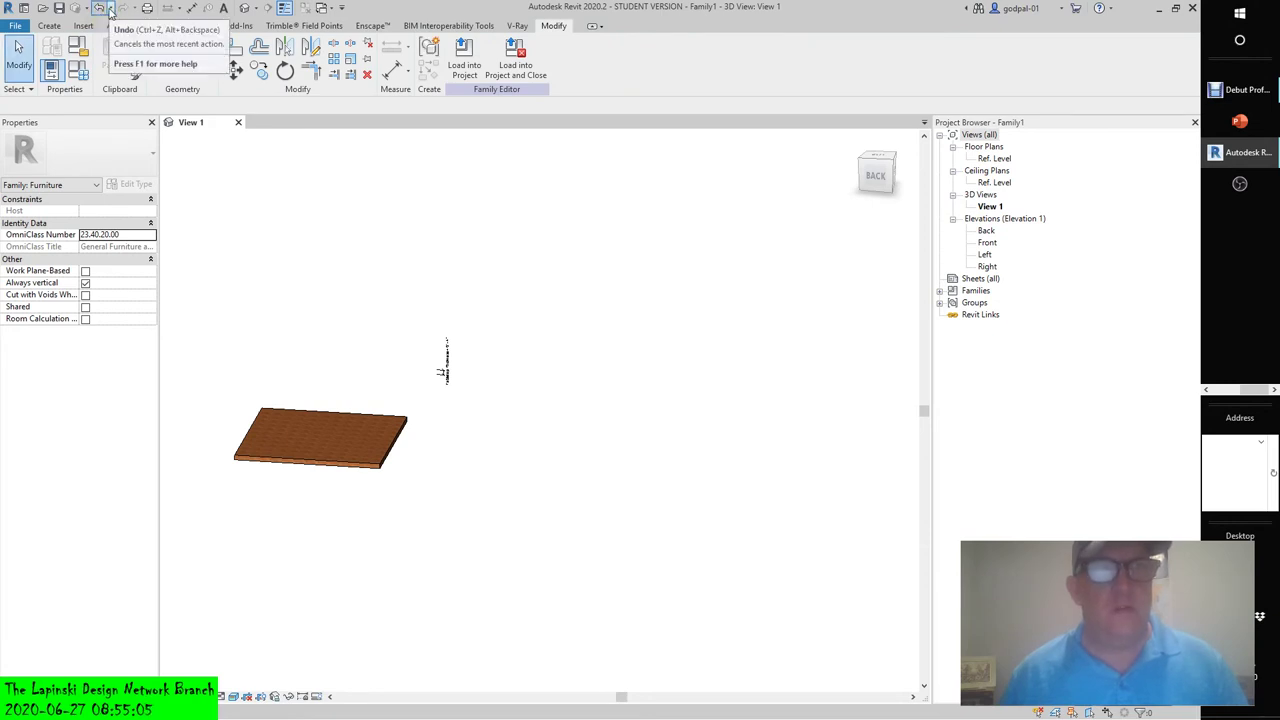
- Undo and then redo Load Family from the Undo/Redo lists to restore the wood veneer
{"action": "left_click", "coordinate": [109, 8]}
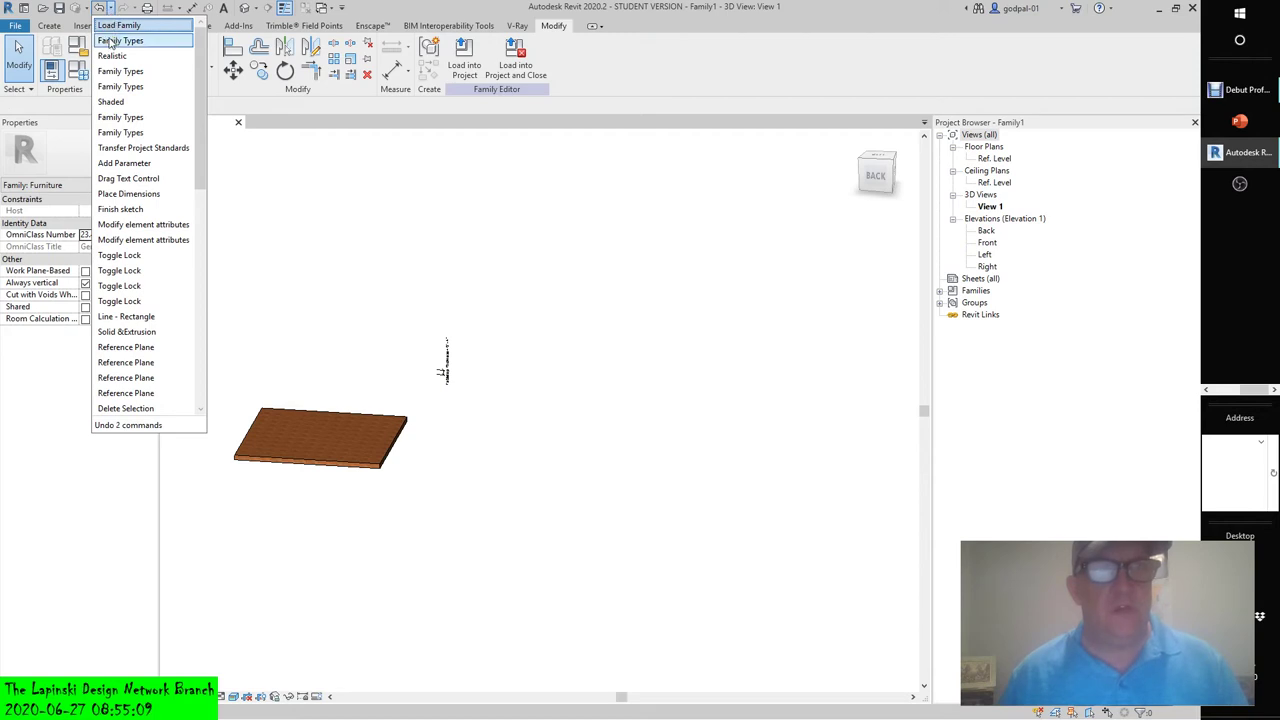
{"action": "left_click", "coordinate": [112, 24]}
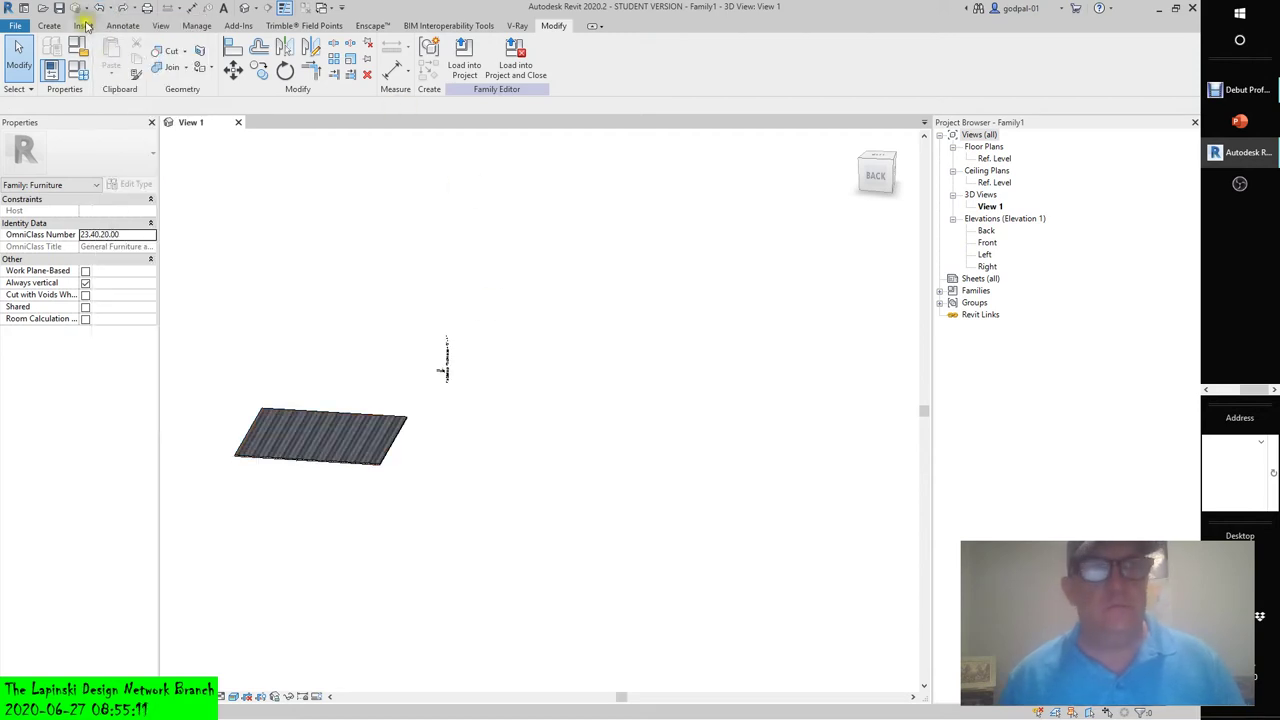
{"action": "left_click", "coordinate": [134, 8]}
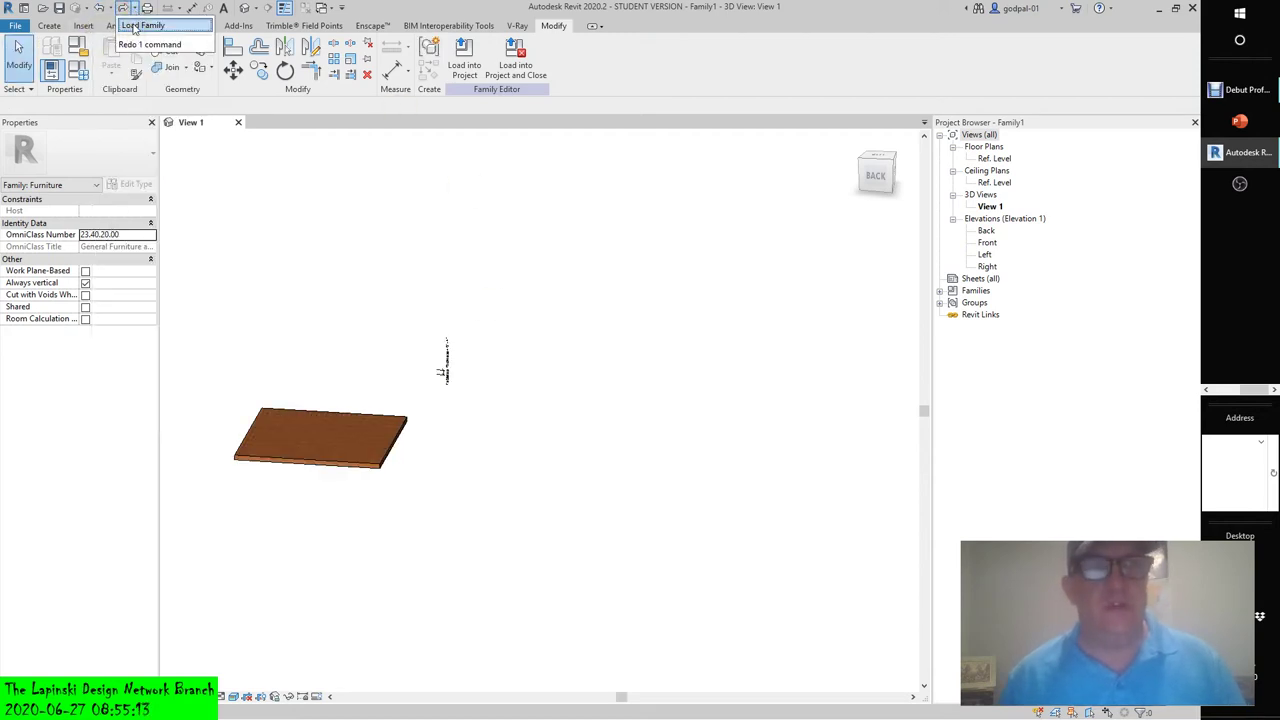
{"action": "left_click", "coordinate": [137, 27]}
{"action": "middle_click_drag", "start_coordinate": [413, 449], "coordinate": [671, 357], "text": "shift"}
- Return to the isometric view and start a new Void Sweep from Create > Void Forms
{"action": "left_click", "coordinate": [857, 145]}
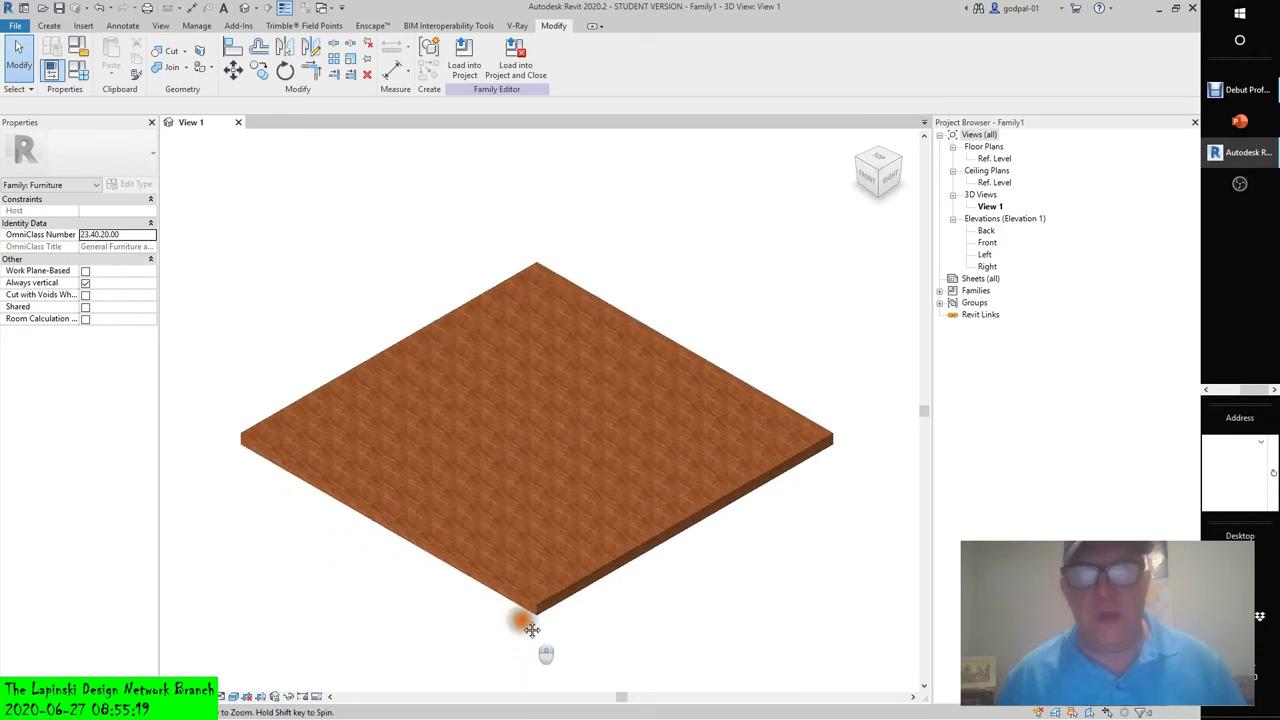
{"action": "left_click", "coordinate": [52, 27]}
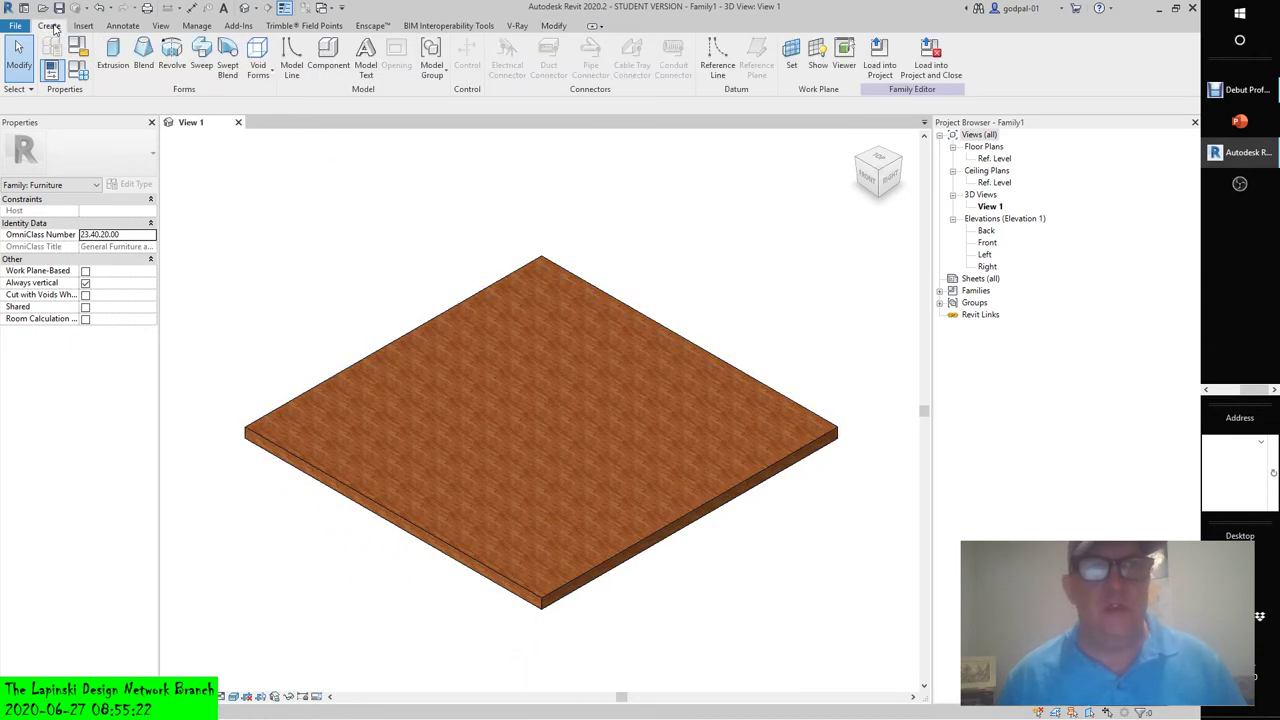
{"action": "left_click", "coordinate": [258, 68]}
{"action": "left_click", "coordinate": [272, 176]}
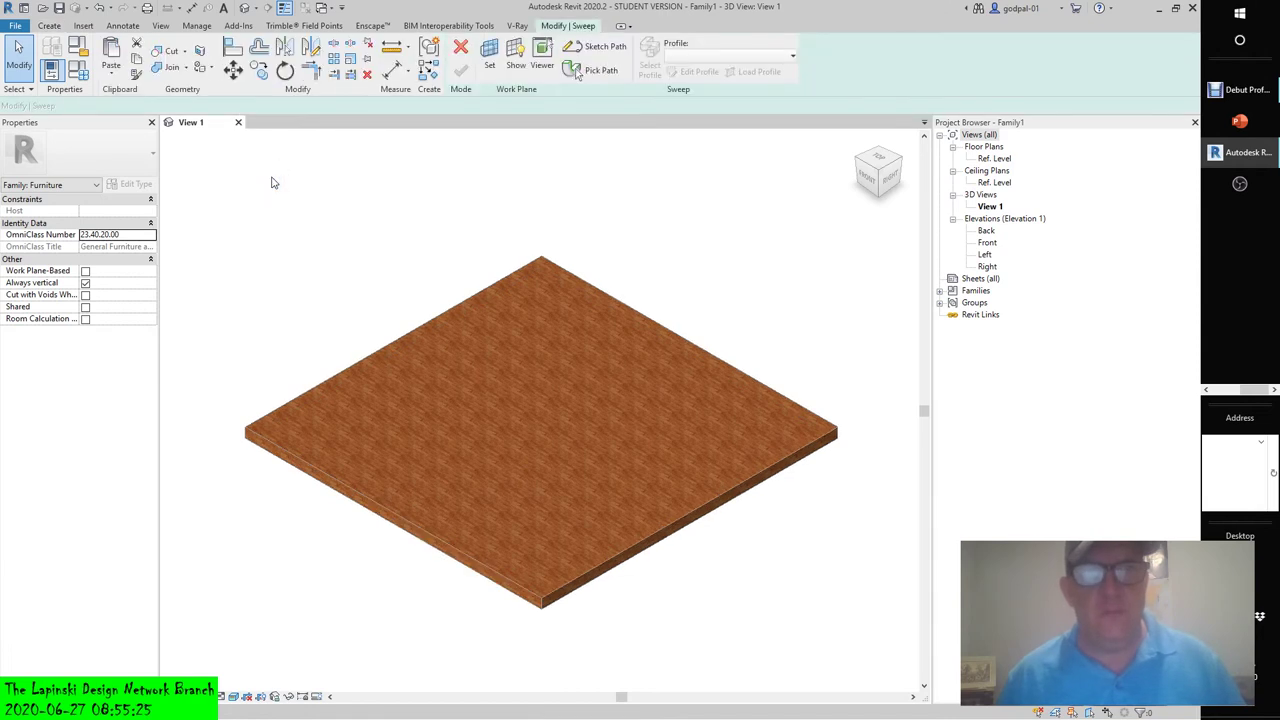
{"action": "left_click", "coordinate": [676, 57]}
{"action": "left_click", "coordinate": [437, 207]}
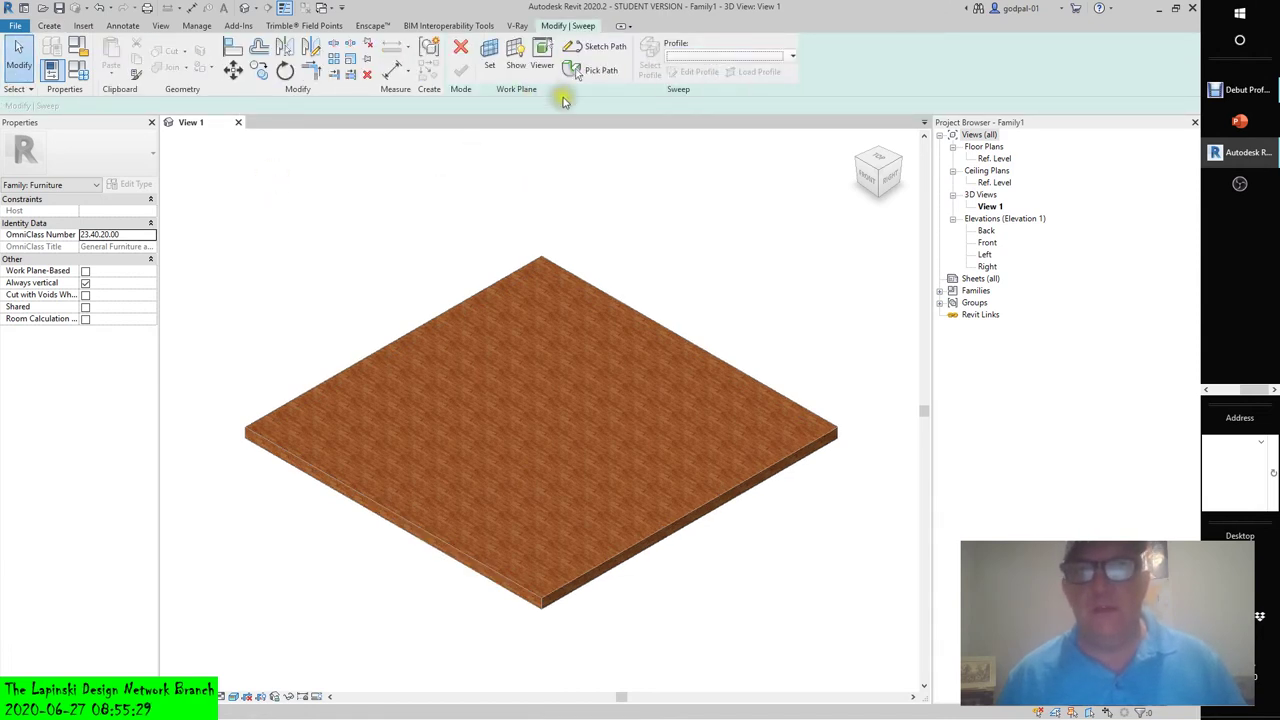
- Pick the board's four top edges as the sweep path and finish the path
{"action": "left_click", "coordinate": [591, 72]}
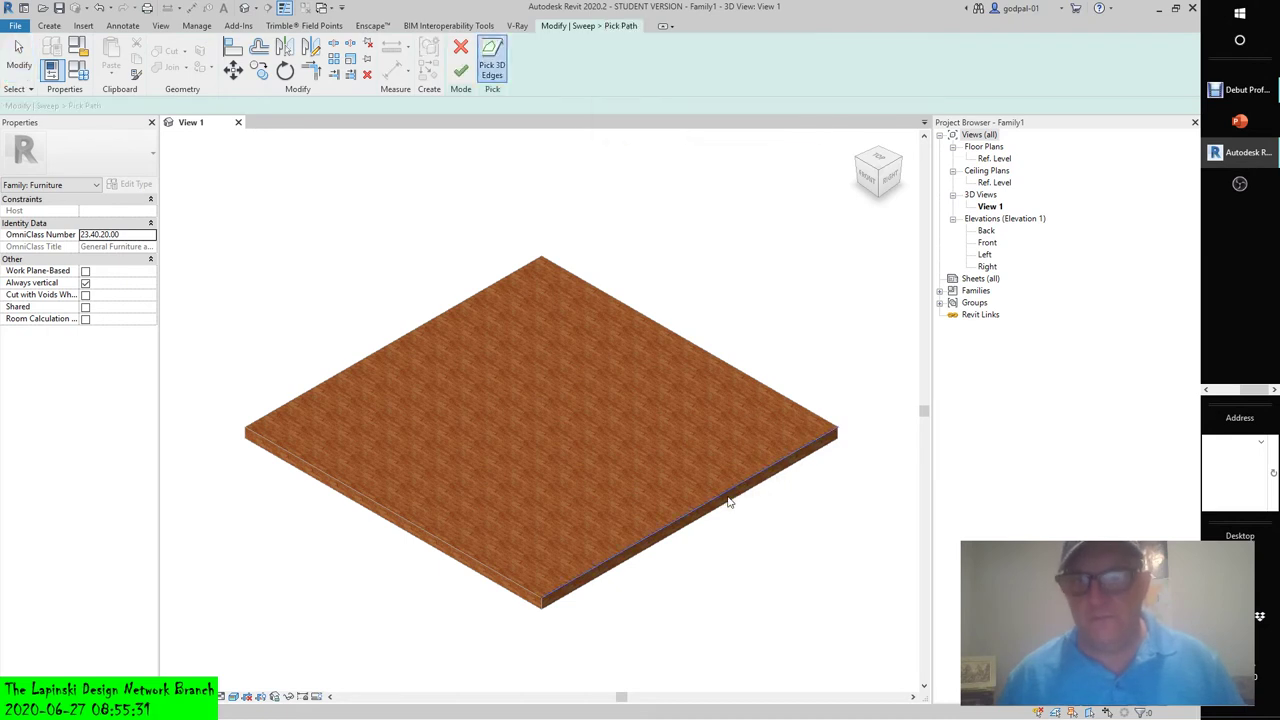
{"action": "left_click", "coordinate": [728, 499]}
{"action": "left_click", "coordinate": [750, 378]}
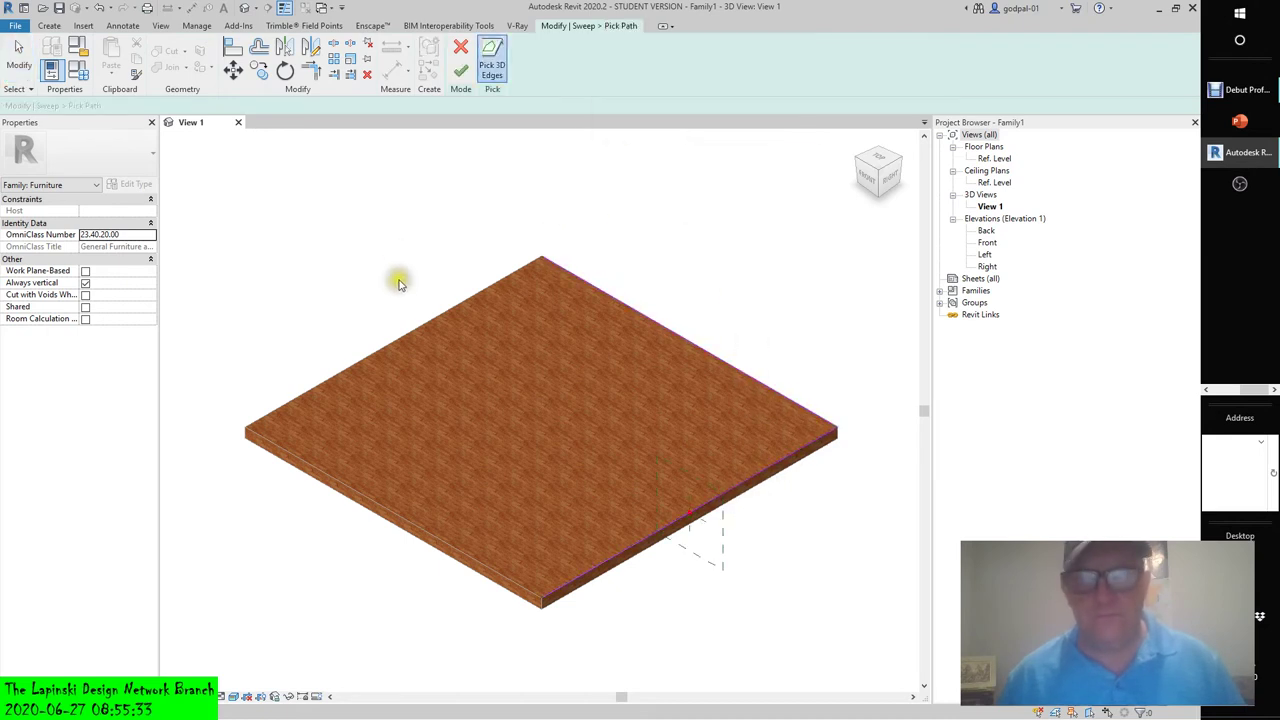
{"action": "left_click", "coordinate": [401, 338]}
{"action": "left_click", "coordinate": [329, 473]}
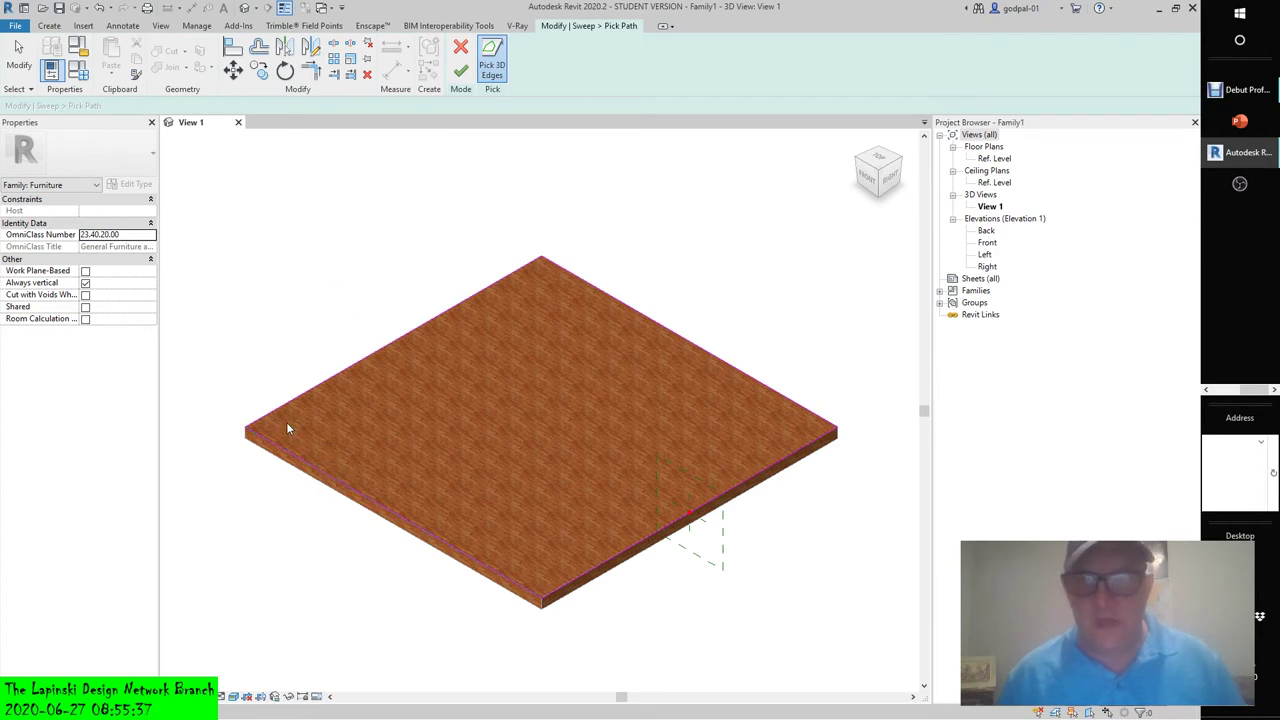
{"action": "left_click", "coordinate": [460, 71]}
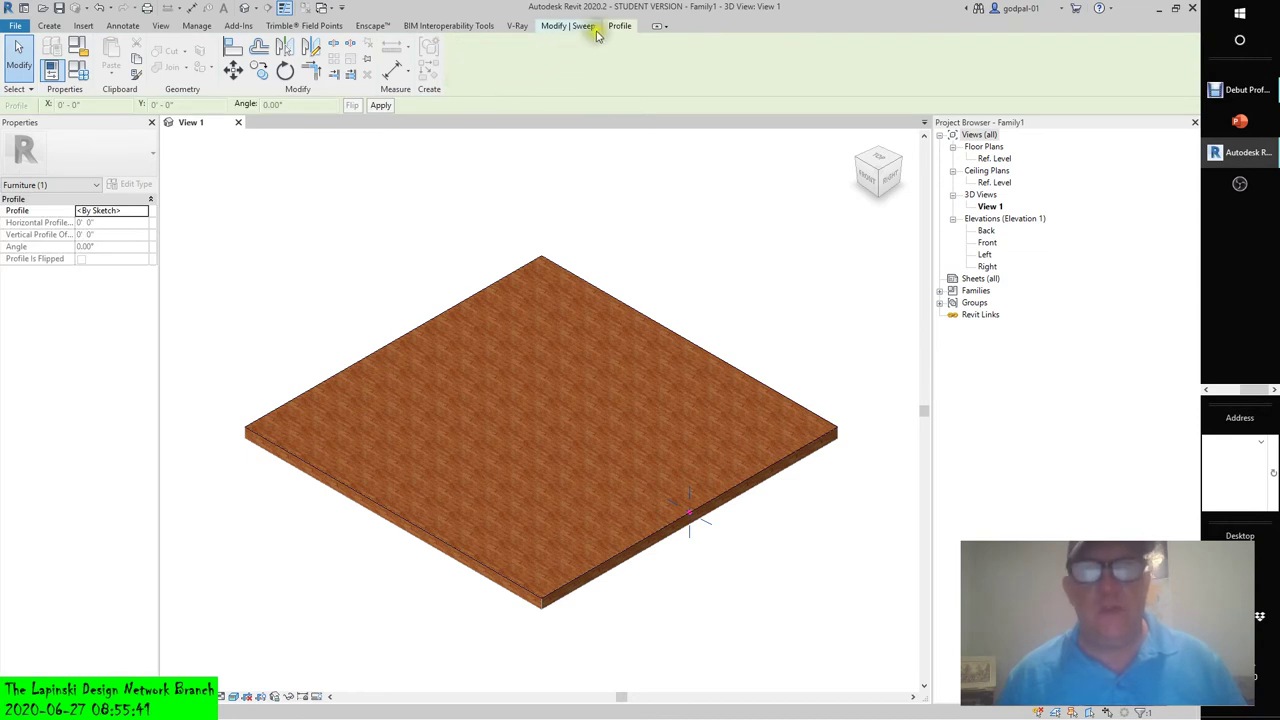
- Assign the c15 Table Void Profile, flip it, and finish the void sweep around the edges
{"action": "left_click", "coordinate": [580, 26]}
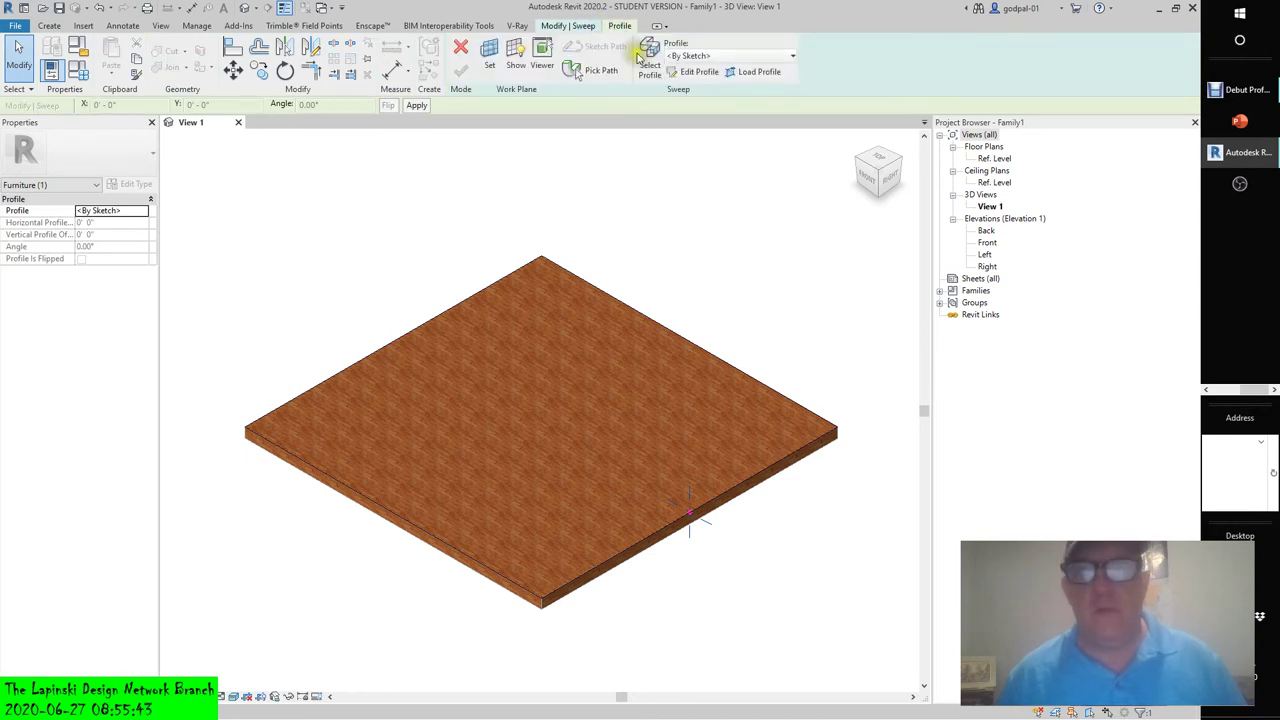
{"action": "left_click", "coordinate": [685, 57]}
{"action": "left_click", "coordinate": [690, 85]}
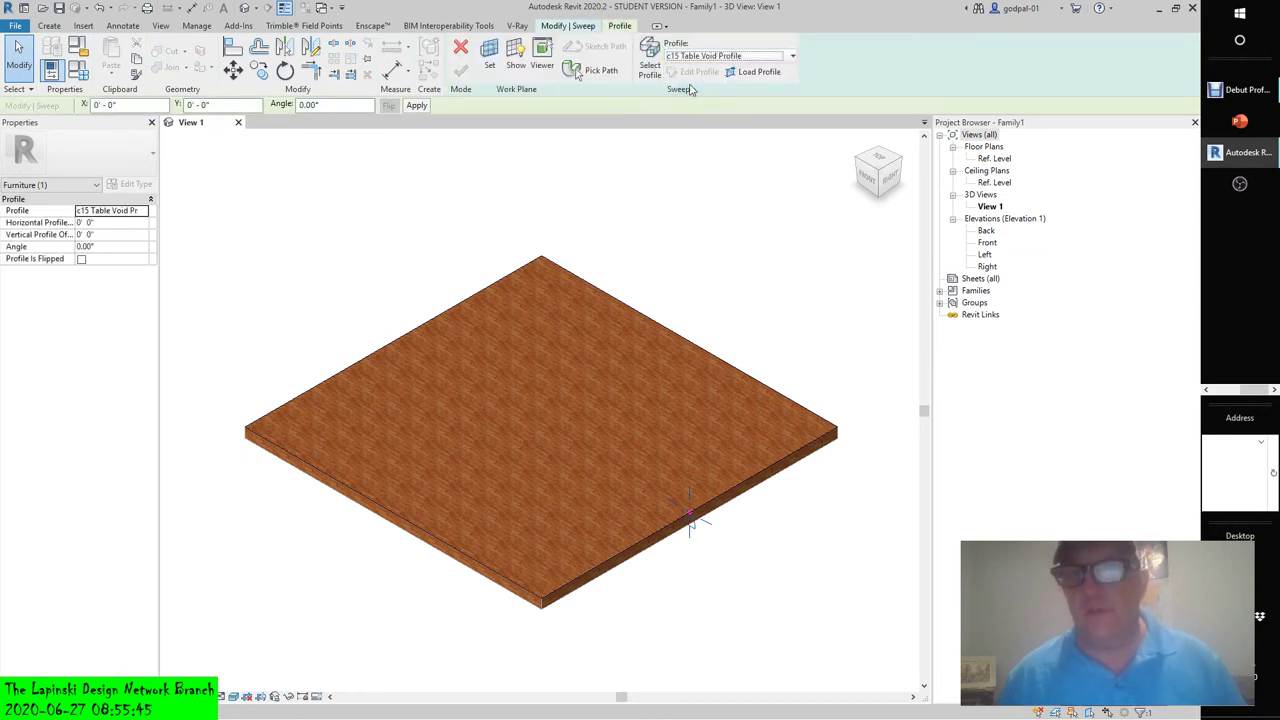
{"action": "scroll", "coordinate": [685, 535], "scroll_direction": "up", "scroll_amount": 5}
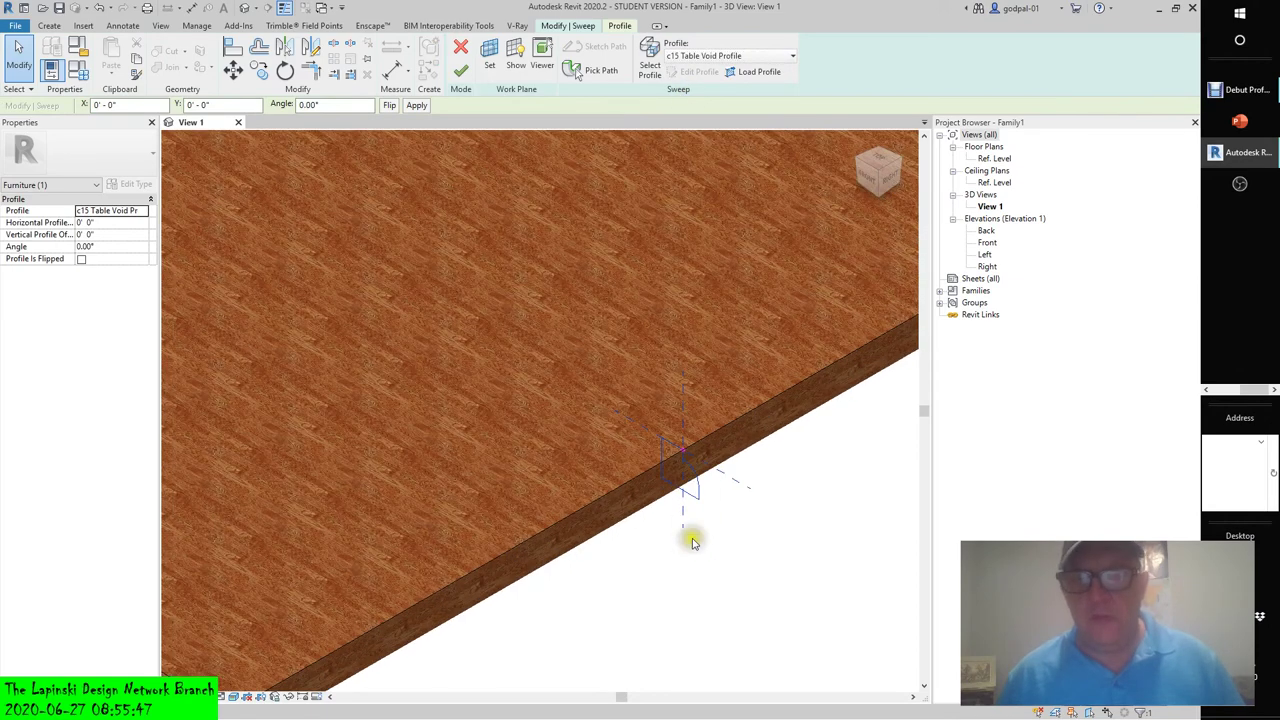
{"action": "scroll", "coordinate": [686, 582], "scroll_direction": "down", "scroll_amount": 3}
{"action": "scroll", "coordinate": [687, 582], "scroll_direction": "down", "scroll_amount": 2}
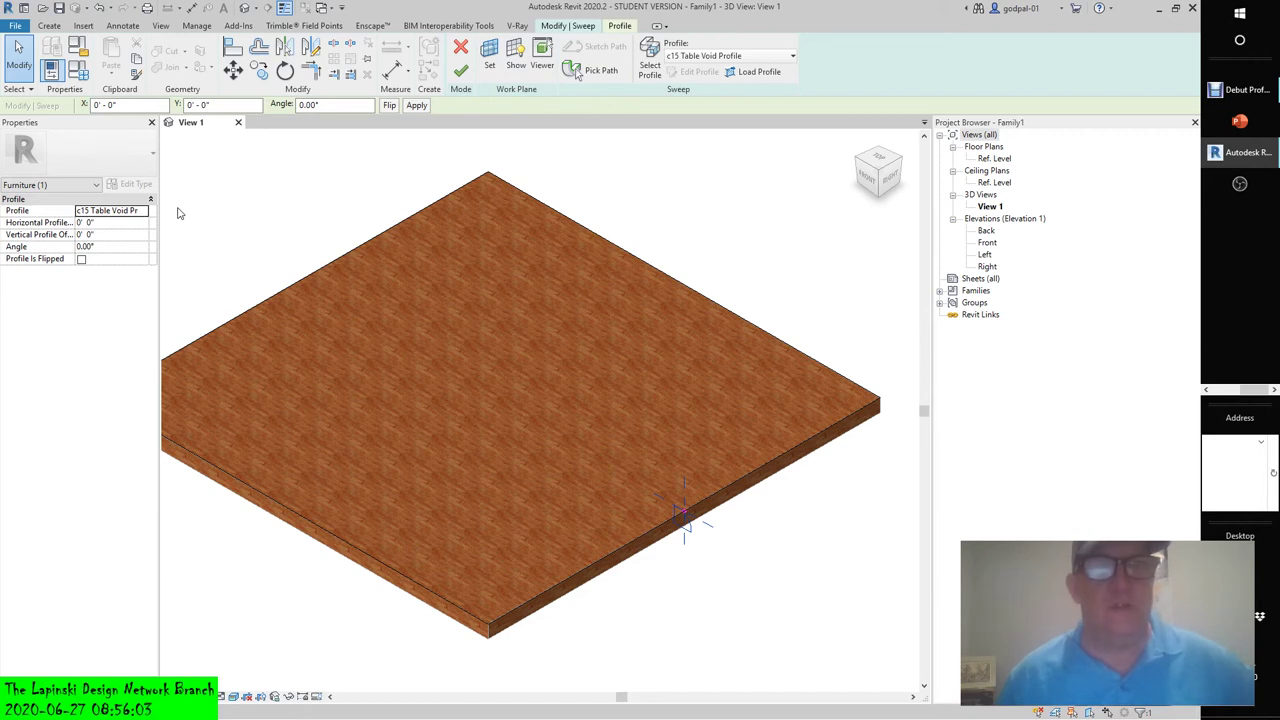
{"action": "left_click", "coordinate": [390, 106]}
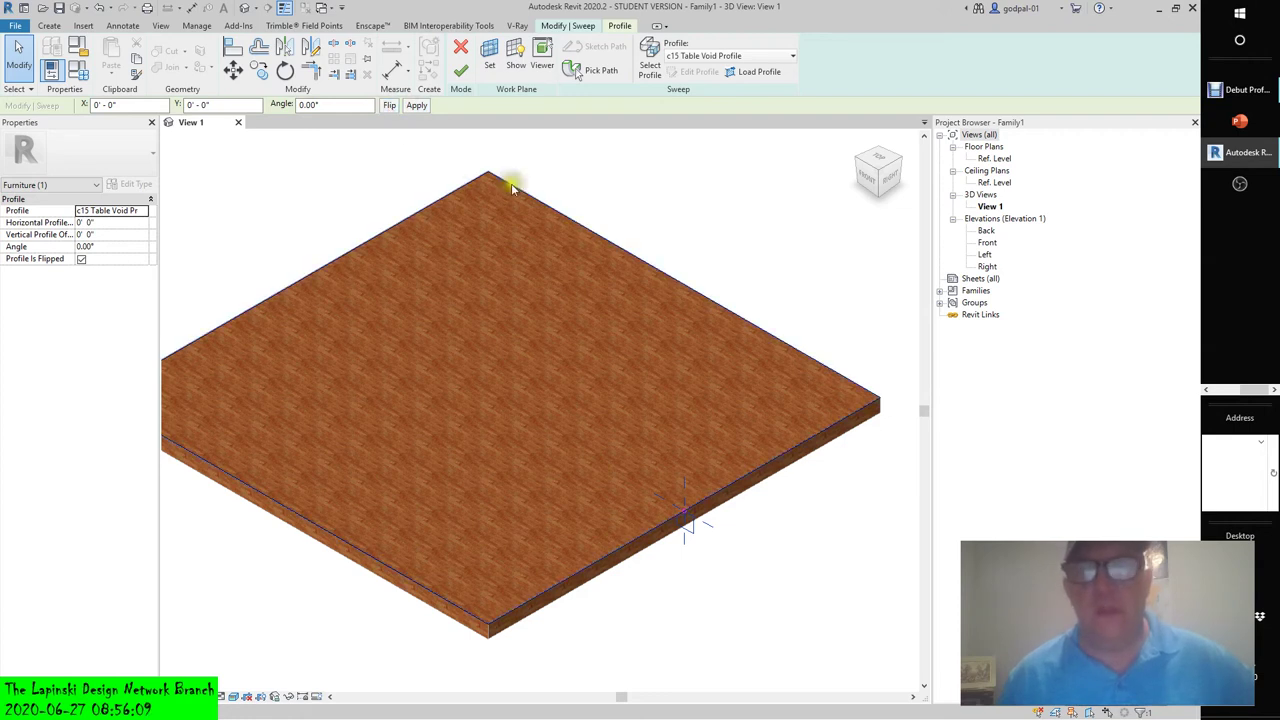
{"action": "left_click", "coordinate": [461, 70]}
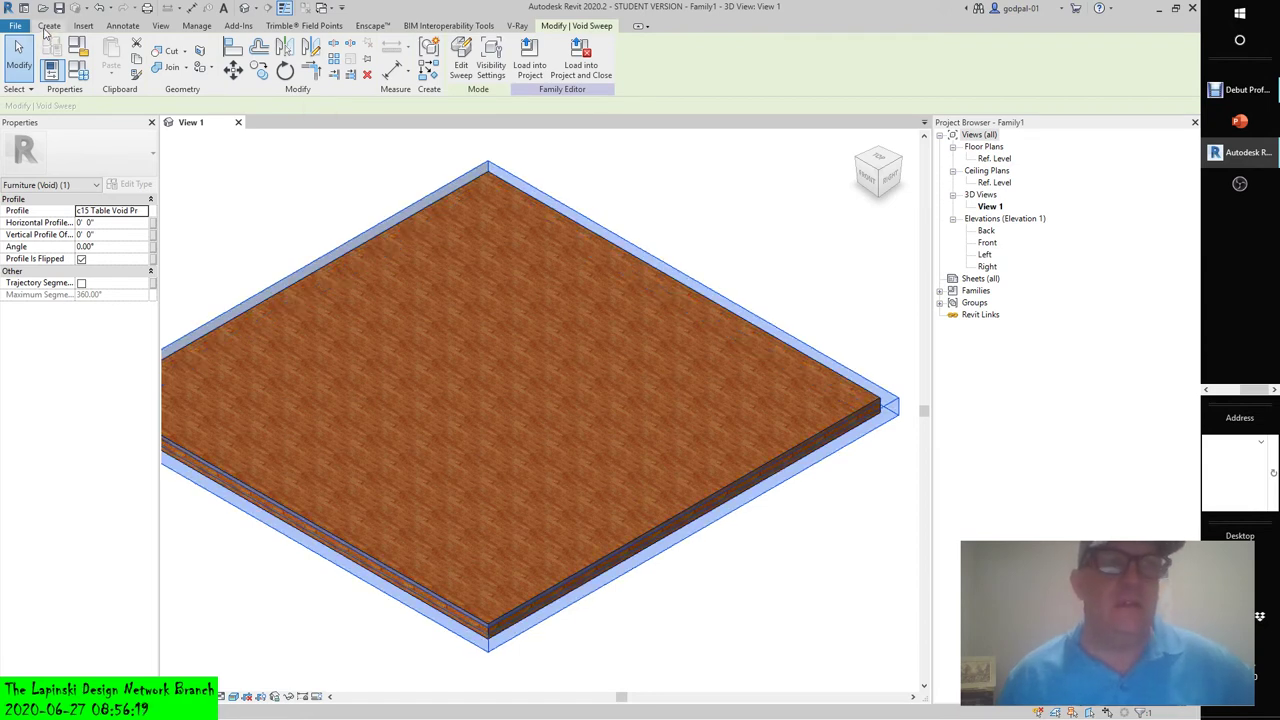
- Choose Void Swept Blend from the Create tab's Void Forms list
{"action": "left_click", "coordinate": [48, 26]}
{"action": "left_click", "coordinate": [260, 68]}
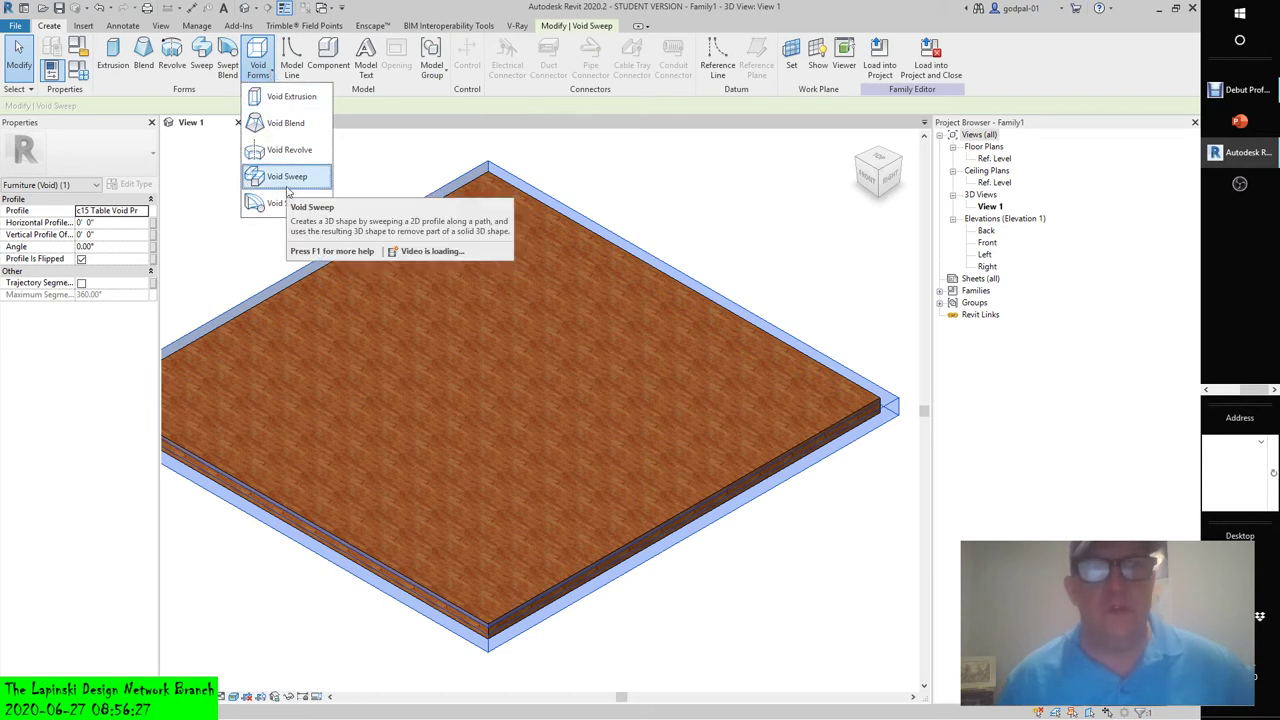
{"action": "left_click", "coordinate": [229, 67]}
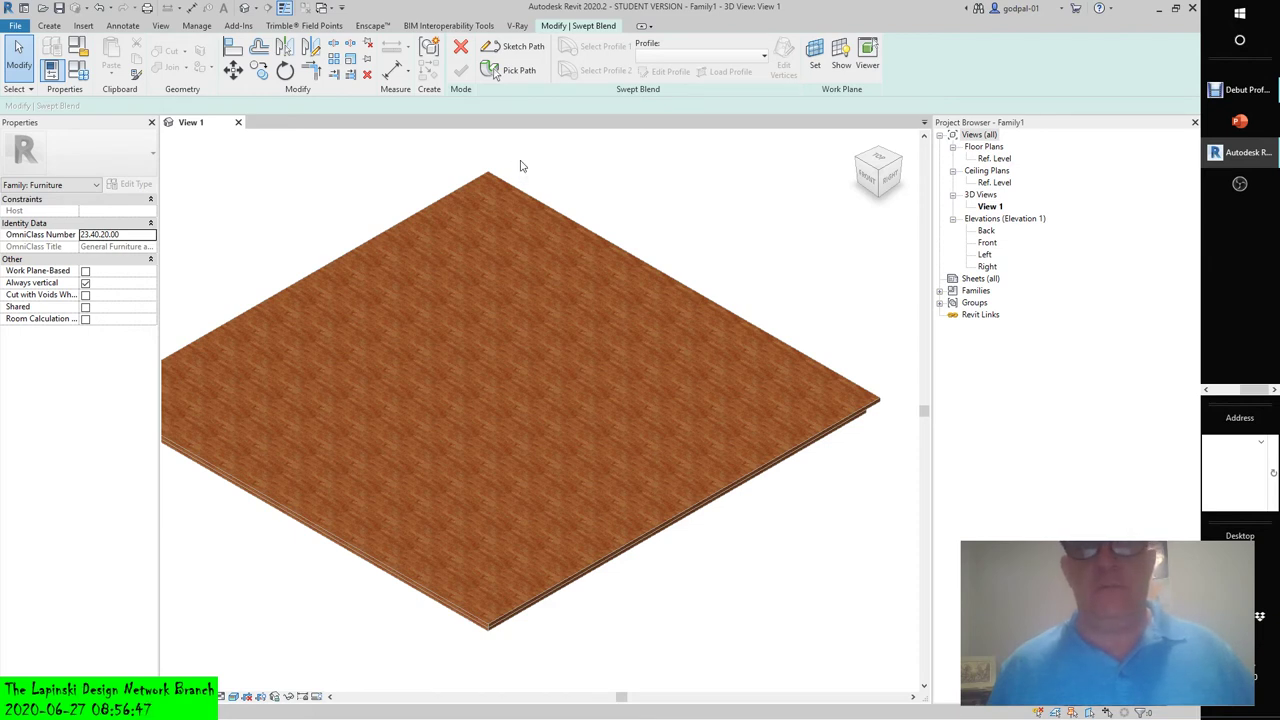
- Pick the slab's four top edges as the blend path, try finishing, and dismiss the error
{"action": "left_click", "coordinate": [492, 70]}
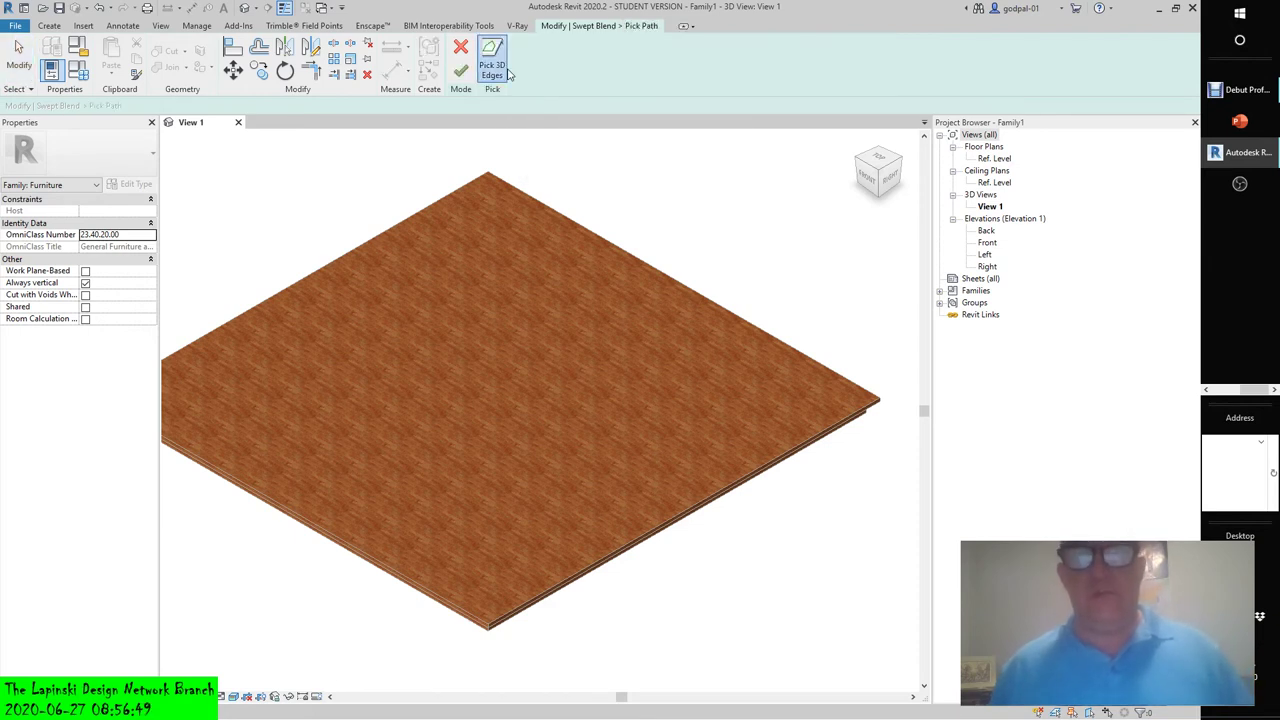
{"action": "left_click", "coordinate": [605, 560]}
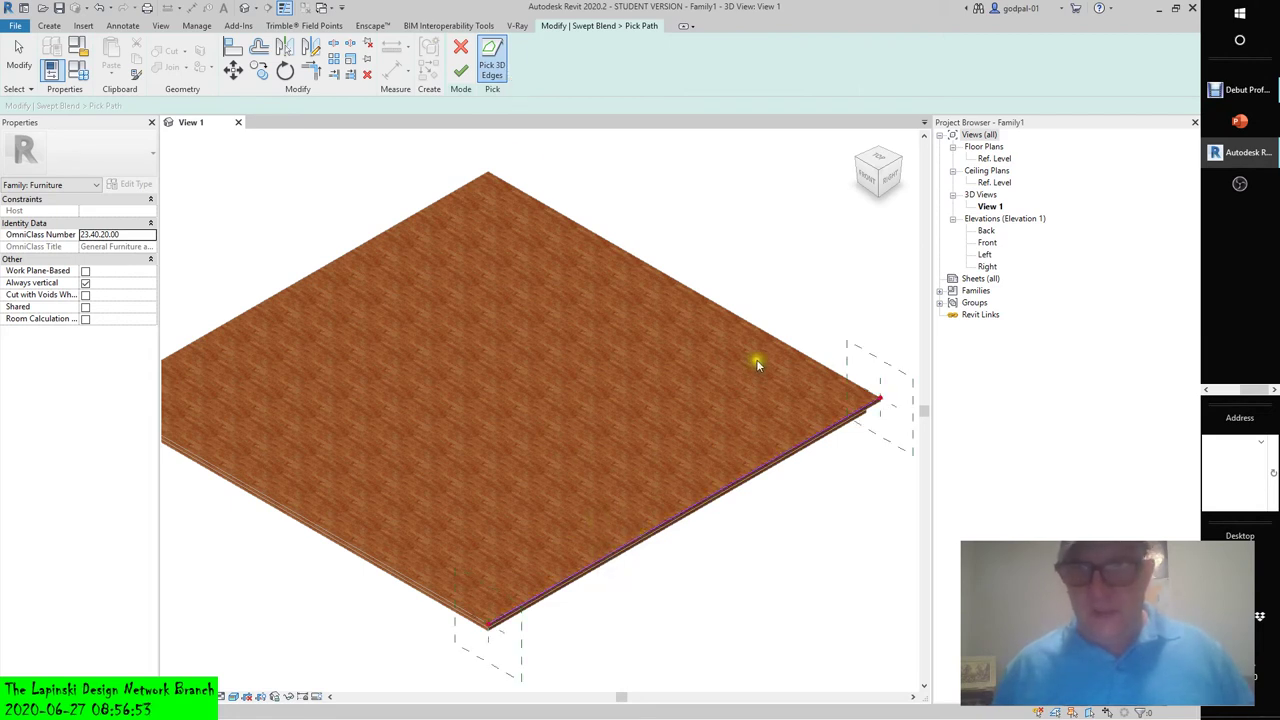
{"action": "left_click", "coordinate": [760, 328]}
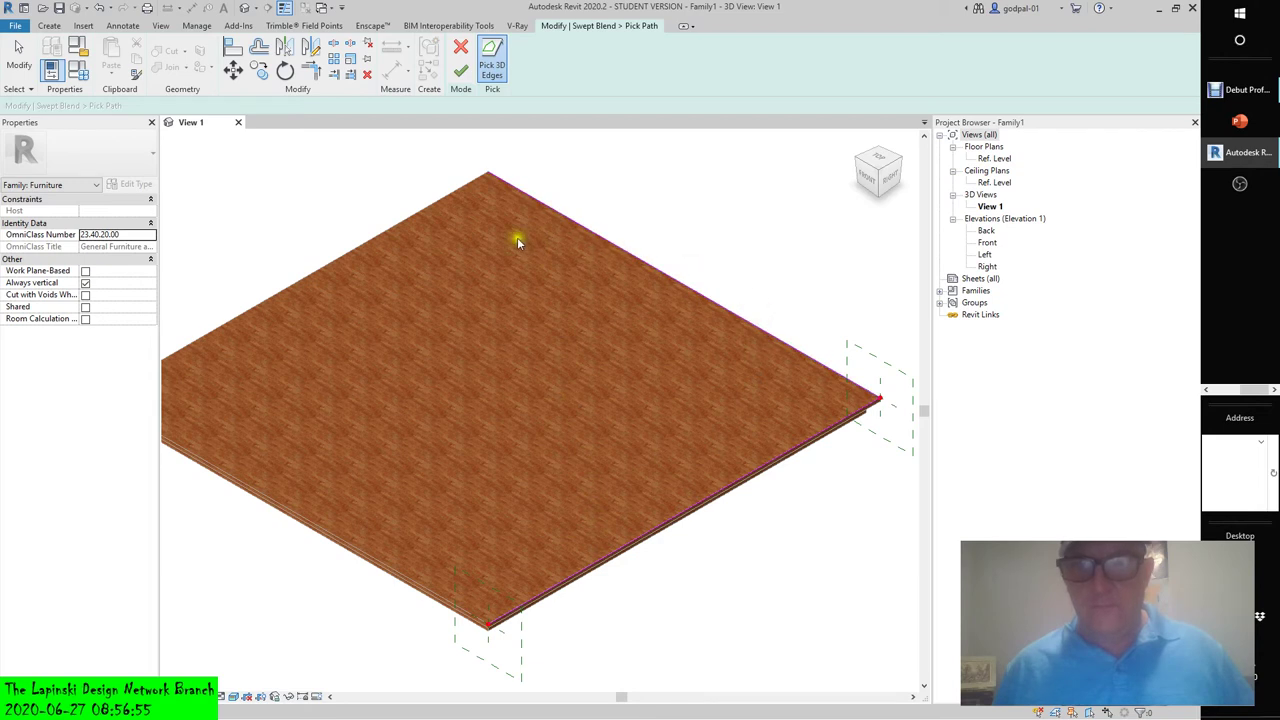
{"action": "left_click", "coordinate": [388, 230]}
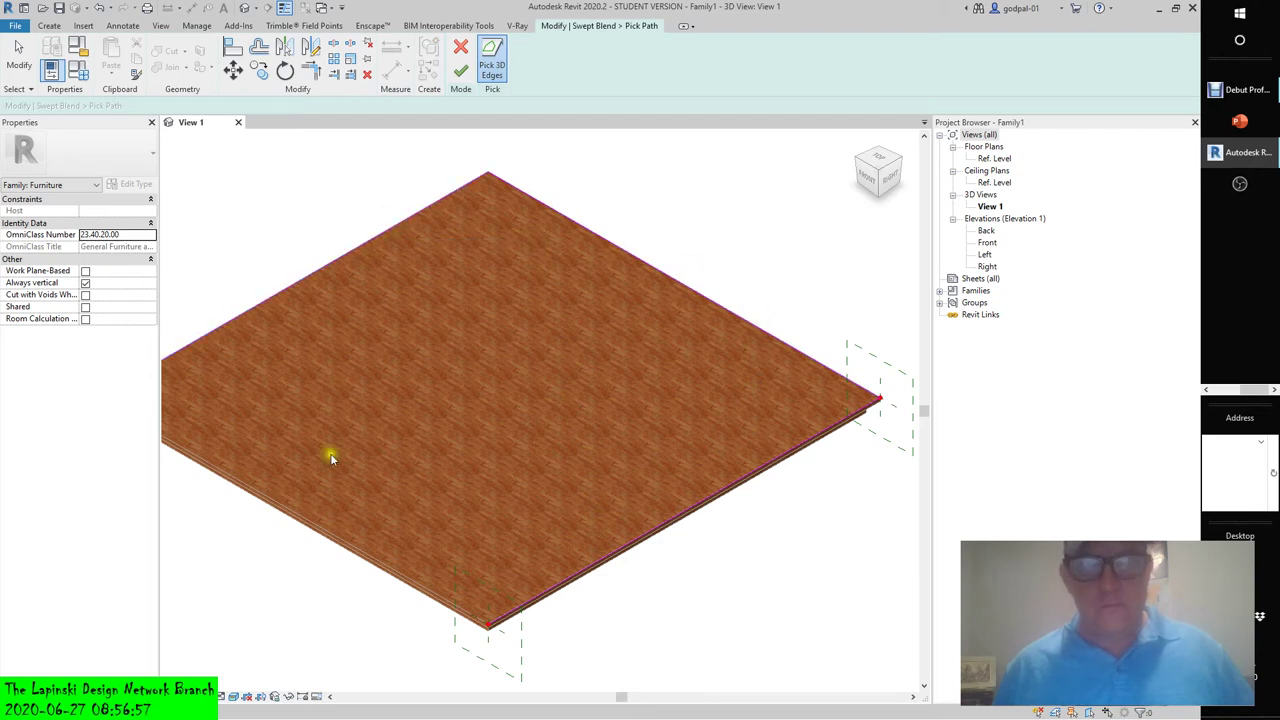
{"action": "left_click", "coordinate": [333, 535]}
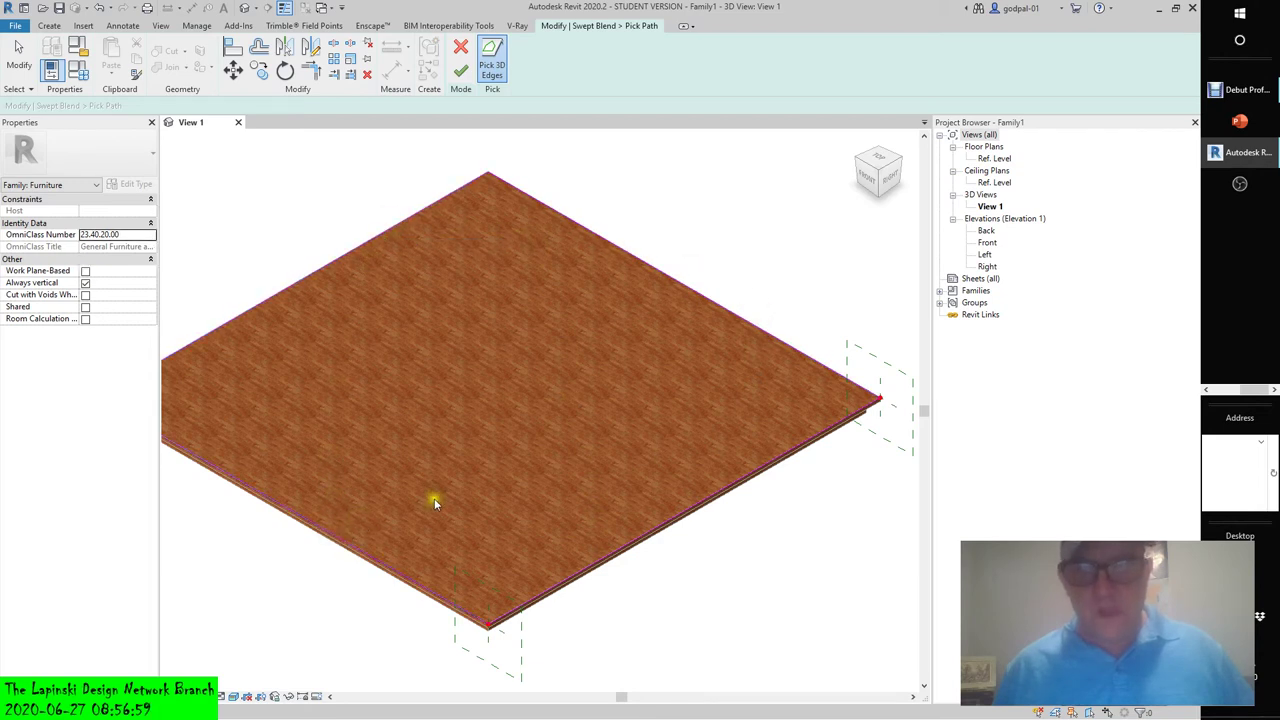
{"action": "left_click", "coordinate": [460, 70]}
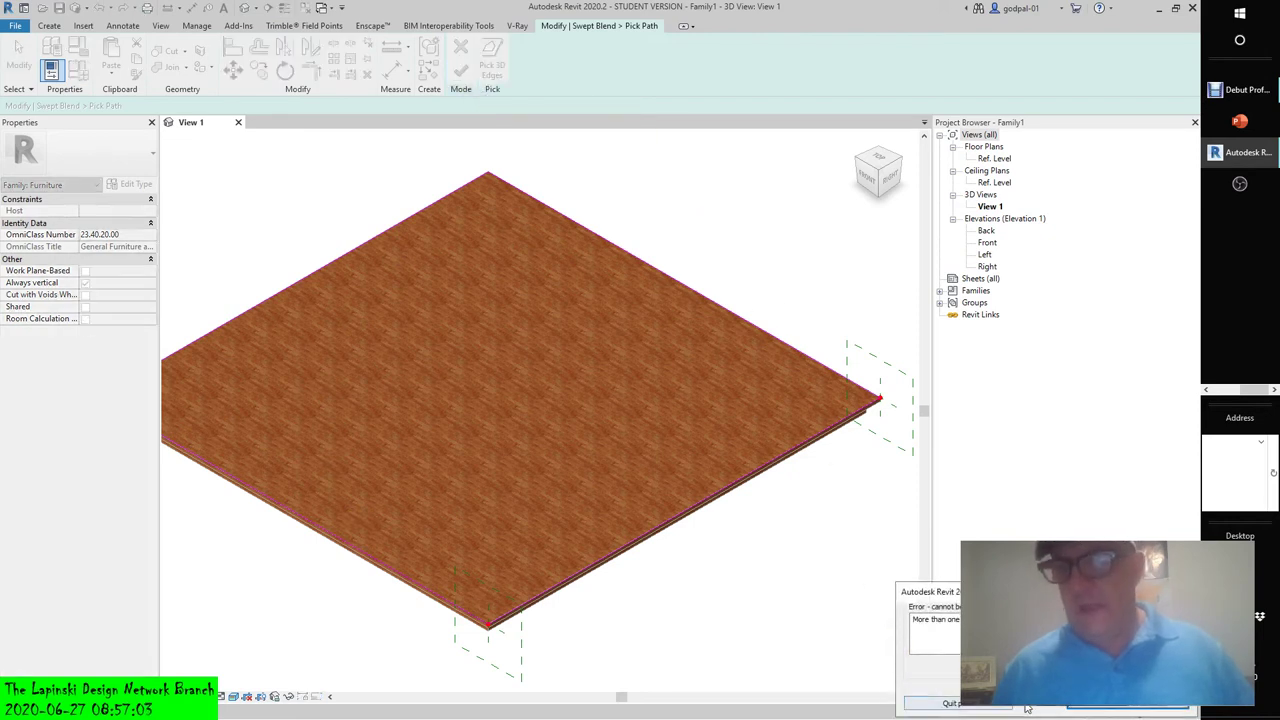
{"action": "left_click", "coordinate": [1094, 710]}
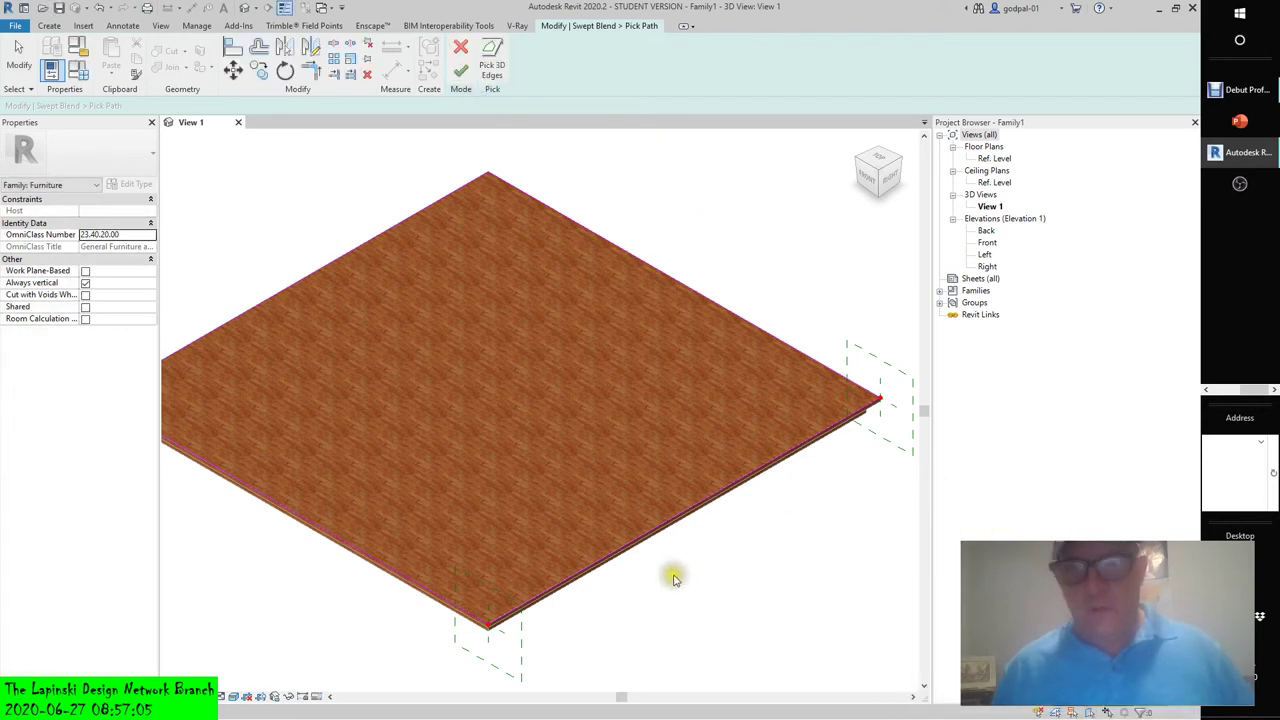
- From a low orbit angle, resume Pick Path and select the slab's front edges
{"action": "middle_click_drag", "start_coordinate": [651, 595], "coordinate": [694, 495], "text": "shift"}
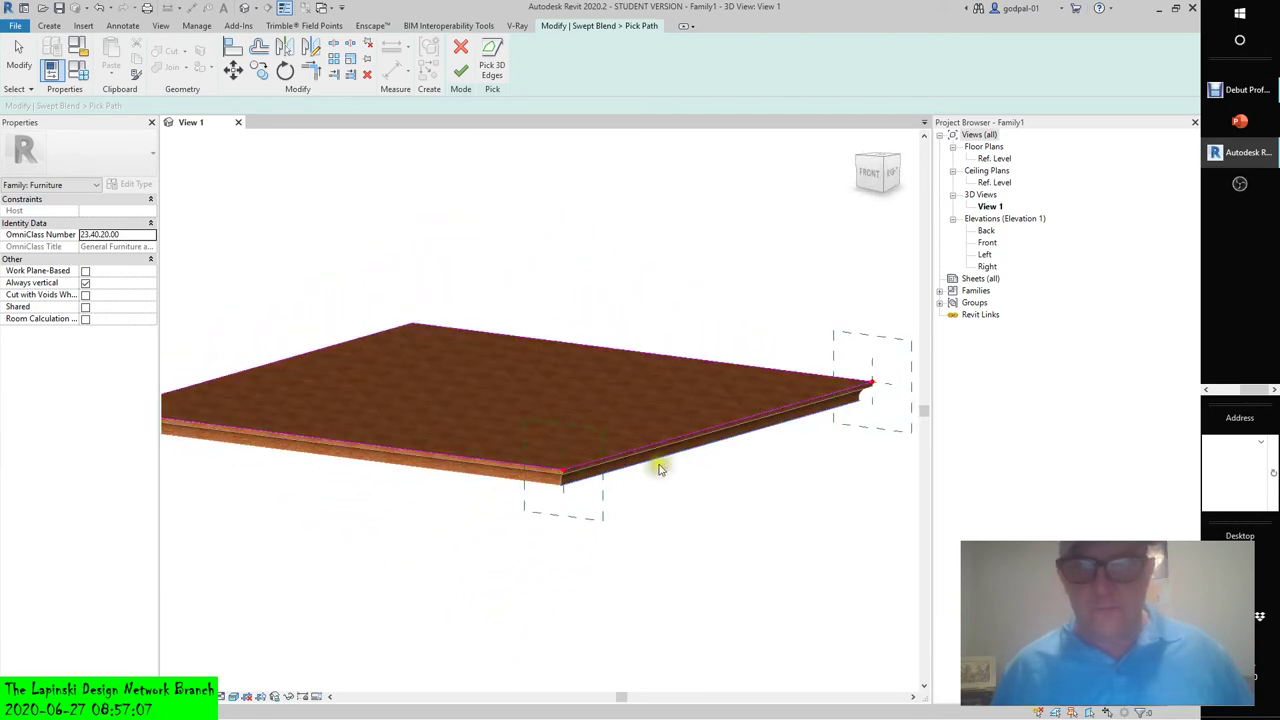
{"action": "left_click", "coordinate": [491, 58]}
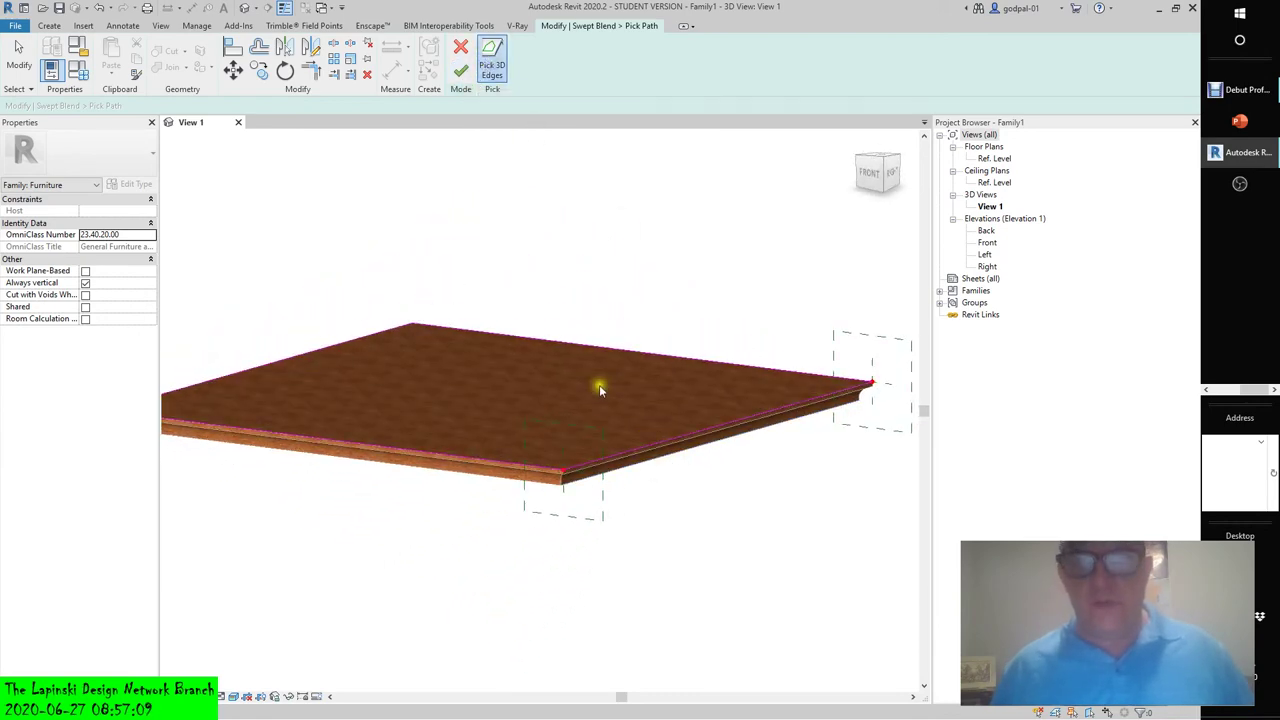
{"action": "left_click", "coordinate": [604, 479]}
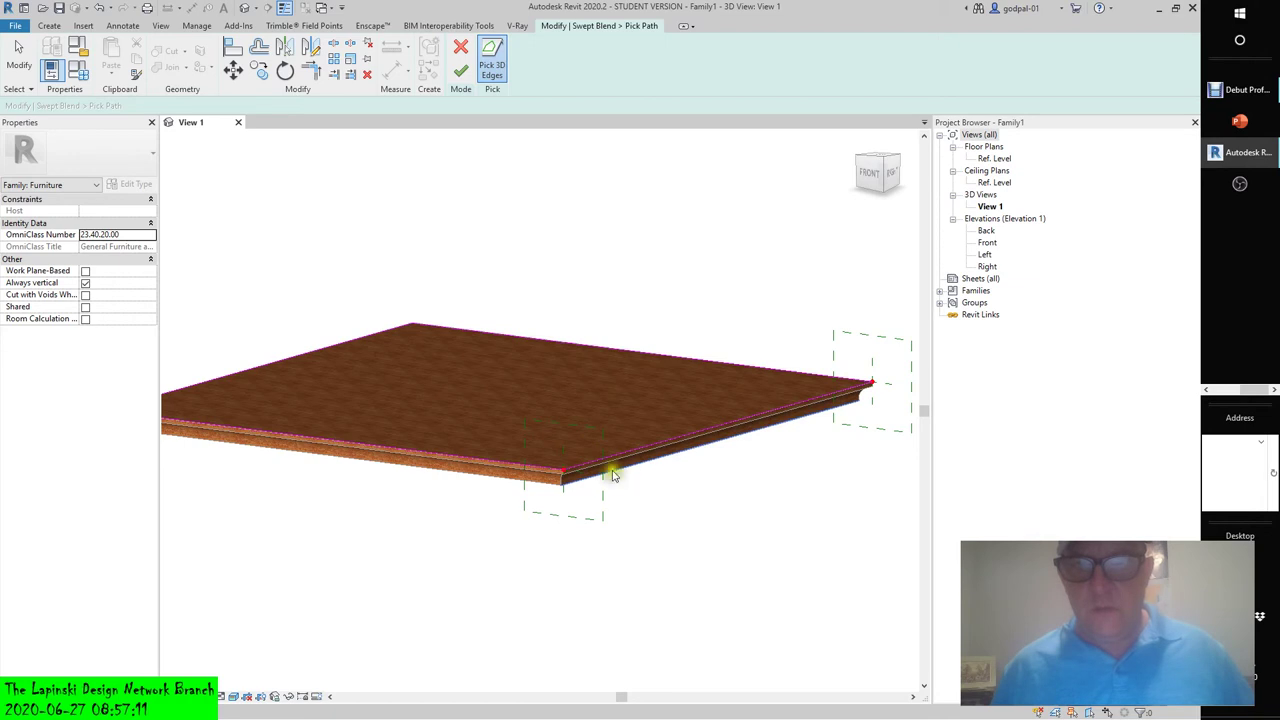
{"action": "scroll", "coordinate": [612, 479], "scroll_direction": "up", "scroll_amount": 3}
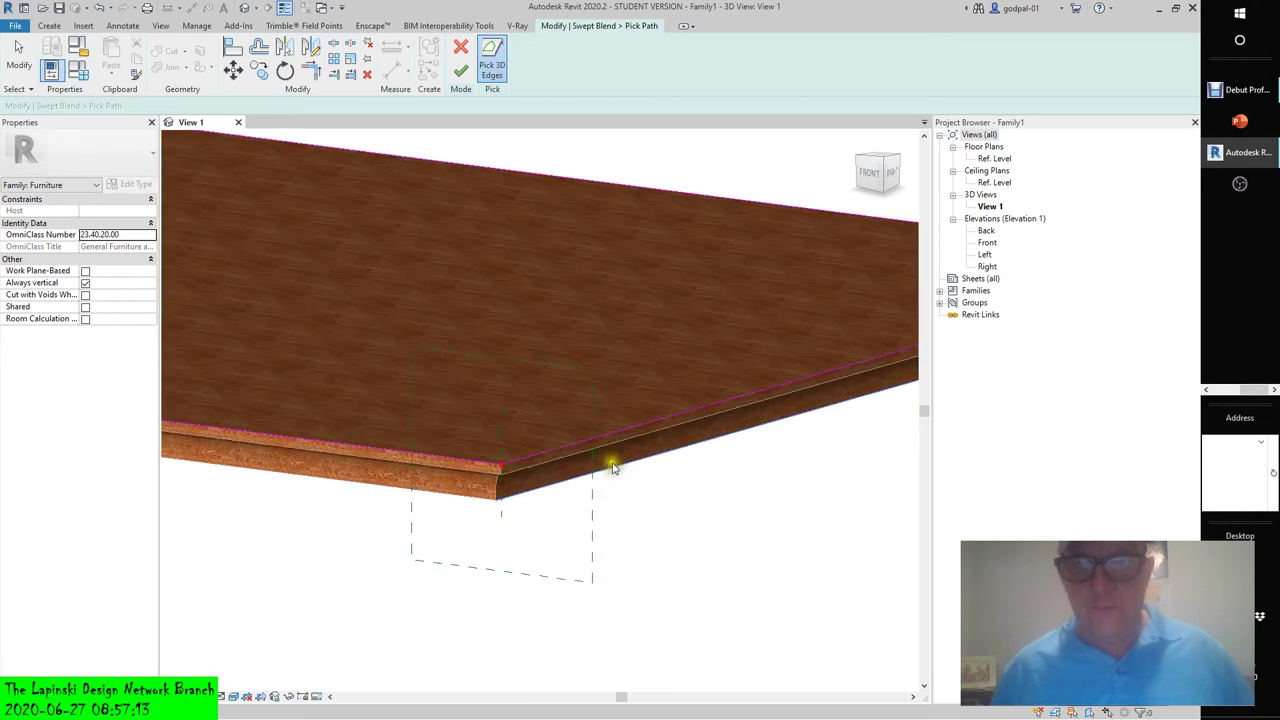
{"action": "left_click", "coordinate": [604, 455]}
{"action": "left_click", "coordinate": [478, 485]}
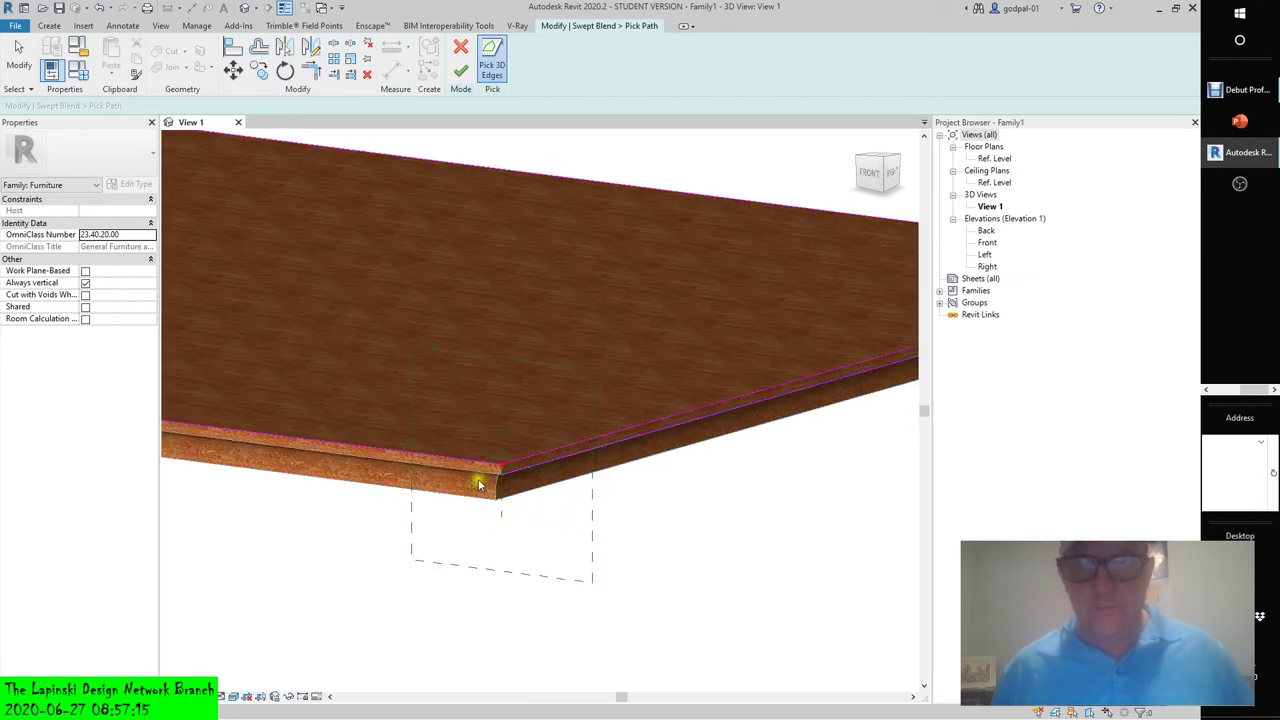
{"action": "scroll", "coordinate": [476, 476], "scroll_direction": "down", "scroll_amount": 3}
- Orbit around the slab, pick its long edge and another tabletop edge, then try finishing the path
{"action": "middle_click_drag", "start_coordinate": [386, 520], "coordinate": [598, 482], "text": "shift"}
{"action": "scroll", "coordinate": [491, 452], "scroll_direction": "up", "scroll_amount": 3}
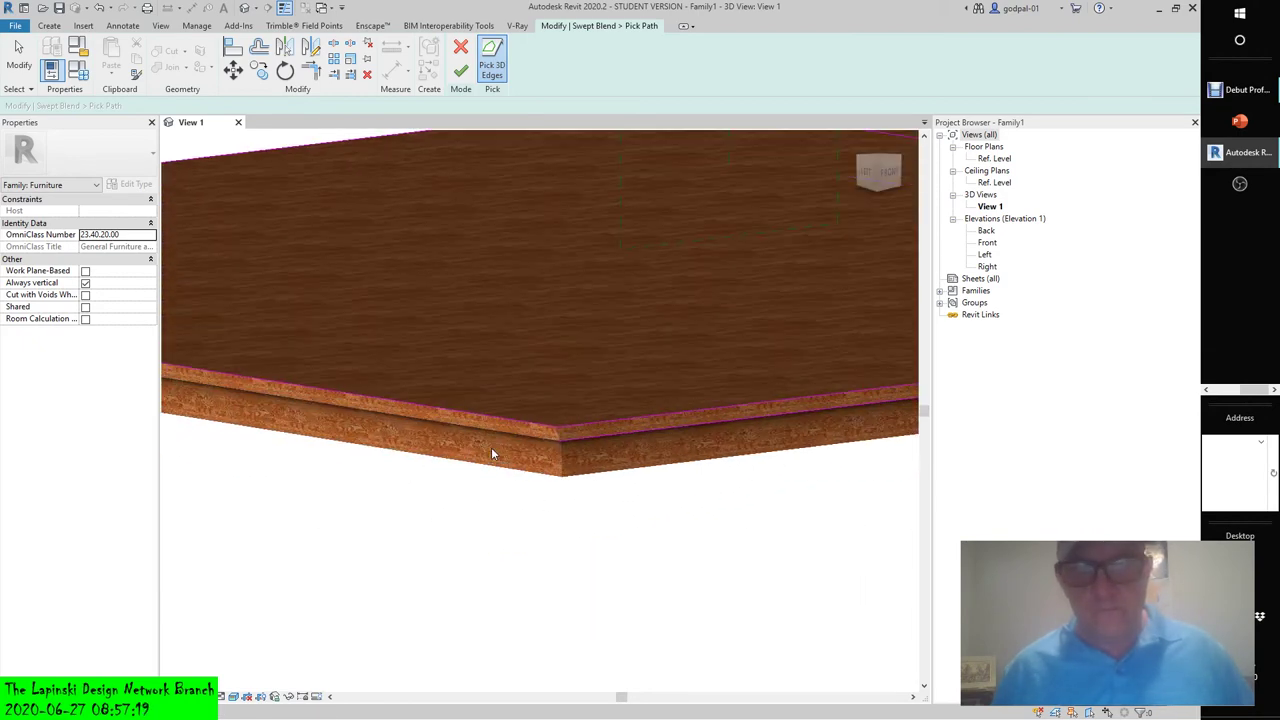
{"action": "middle_click_drag", "start_coordinate": [314, 509], "coordinate": [698, 385], "text": "shift"}
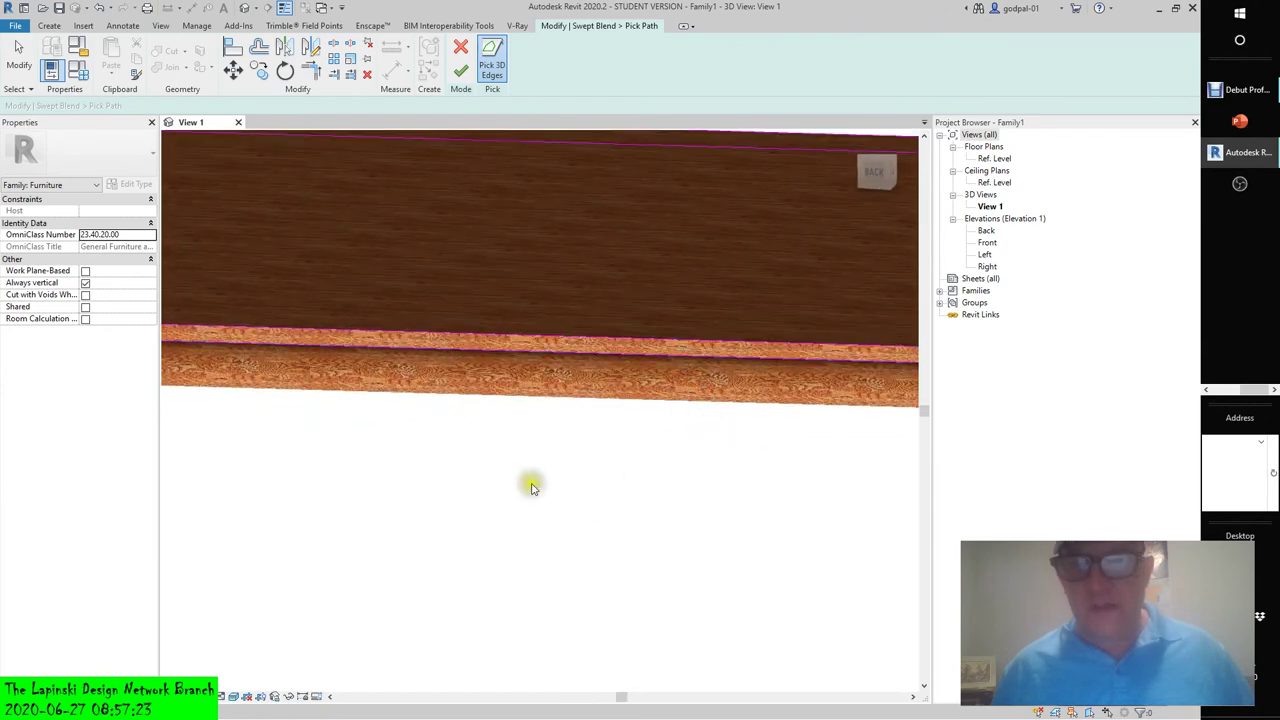
{"action": "middle_click_drag", "start_coordinate": [531, 483], "coordinate": [585, 516], "text": "shift"}
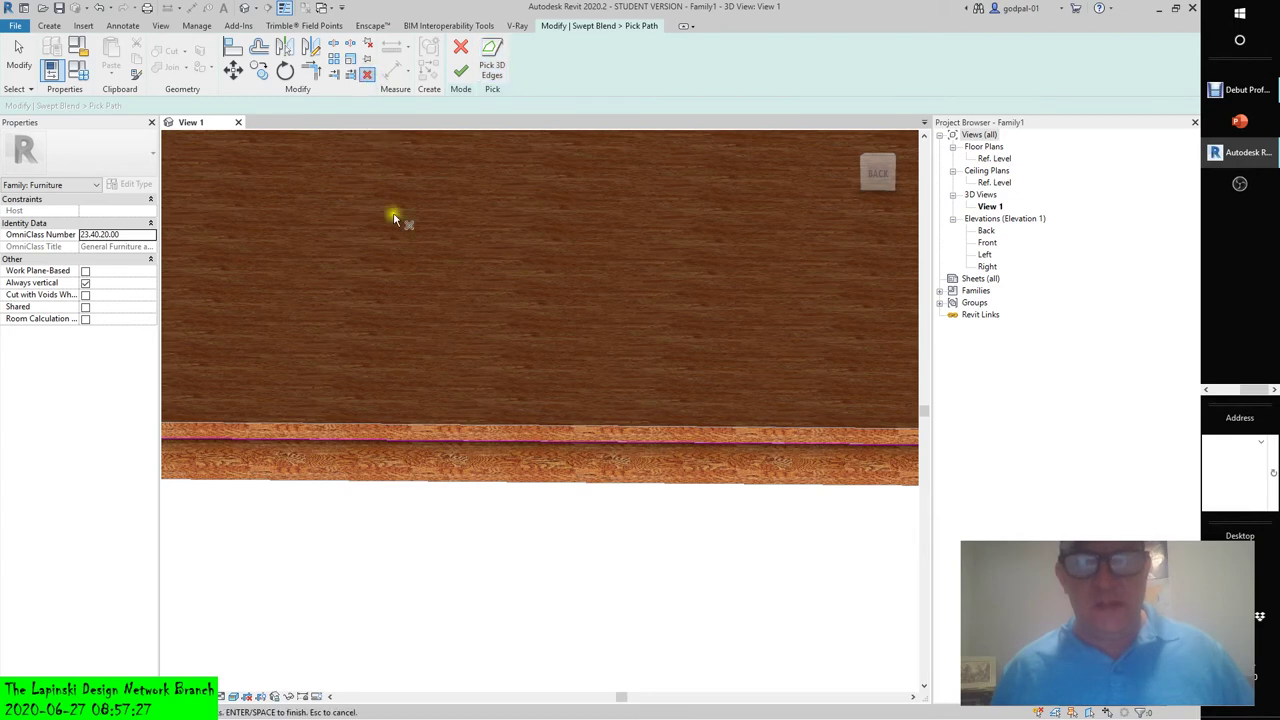
{"action": "scroll", "coordinate": [443, 437], "scroll_direction": "down", "scroll_amount": 6}
{"action": "scroll", "coordinate": [235, 430], "scroll_direction": "up", "scroll_amount": 3}
{"action": "middle_click_drag", "start_coordinate": [235, 430], "coordinate": [449, 417], "text": "shift"}
{"action": "left_click", "coordinate": [489, 373]}
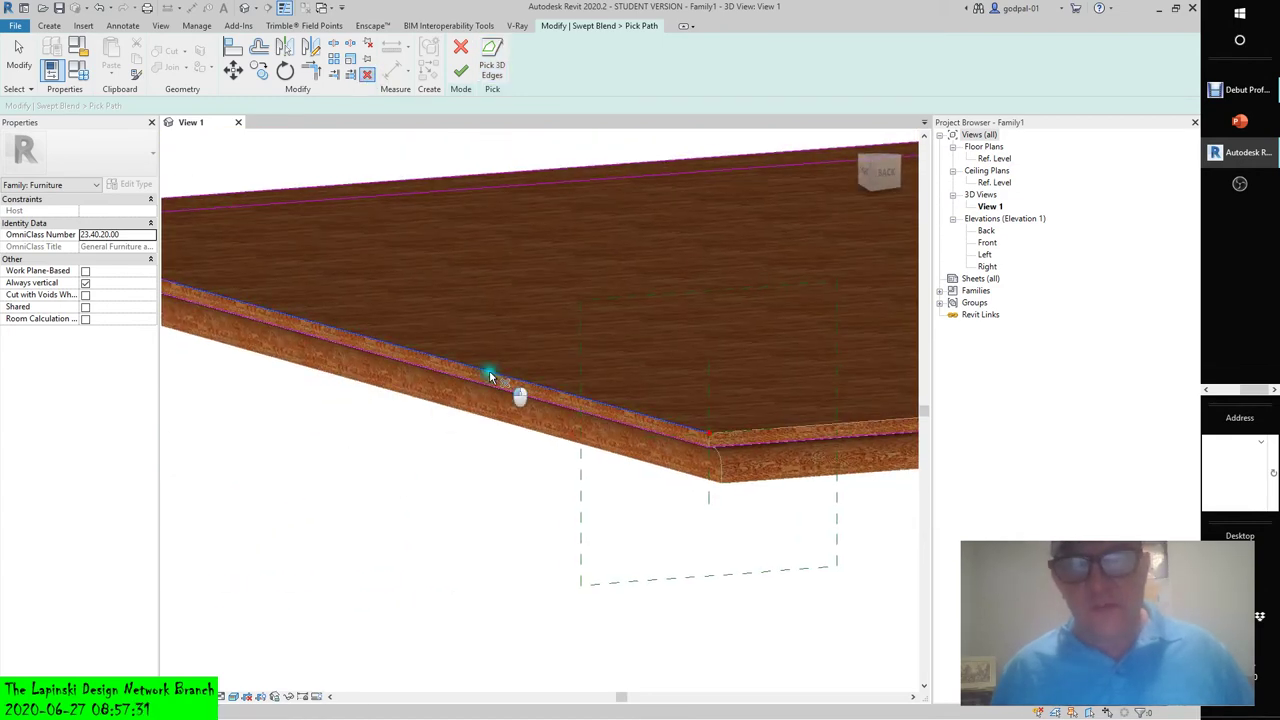
{"action": "middle_click_drag", "start_coordinate": [409, 466], "coordinate": [414, 494], "text": "shift"}
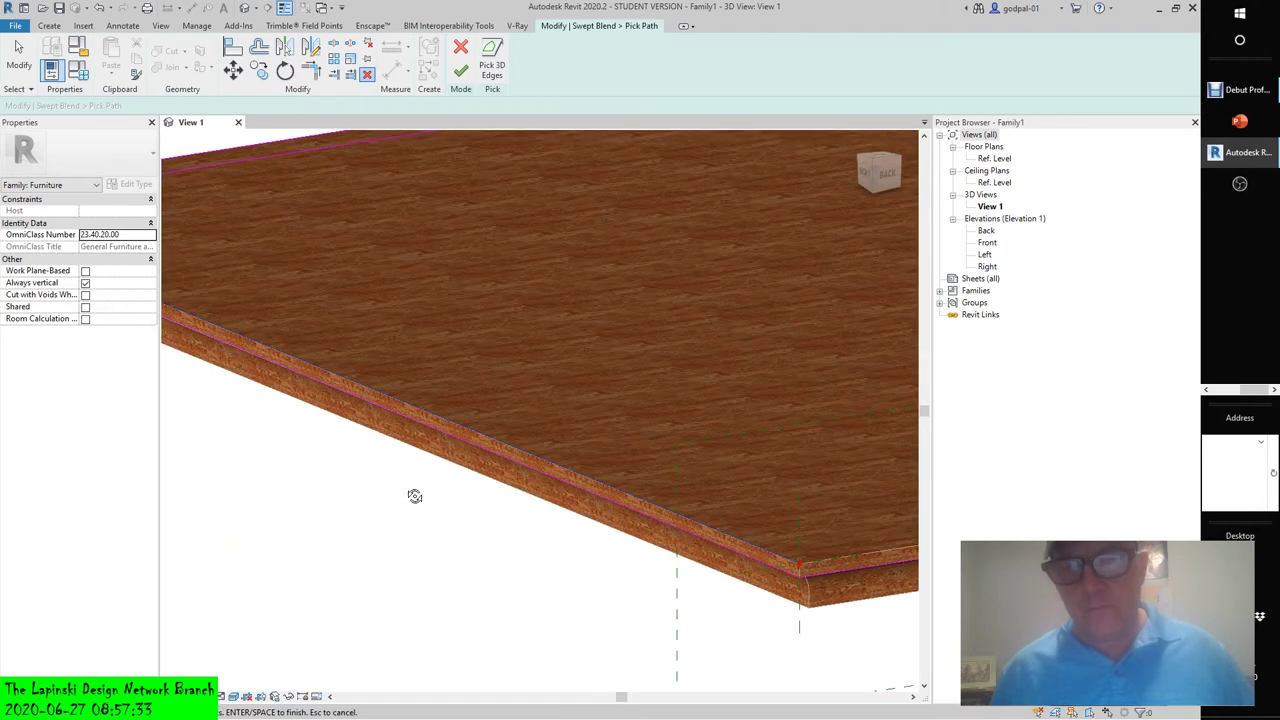
{"action": "left_click", "coordinate": [485, 440]}
{"action": "middle_click_drag", "start_coordinate": [451, 491], "coordinate": [596, 457], "text": "shift"}
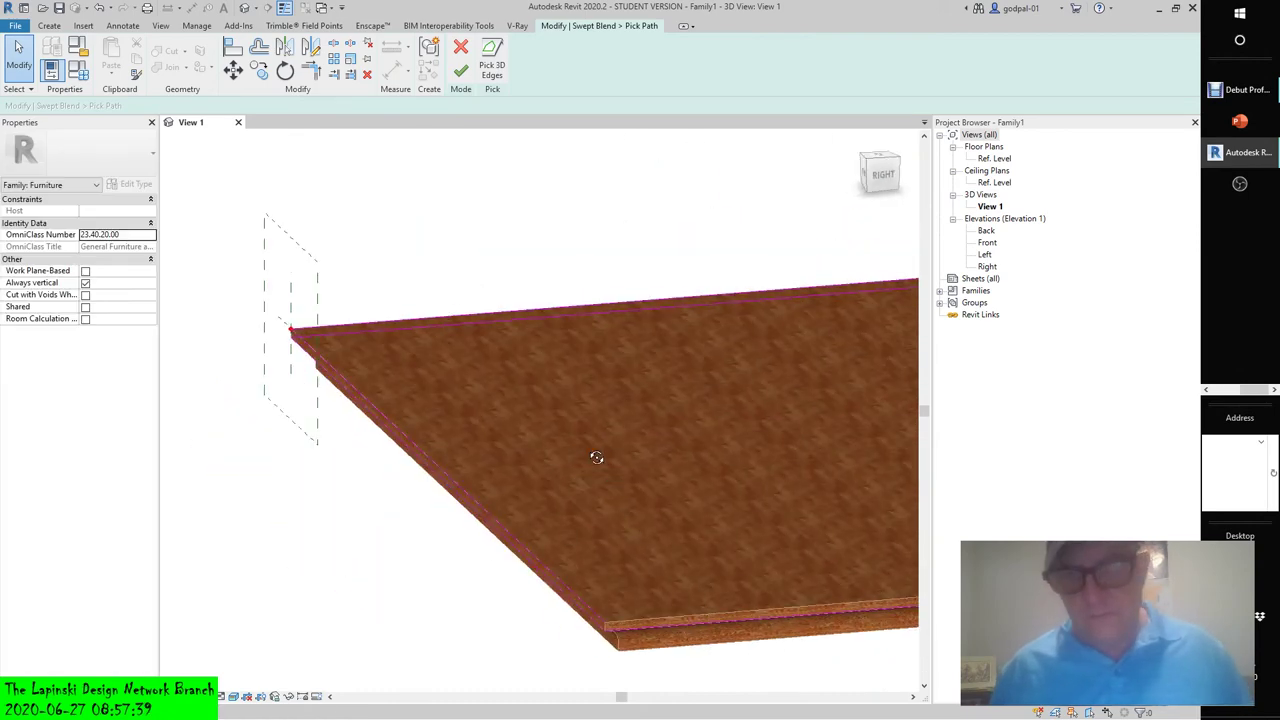
{"action": "left_click", "coordinate": [593, 609]}
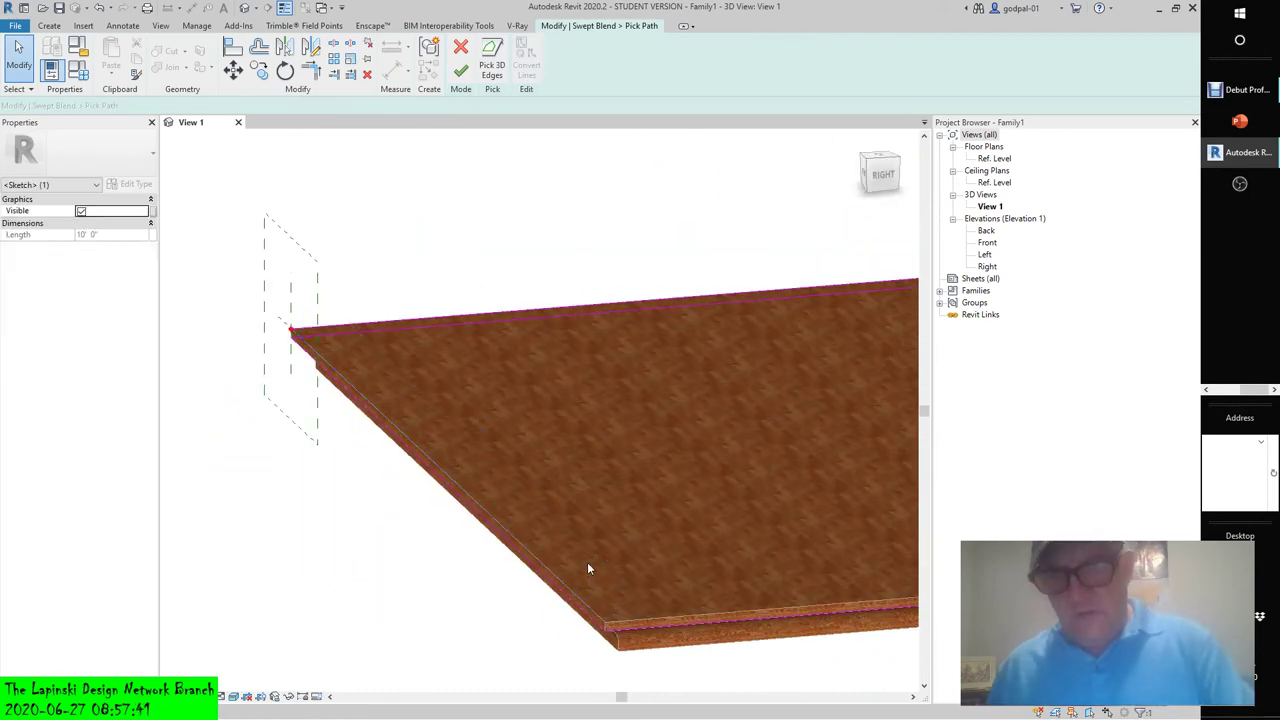
{"action": "middle_click_drag", "start_coordinate": [372, 390], "coordinate": [798, 431], "text": "shift"}
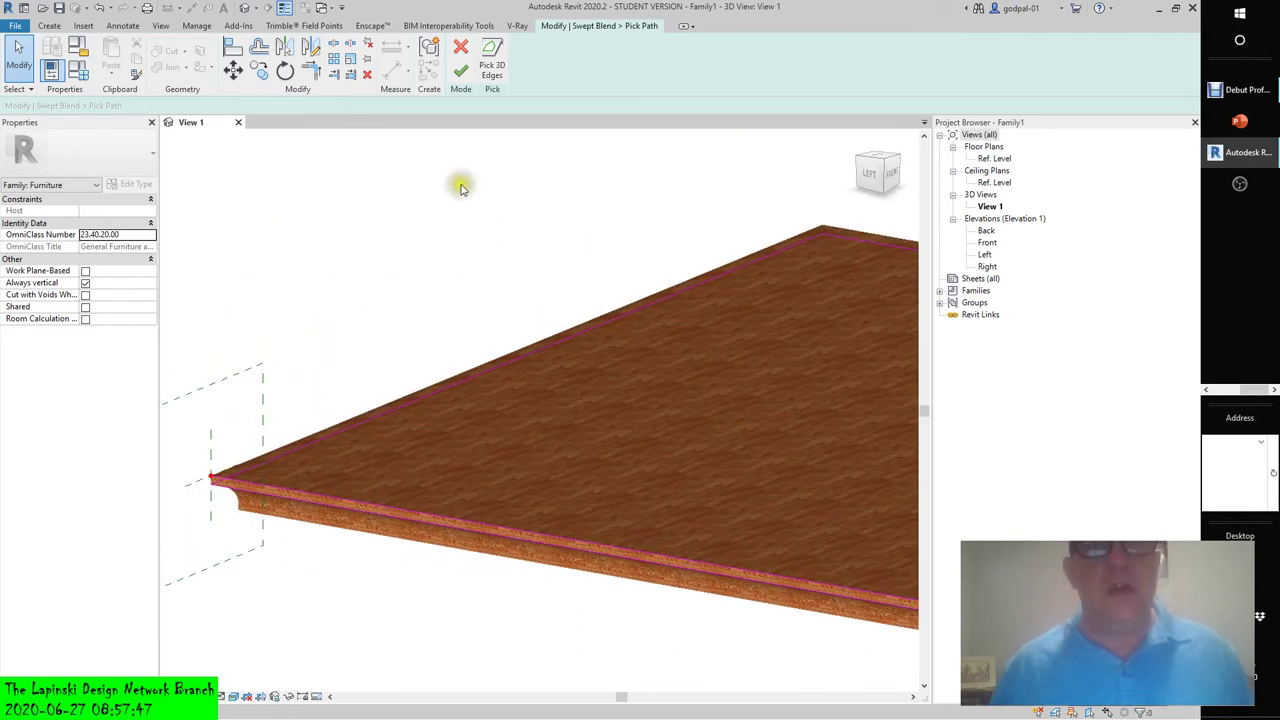
{"action": "left_click", "coordinate": [460, 70]}
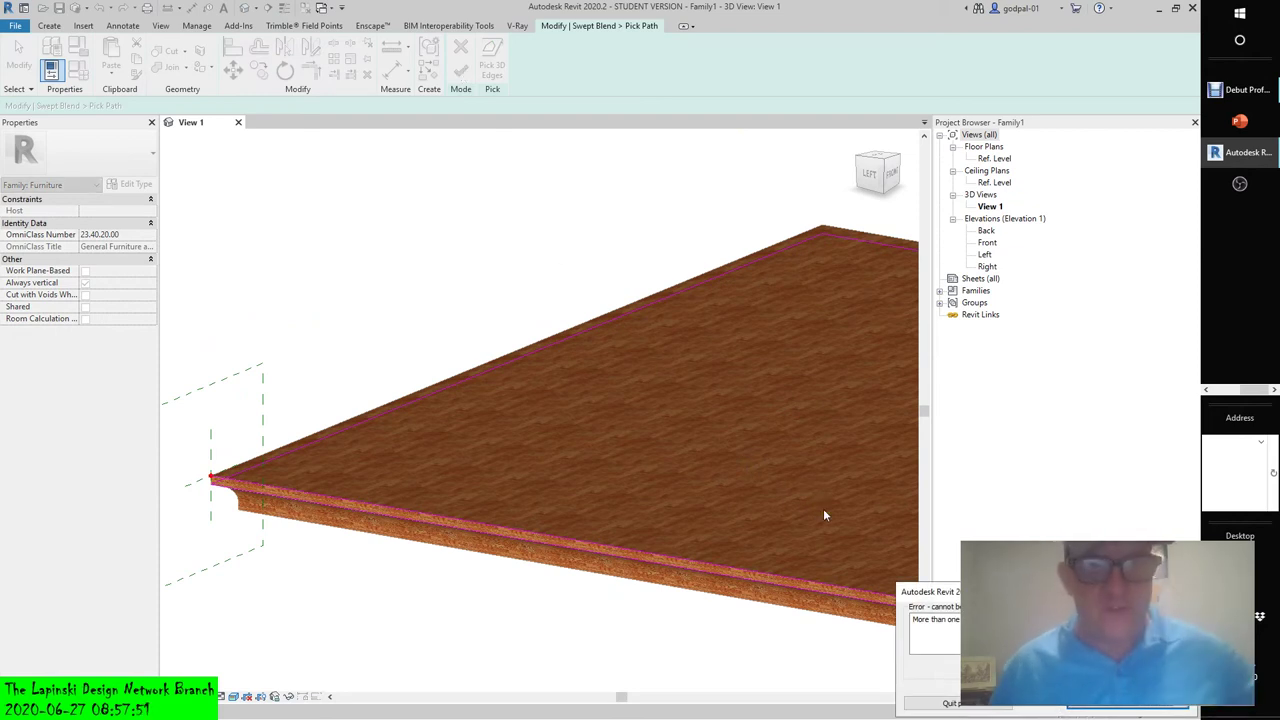
- Quit the path error, confirm discarding the picked path, and cancel the swept blend
{"action": "left_click", "coordinate": [948, 701]}
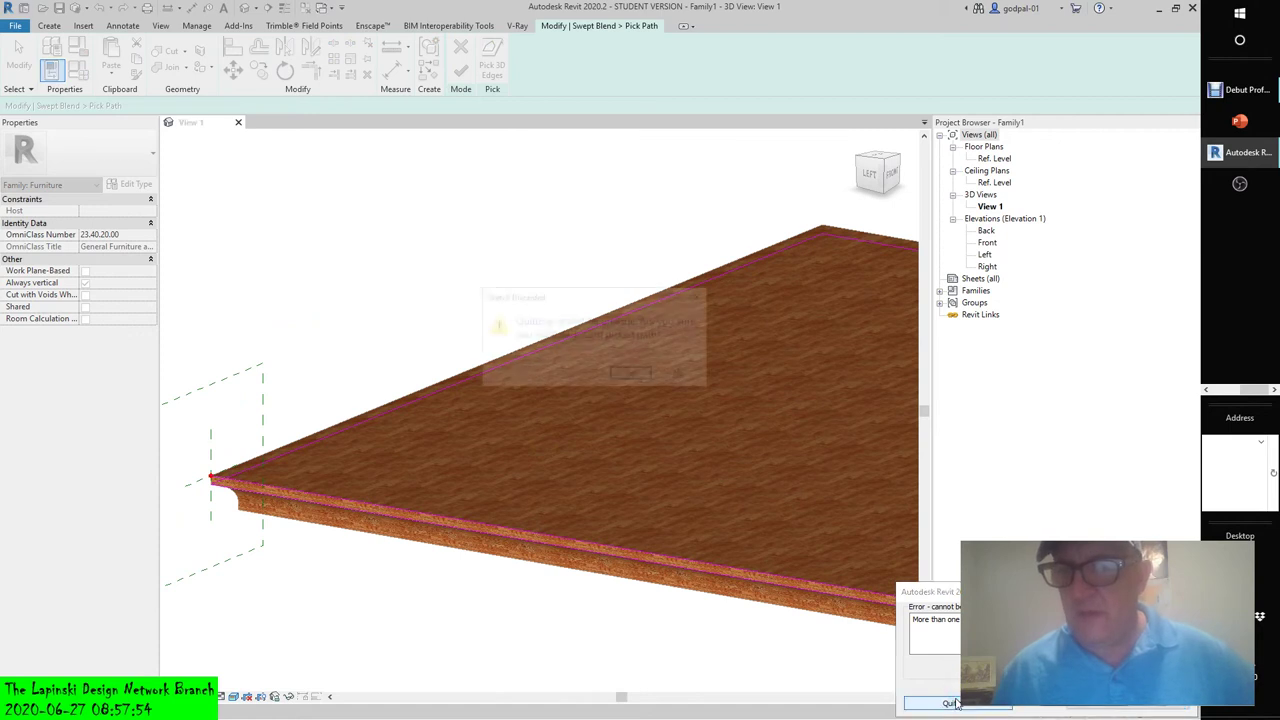
{"action": "left_click", "coordinate": [633, 375]}
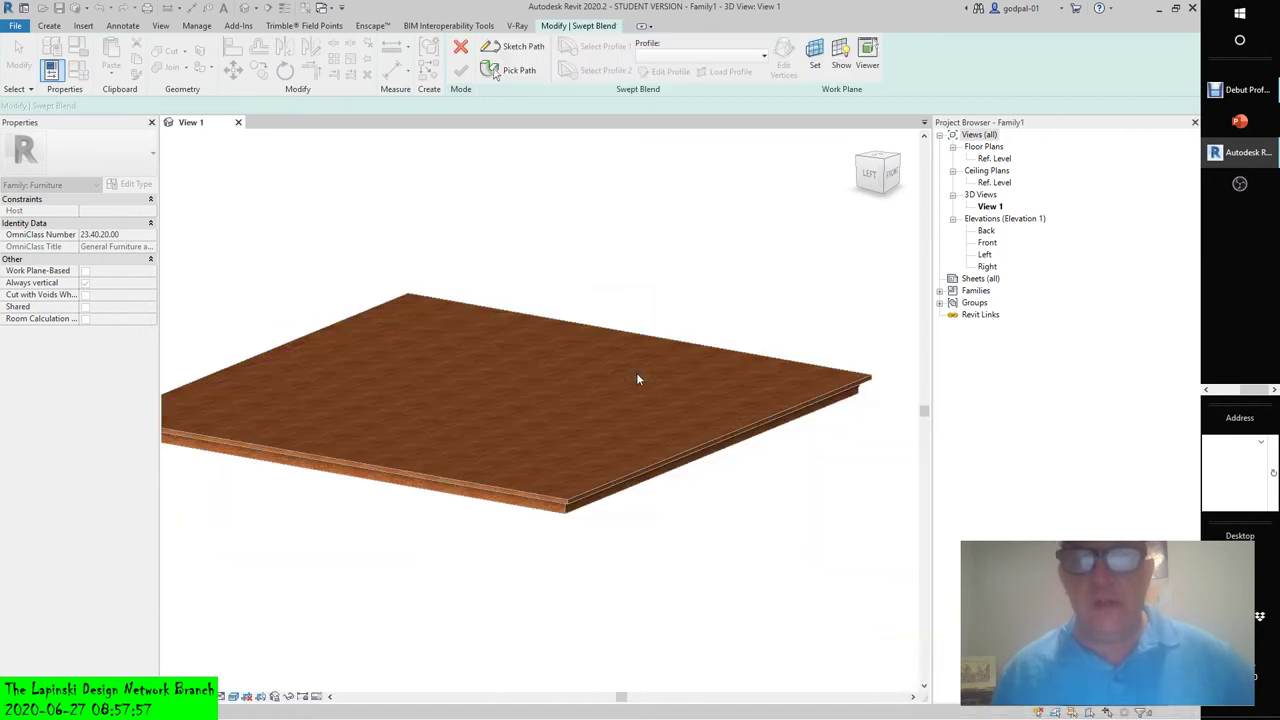
{"action": "left_click", "coordinate": [856, 145]}
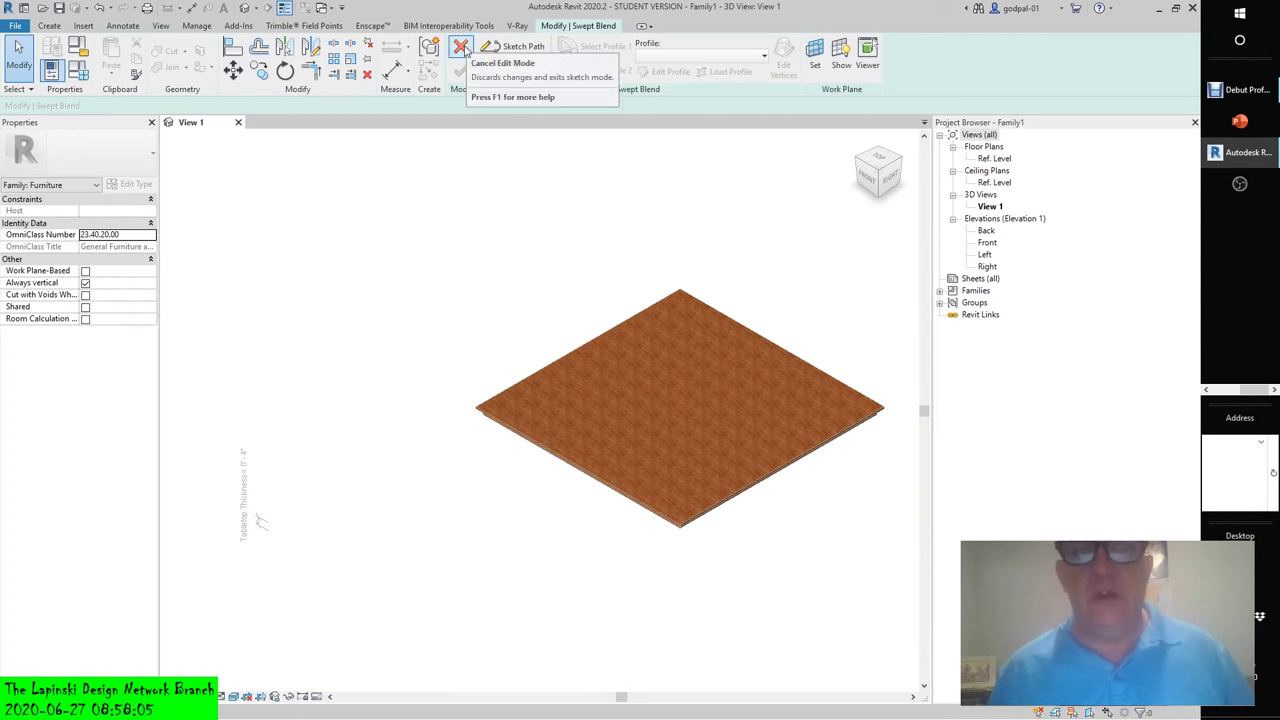
{"action": "left_click", "coordinate": [461, 47]}
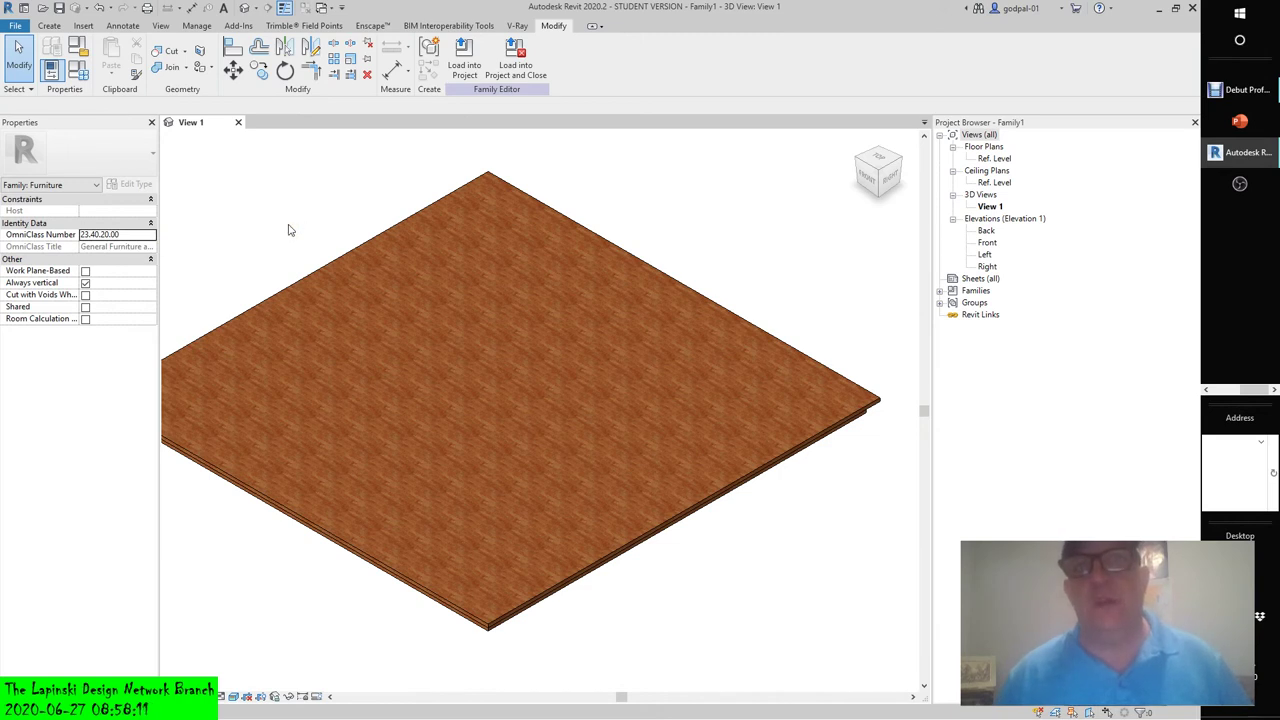
- Draw a small rectangle on the slab as a new extrusion and finish the sketch
{"action": "left_click", "coordinate": [452, 371]}
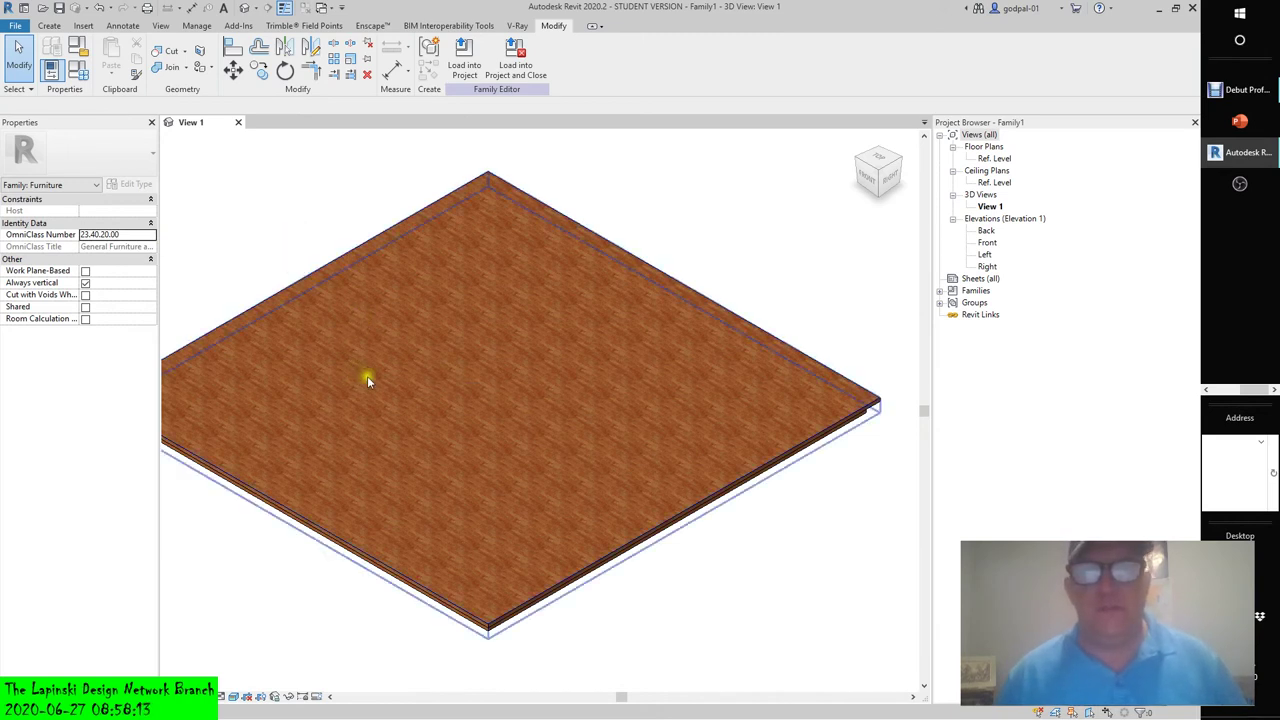
{"action": "left_click", "coordinate": [416, 383]}
{"action": "key", "text": "Escape"}
{"action": "left_click", "coordinate": [50, 25]}
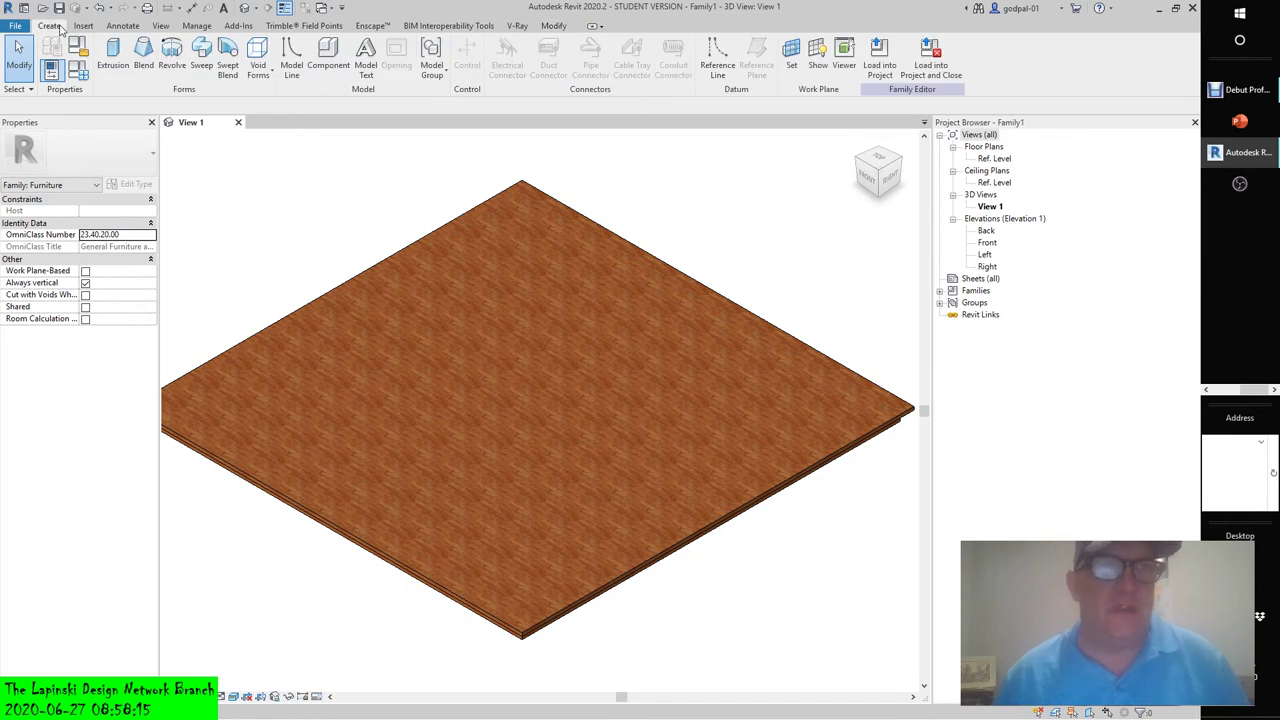
{"action": "left_click", "coordinate": [113, 52]}
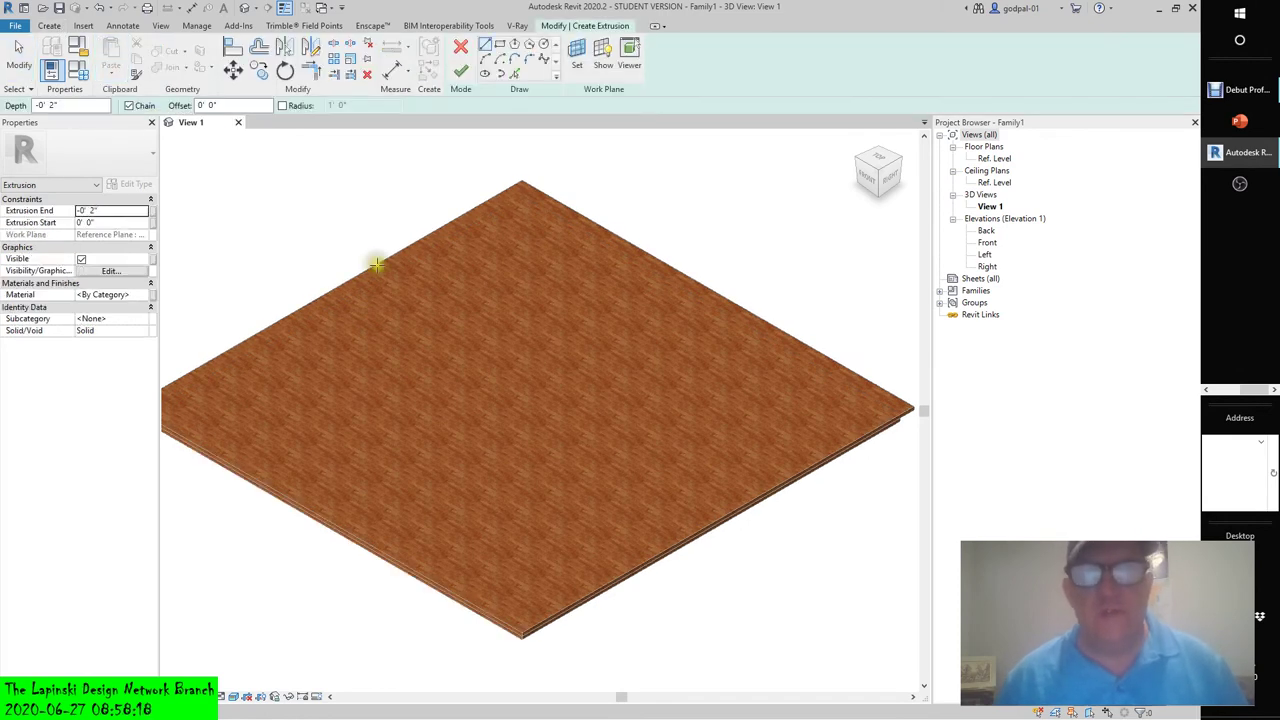
{"action": "left_click", "coordinate": [500, 45]}
{"action": "left_click", "coordinate": [510, 418]}
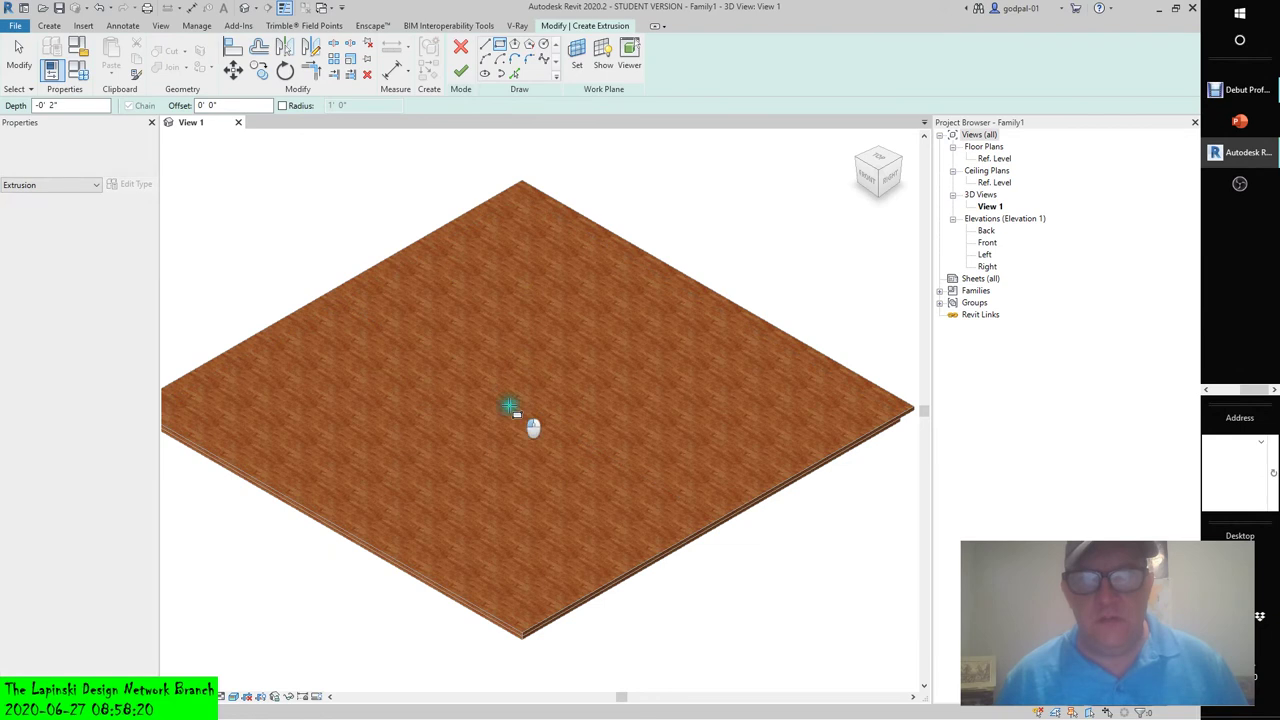
{"action": "left_click", "coordinate": [571, 386]}
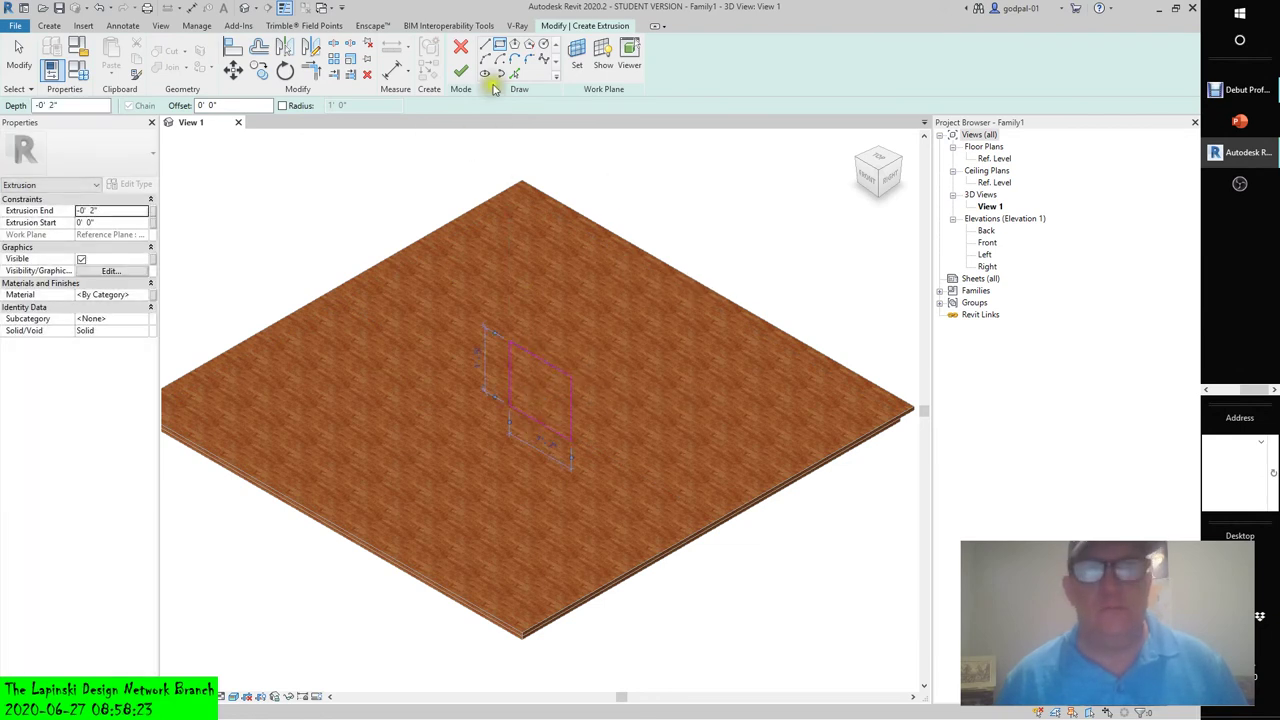
{"action": "left_click", "coordinate": [461, 74]}
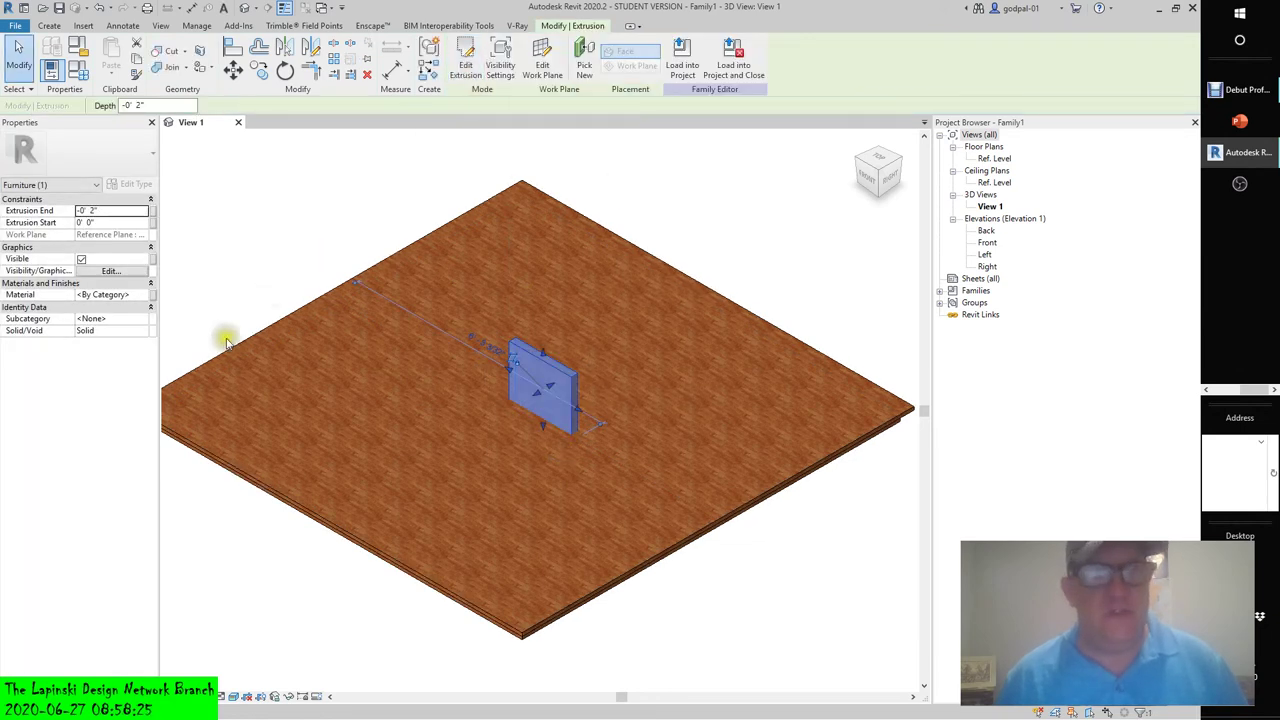
- Set the extrusion's Solid/Void property to Void and drag it down past the slab's front edge
{"action": "left_click", "coordinate": [110, 331]}
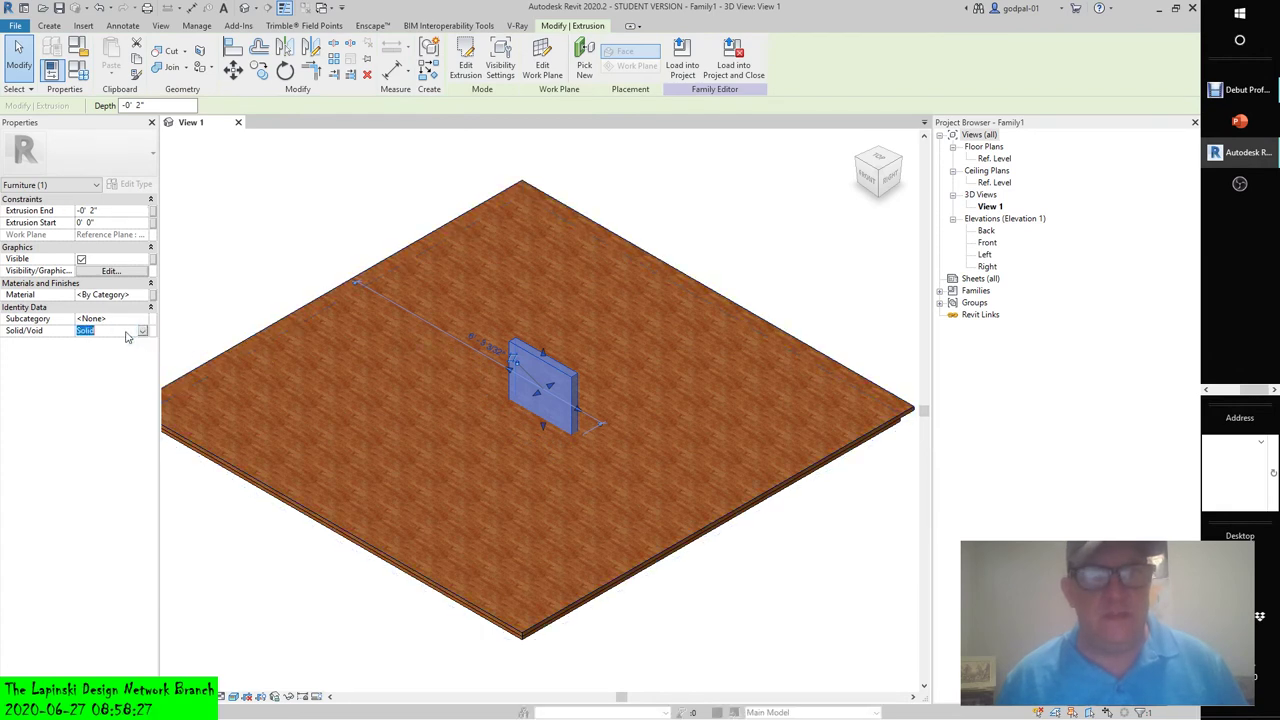
{"action": "left_click", "coordinate": [141, 333]}
{"action": "left_click", "coordinate": [114, 353]}
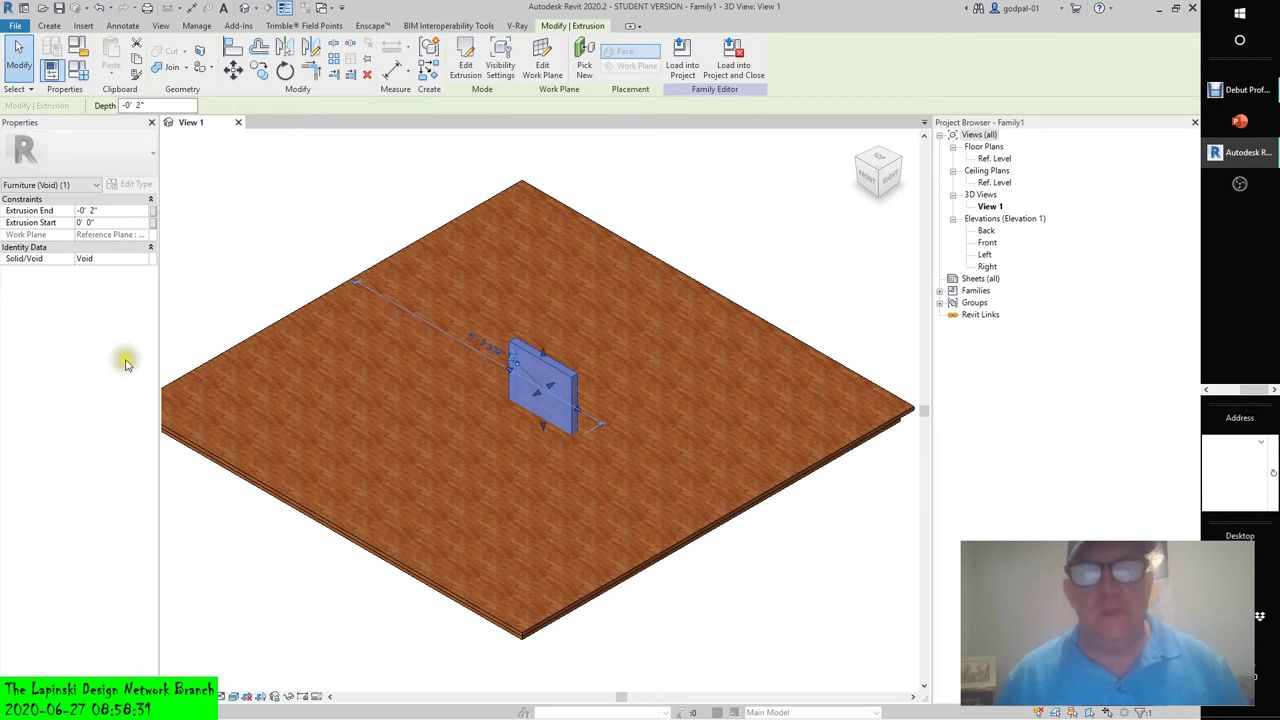
{"action": "left_click", "coordinate": [540, 432]}
{"action": "left_click_drag", "start_coordinate": [541, 428], "coordinate": [545, 608]}
{"action": "left_click", "coordinate": [803, 628]}
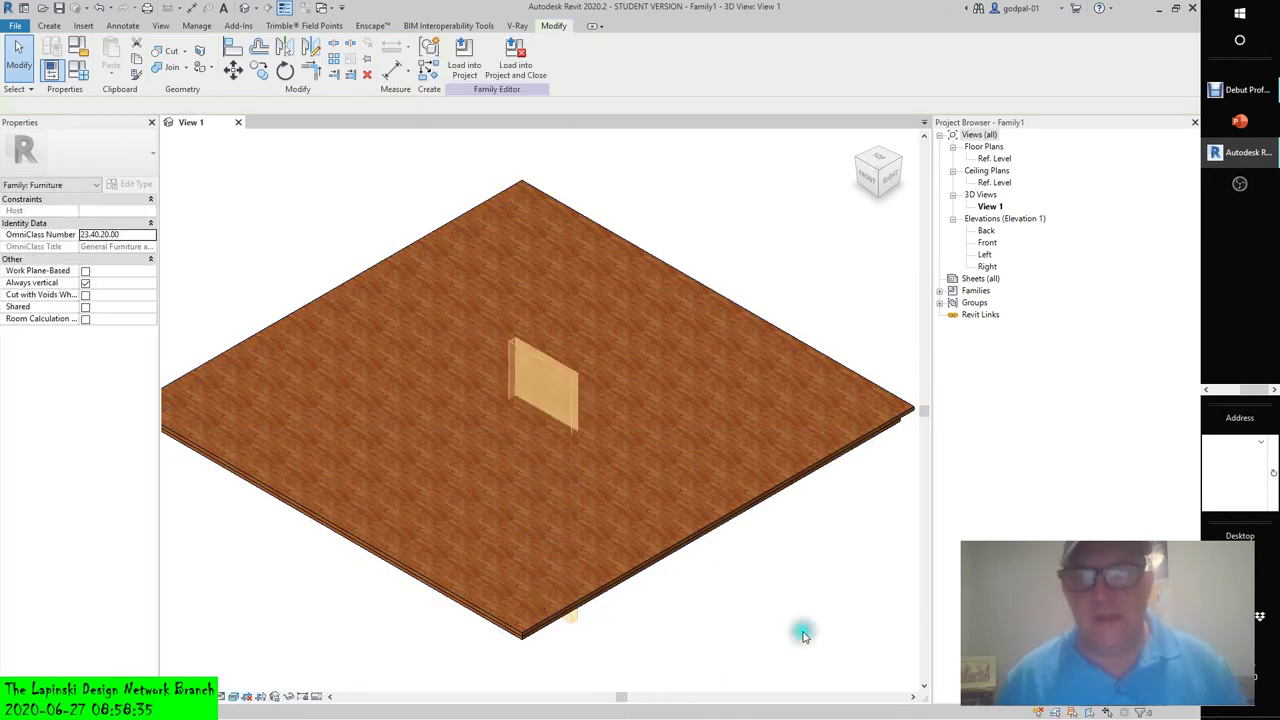
{"action": "left_click", "coordinate": [517, 357]}
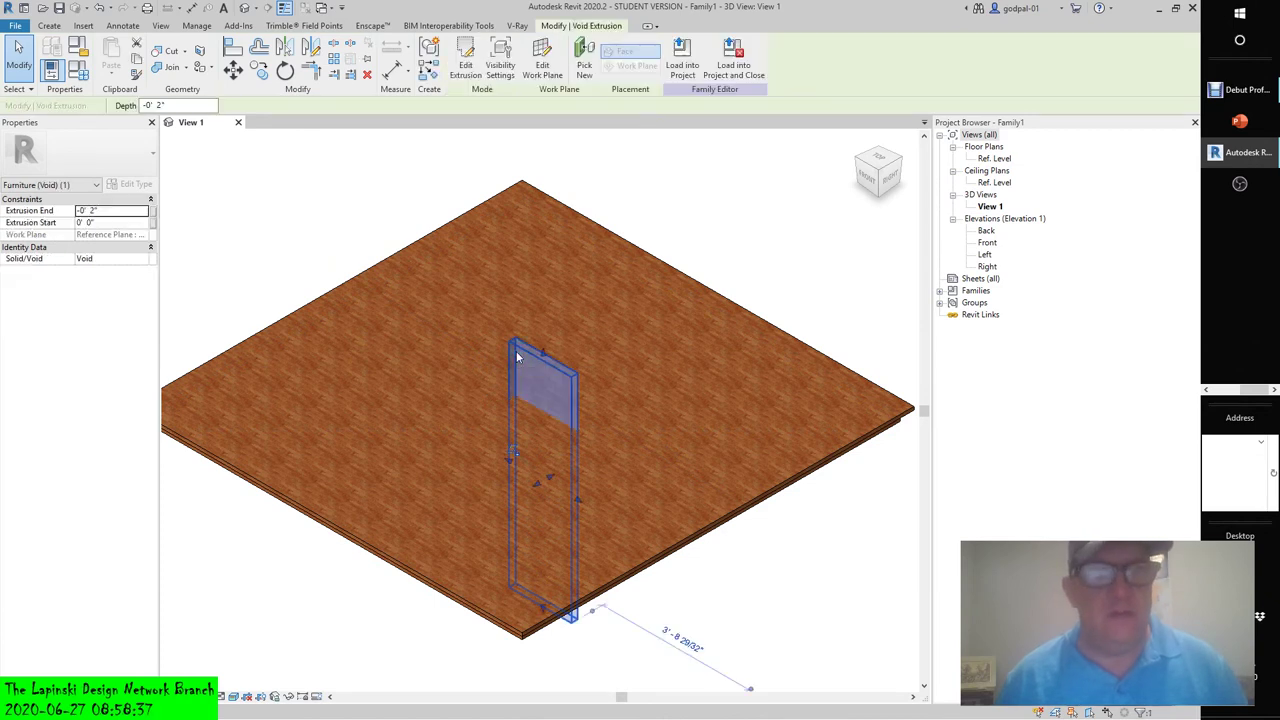
{"action": "left_click", "coordinate": [323, 205]}
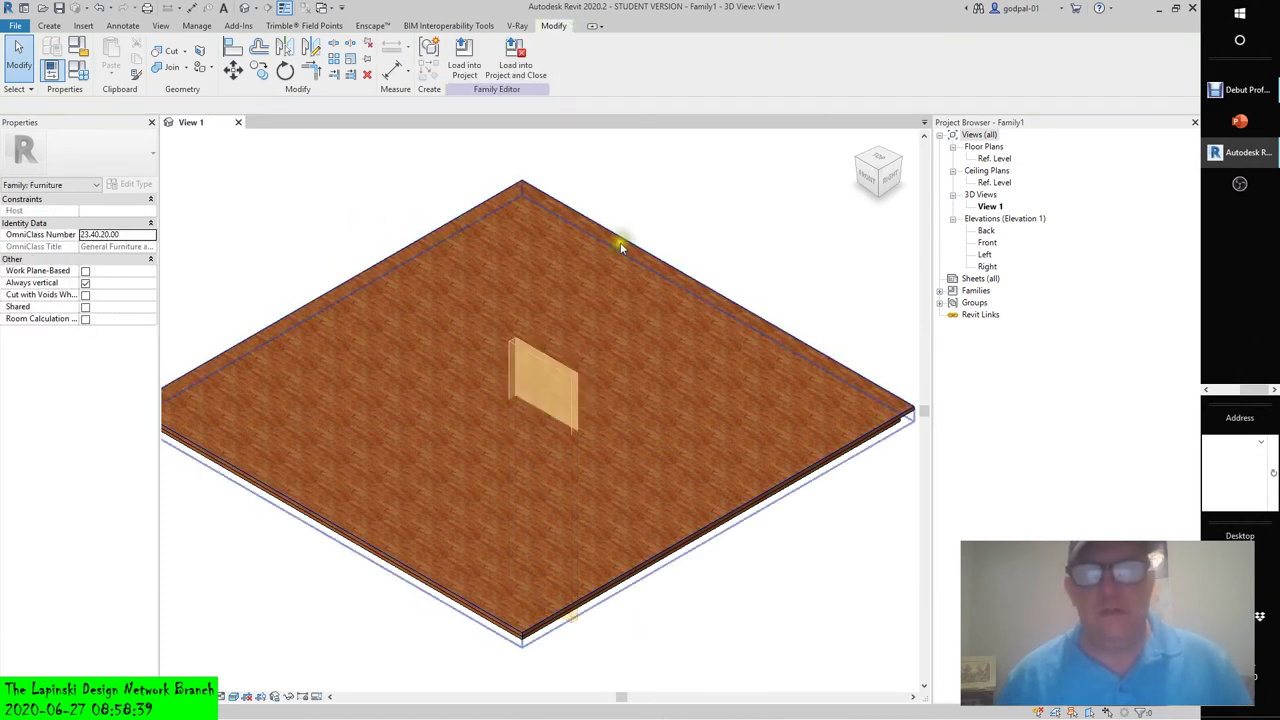
- Cut Geometry with the tabletop and the void, then view the slot from the ViewCube's TOP
{"action": "left_click", "coordinate": [184, 51]}
{"action": "left_click", "coordinate": [200, 99]}
{"action": "left_click", "coordinate": [184, 51]}
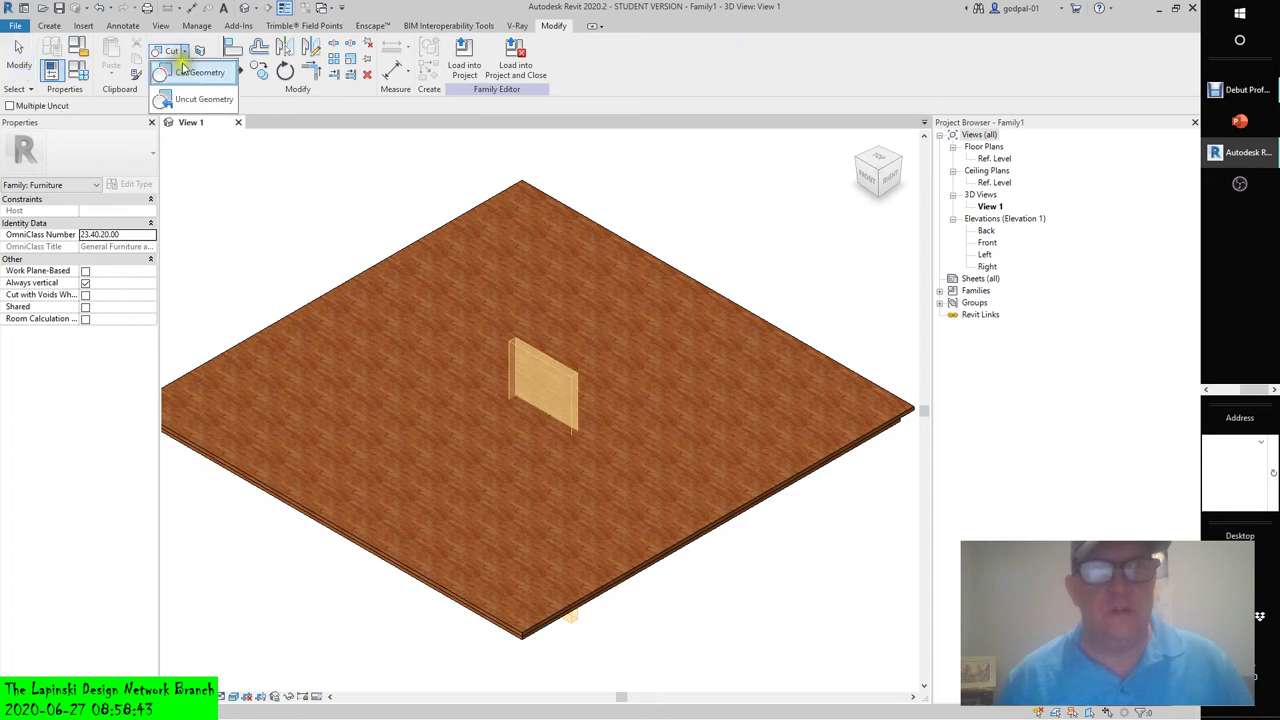
{"action": "left_click", "coordinate": [186, 70]}
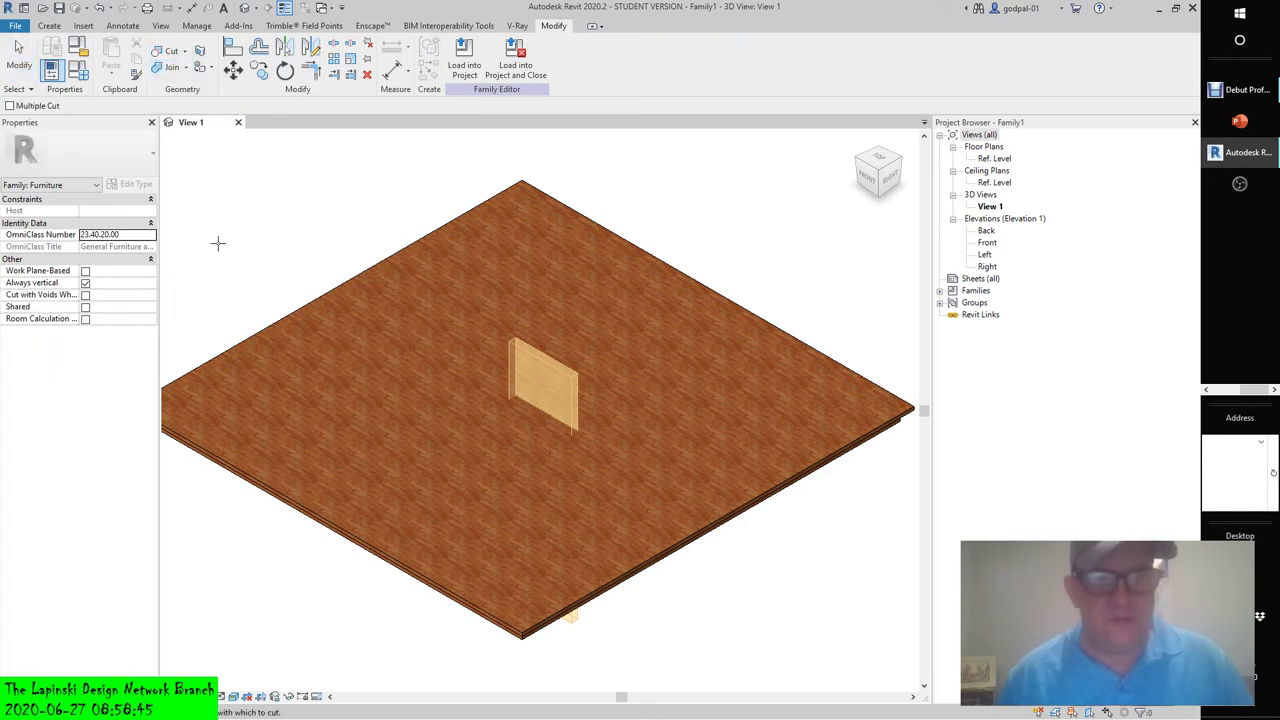
{"action": "left_click", "coordinate": [305, 300]}
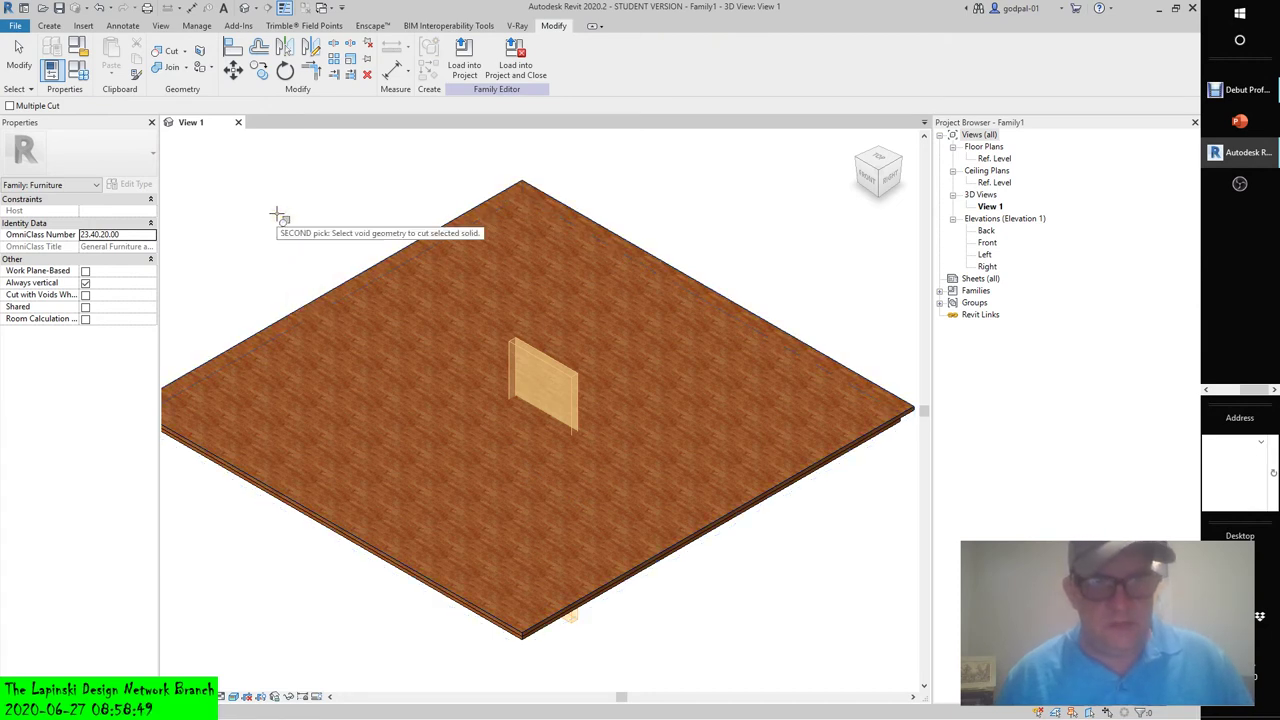
{"action": "left_click", "coordinate": [533, 372]}
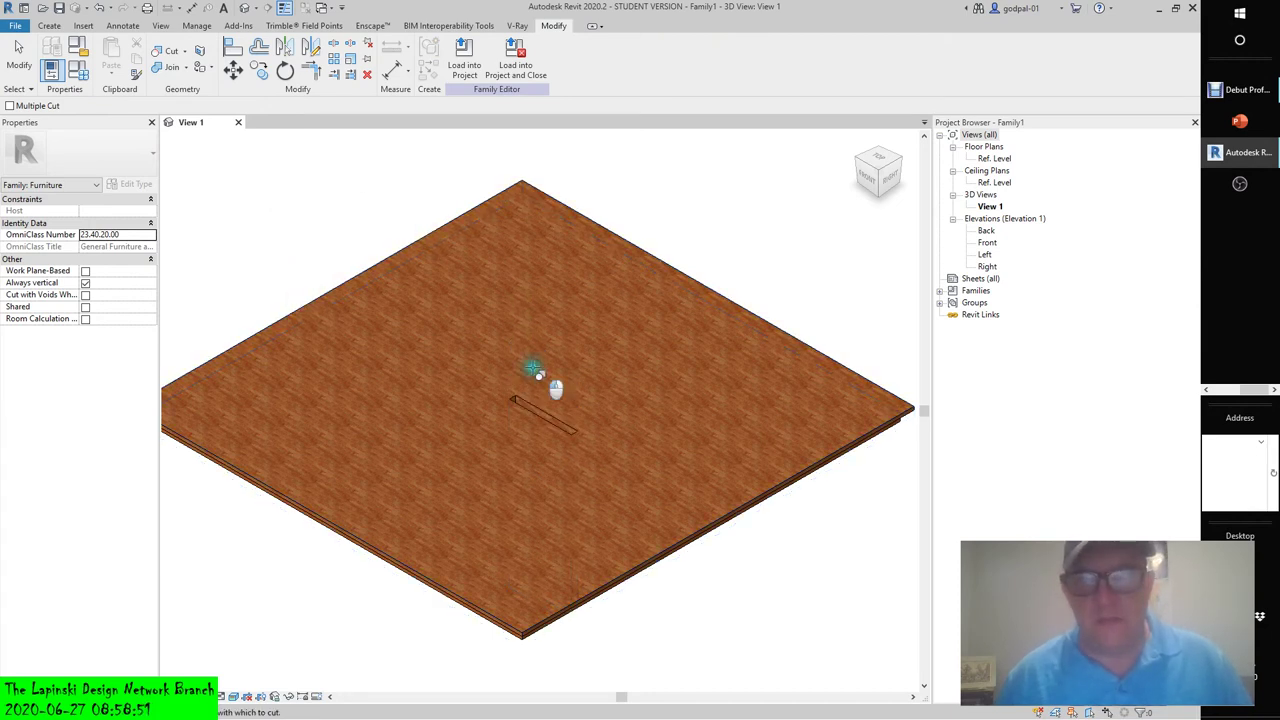
{"action": "left_click_drag", "start_coordinate": [866, 157], "coordinate": [878, 160]}
{"action": "left_click", "coordinate": [878, 160]}
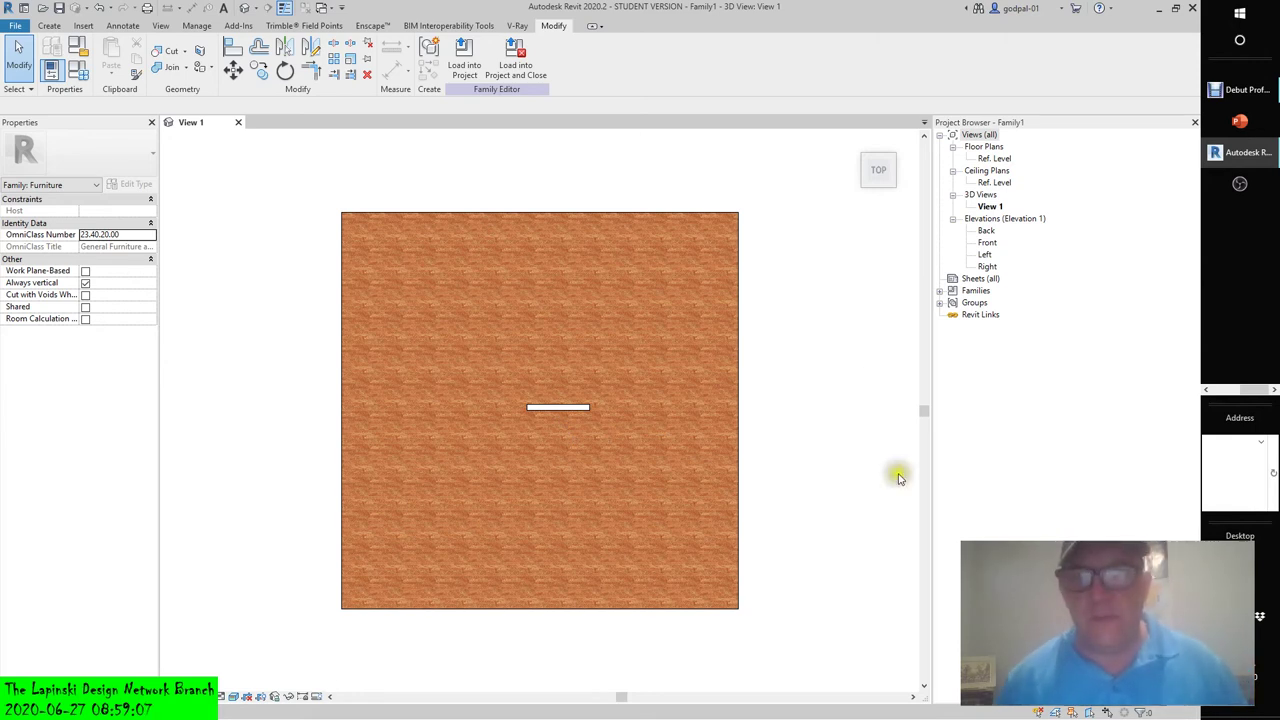
- Uncut the void from the tabletop slab with Uncut Geometry so the slot disappears
{"action": "left_click", "coordinate": [549, 409]}
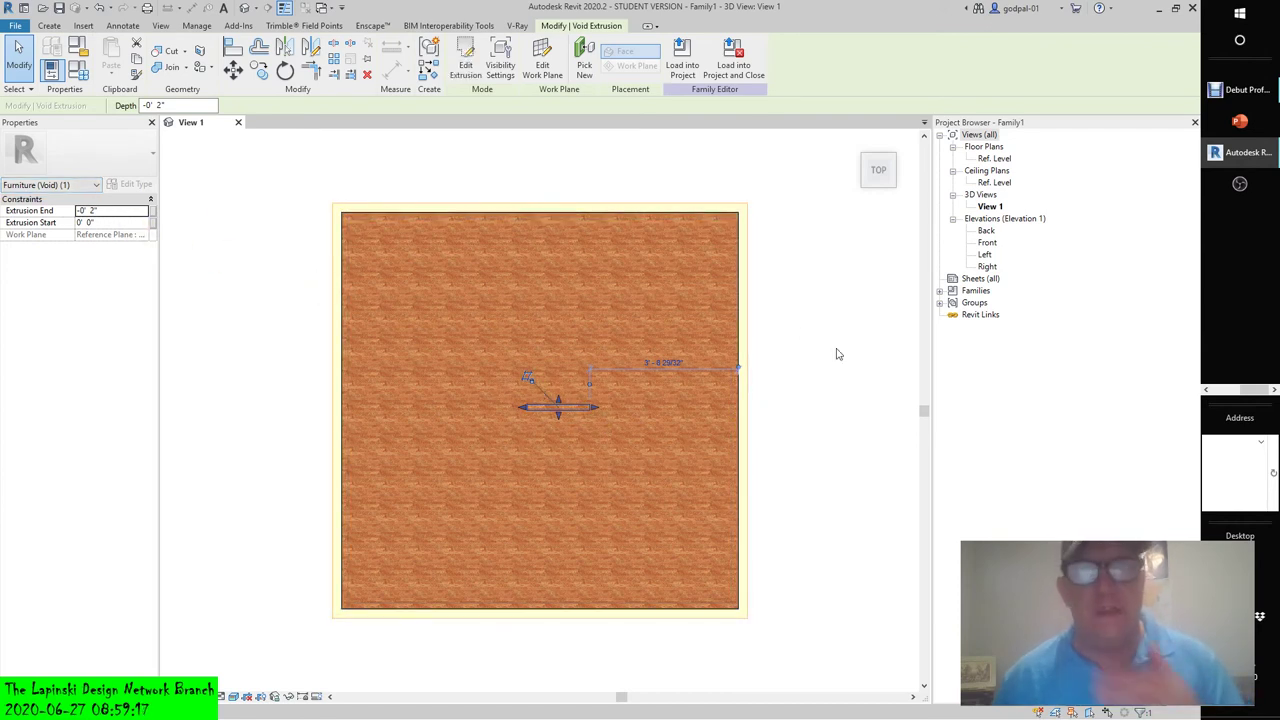
{"action": "left_click", "coordinate": [857, 142]}
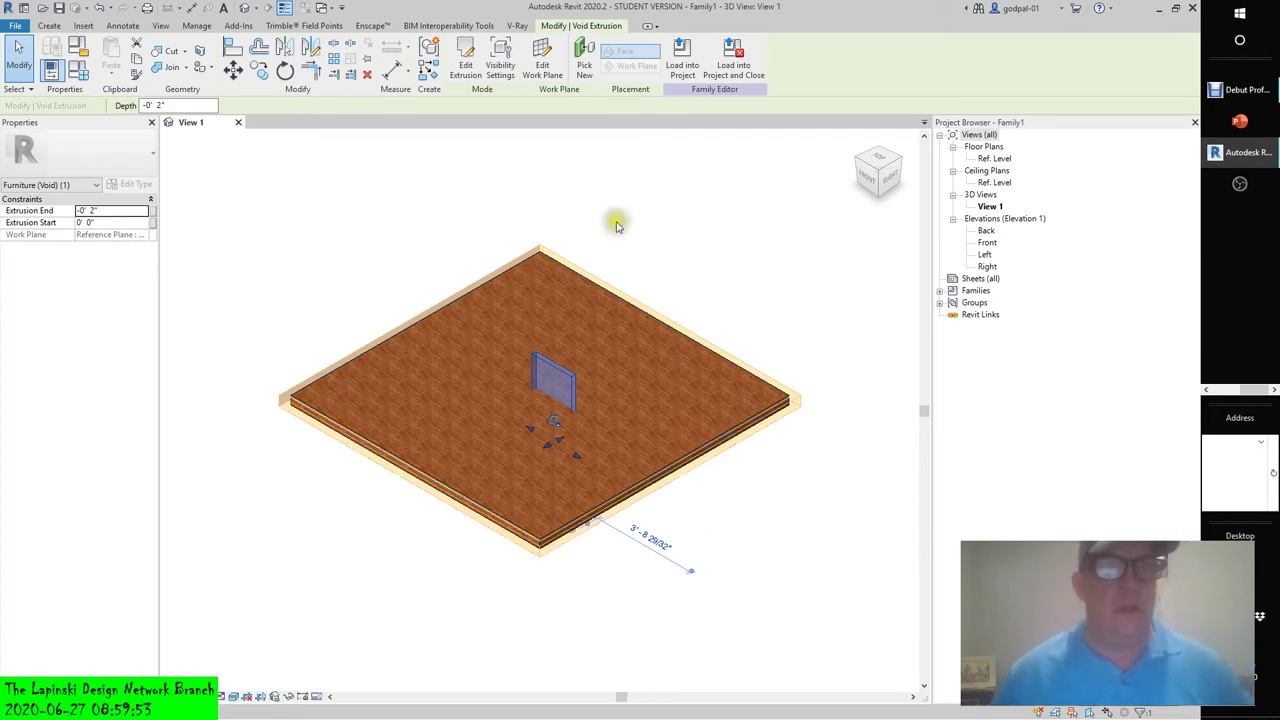
{"action": "left_click", "coordinate": [184, 51]}
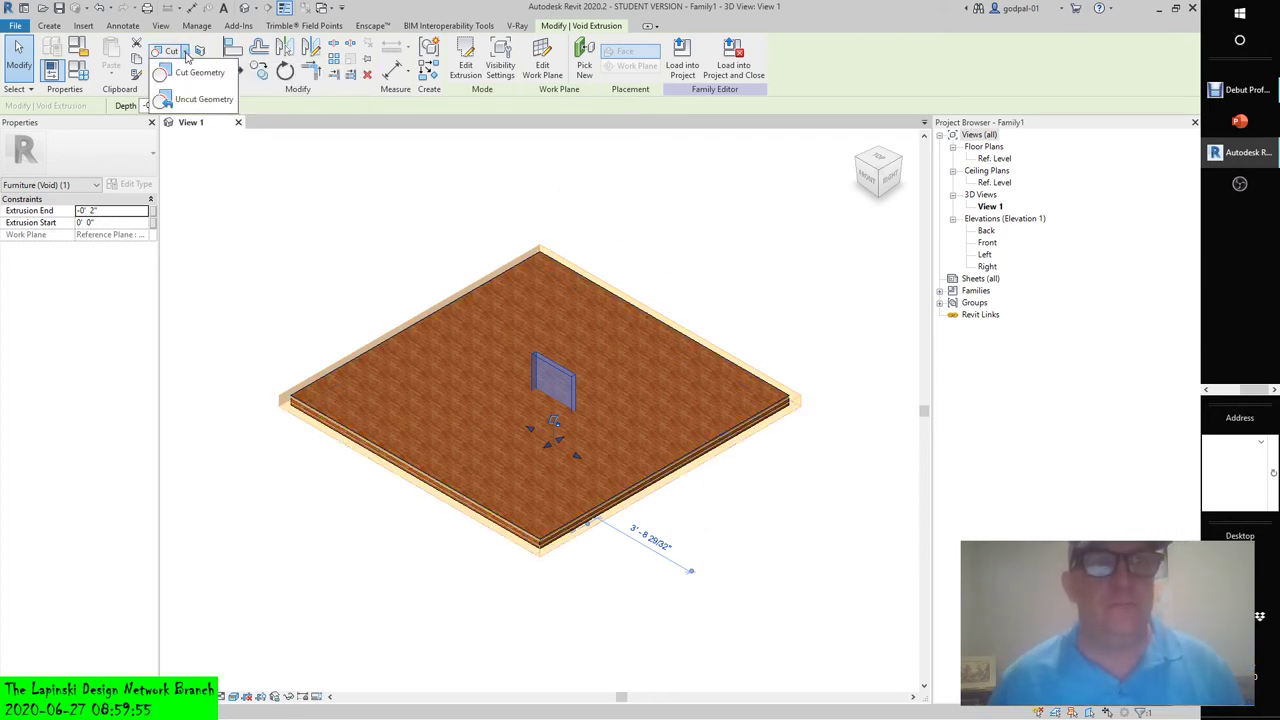
{"action": "left_click", "coordinate": [178, 88]}
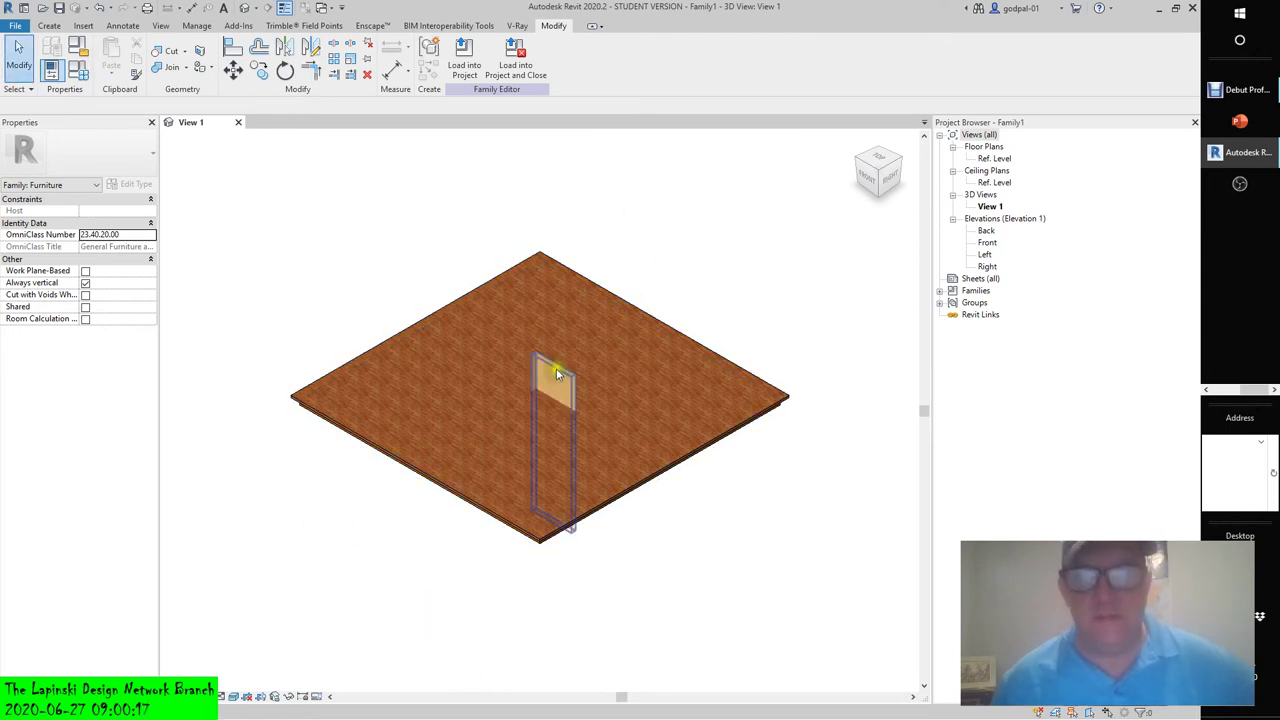
- Convert the void extrusion back into a solid
{"action": "left_click", "coordinate": [556, 372]}
{"action": "left_click", "coordinate": [135, 260]}
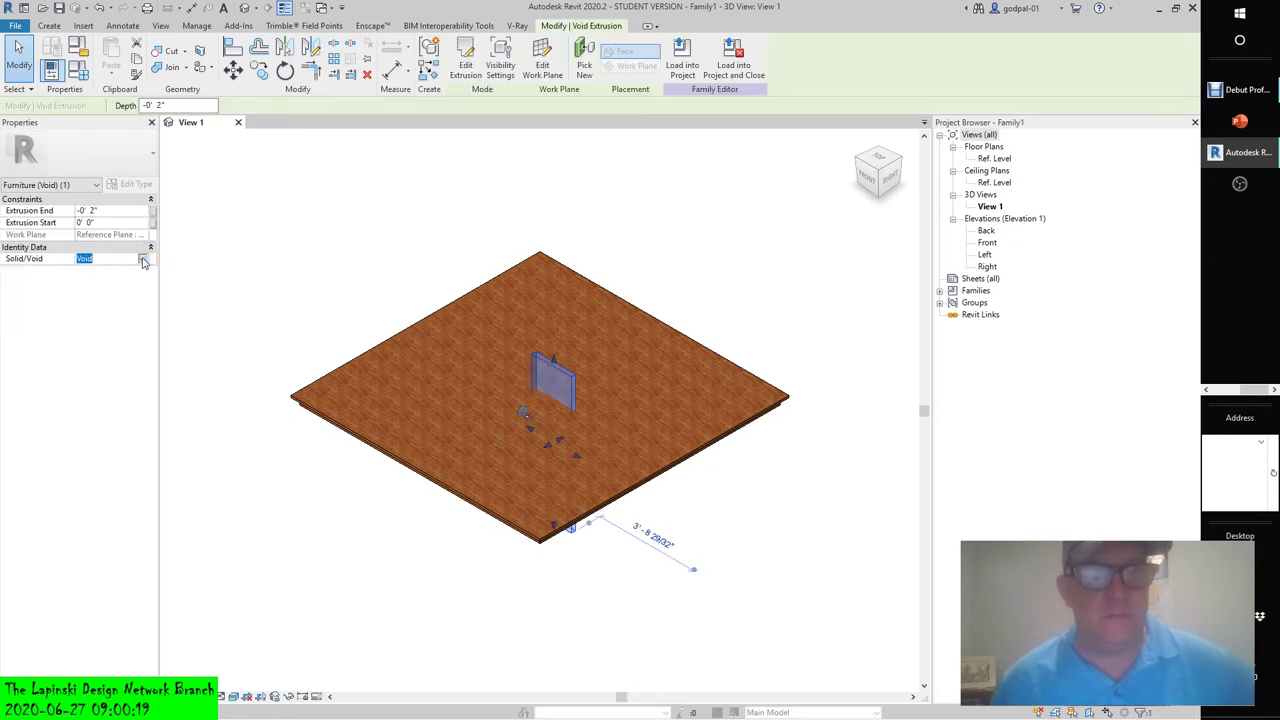
{"action": "left_click", "coordinate": [143, 260]}
{"action": "left_click", "coordinate": [112, 272]}
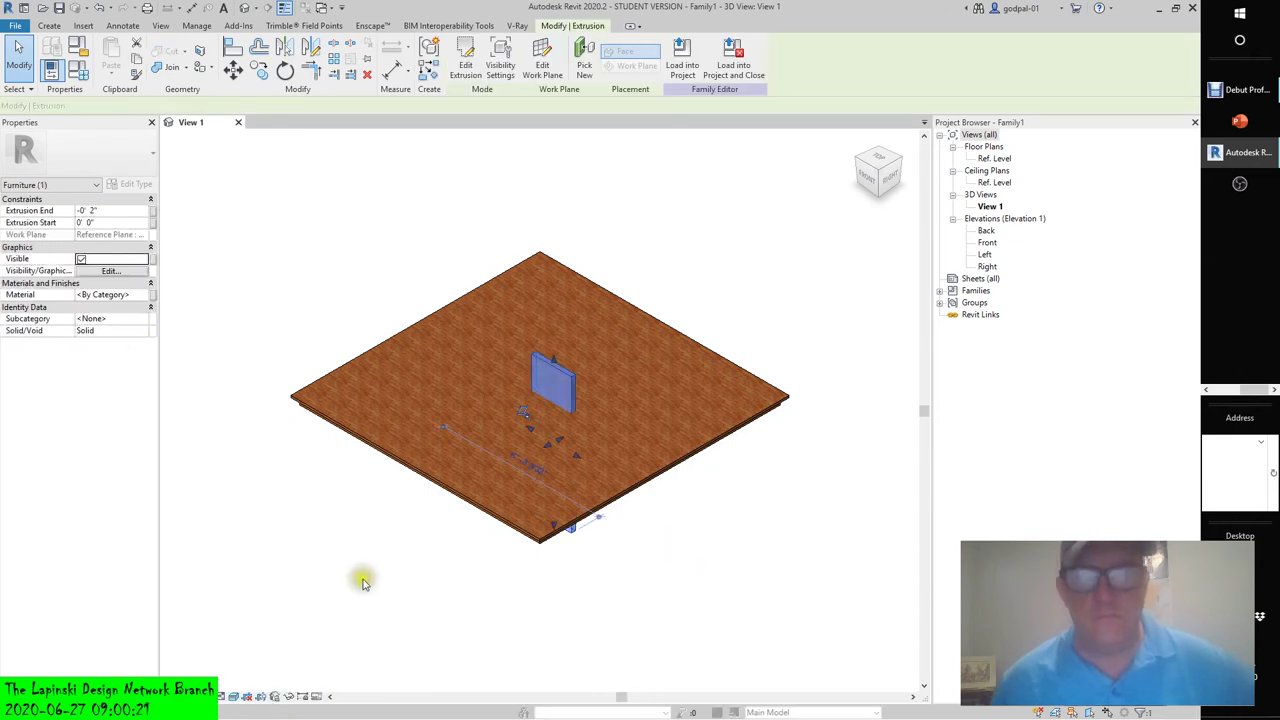
{"action": "left_click", "coordinate": [458, 654]}
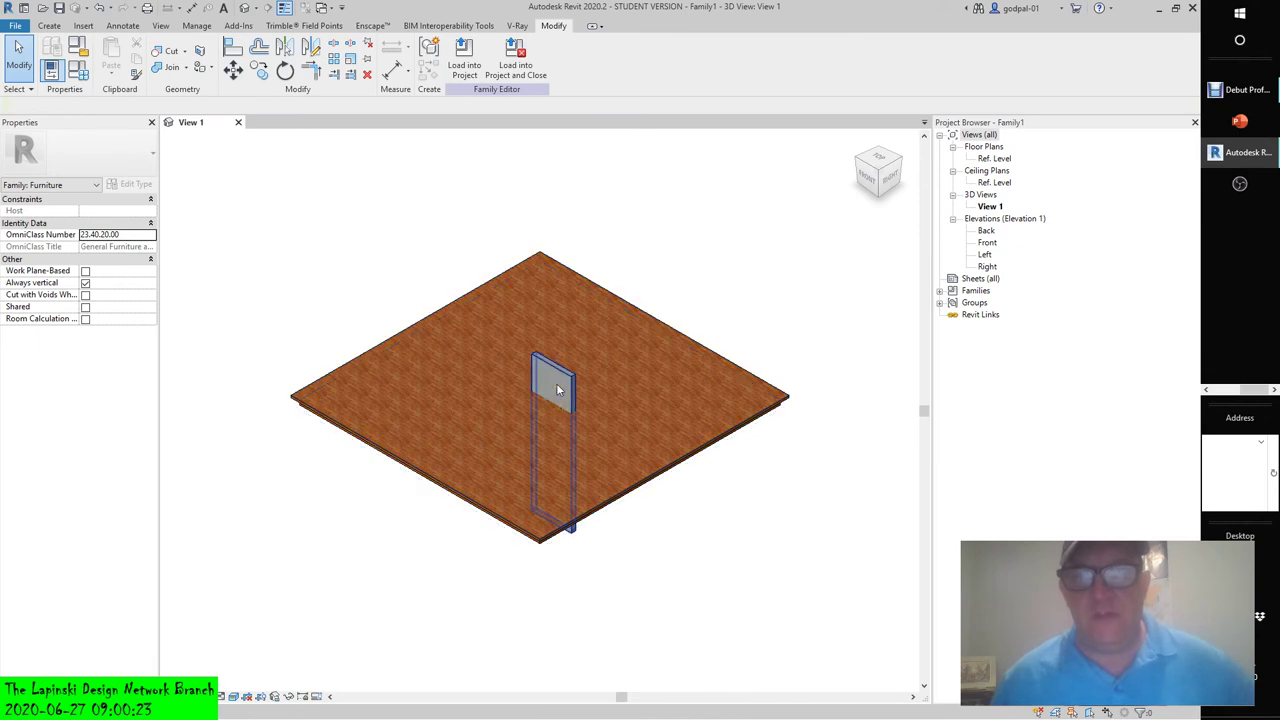
- Stretch the solid extrusion's faces out to the slab's front edge and back left
{"action": "left_click", "coordinate": [566, 500]}
{"action": "left_click_drag", "start_coordinate": [577, 460], "coordinate": [646, 486]}
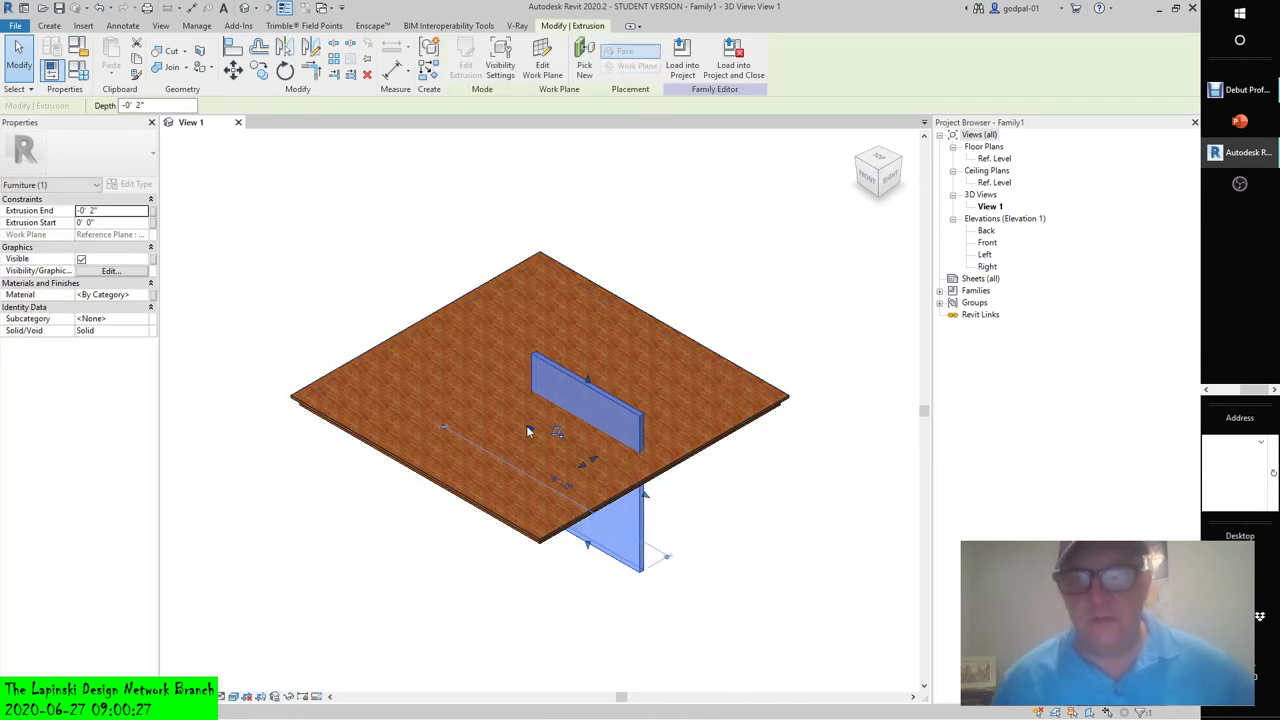
{"action": "left_click_drag", "start_coordinate": [530, 430], "coordinate": [393, 374]}
{"action": "left_click_drag", "start_coordinate": [645, 503], "coordinate": [665, 507]}
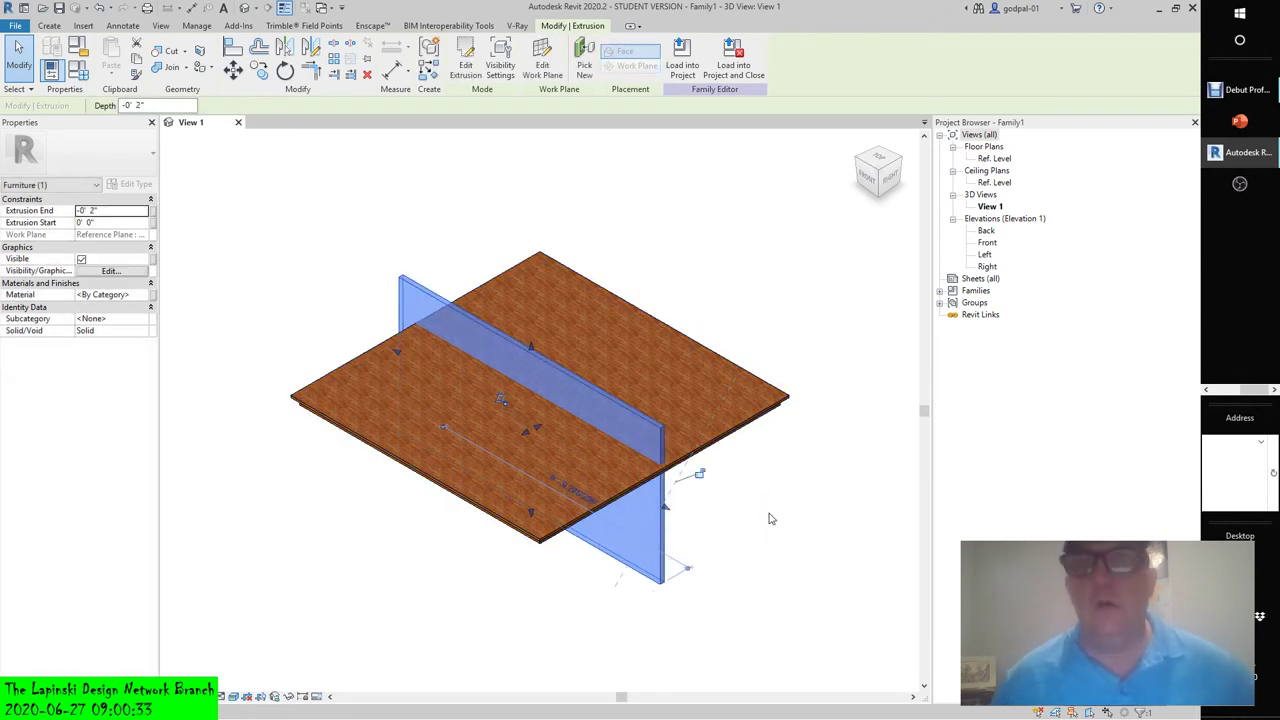
{"action": "left_click", "coordinate": [879, 160]}
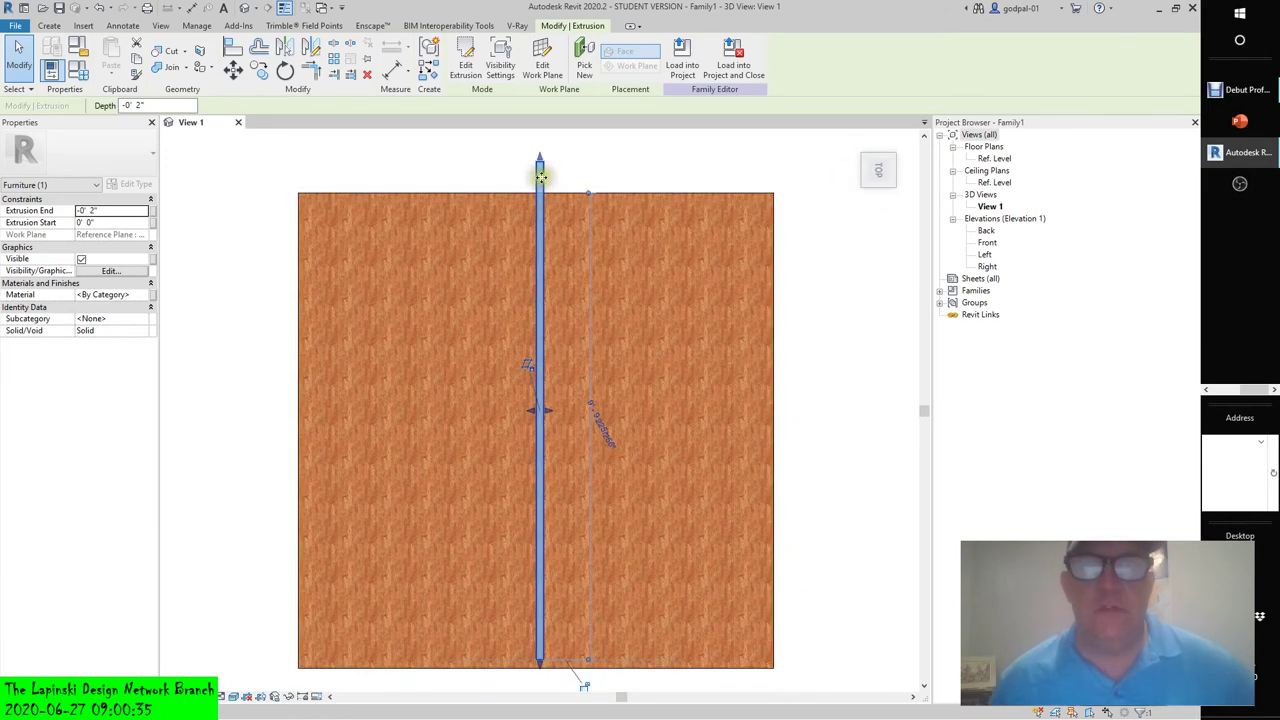
{"action": "left_click_drag", "start_coordinate": [544, 192], "coordinate": [543, 218]}
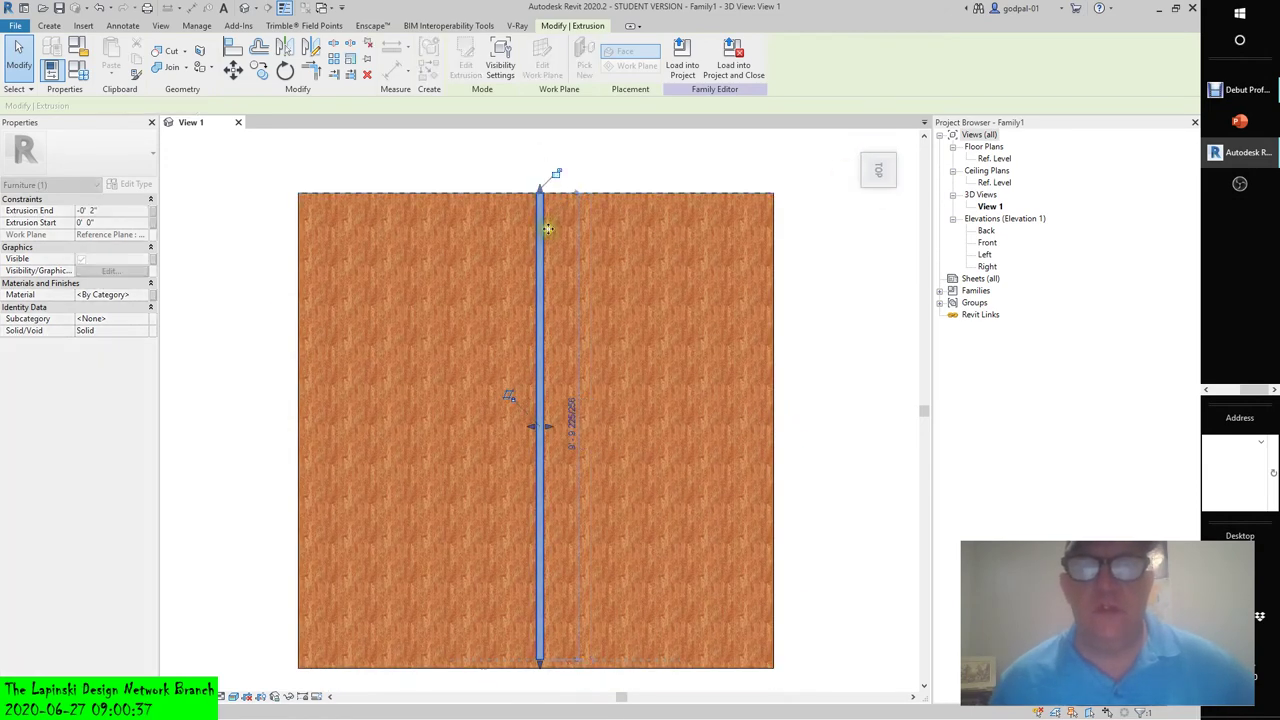
{"action": "left_click_drag", "start_coordinate": [540, 664], "coordinate": [538, 672]}
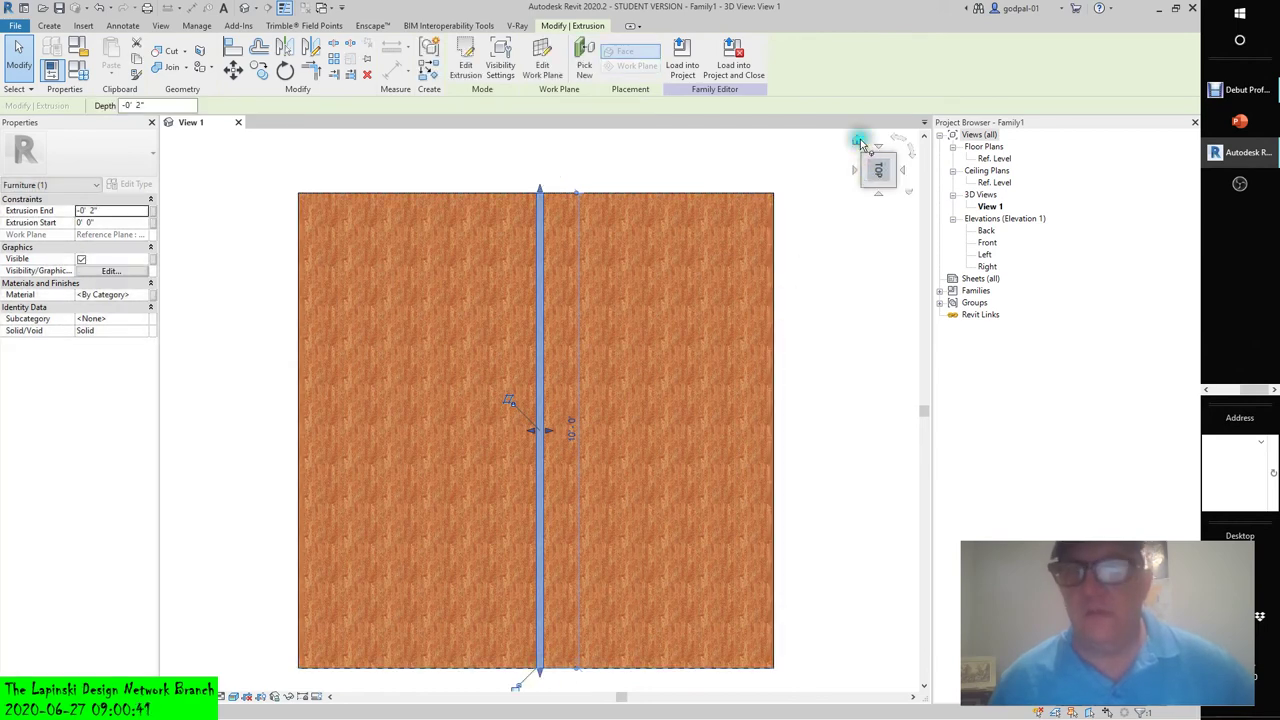
{"action": "left_click", "coordinate": [864, 150]}
- Make the vertical extrusion taller, then delete it
{"action": "left_click", "coordinate": [620, 605]}
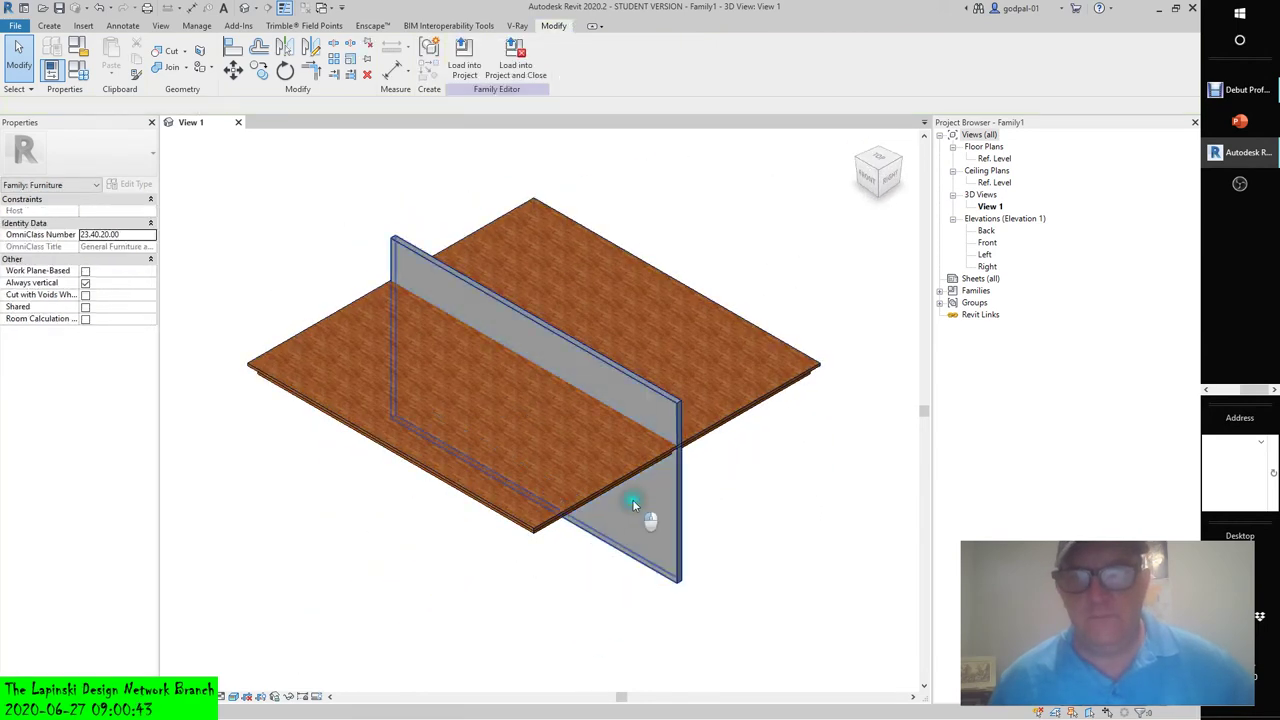
{"action": "left_click", "coordinate": [632, 499]}
{"action": "left_click_drag", "start_coordinate": [535, 318], "coordinate": [537, 195]}
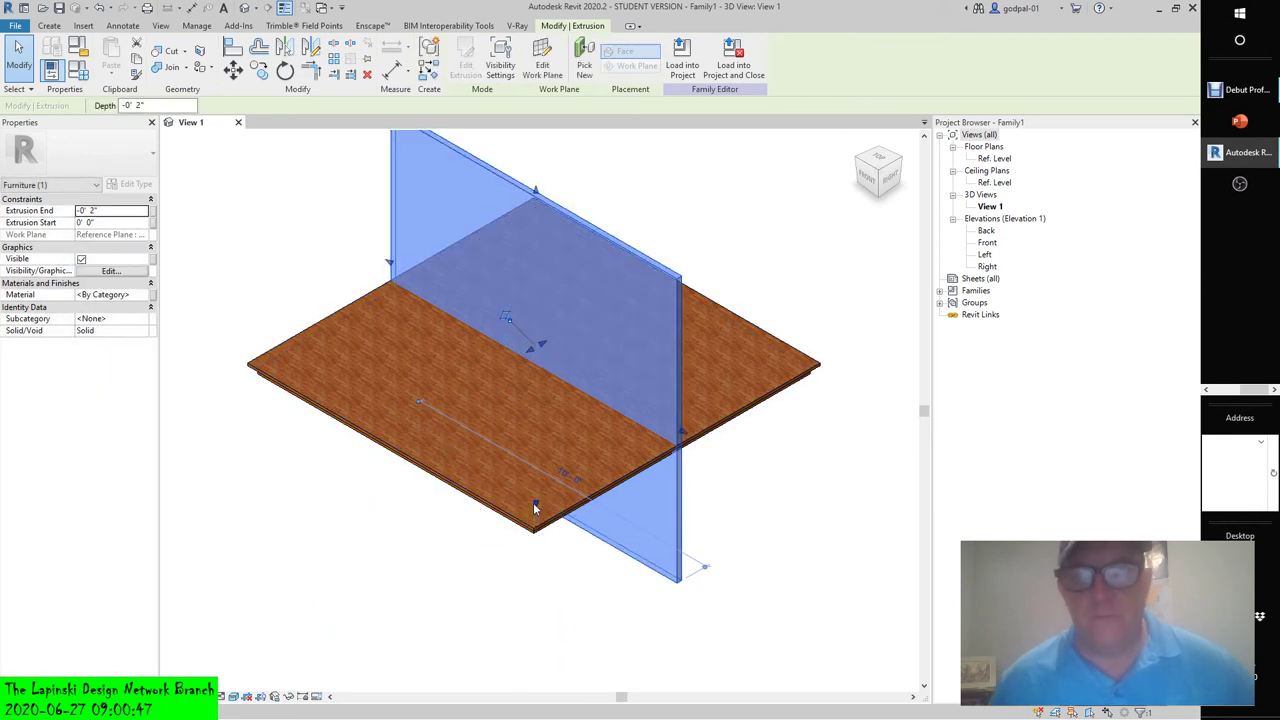
{"action": "left_click_drag", "start_coordinate": [535, 504], "coordinate": [556, 367]}
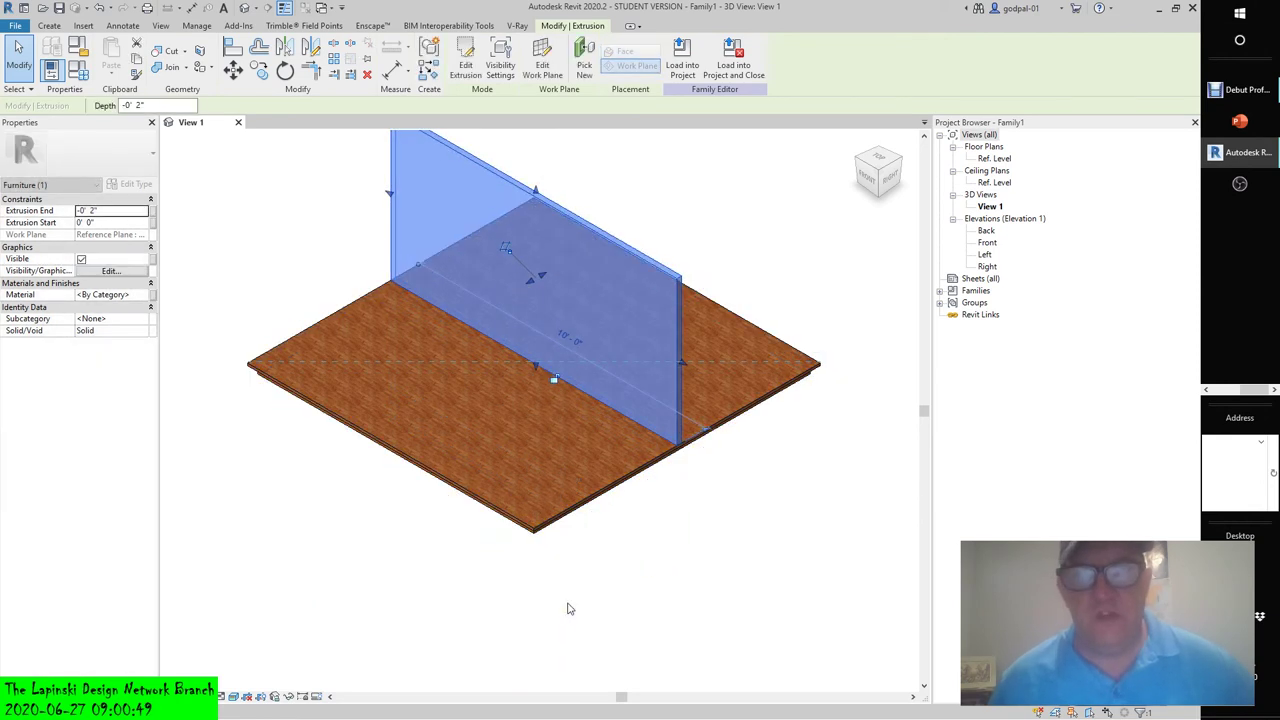
{"action": "left_click", "coordinate": [574, 589]}
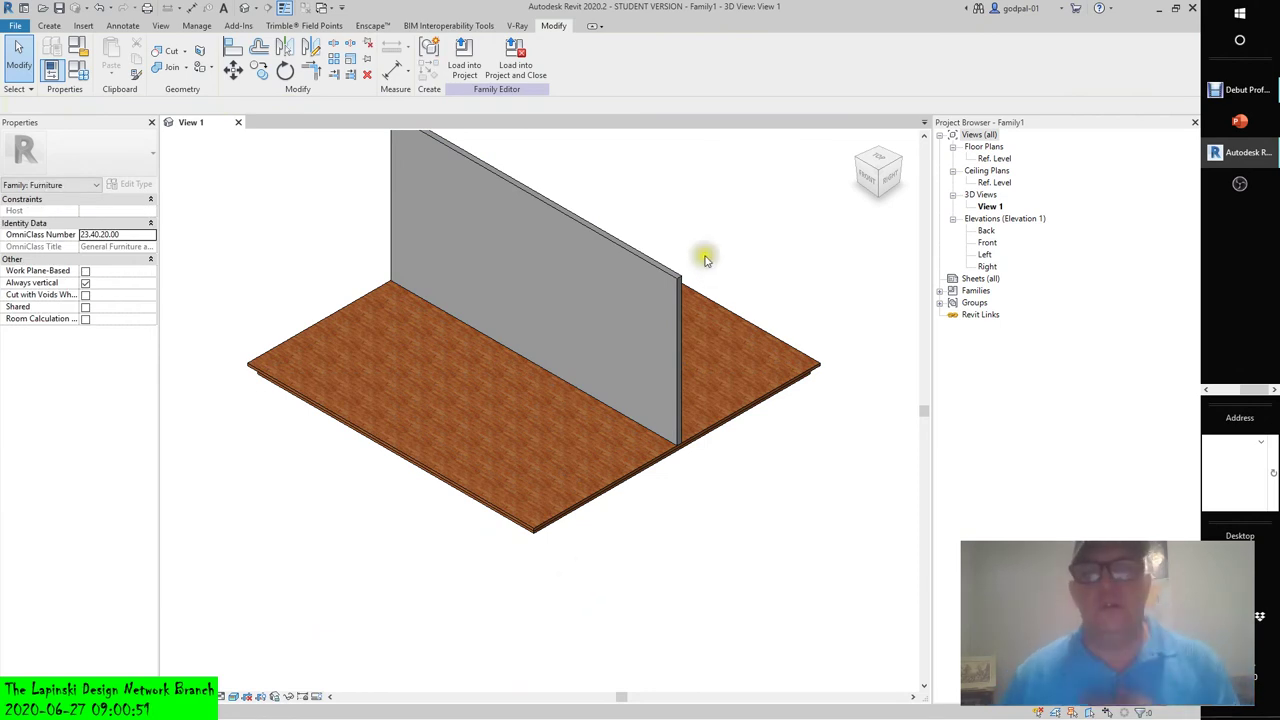
{"action": "left_click", "coordinate": [603, 251]}
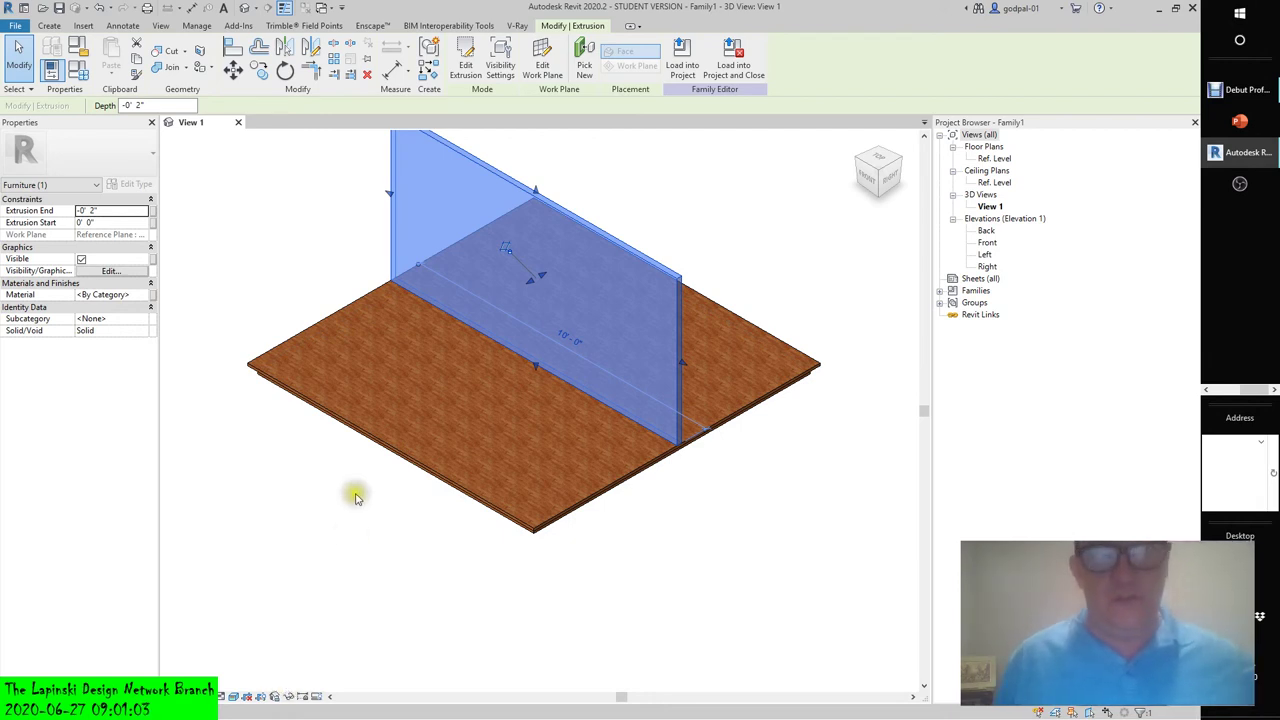
{"action": "left_click", "coordinate": [367, 74]}
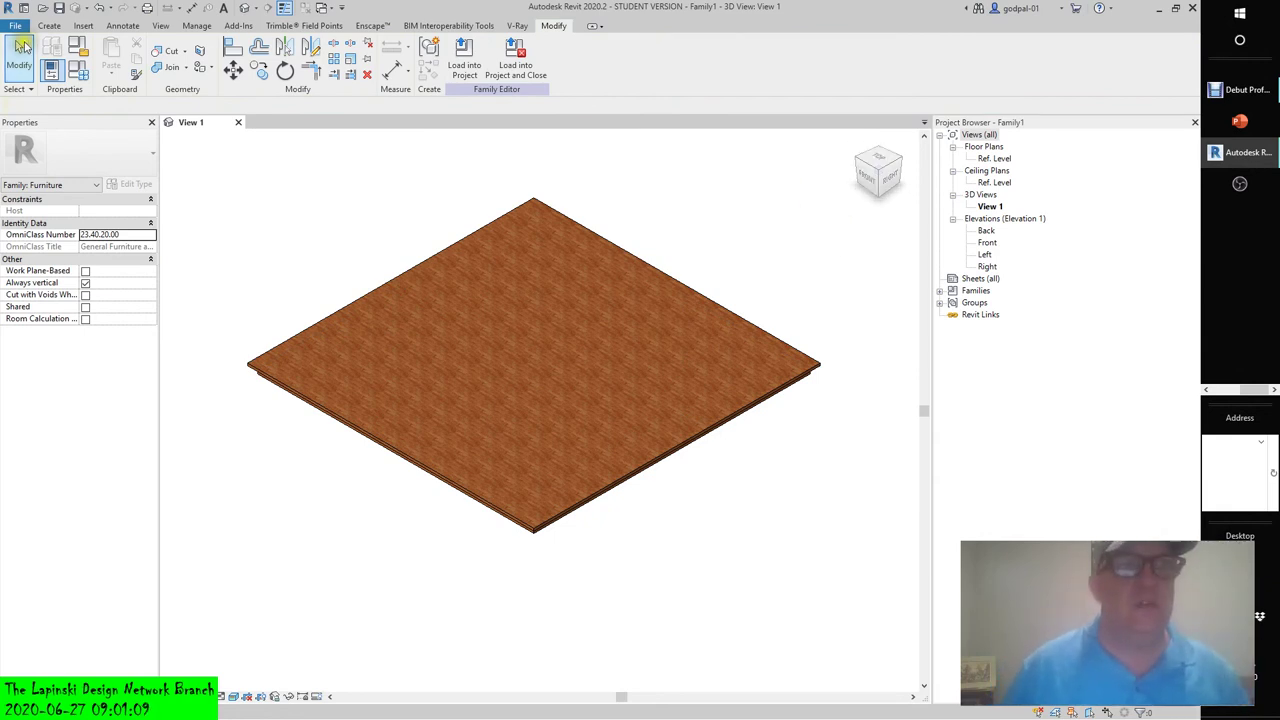
- Start a Void Sweep from the Create tab's Void Forms list
{"action": "left_click", "coordinate": [49, 25]}
{"action": "left_click", "coordinate": [262, 72]}
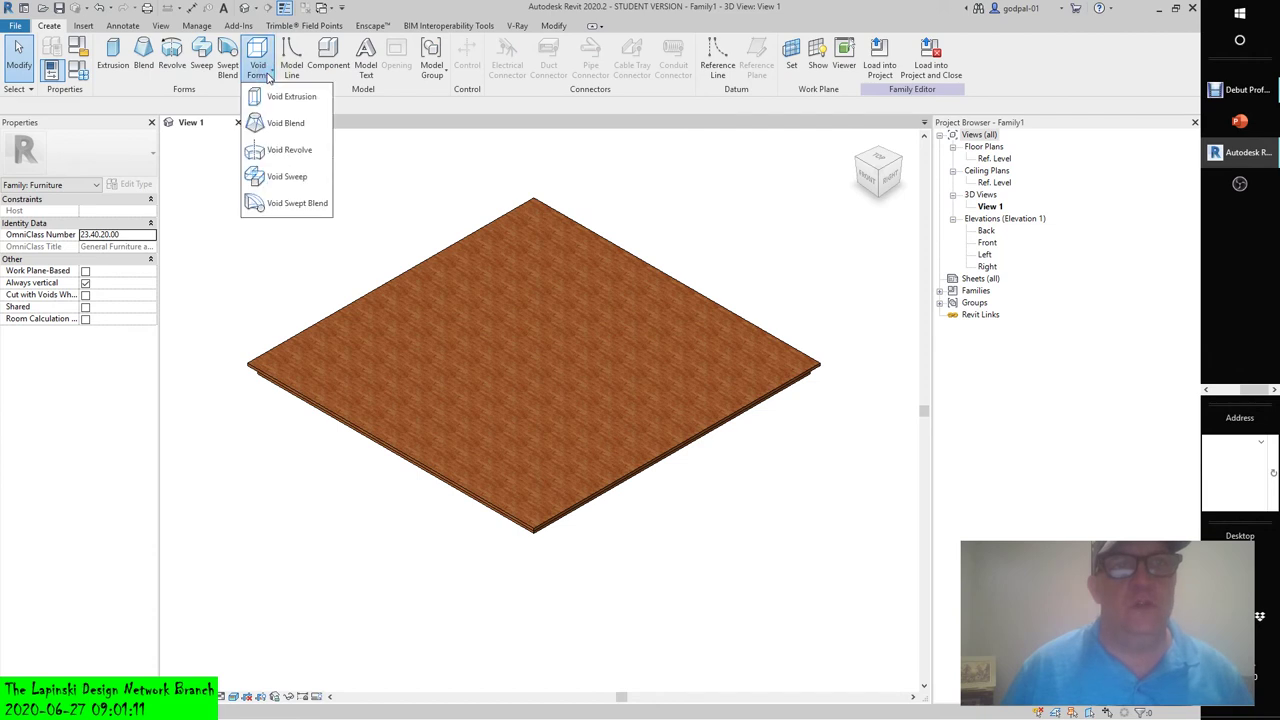
{"action": "left_click", "coordinate": [282, 176]}
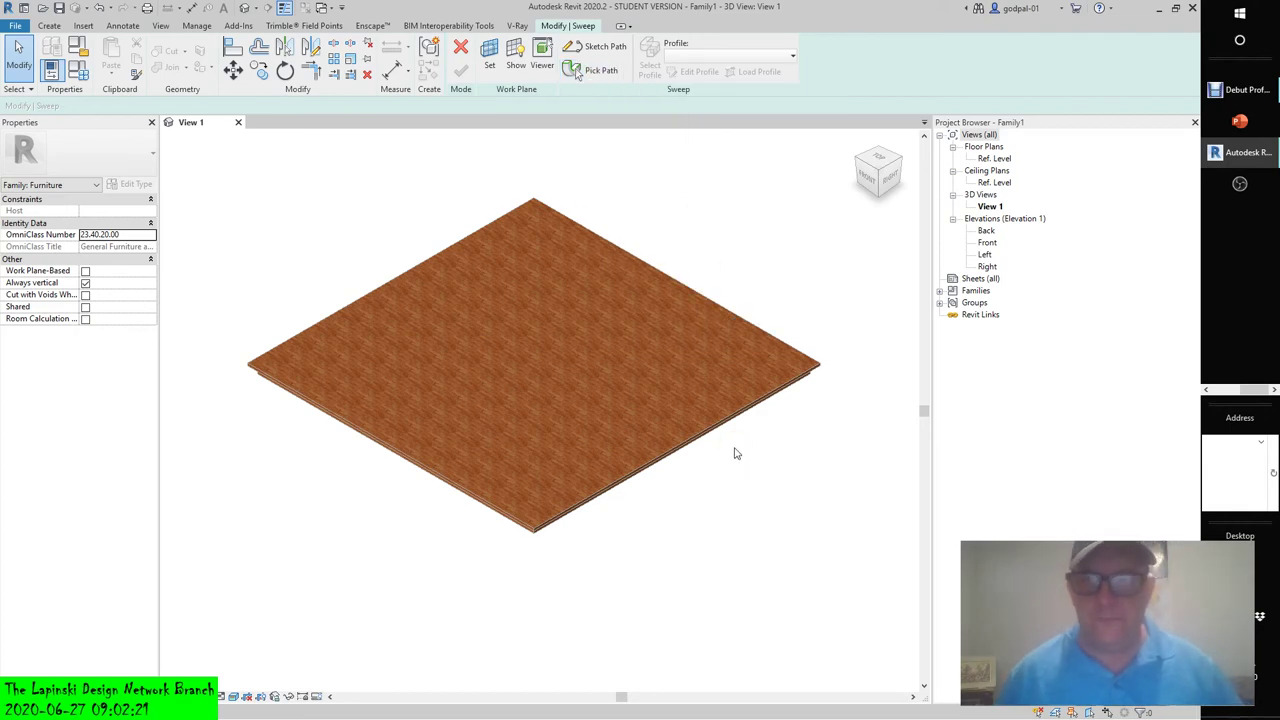
- Cancel the unfinished void sweep
{"action": "scroll", "coordinate": [690, 470], "scroll_direction": "up", "scroll_amount": 3}
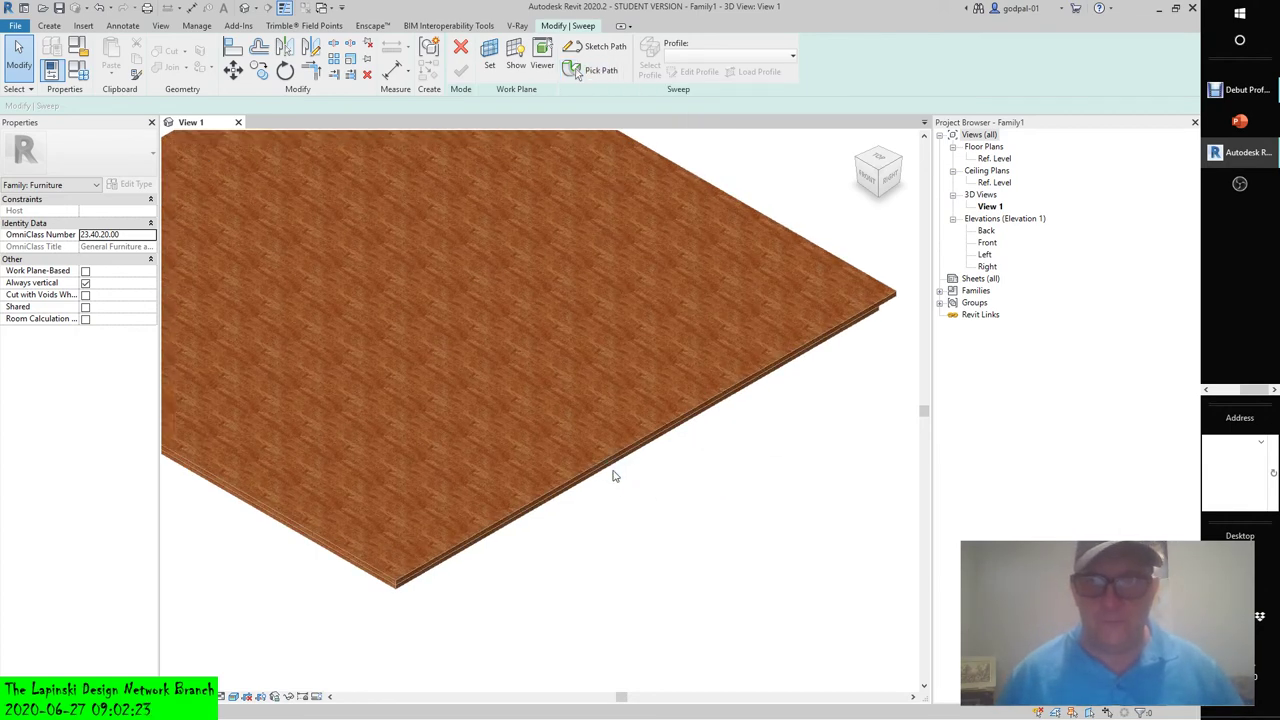
{"action": "scroll", "coordinate": [388, 580], "scroll_direction": "up", "scroll_amount": 3}
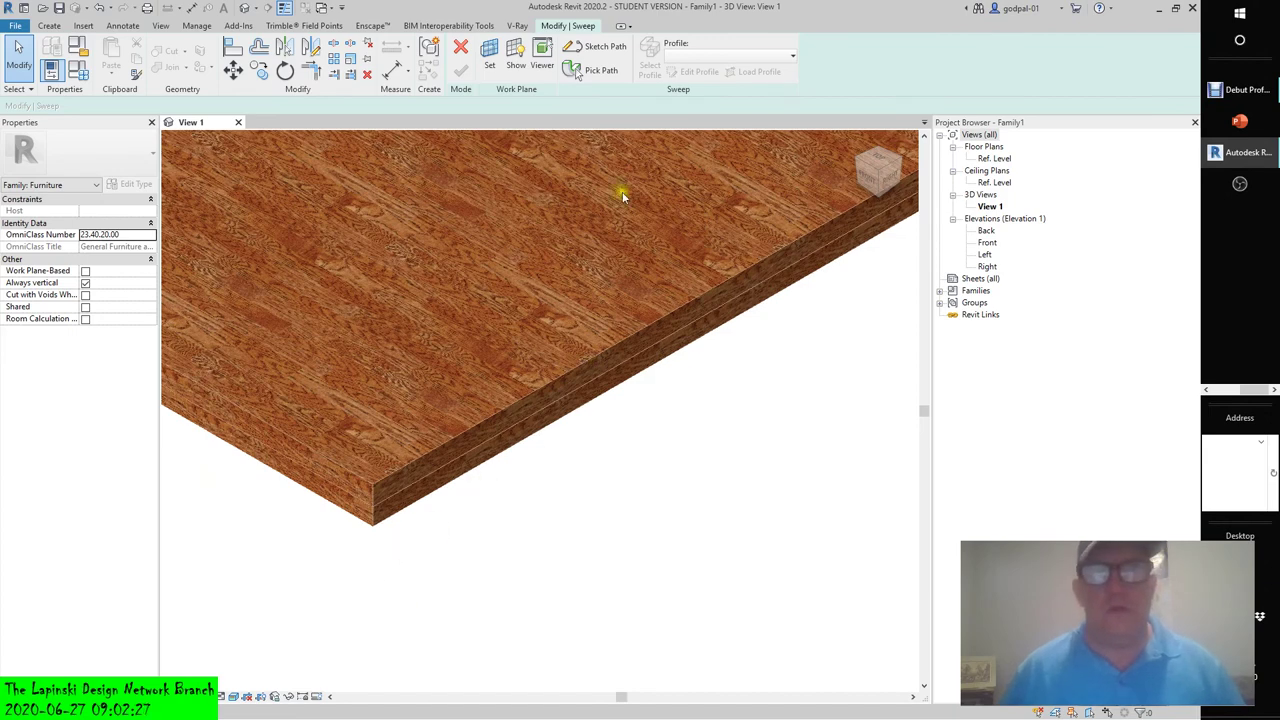
{"action": "left_click", "coordinate": [463, 50]}
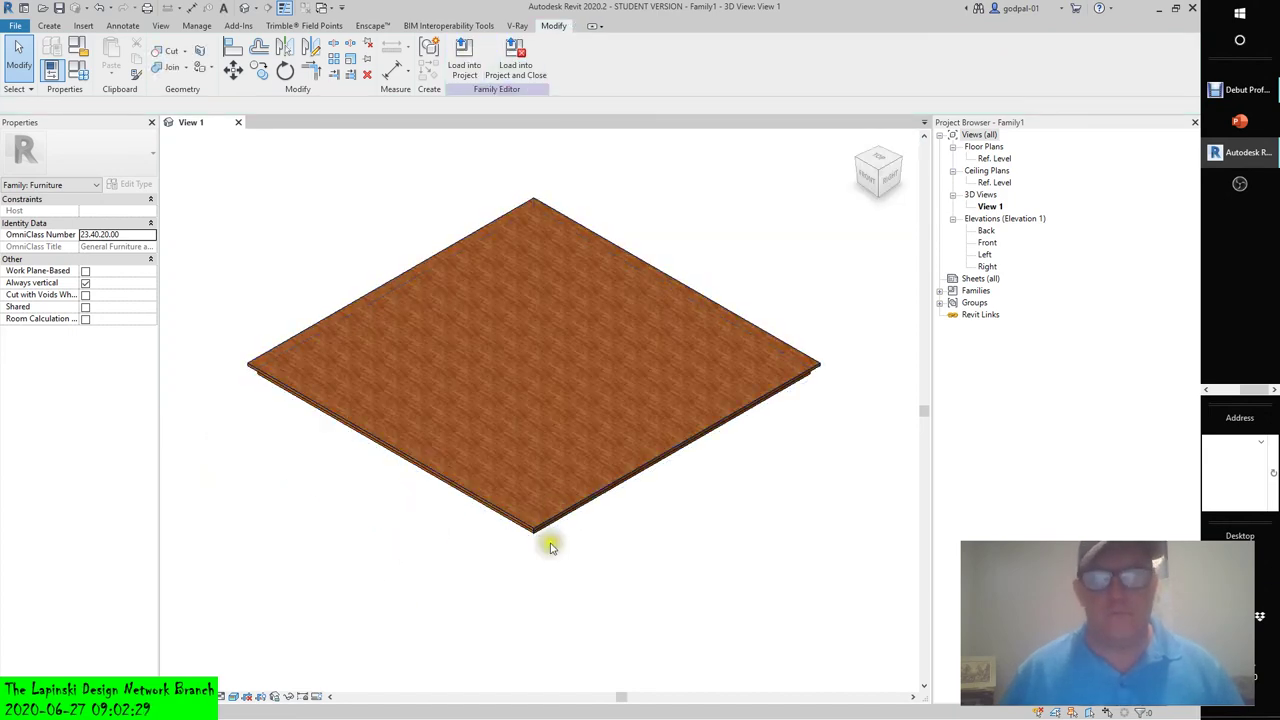
- From Front view select the end void sweep, return Home, and widen the Properties palette
{"action": "scroll", "coordinate": [534, 536], "scroll_direction": "up", "scroll_amount": 4}
{"action": "scroll", "coordinate": [533, 541], "scroll_direction": "down", "scroll_amount": 4}
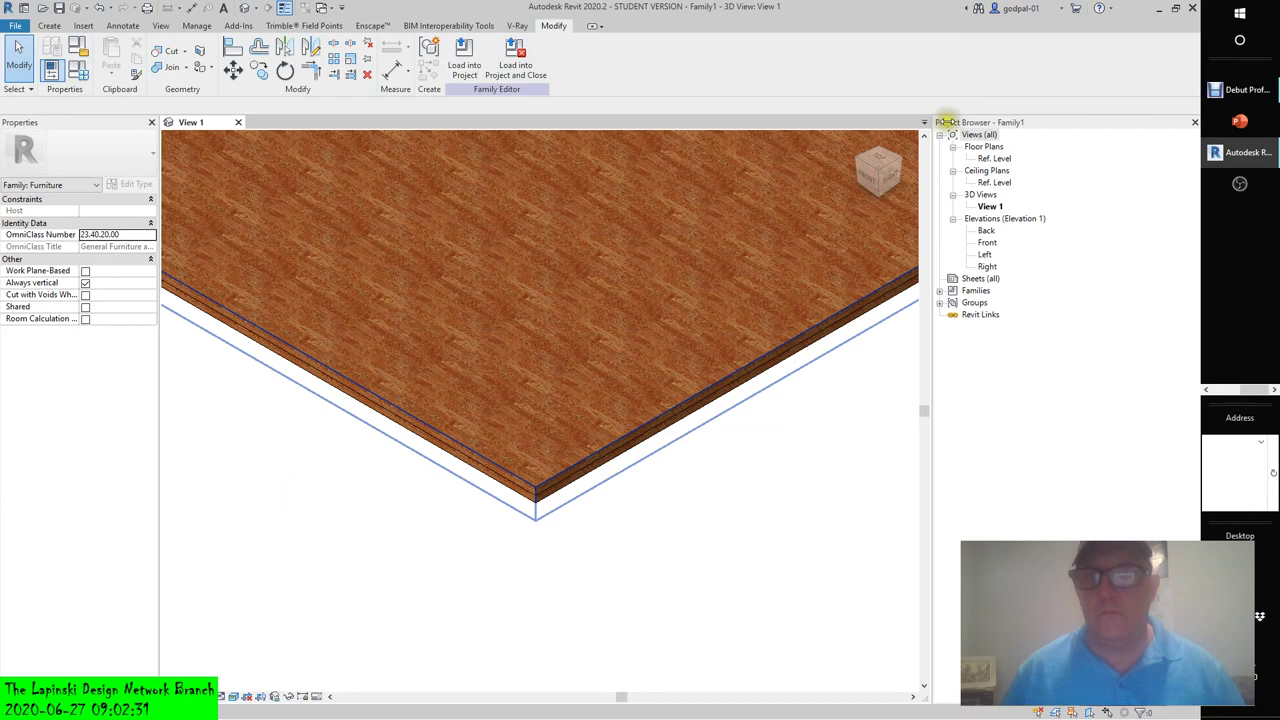
{"action": "left_click", "coordinate": [874, 180]}
{"action": "scroll", "coordinate": [745, 450], "scroll_direction": "up", "scroll_amount": 3}
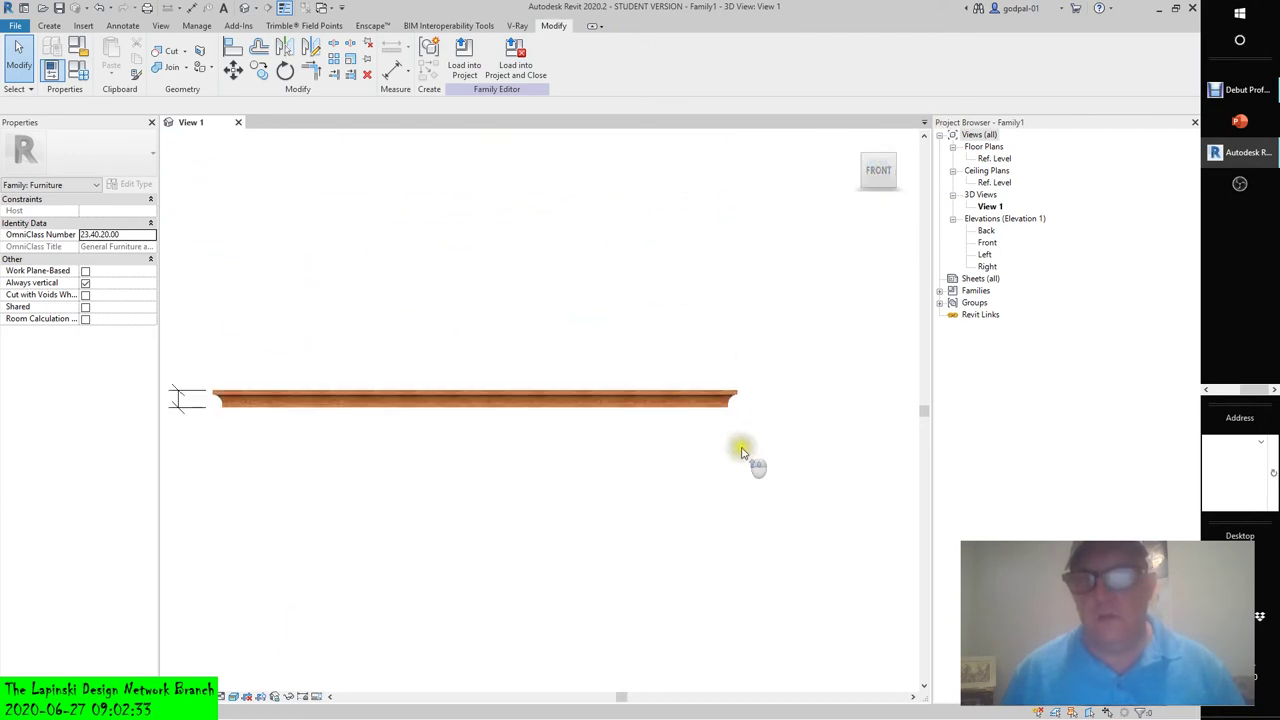
{"action": "left_click", "coordinate": [733, 396]}
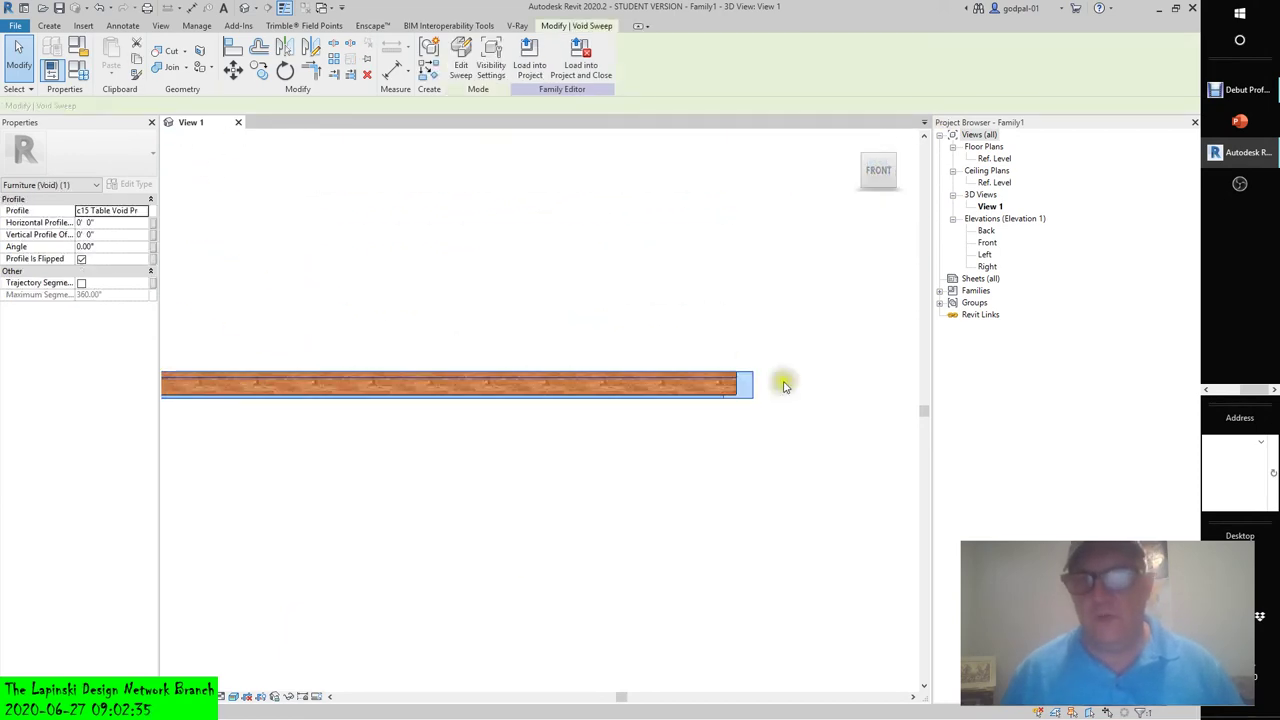
{"action": "left_click", "coordinate": [857, 143]}
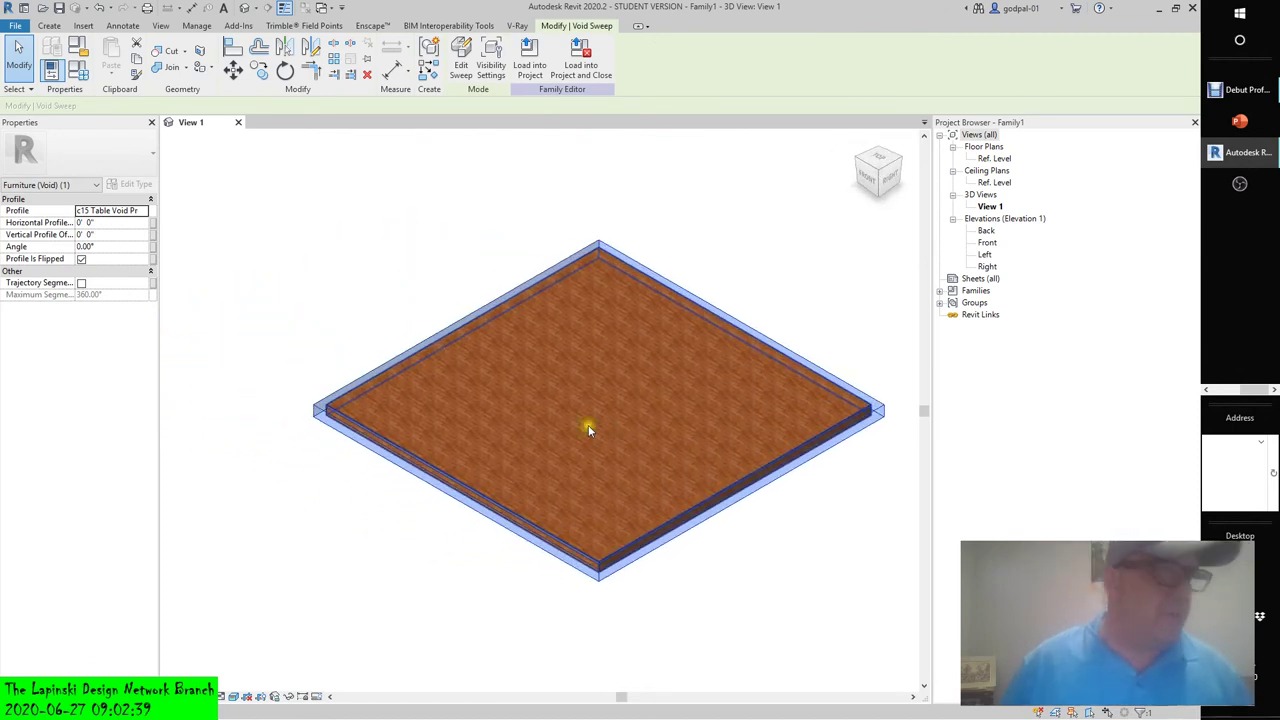
{"action": "left_click_drag", "start_coordinate": [158, 322], "coordinate": [259, 335]}
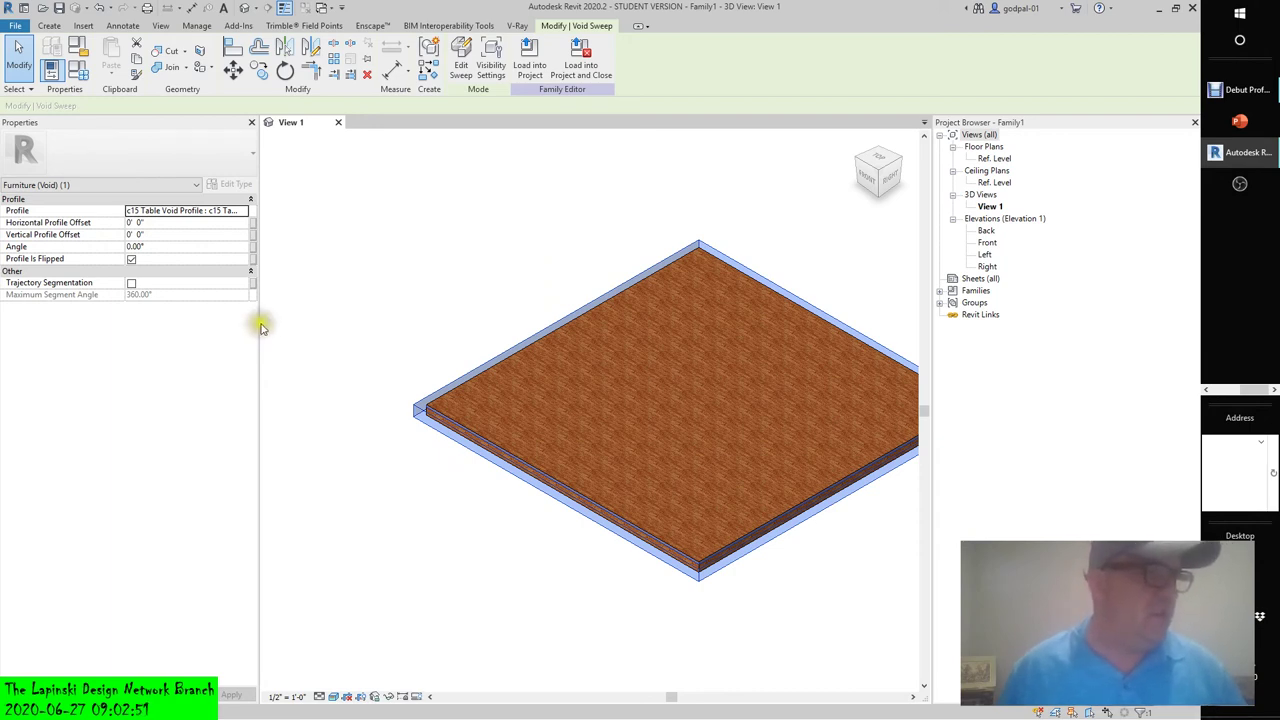
- Associate Horizontal Profile Offset with a new family parameter named 'Triger Cut' and confirm both dialogs
{"action": "left_click", "coordinate": [254, 228]}
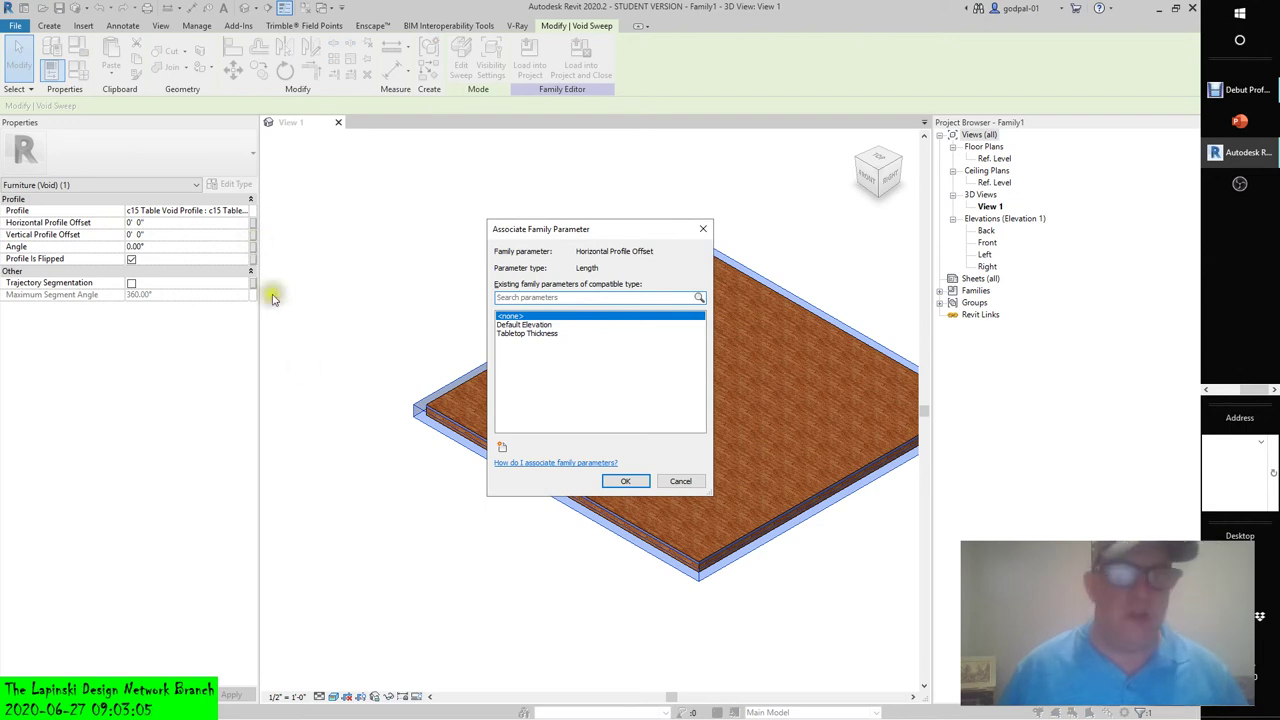
{"action": "left_click", "coordinate": [502, 447]}
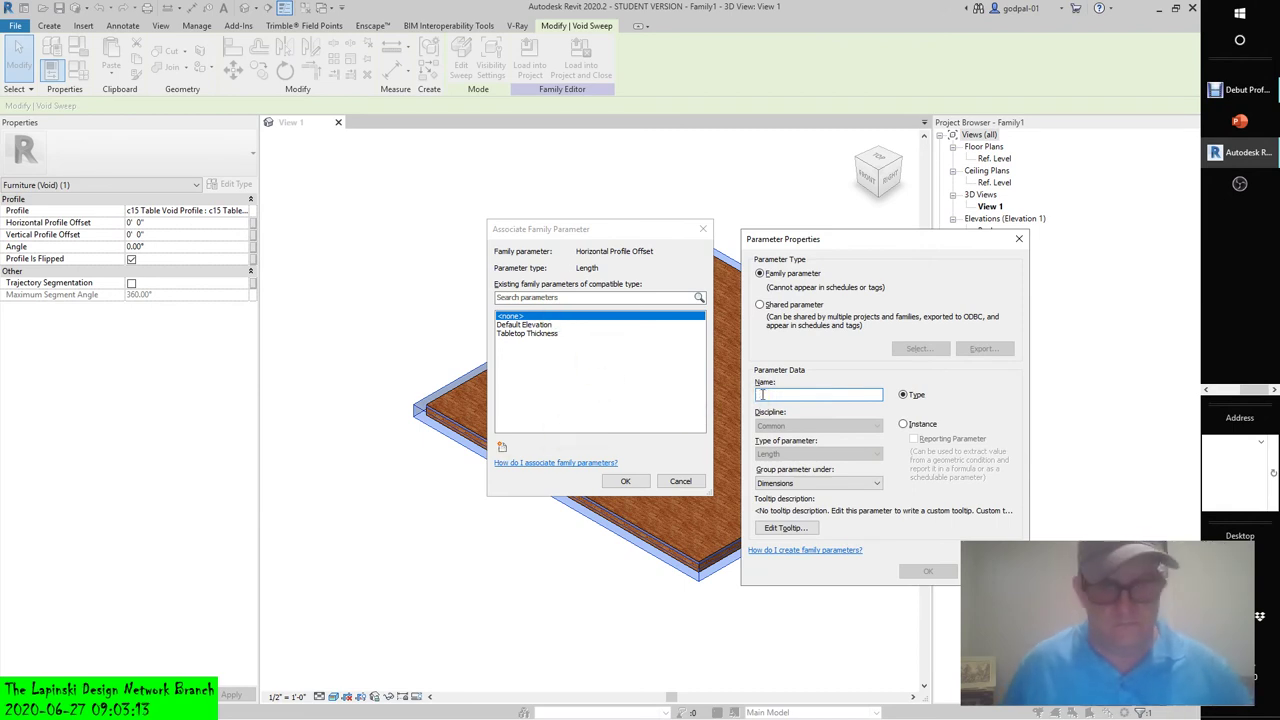
{"action": "type", "text": "Trigge"}
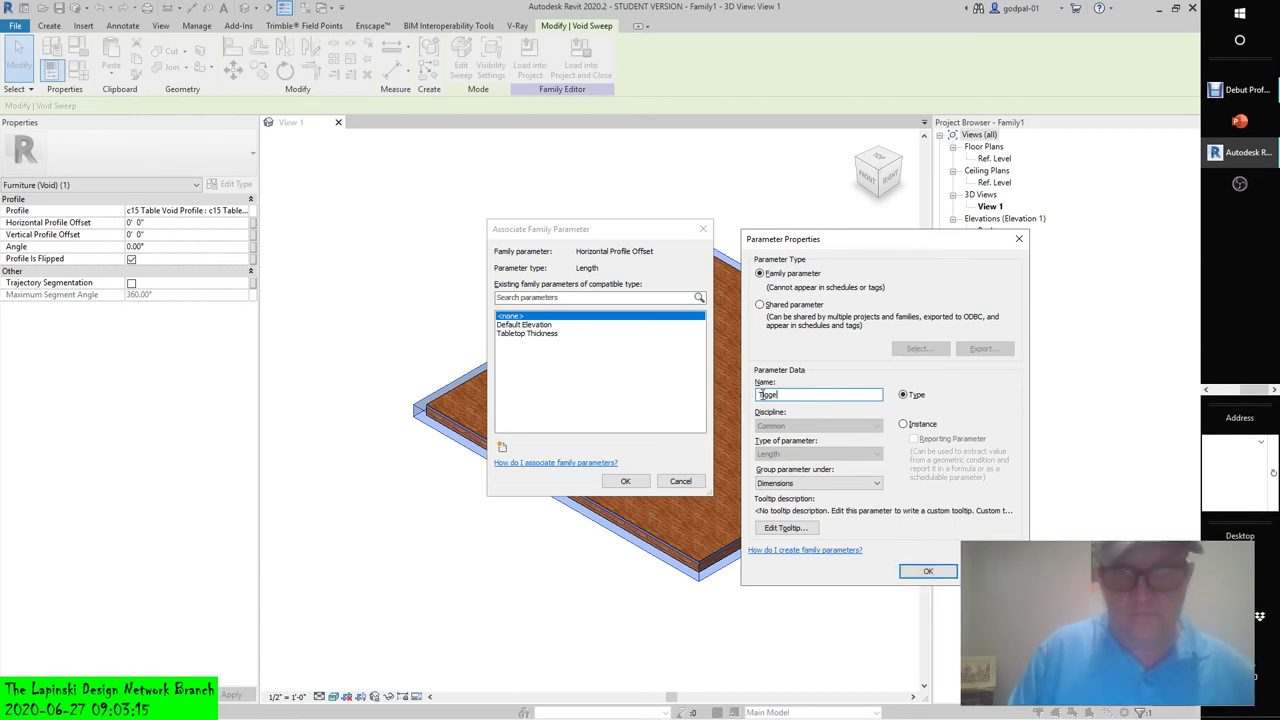
{"action": "type", "text": "r"}
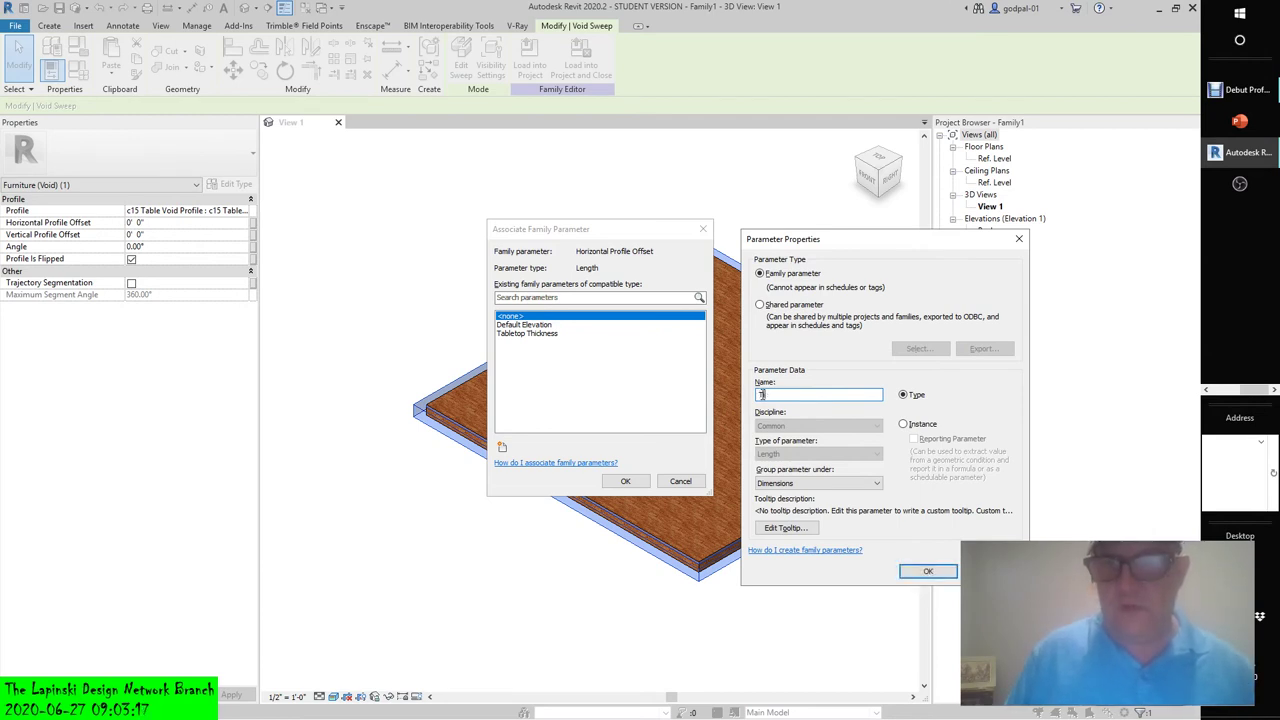
{"action": "type", "text": "ger "}
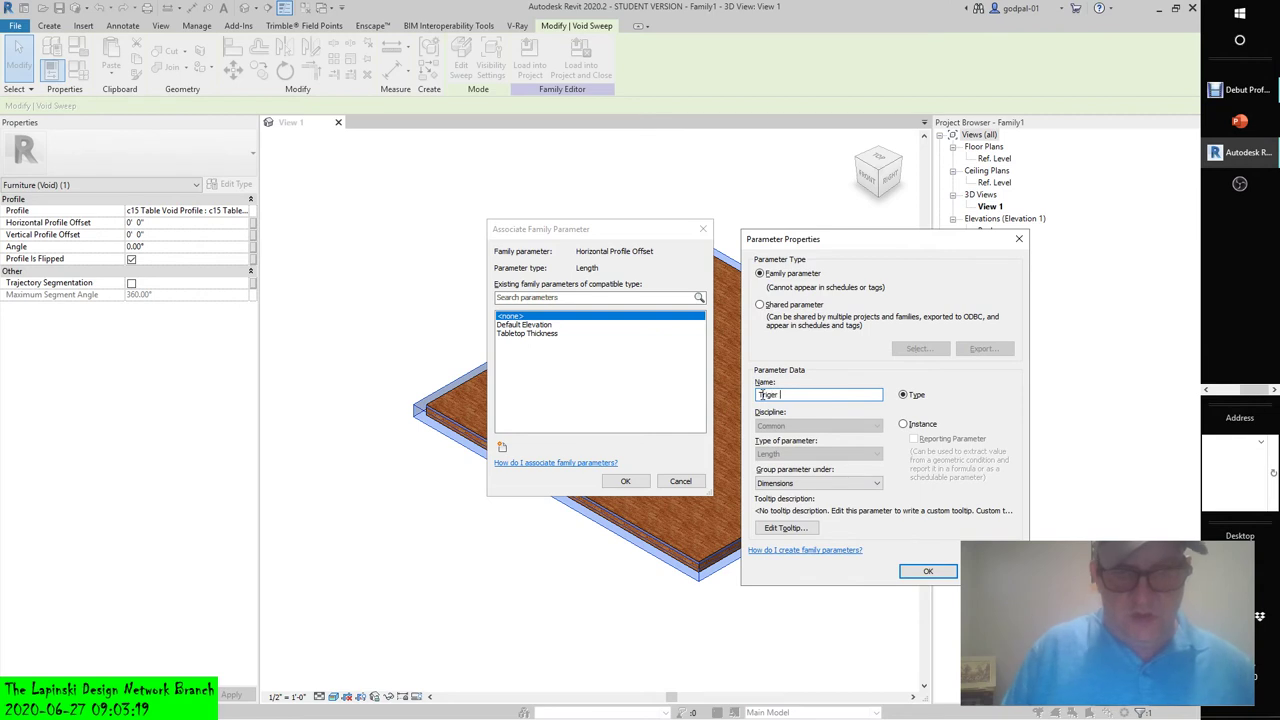
{"action": "type", "text": "Cut"}
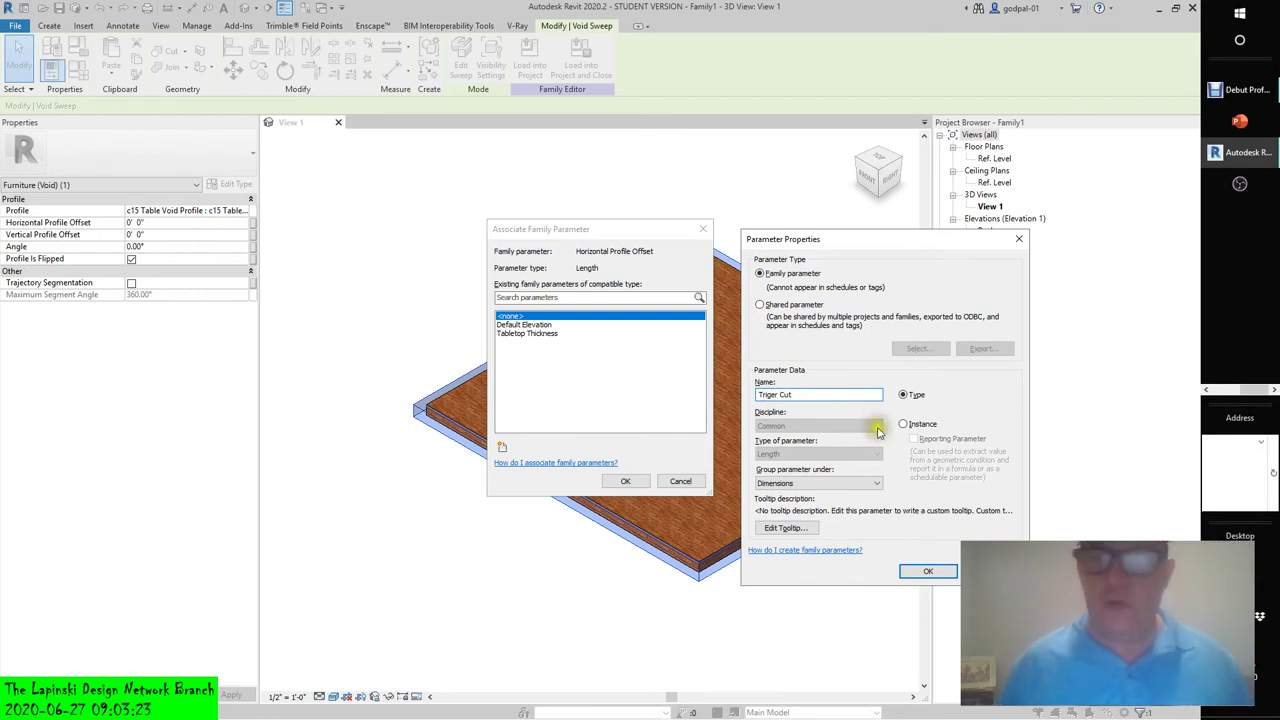
{"action": "left_click", "coordinate": [928, 571]}
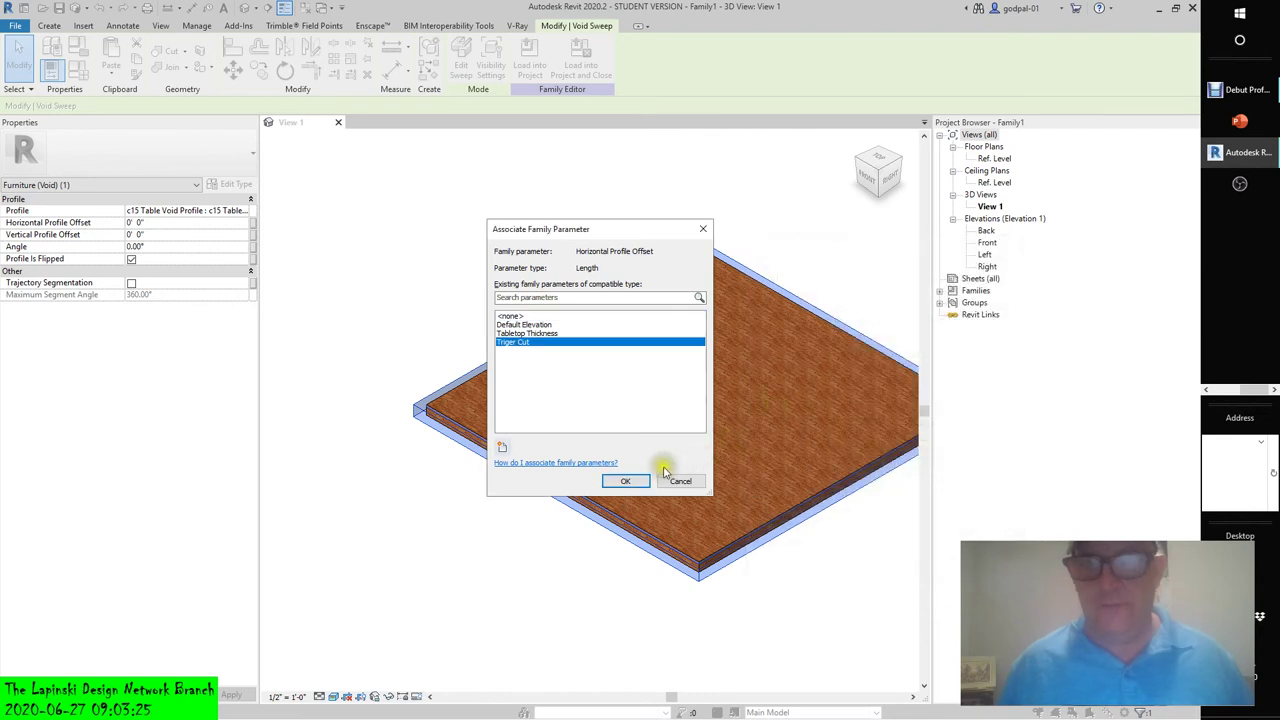
{"action": "left_click", "coordinate": [627, 481]}
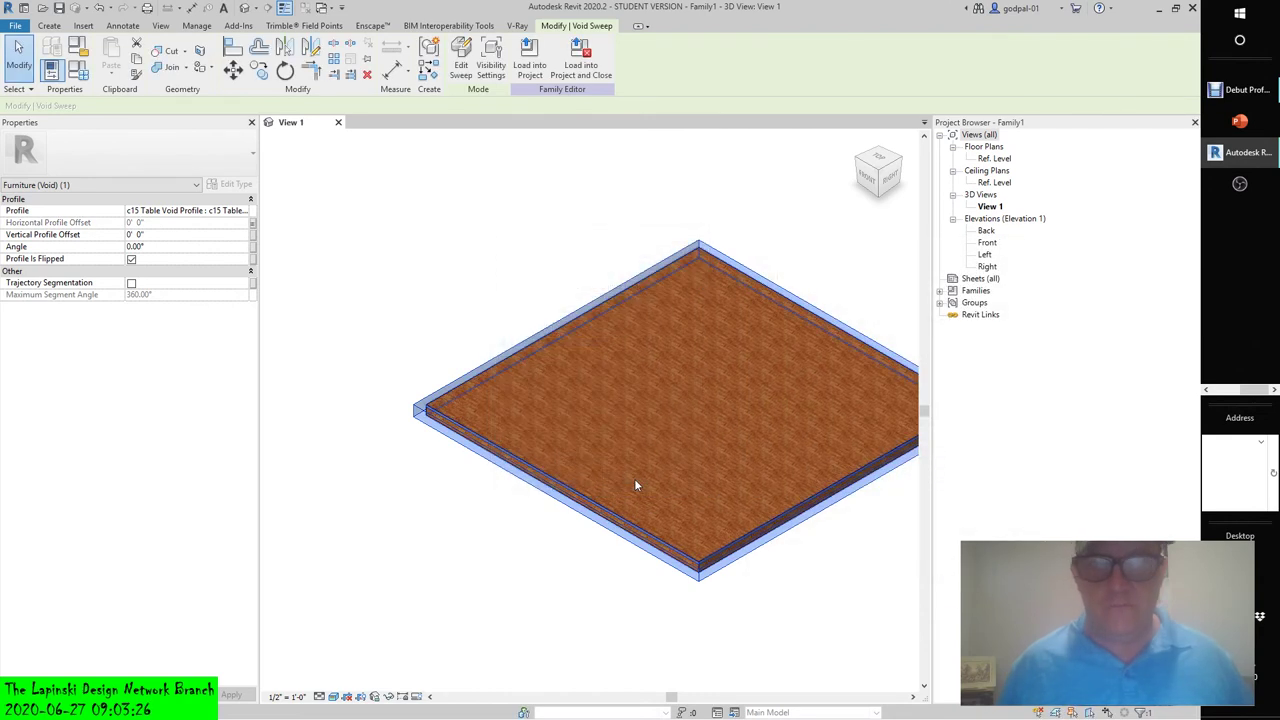
- In Family Types, set Type 1's Triger Cut to -4" and apply
{"action": "left_click", "coordinate": [79, 72]}
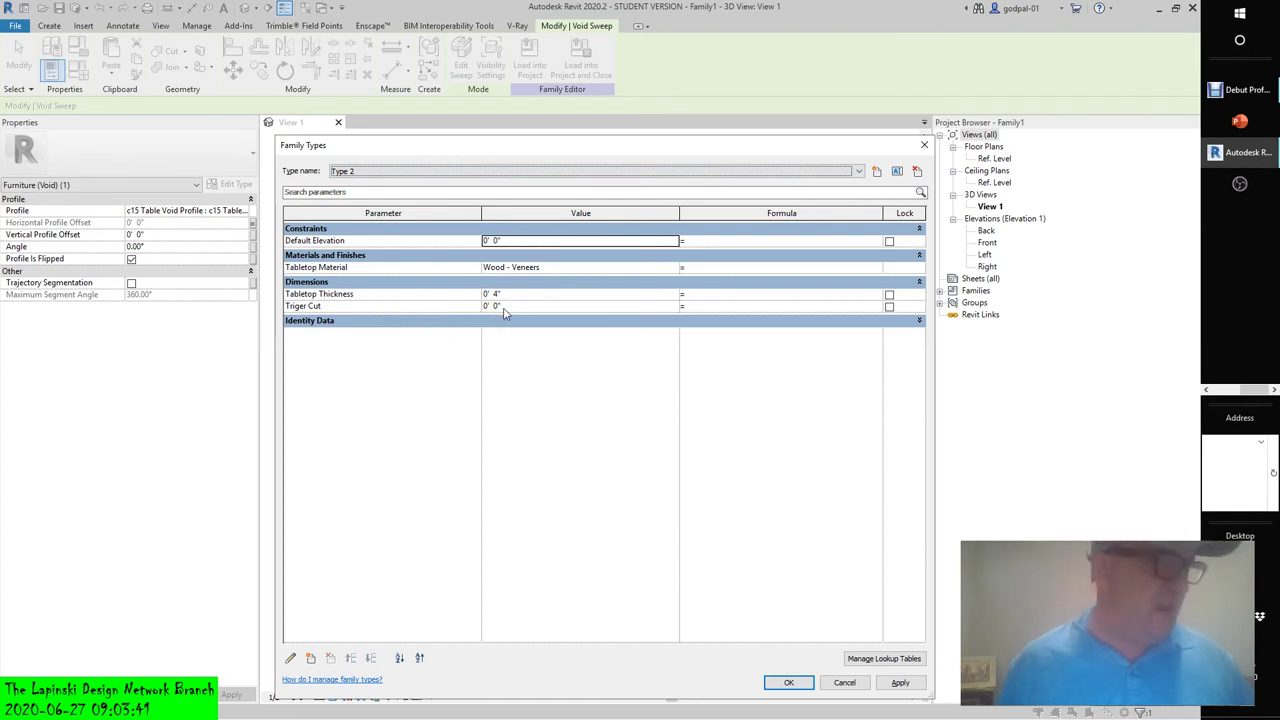
{"action": "left_click", "coordinate": [471, 171]}
{"action": "left_click", "coordinate": [367, 186]}
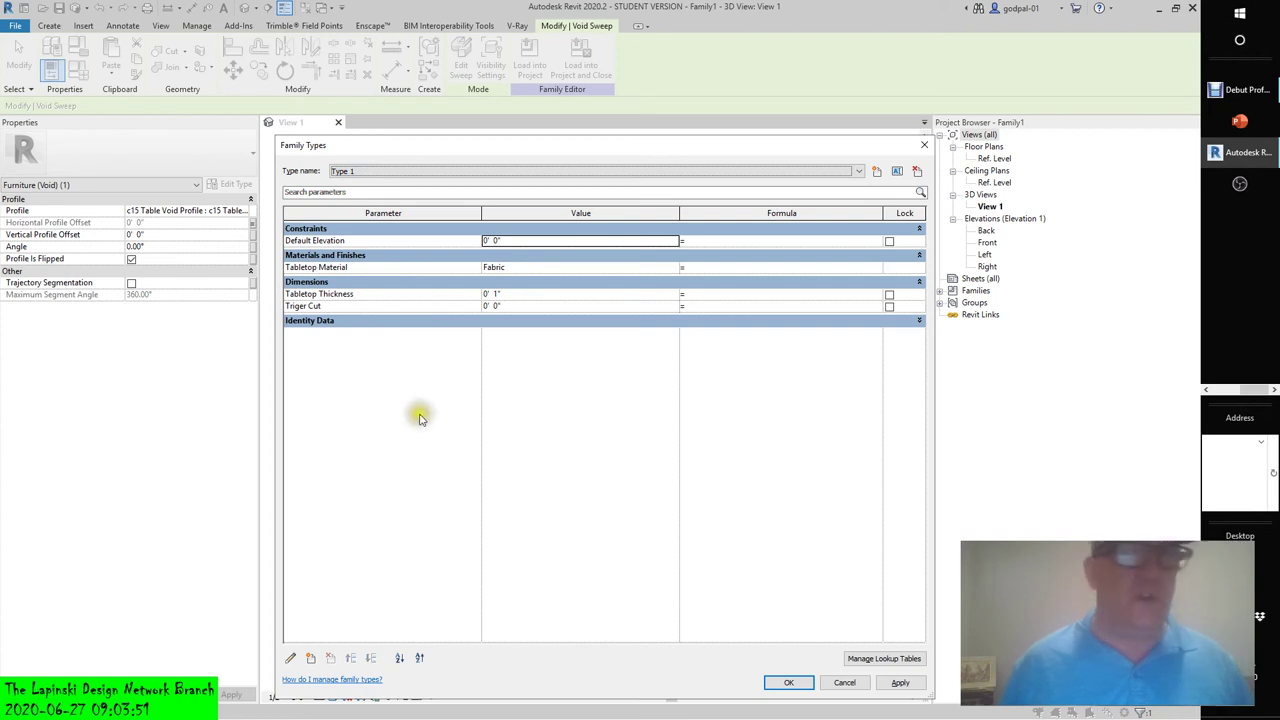
{"action": "left_click", "coordinate": [498, 306]}
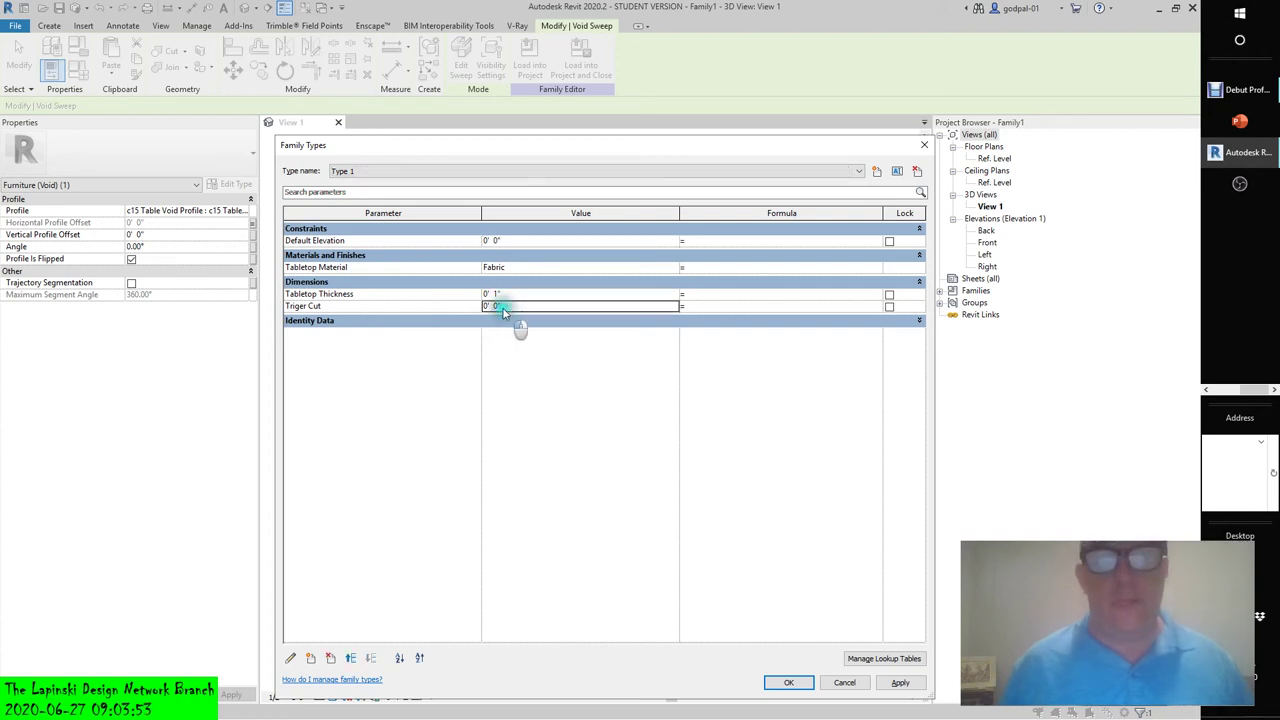
{"action": "type", "text": "-4\""}
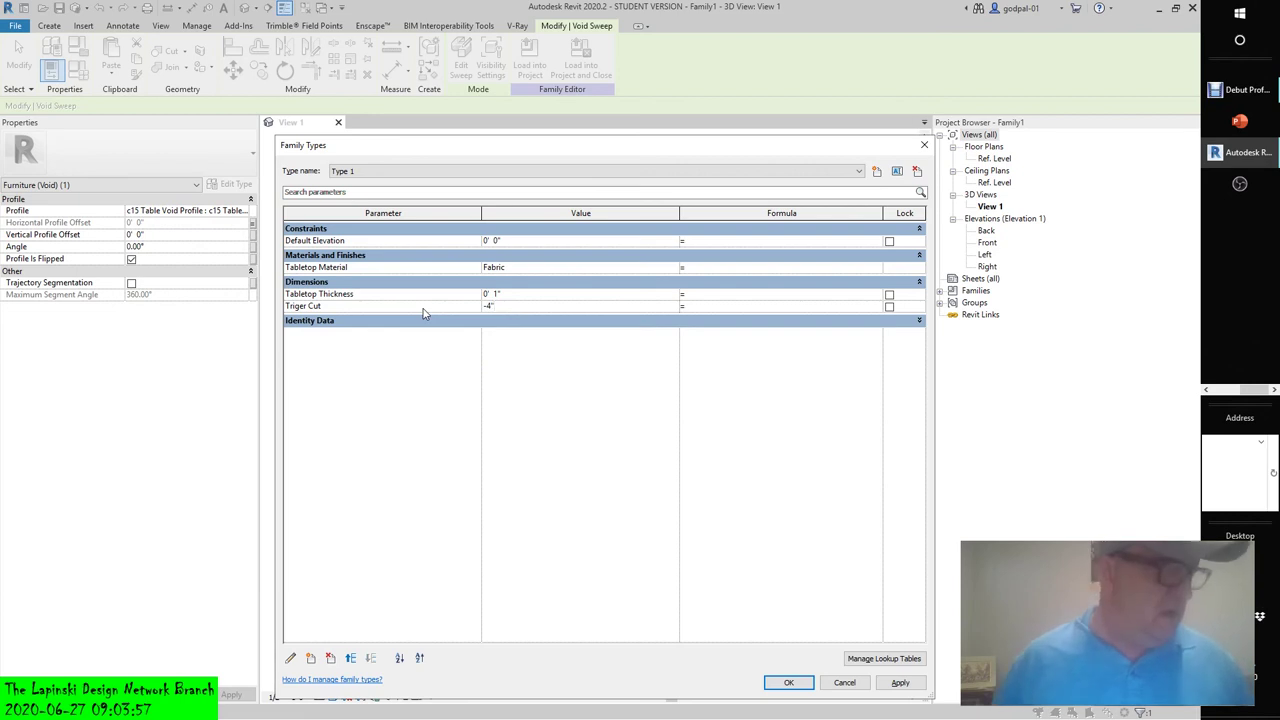
{"action": "left_click", "coordinate": [900, 682]}
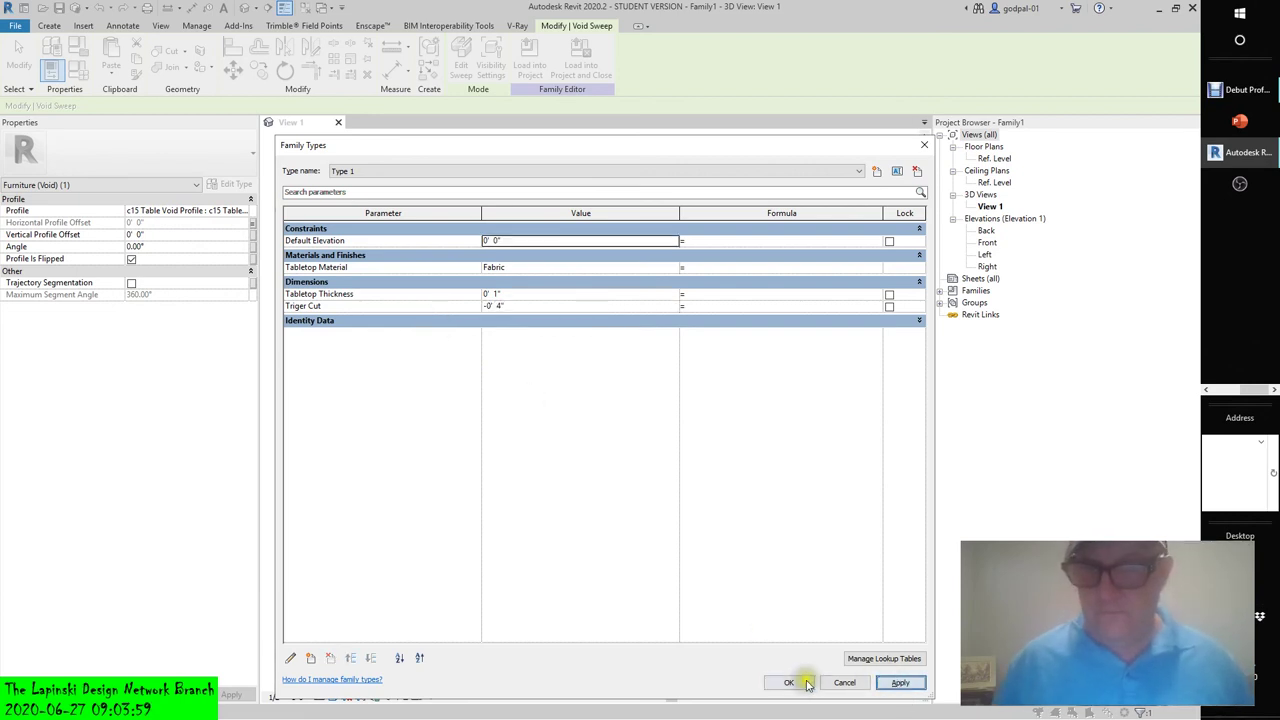
{"action": "left_click", "coordinate": [788, 682]}
{"action": "key", "text": "Escape"}
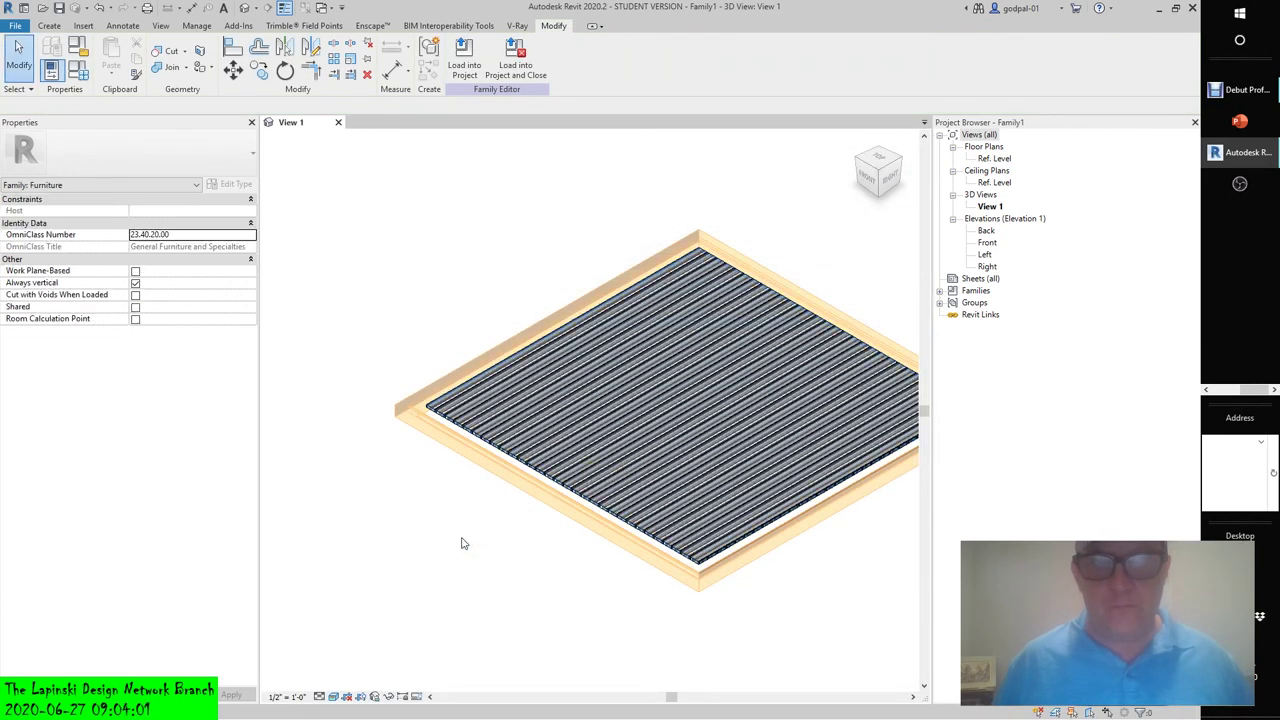
{"action": "scroll", "coordinate": [421, 493], "scroll_direction": "up", "scroll_amount": 4}
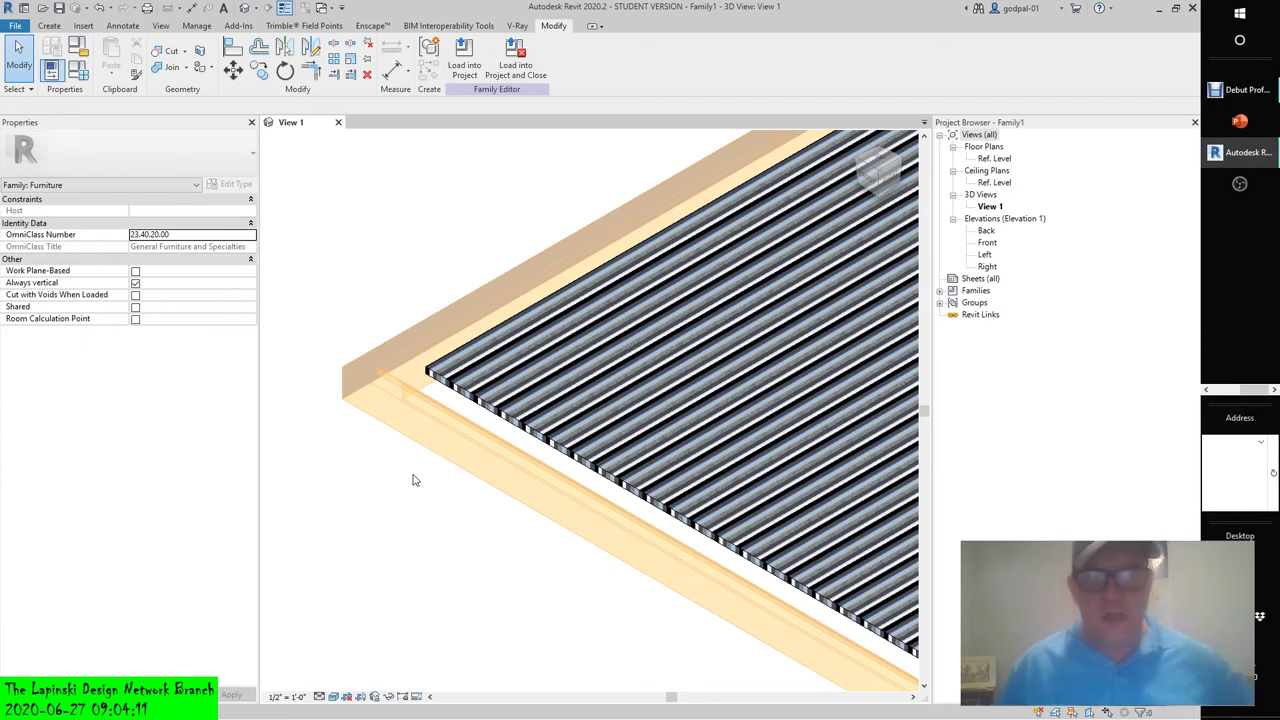
{"action": "scroll", "coordinate": [414, 477], "scroll_direction": "down", "scroll_amount": 3}
{"action": "scroll", "coordinate": [651, 509], "scroll_direction": "down", "scroll_amount": 3}
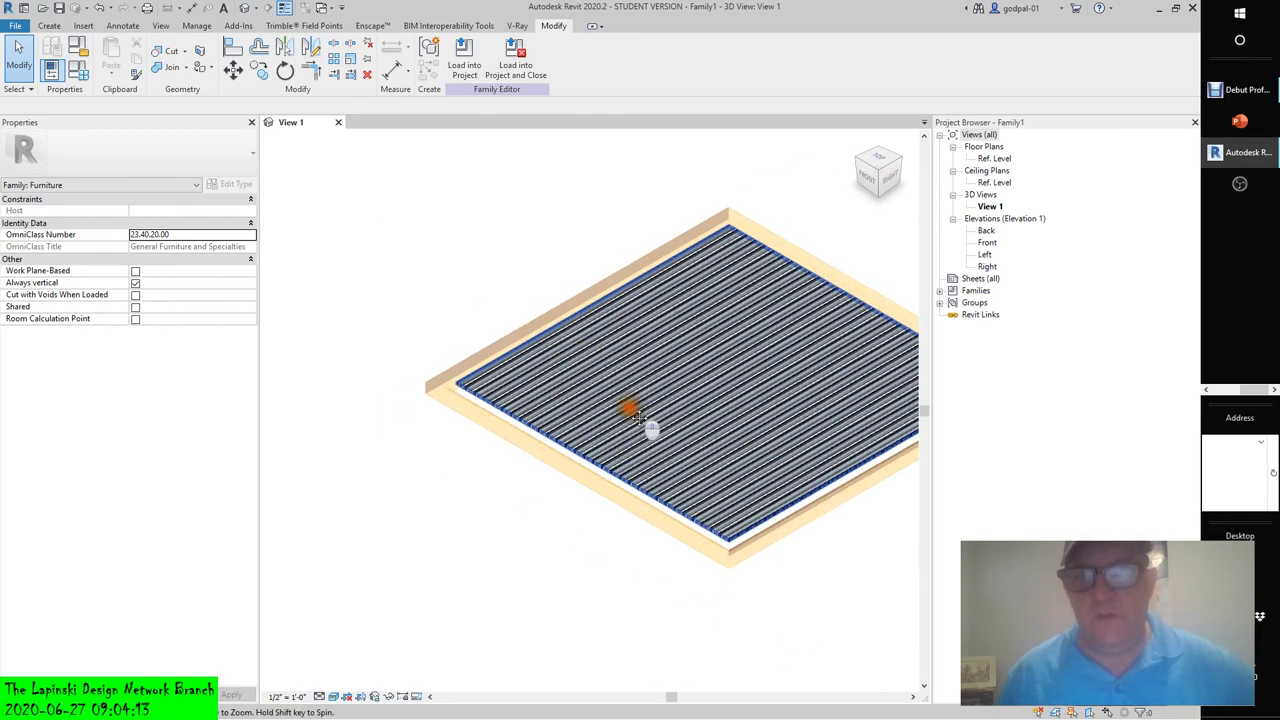
{"action": "left_click", "coordinate": [548, 425]}
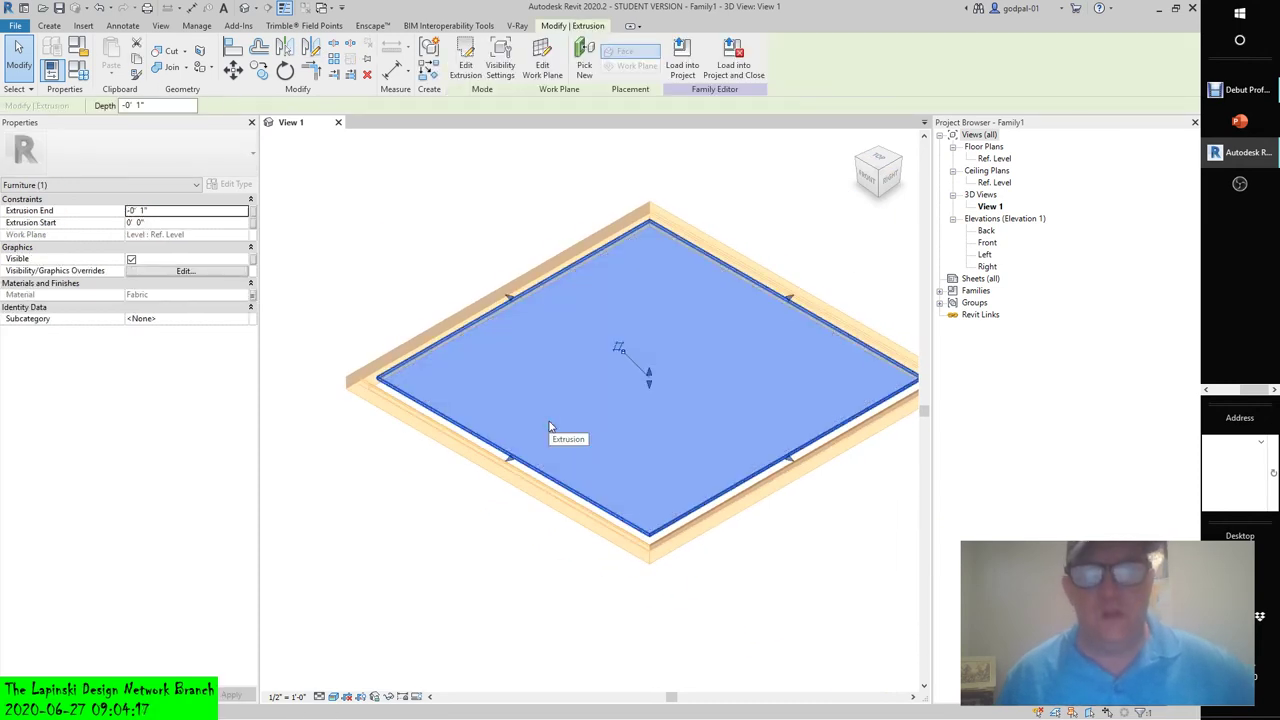
{"action": "left_click", "coordinate": [429, 623]}
{"action": "scroll", "coordinate": [660, 550], "scroll_direction": "up", "scroll_amount": 4}
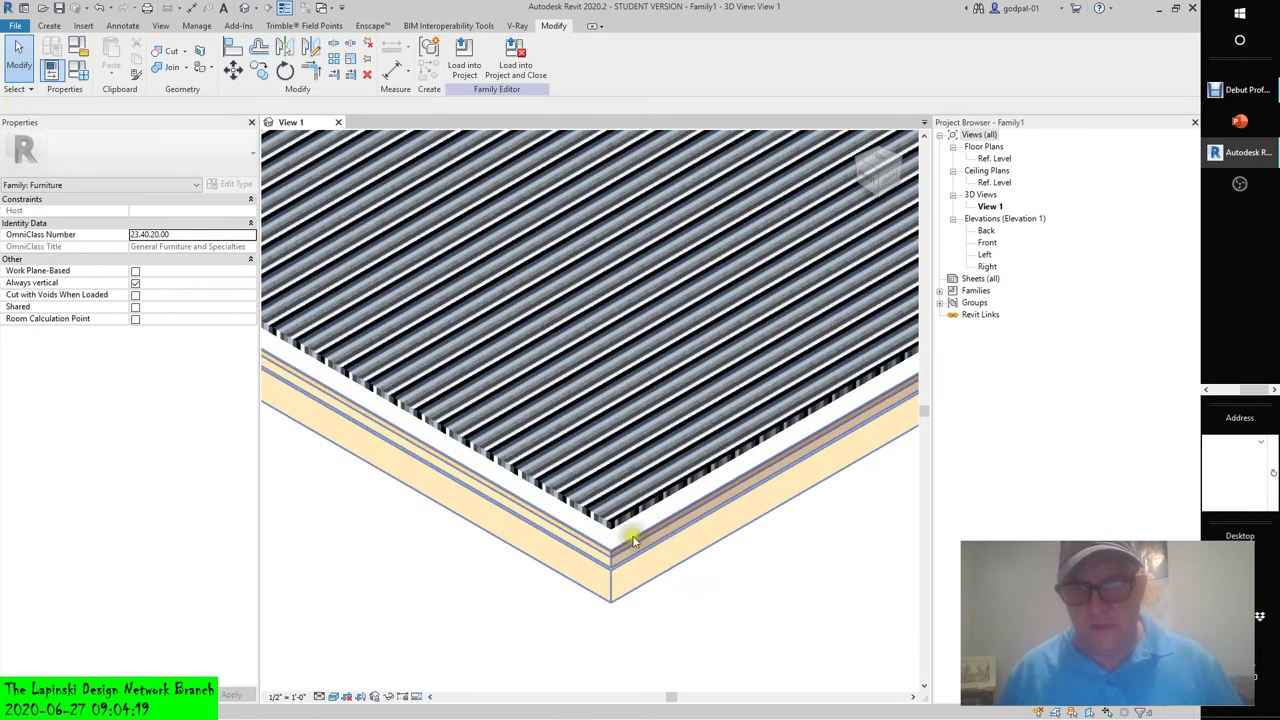
{"action": "scroll", "coordinate": [632, 540], "scroll_direction": "up", "scroll_amount": 2}
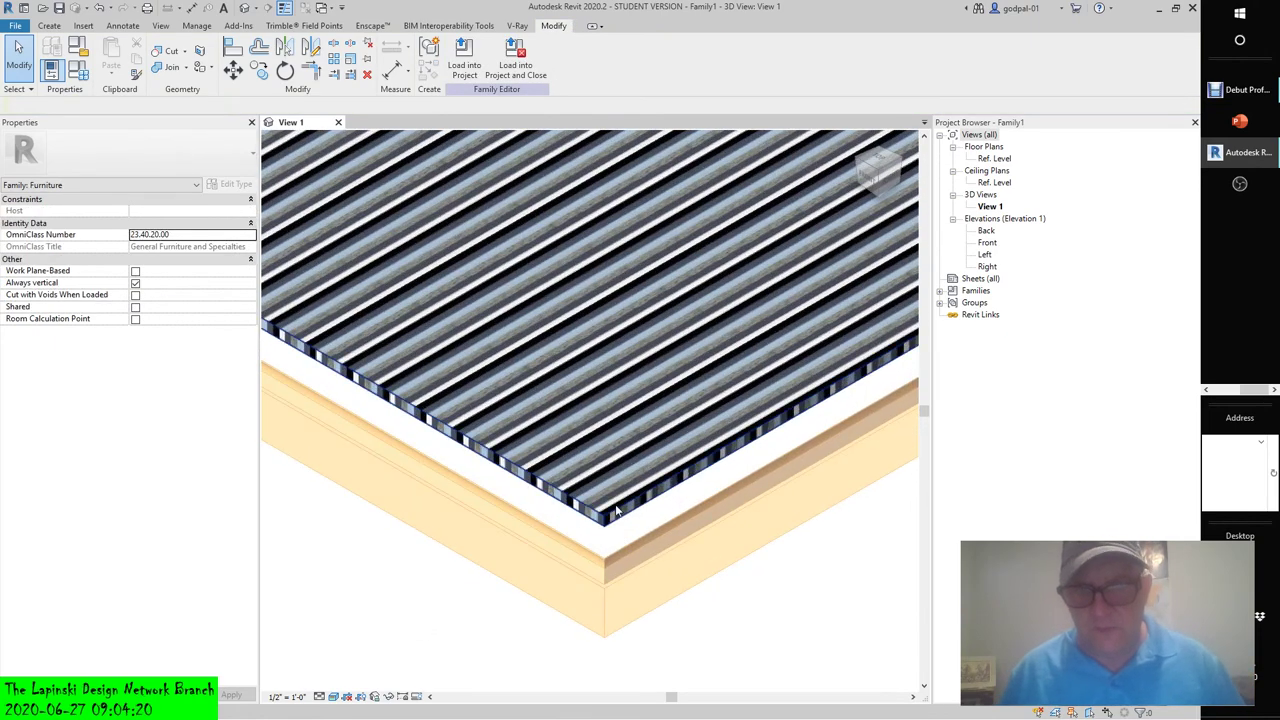
{"action": "left_click", "coordinate": [884, 155]}
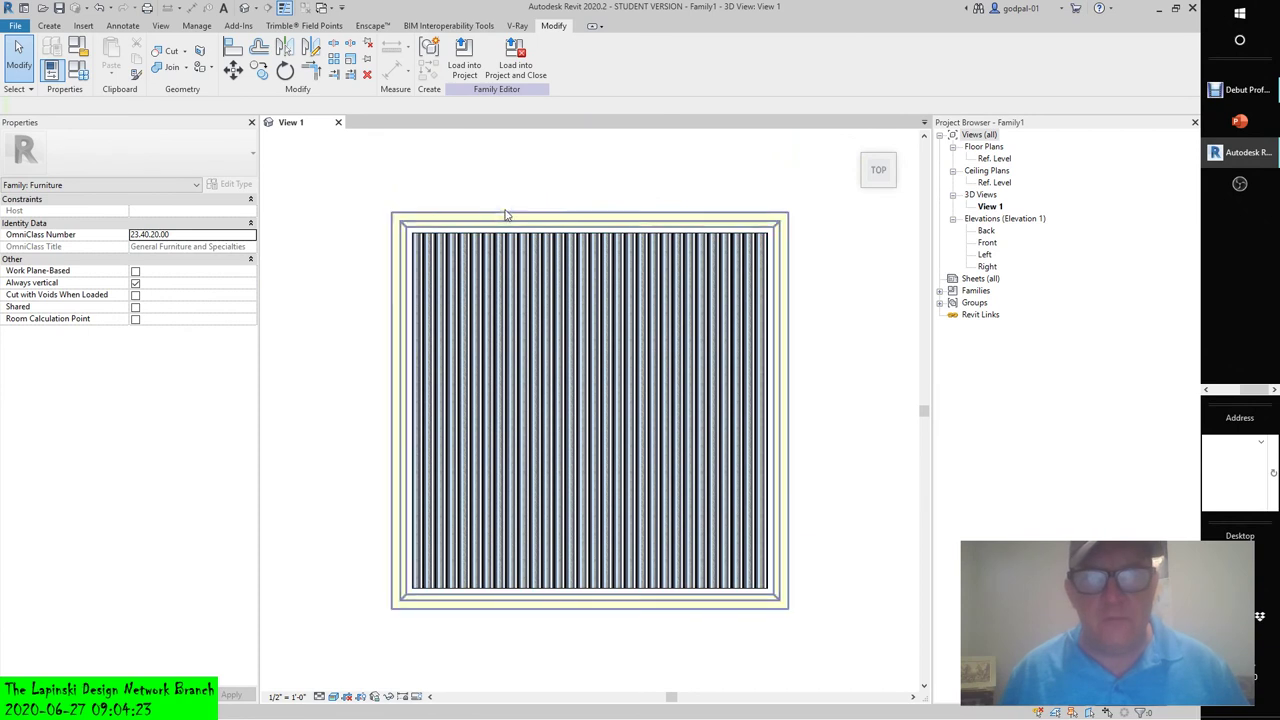
{"action": "left_click", "coordinate": [505, 215]}
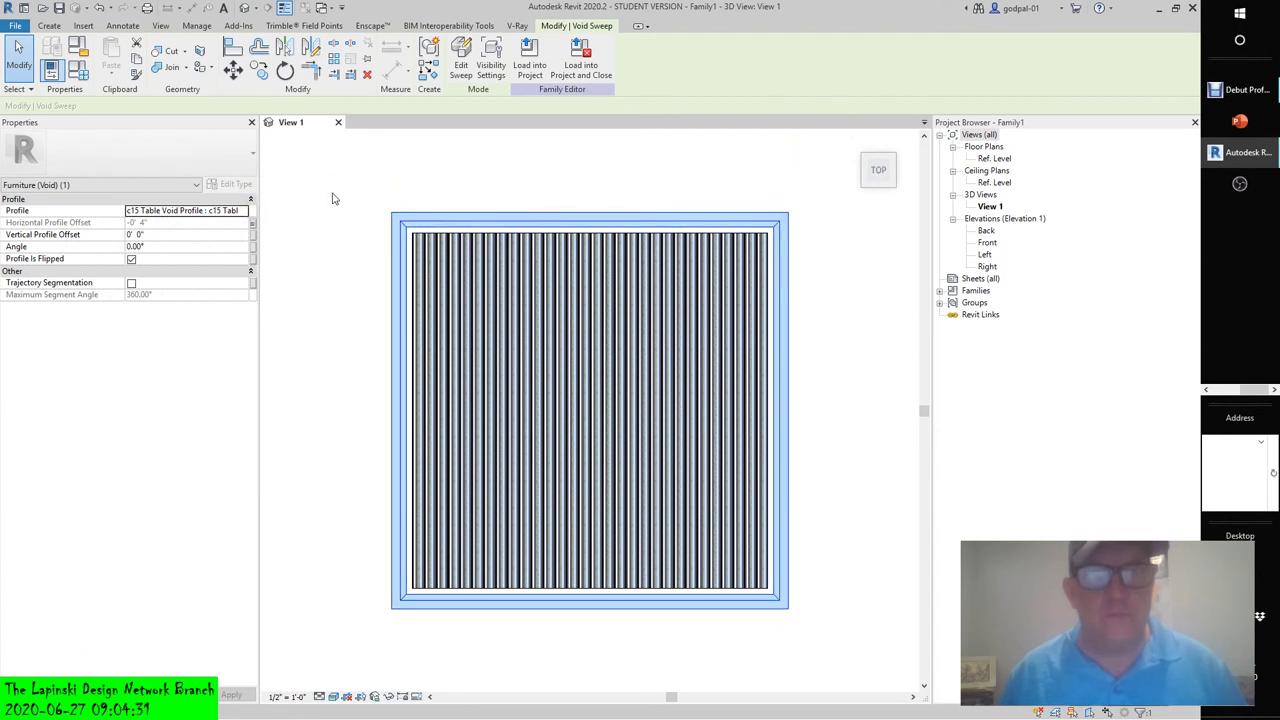
- Select the inner fabric extrusion, check its type list without changing it, then deselect
{"action": "left_click", "coordinate": [457, 268]}
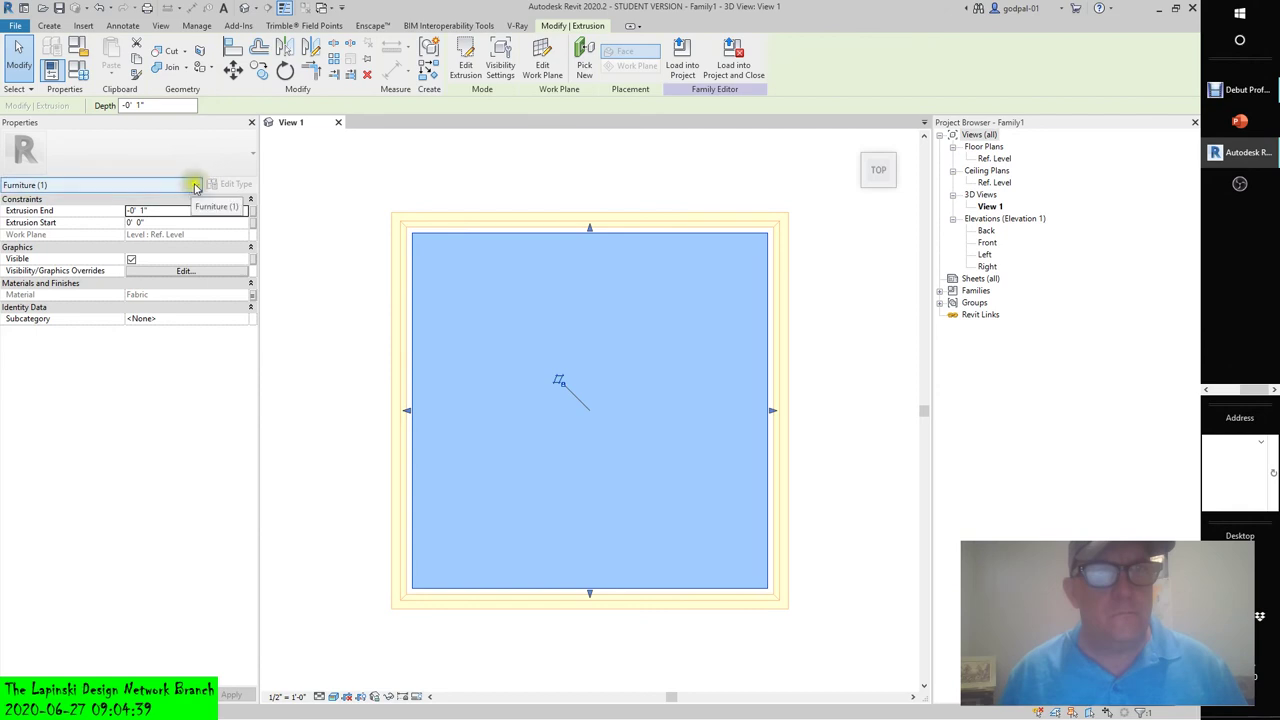
{"action": "left_click", "coordinate": [196, 187]}
{"action": "left_click", "coordinate": [337, 324]}
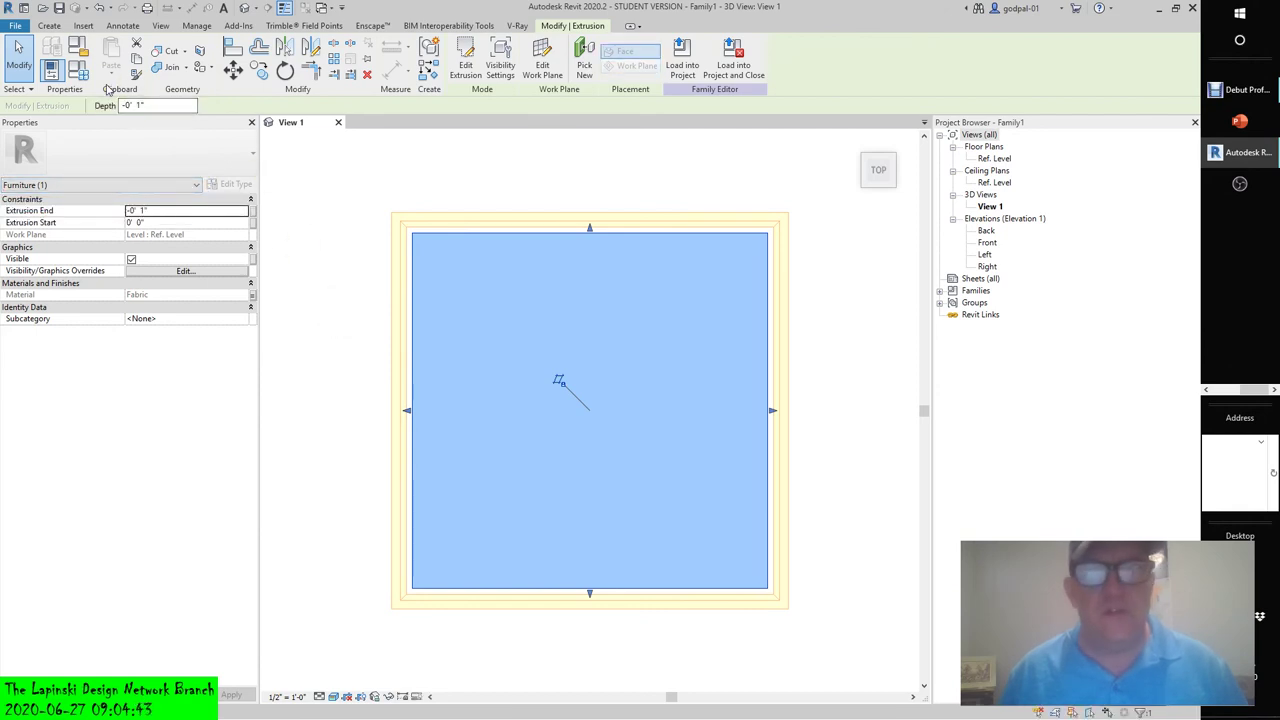
{"action": "left_click", "coordinate": [329, 247]}
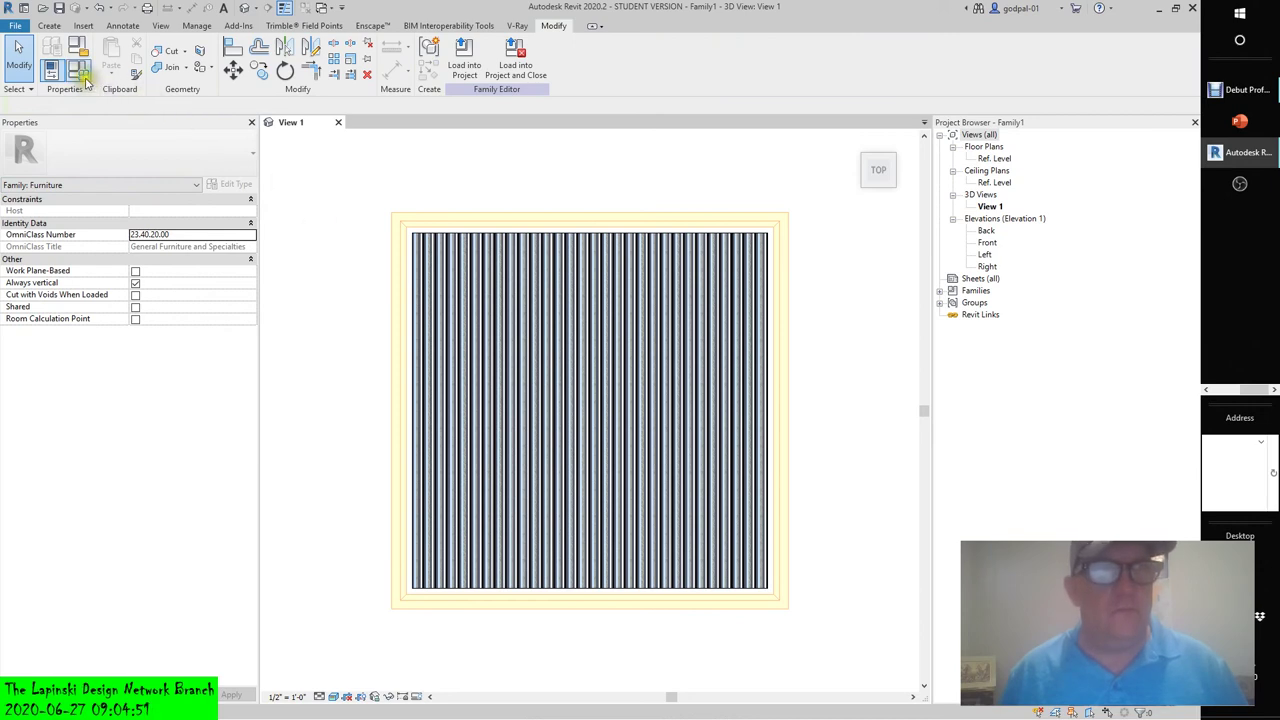
- Dismiss the save reminder, switch Family Types to Type 2, and return to Home view
{"action": "left_click", "coordinate": [687, 418]}
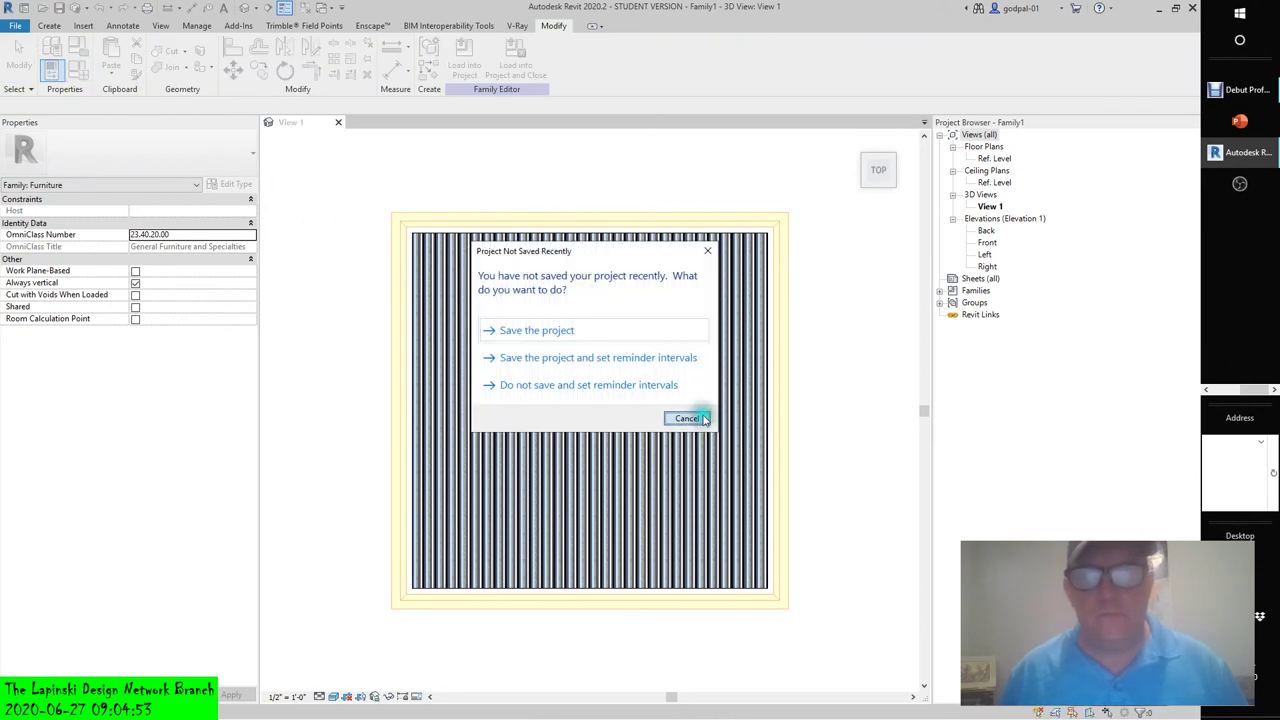
{"action": "left_click", "coordinate": [549, 170]}
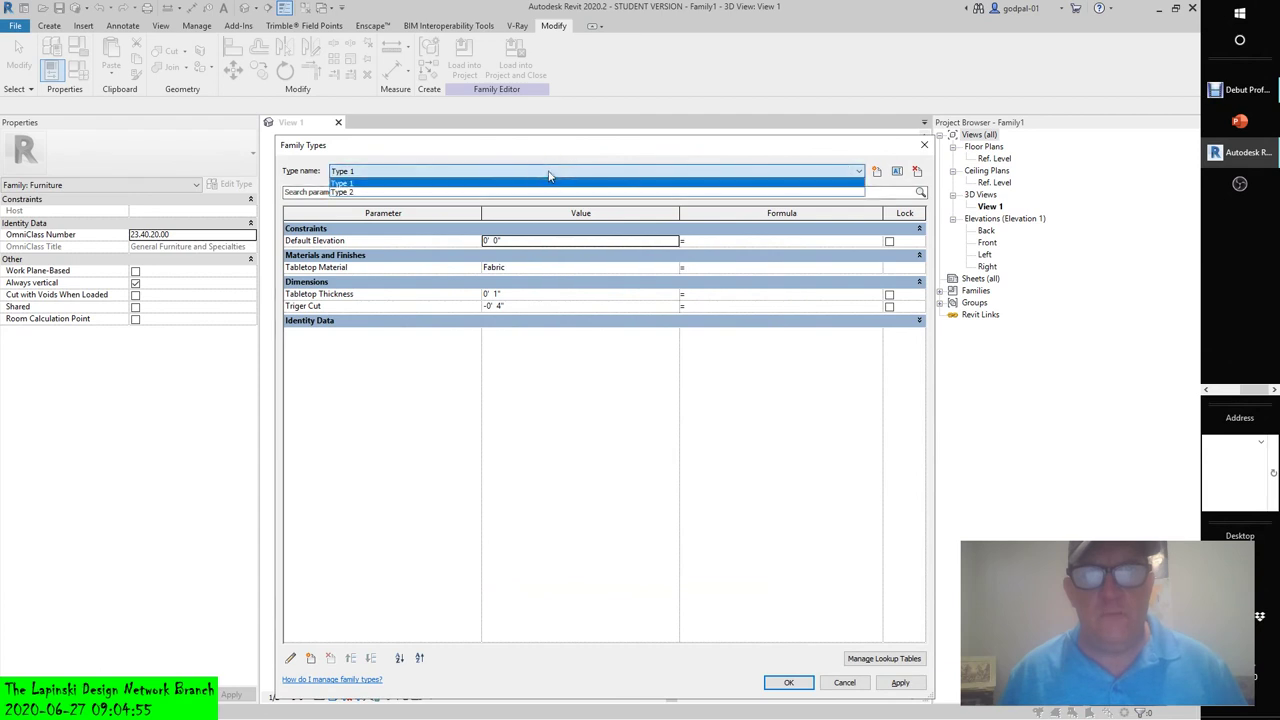
{"action": "left_click", "coordinate": [380, 190]}
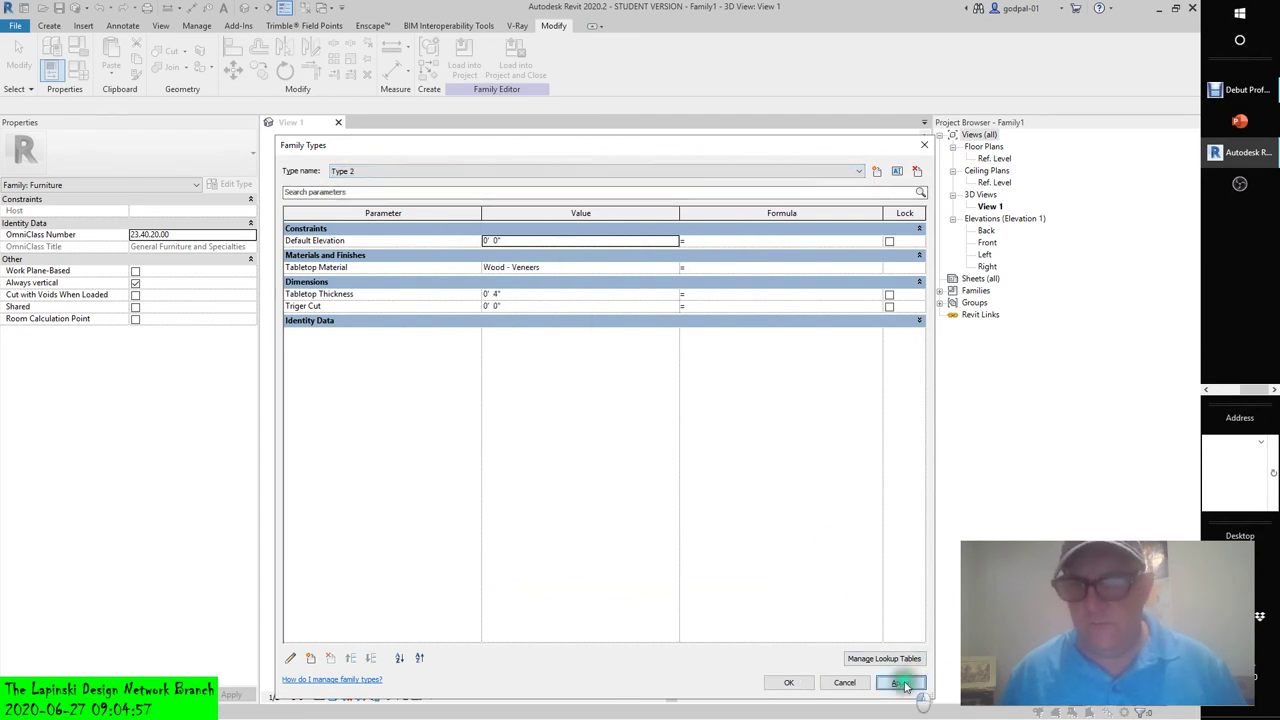
{"action": "left_click", "coordinate": [788, 682]}
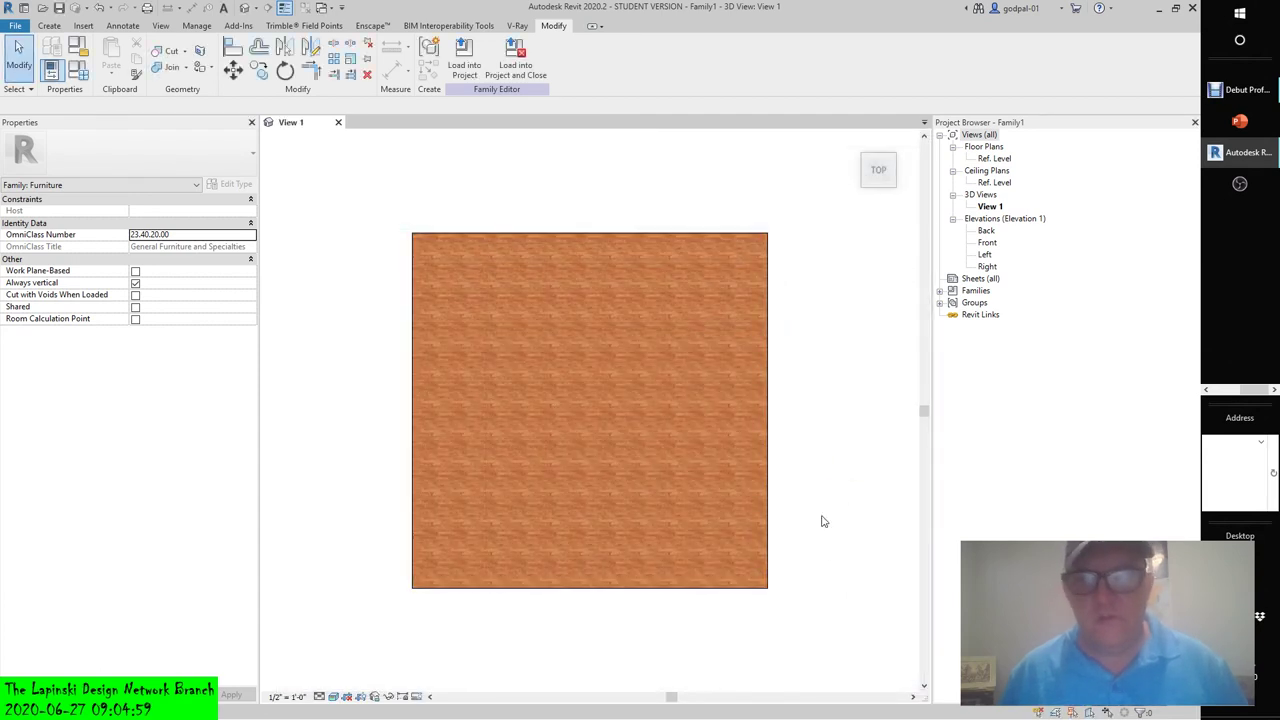
{"action": "left_click", "coordinate": [856, 142]}
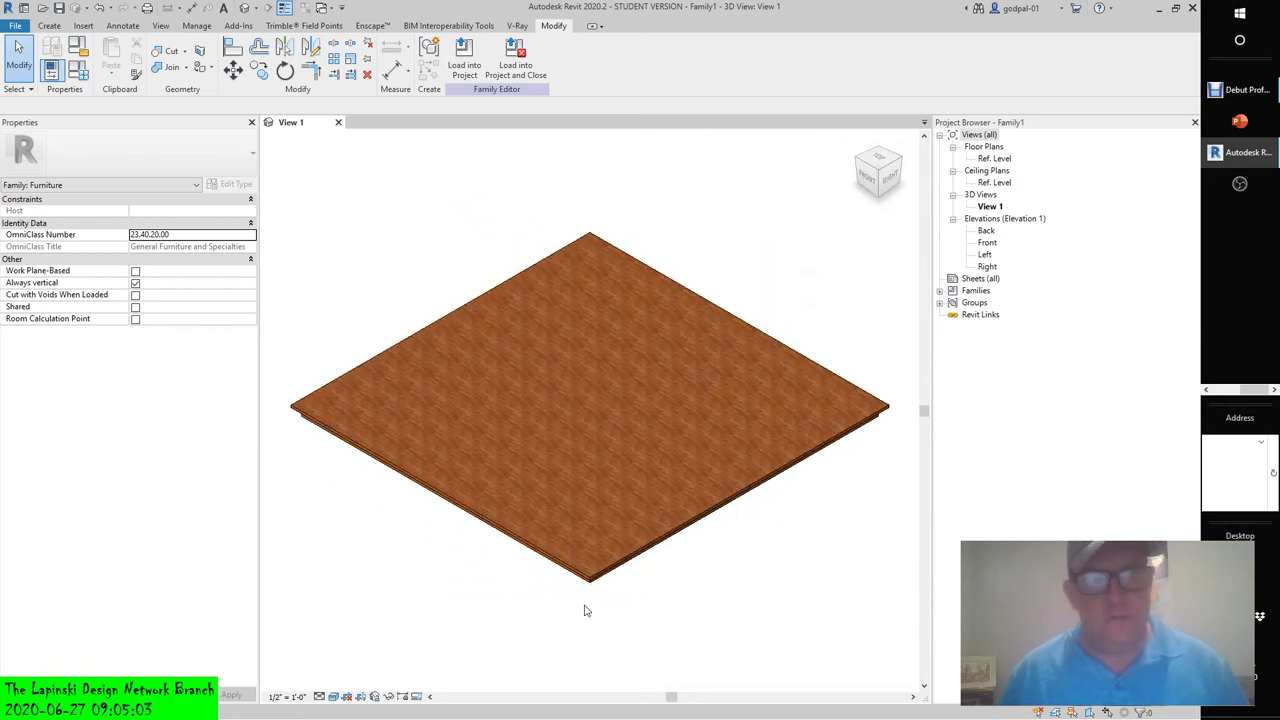
{"action": "scroll", "coordinate": [560, 587], "scroll_direction": "up", "scroll_amount": 2}
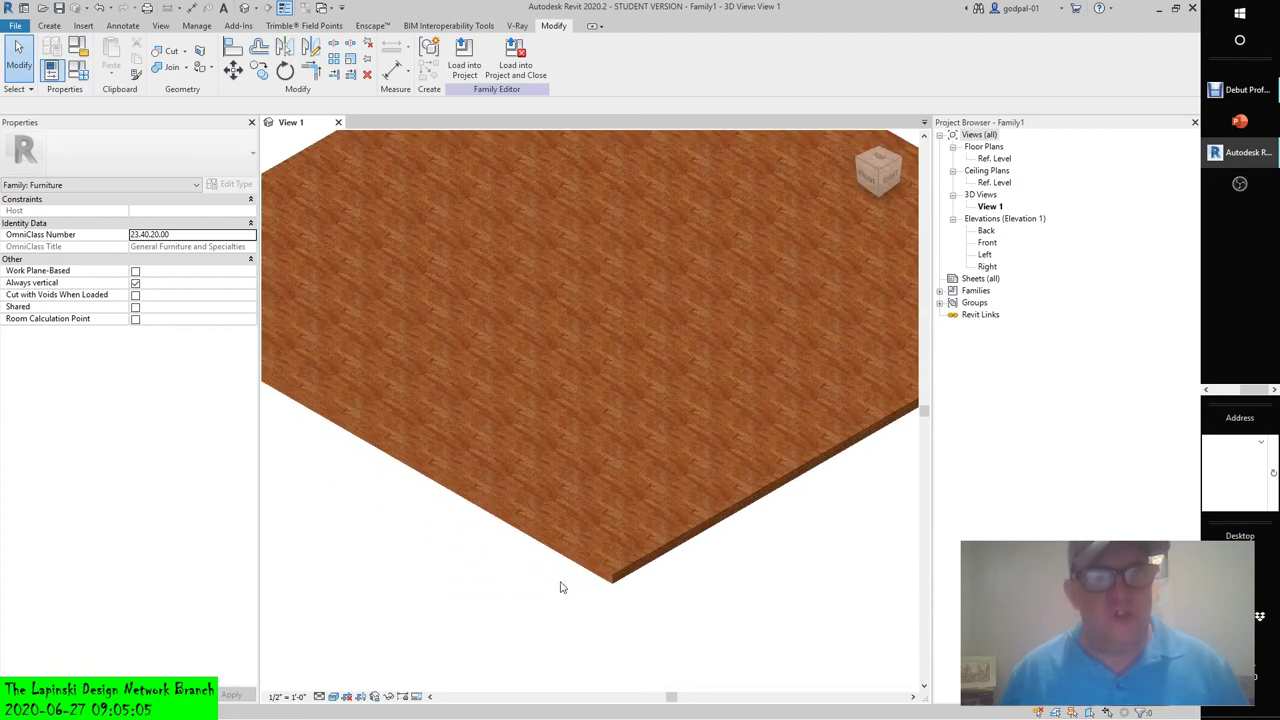
{"action": "scroll", "coordinate": [630, 607], "scroll_direction": "up", "scroll_amount": 2}
{"action": "scroll", "coordinate": [632, 608], "scroll_direction": "up", "scroll_amount": 3}
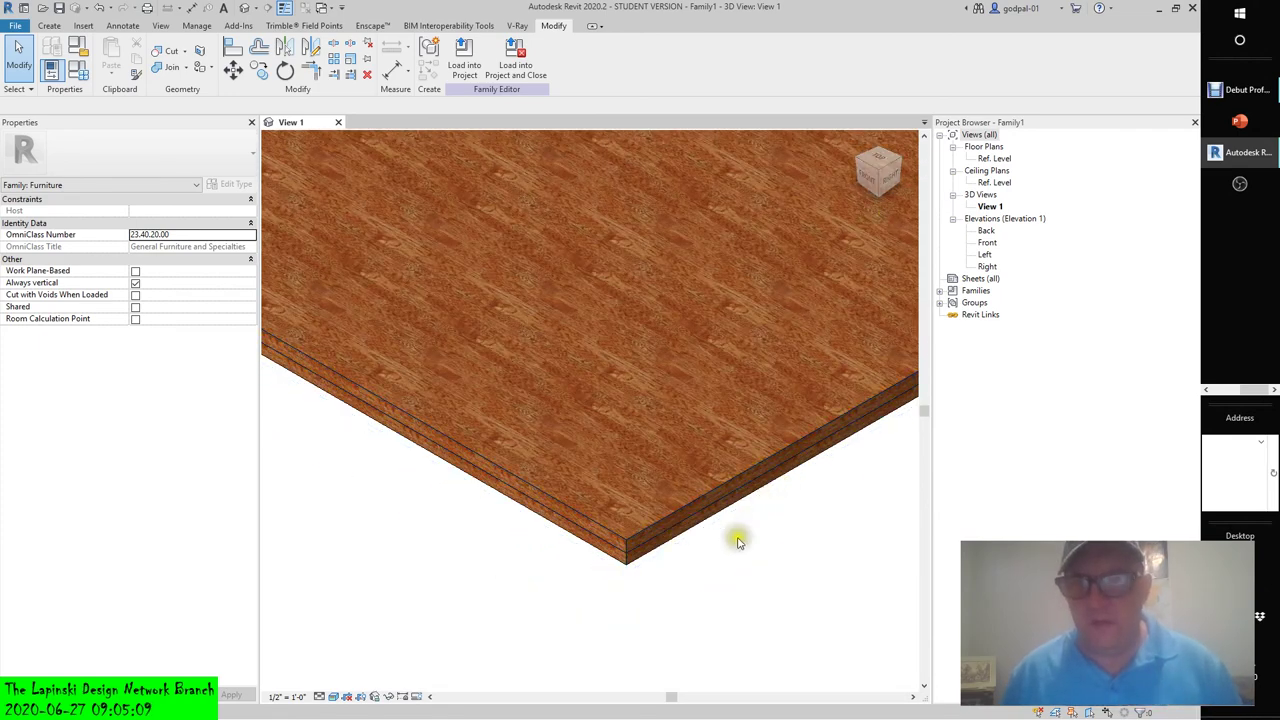
{"action": "left_click", "coordinate": [656, 556]}
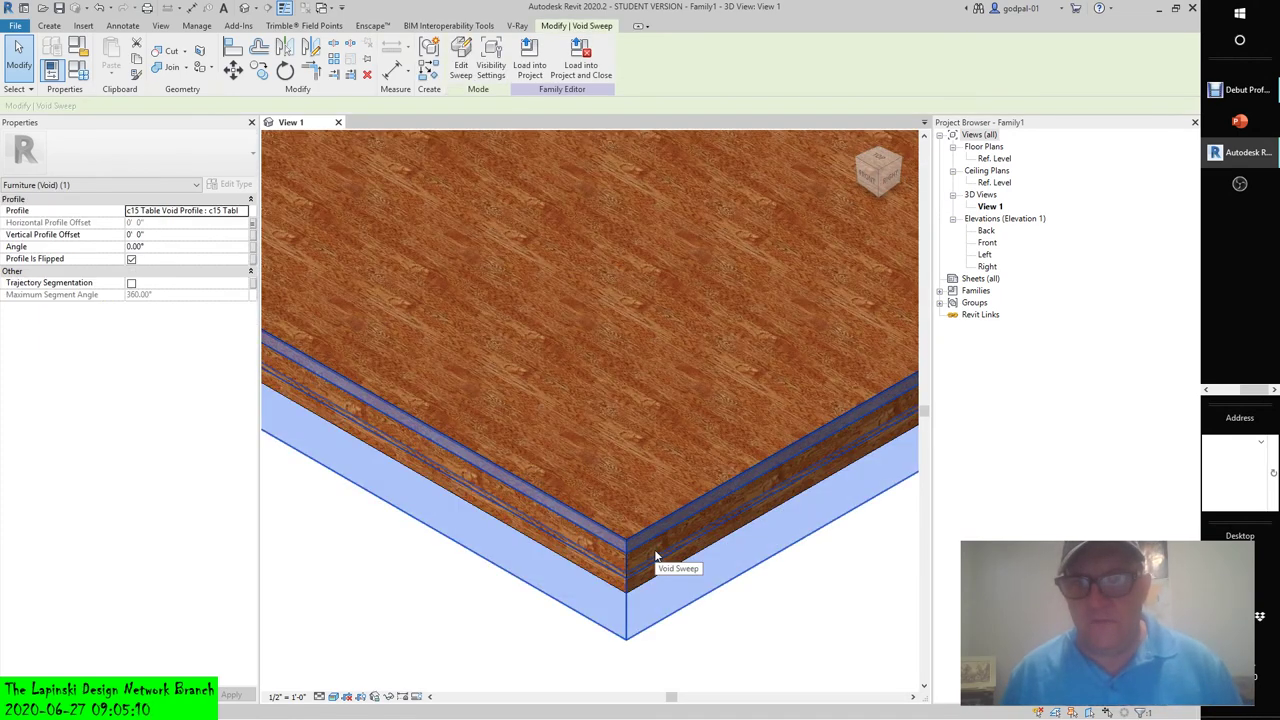
{"action": "left_click", "coordinate": [878, 163]}
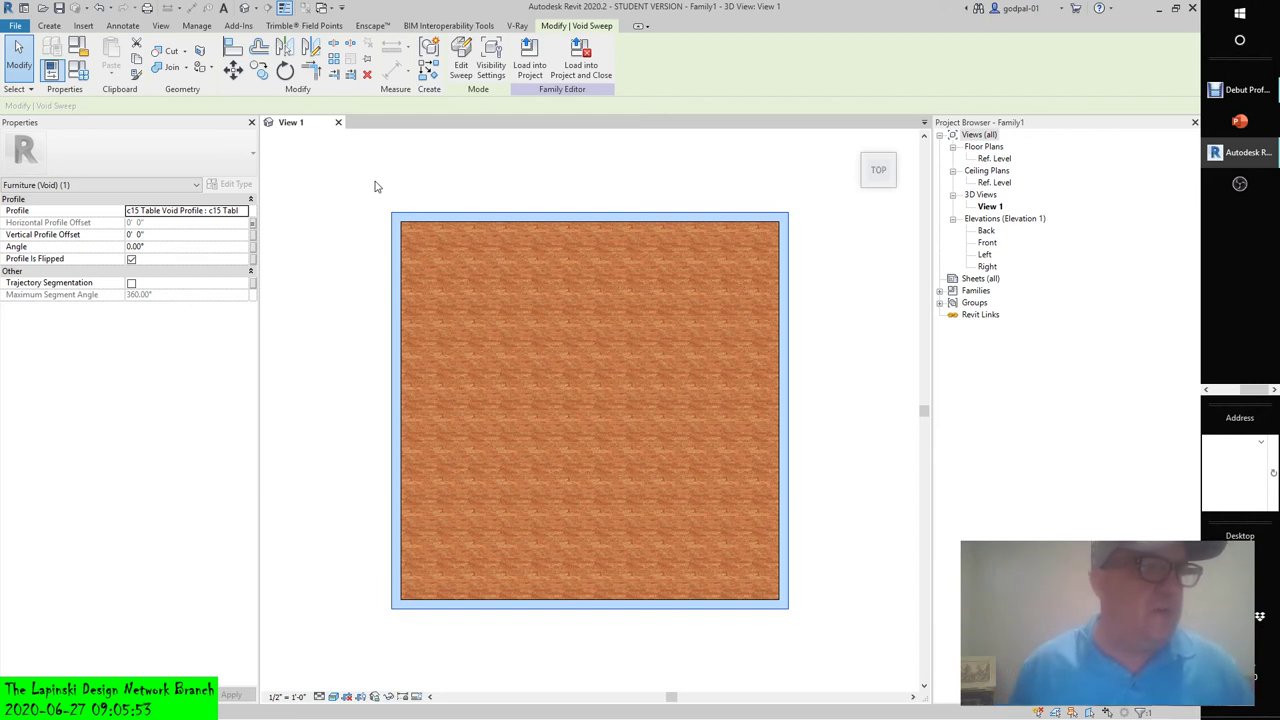
{"action": "left_click", "coordinate": [375, 184]}
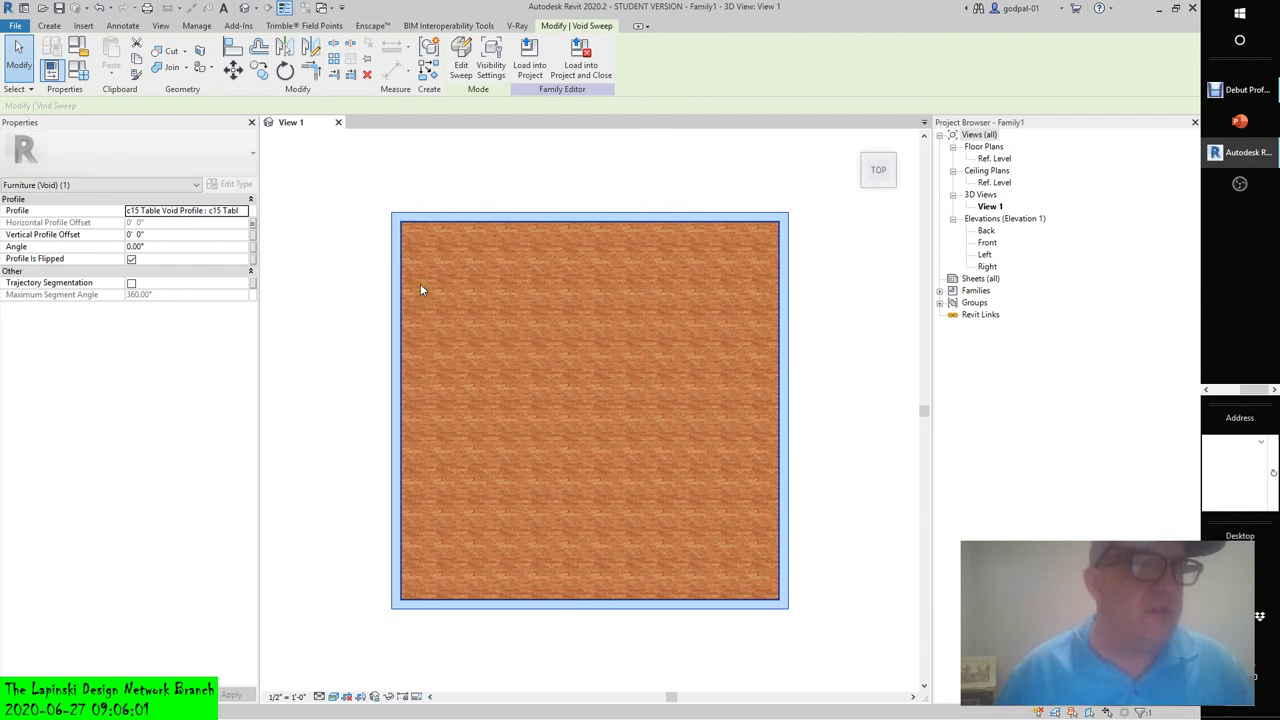
{"action": "left_click", "coordinate": [255, 342]}
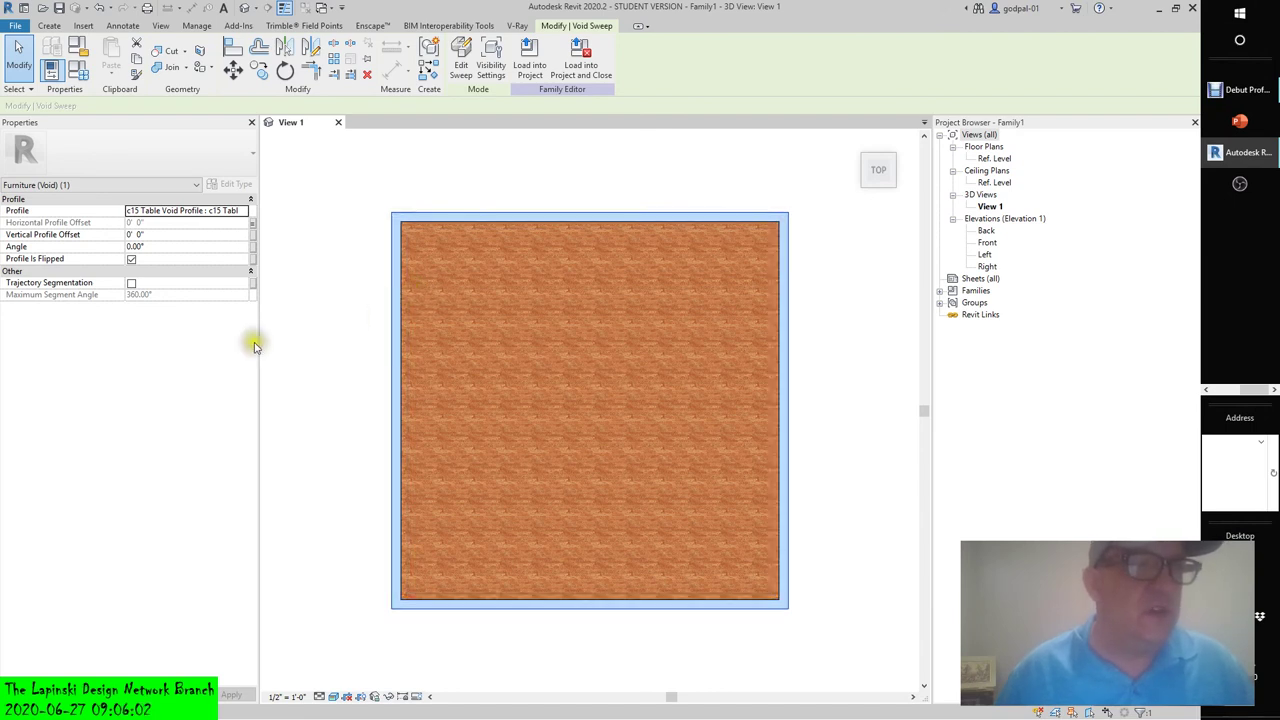
{"action": "left_click", "coordinate": [190, 347]}
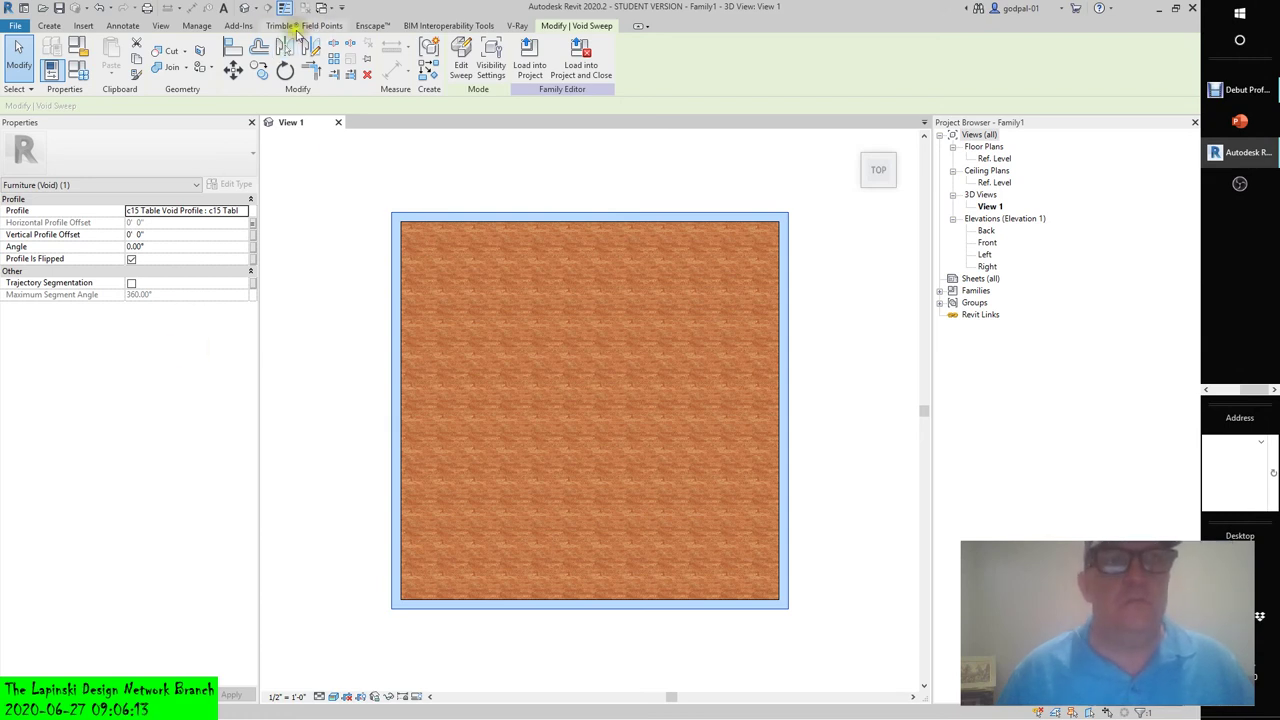
{"action": "left_click", "coordinate": [197, 28]}
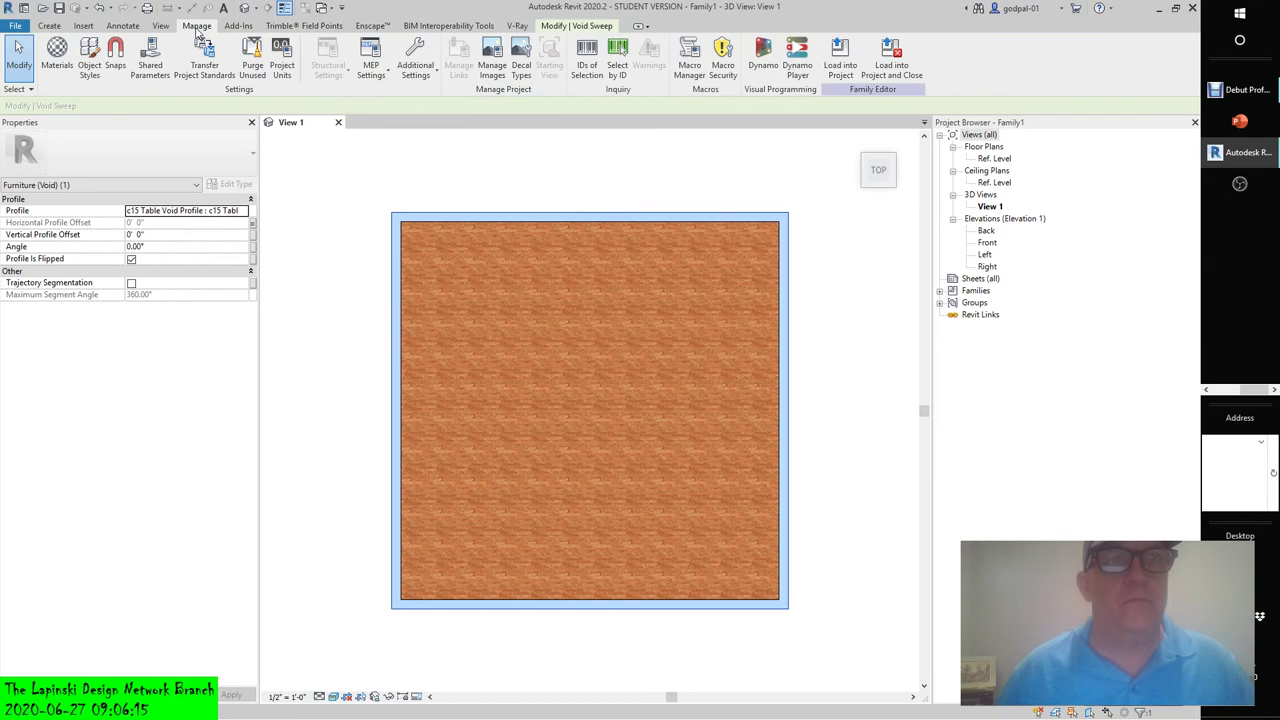
{"action": "left_click", "coordinate": [150, 55]}
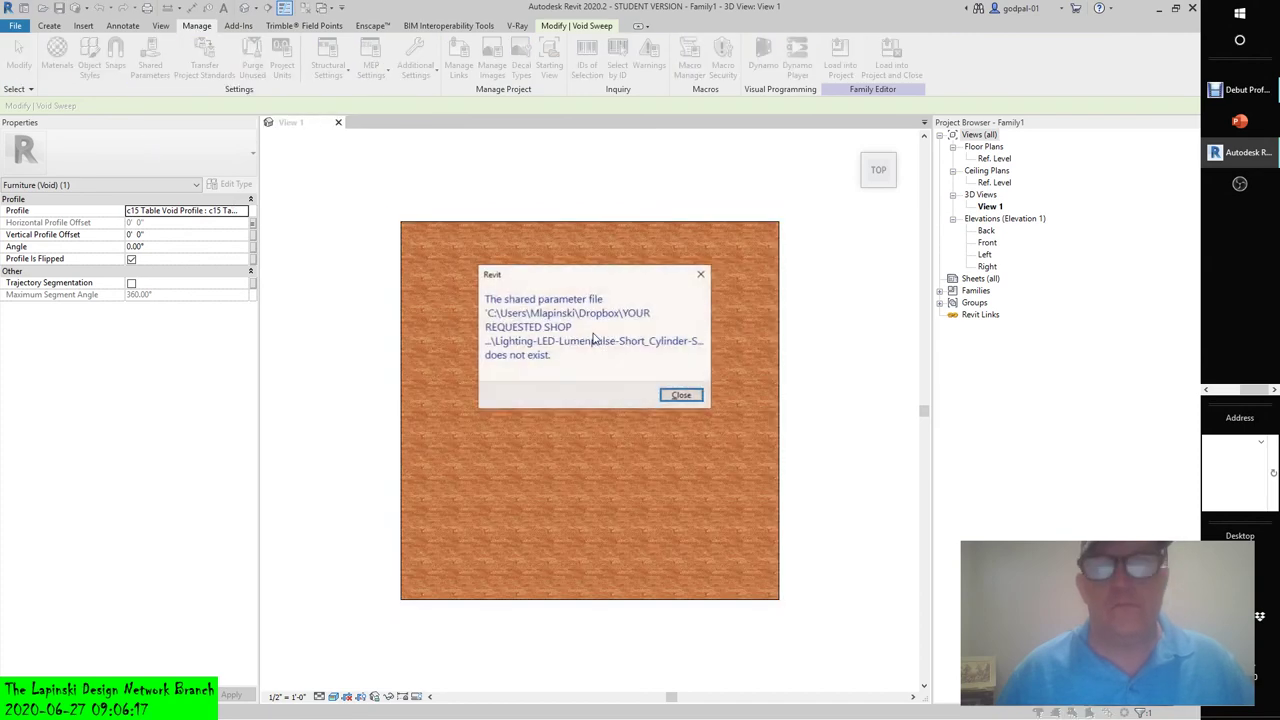
{"action": "left_click", "coordinate": [678, 396]}
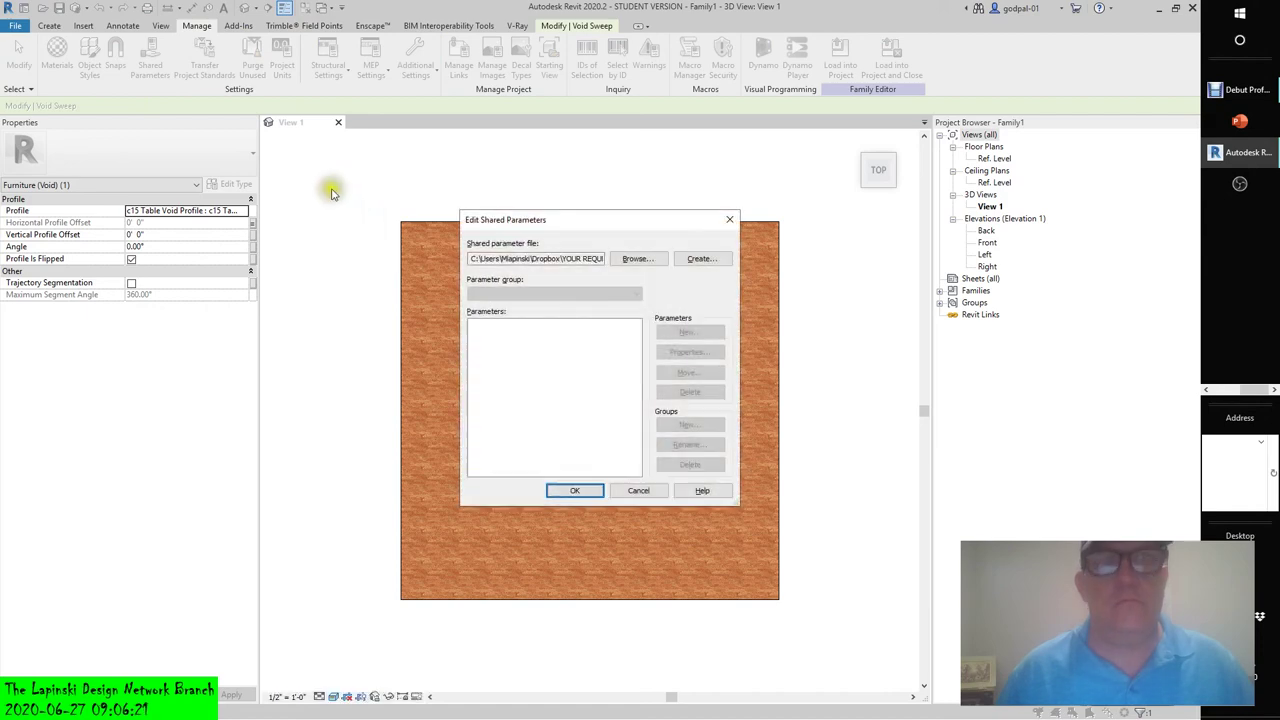
{"action": "left_click", "coordinate": [638, 490]}
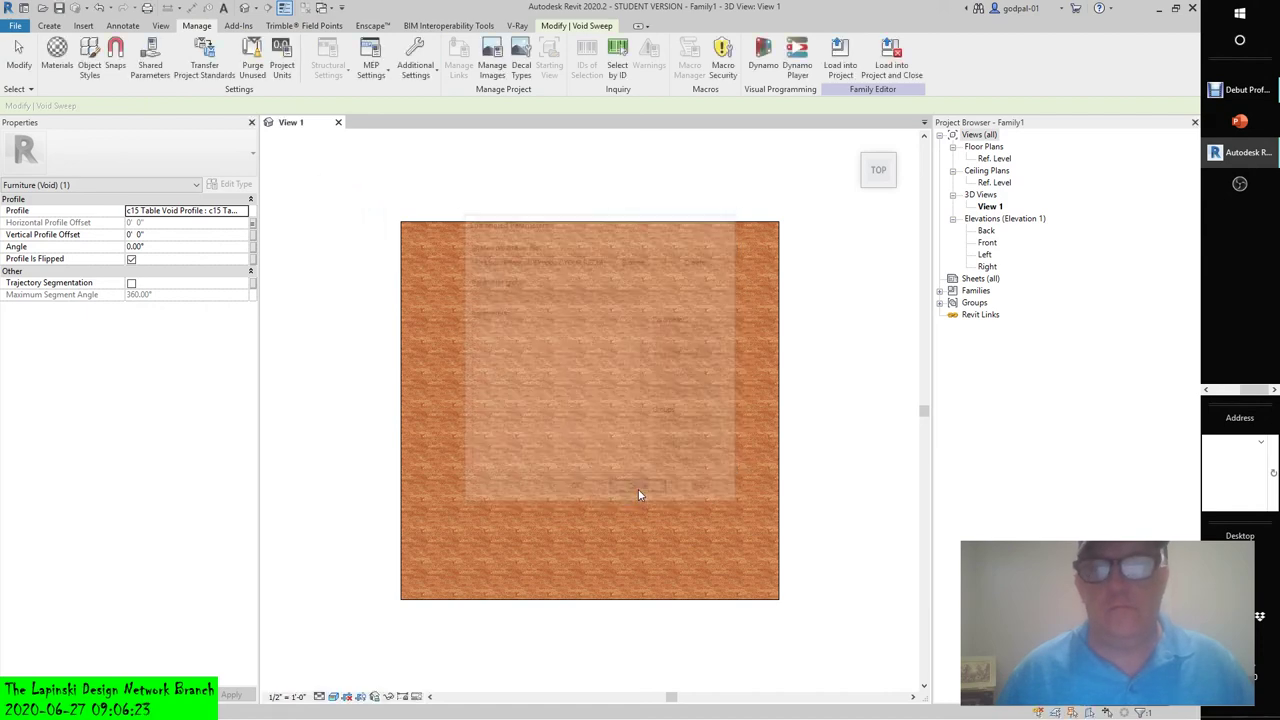
{"action": "left_click", "coordinate": [50, 26]}
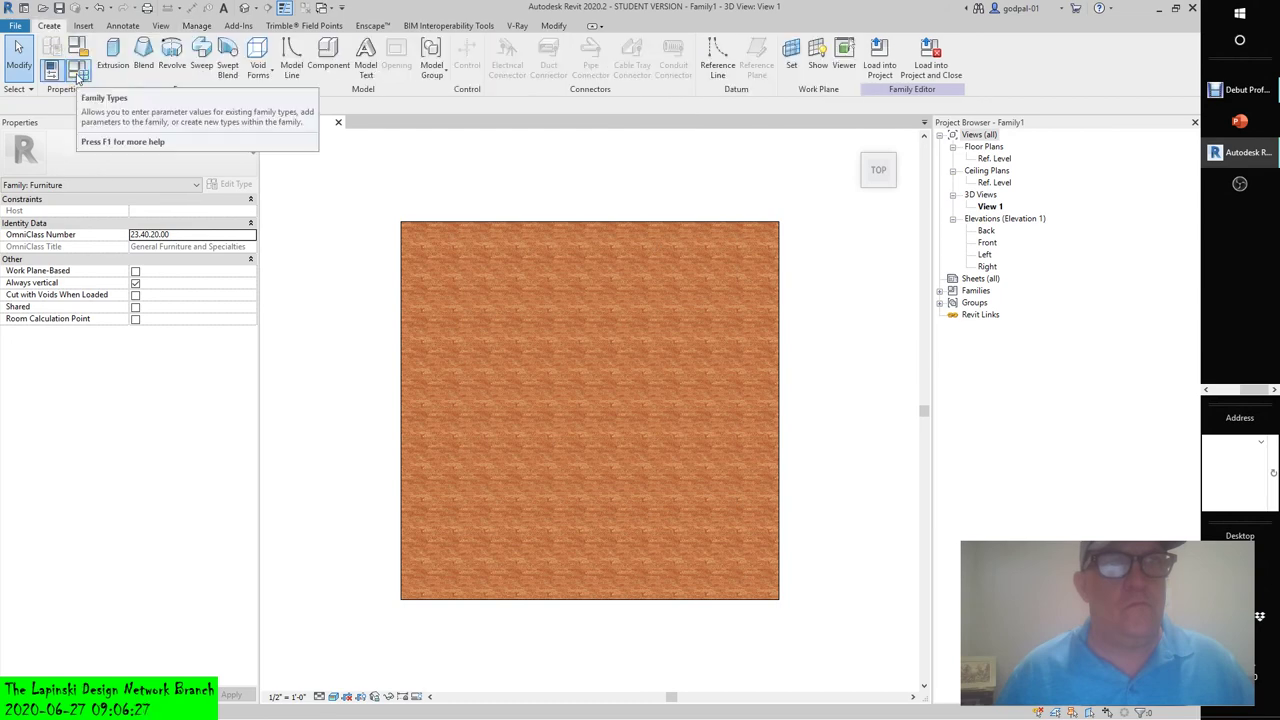
- Open Family Types, abandon adding a new parameter, and close without changes
{"action": "left_click", "coordinate": [77, 70]}
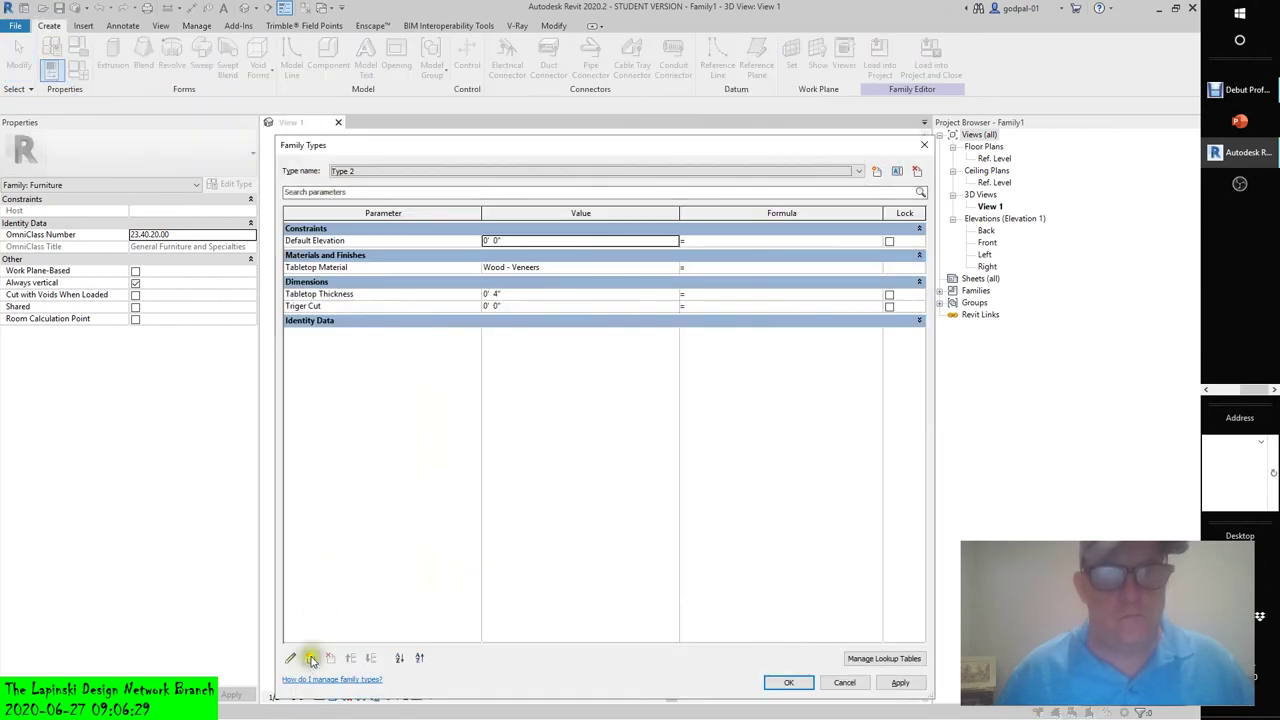
{"action": "left_click", "coordinate": [311, 658]}
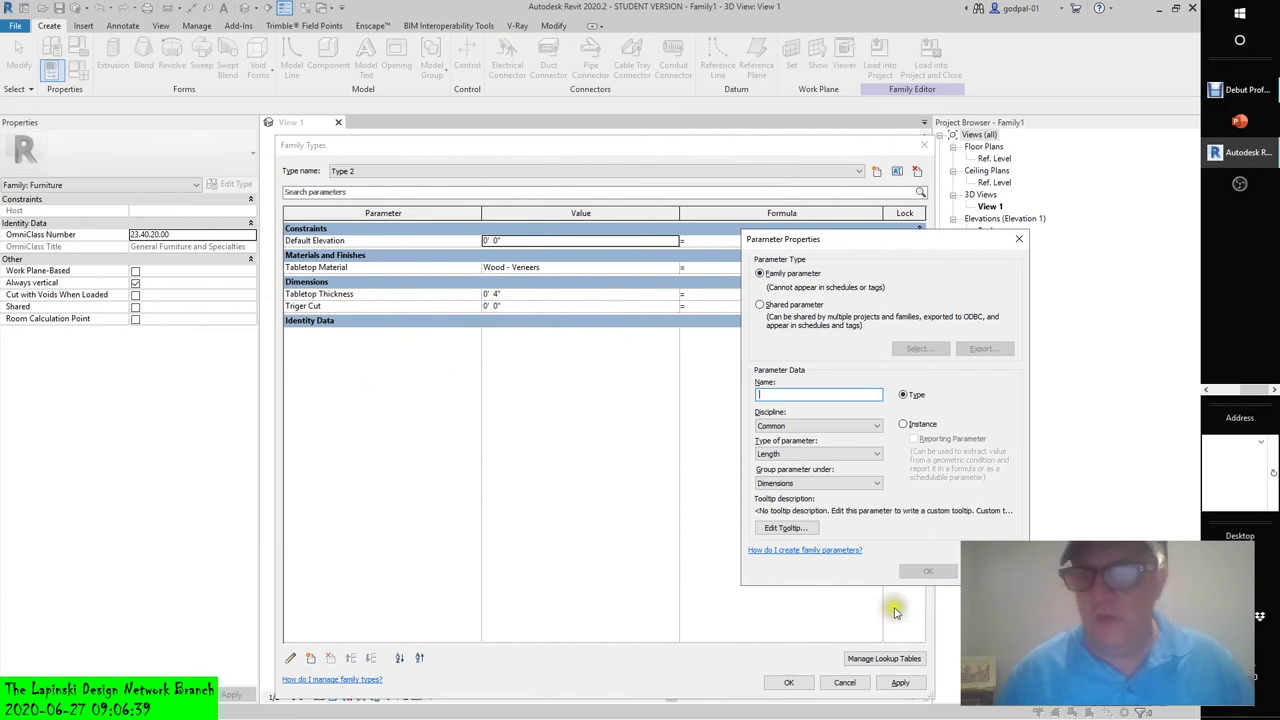
{"action": "key", "text": "Escape"}
{"action": "left_click", "coordinate": [845, 682]}
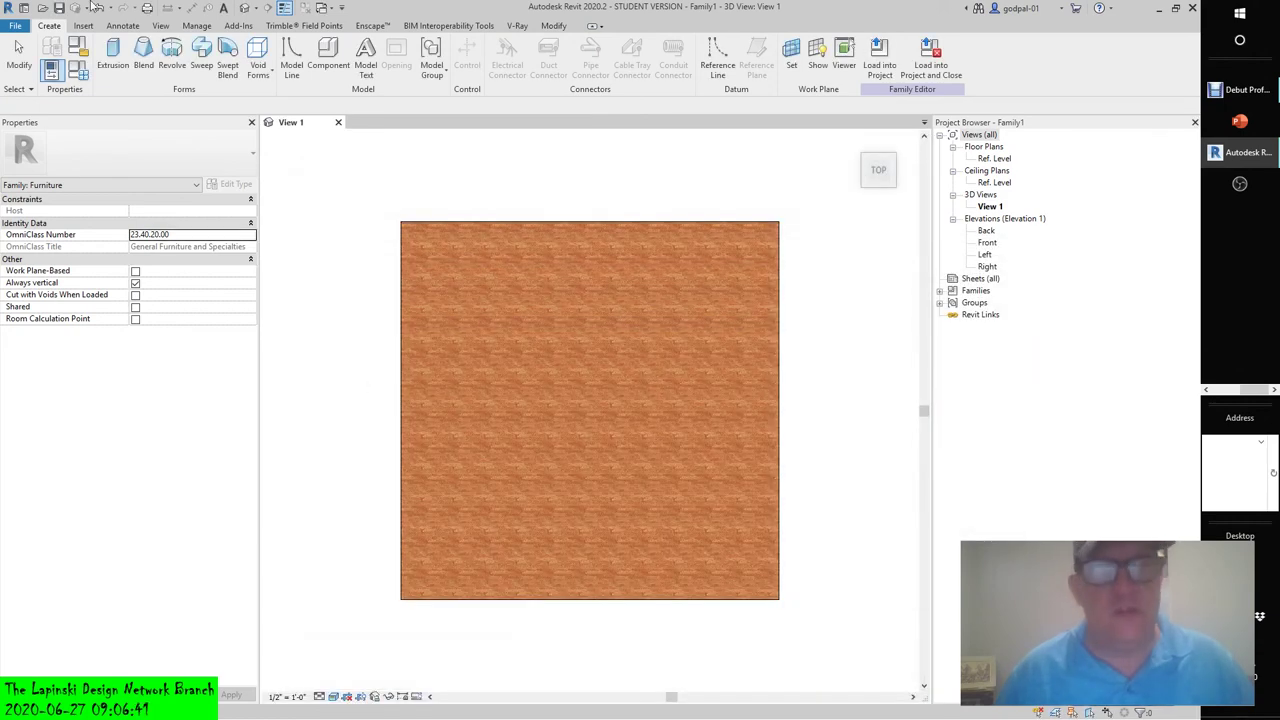
- Glance at Family Category and Parameters, then reopen Family Types on the Triger Cut value
{"action": "left_click", "coordinate": [50, 69]}
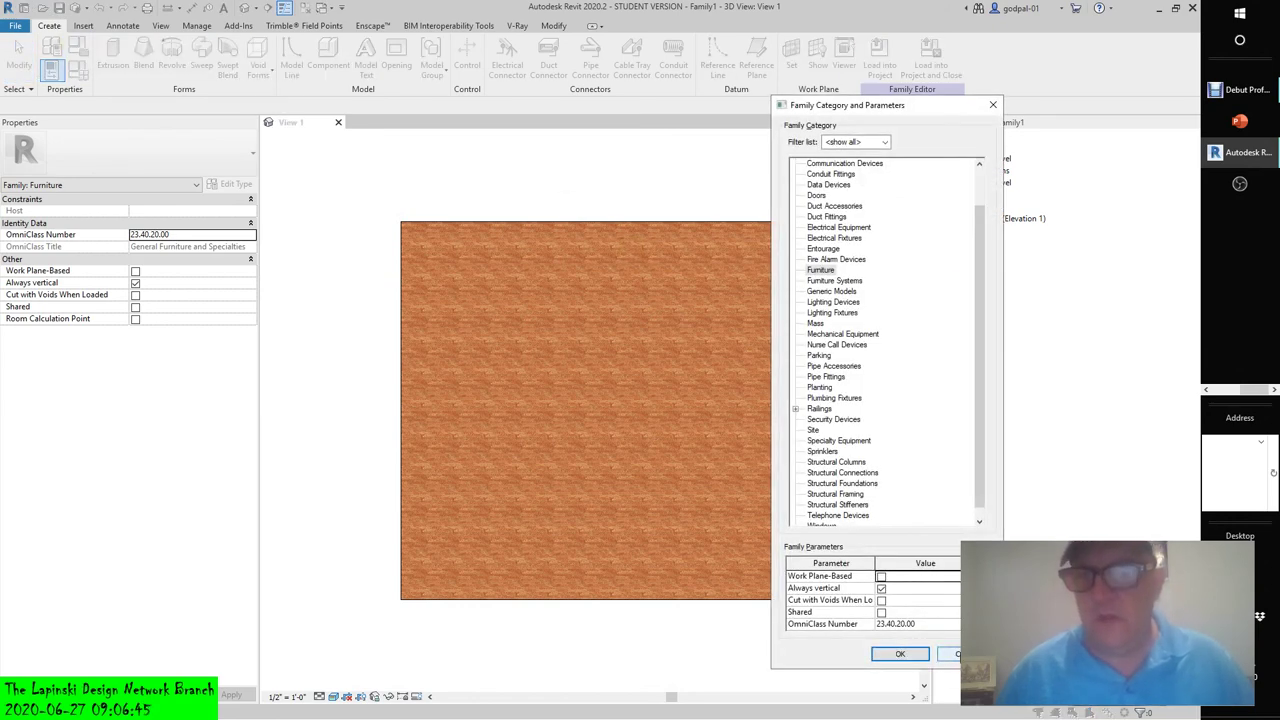
{"action": "left_click", "coordinate": [958, 654]}
{"action": "left_click", "coordinate": [80, 68]}
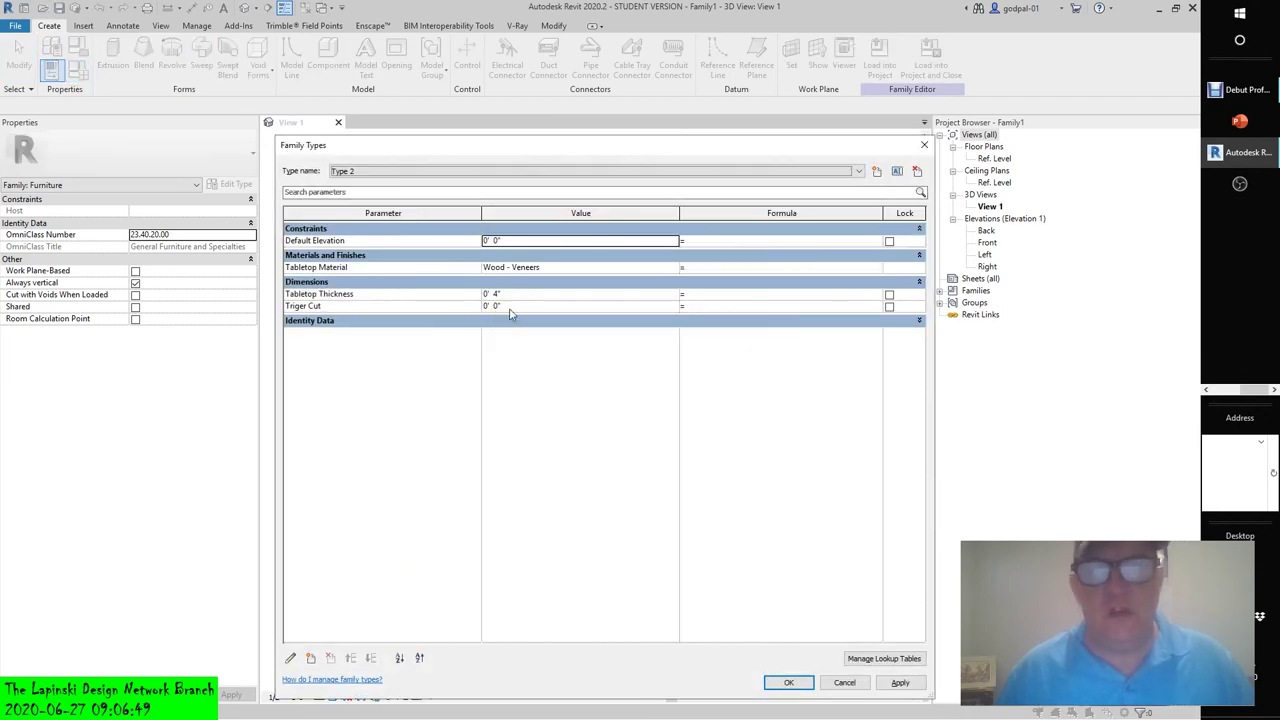
{"action": "left_click", "coordinate": [509, 309]}
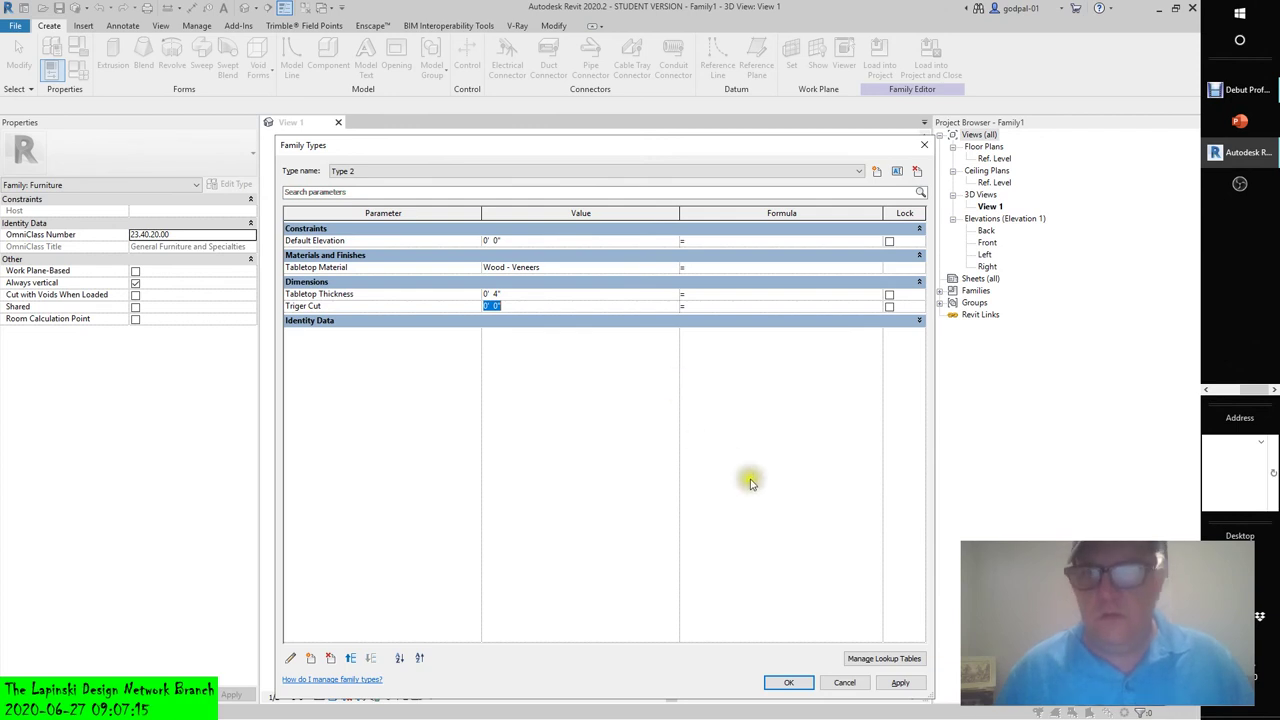
- Close Family Types and set the family category to Furniture
{"action": "left_click", "coordinate": [845, 683]}
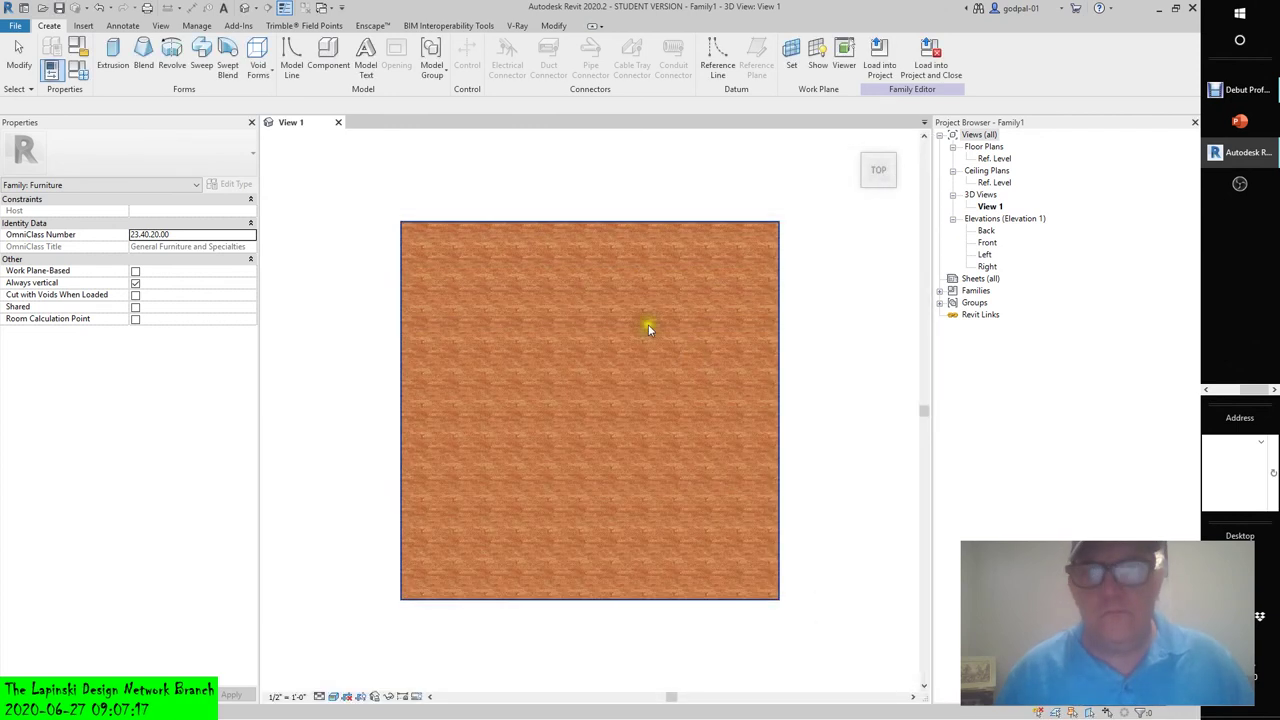
{"action": "left_click", "coordinate": [516, 264]}
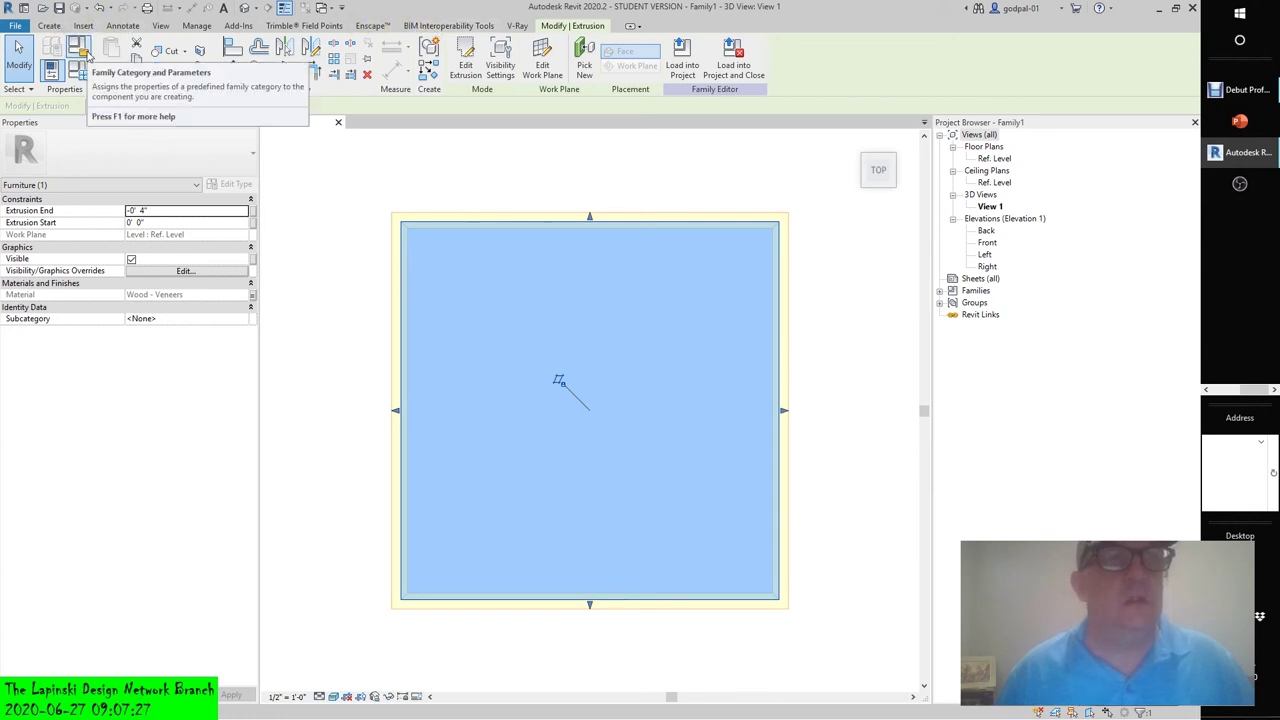
{"action": "key", "text": "Escape"}
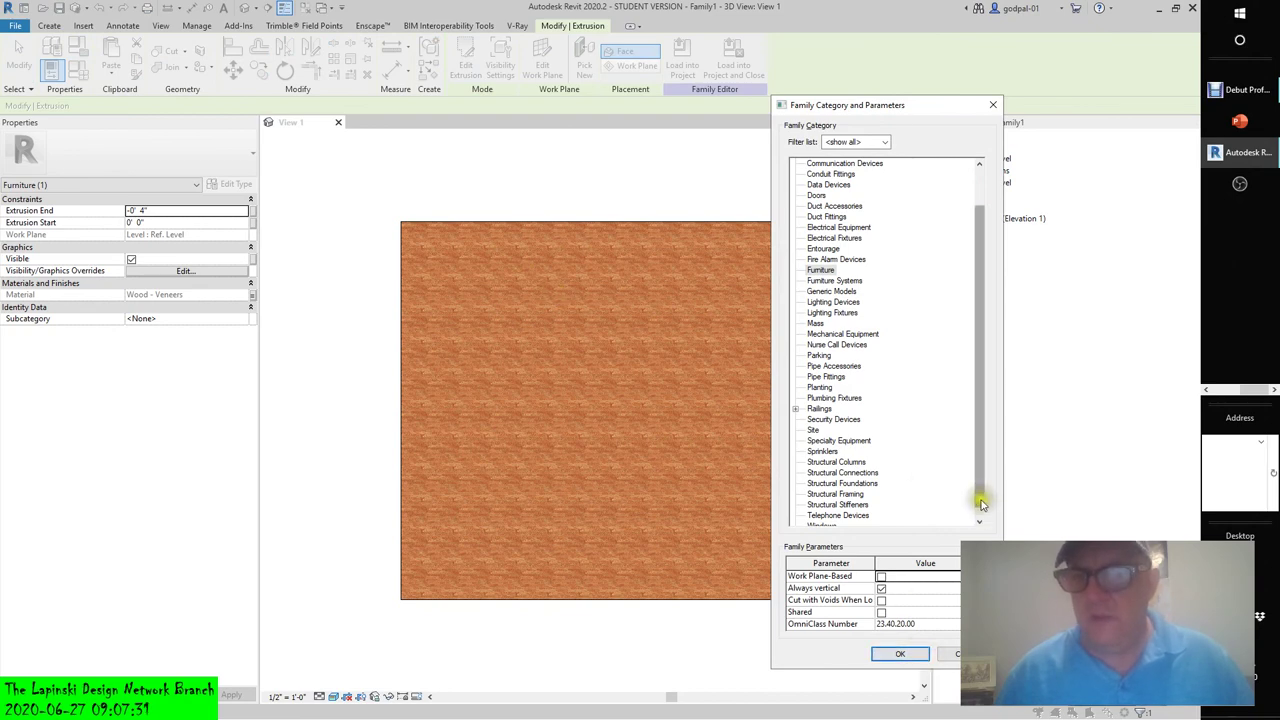
{"action": "left_click_drag", "start_coordinate": [981, 505], "coordinate": [982, 514]}
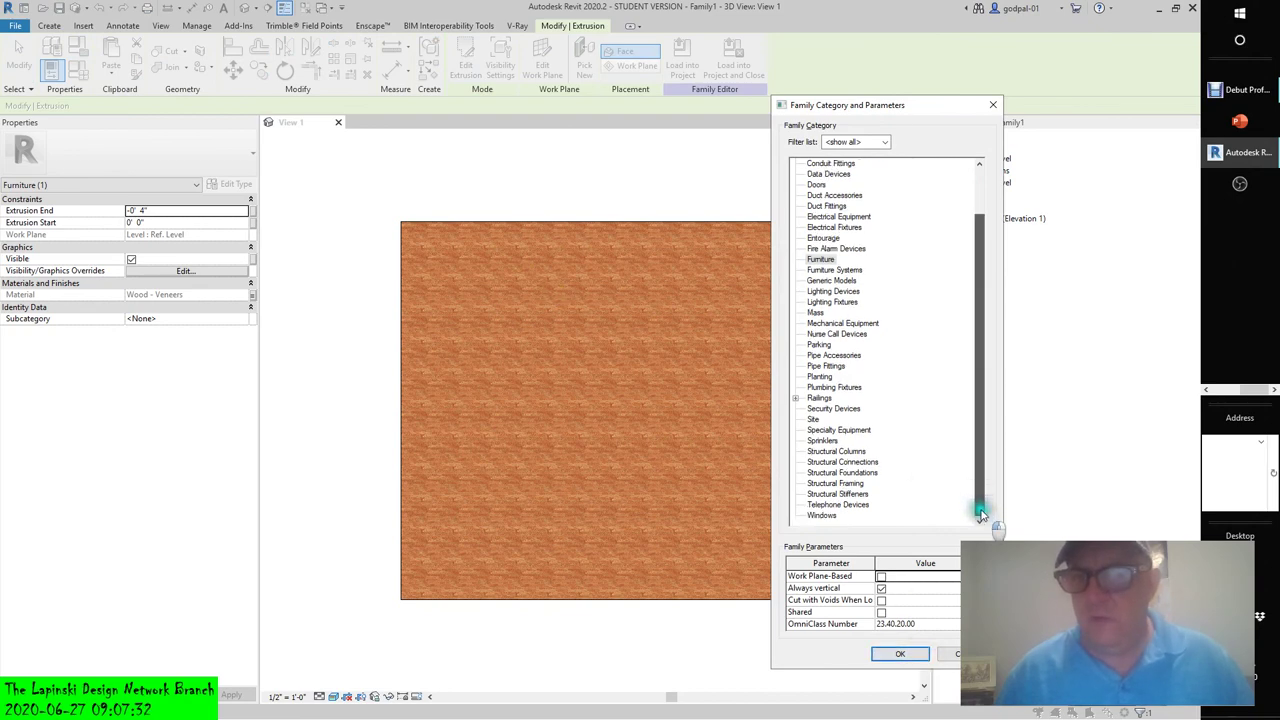
{"action": "left_click", "coordinate": [819, 260]}
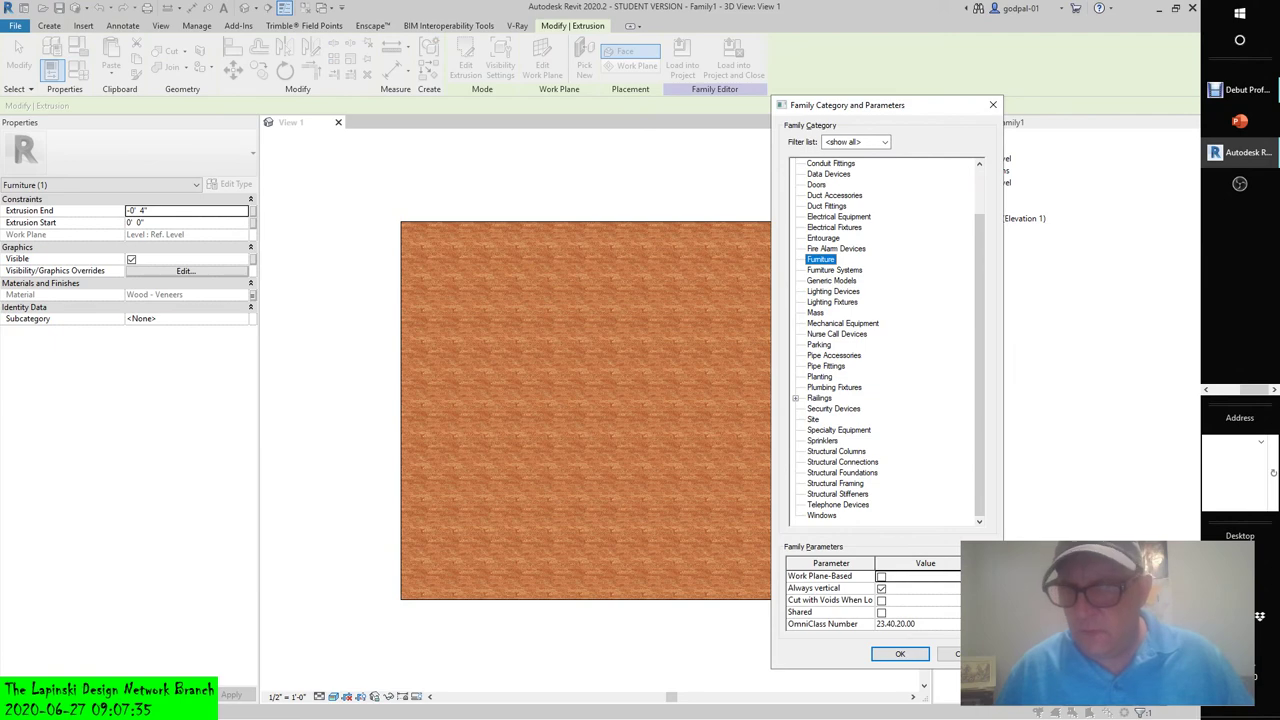
{"action": "scroll", "coordinate": [870, 600], "scroll_direction": "down", "scroll_amount": 2}
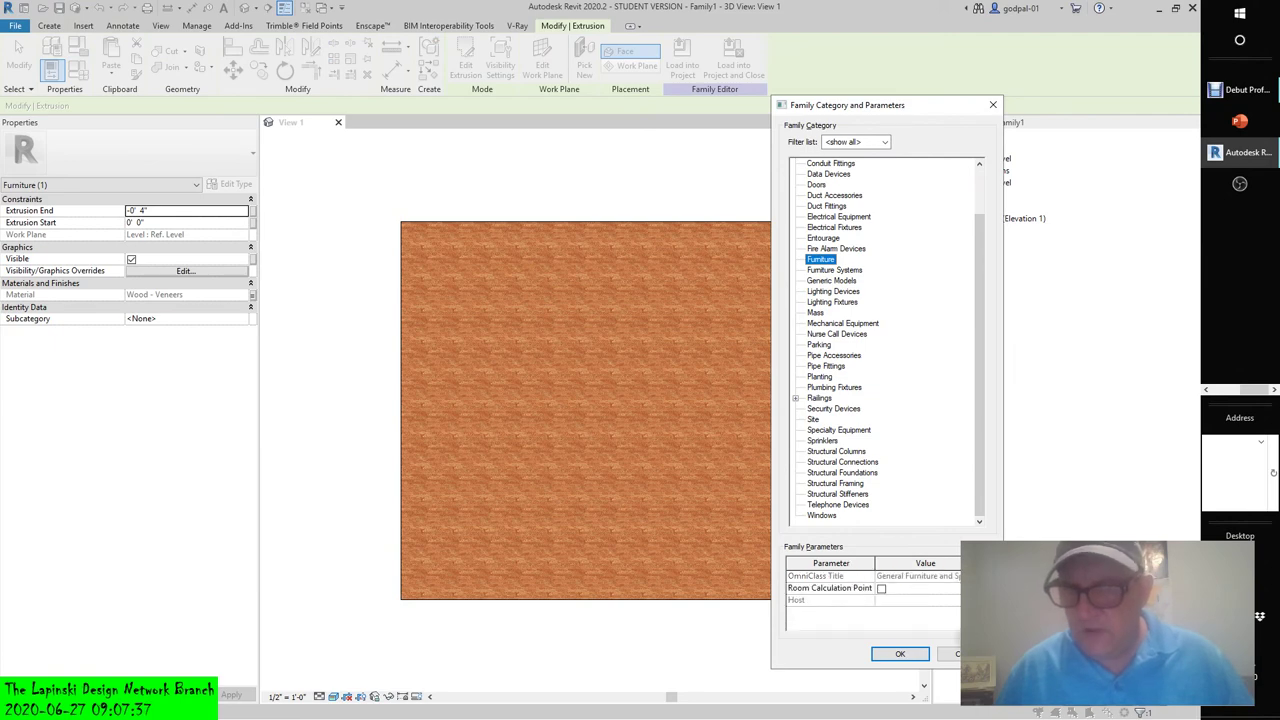
{"action": "left_click", "coordinate": [900, 654]}
- Reselect the tabletop extrusion and check the Manage tab
{"action": "left_click", "coordinate": [686, 310]}
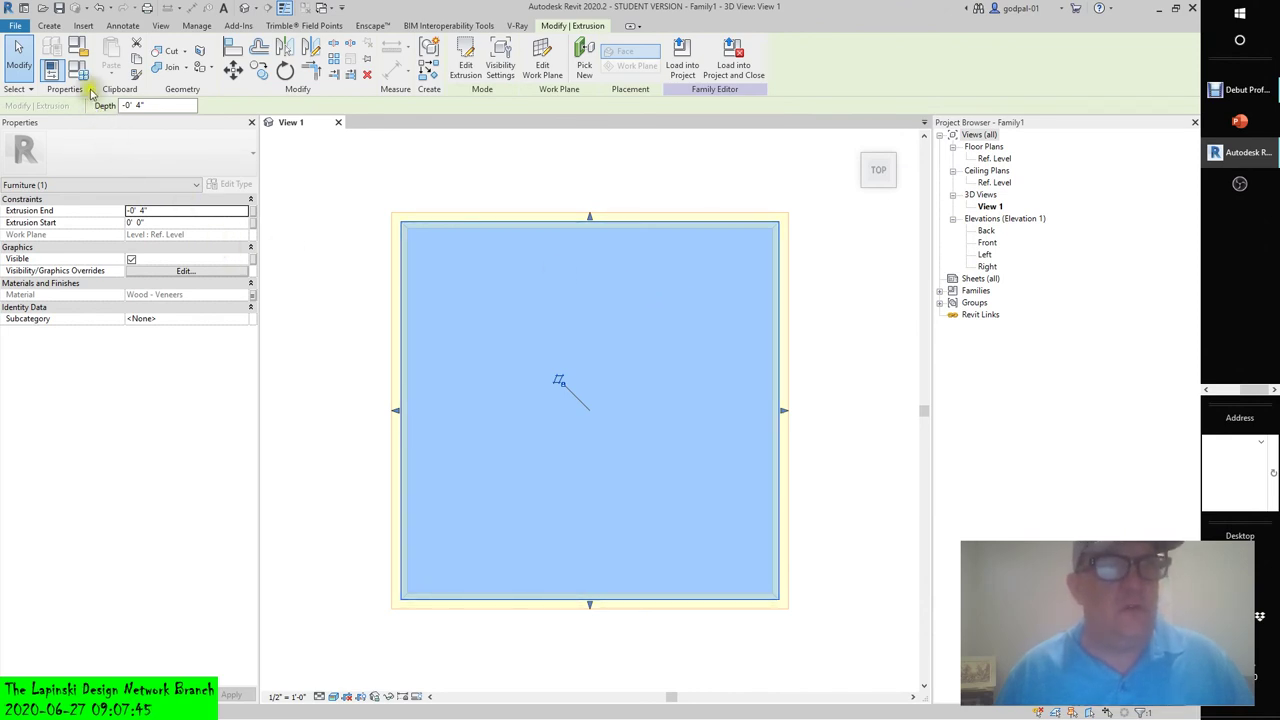
{"action": "left_click", "coordinate": [192, 27]}
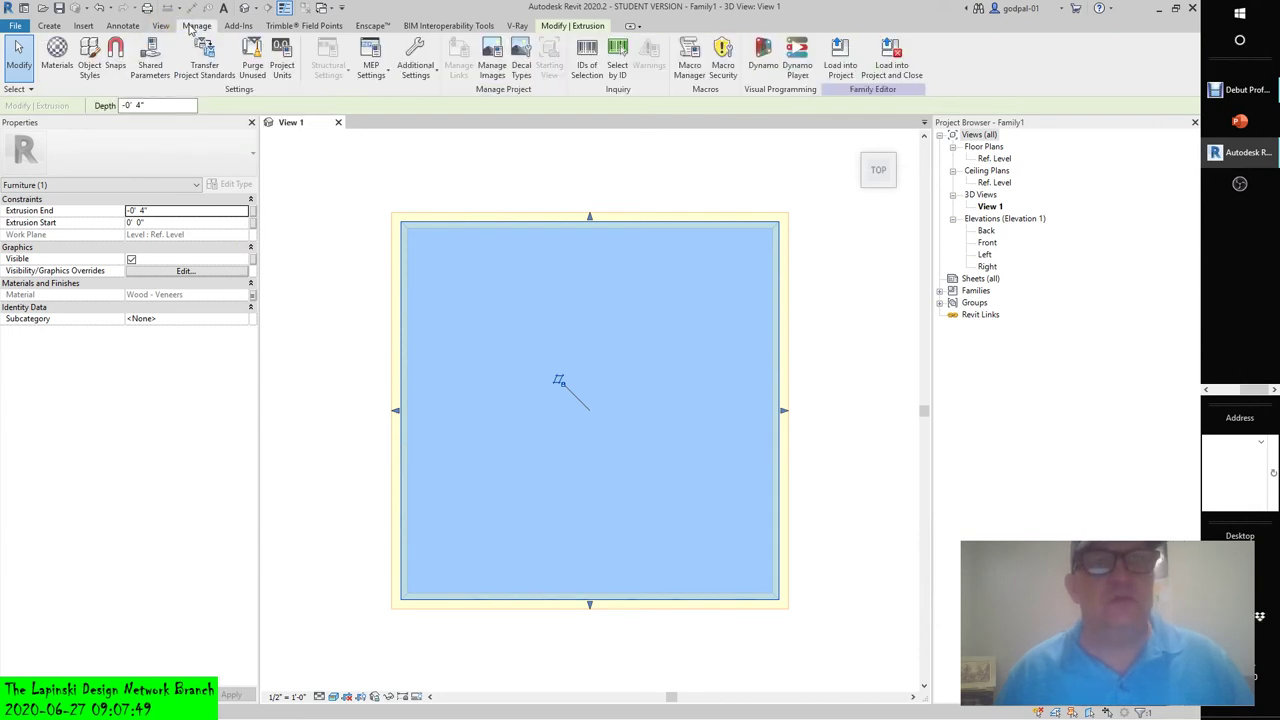
{"action": "left_click", "coordinate": [530, 175]}
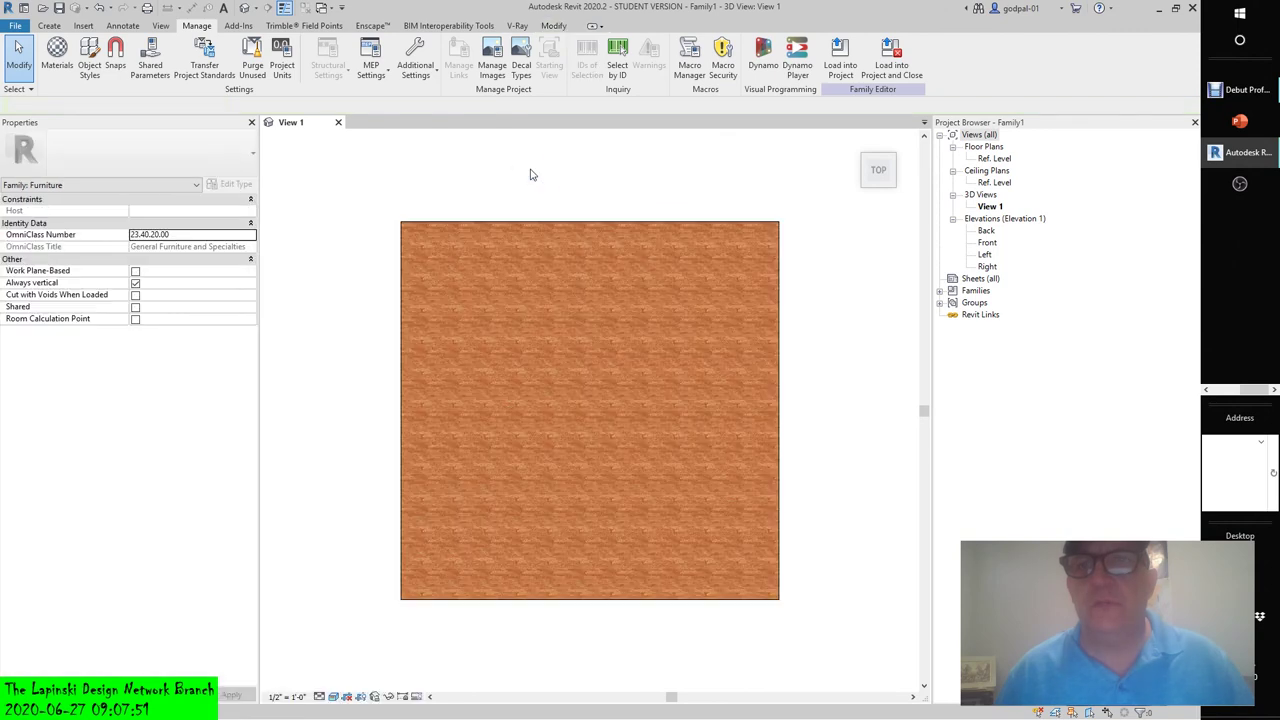
{"action": "left_click", "coordinate": [576, 303]}
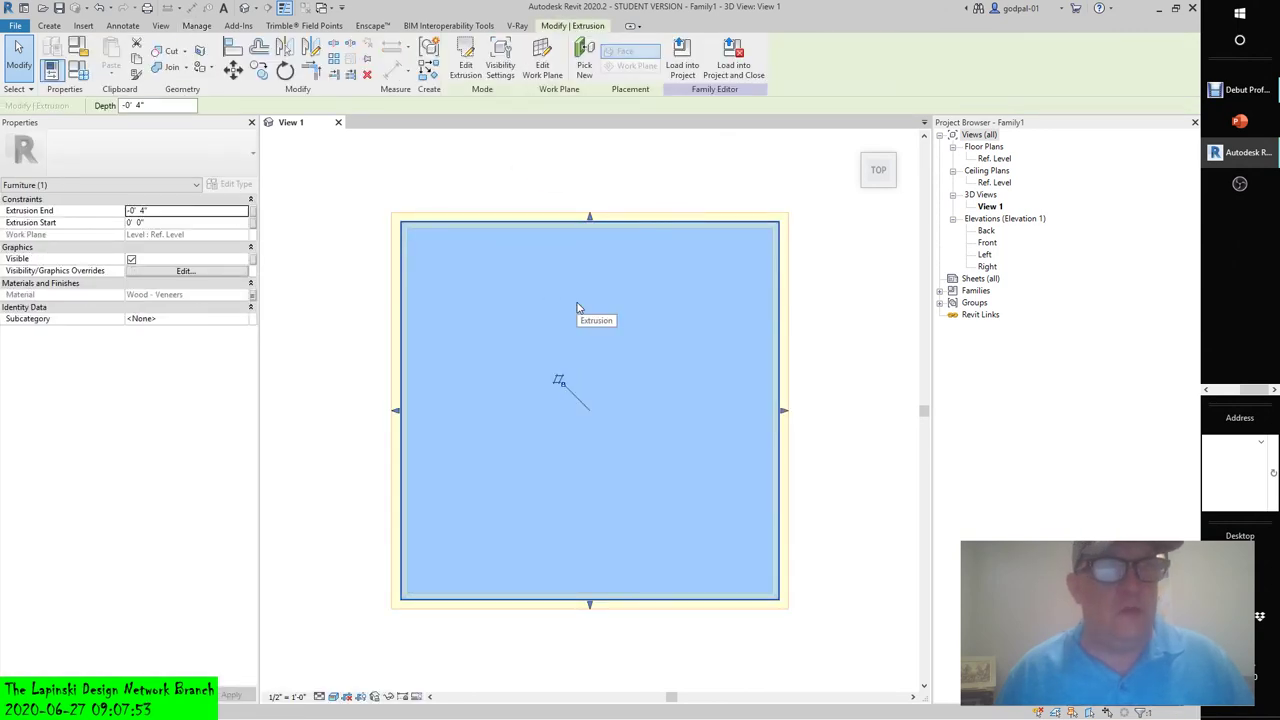
- Reopen Family Types on Type 2, showing Tabletop Thickness 0' 4", and select the Triger Cut row
{"action": "left_click", "coordinate": [80, 73]}
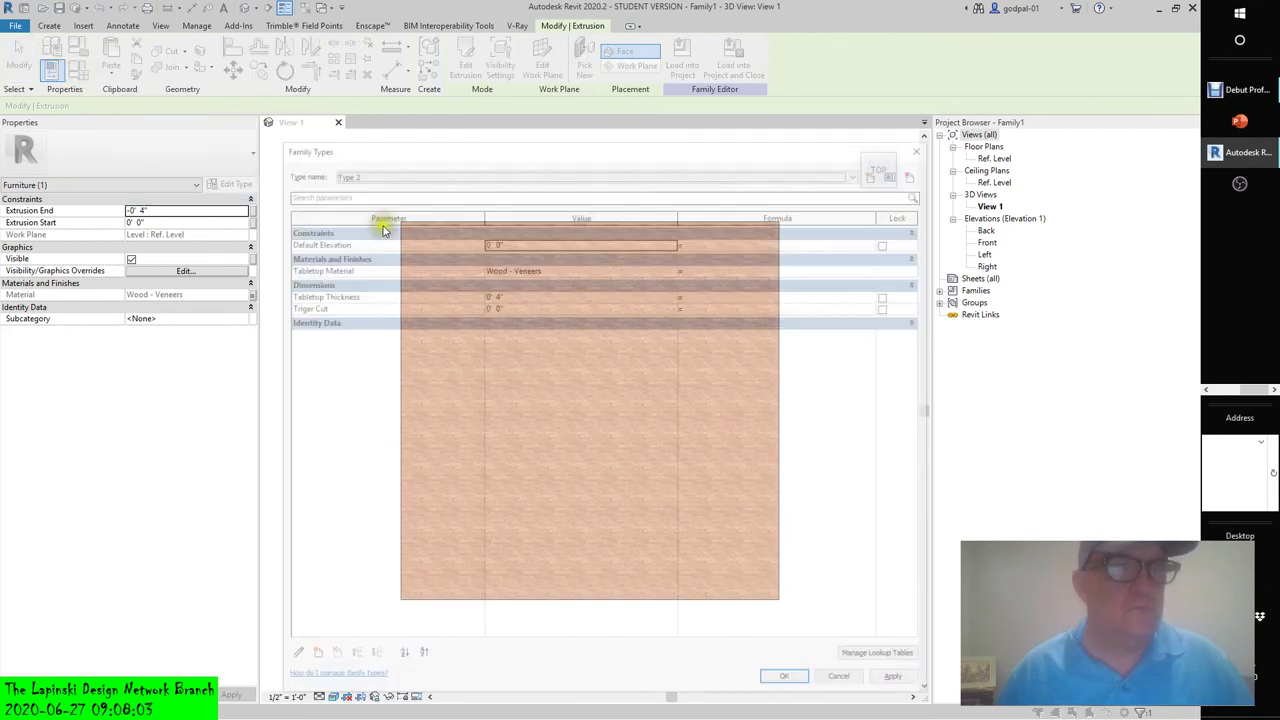
{"action": "left_click", "coordinate": [540, 296]}
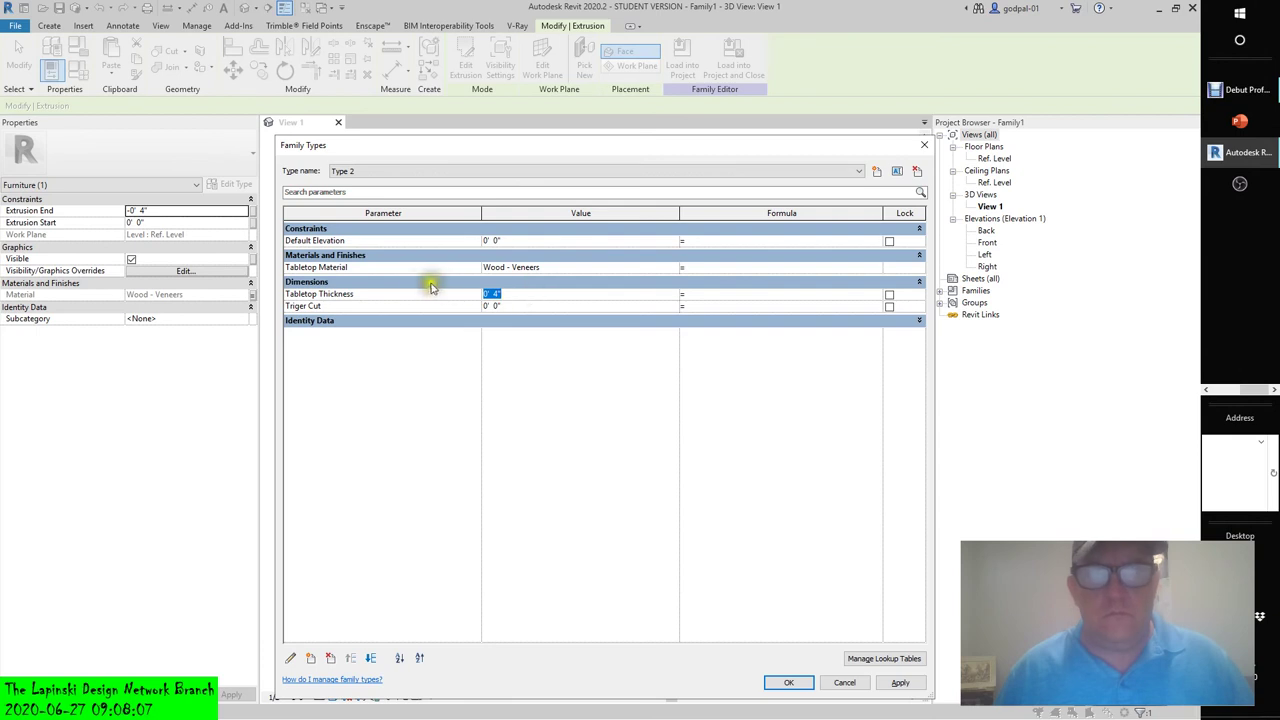
{"action": "left_click", "coordinate": [337, 284]}
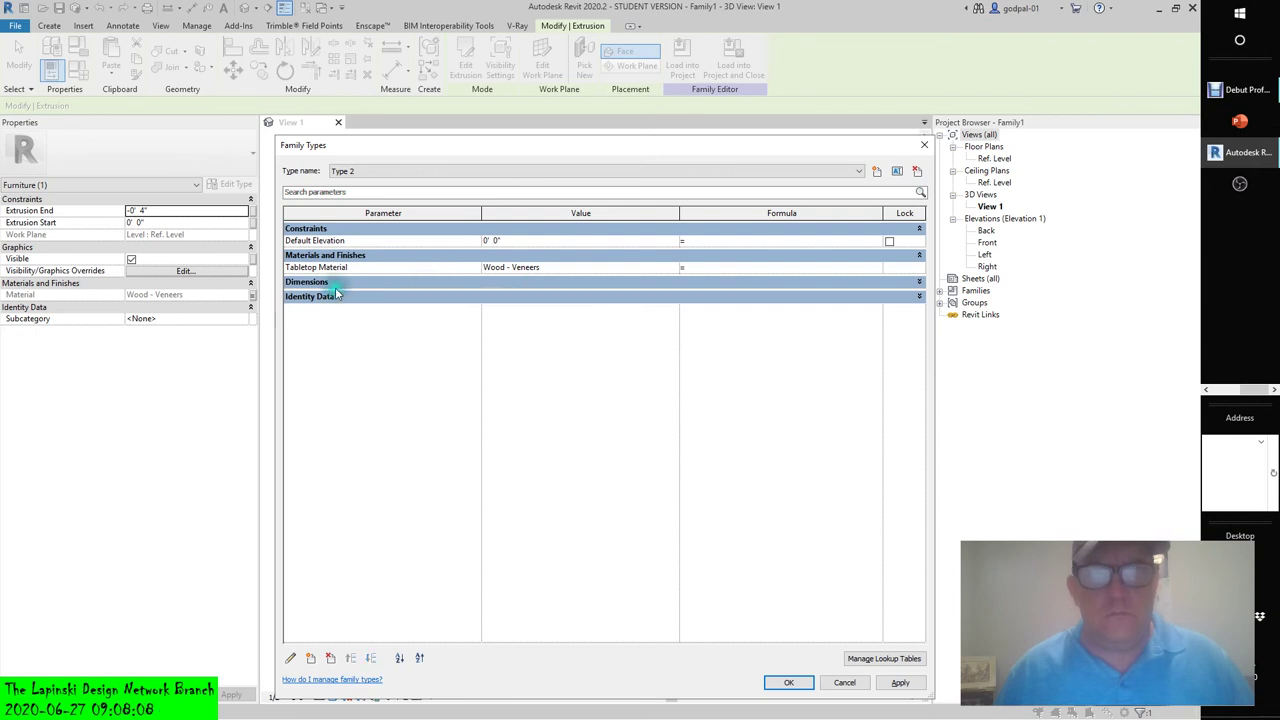
{"action": "left_click", "coordinate": [917, 281]}
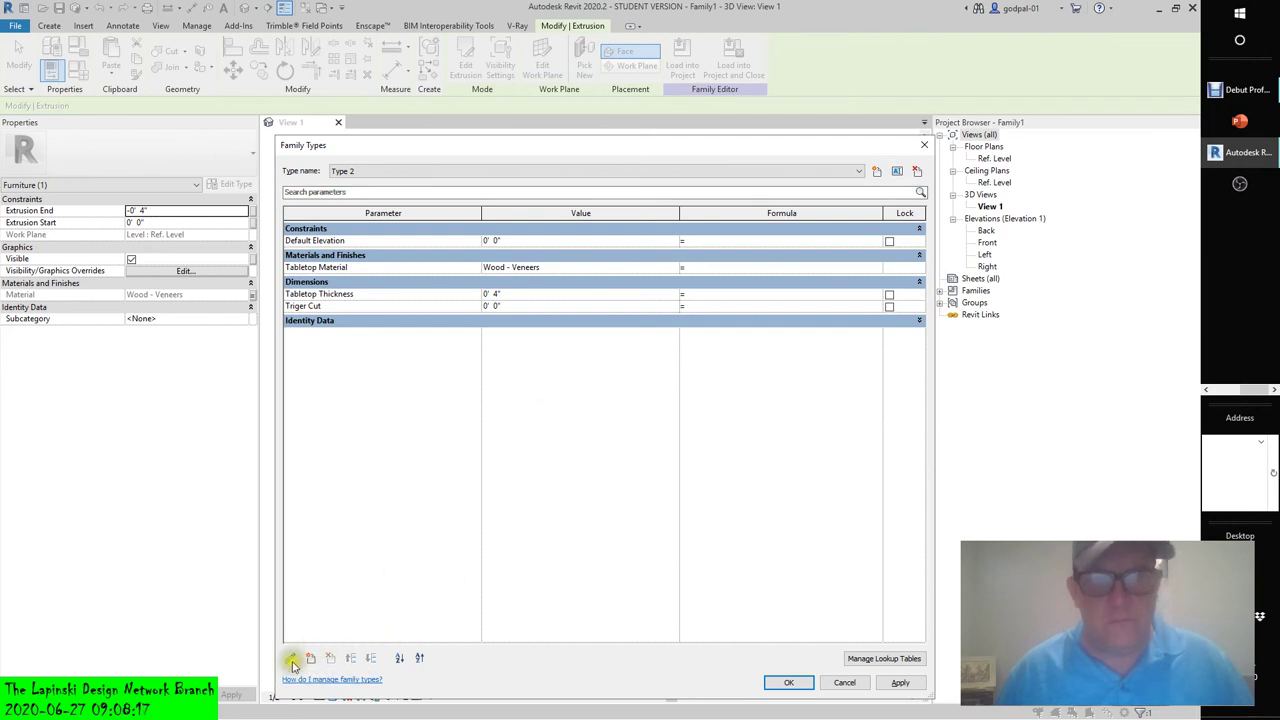
{"action": "left_click", "coordinate": [307, 428]}
{"action": "left_click", "coordinate": [294, 307]}
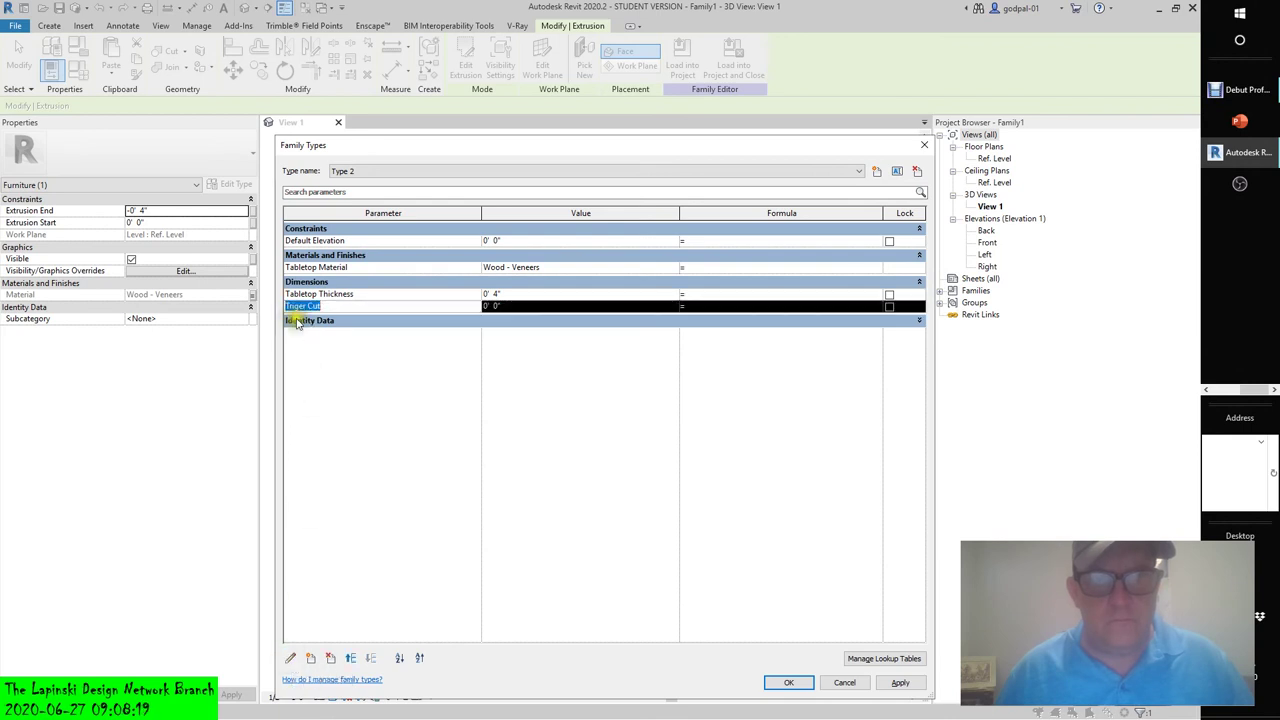
- Open Triger Cut's Parameter Properties and bring up its Edit Tooltip dialog
{"action": "left_click", "coordinate": [291, 660]}
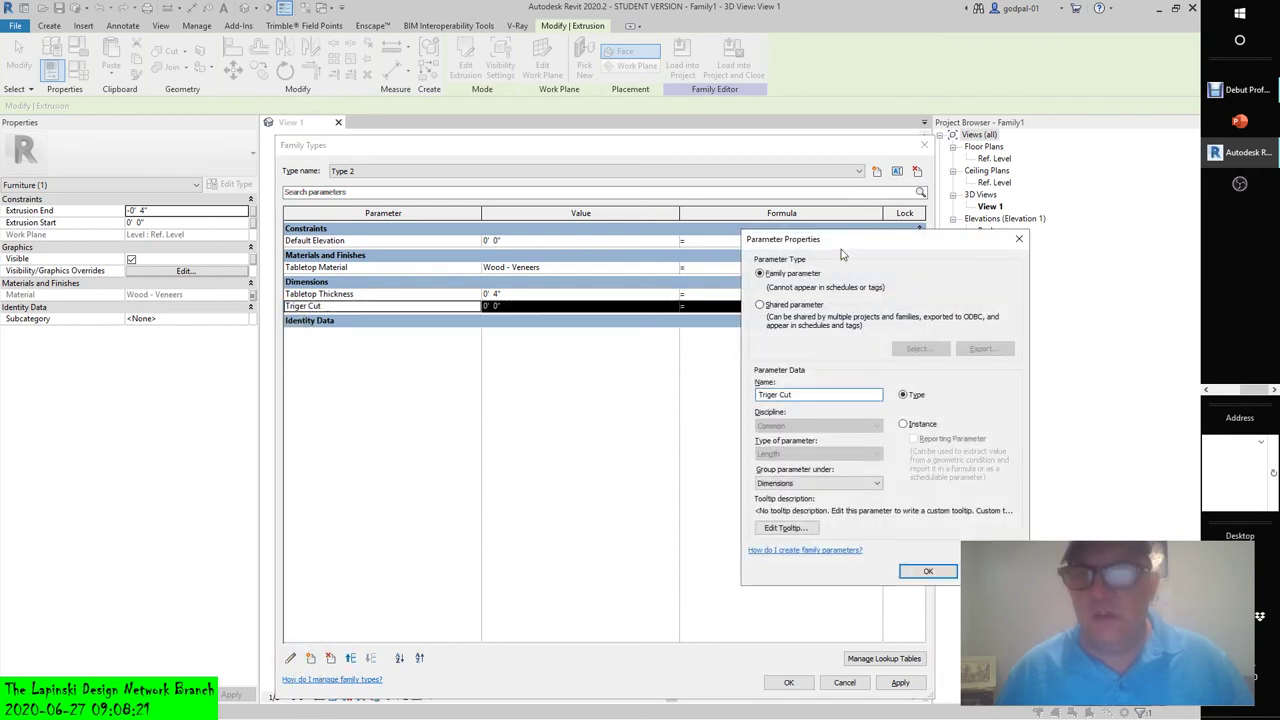
{"action": "left_click_drag", "start_coordinate": [845, 233], "coordinate": [676, 240]}
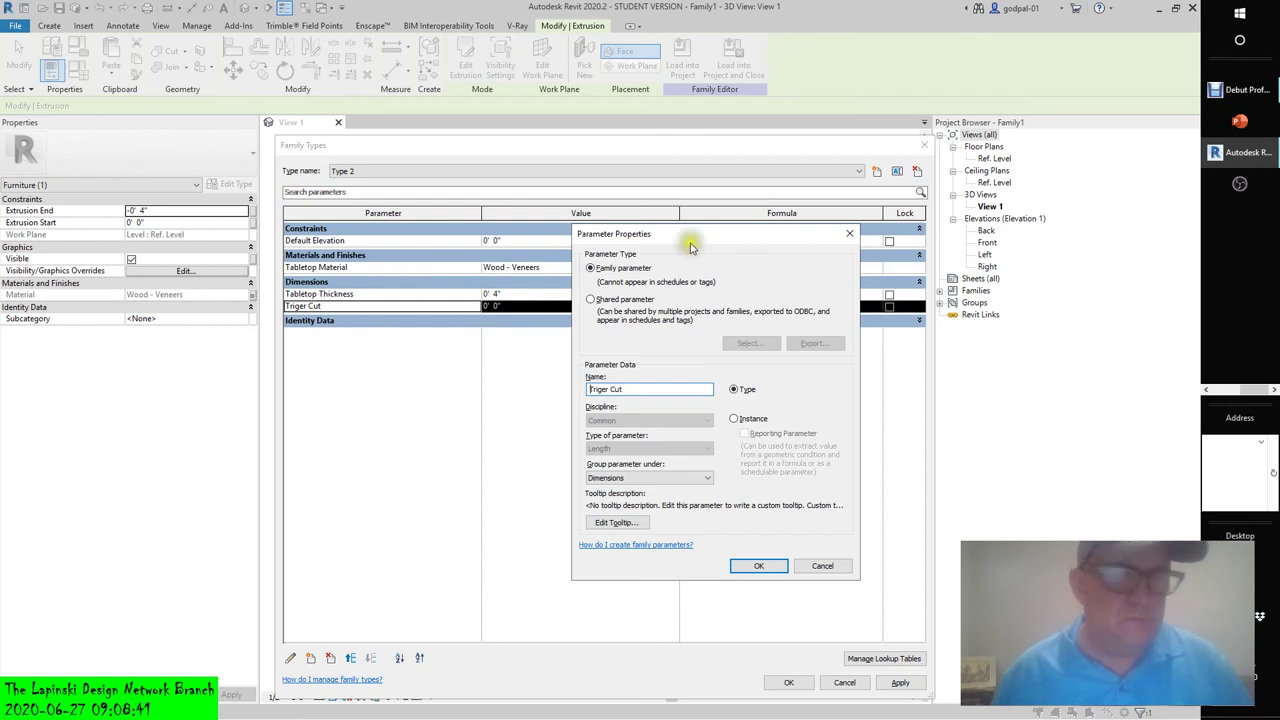
{"action": "left_click", "coordinate": [614, 524]}
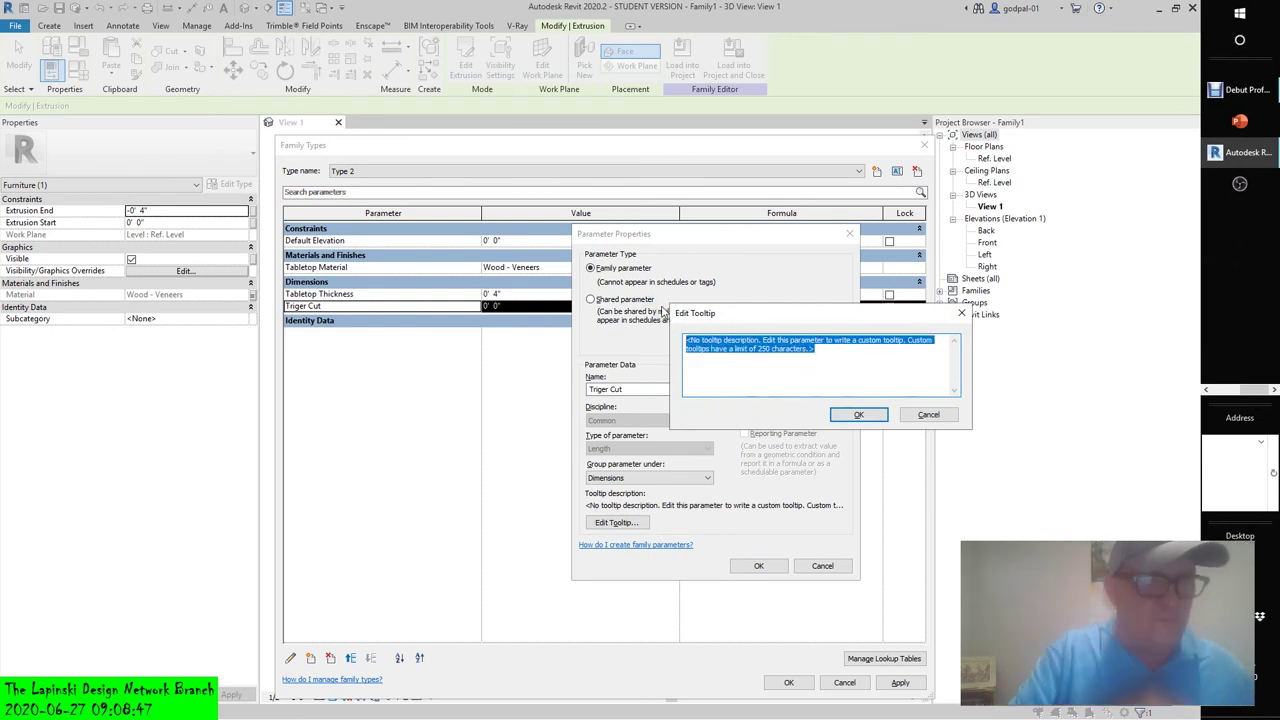
- Enter the tooltip 'Triggers the cut of the solid geometry by the void.' and confirm it
{"action": "type", "text": "Triggers the "}
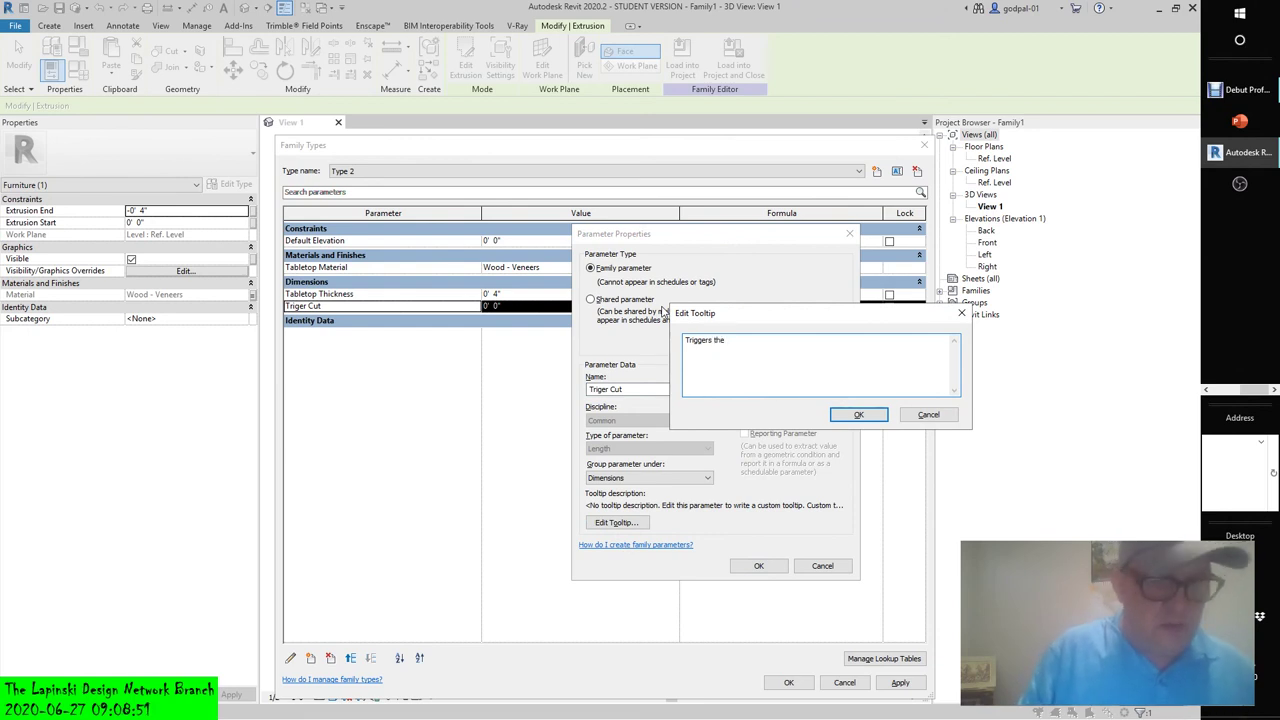
{"action": "type", "text": "cut of the"}
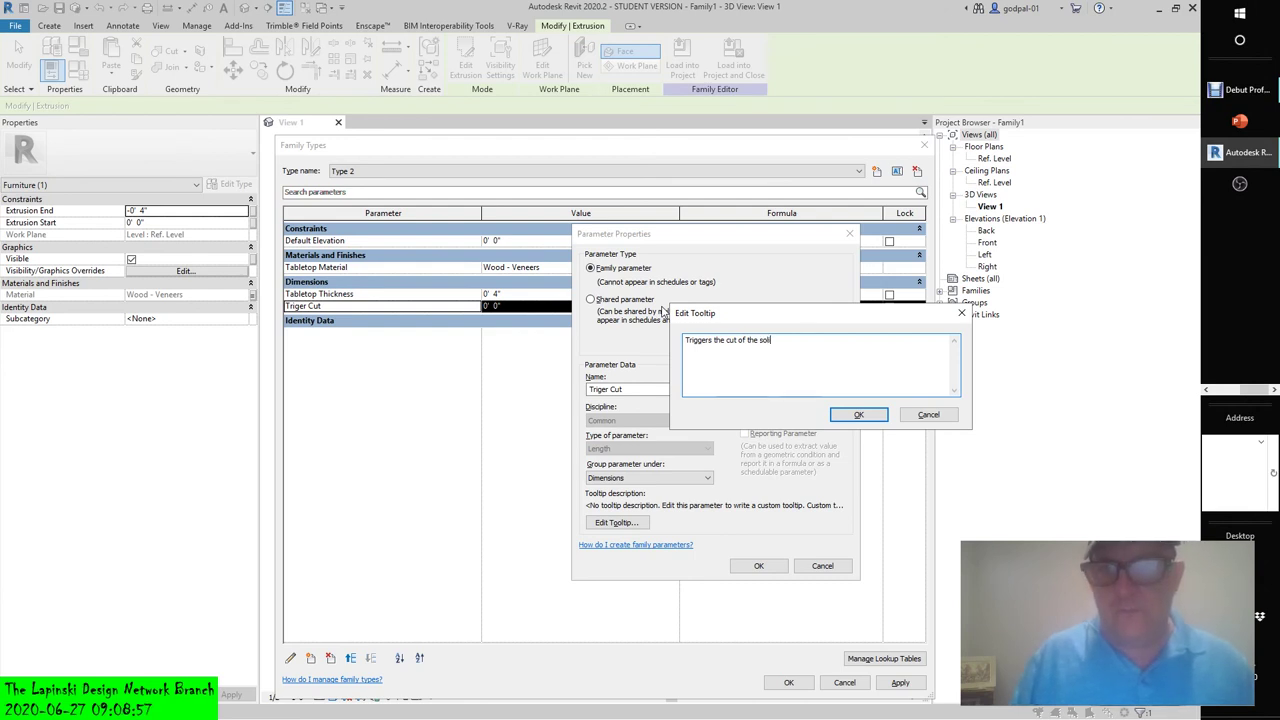
{"action": "type", "text": "solid geome"}
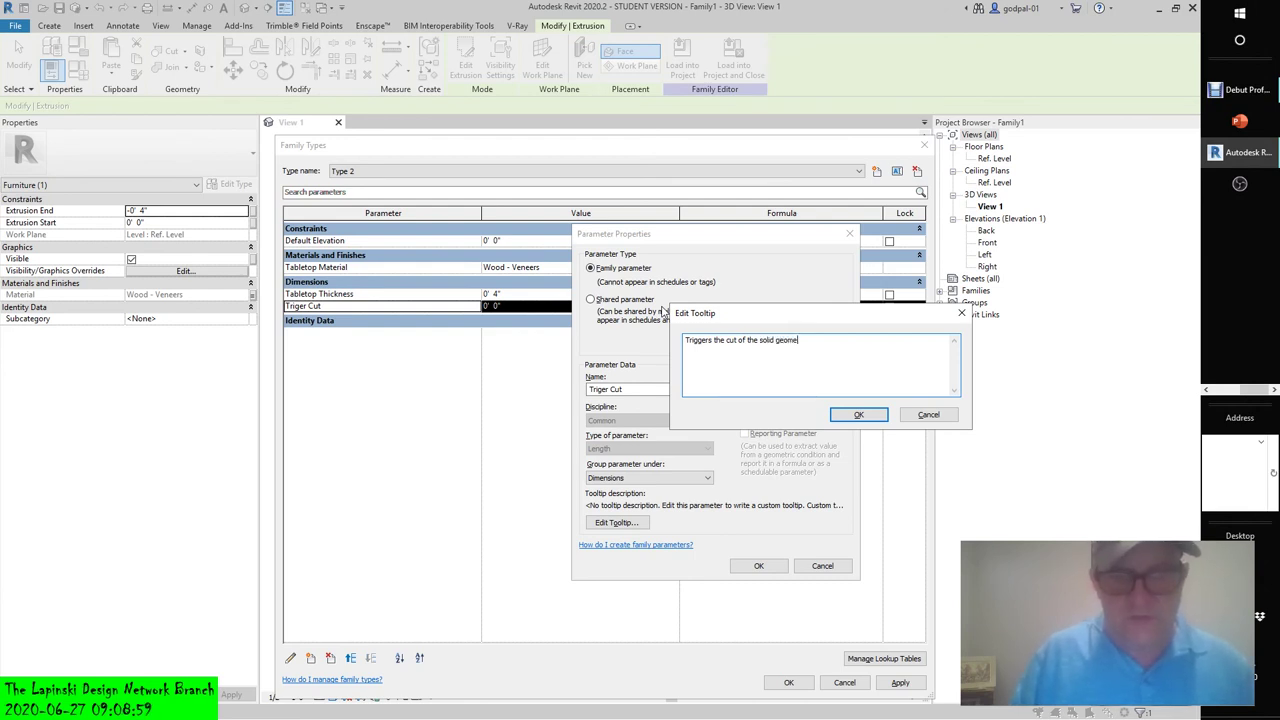
{"action": "type", "text": "try "}
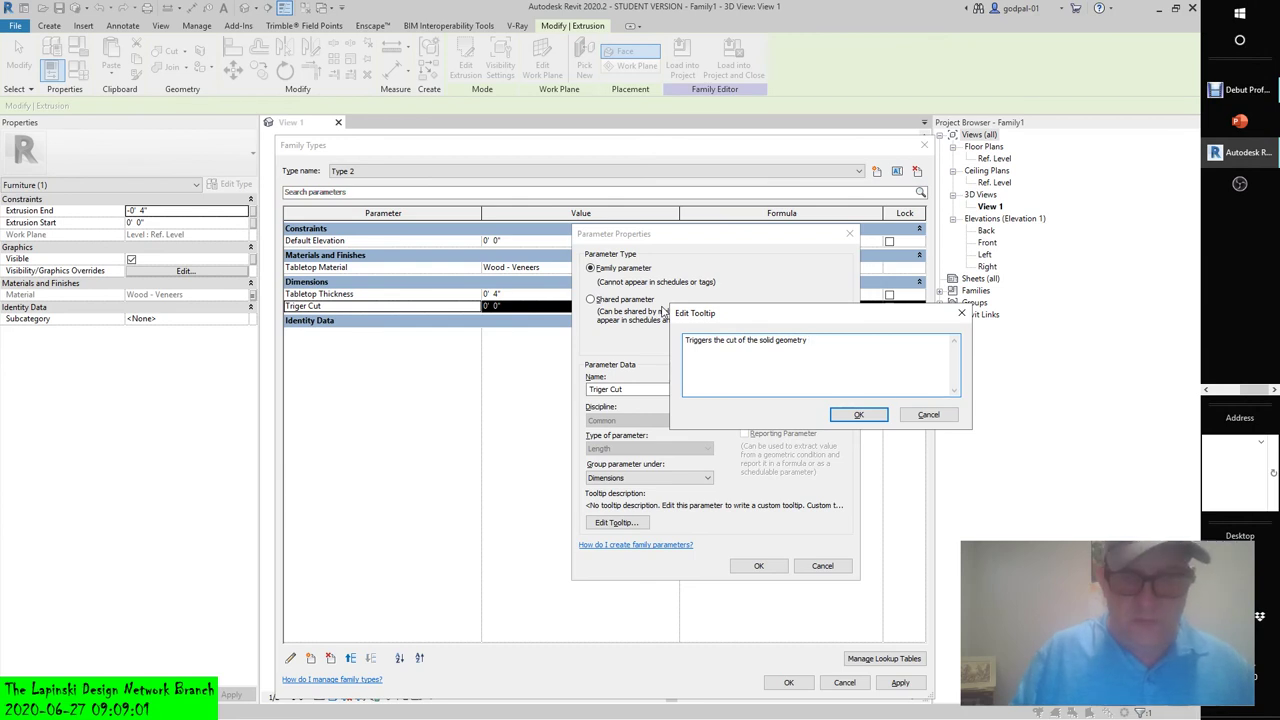
{"action": "type", "text": "by the void"}
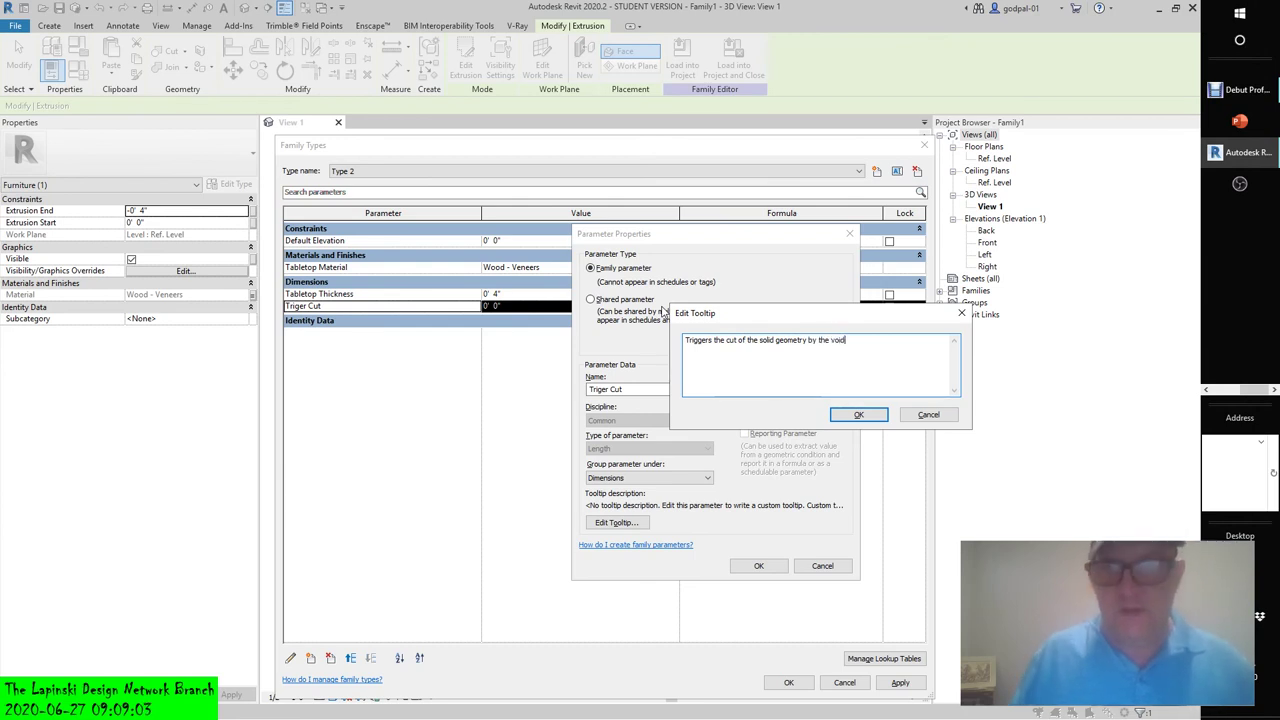
{"action": "type", "text": "."}
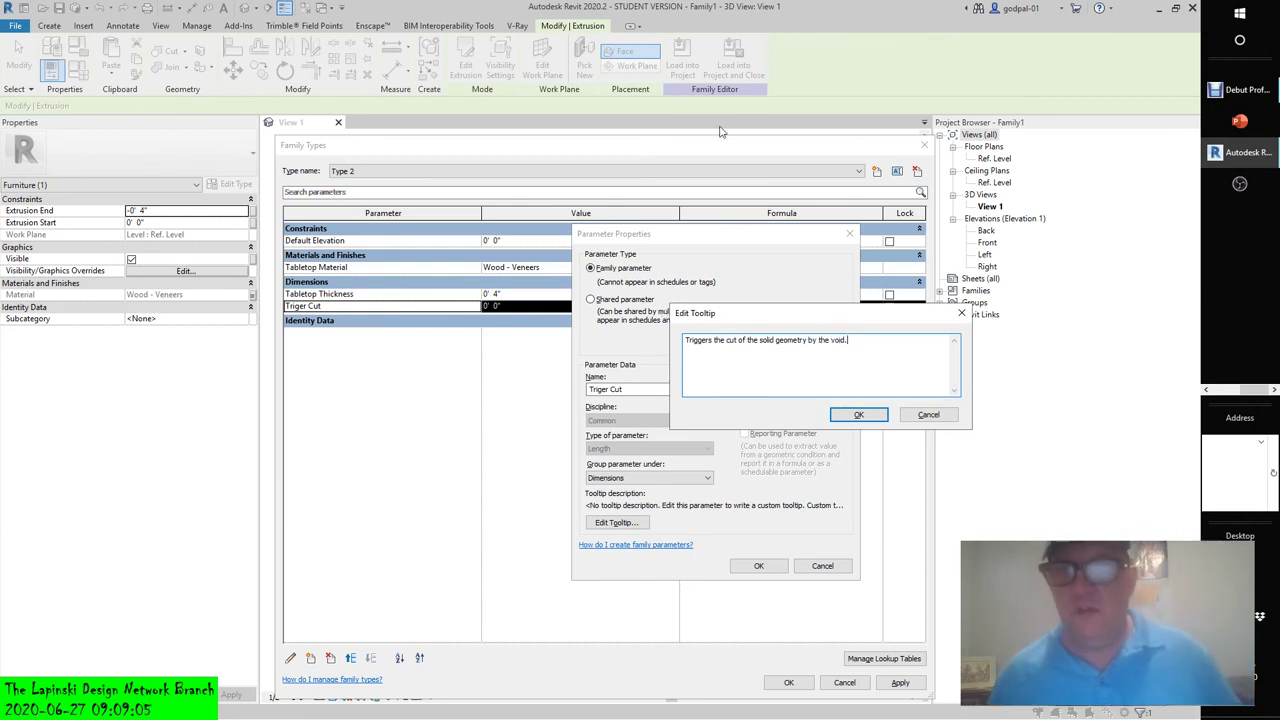
{"action": "left_click", "coordinate": [857, 413]}
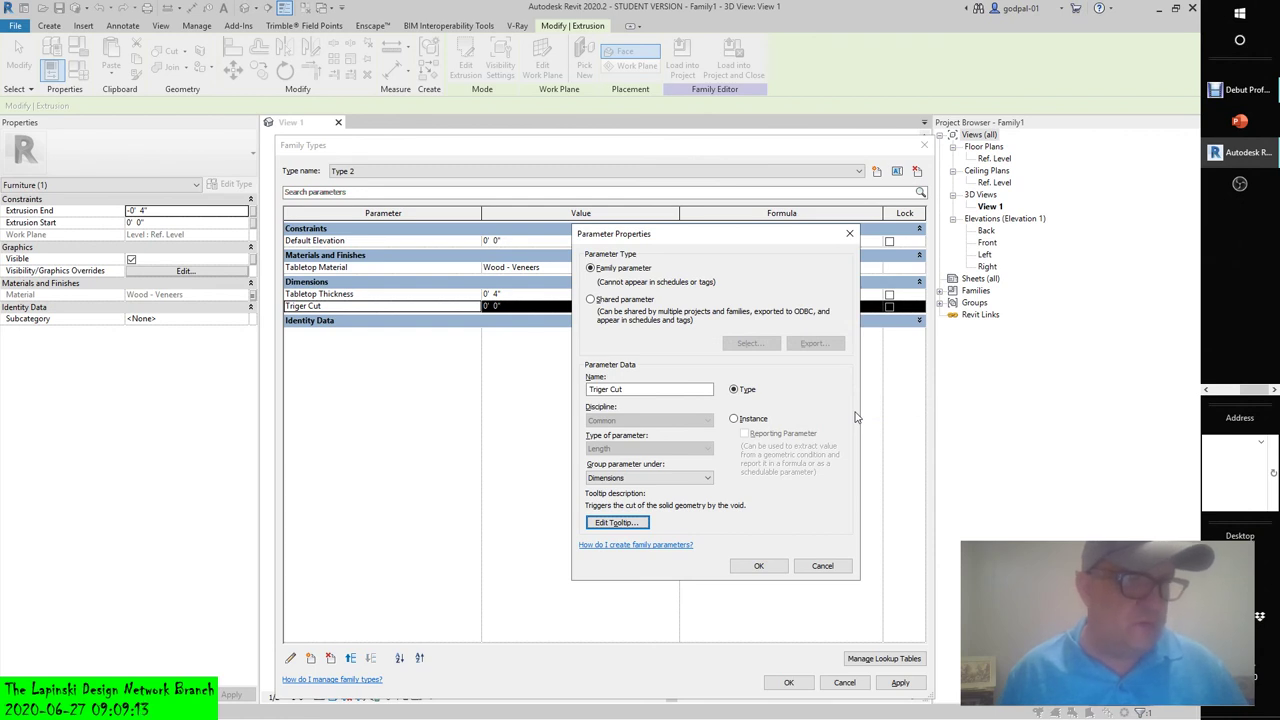
- Confirm Triger Cut's Parameter Properties with the new tooltip, returning to Family Types
{"action": "left_click", "coordinate": [758, 567]}
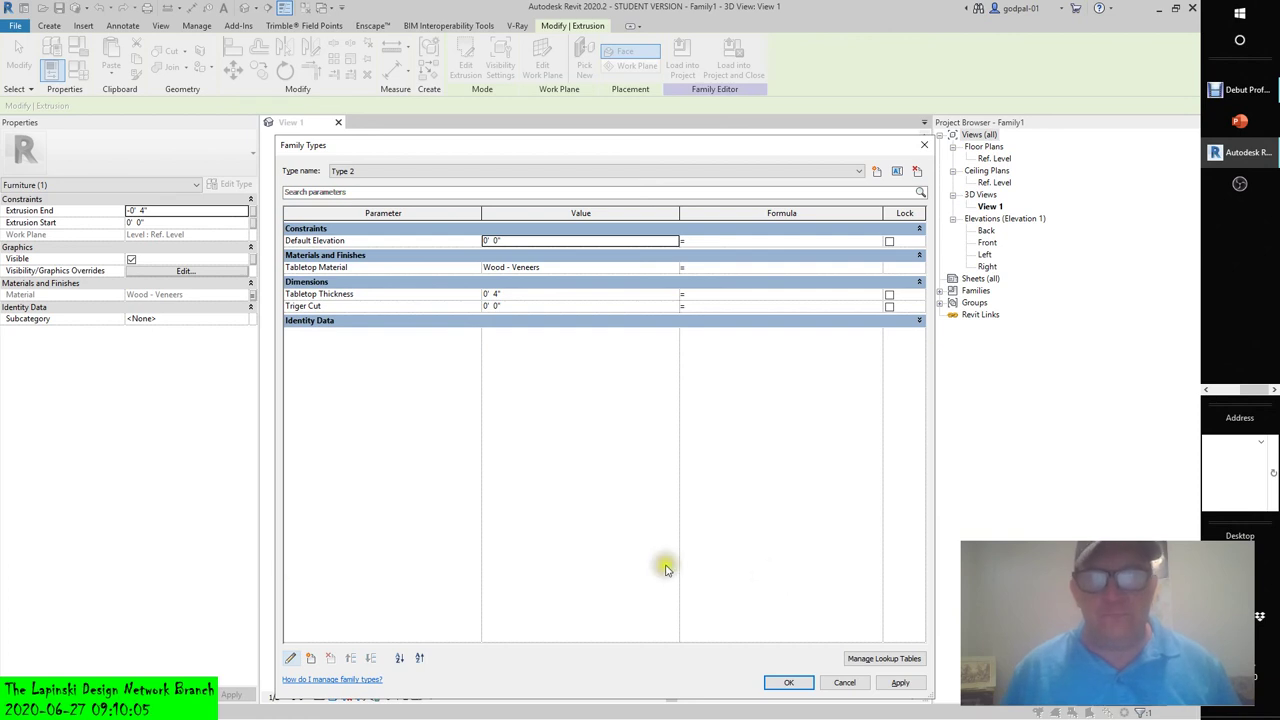
- Check Default Elevation, then confirm Triger Cut as a Dimensions-grouped length type parameter
{"action": "left_click", "coordinate": [293, 660]}
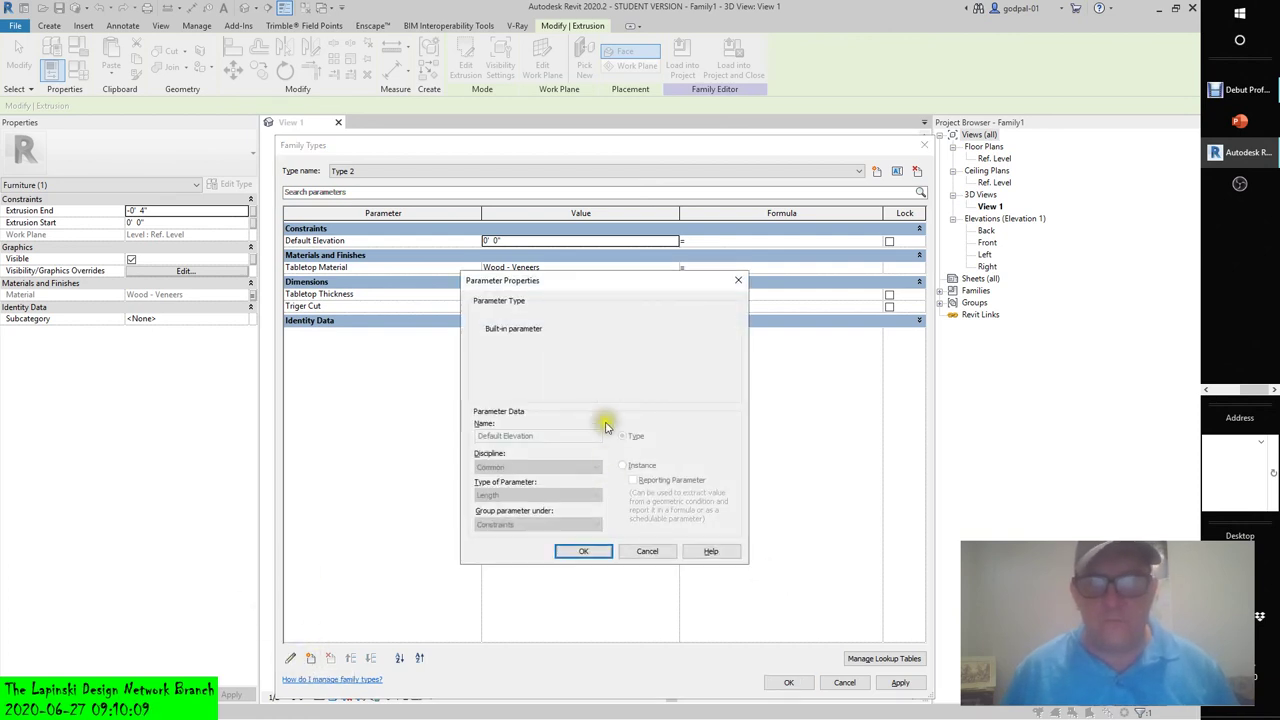
{"action": "left_click", "coordinate": [645, 553]}
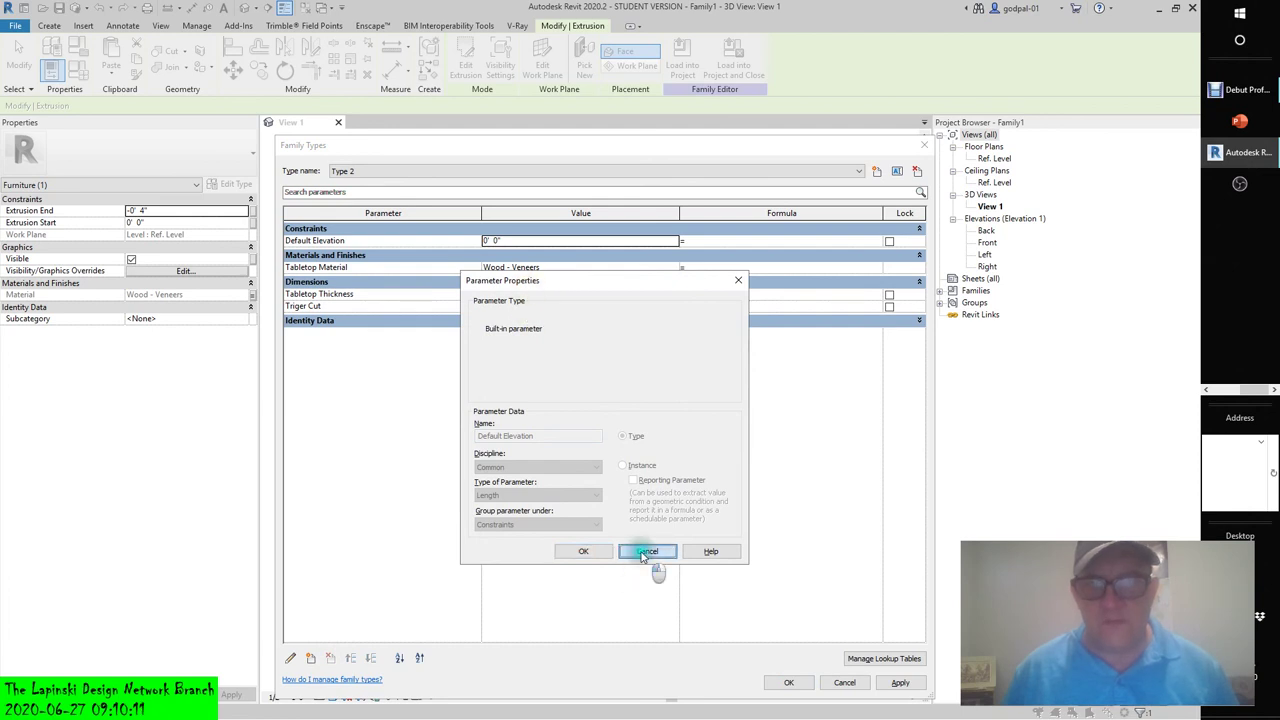
{"action": "left_click", "coordinate": [305, 306]}
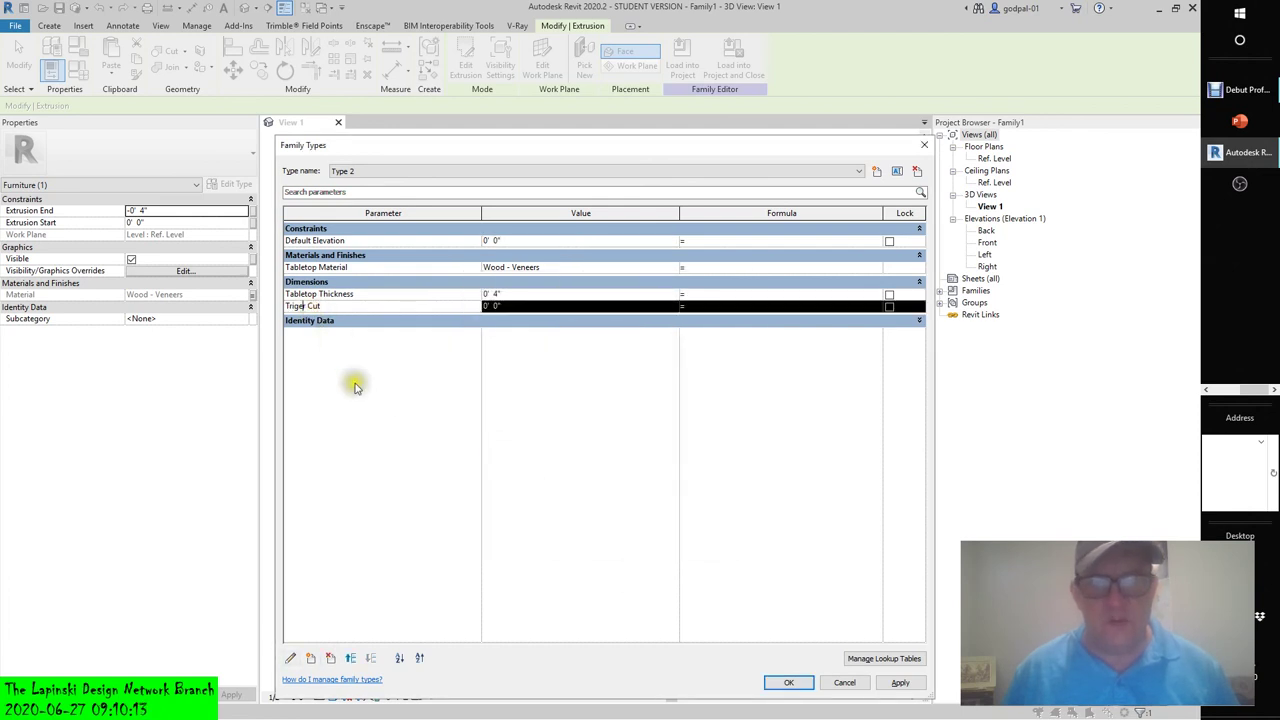
{"action": "left_click", "coordinate": [291, 658]}
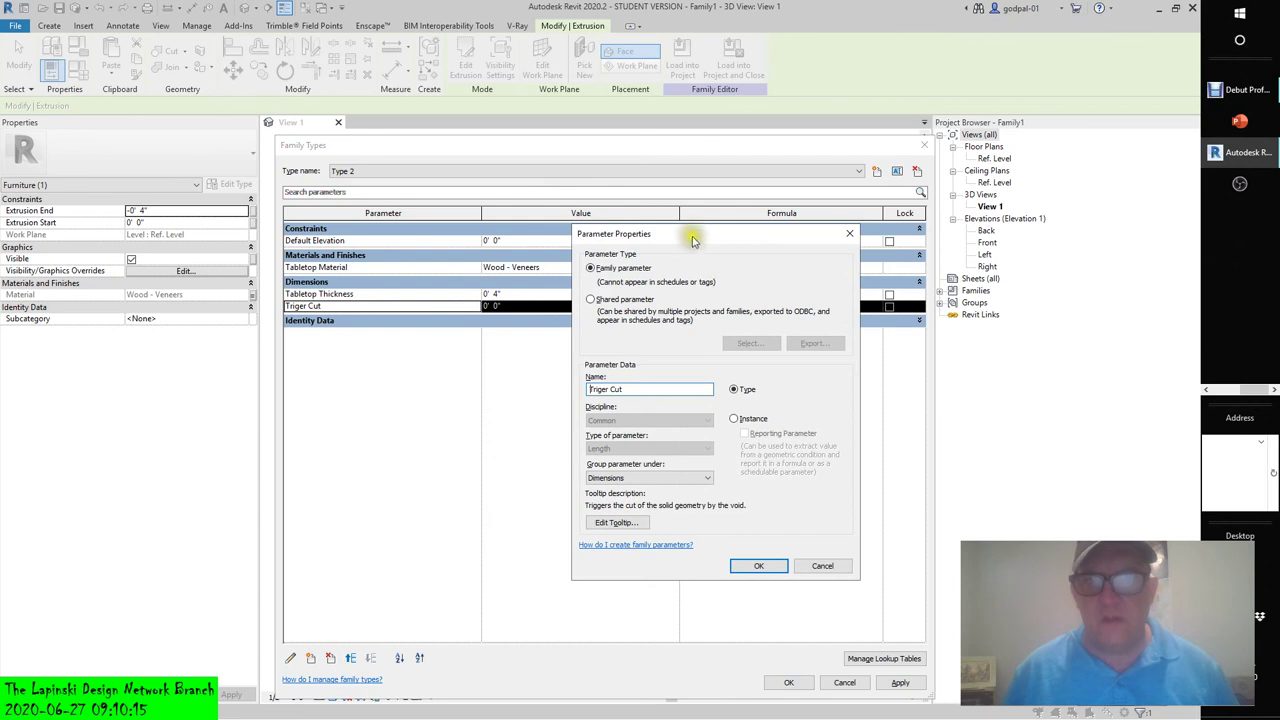
{"action": "left_click_drag", "start_coordinate": [692, 238], "coordinate": [573, 240]}
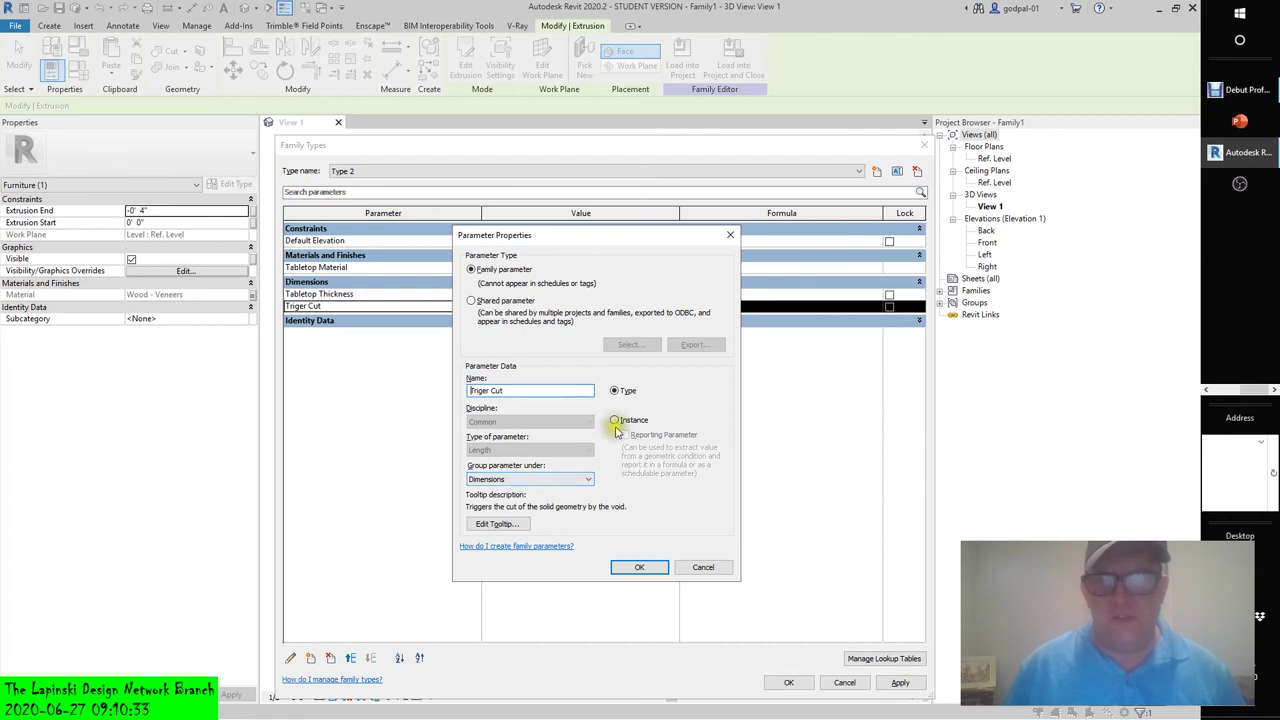
{"action": "left_click", "coordinate": [658, 560]}
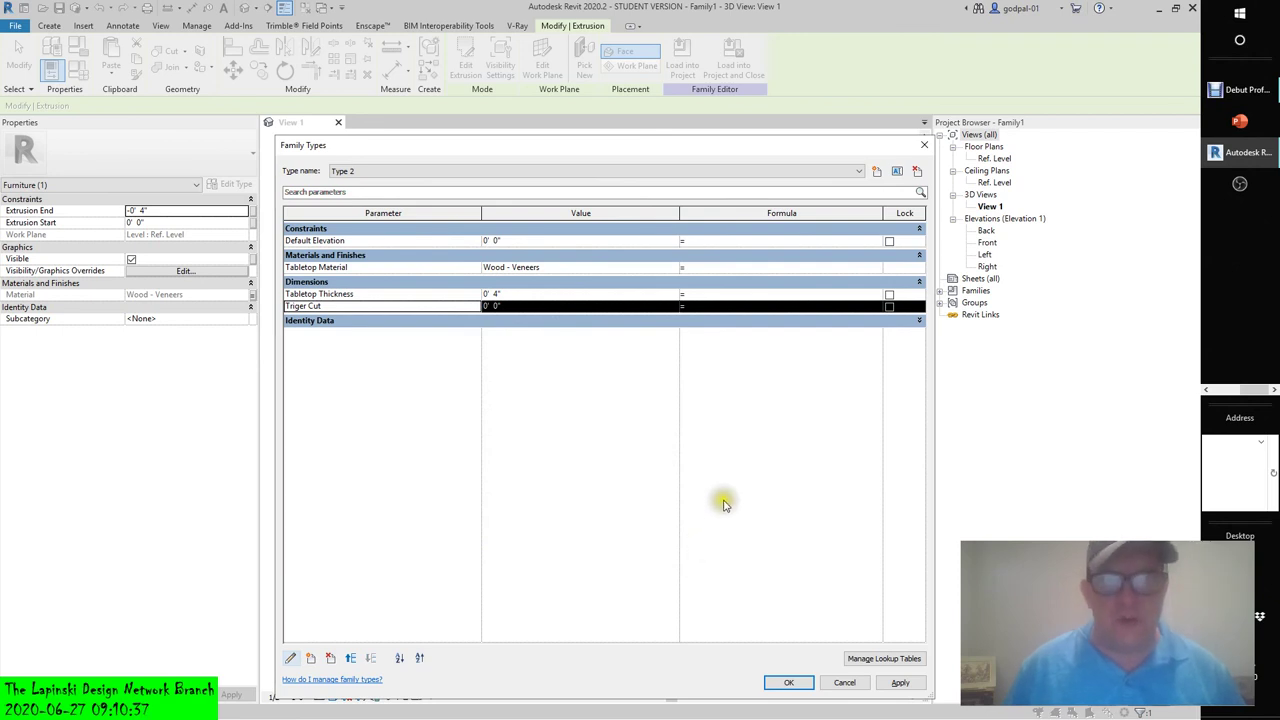
- Give Triger Cut the formula if(Tabletop Thickness<4",-0'4",0') and apply it
{"action": "left_click", "coordinate": [700, 306]}
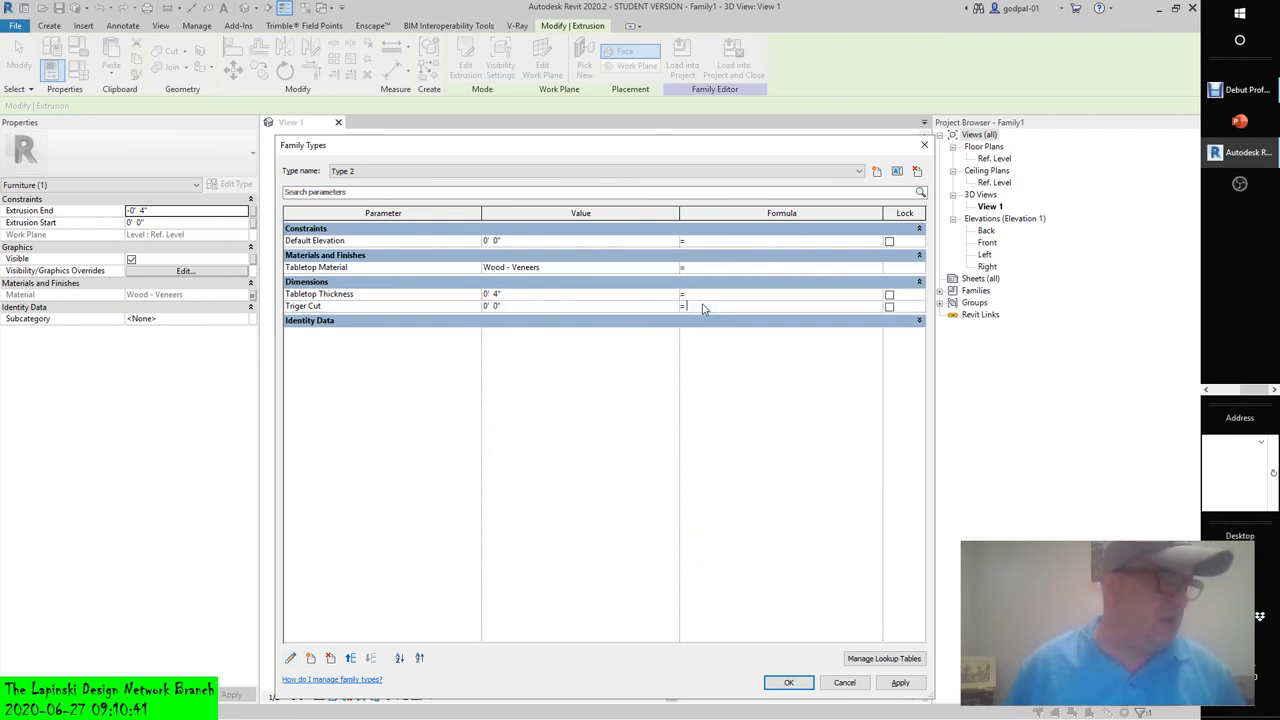
{"action": "type", "text": "if"}
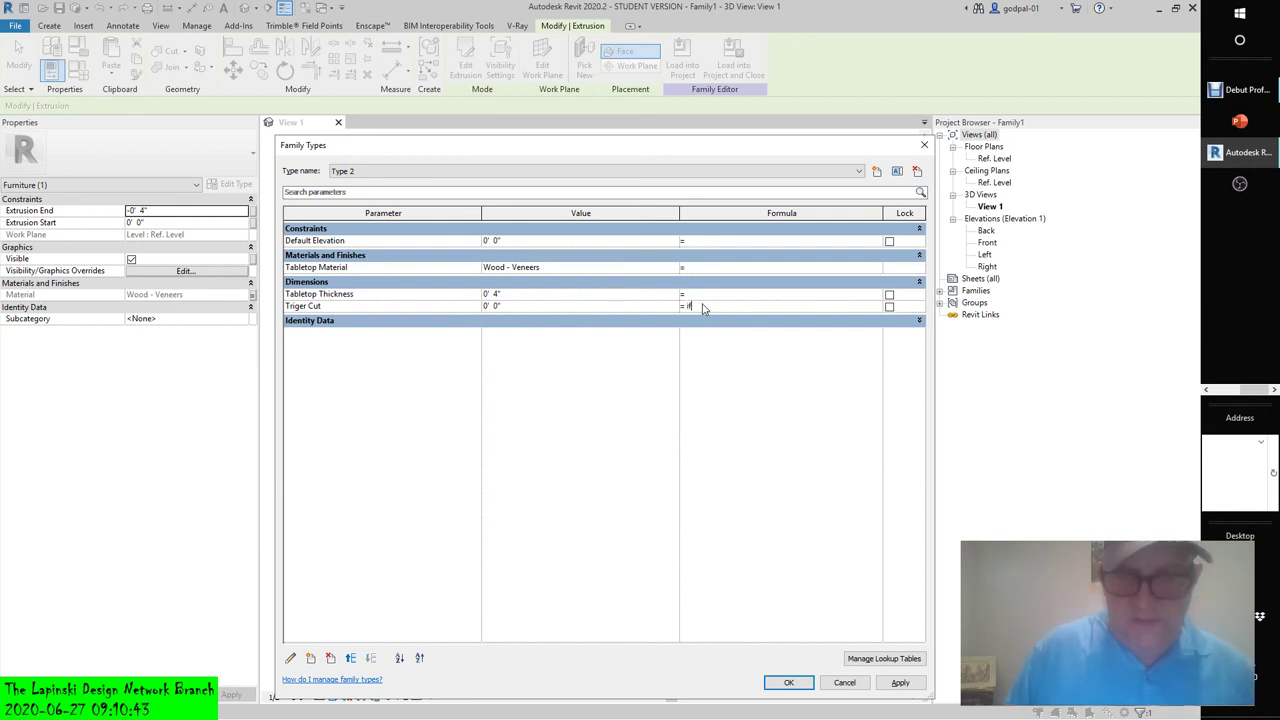
{"action": "type", "text": "("}
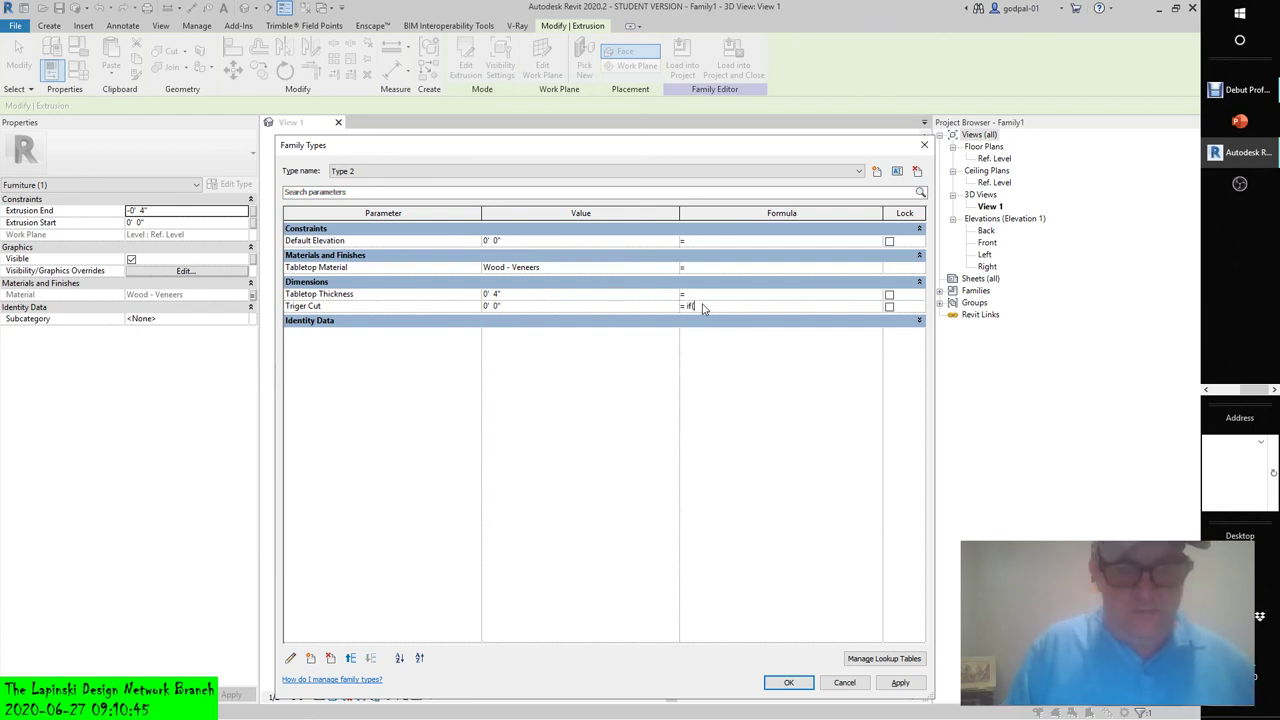
{"action": "type", "text": "Ta"}
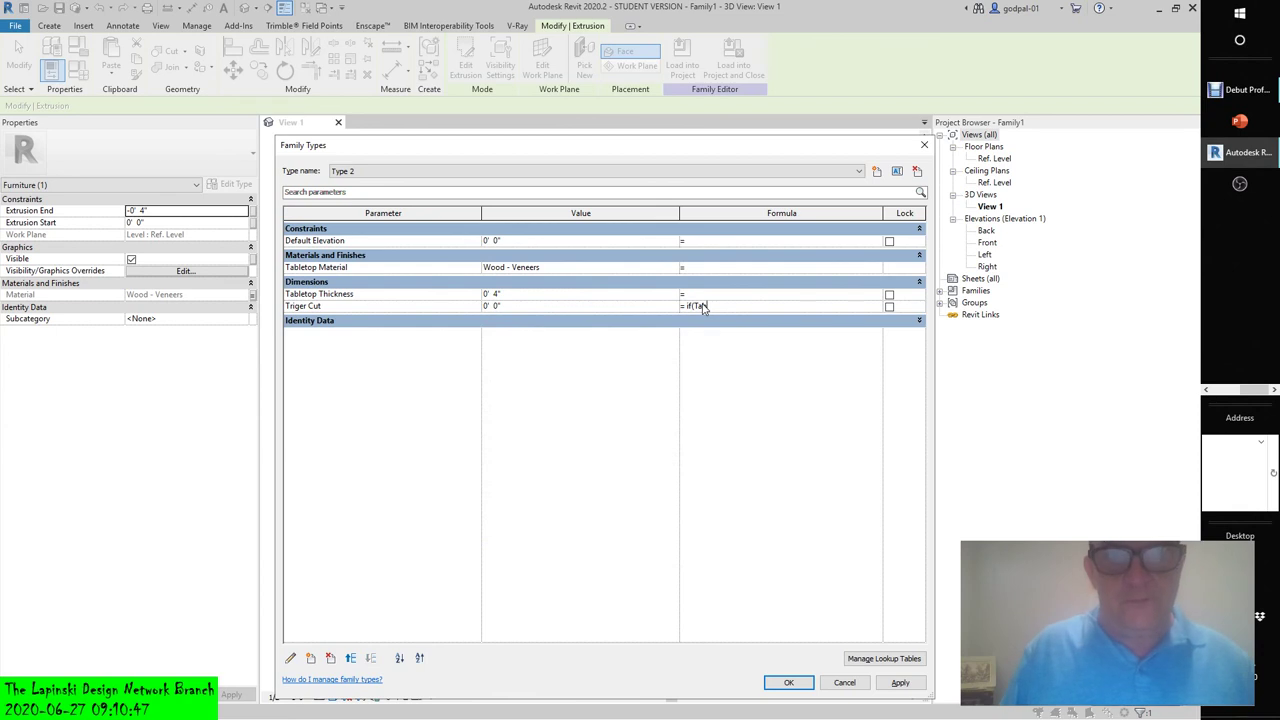
{"action": "type", "text": "ble"}
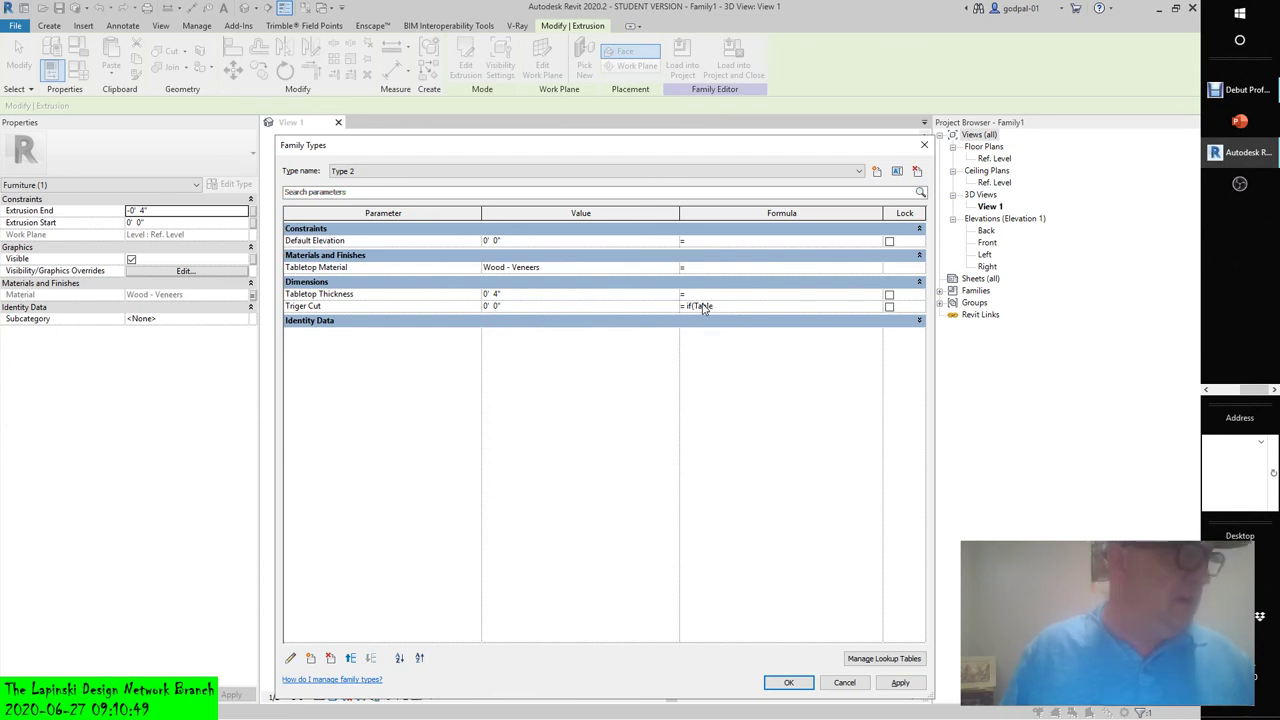
{"action": "type", "text": "top "}
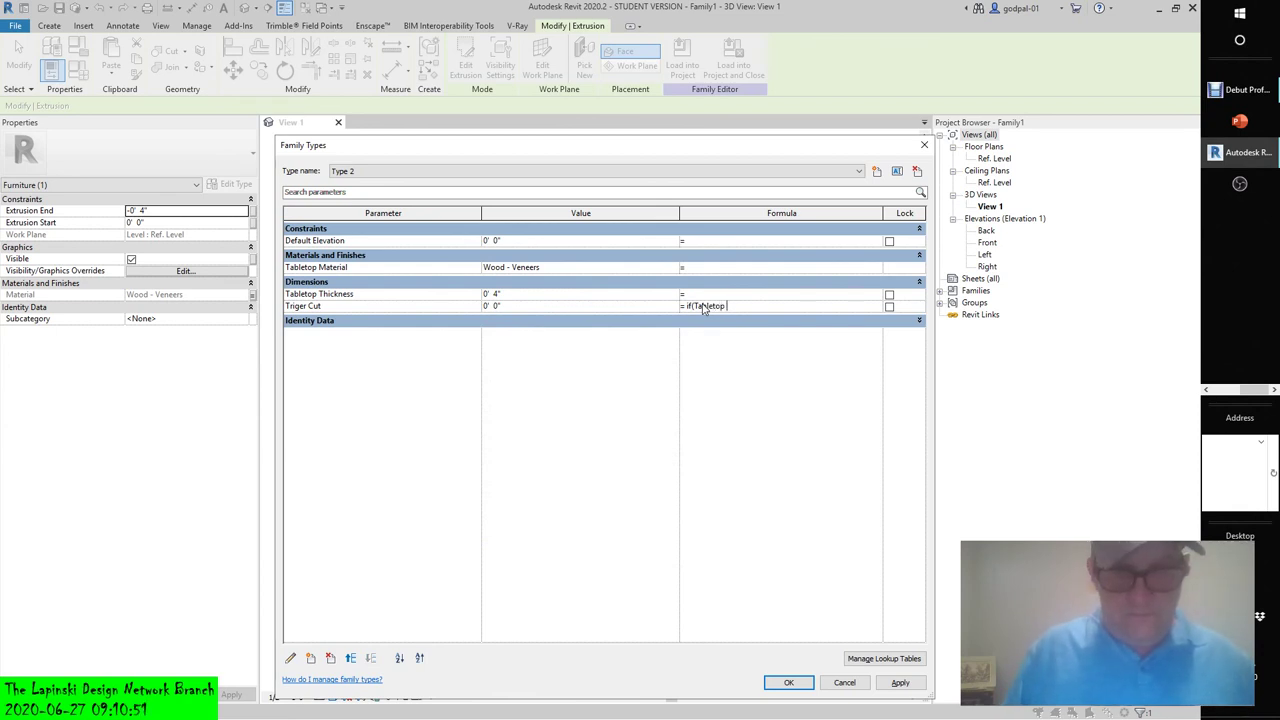
{"action": "type", "text": "Thickness<4"}
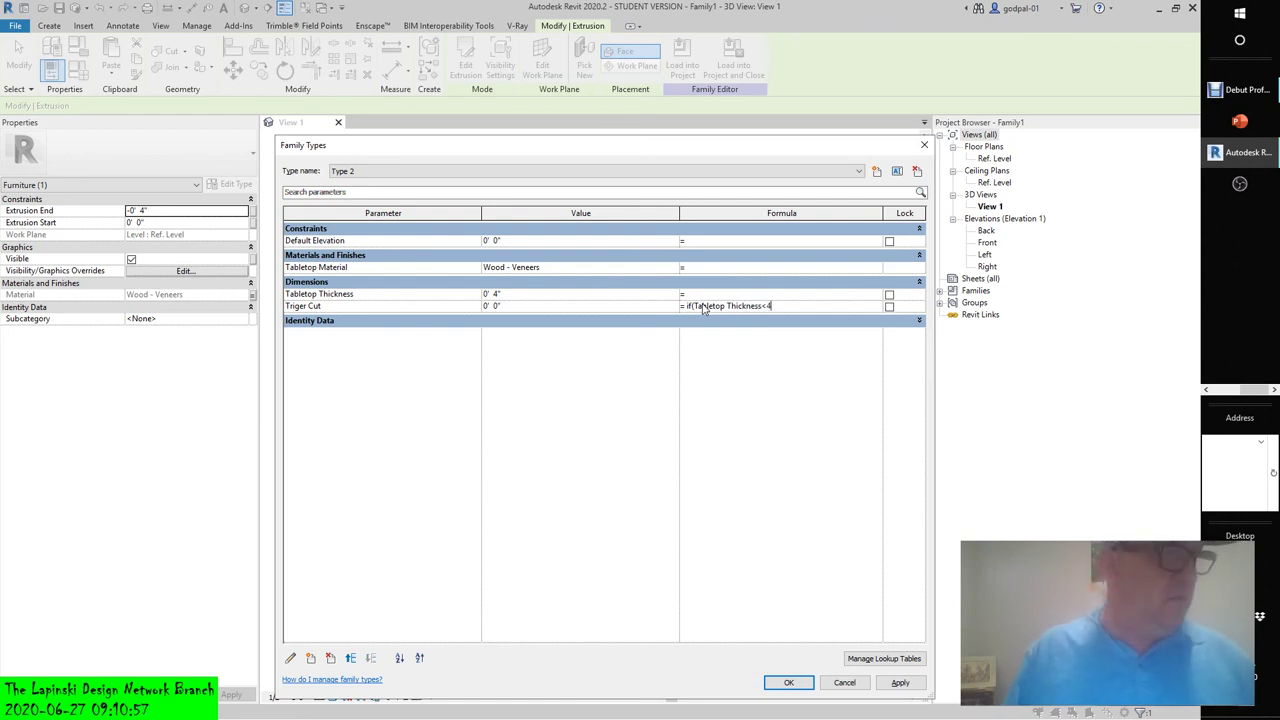
{"action": "type", "text": "\","}
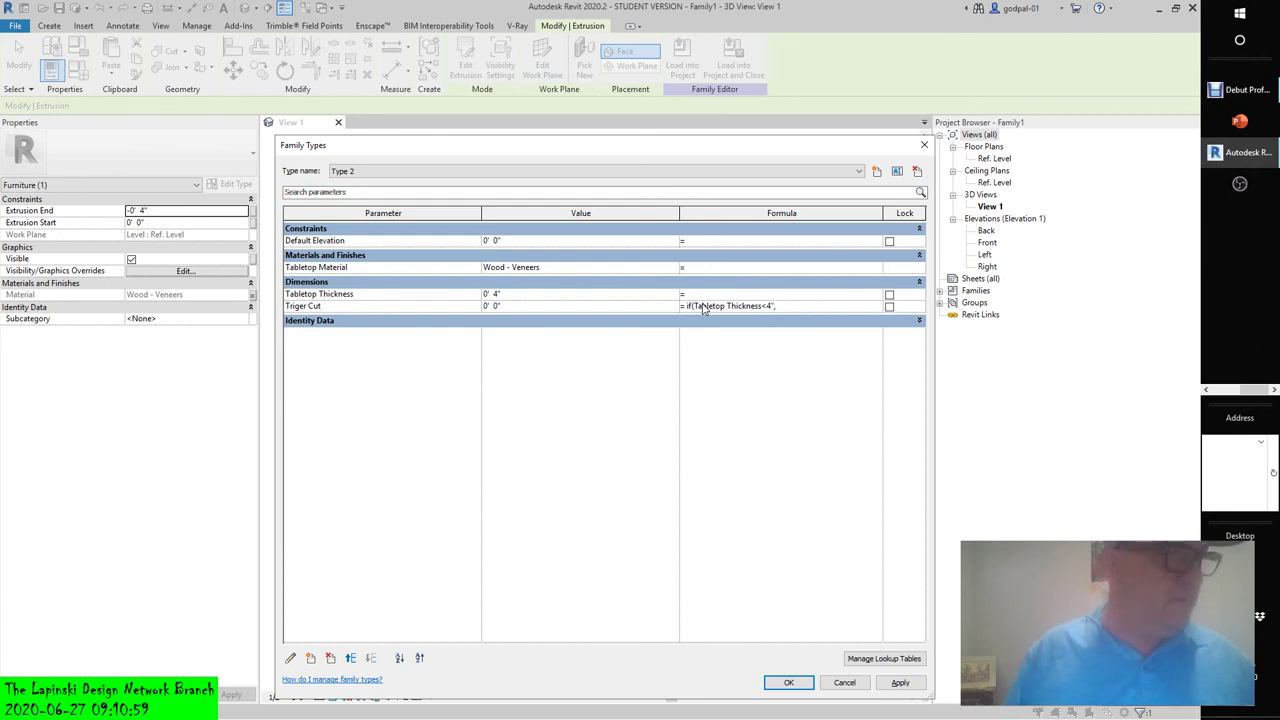
{"action": "type", "text": "-"}
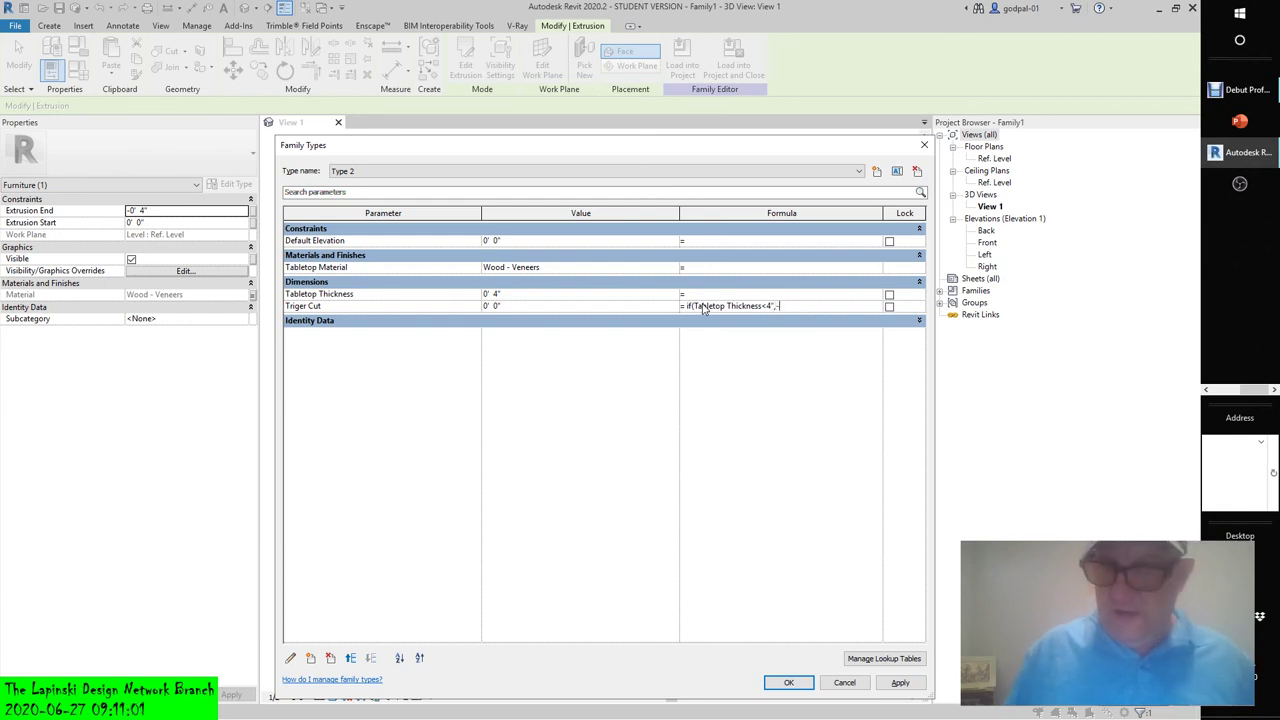
{"action": "type", "text": "0"}
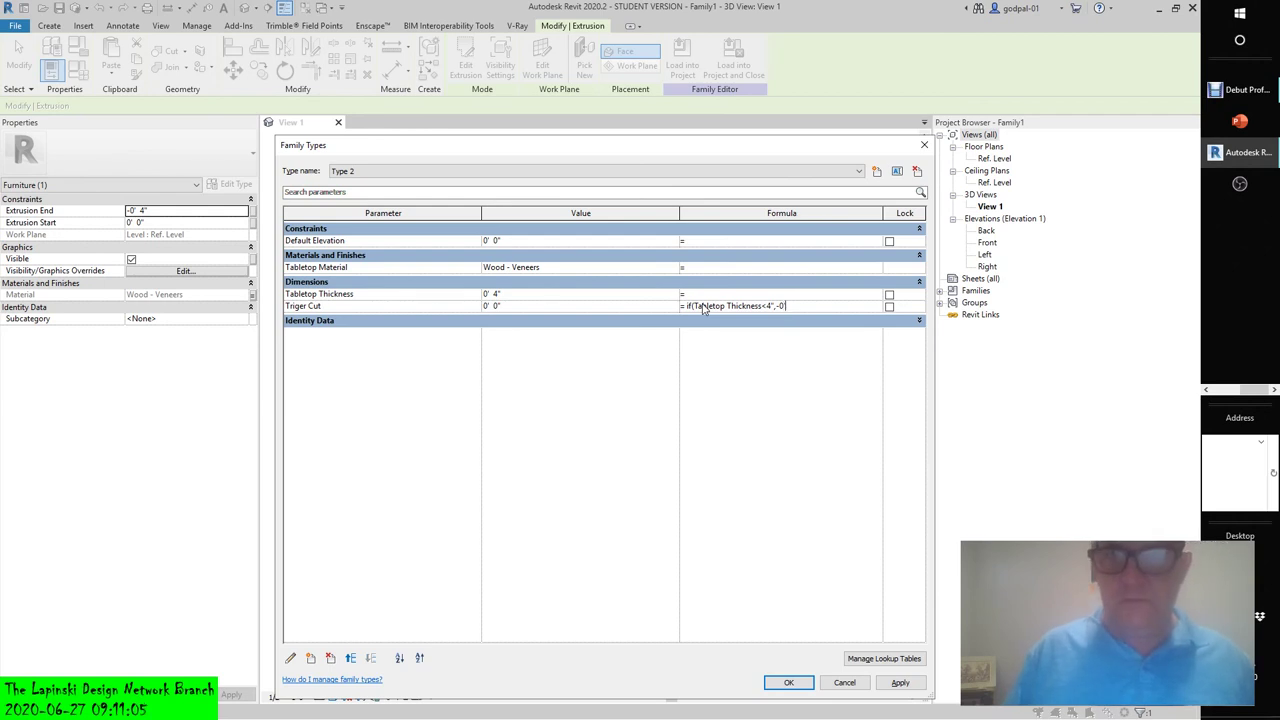
{"action": "type", "text": "'4\""}
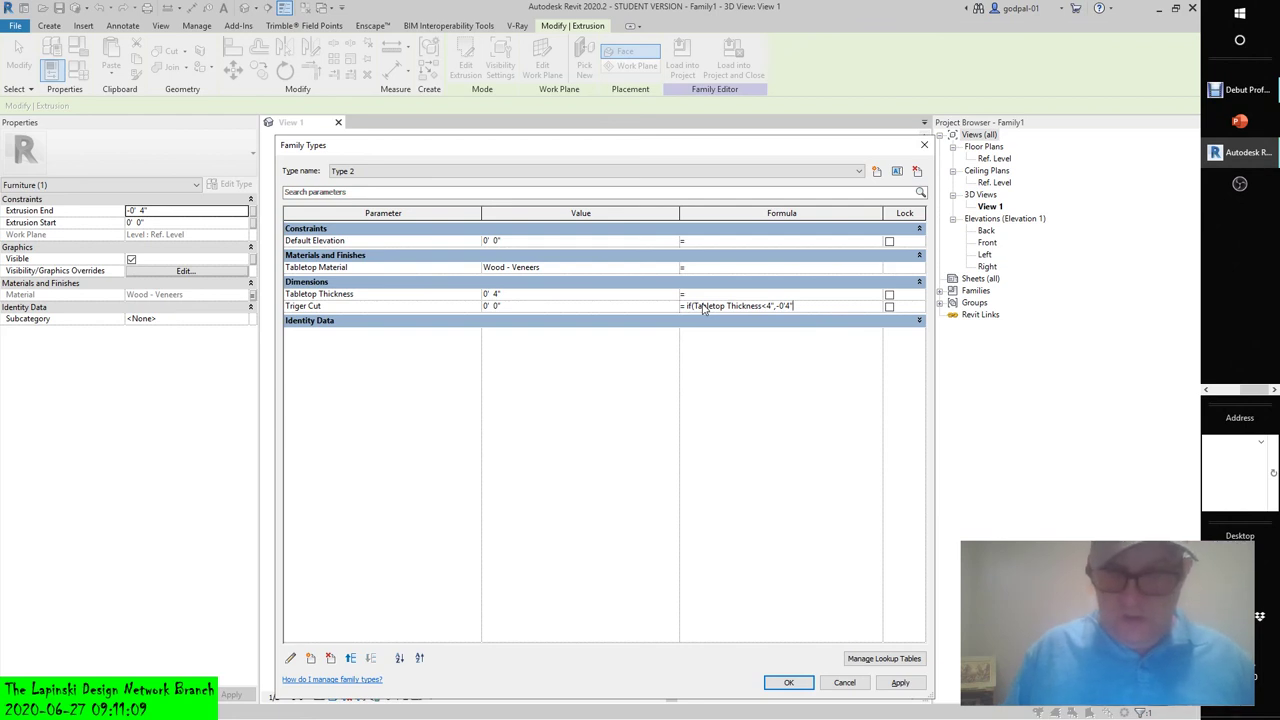
{"action": "type", "text": ",0'"}
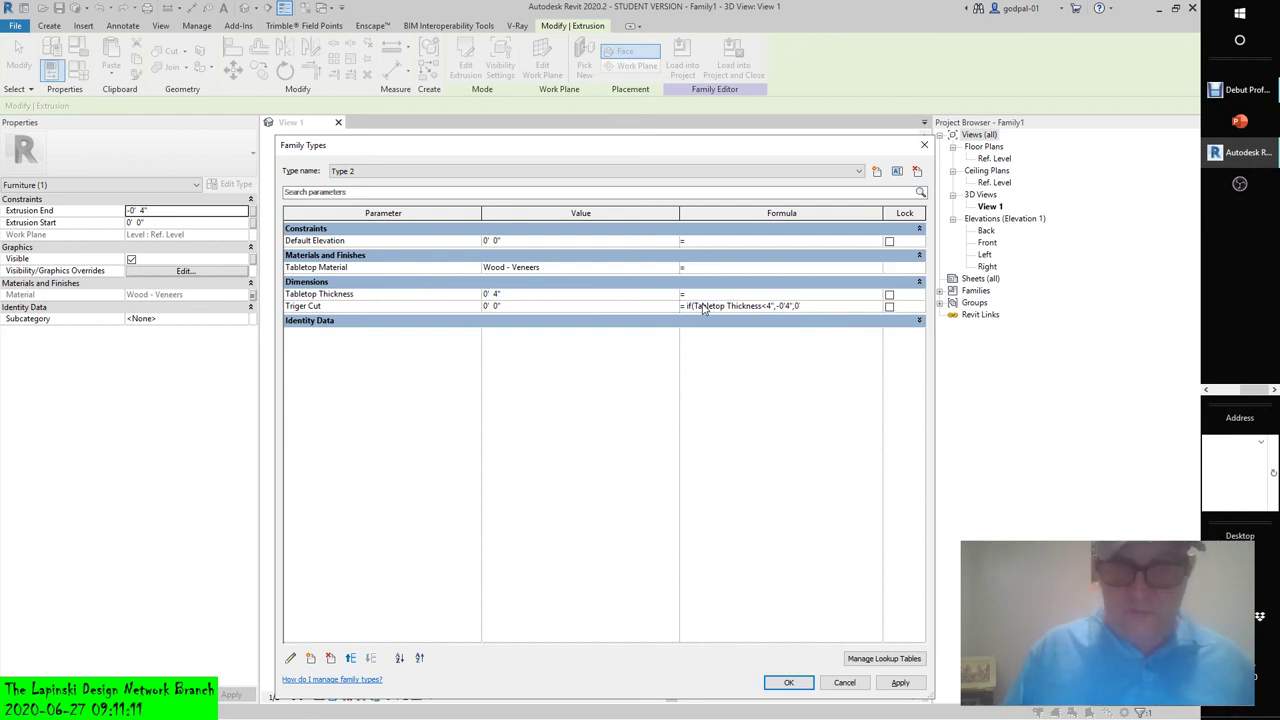
{"action": "type", "text": ")"}
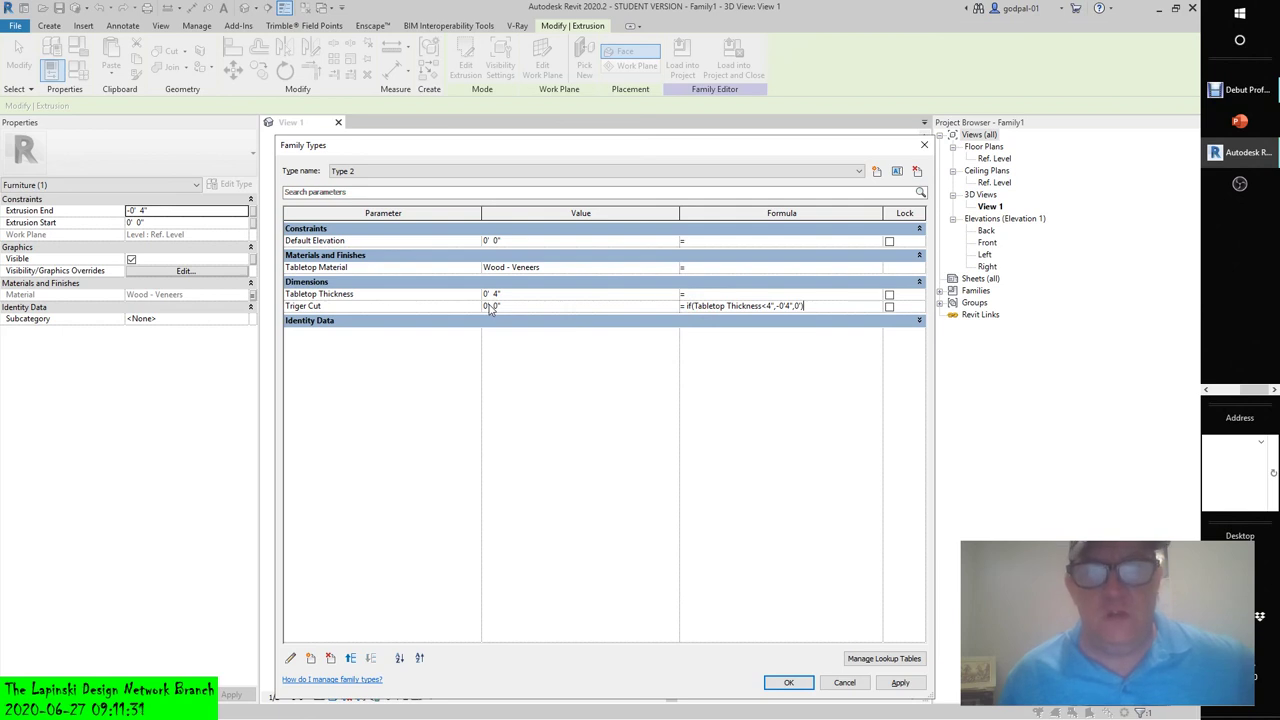
{"action": "left_click", "coordinate": [900, 683]}
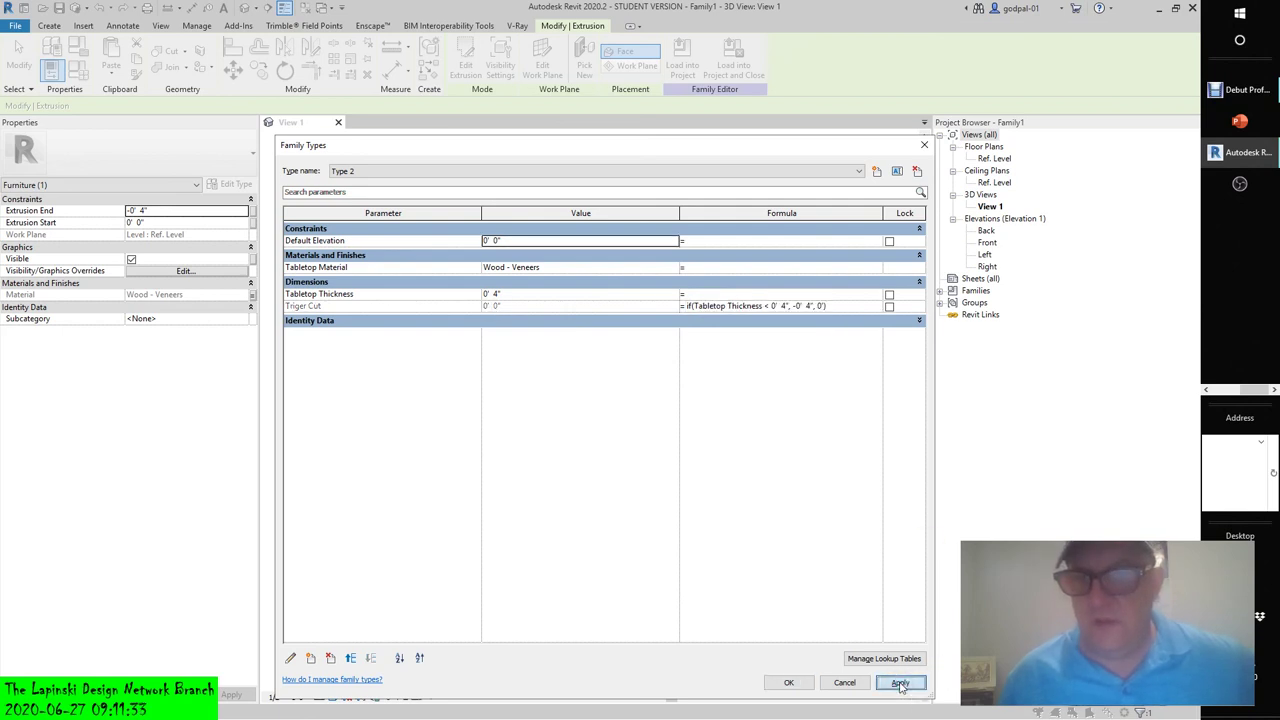
- Close Family Types and inspect the tabletop from the isometric and front views, ending isometric
{"action": "left_click", "coordinate": [792, 682]}
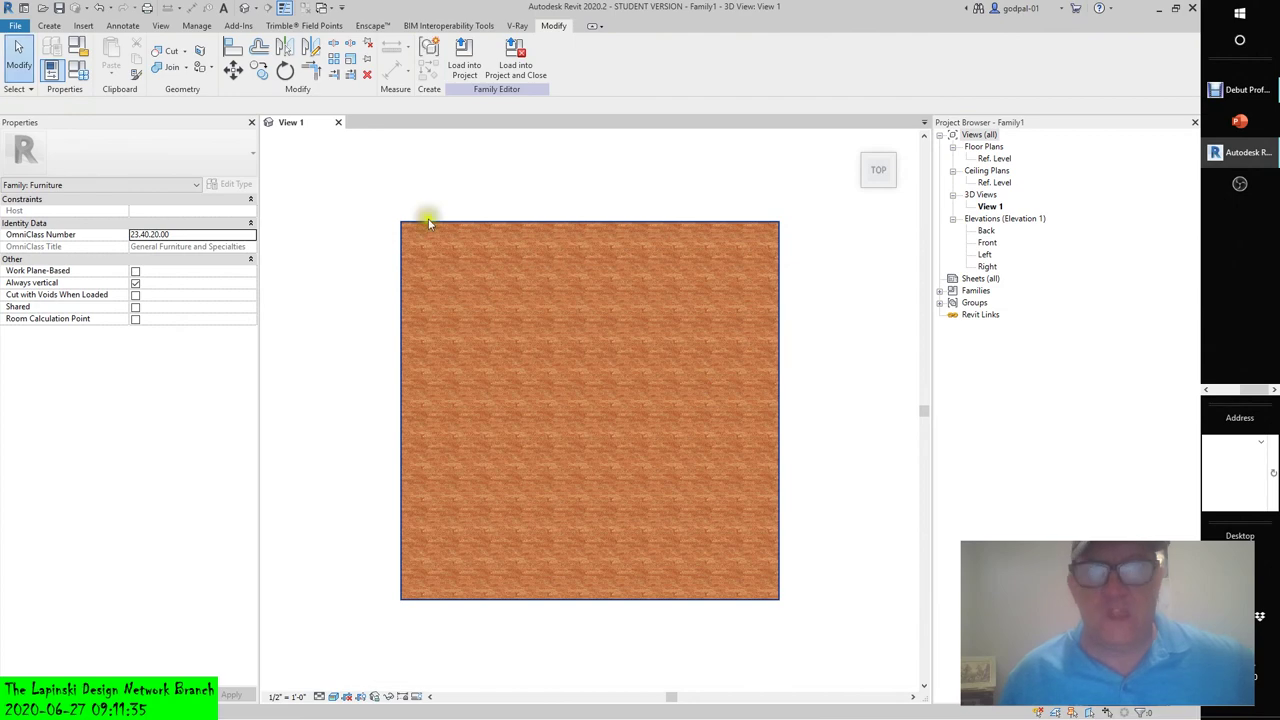
{"action": "left_click", "coordinate": [856, 142]}
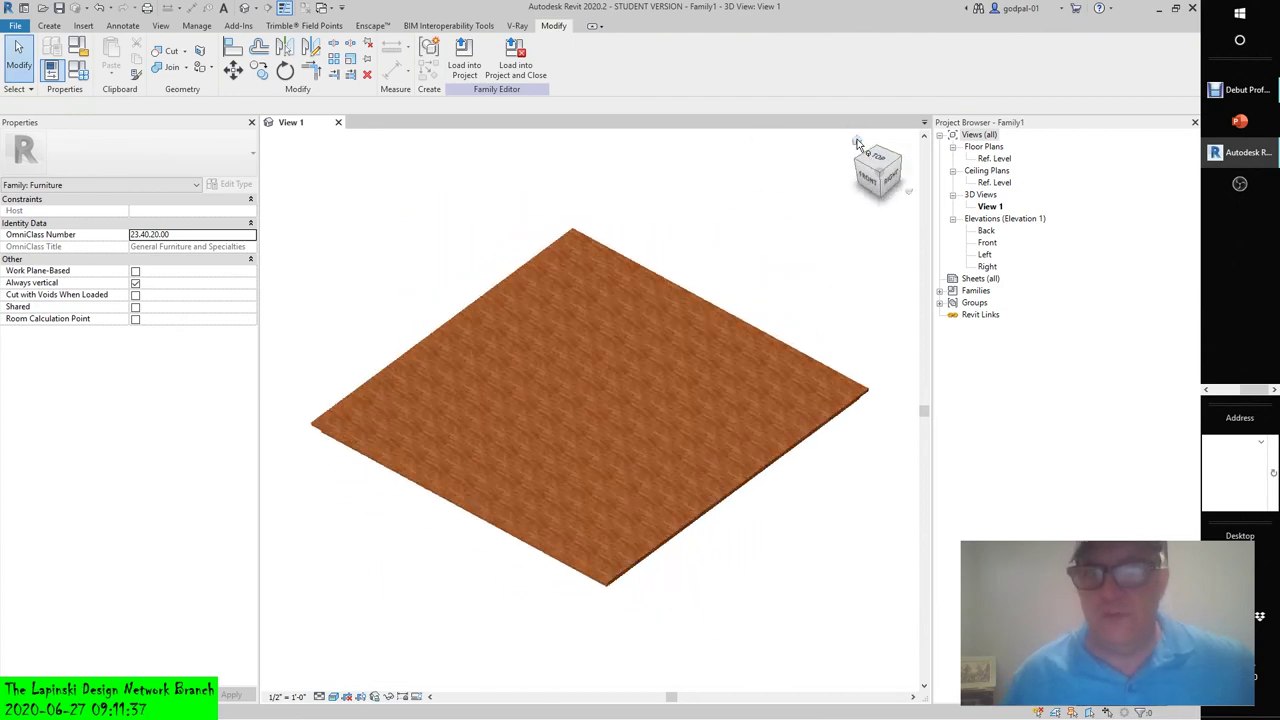
{"action": "scroll", "coordinate": [630, 605], "scroll_direction": "up", "scroll_amount": 5}
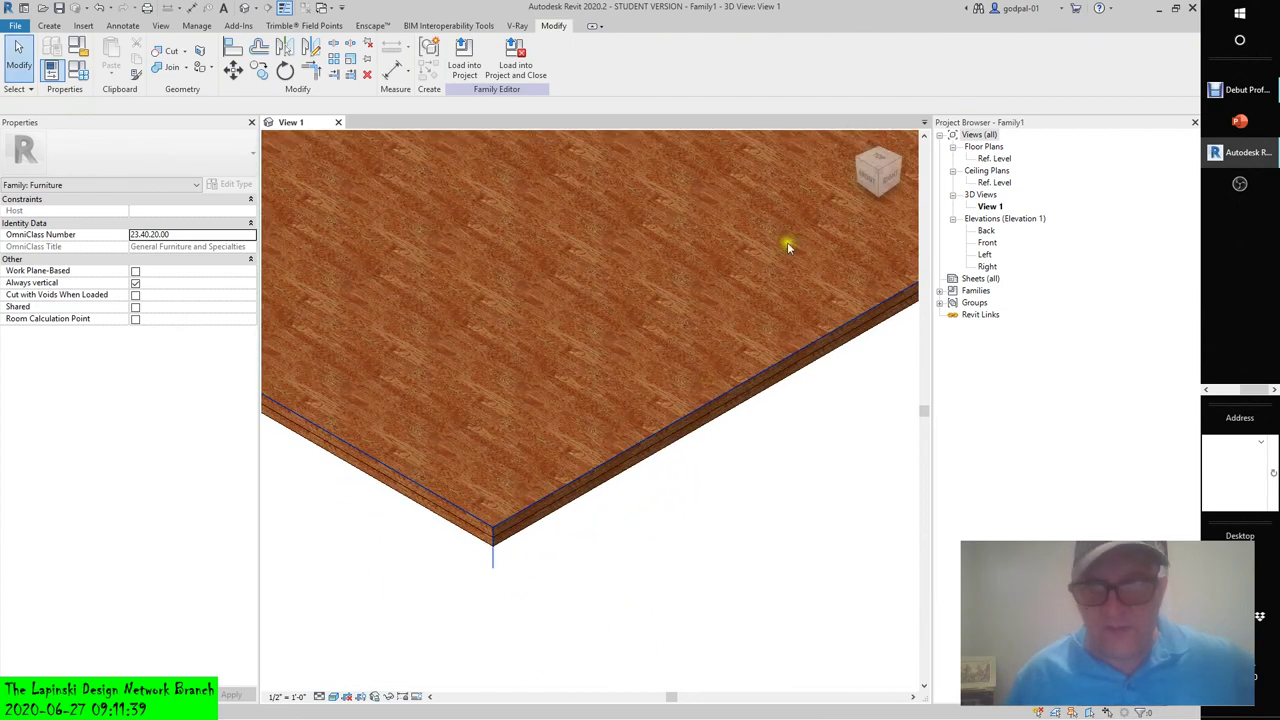
{"action": "left_click", "coordinate": [874, 184]}
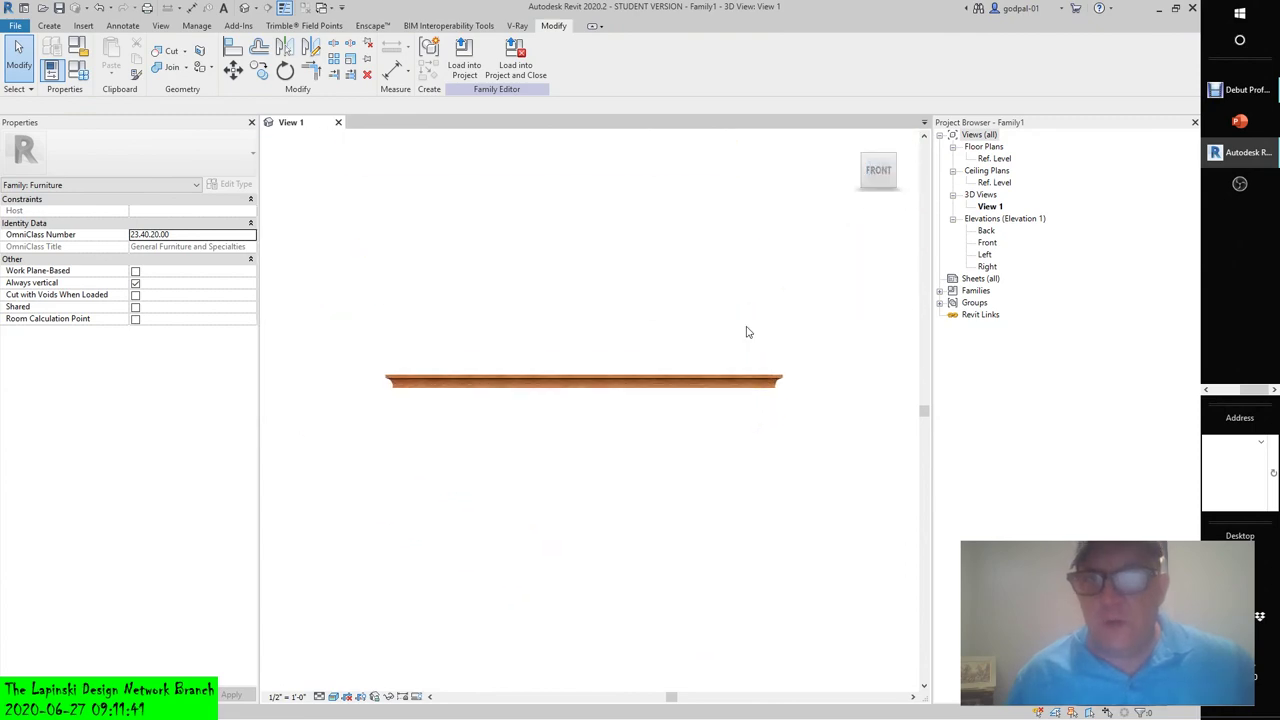
{"action": "scroll", "coordinate": [751, 437], "scroll_direction": "up", "scroll_amount": 2}
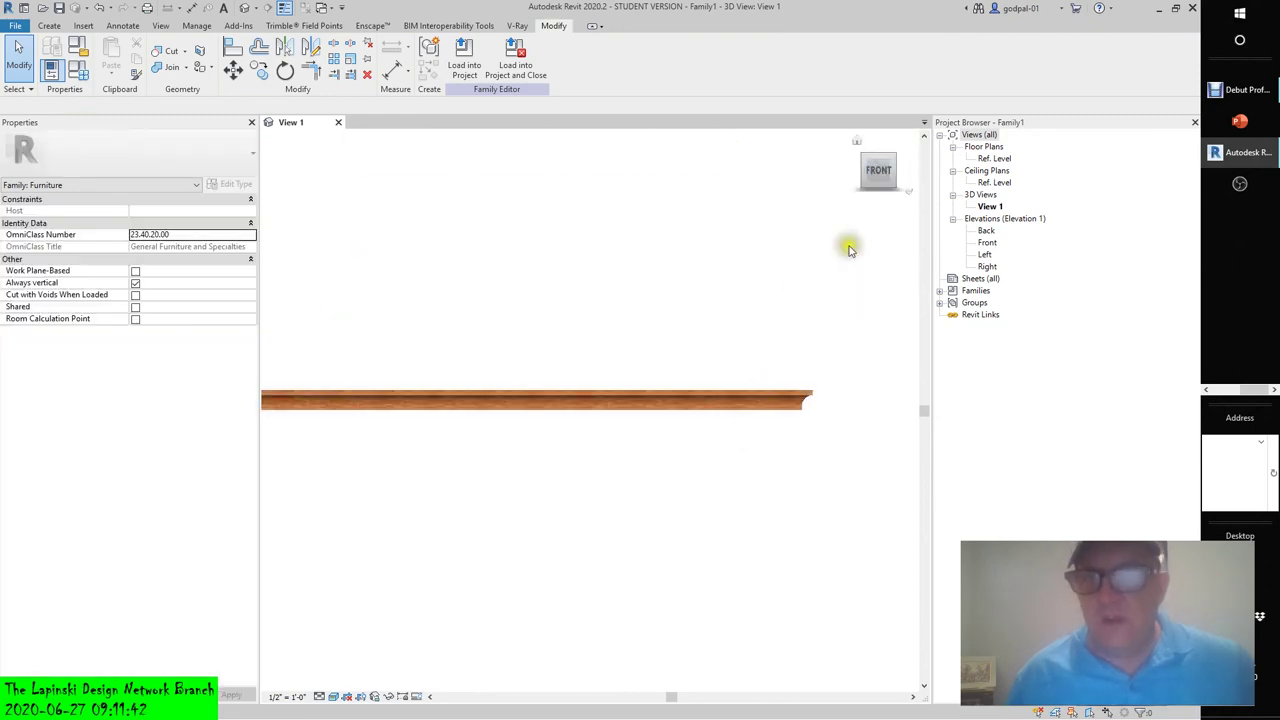
{"action": "left_click", "coordinate": [857, 142]}
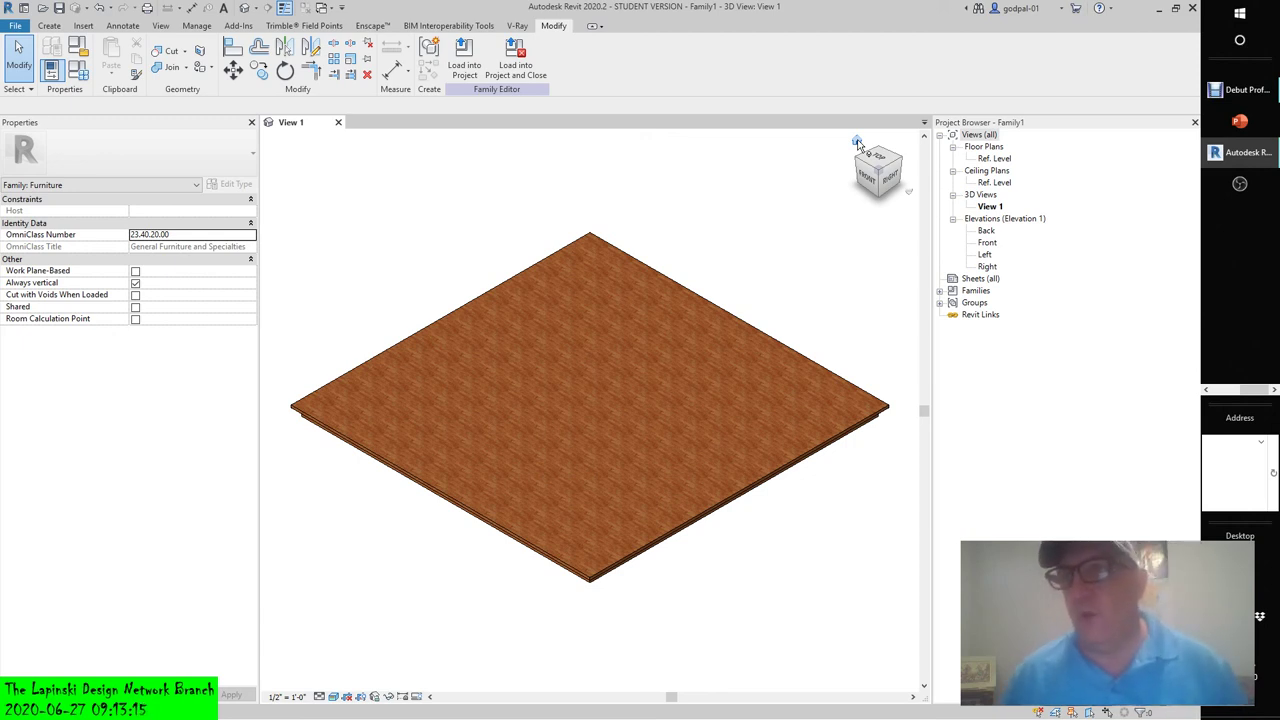
- Switch to the Debut Professional recorder window via its taskbar preview
{"action": "mouse_move", "coordinate": [1236, 93]}
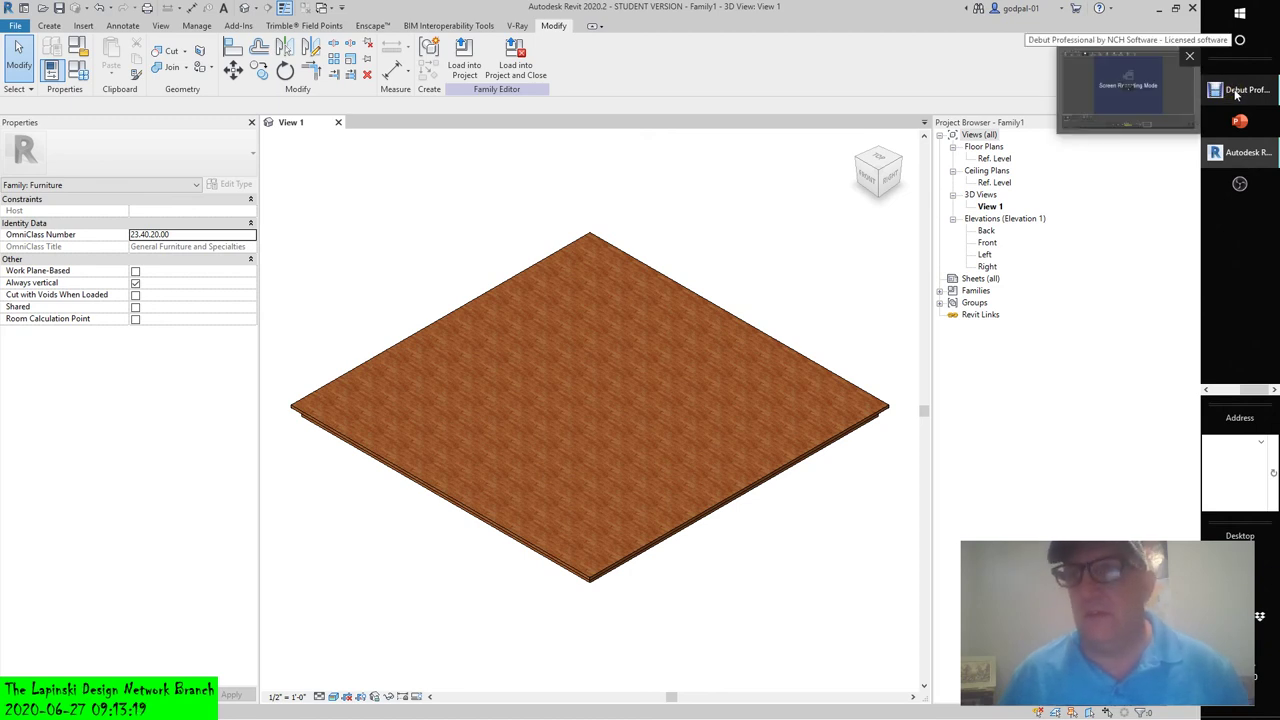
{"action": "left_click", "coordinate": [1146, 89]}
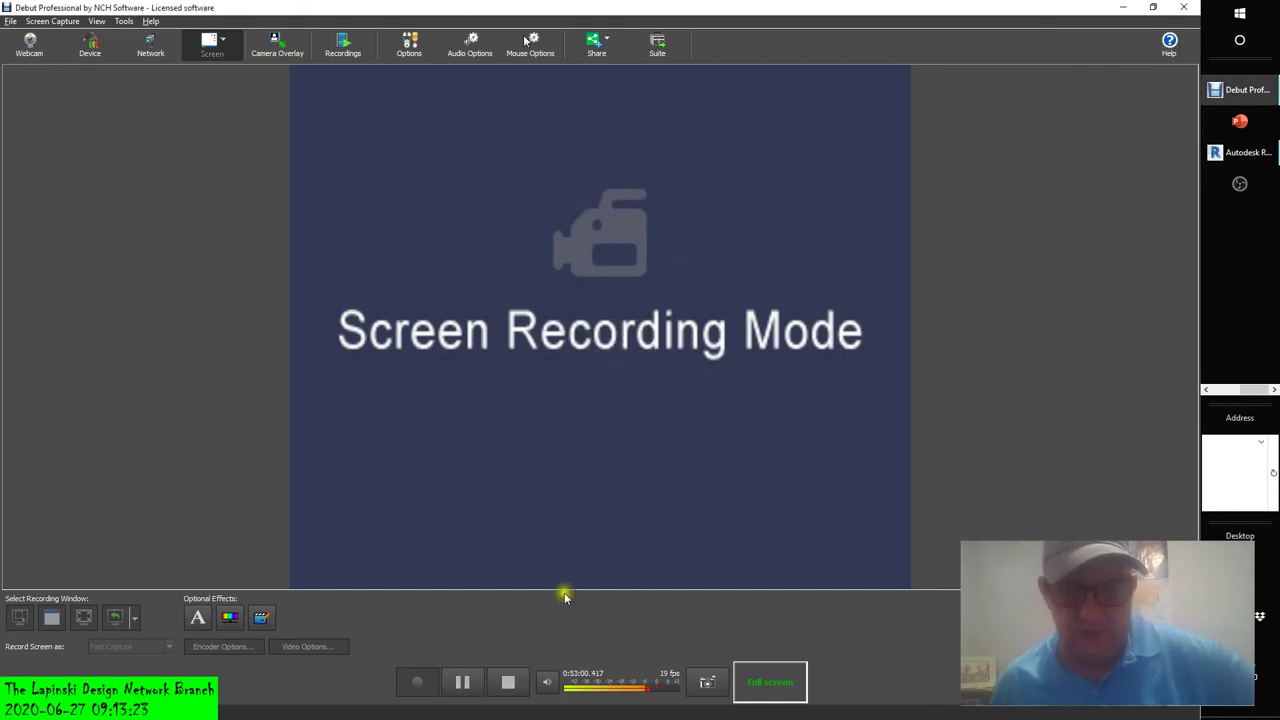